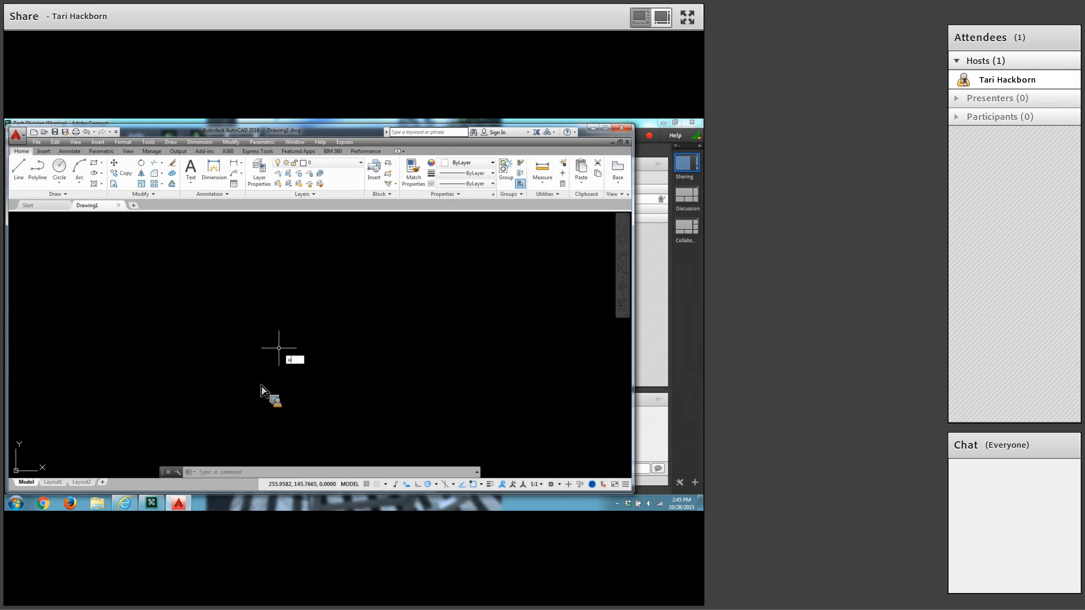
Set the drawing's length unit type to Architectural and accept the unit settings.
{"action": "type", "text": "units"}
{"action": "key", "text": "Return"}
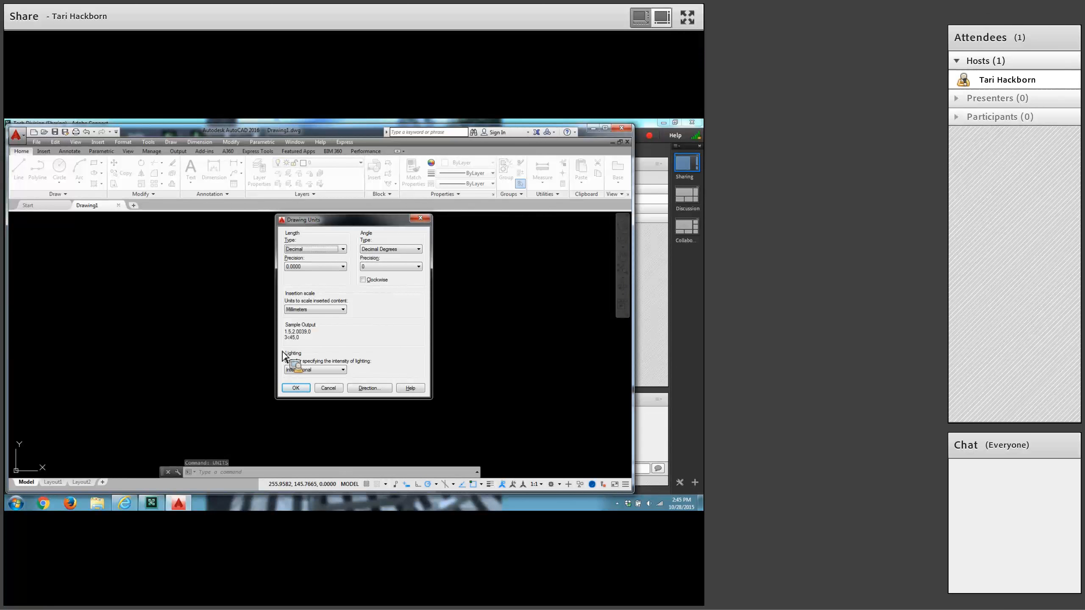
{"action": "left_click", "coordinate": [340, 249]}
{"action": "left_click", "coordinate": [325, 258]}
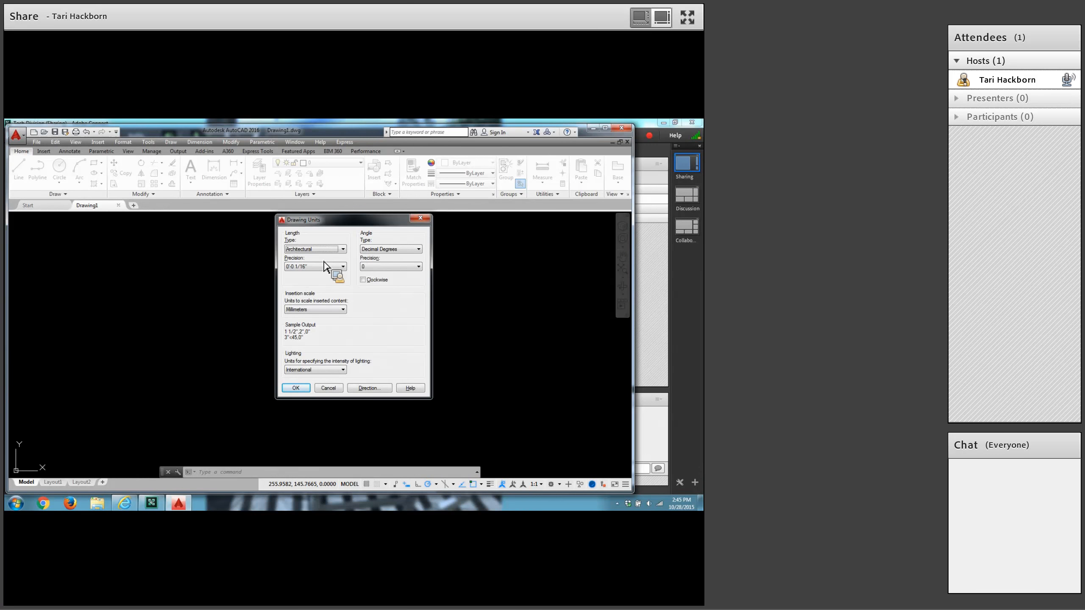
{"action": "left_click", "coordinate": [306, 391]}
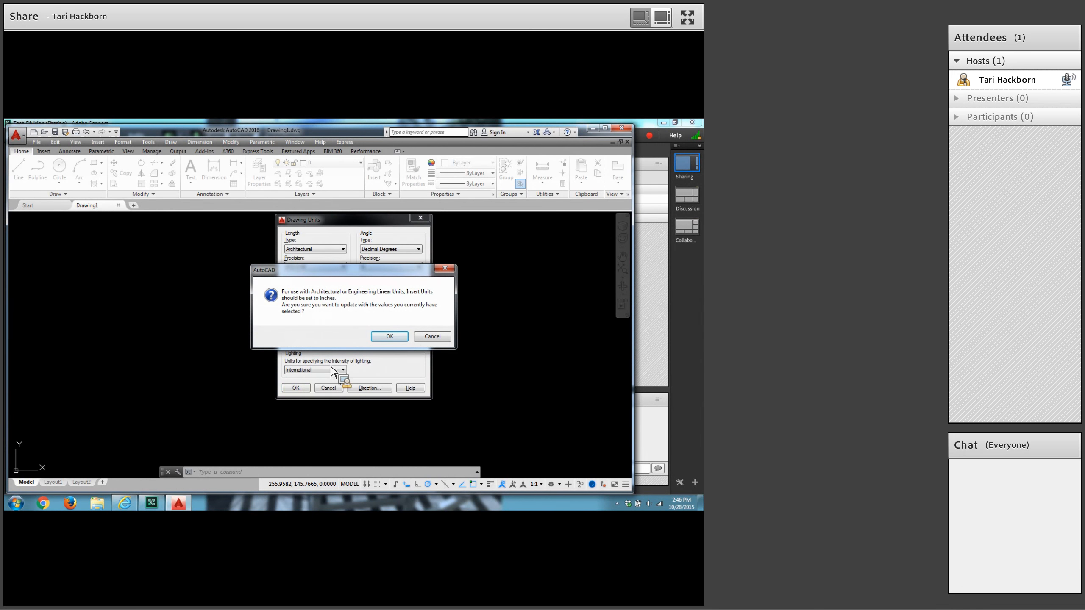
{"action": "left_click", "coordinate": [400, 338]}
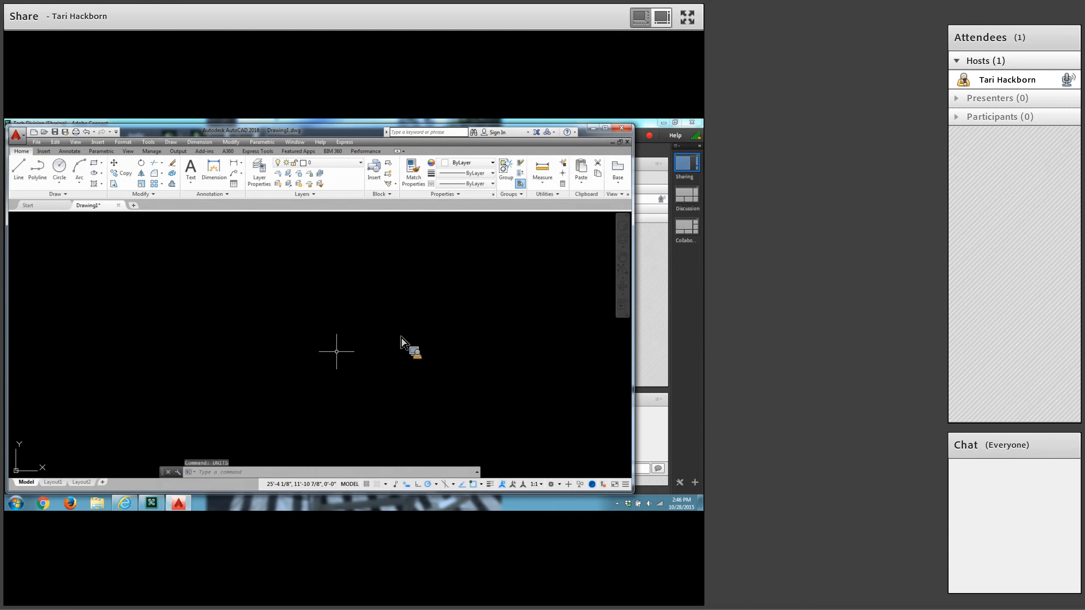
Set the insertion scale for inserted content to Inches in the drawing units.
{"action": "key", "text": "Return"}
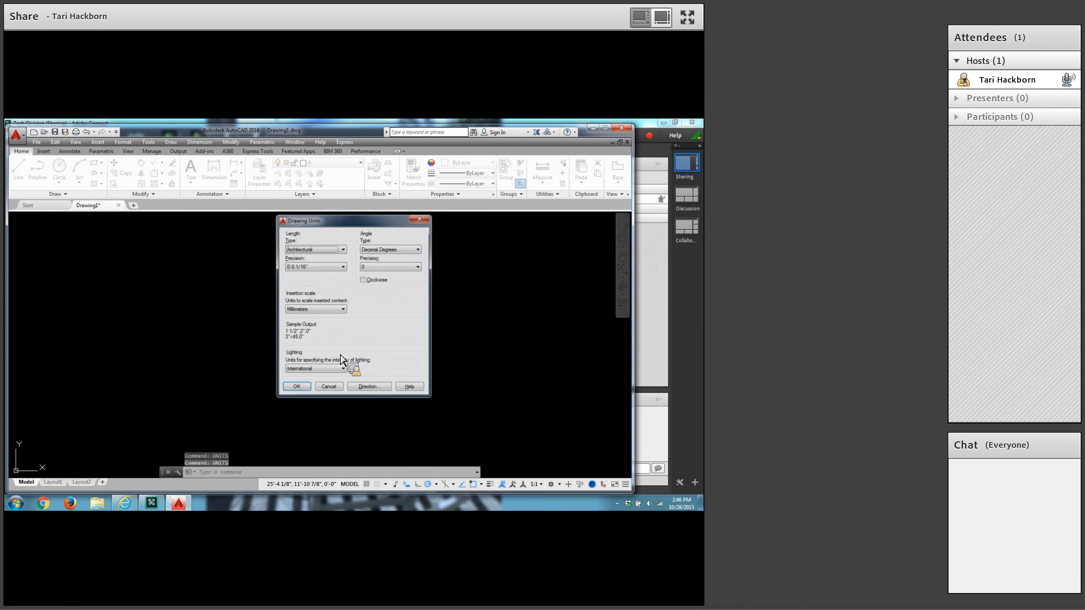
{"action": "left_click", "coordinate": [343, 309]}
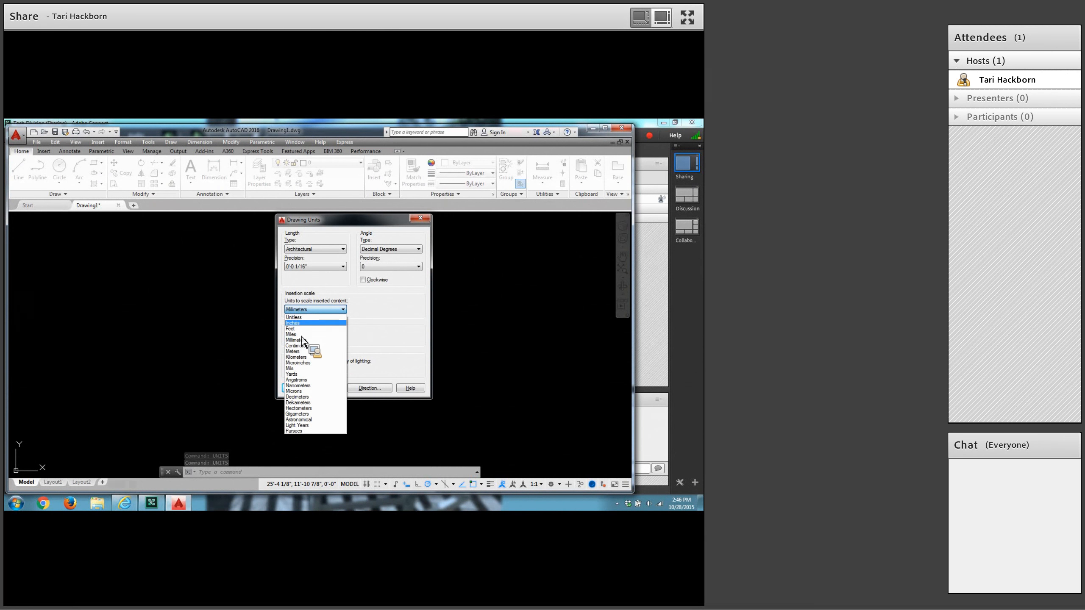
{"action": "left_click", "coordinate": [301, 323]}
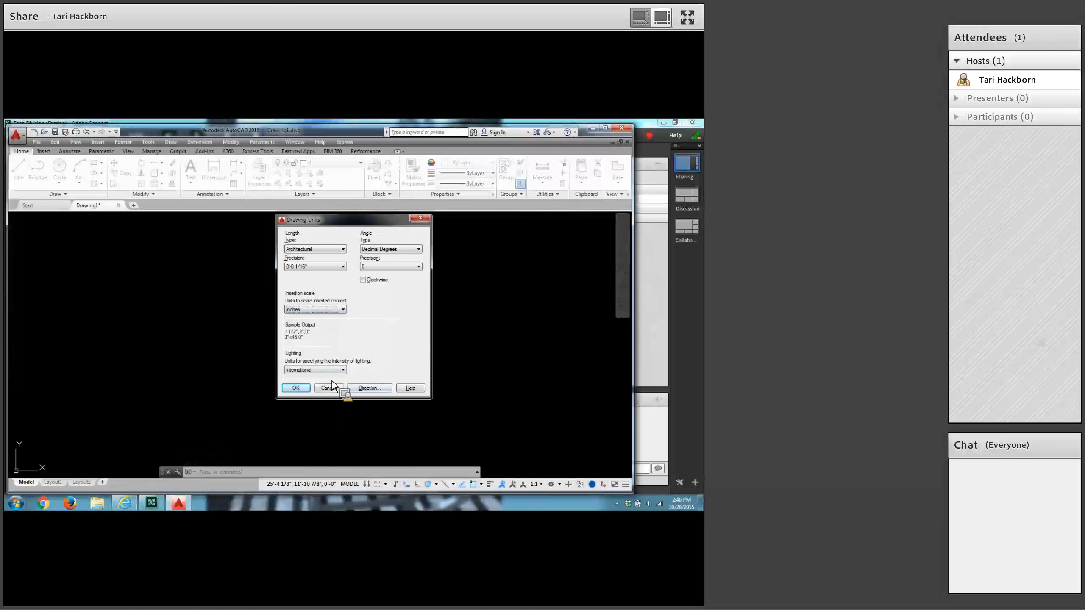
{"action": "left_click", "coordinate": [303, 393]}
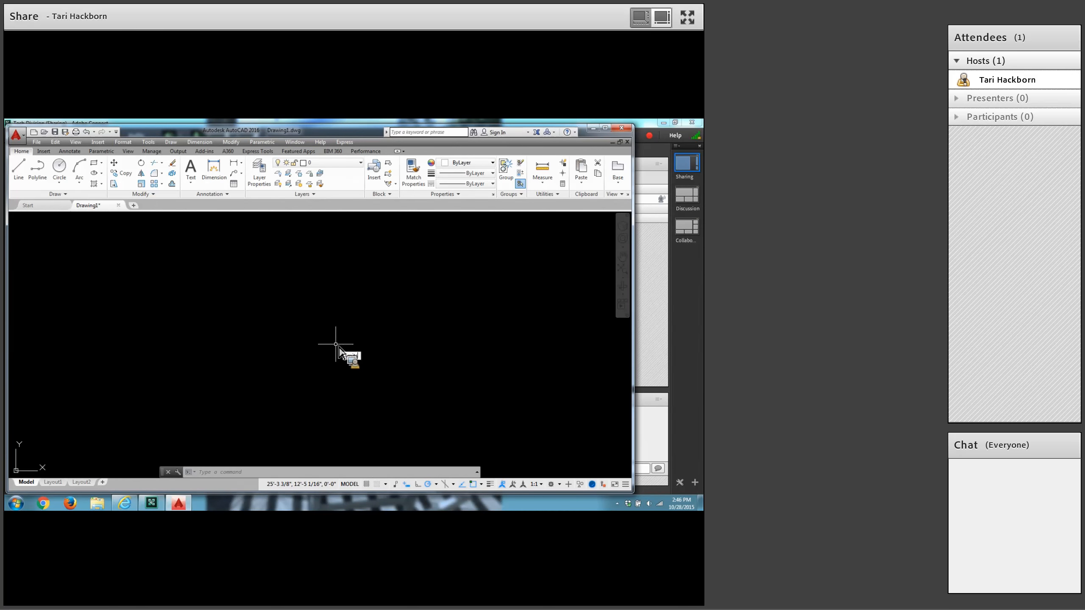
Set the model space limits from the default origin to an upper right corner of 11, 8.5 and zoom to extents.
{"action": "type", "text": "limits"}
{"action": "key", "text": "Return"}
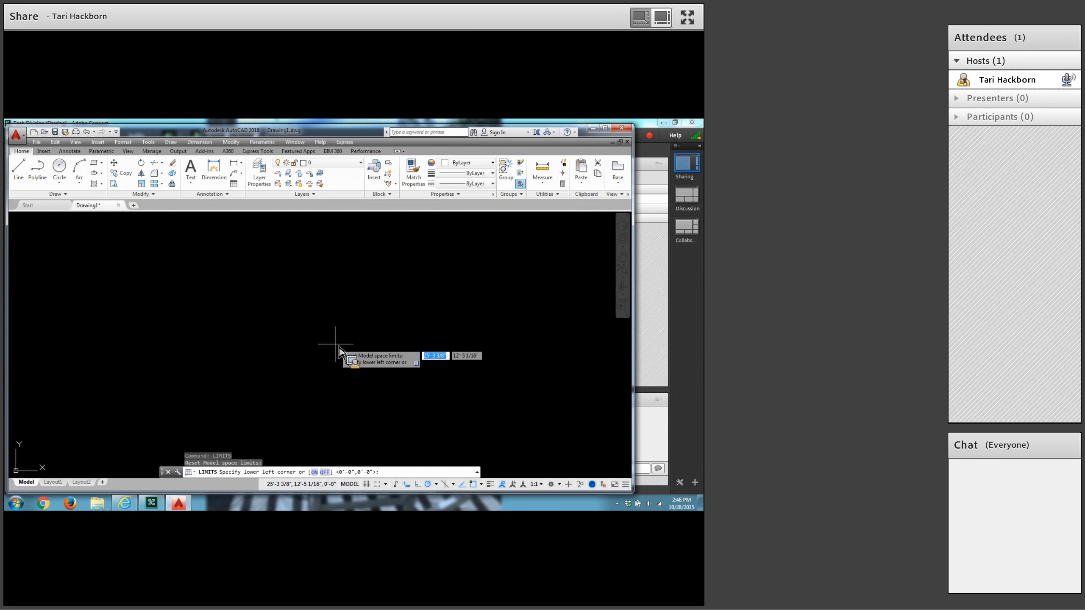
{"action": "key", "text": "Return"}
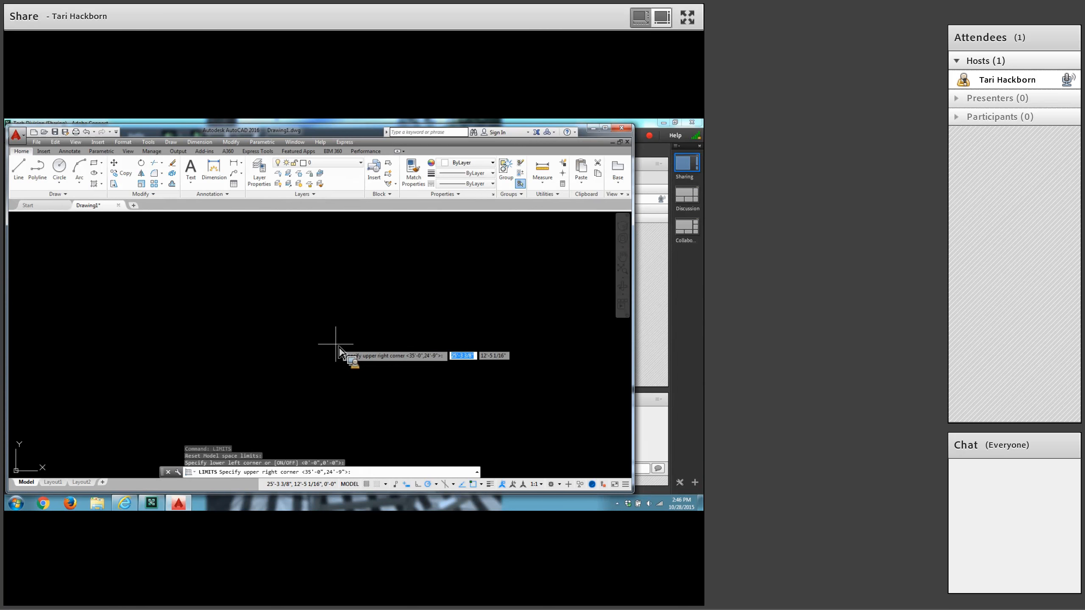
{"action": "type", "text": "11"}
{"action": "key", "text": "Tab"}
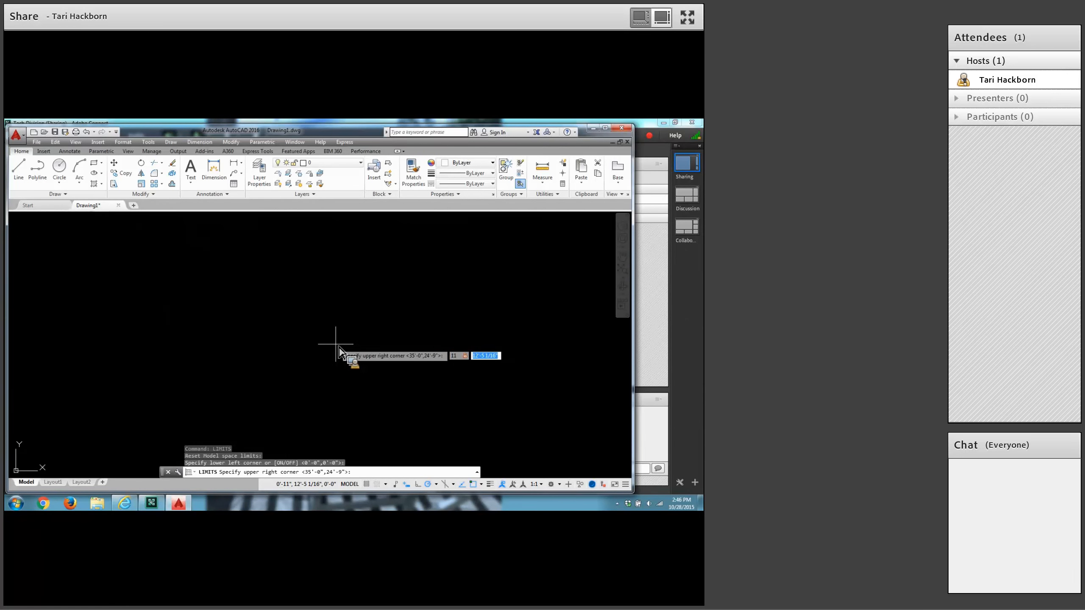
{"action": "type", "text": "8.5"}
{"action": "key", "text": "Return"}
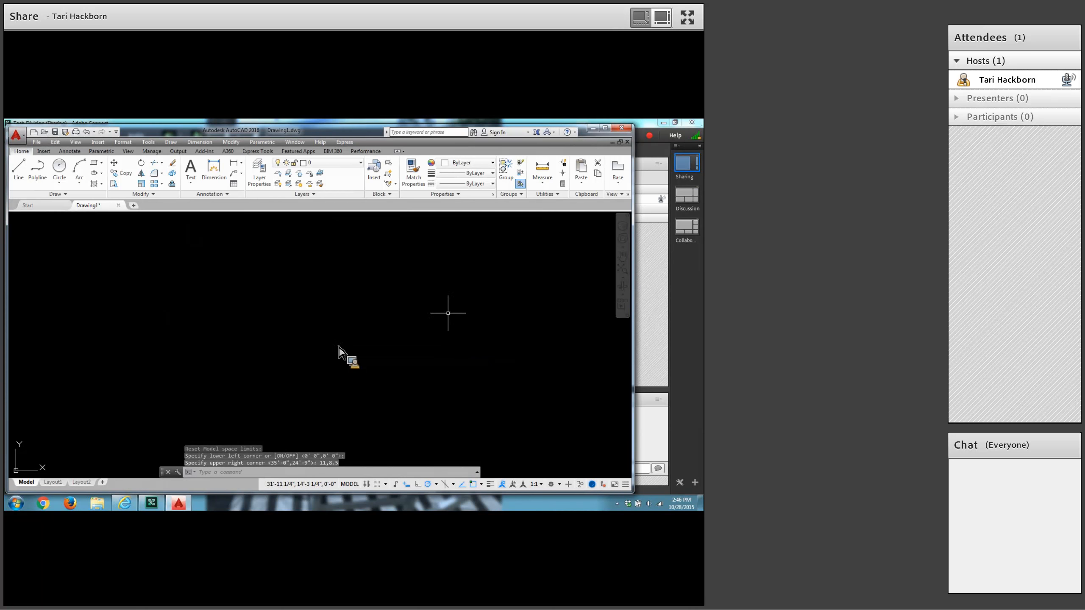
{"action": "left_click", "coordinate": [624, 270]}
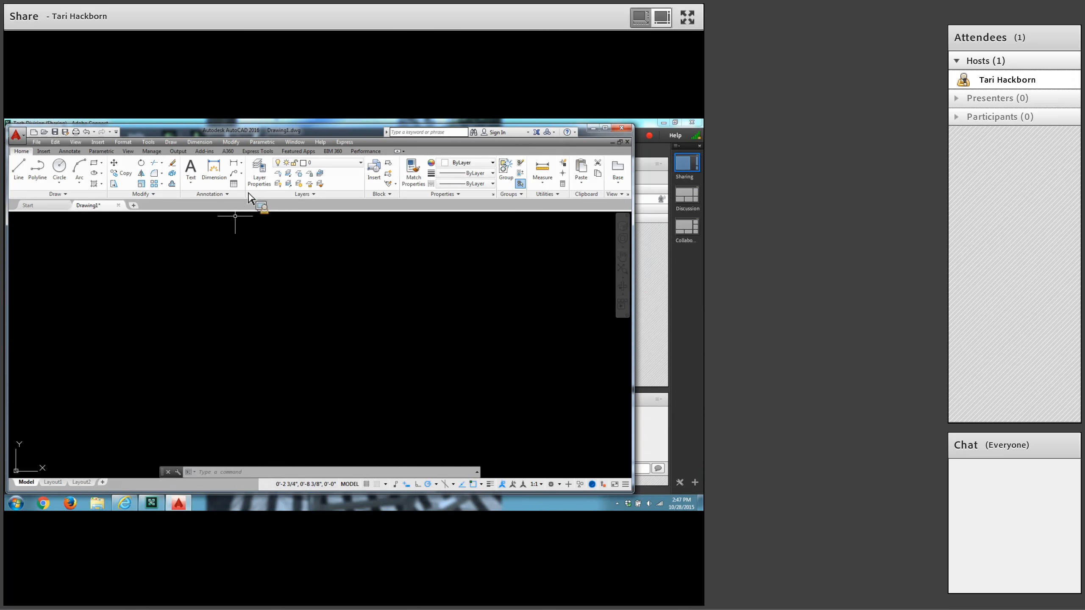
Create a new layer named 3dm and give it the colour magenta.
{"action": "left_click", "coordinate": [262, 173]}
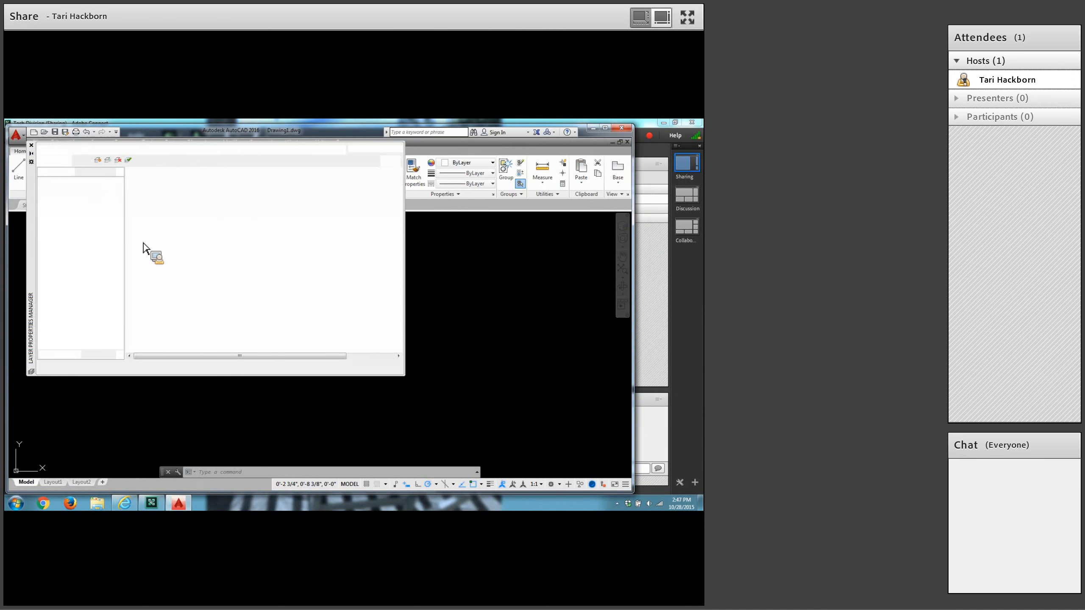
{"action": "left_click", "coordinate": [97, 160]}
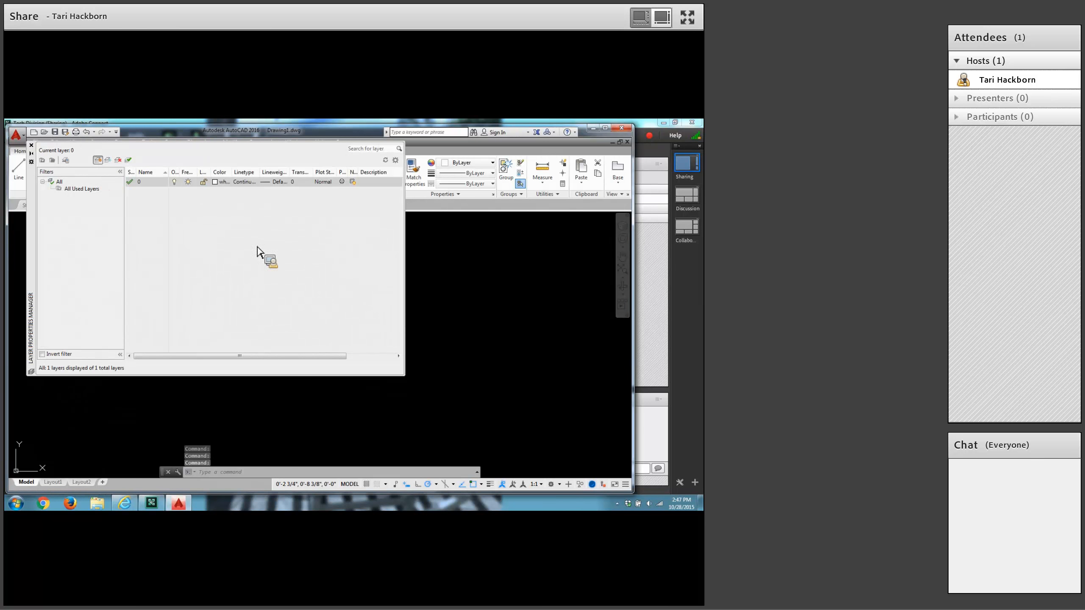
{"action": "type", "text": "3dm"}
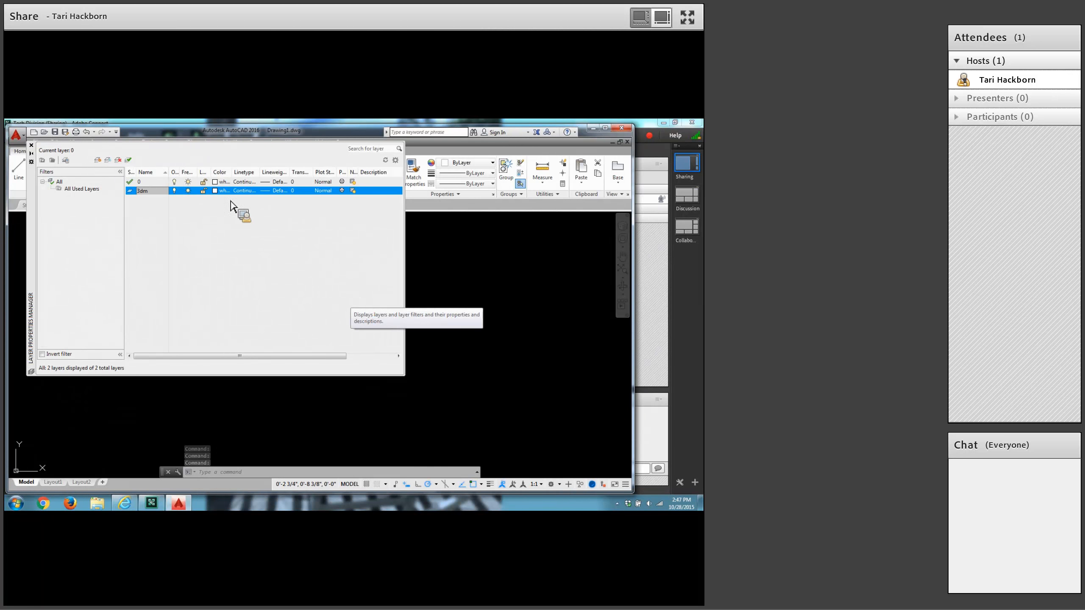
{"action": "left_click", "coordinate": [217, 192]}
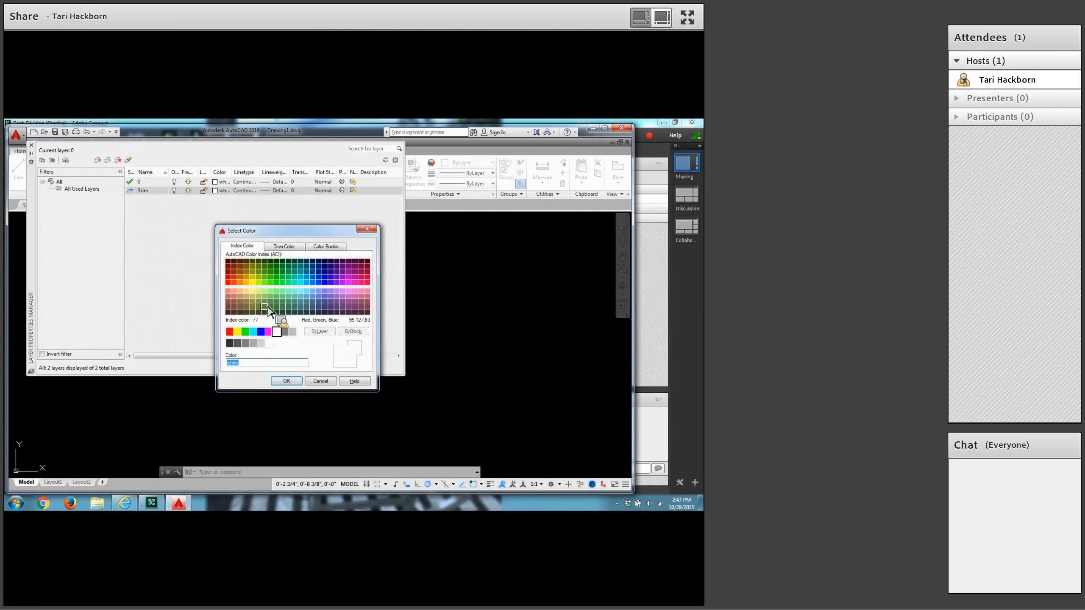
{"action": "left_click", "coordinate": [269, 333]}
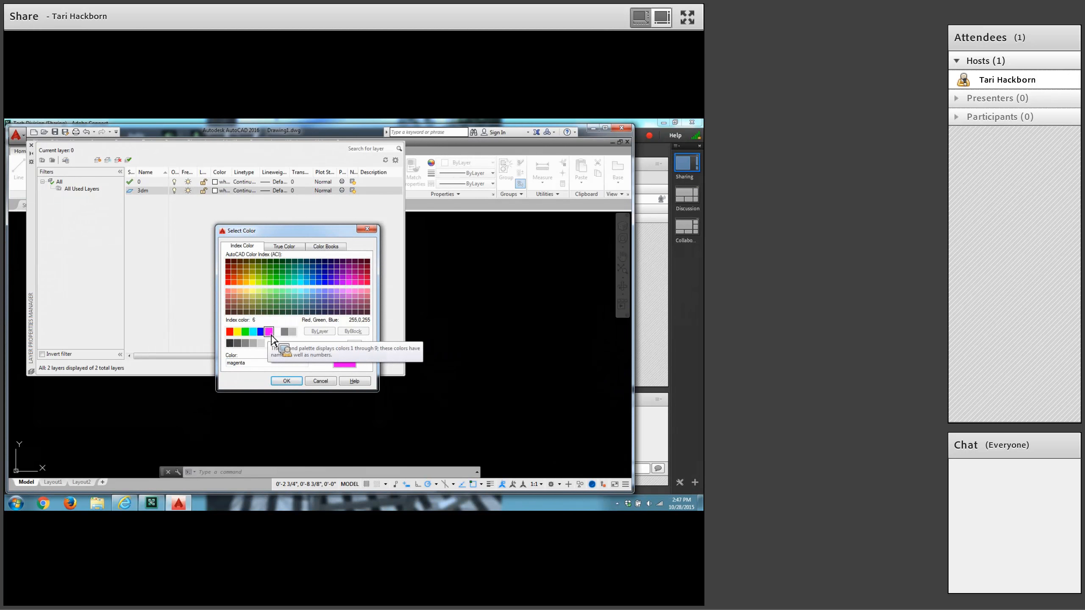
{"action": "left_click", "coordinate": [293, 384]}
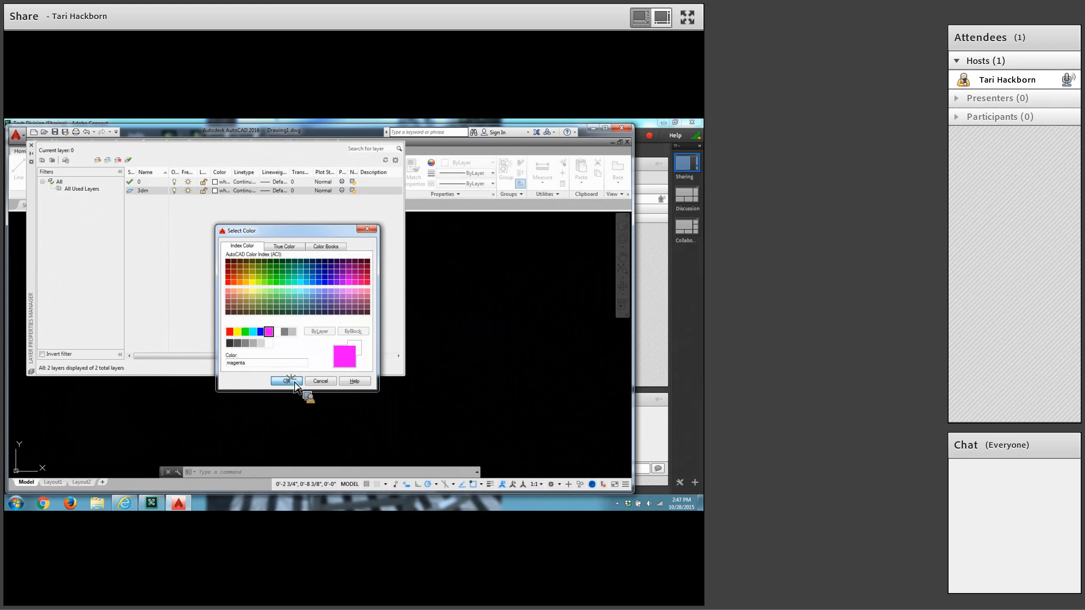
{"action": "left_click", "coordinate": [33, 146]}
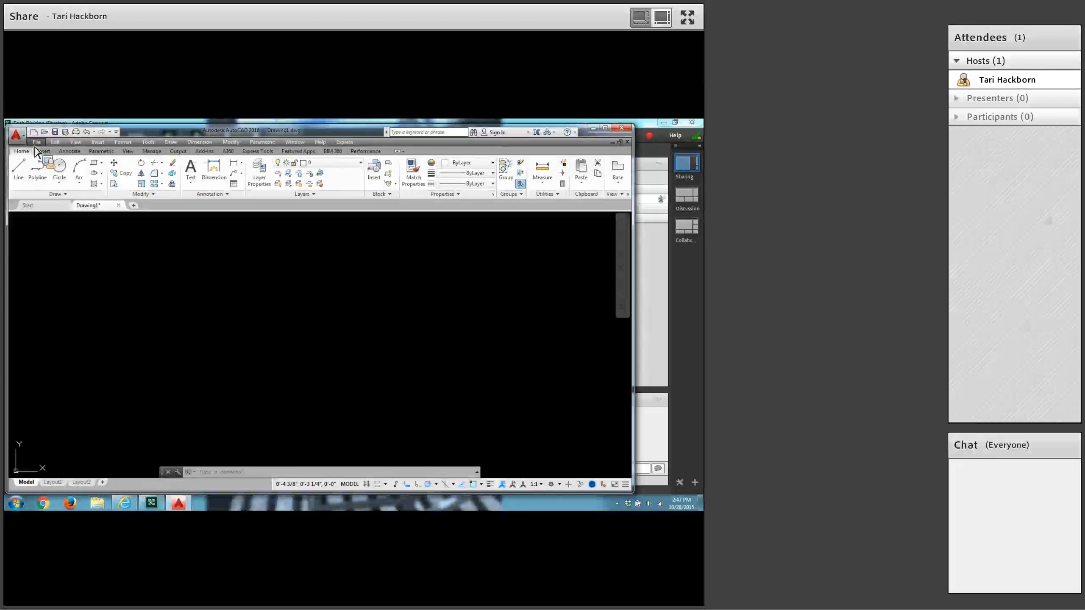
Split model space into two vertical viewports.
{"action": "type", "text": "vports"}
{"action": "key", "text": "Return"}
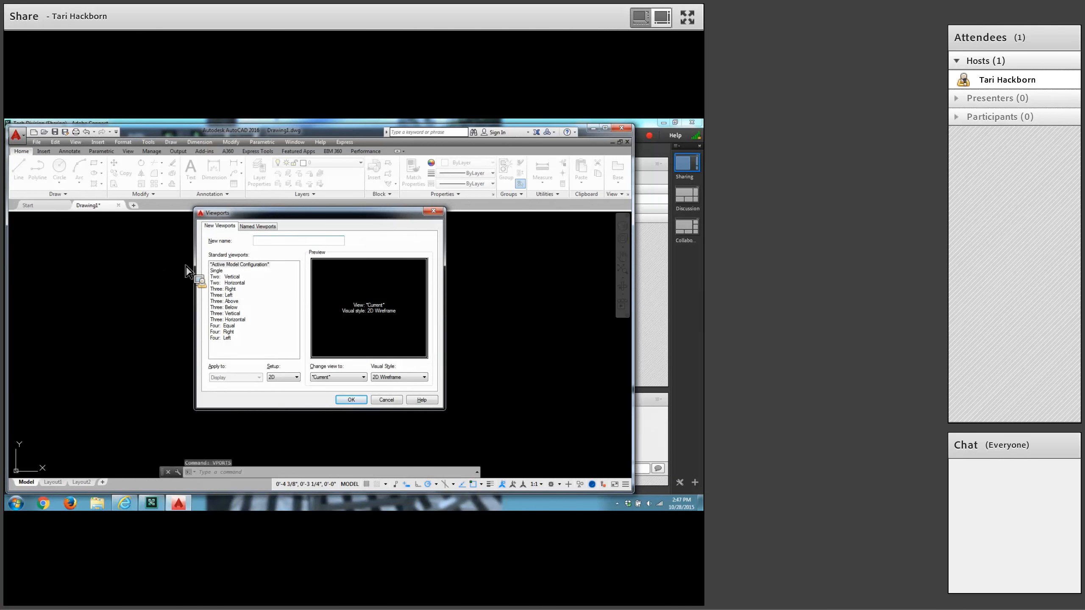
{"action": "left_click", "coordinate": [235, 279]}
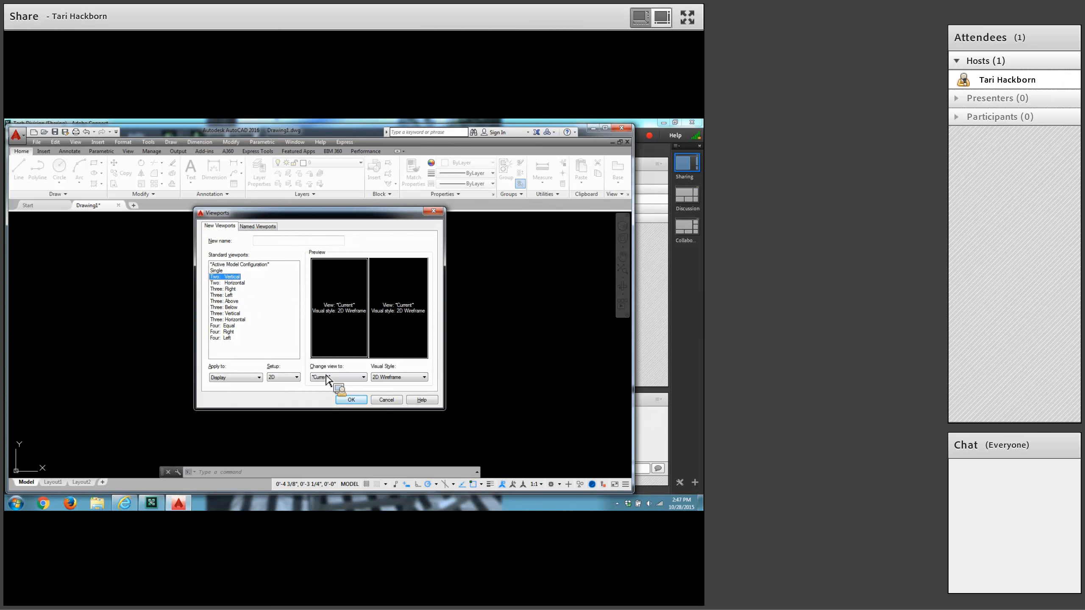
{"action": "left_click", "coordinate": [351, 401]}
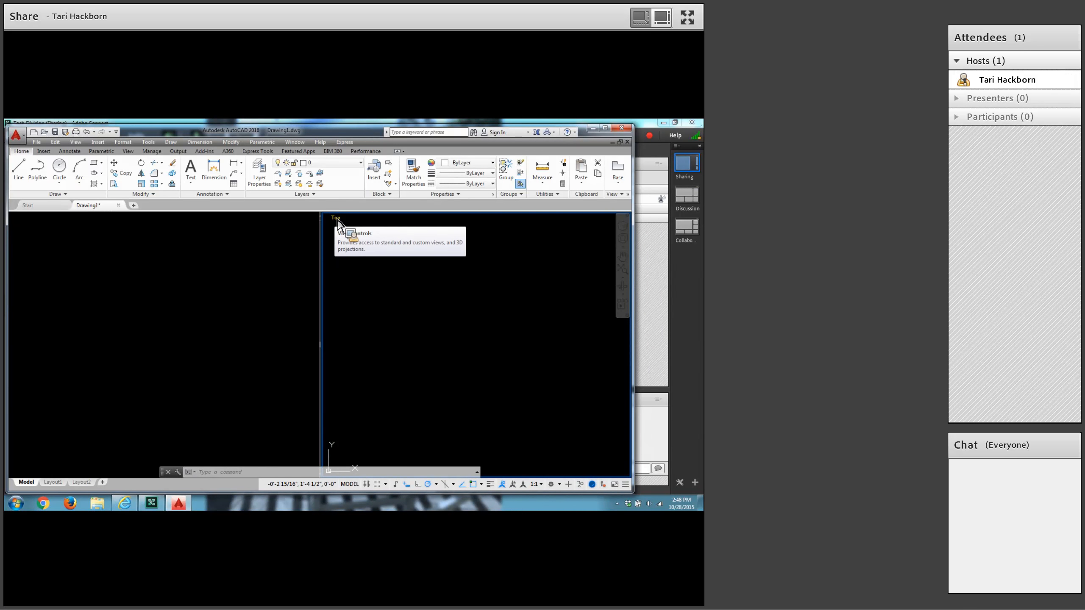
Set the right-hand viewport to the SE Isometric view with the Conceptual visual style.
{"action": "left_click", "coordinate": [336, 218]}
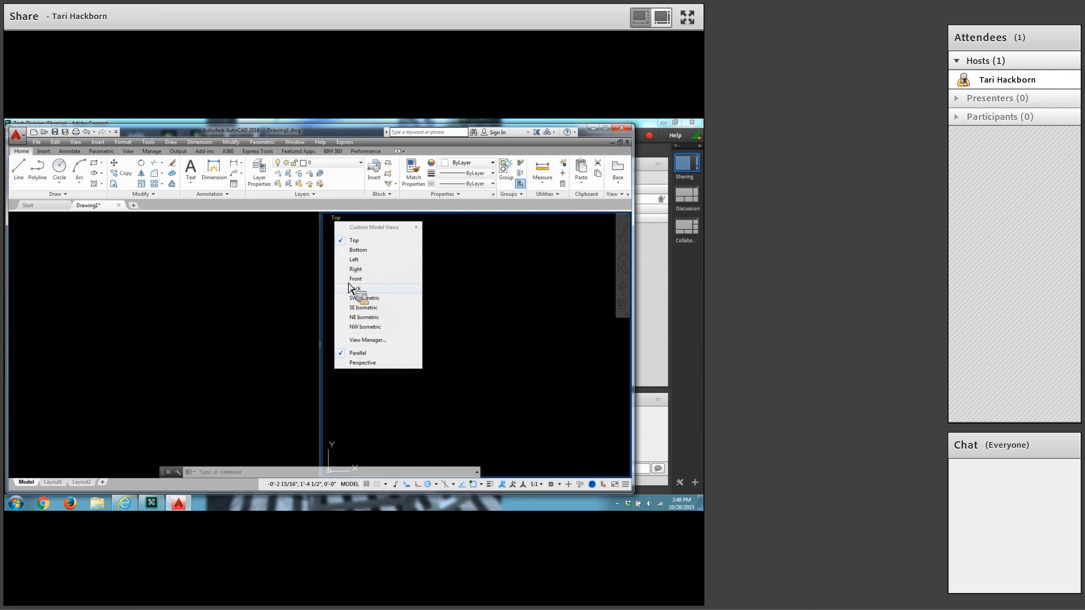
{"action": "left_click", "coordinate": [359, 308]}
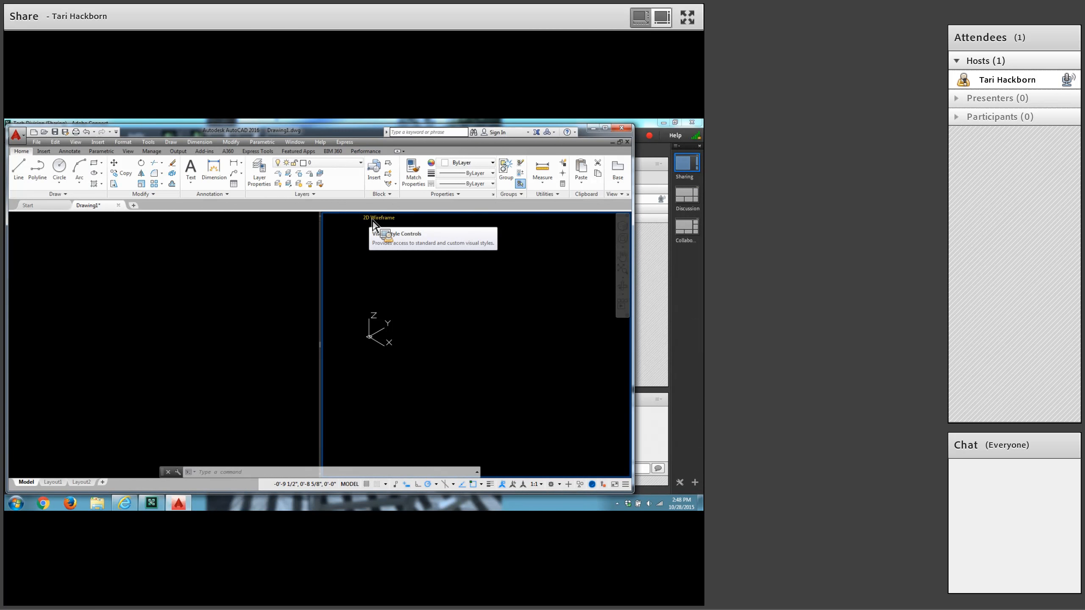
{"action": "left_click", "coordinate": [377, 218]}
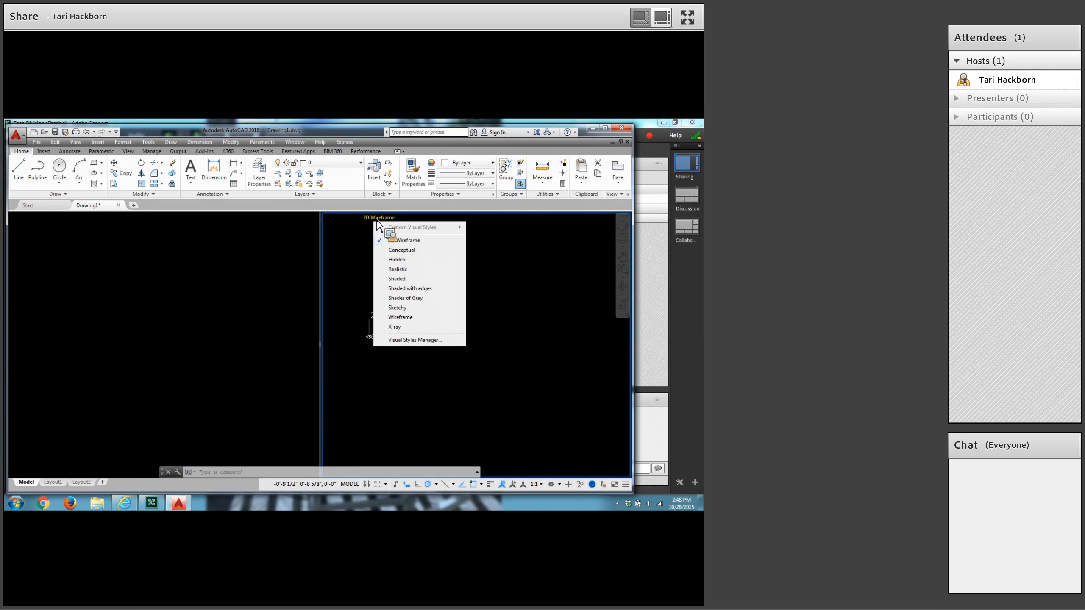
{"action": "left_click", "coordinate": [399, 250]}
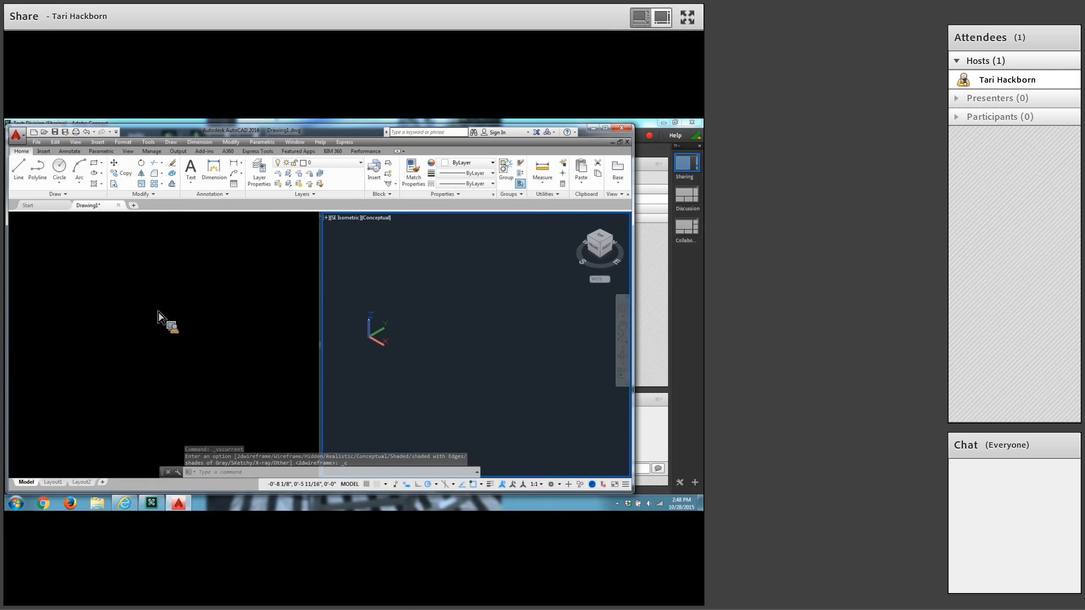
Make the left-hand viewport active and set the FACETRES system variable to 4.
{"action": "left_click", "coordinate": [183, 320]}
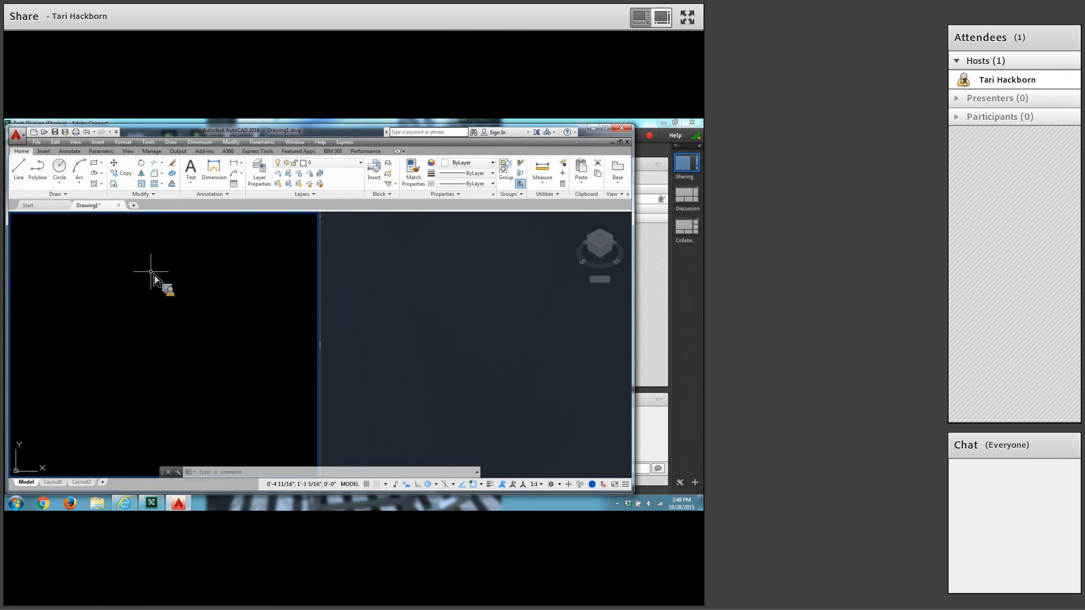
{"action": "type", "text": "FACETRES"}
{"action": "key", "text": "Return"}
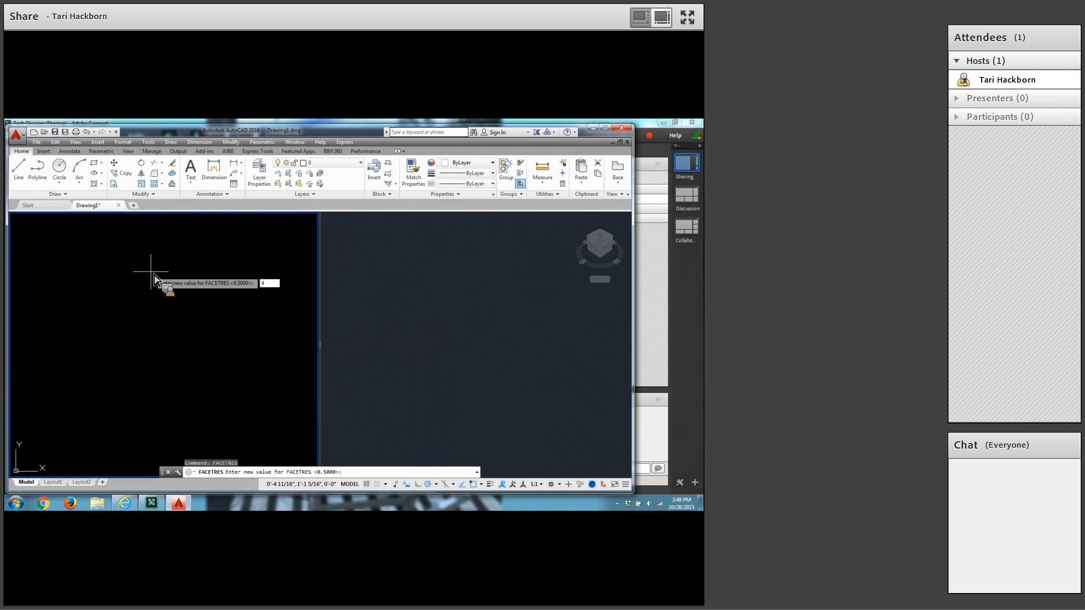
{"action": "key", "text": "Return"}
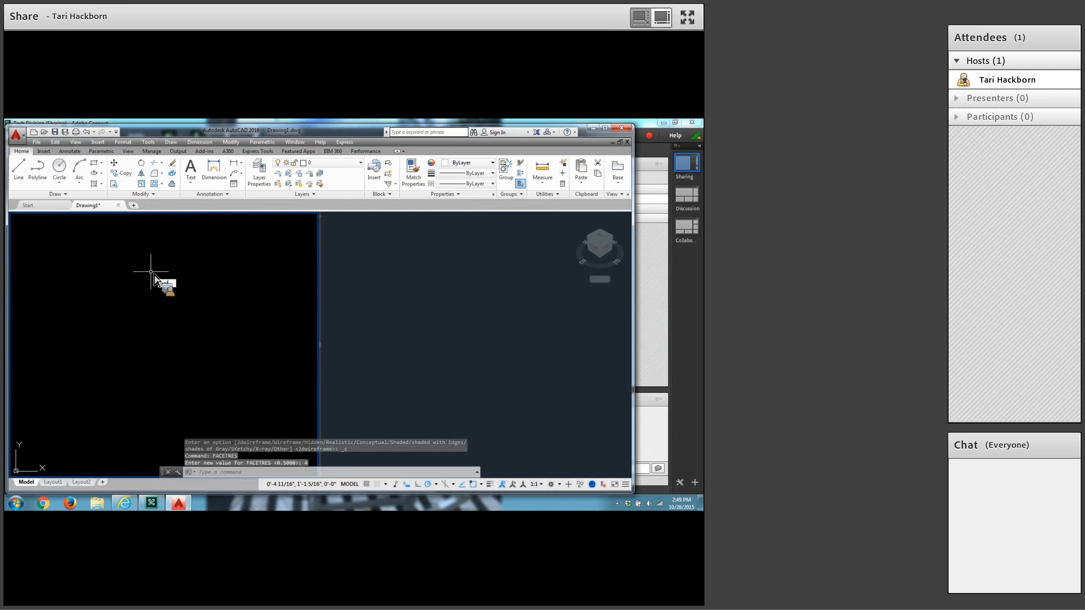
Set the ISOLINES system variable to 20.
{"action": "type", "text": "ISOLINES"}
{"action": "key", "text": "Return"}
{"action": "type", "text": "20"}
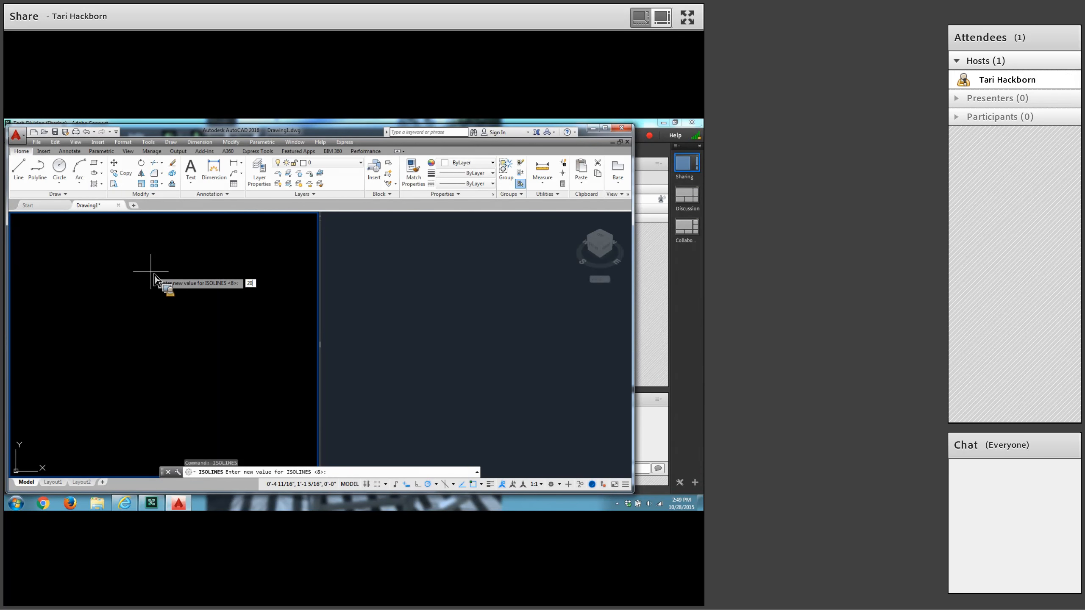
{"action": "key", "text": "Return"}
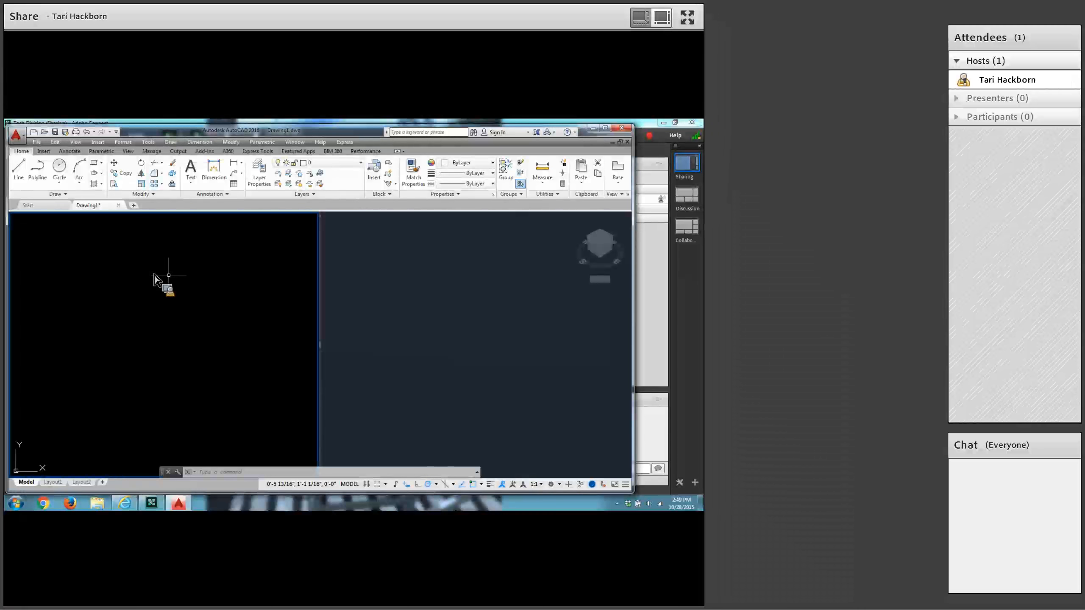
Switch the workspace from Drafting & Annotation to 3D Modeling.
{"action": "left_click", "coordinate": [556, 486]}
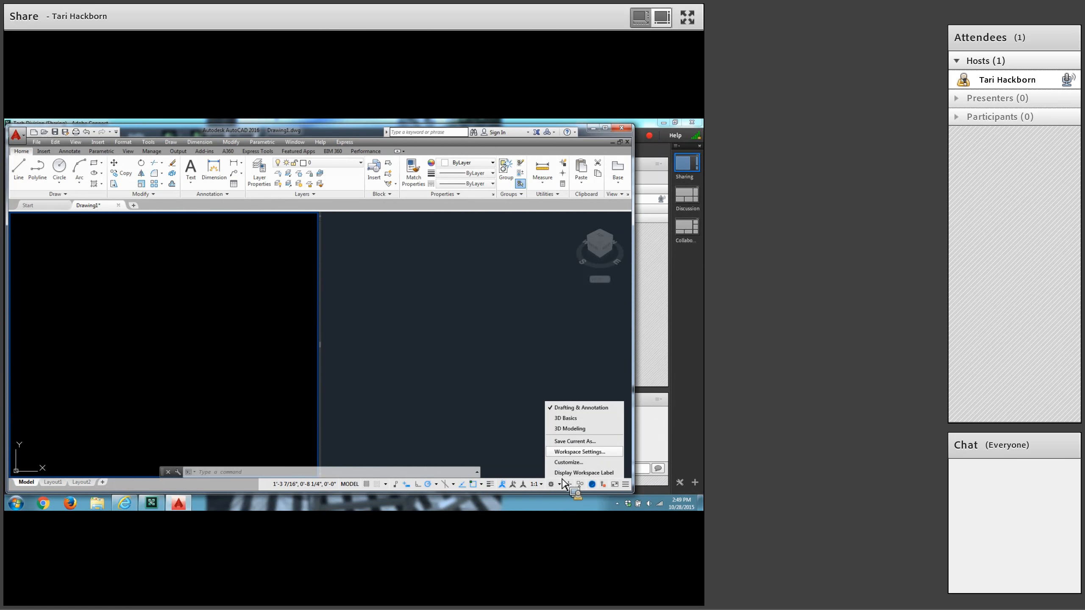
{"action": "left_click", "coordinate": [575, 429]}
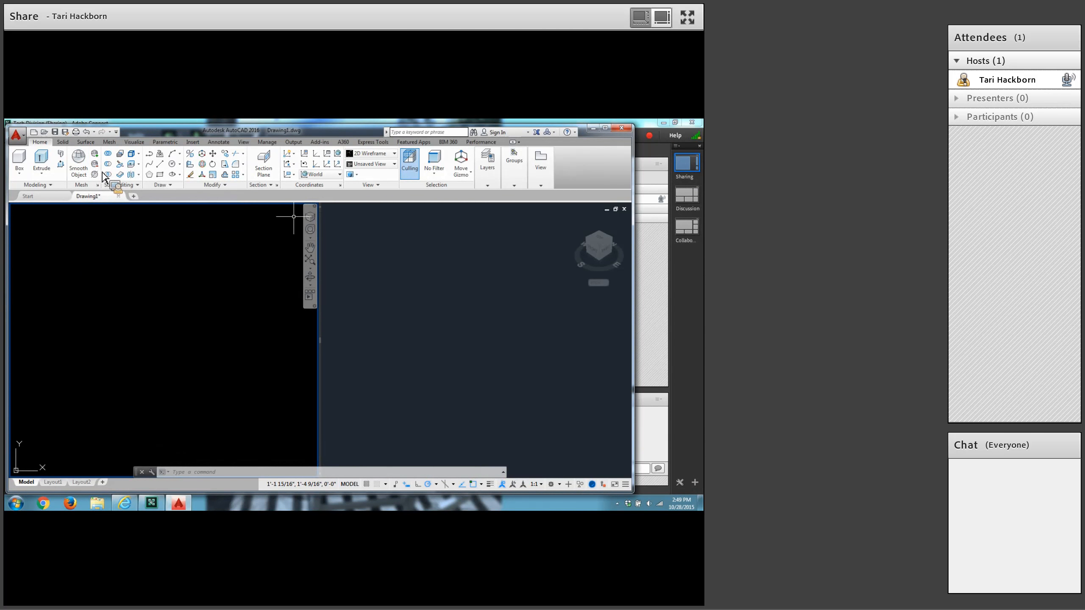
{"action": "left_click", "coordinate": [25, 178]}
{"action": "left_click", "coordinate": [24, 176]}
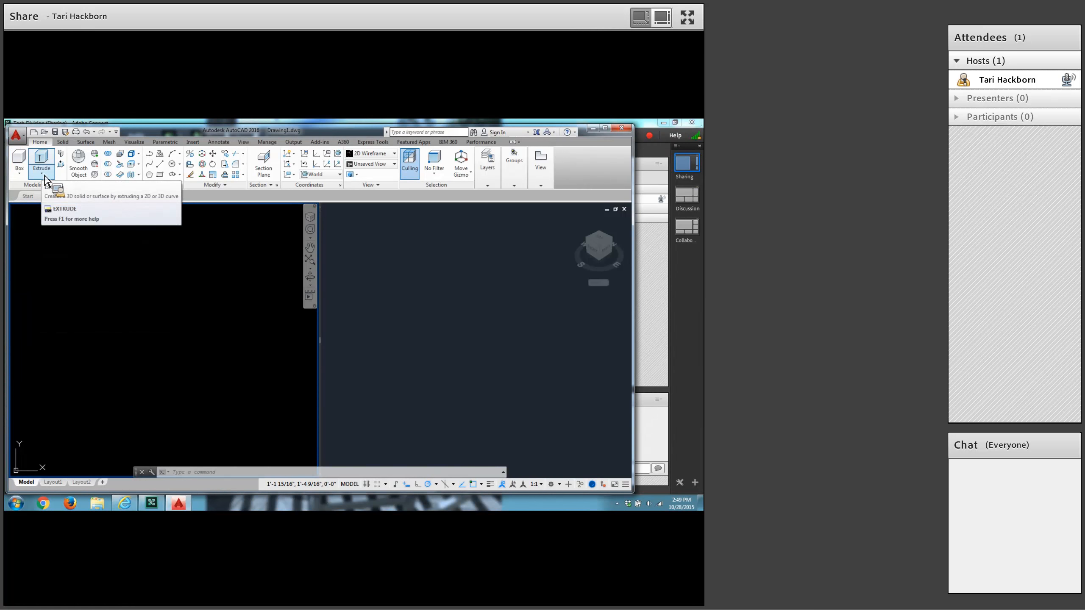
{"action": "left_click", "coordinate": [42, 175]}
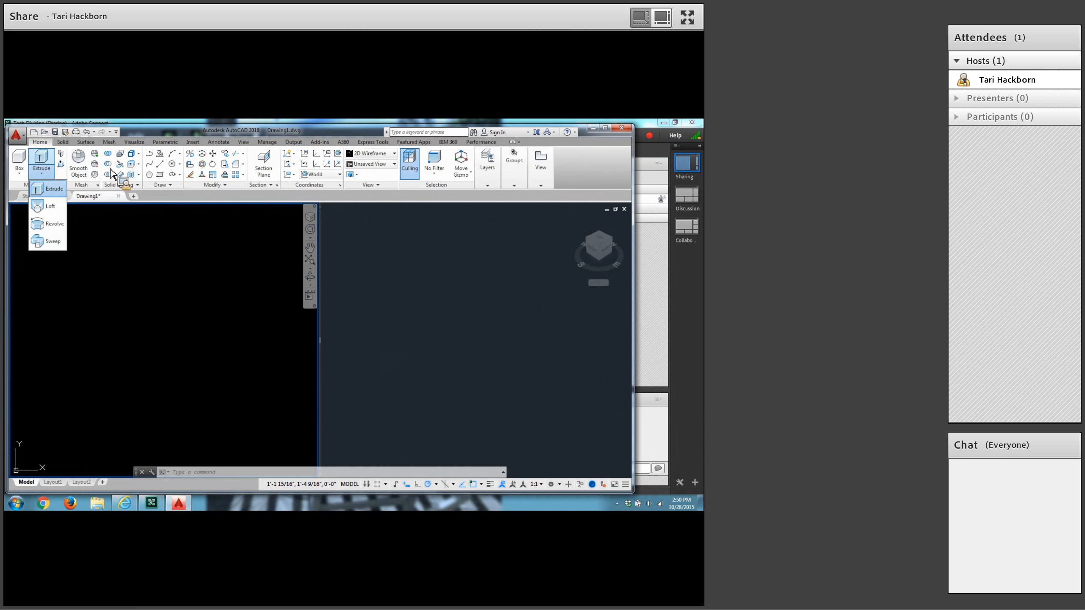
{"action": "left_click", "coordinate": [116, 224]}
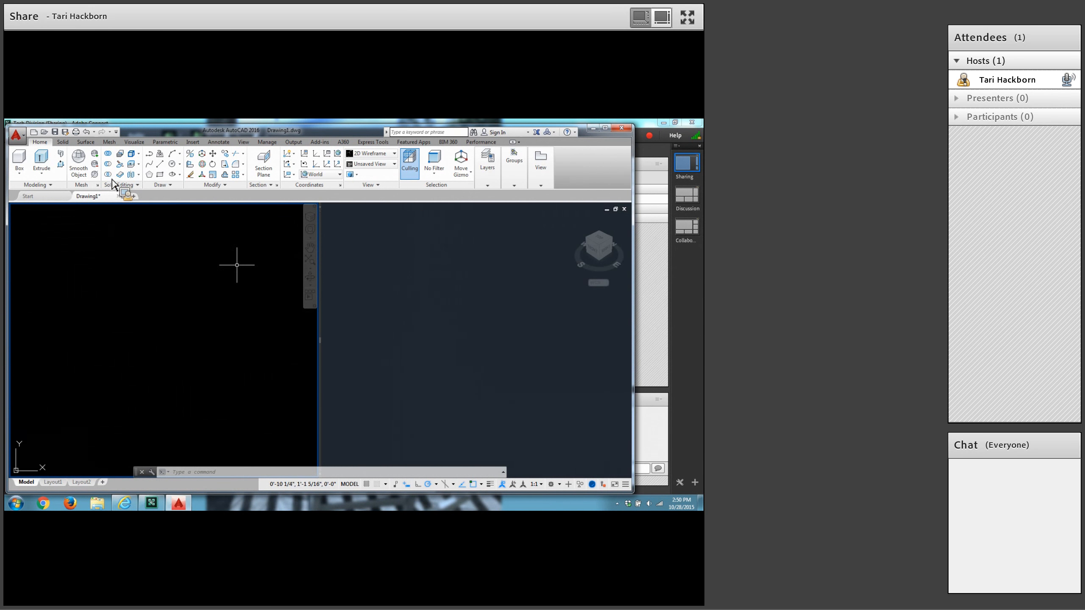
Save the drawing in My Documents with the file name TJH 3D Shapes.
{"action": "left_click", "coordinate": [64, 132]}
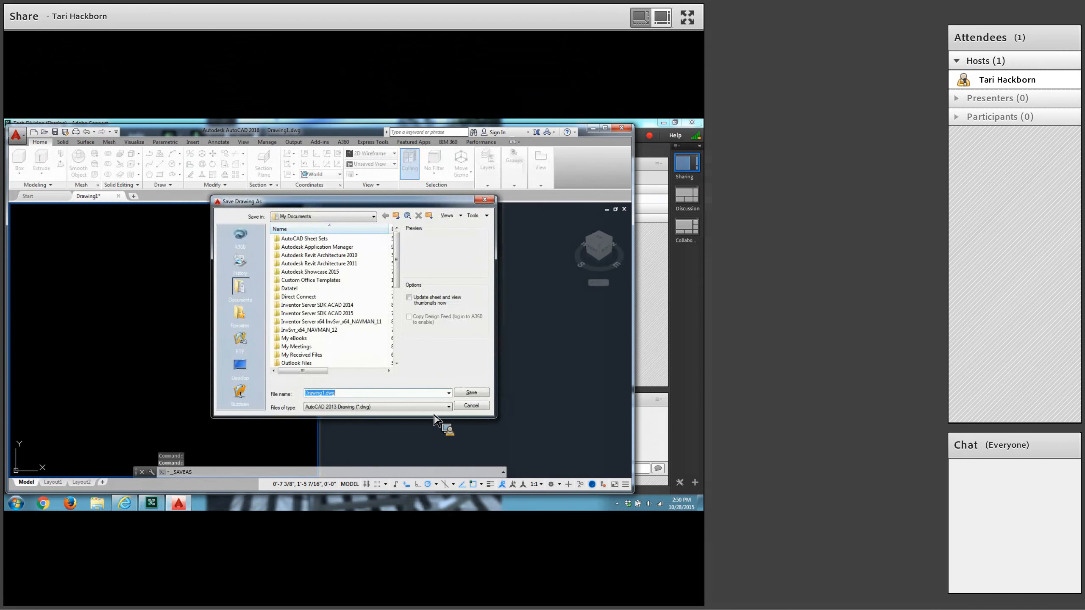
{"action": "type", "text": "TJH 3D Shapes"}
{"action": "left_click", "coordinate": [472, 393]}
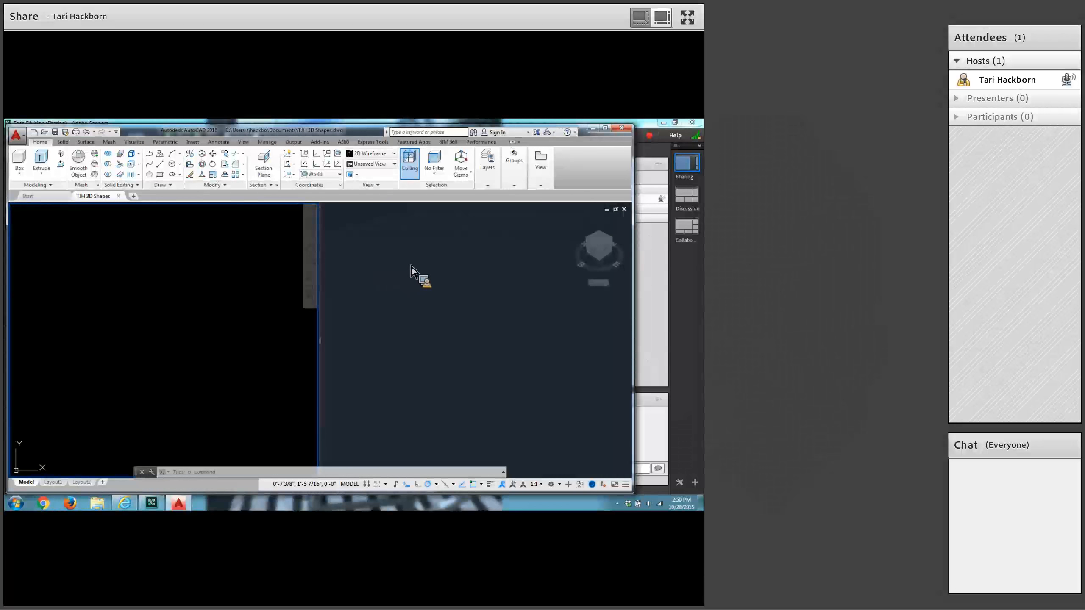
Make the SE Isometric viewport active and set 3dm as the current layer.
{"action": "left_click", "coordinate": [495, 321]}
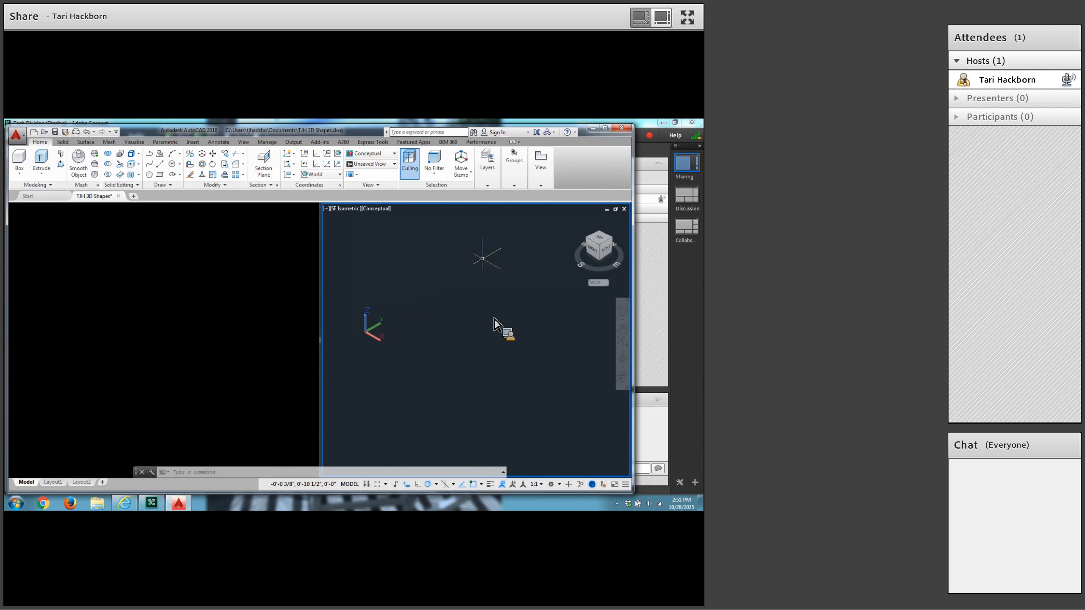
{"action": "left_click", "coordinate": [488, 187]}
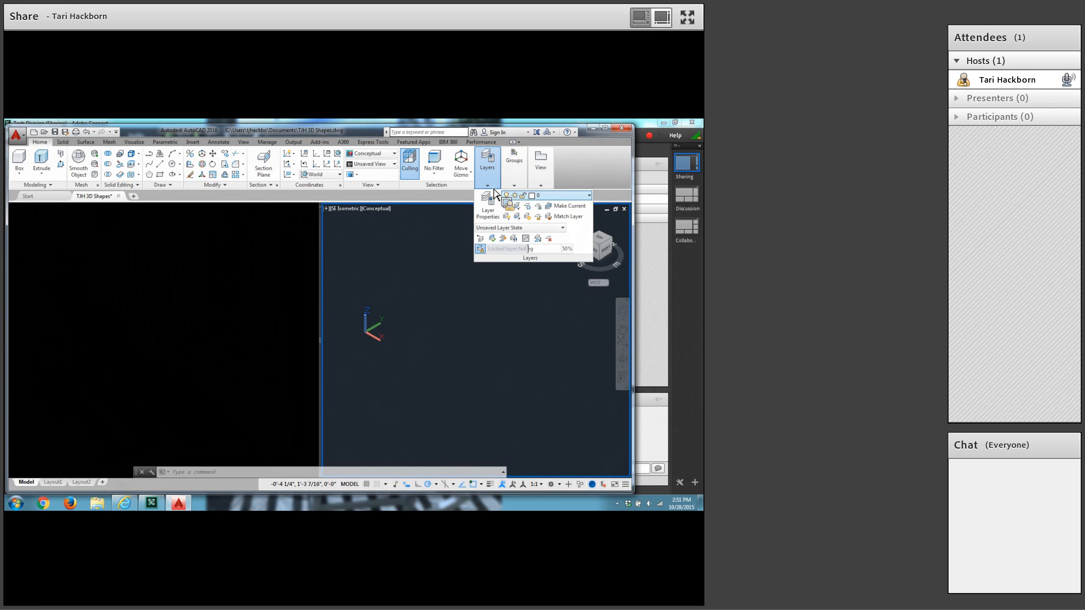
{"action": "left_click", "coordinate": [589, 196]}
{"action": "left_click", "coordinate": [563, 225]}
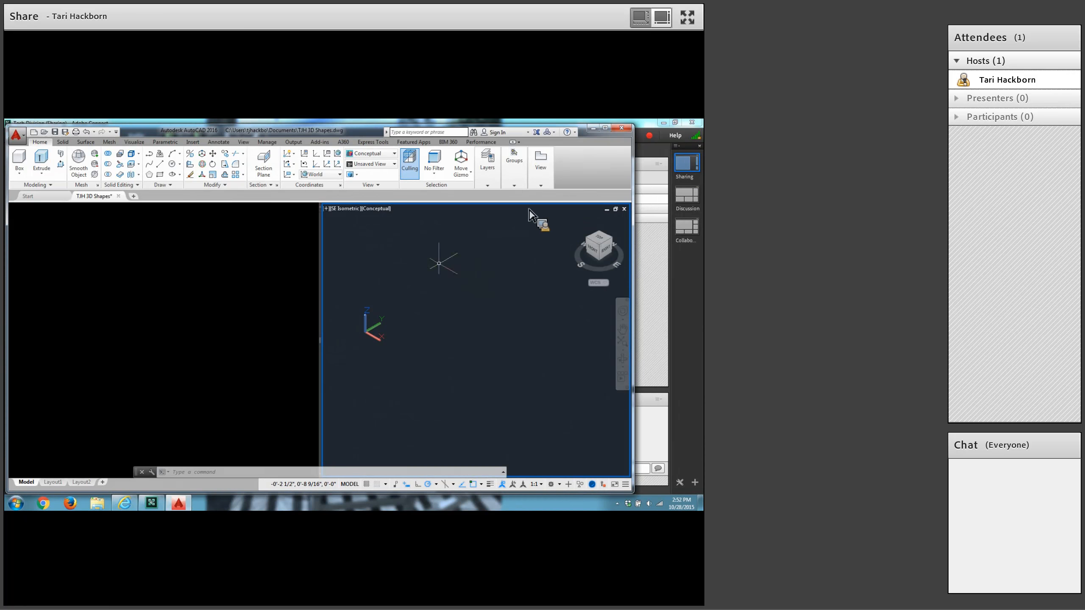
Create a solid box from first corner .5,7.5 to opposite corner @1.25,.75 with a height of 1/2, toggling Ortho mode while placing it.
{"action": "left_click", "coordinate": [26, 159]}
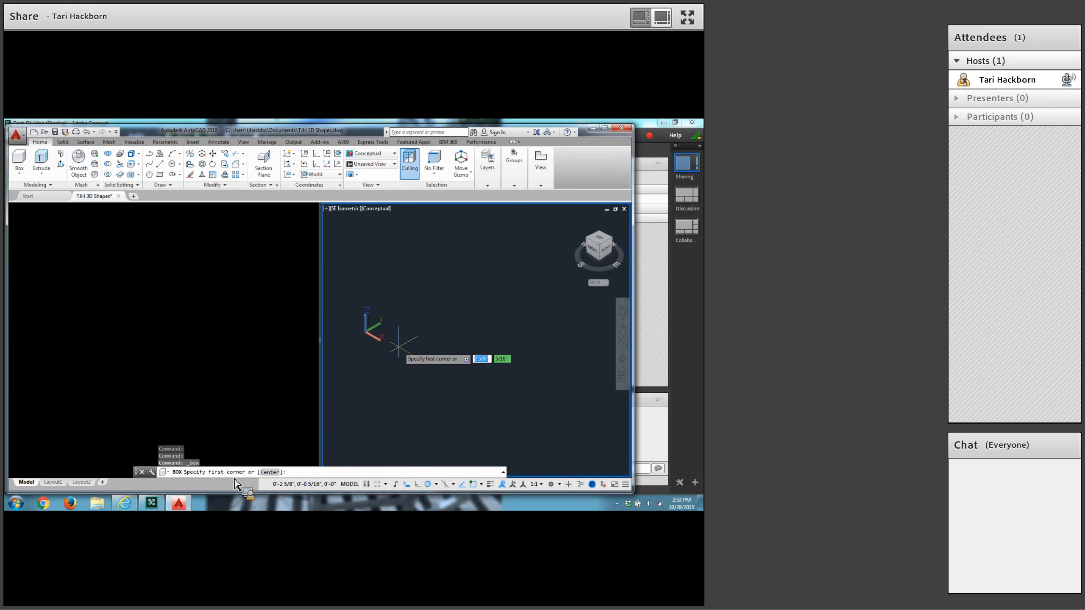
{"action": "type", "text": ".5"}
{"action": "key", "text": "Tab"}
{"action": "type", "text": "7.5"}
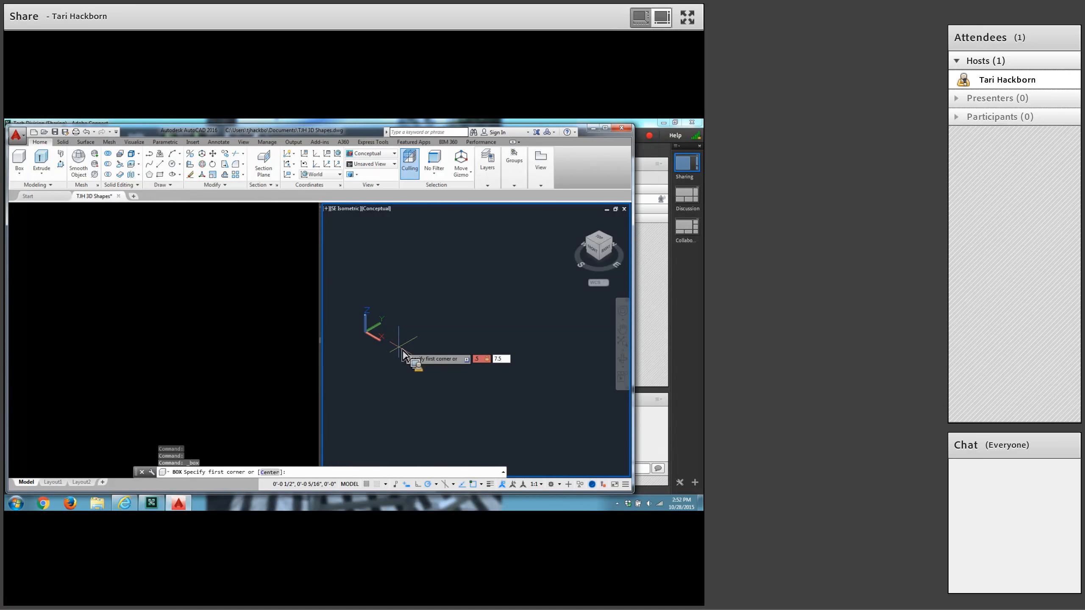
{"action": "key", "text": "Return"}
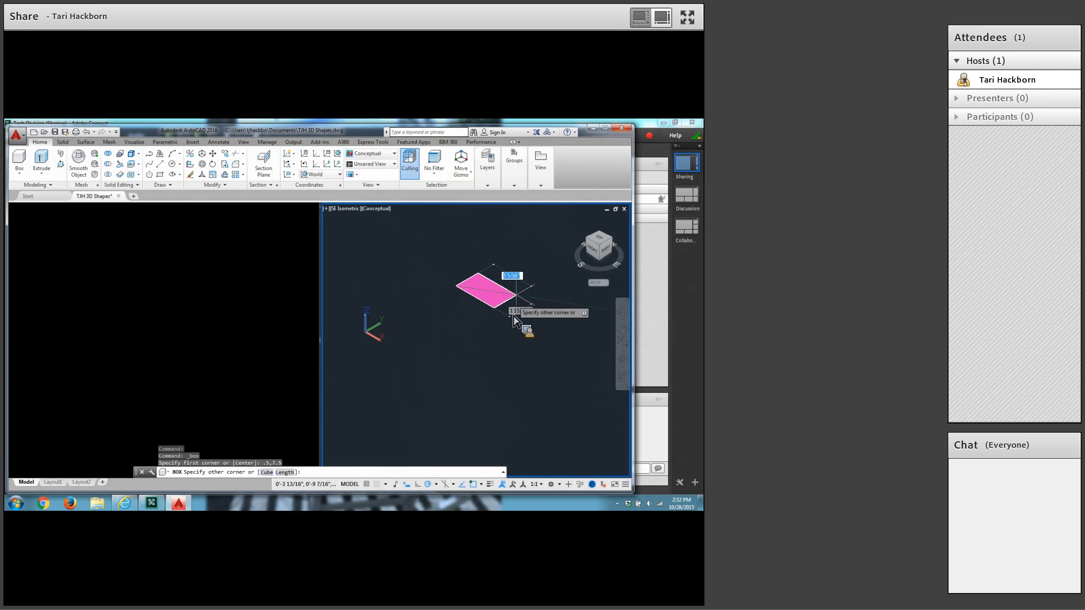
{"action": "key", "text": "F8"}
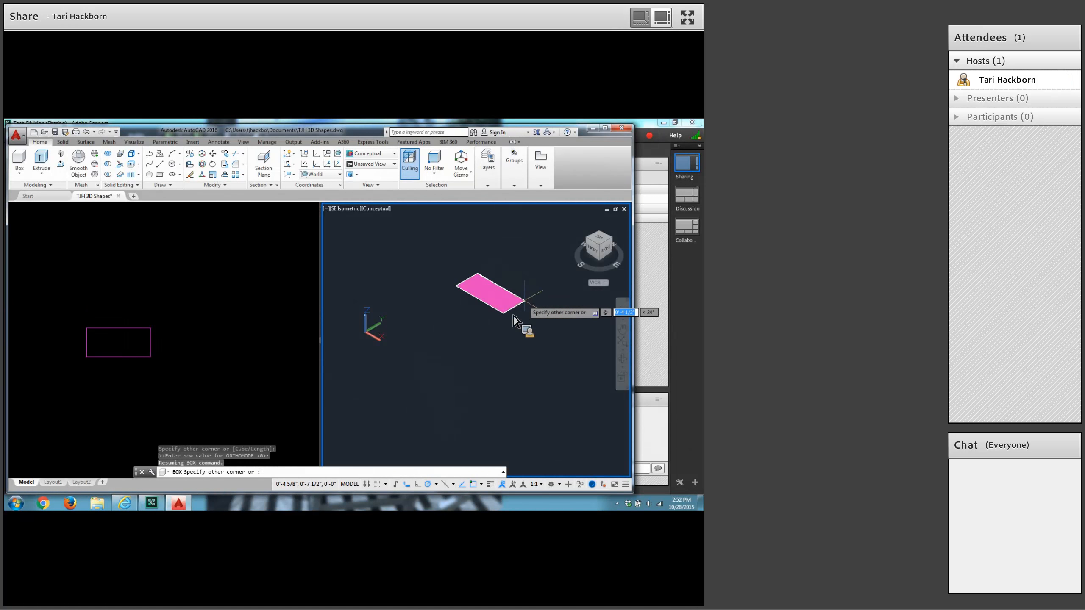
{"action": "type", "text": "1.25"}
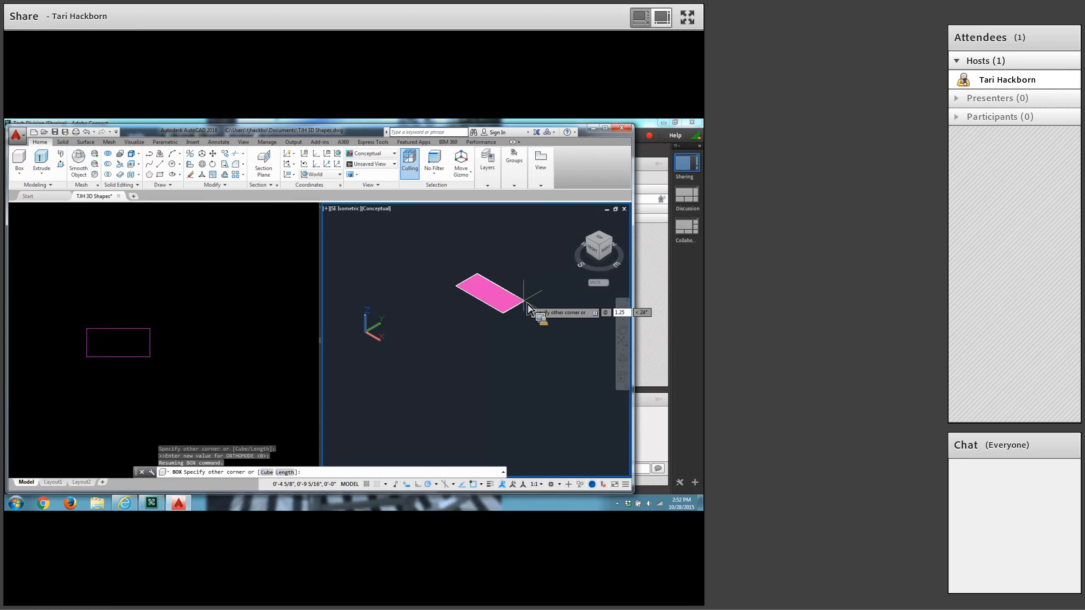
{"action": "key", "text": "Tab"}
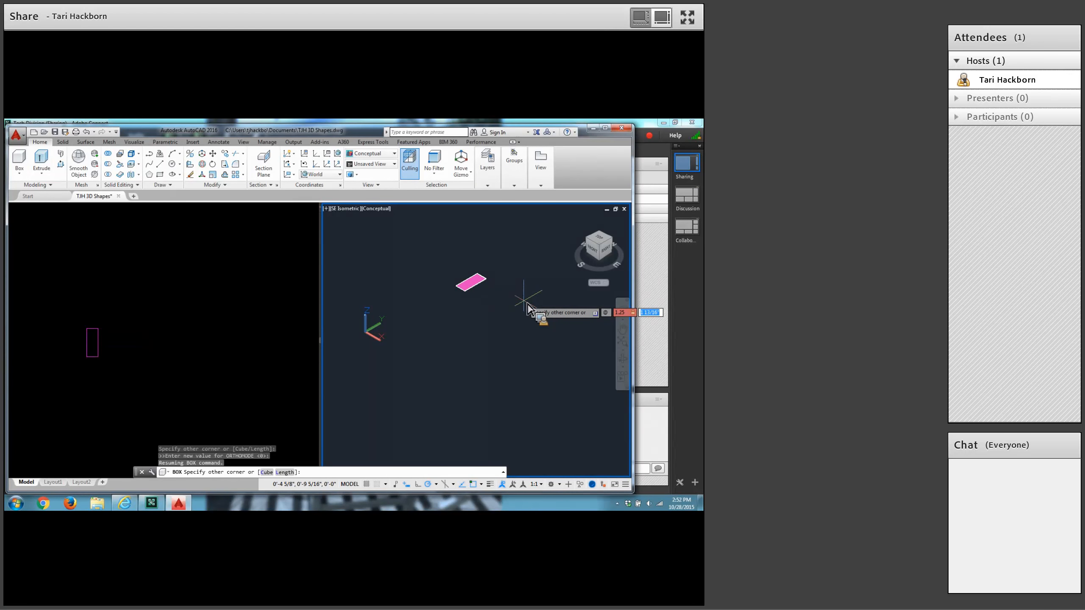
{"action": "type", "text": ".75"}
{"action": "key", "text": "Return"}
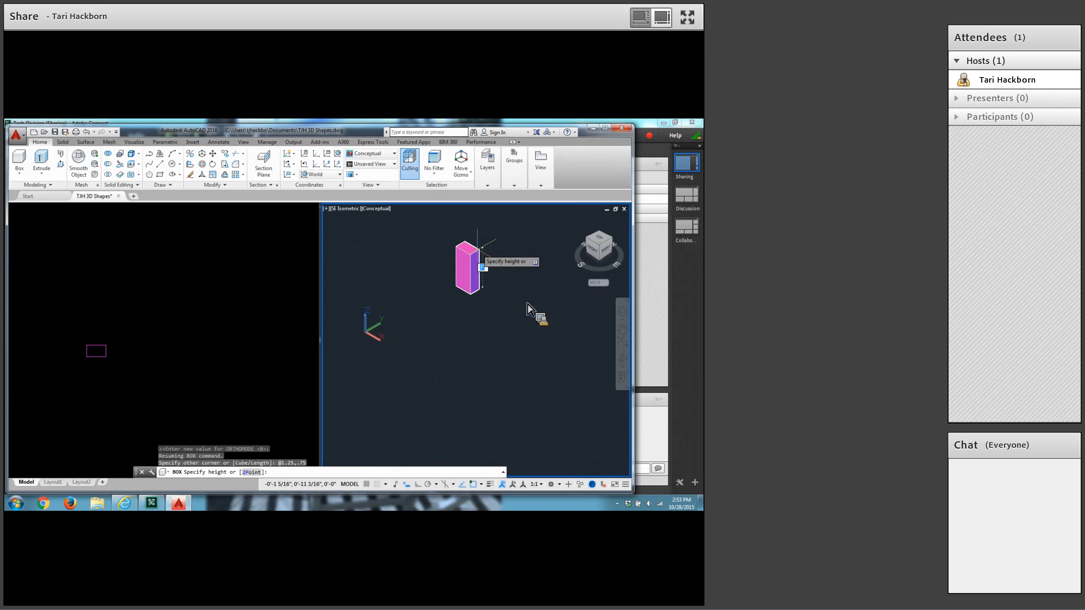
{"action": "type", "text": "1/2"}
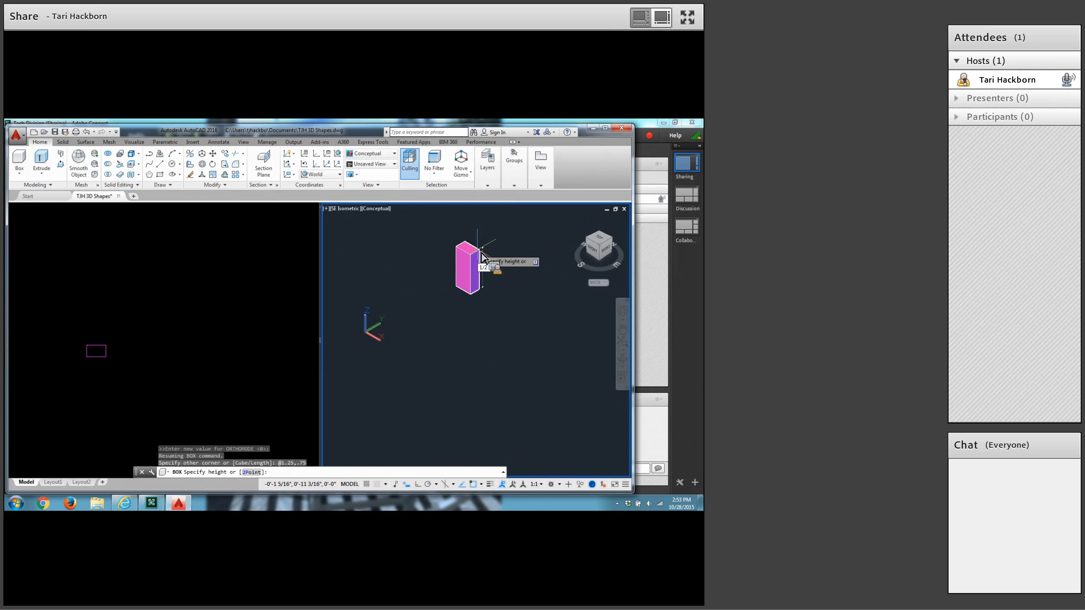
{"action": "key", "text": "Return"}
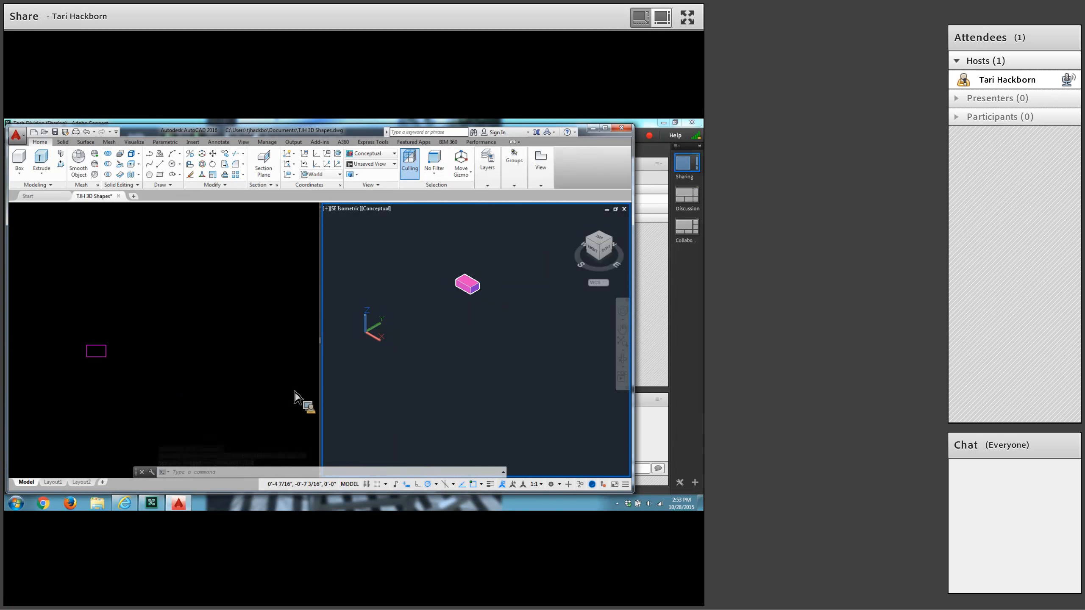
Turn on the drawing grid and create a solid sphere centred at 2.75,7.75 with a radius of 3/8.
{"action": "left_click", "coordinate": [367, 485]}
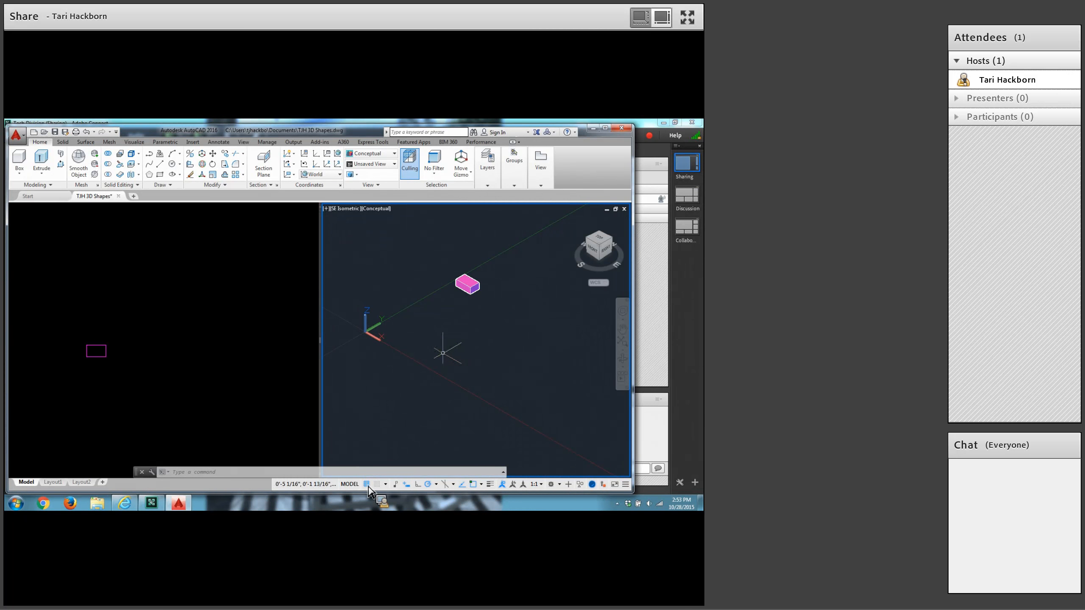
{"action": "left_click", "coordinate": [20, 172]}
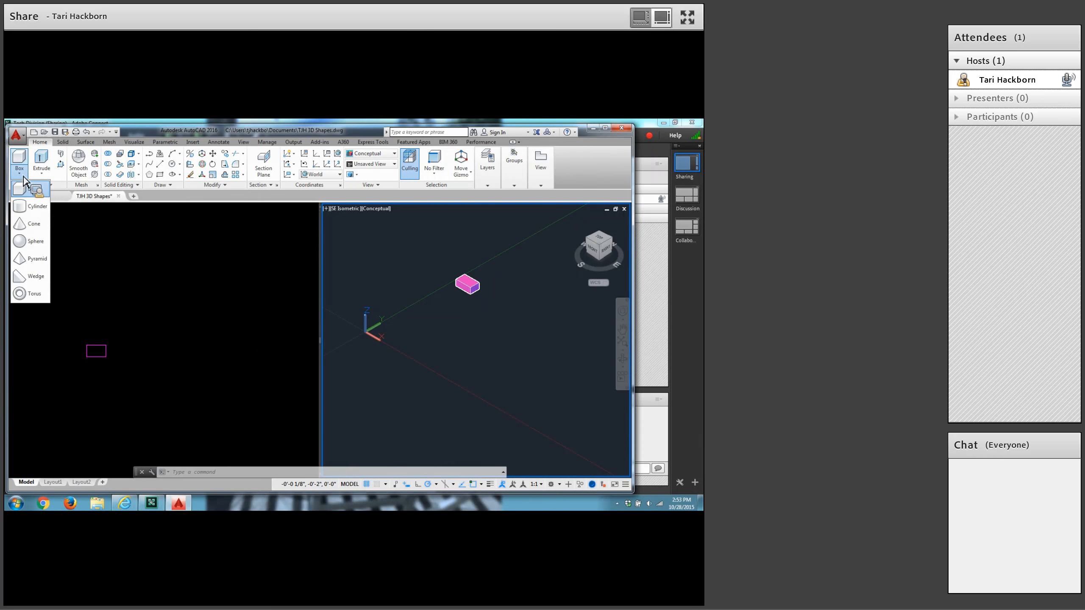
{"action": "left_click", "coordinate": [23, 244]}
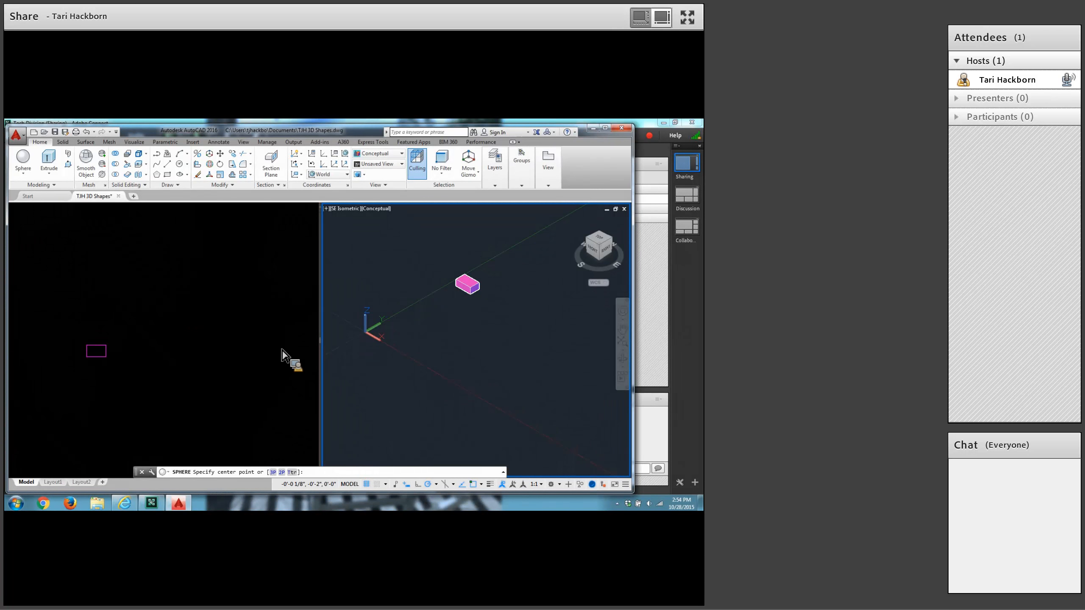
{"action": "type", "text": "2.75,7"}
{"action": "type", "text": ".75"}
{"action": "key", "text": "Return"}
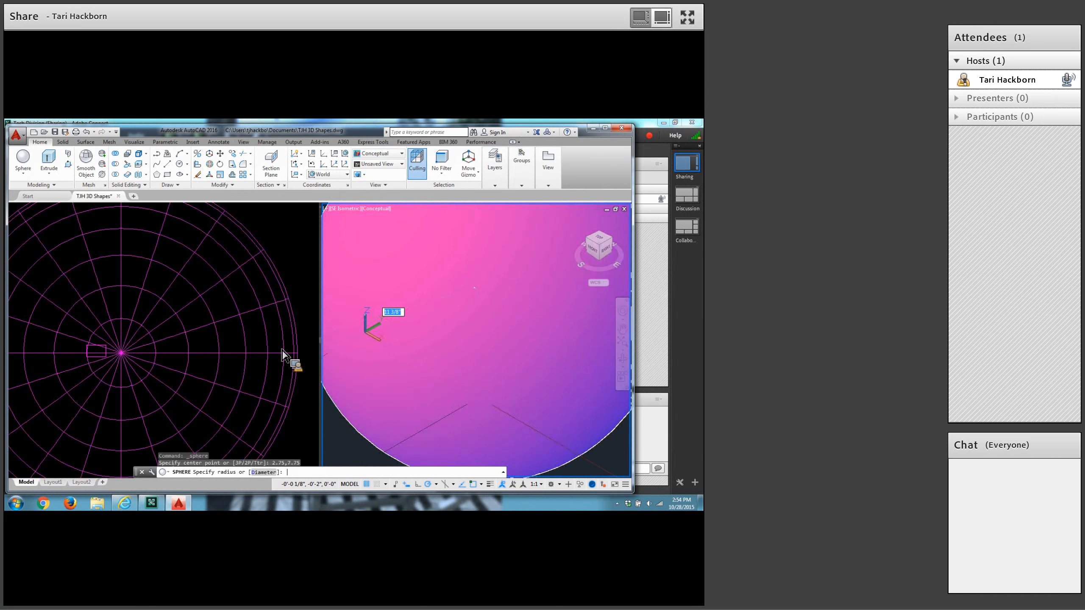
{"action": "type", "text": "3/4"}
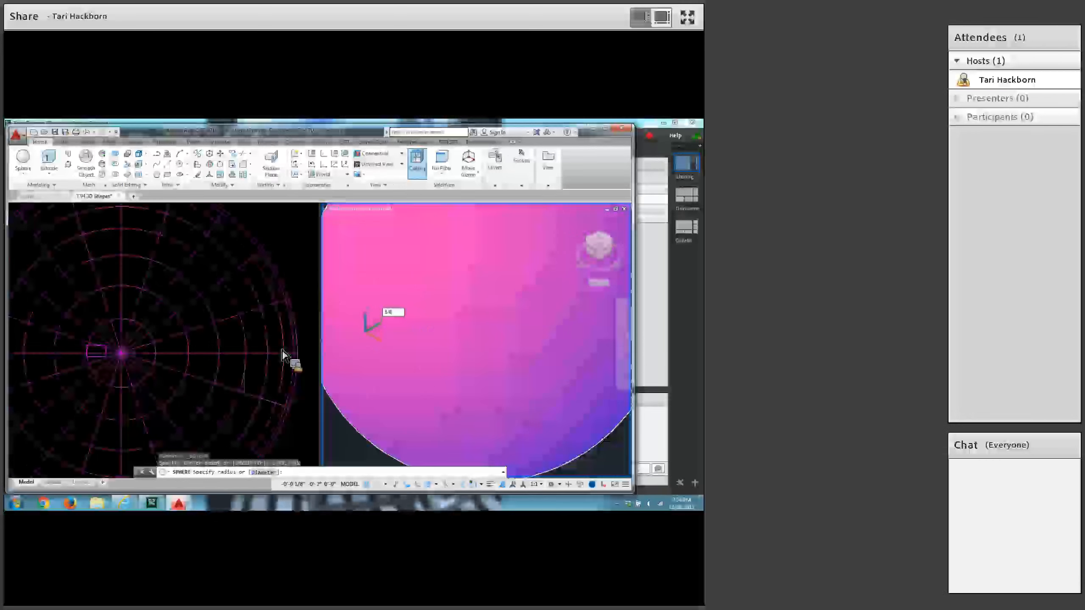
{"action": "key", "text": "Return"}
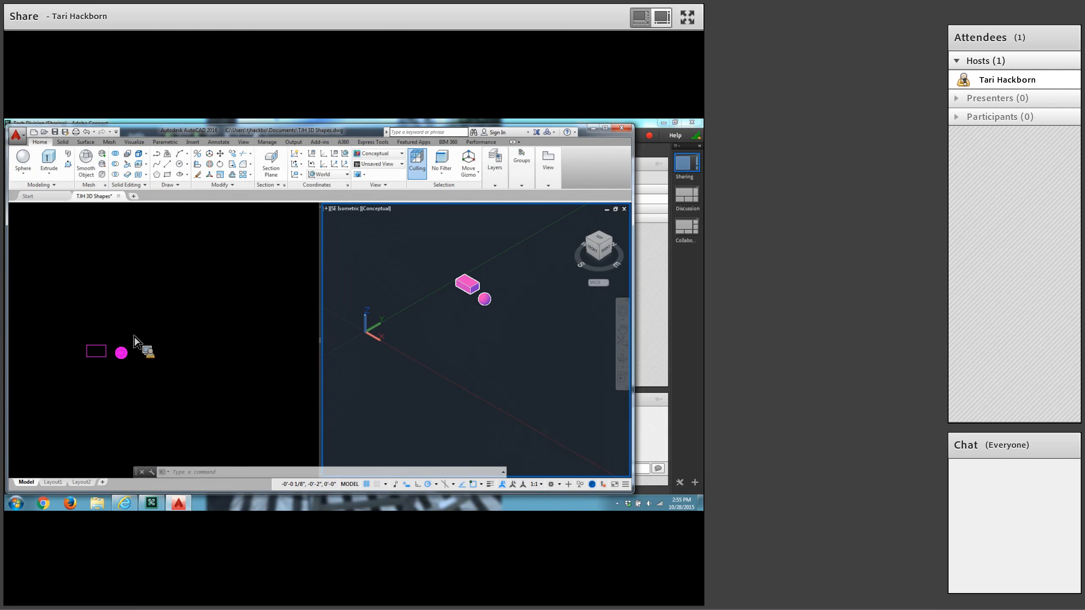
Create a solid wedge from first corner 3.75,7.5 to opposite corner @1.25,.75 with a height of 1/2.
{"action": "left_click", "coordinate": [23, 171]}
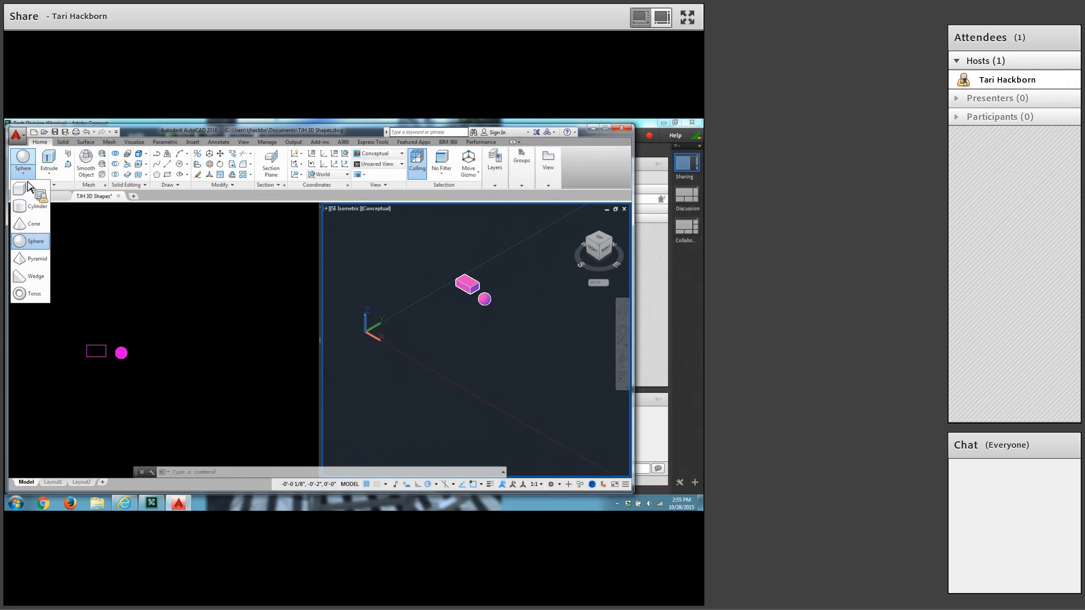
{"action": "left_click", "coordinate": [34, 276]}
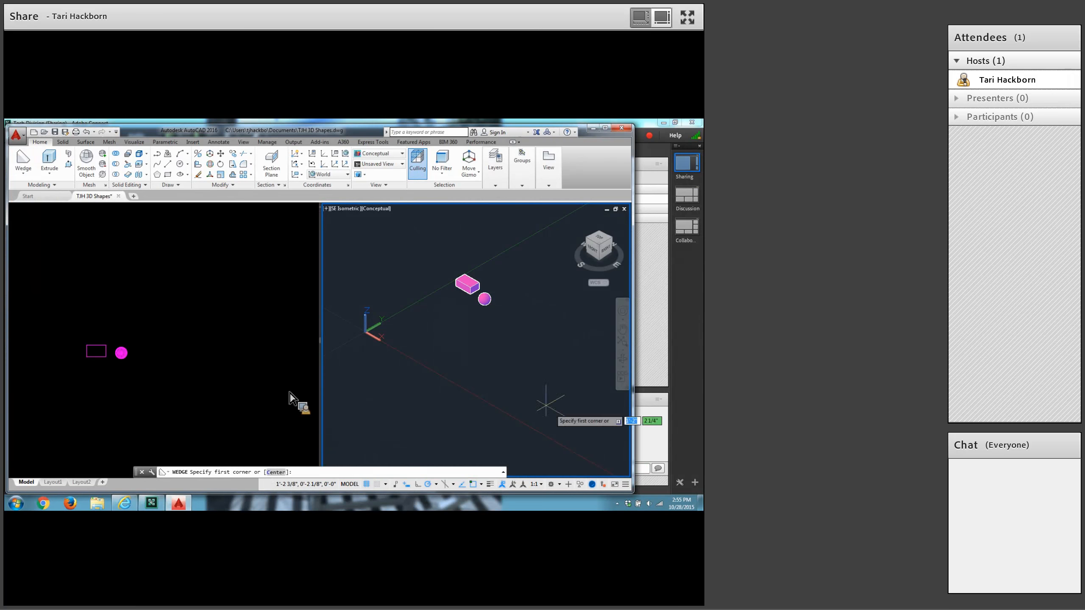
{"action": "type", "text": "3"}
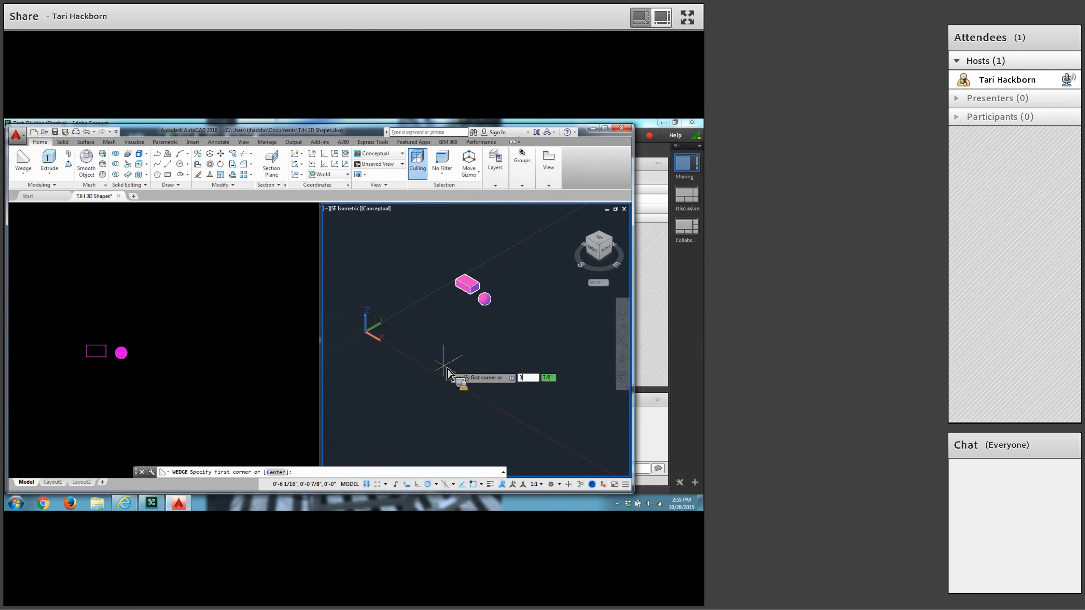
{"action": "type", "text": ".75"}
{"action": "key", "text": "Tab"}
{"action": "type", "text": "7.5"}
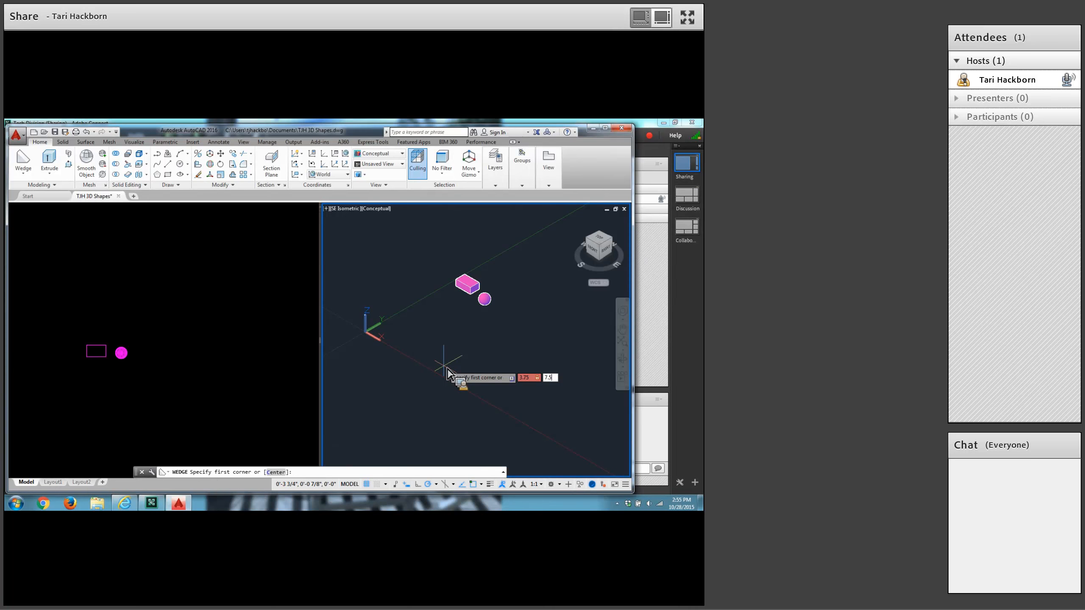
{"action": "key", "text": "Return"}
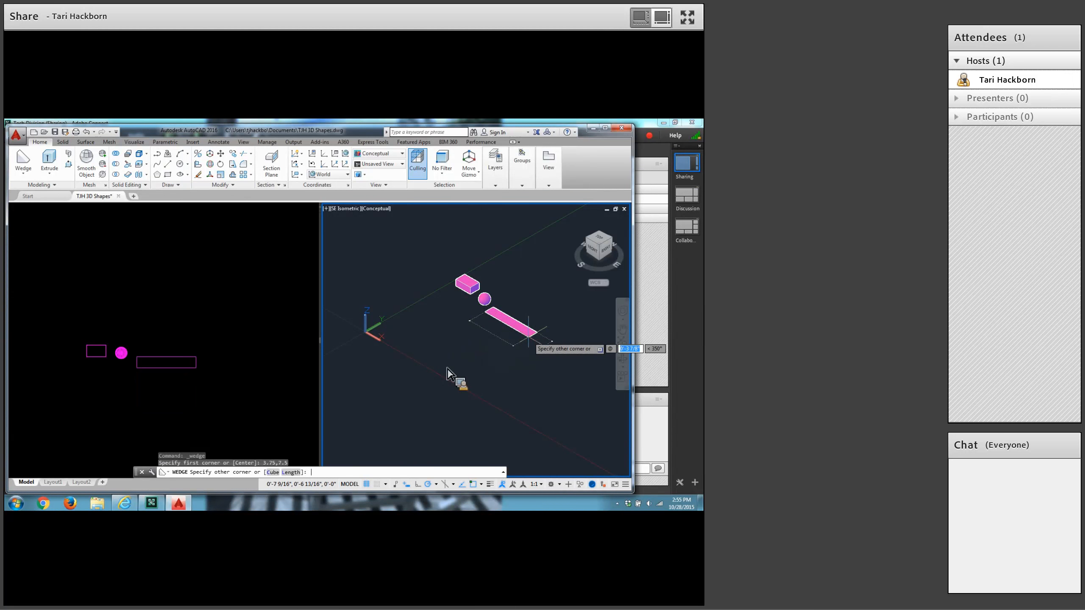
{"action": "type", "text": "1.25"}
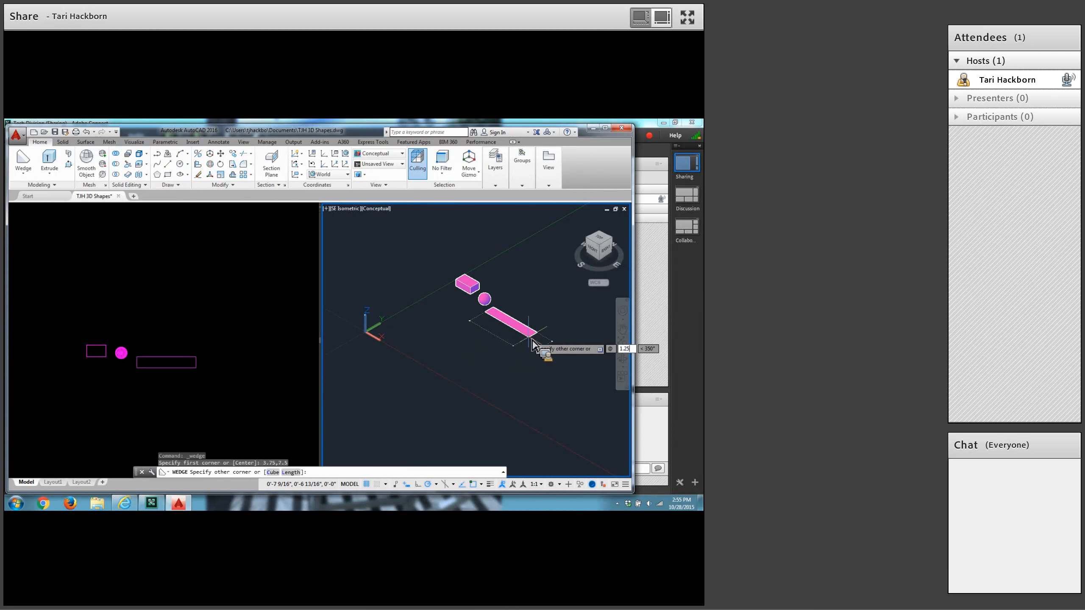
{"action": "type", "text": ",.75"}
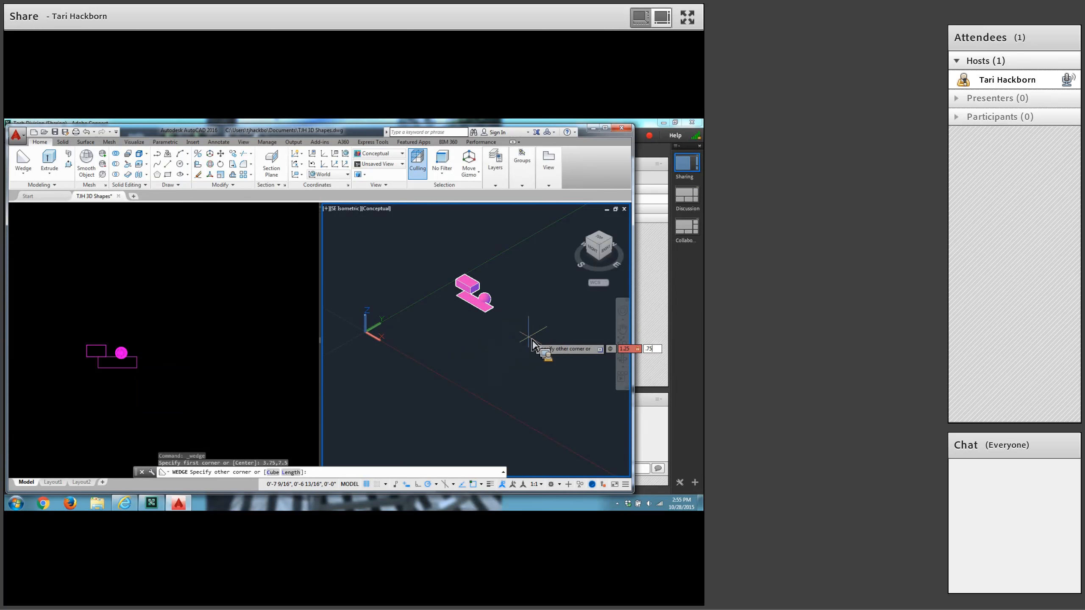
{"action": "key", "text": "Return"}
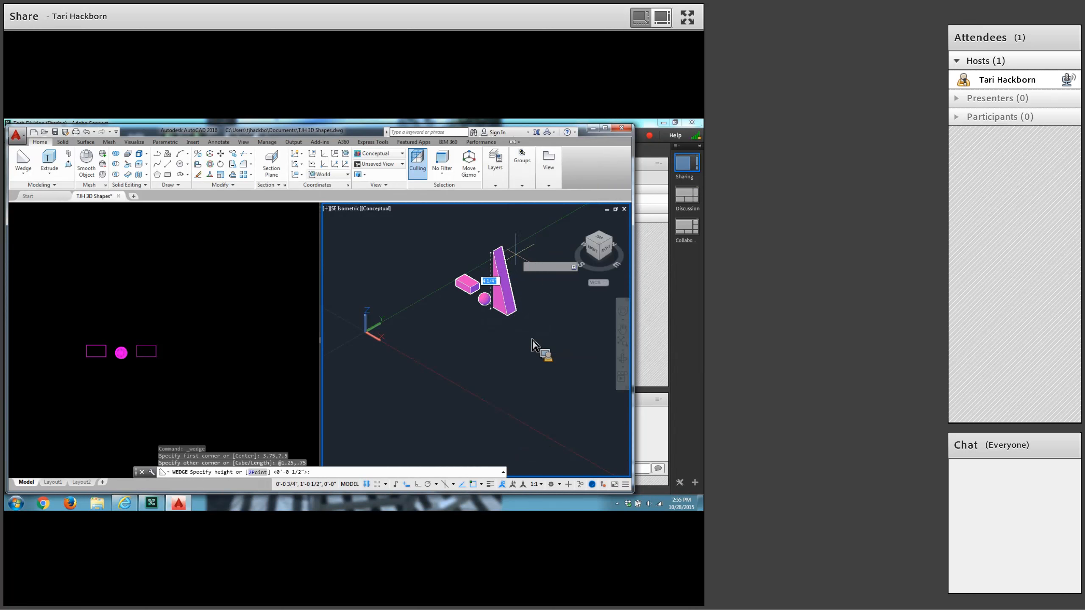
{"action": "type", "text": "1/2"}
{"action": "key", "text": "Return"}
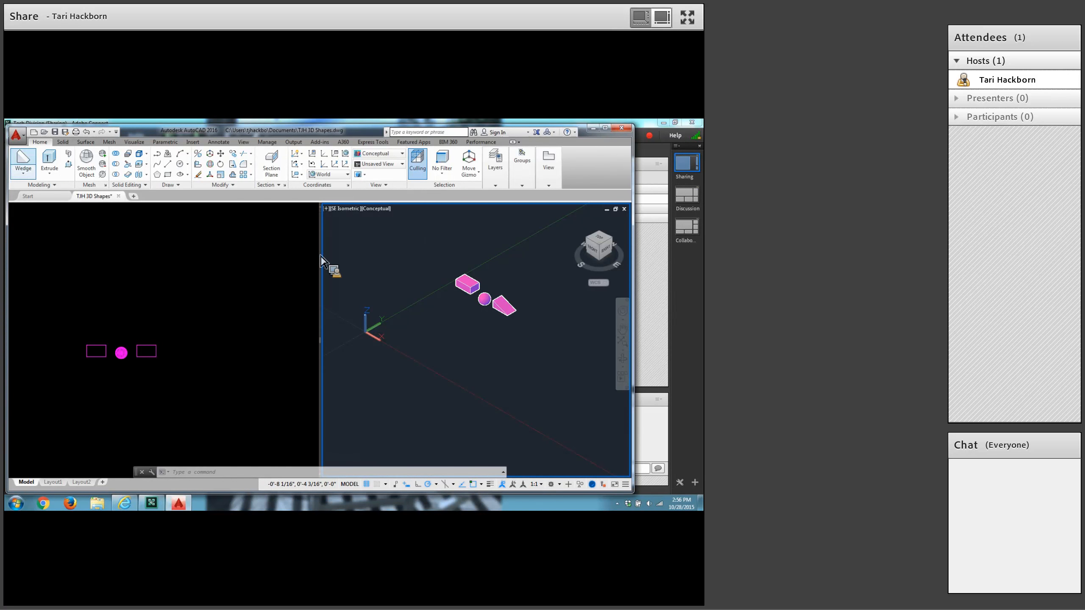
Create a solid cone with its base centred at 1.25,6.5, a base radius of 3/8 and a height of 3/4.
{"action": "left_click", "coordinate": [24, 174]}
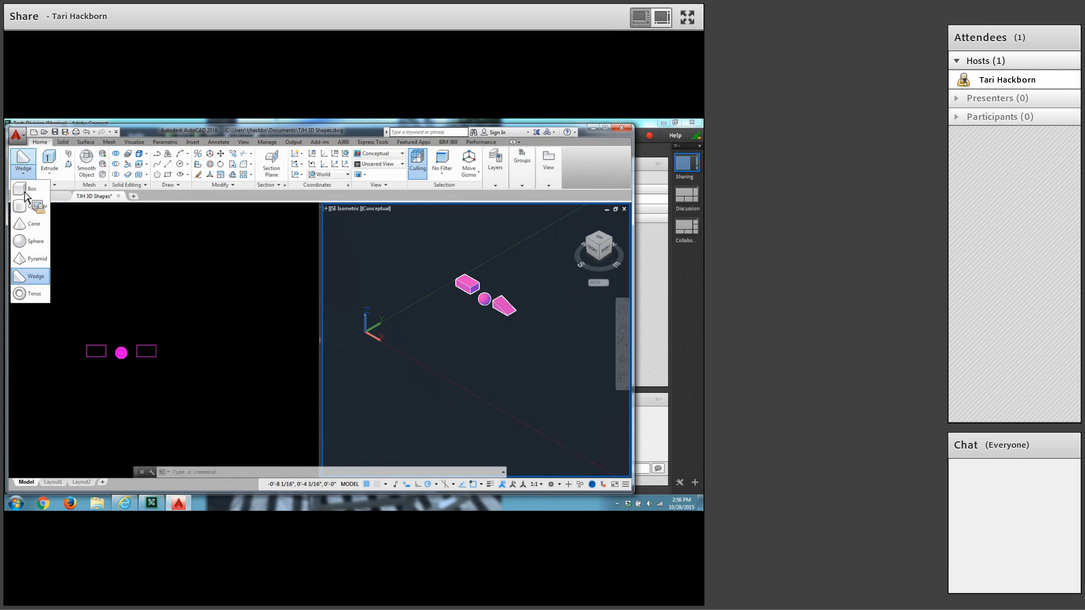
{"action": "left_click", "coordinate": [25, 225]}
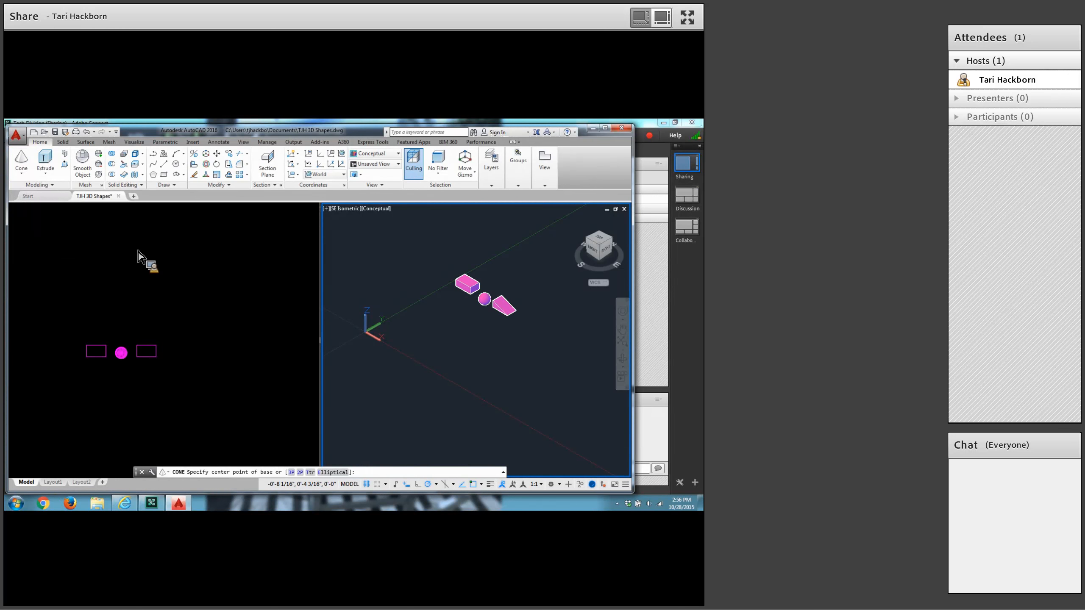
{"action": "type", "text": "1.25,6.5"}
{"action": "key", "text": "Return"}
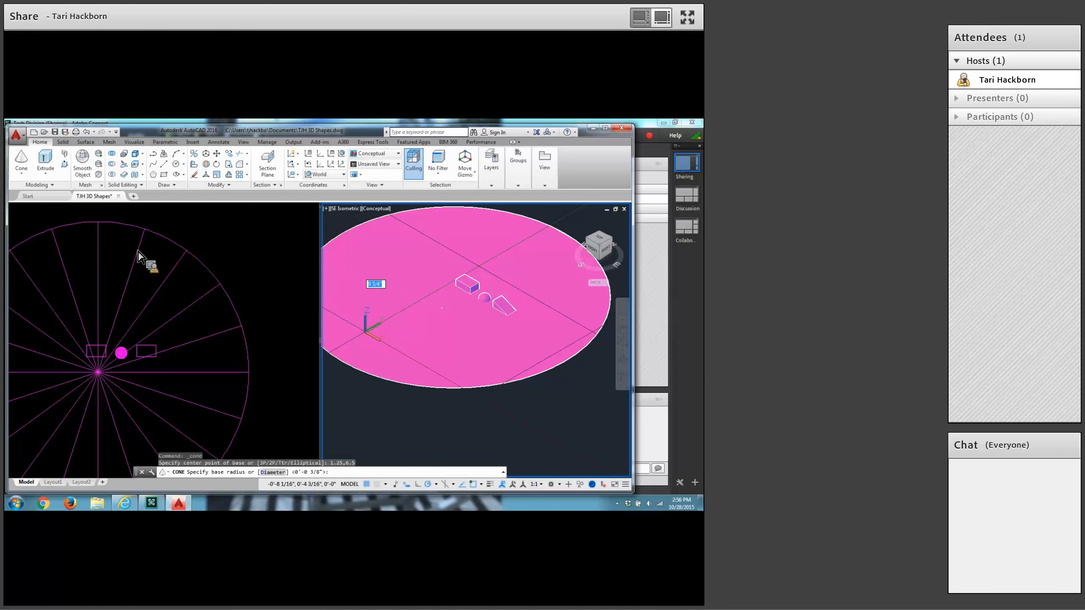
{"action": "type", "text": "3/8"}
{"action": "key", "text": "Return"}
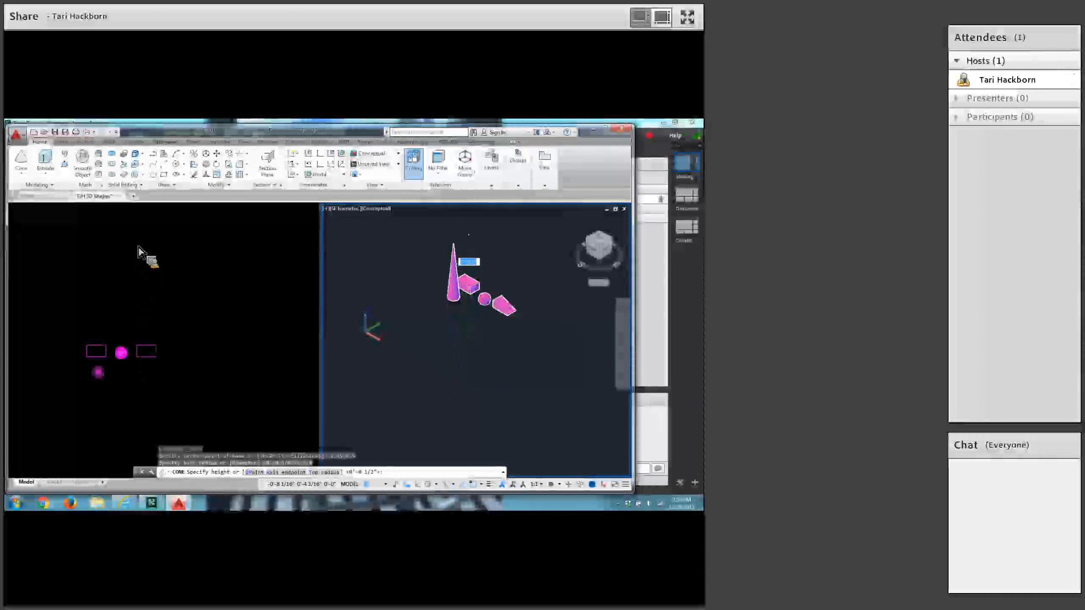
{"action": "key", "text": "Return"}
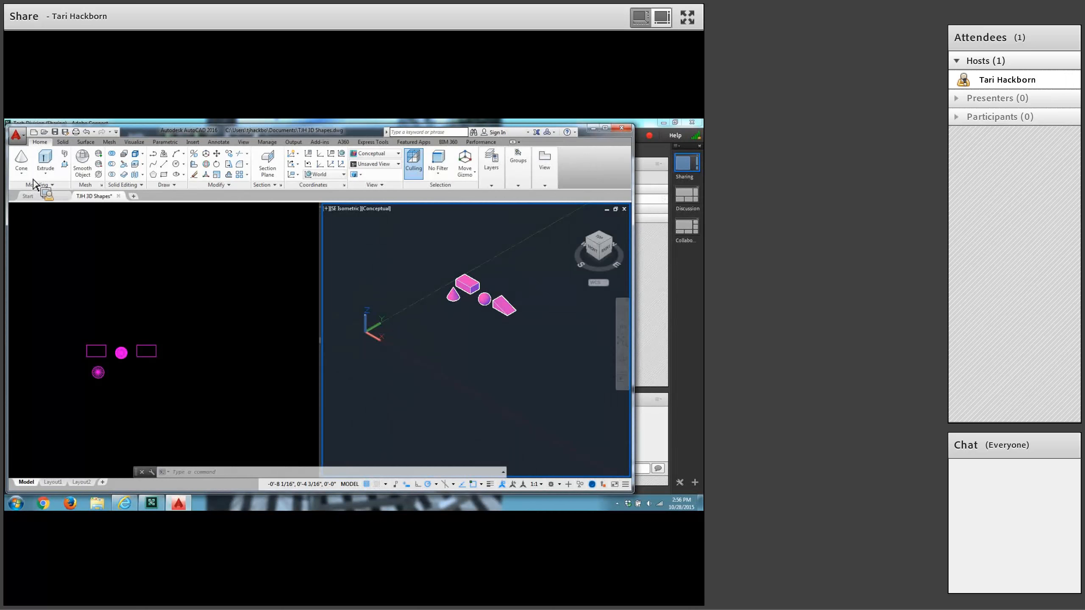
Create a solid cylinder with its base centred at 2.75,6.5, a radius of 3/8 and a height of 1/2.
{"action": "left_click", "coordinate": [22, 172]}
{"action": "left_click", "coordinate": [35, 207]}
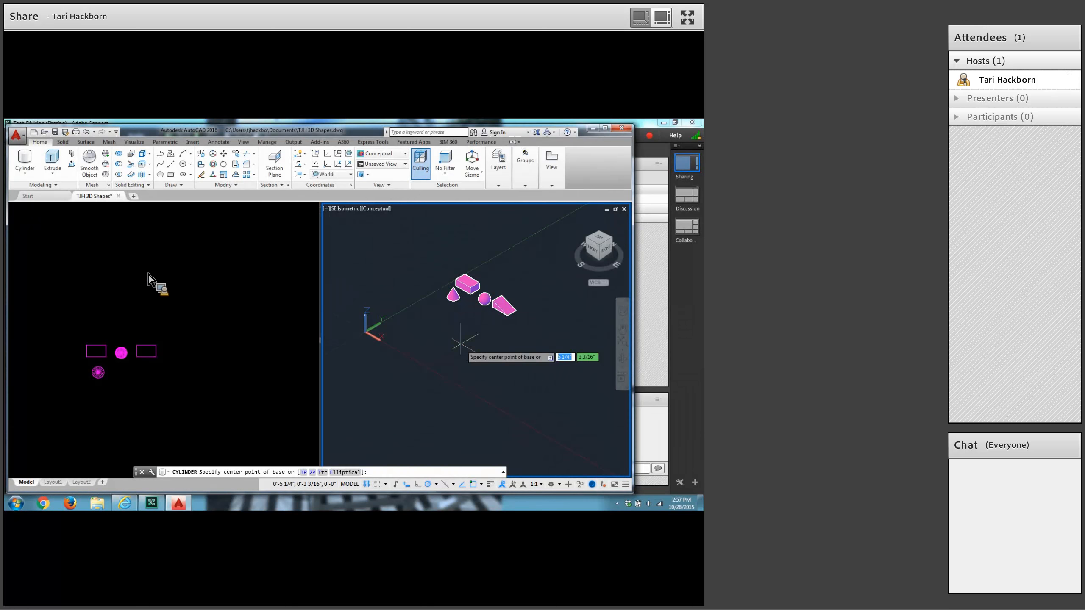
{"action": "type", "text": "2"}
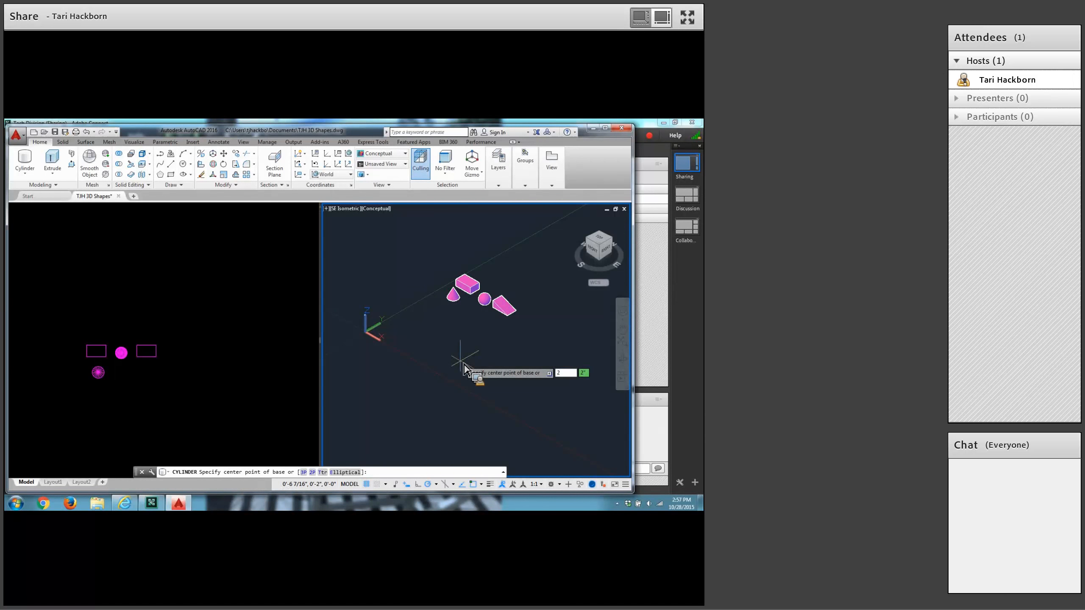
{"action": "type", "text": ".75"}
{"action": "key", "text": "Tab"}
{"action": "type", "text": "6.5"}
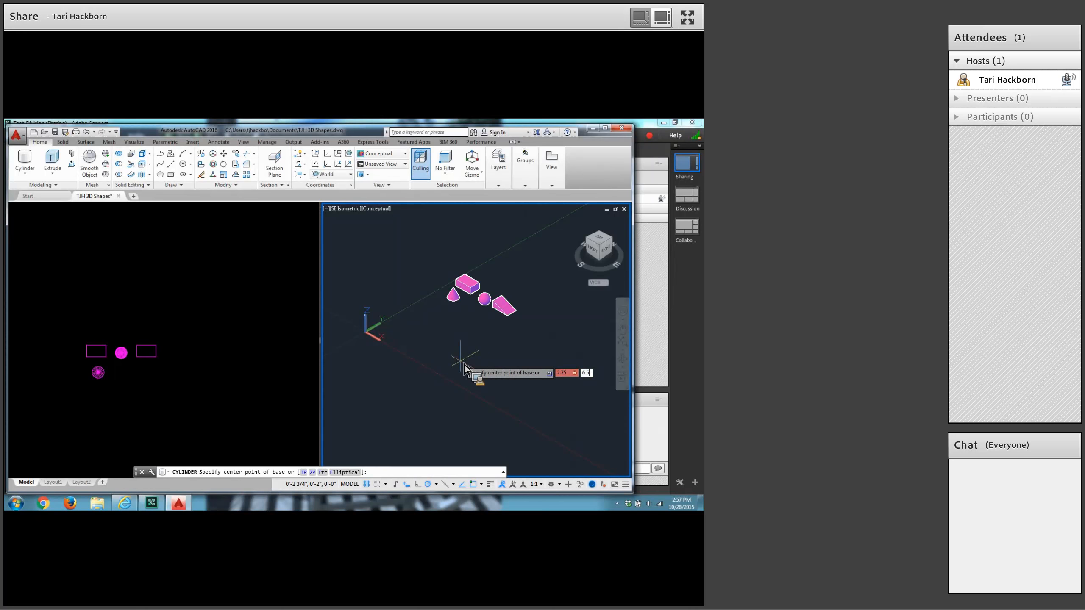
{"action": "key", "text": "Return"}
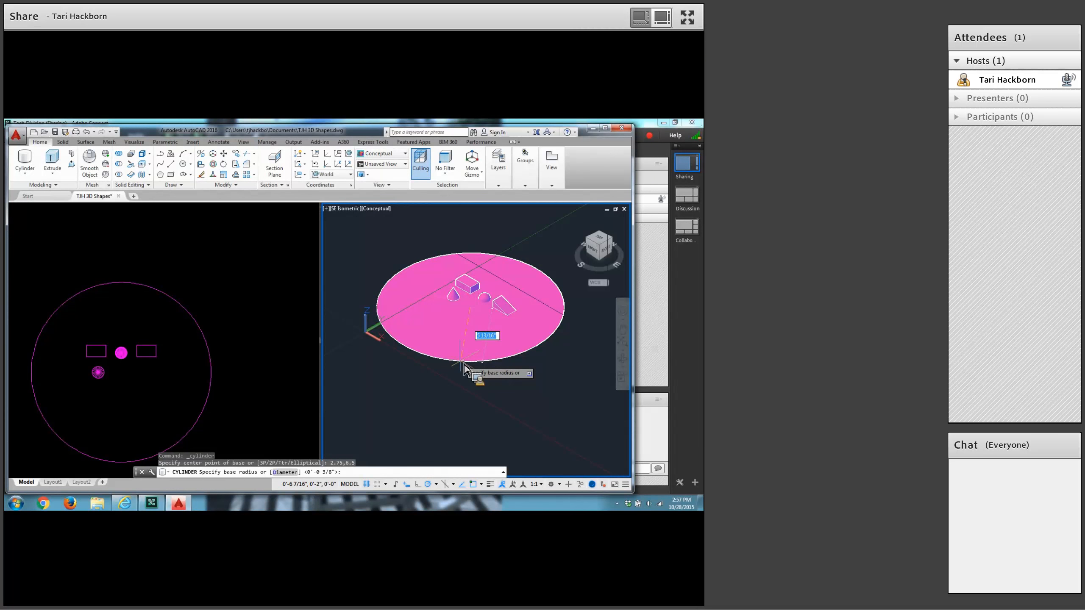
{"action": "type", "text": "3/8"}
{"action": "key", "text": "Return"}
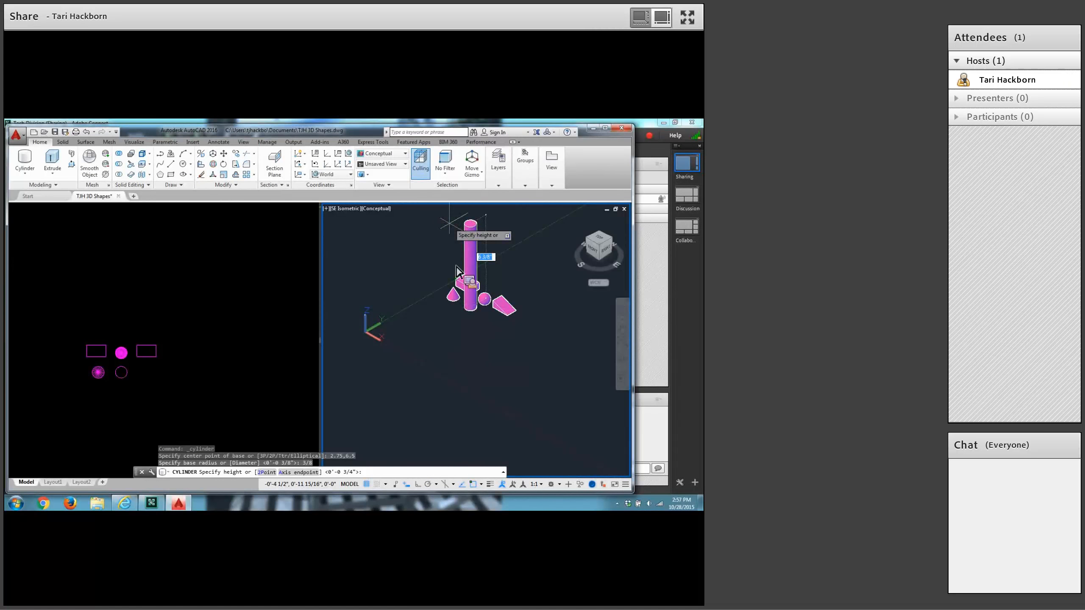
{"action": "type", "text": "1/2"}
{"action": "key", "text": "Return"}
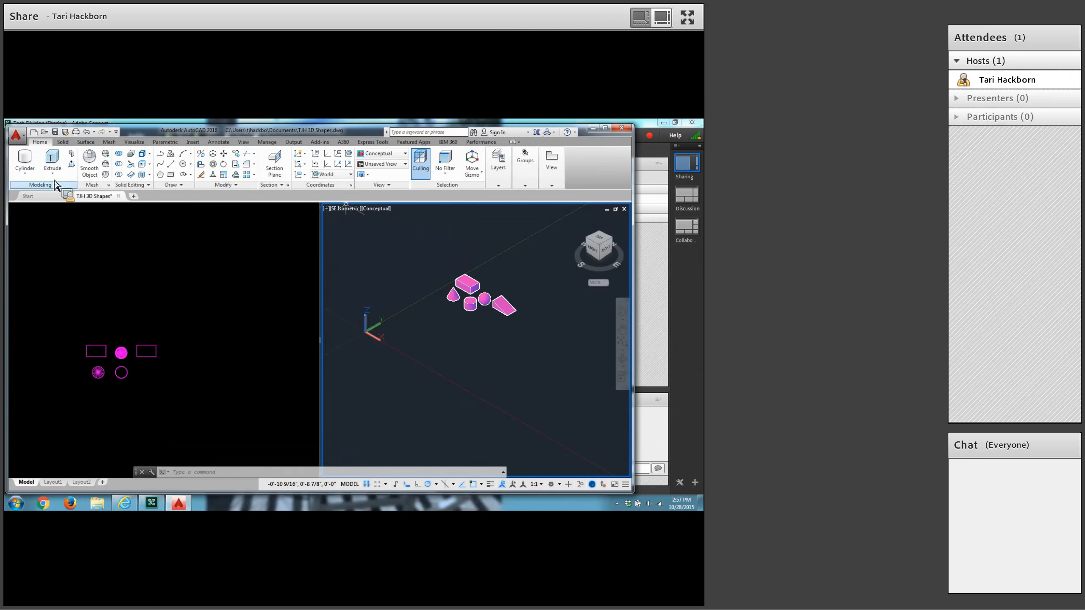
Create a solid torus centred at 4-3/8,6-1/2 with a radius of 3/8 and a tube radius of 1/4.
{"action": "left_click", "coordinate": [25, 173]}
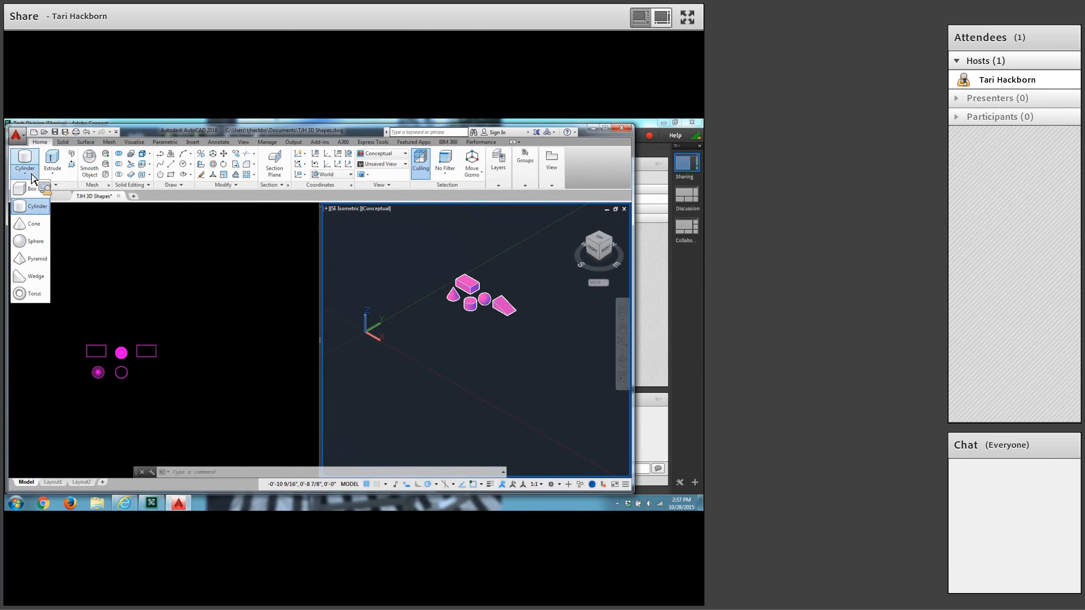
{"action": "left_click", "coordinate": [26, 295]}
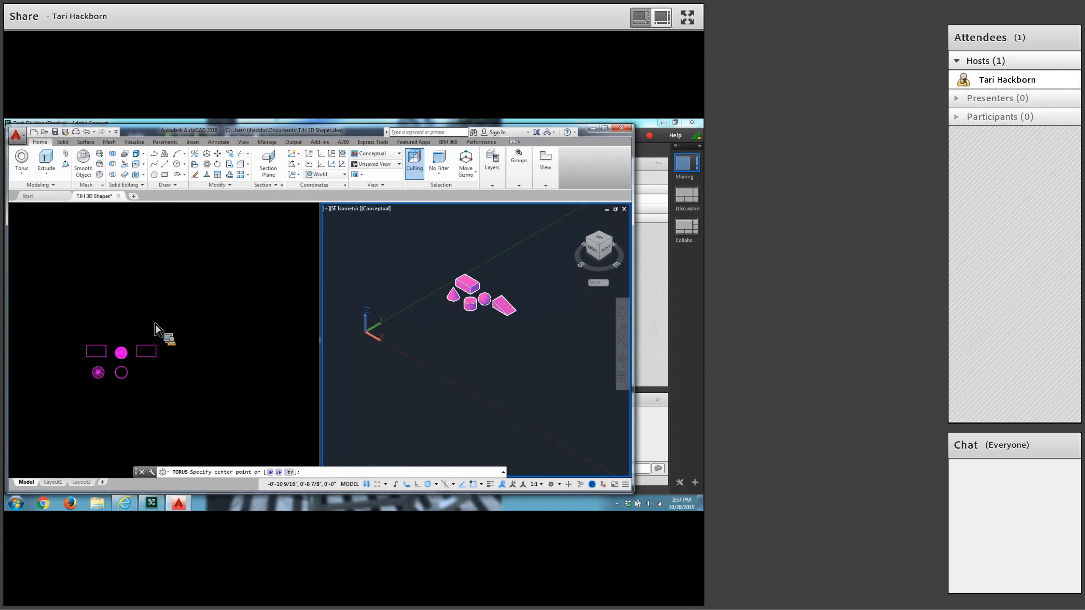
{"action": "type", "text": "4-3/8,6-1/2"}
{"action": "key", "text": "Return"}
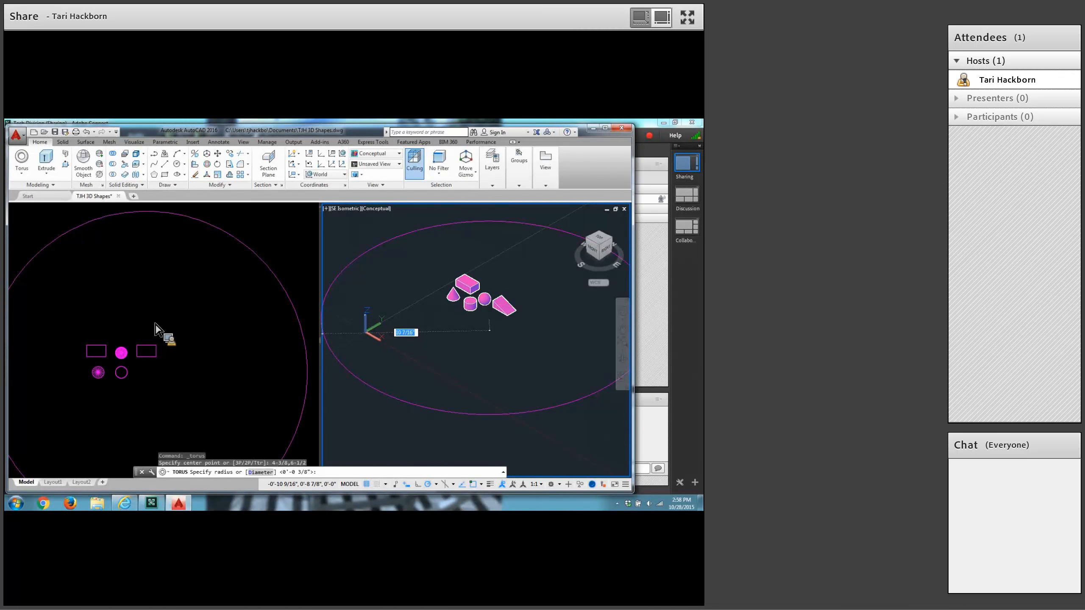
{"action": "type", "text": "3/8"}
{"action": "key", "text": "Return"}
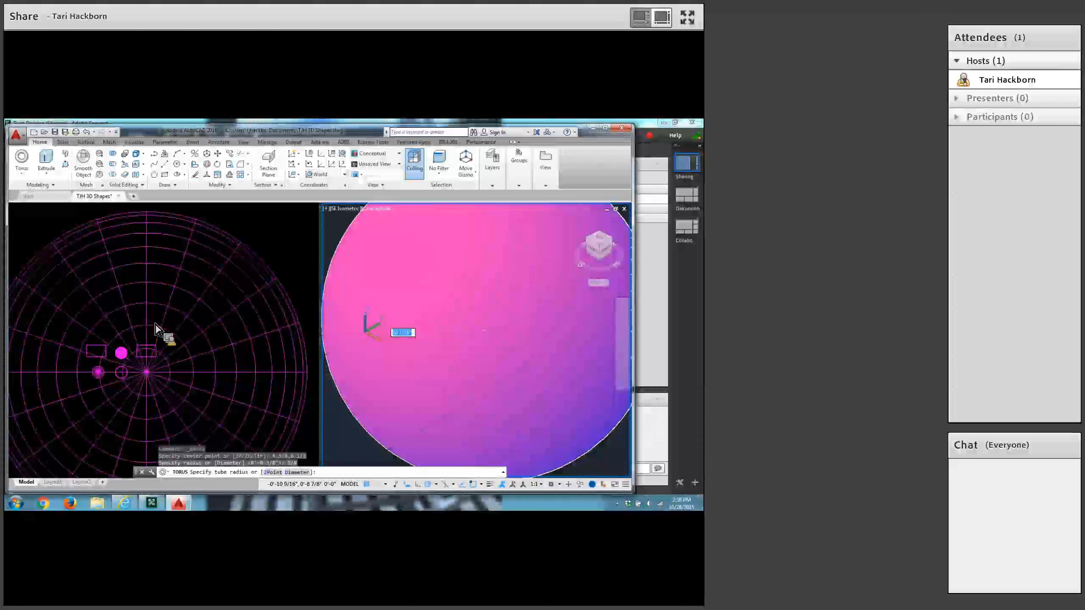
{"action": "type", "text": "1/4"}
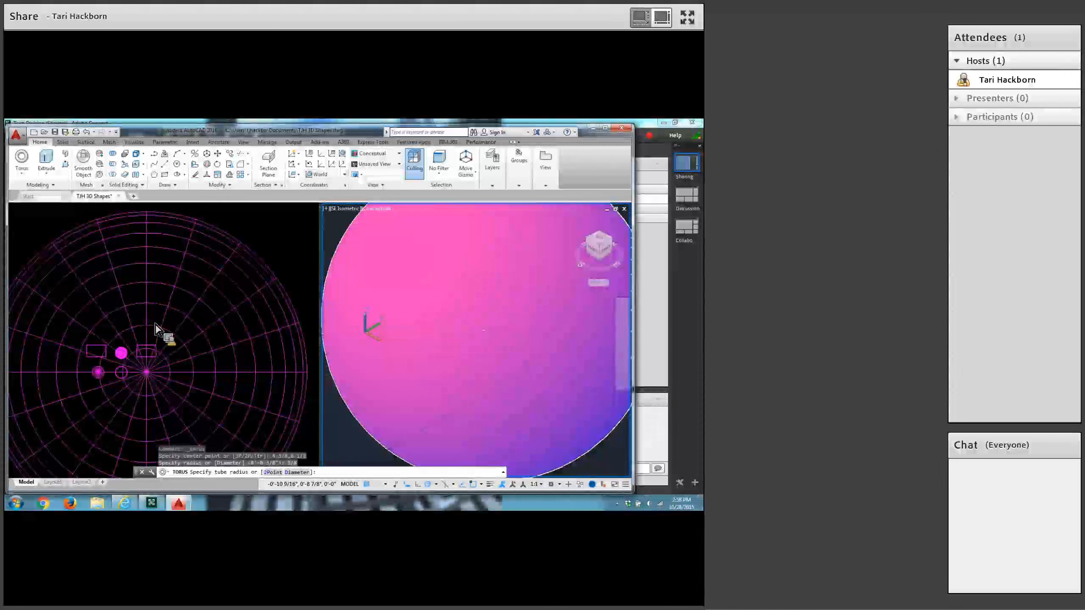
{"action": "key", "text": "Return"}
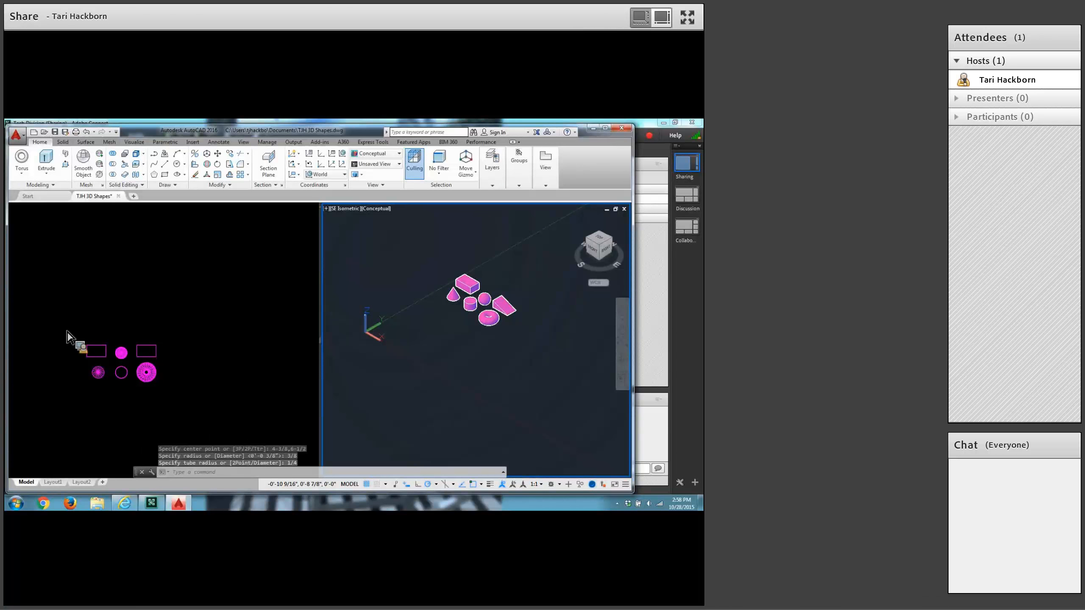
Save the drawing with the solid primitives under its existing file name.
{"action": "scroll", "coordinate": [494, 339], "scroll_direction": "up", "scroll_amount": 5}
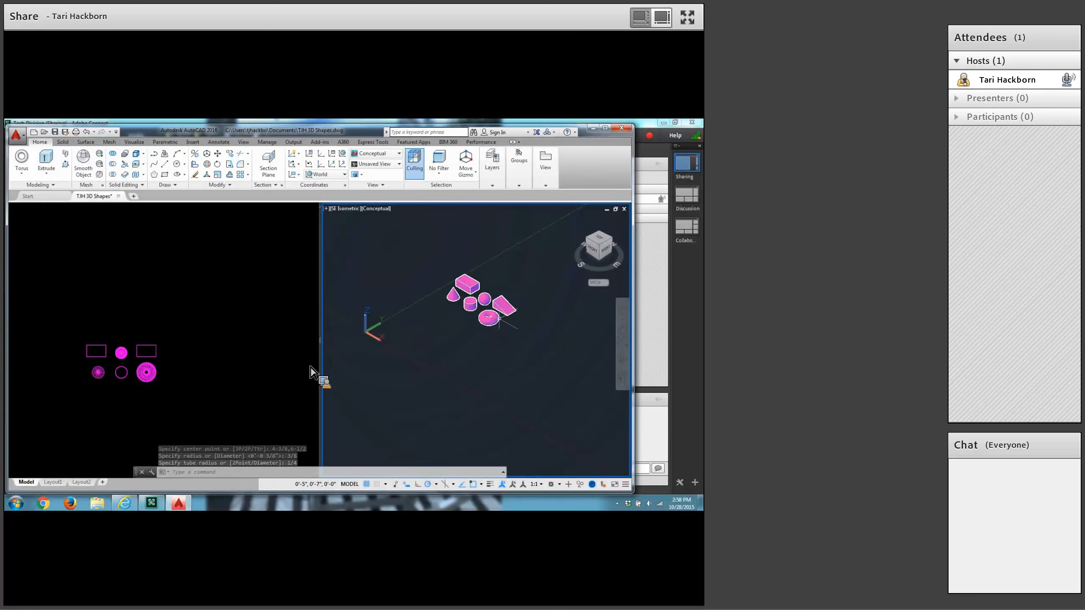
{"action": "middle_click_drag", "start_coordinate": [481, 370], "coordinate": [476, 394]}
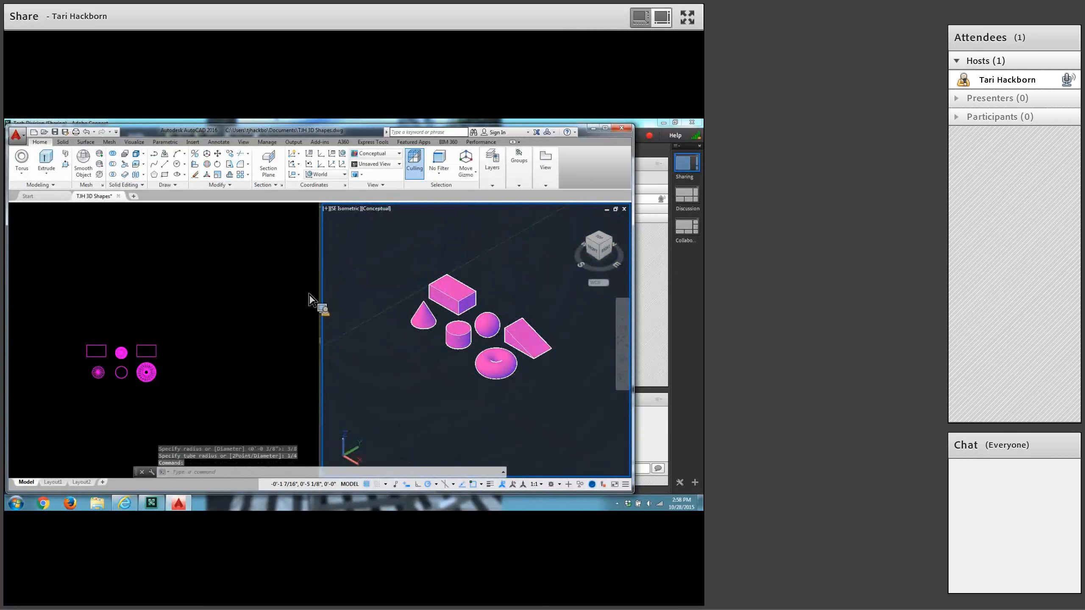
{"action": "left_click", "coordinate": [58, 134]}
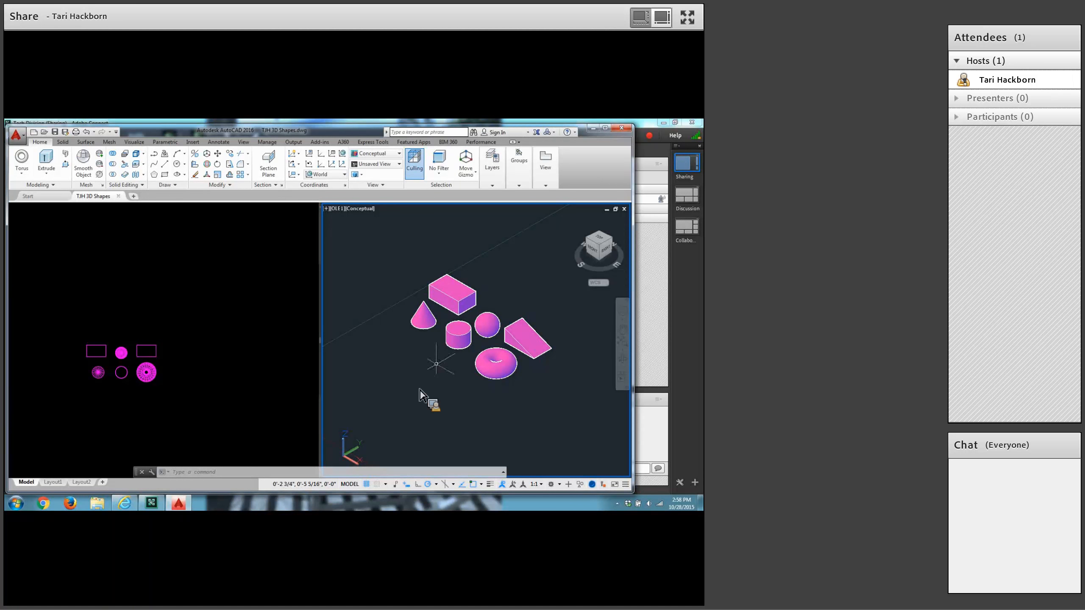
Draw a circle centred at 1.25,5 with a radius of 3/8.
{"action": "type", "text": "c"}
{"action": "key", "text": "Return"}
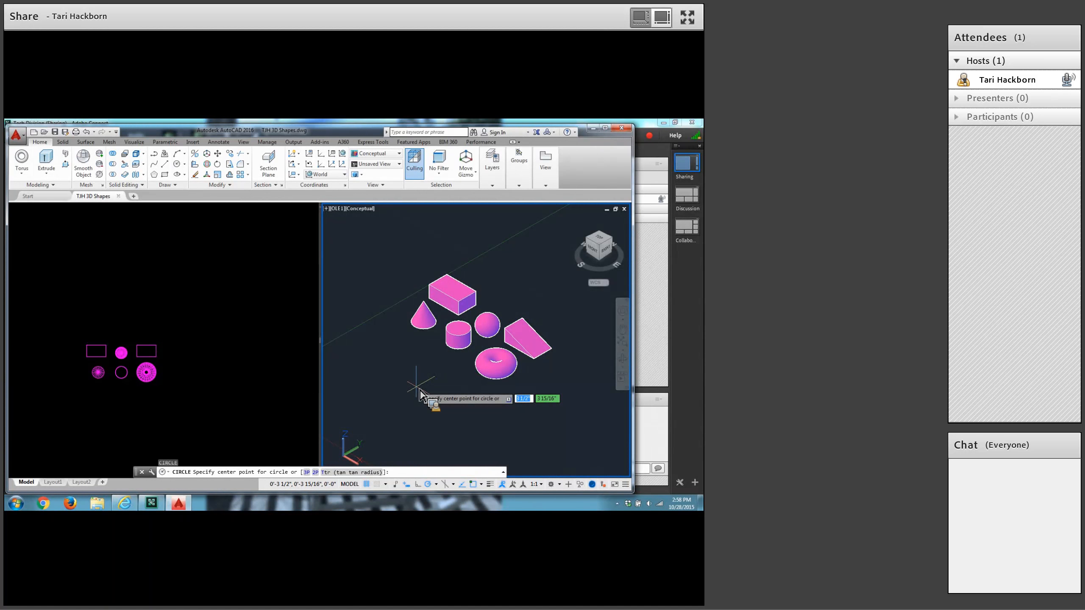
{"action": "type", "text": "1.25"}
{"action": "key", "text": "Tab"}
{"action": "type", "text": "5"}
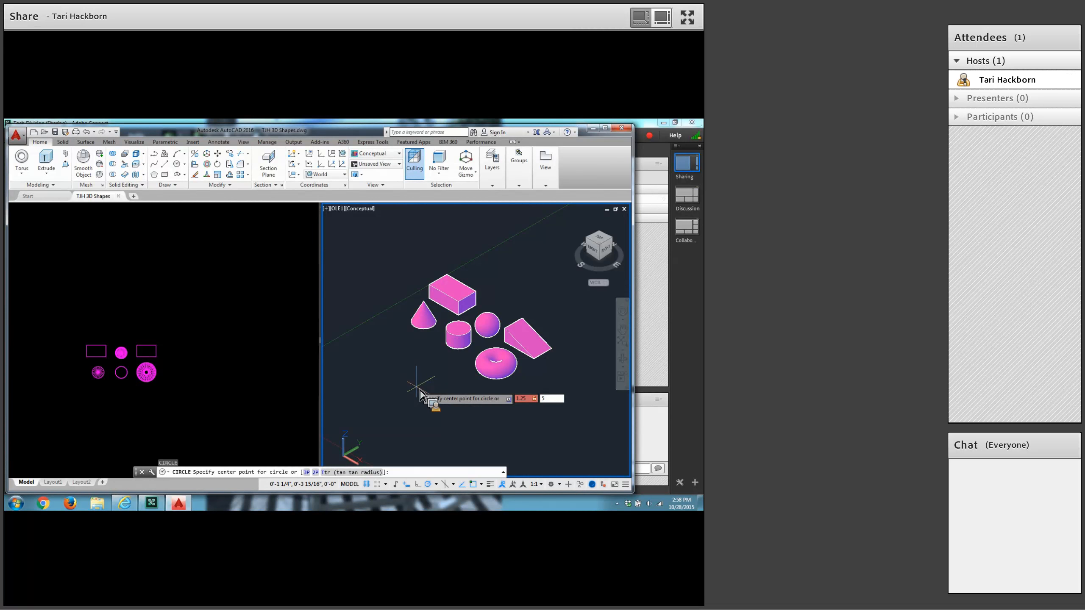
{"action": "key", "text": "Return"}
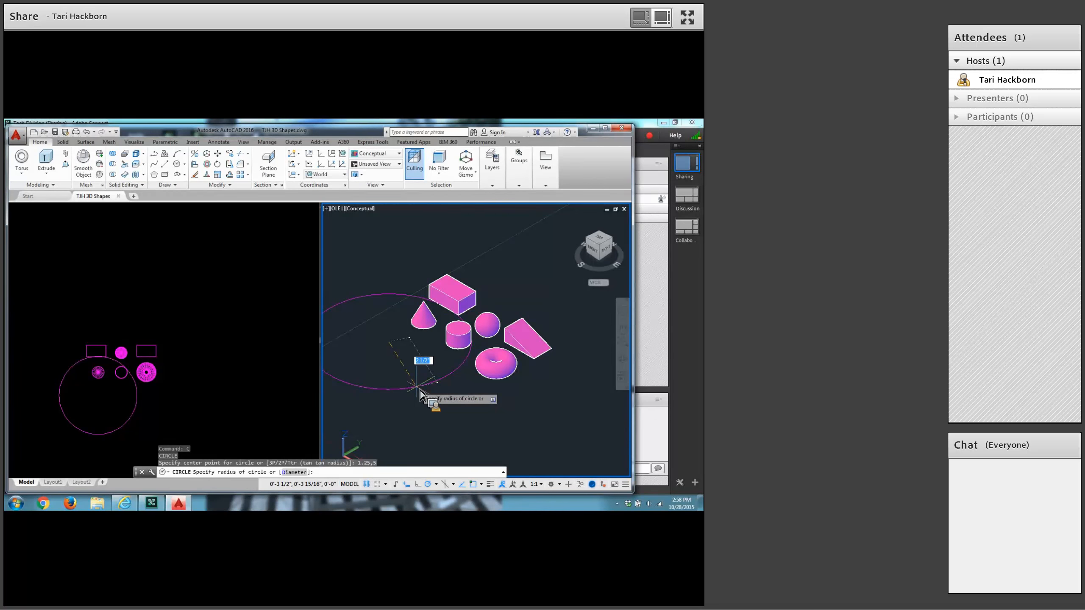
{"action": "type", "text": "3/8"}
{"action": "key", "text": "Return"}
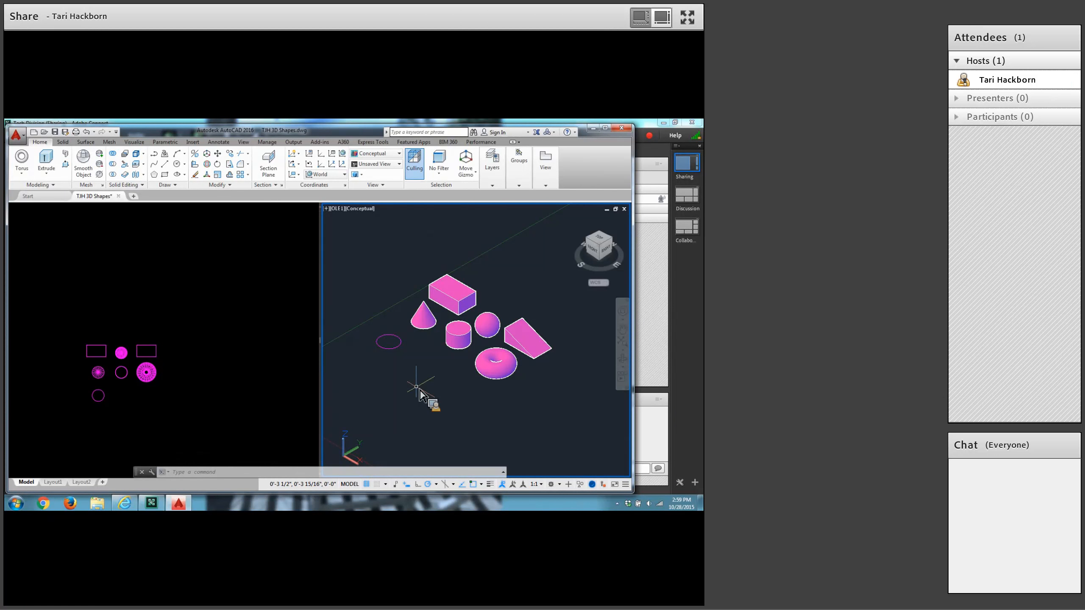
Extrude the circle in front of the cone with a taper angle of 15 degrees and a height of 1/2.
{"action": "left_click", "coordinate": [47, 163]}
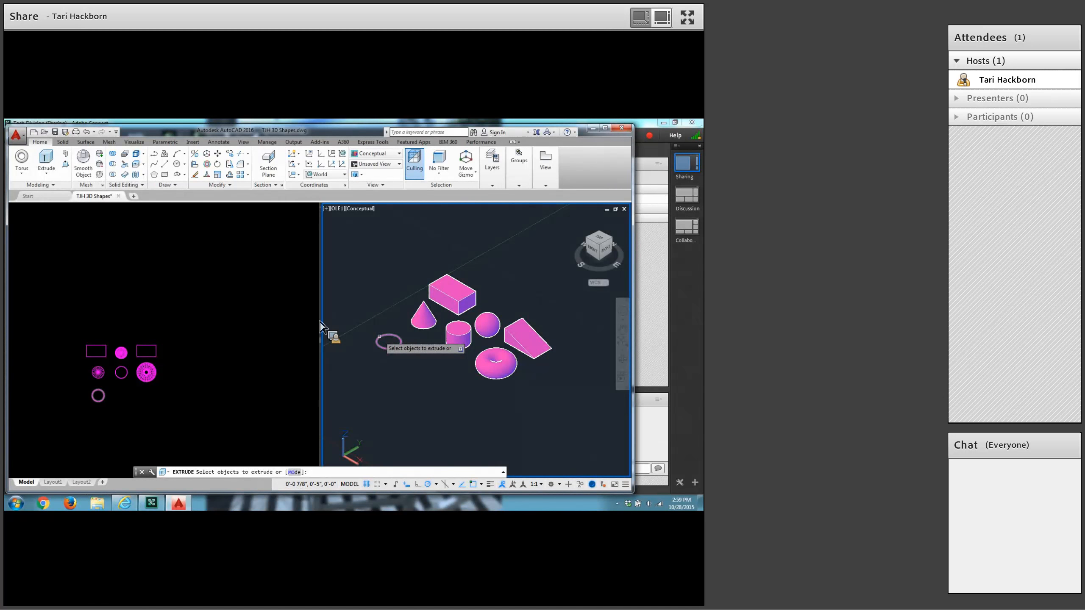
{"action": "left_click", "coordinate": [380, 337]}
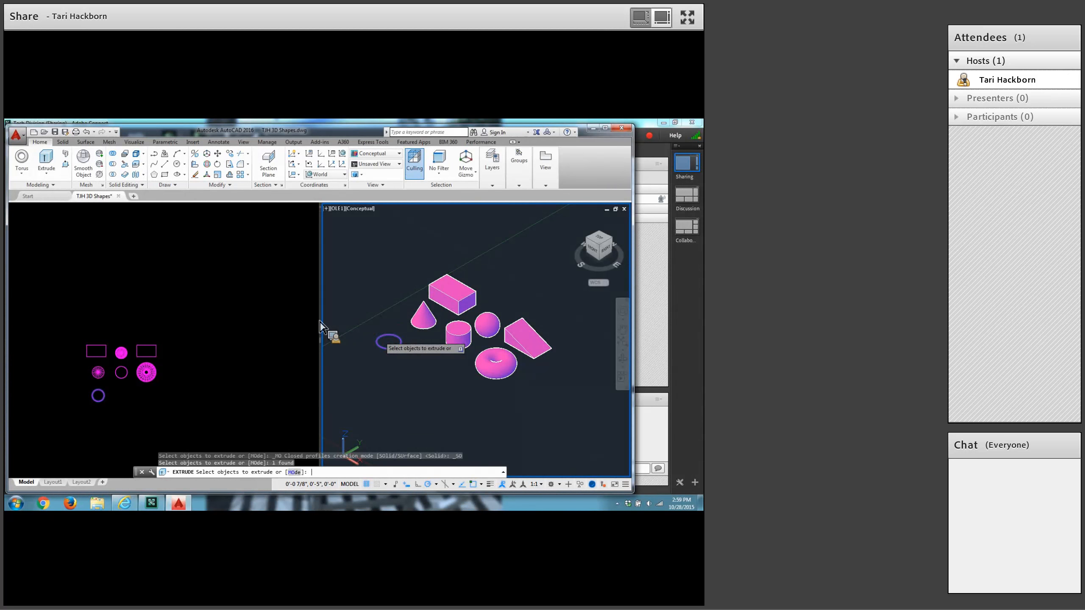
{"action": "key", "text": "Return"}
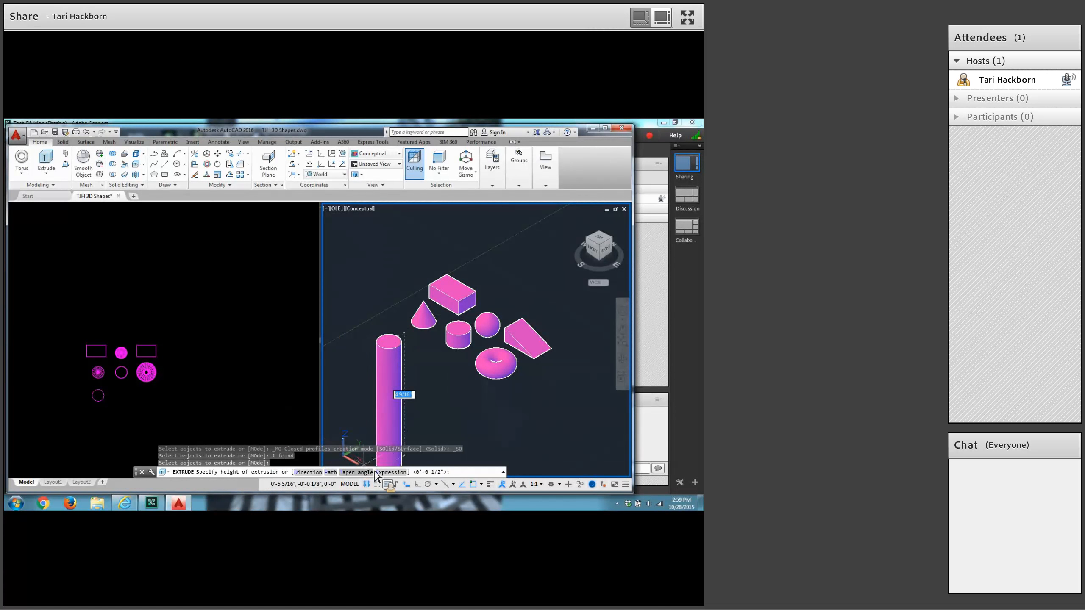
{"action": "left_click", "coordinate": [353, 473]}
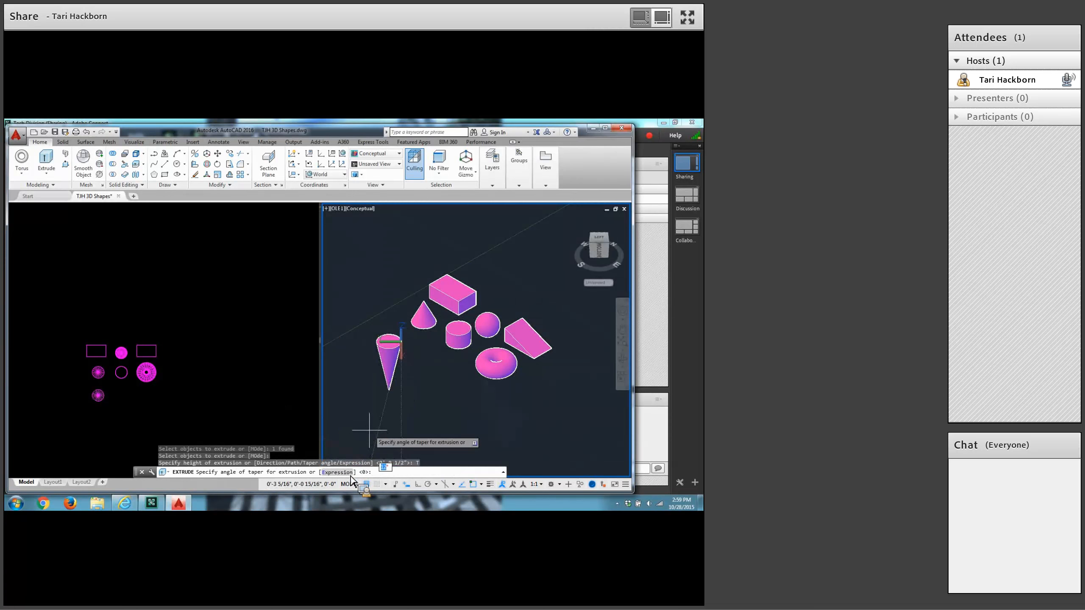
{"action": "type", "text": "15"}
{"action": "key", "text": "Return"}
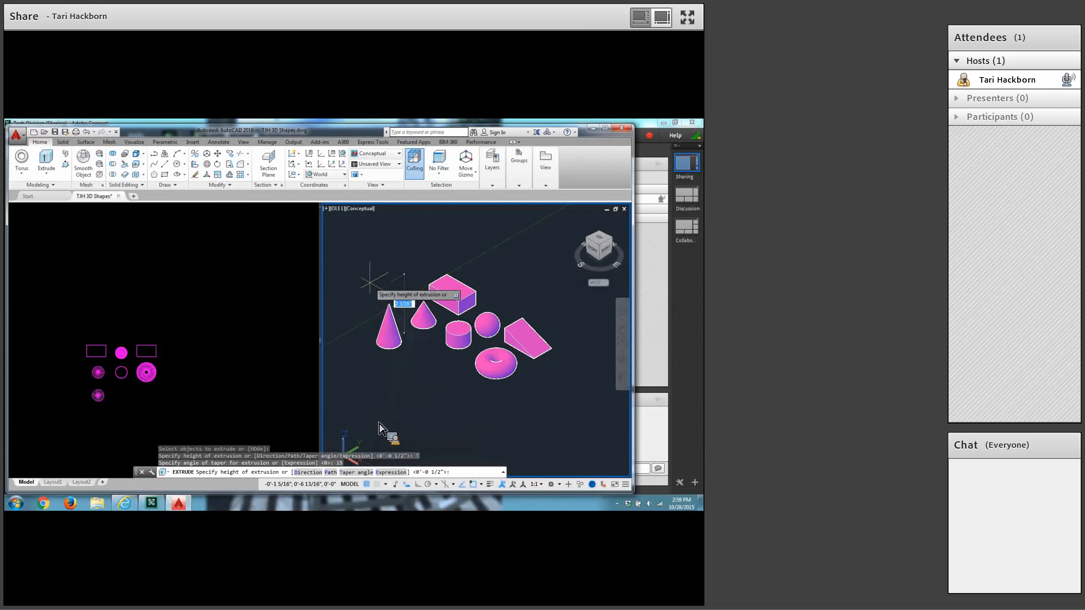
{"action": "type", "text": "1/2"}
{"action": "key", "text": "Return"}
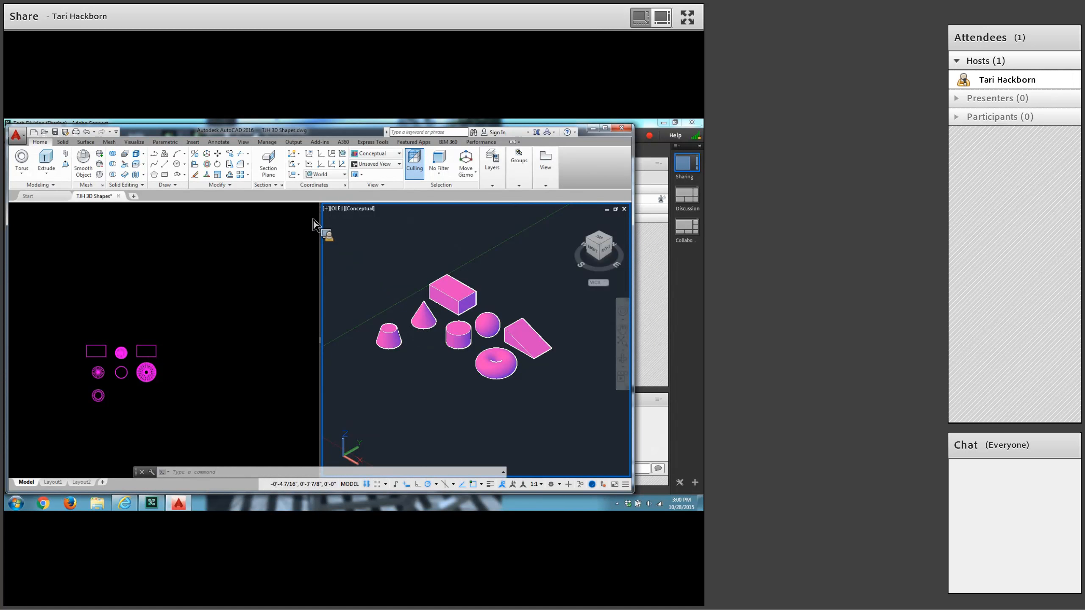
Draw a six-sided polygon centred at 2.75,5, circumscribed about a circle with a radius of 3/8.
{"action": "left_click", "coordinate": [154, 175]}
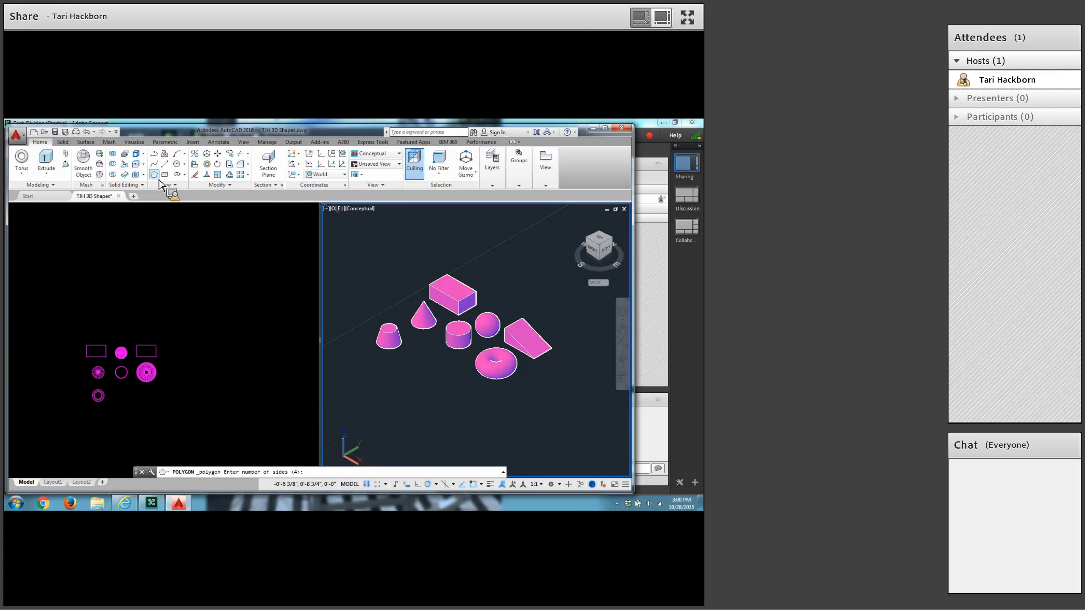
{"action": "type", "text": "6"}
{"action": "key", "text": "Return"}
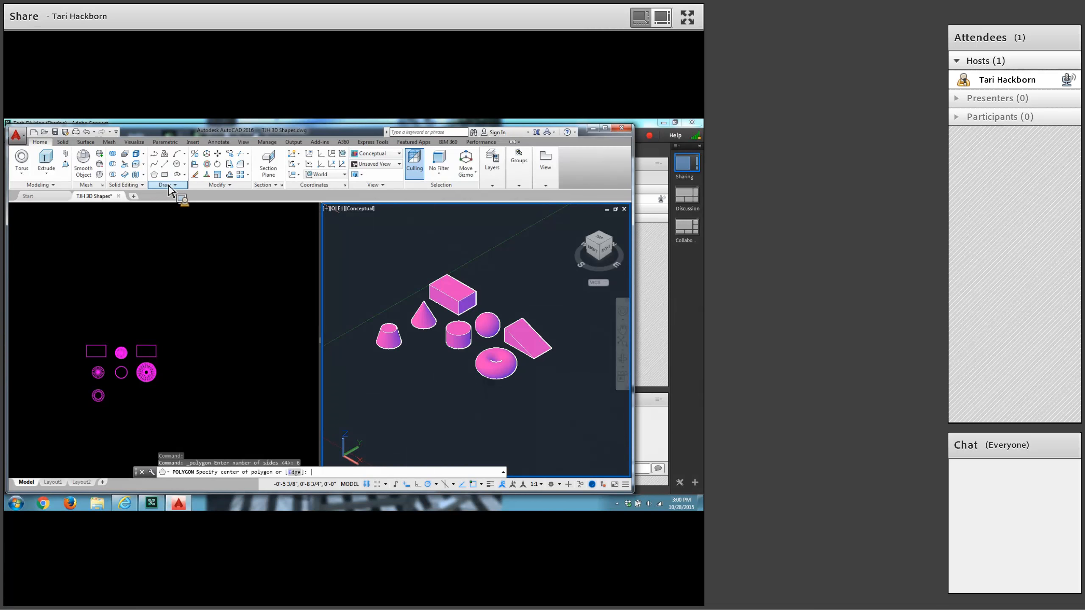
{"action": "type", "text": "2.75,5"}
{"action": "key", "text": "Return"}
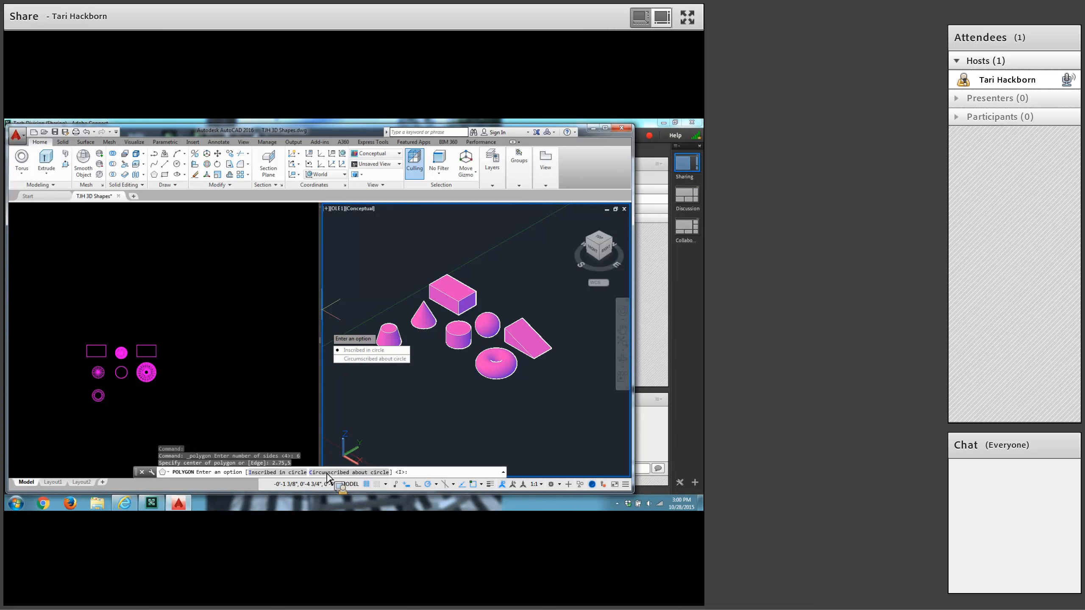
{"action": "left_click", "coordinate": [371, 358]}
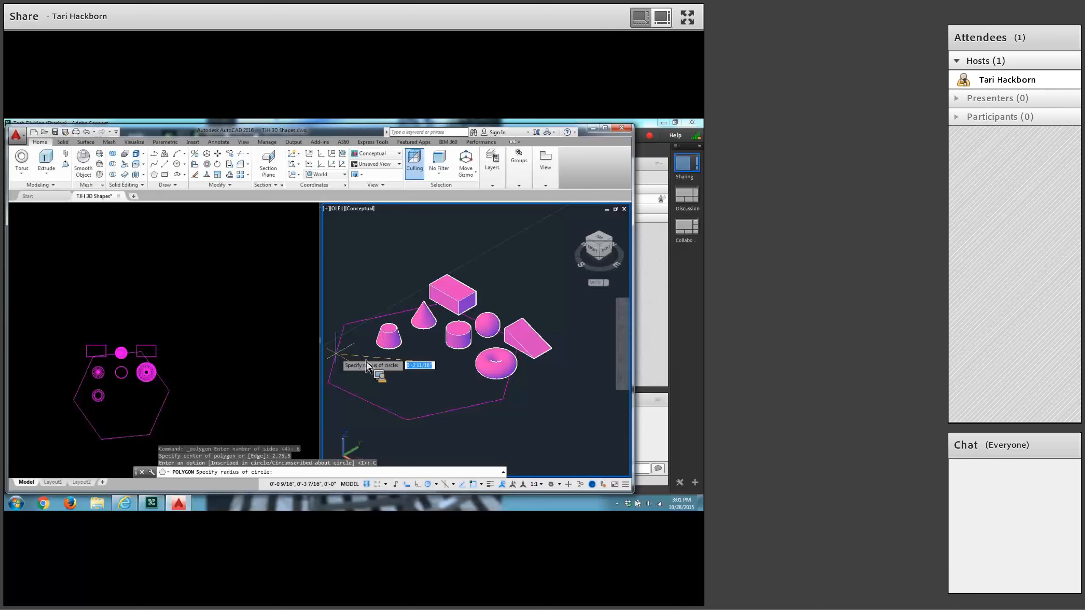
{"action": "type", "text": "3/8"}
{"action": "key", "text": "Return"}
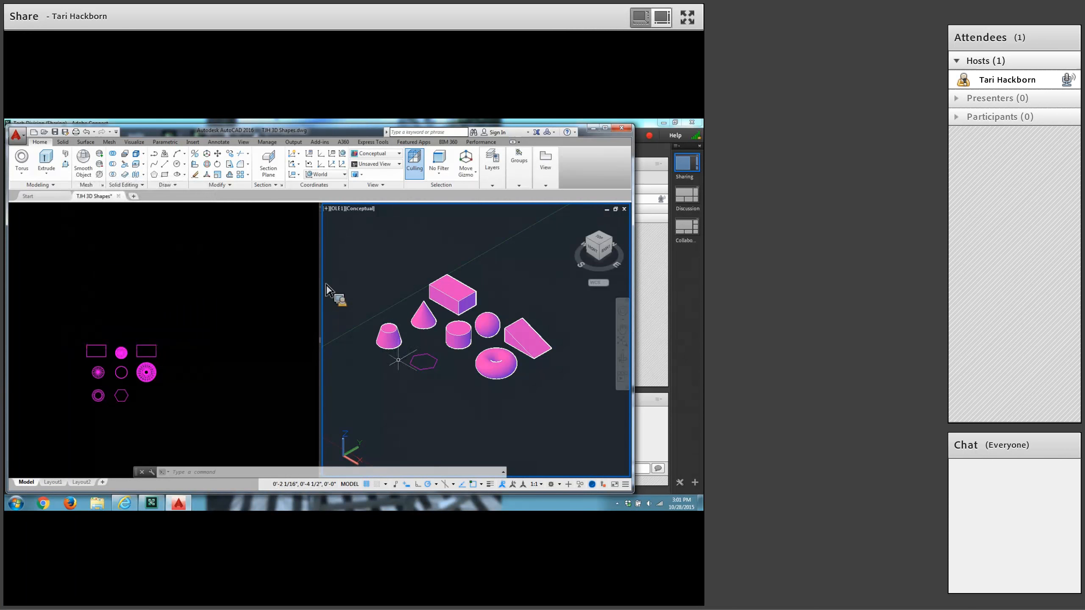
Presspull the hexagon into a solid with a height of 3/8.
{"action": "mouse_move", "coordinate": [410, 362]}
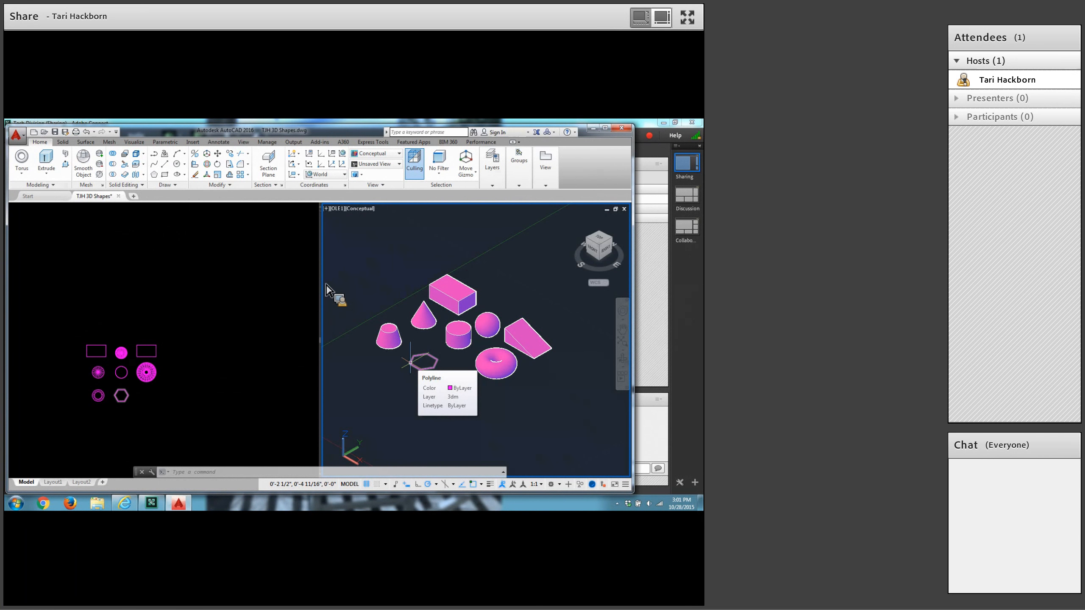
{"action": "left_click", "coordinate": [66, 167]}
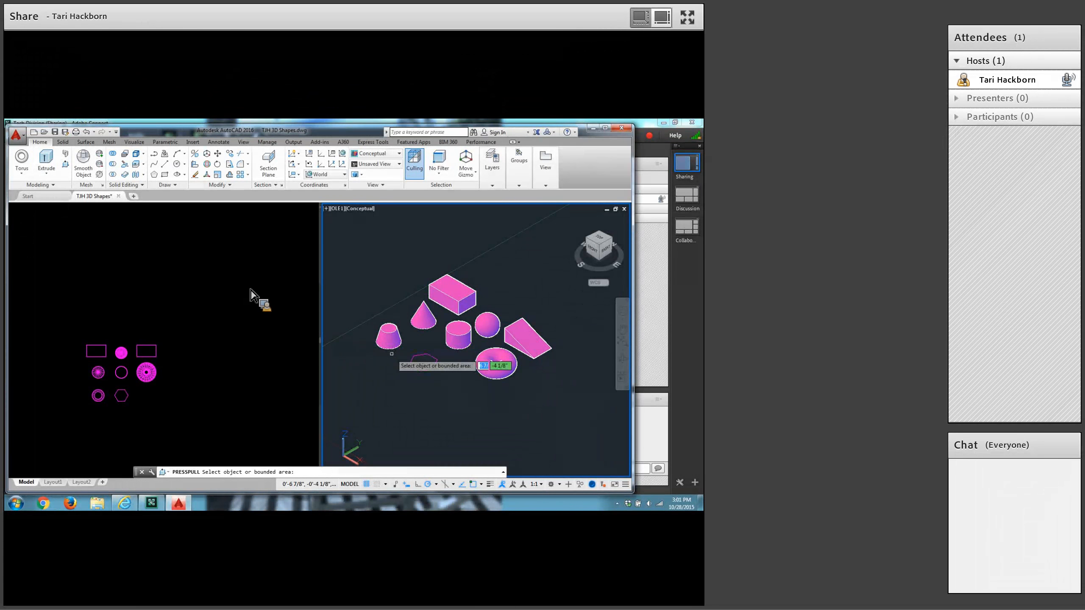
{"action": "left_click", "coordinate": [423, 363]}
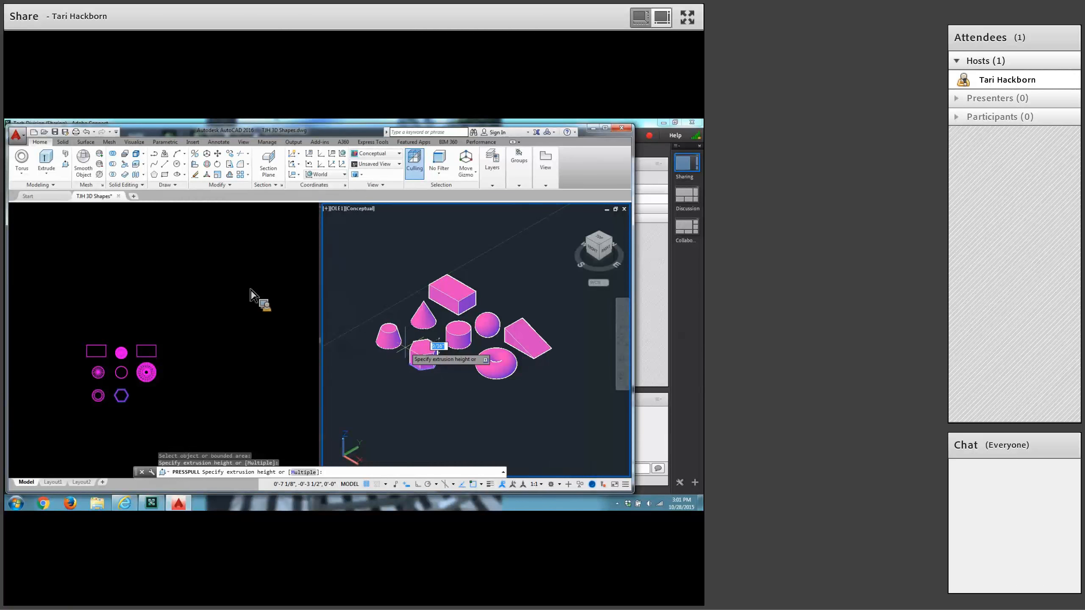
{"action": "type", "text": "3/8"}
{"action": "key", "text": "Return"}
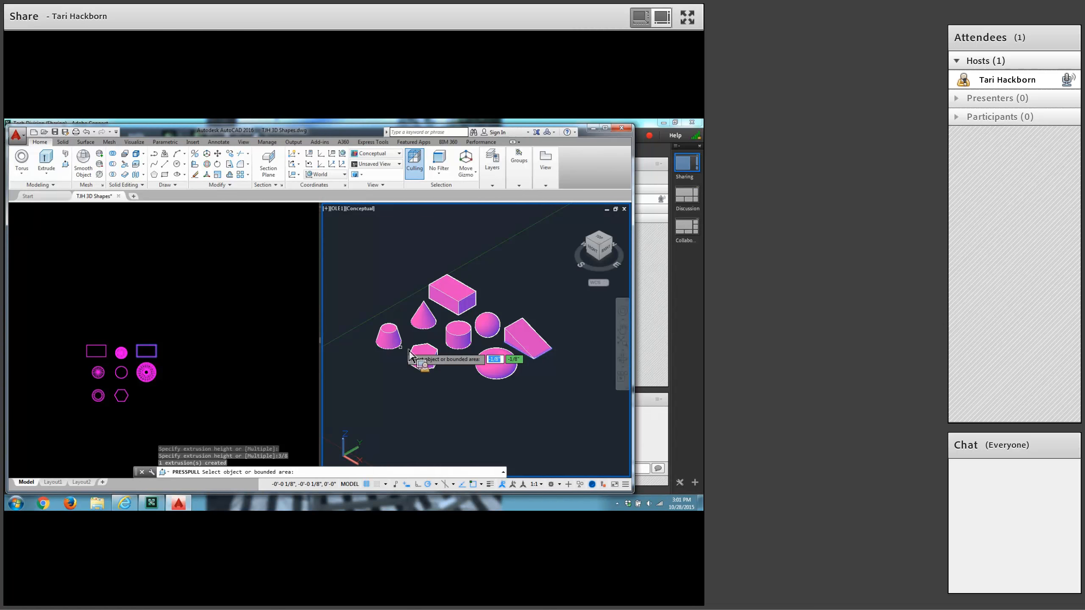
Draw a rectangle with its first corner at 4.25,4.5 and its opposite corner at the relative offset 1/4,7/8.
{"action": "left_click", "coordinate": [165, 175]}
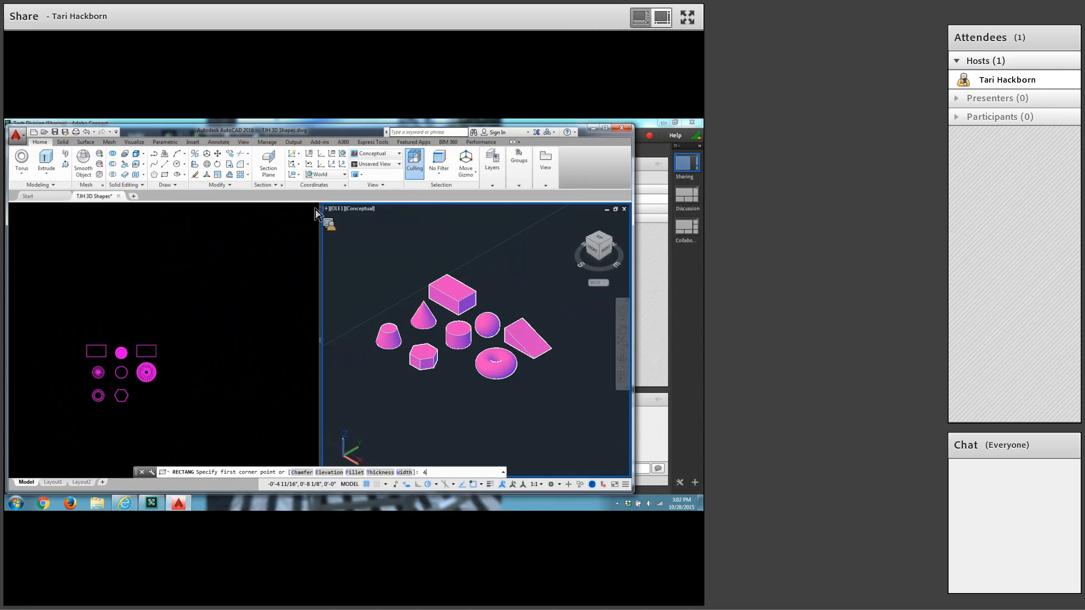
{"action": "type", "text": ".25,4.5"}
{"action": "key", "text": "Return"}
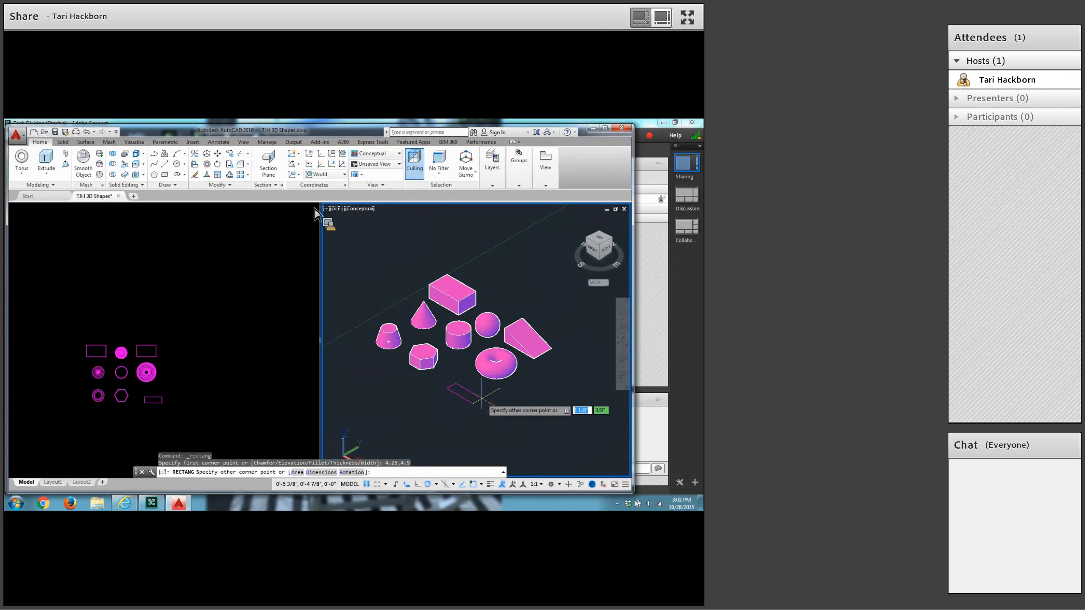
{"action": "type", "text": "@"}
{"action": "type", "text": "1/4"}
{"action": "key", "text": "Tab"}
{"action": "type", "text": "7/"}
{"action": "key", "text": "Return"}
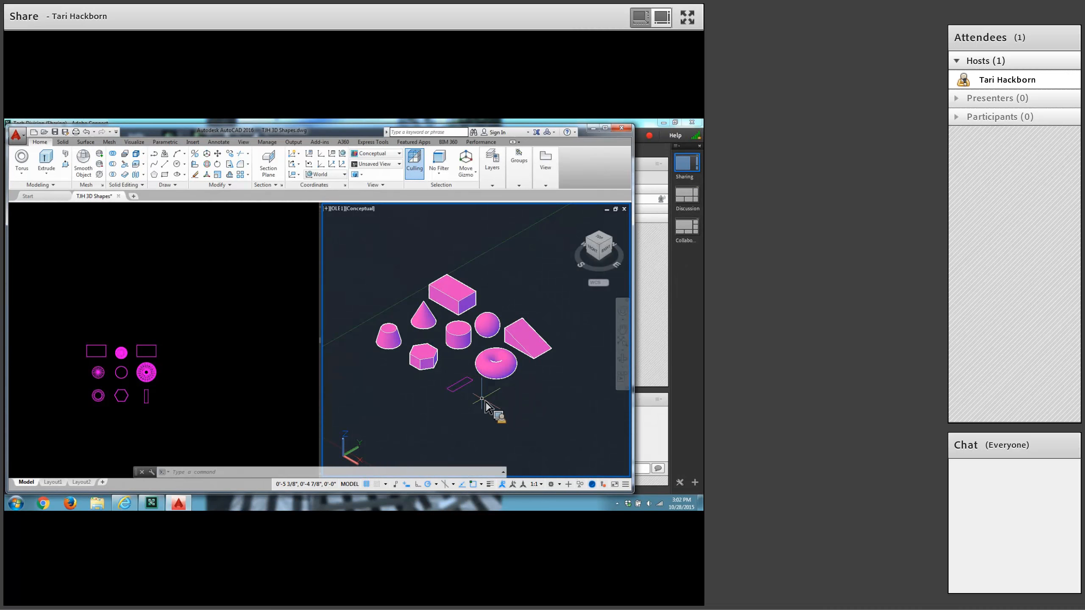
Presspull the narrow rectangle in front of the torus into a solid with a height of 1/2.
{"action": "left_click", "coordinate": [66, 165]}
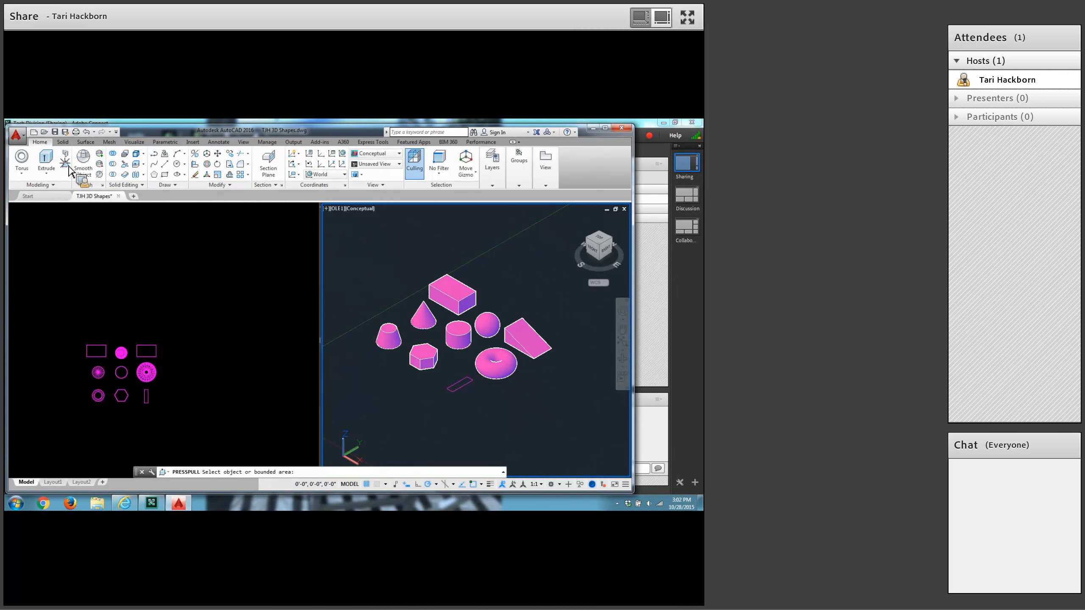
{"action": "scroll", "coordinate": [490, 409], "scroll_direction": "up", "scroll_amount": 3}
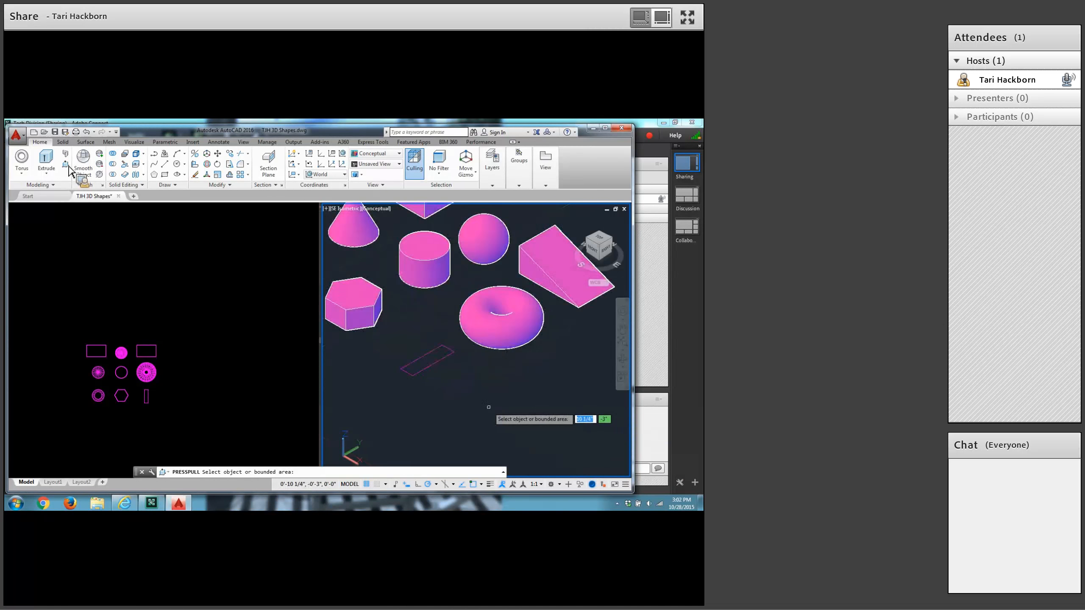
{"action": "left_click", "coordinate": [429, 360]}
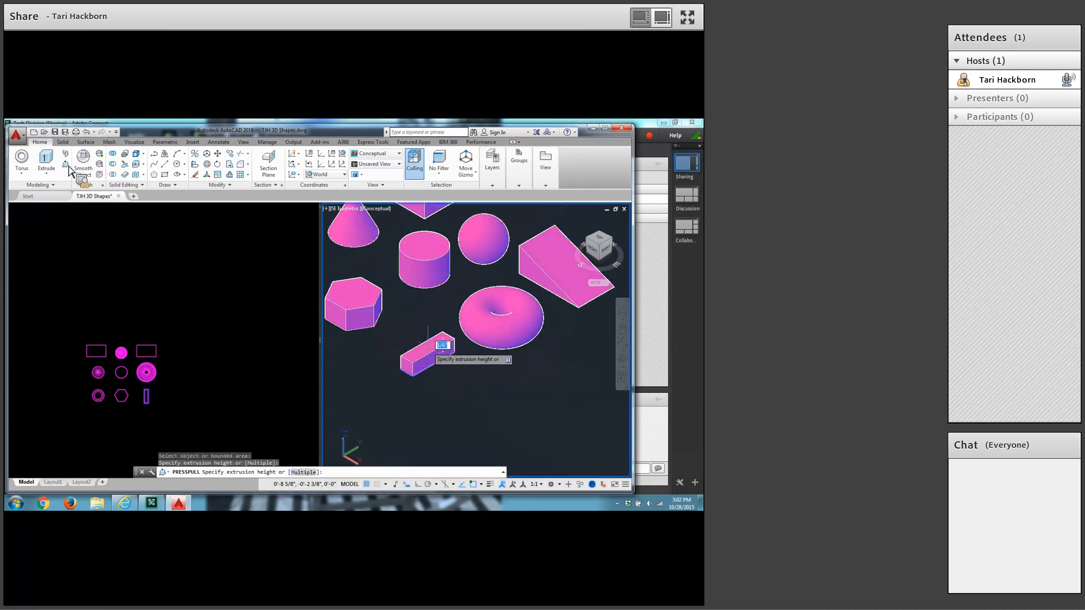
{"action": "type", "text": "1/2"}
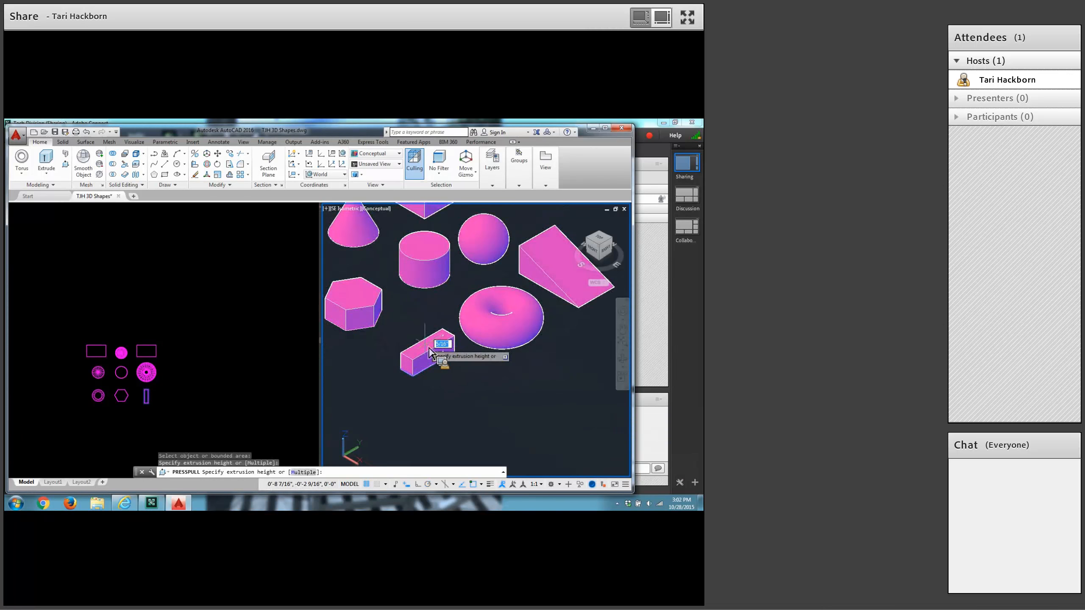
{"action": "key", "text": "Return"}
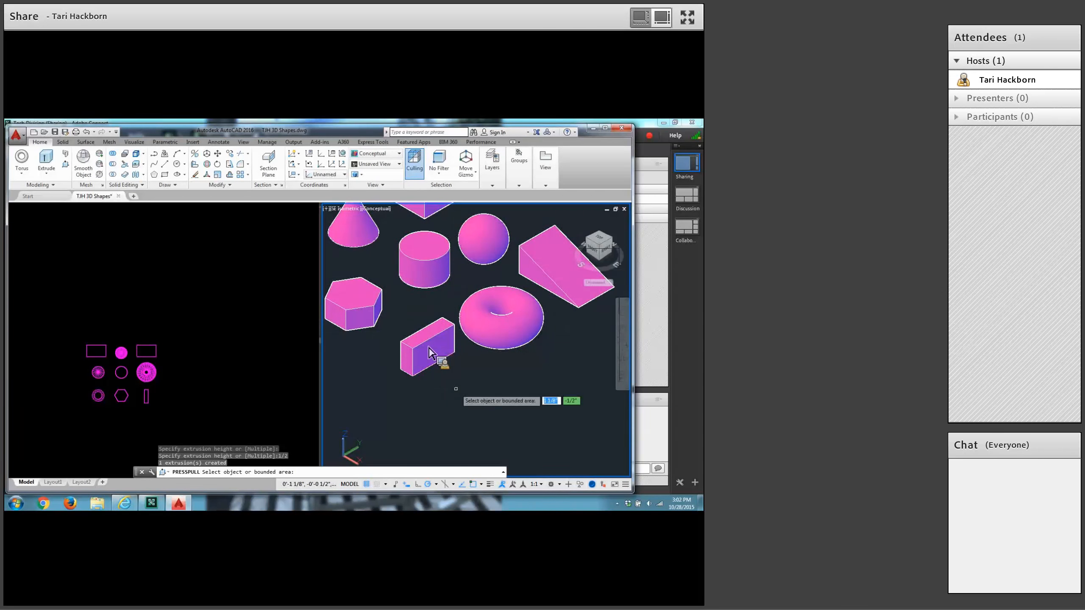
In the 2D wireframe viewport, start a line at 1,3 and draw a 7/8 segment horizontally in the positive X direction.
{"action": "scroll", "coordinate": [455, 389], "scroll_direction": "down", "scroll_amount": 3}
{"action": "middle_click_drag", "start_coordinate": [456, 390], "coordinate": [474, 388]}
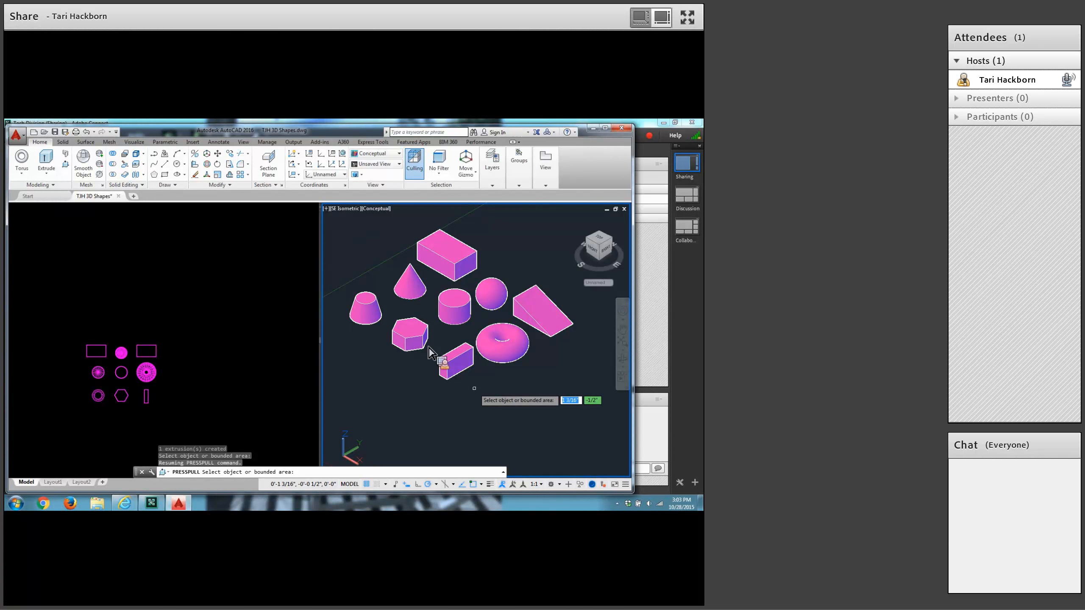
{"action": "left_click", "coordinate": [189, 391]}
{"action": "scroll", "coordinate": [189, 392], "scroll_direction": "up", "scroll_amount": 6}
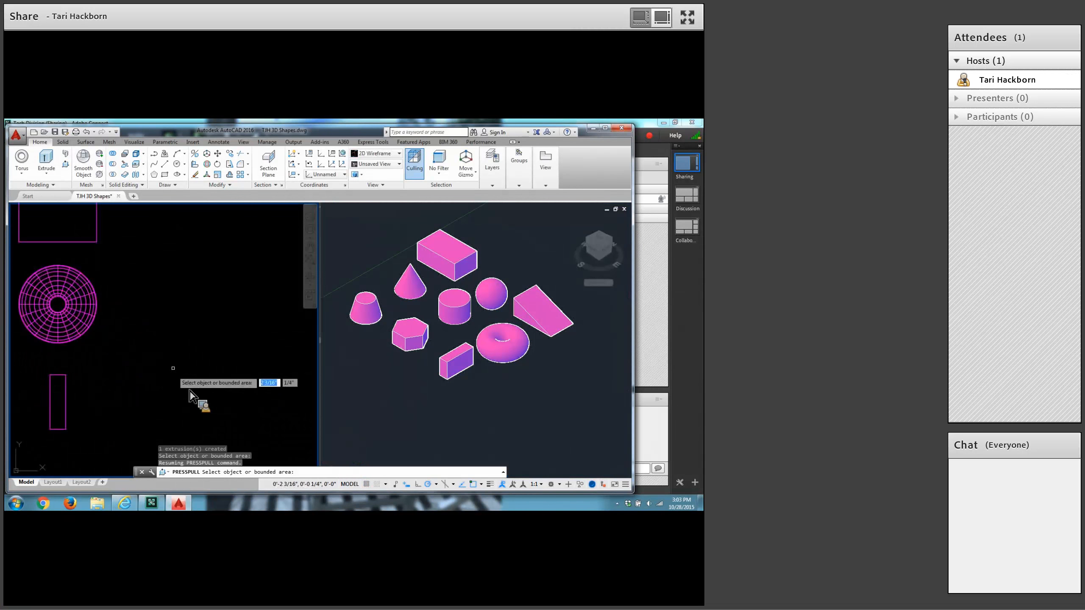
{"action": "scroll", "coordinate": [334, 327], "scroll_direction": "down", "scroll_amount": 4}
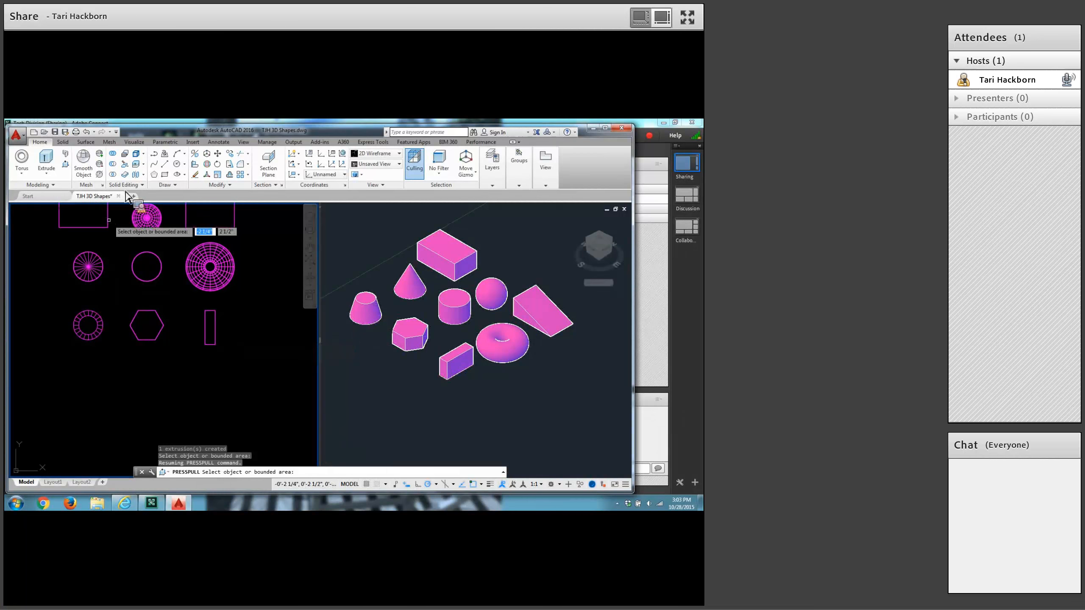
{"action": "left_click", "coordinate": [165, 164]}
{"action": "type", "text": "1,3"}
{"action": "key", "text": "Return"}
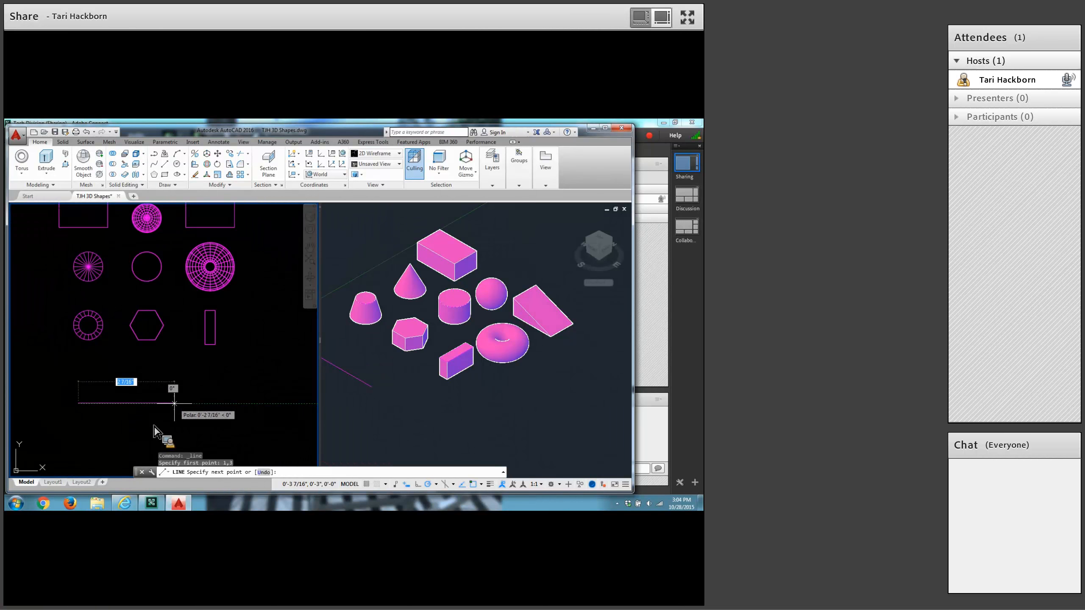
{"action": "key", "text": "F8"}
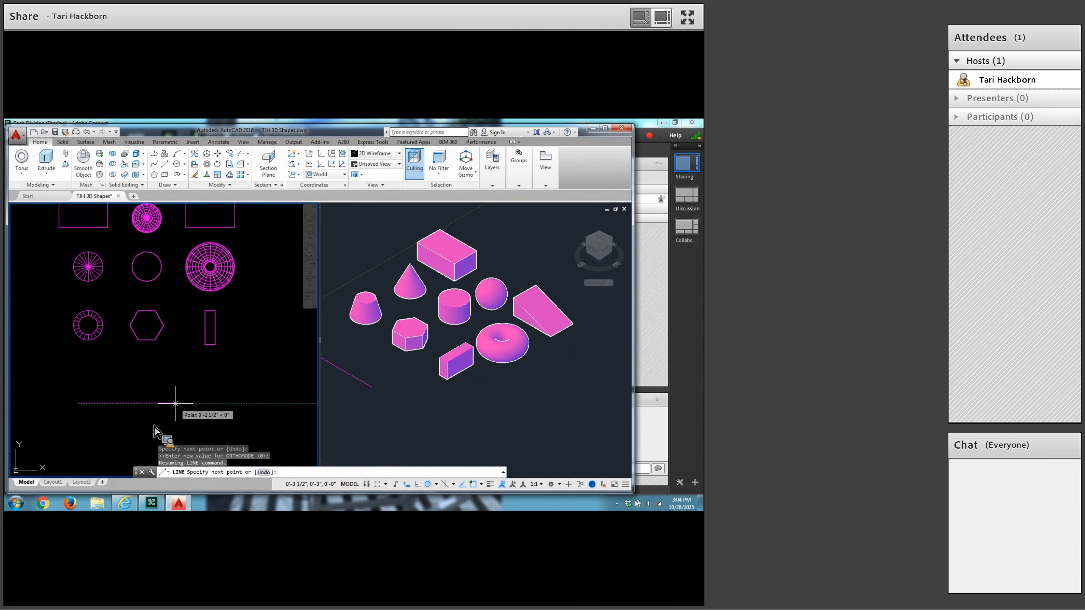
{"action": "type", "text": "7/8"}
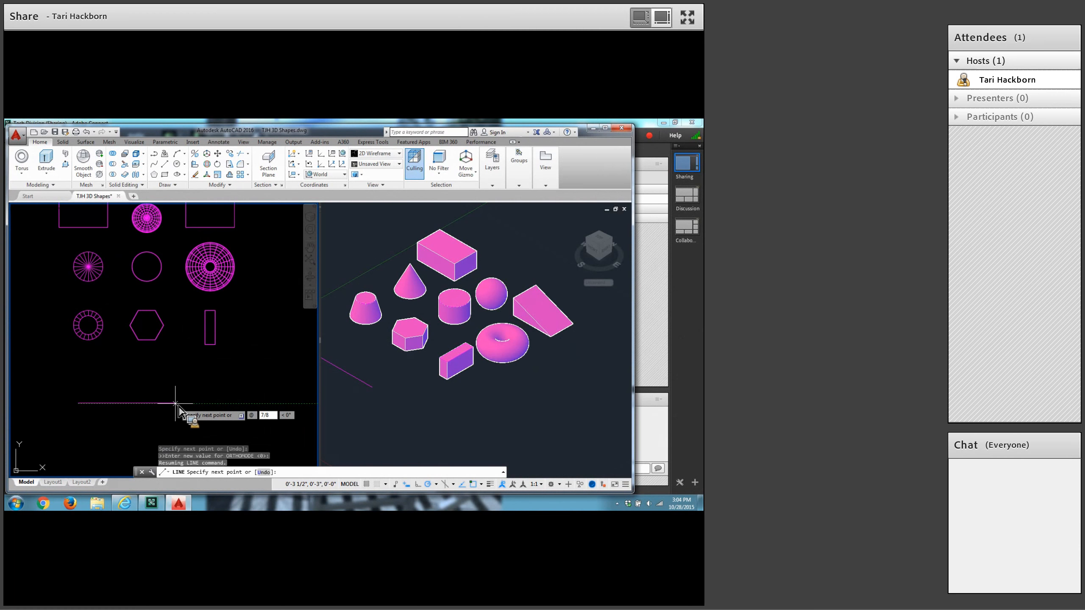
{"action": "key", "text": "Tab"}
{"action": "type", "text": "0"}
{"action": "key", "text": "Return"}
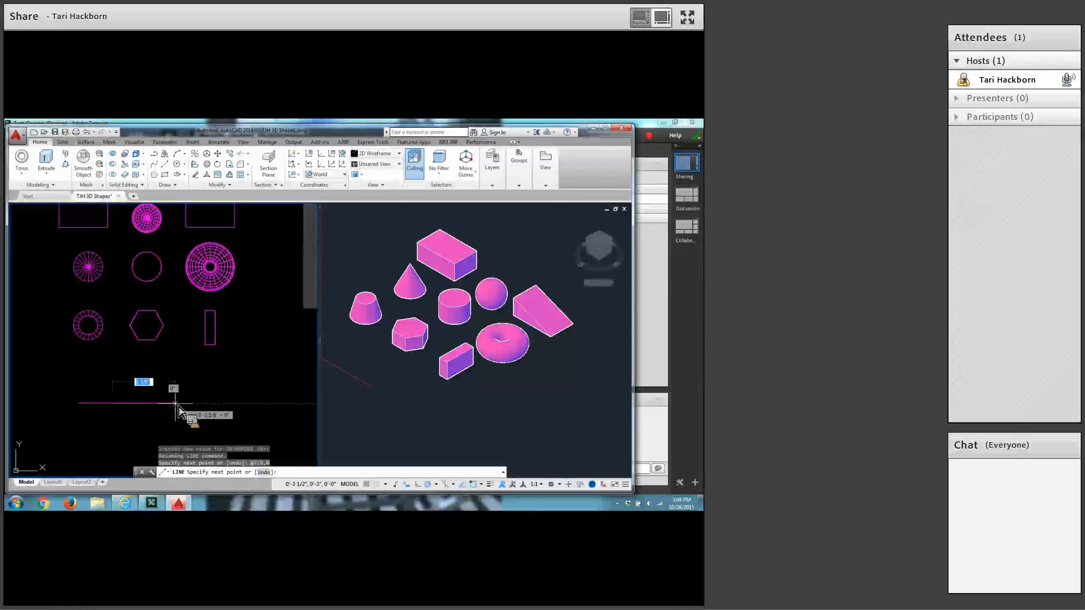
Continue the line with a .25 segment straight up and a 5/8 segment back in the negative X direction.
{"action": "scroll", "coordinate": [103, 408], "scroll_direction": "up", "scroll_amount": 4}
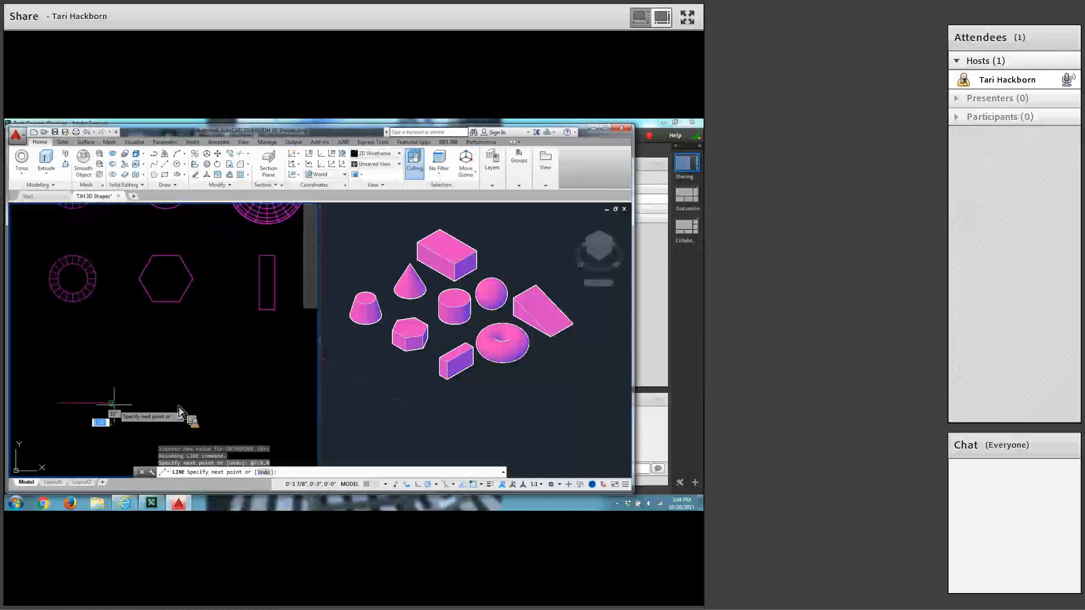
{"action": "mouse_move", "coordinate": [186, 394]}
{"action": "middle_mouse_down"}
{"action": "mouse_move", "coordinate": [254, 387]}
{"action": "mouse_move", "coordinate": [307, 359]}
{"action": "middle_mouse_up"}
{"action": "scroll", "coordinate": [220, 377], "scroll_direction": "up", "scroll_amount": 4}
{"action": "scroll", "coordinate": [269, 376], "scroll_direction": "down", "scroll_amount": 3}
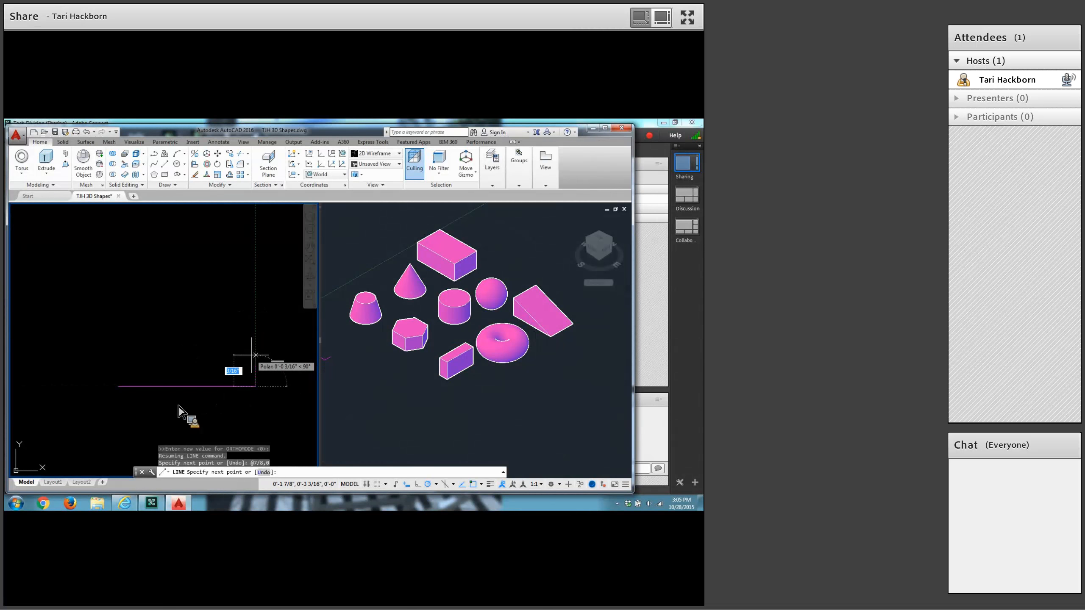
{"action": "type", "text": ".25"}
{"action": "key", "text": "Return"}
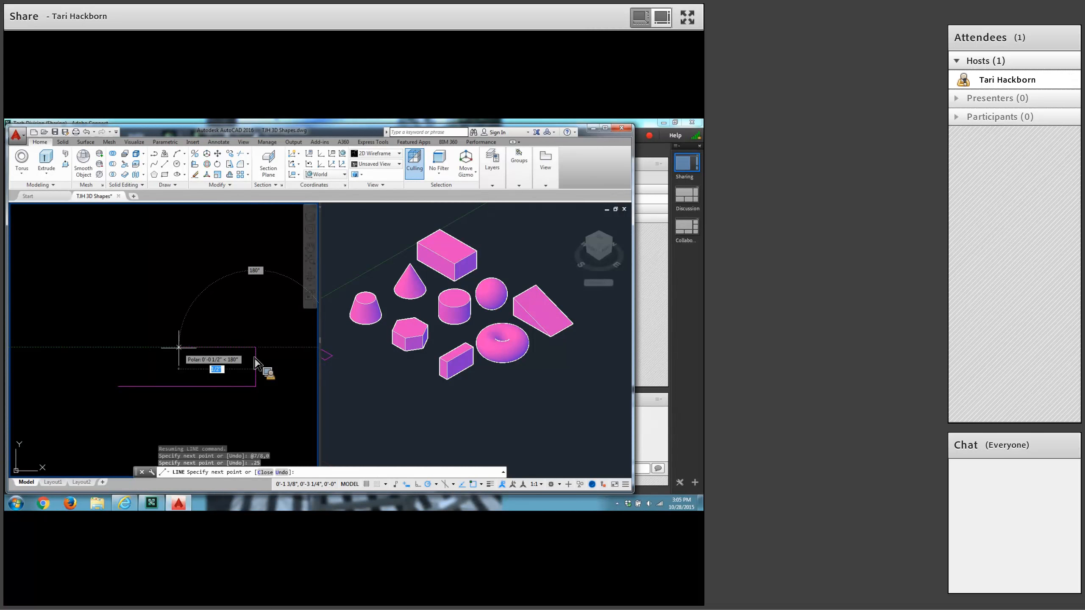
{"action": "type", "text": "5/8"}
{"action": "key", "text": "Return"}
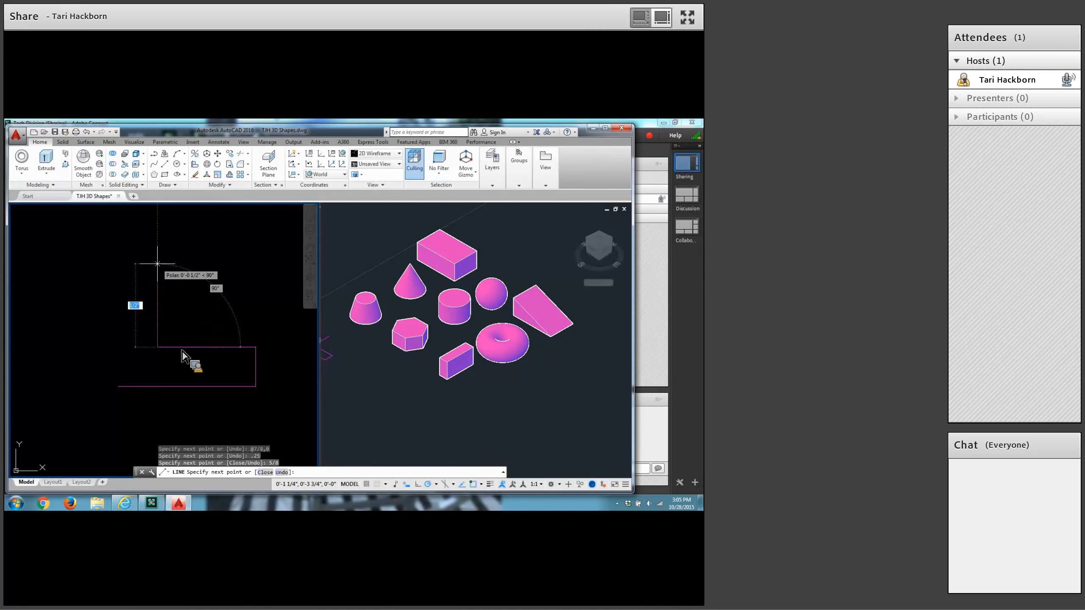
Complete the L-shaped outline with a 5/8 segment upward, a 1/4 segment in negative X, and a closing segment to the start point.
{"action": "type", "text": "5/8"}
{"action": "key", "text": "Return"}
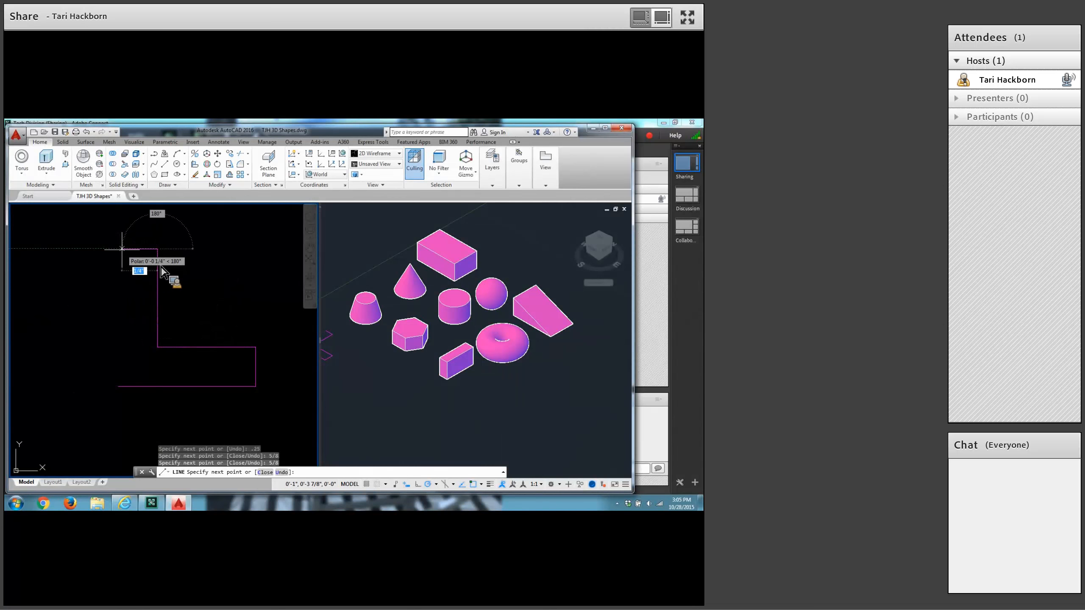
{"action": "type", "text": "1/4"}
{"action": "key", "text": "Return"}
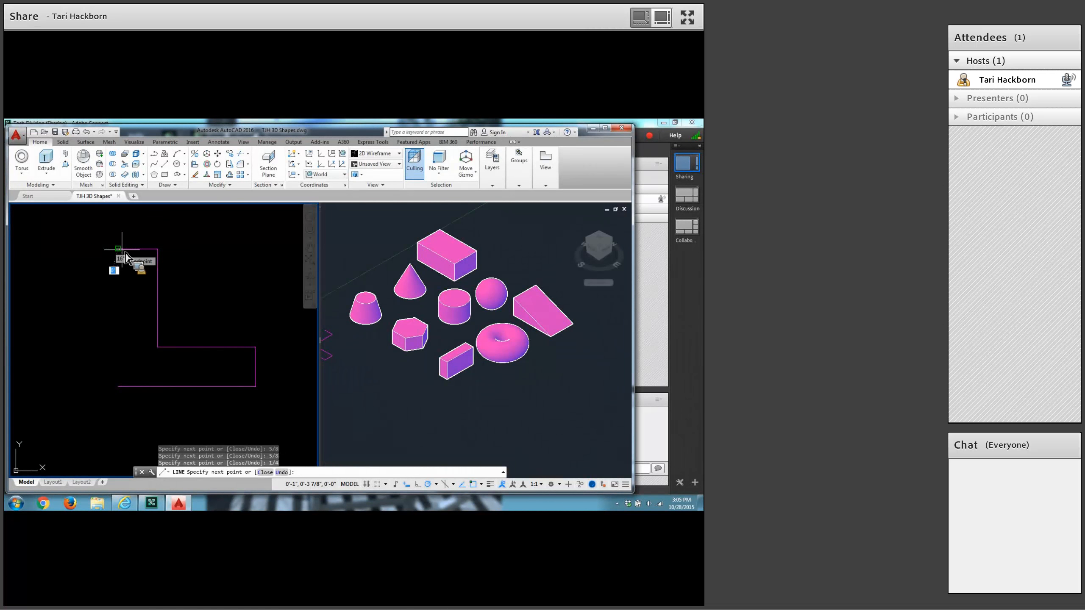
{"action": "left_click", "coordinate": [118, 386]}
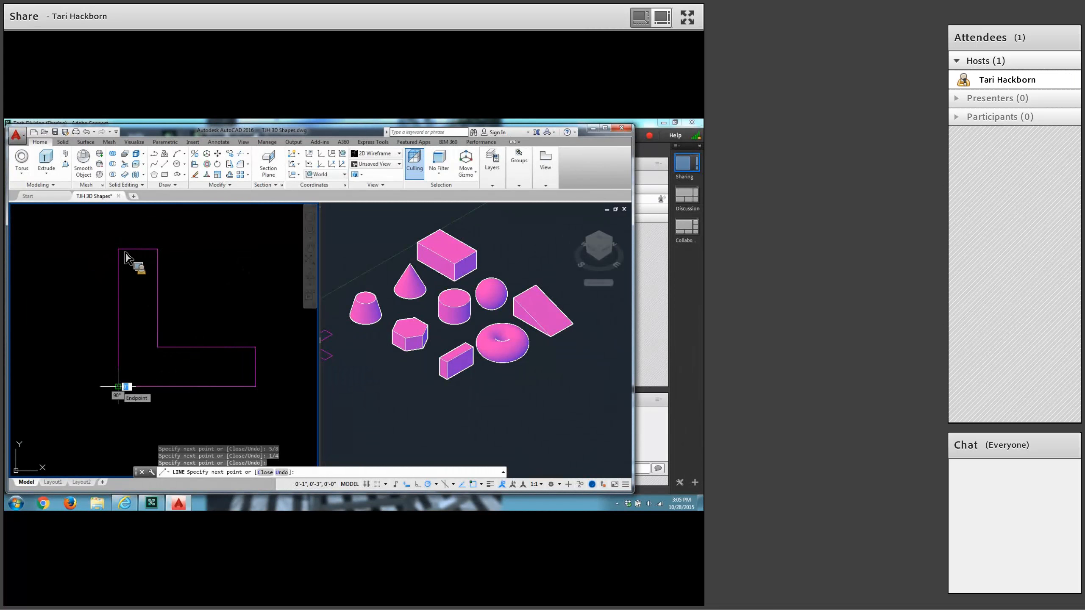
{"action": "key", "text": "Return"}
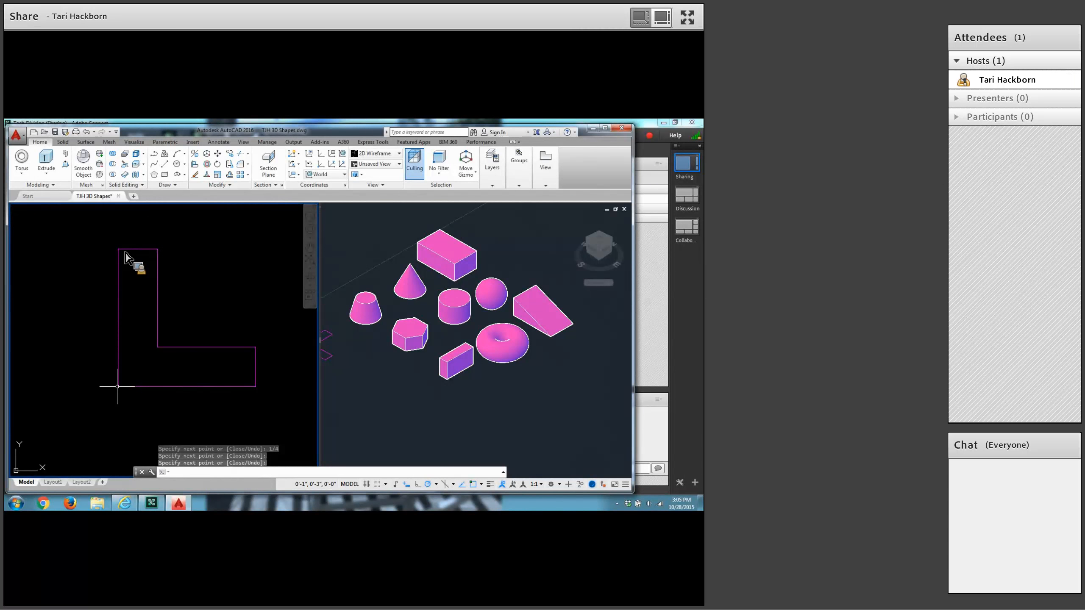
{"action": "key", "text": "Return"}
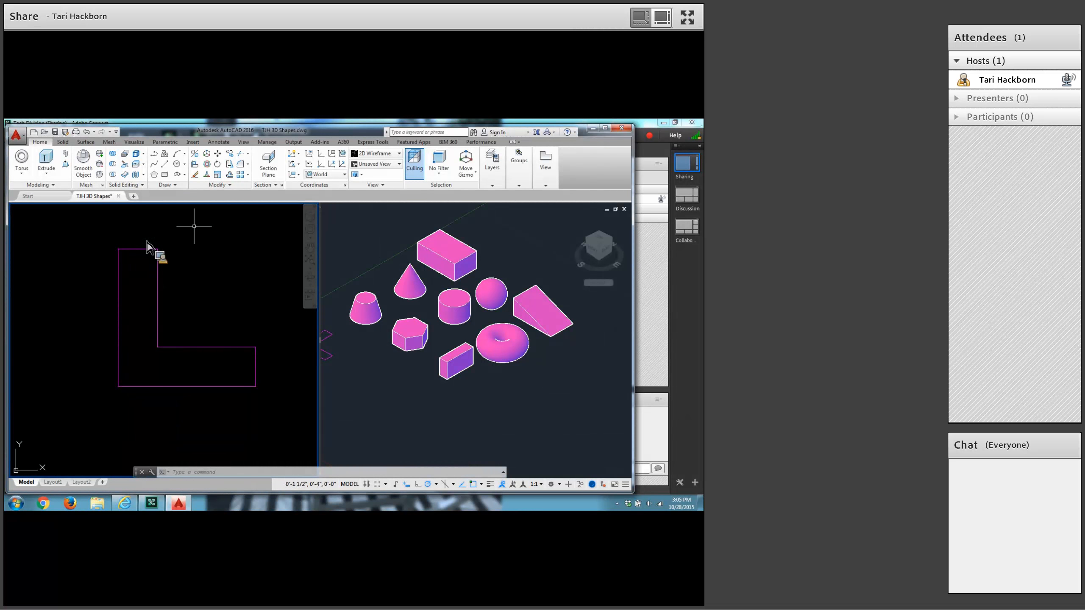
Fillet the upper outer corner of the L profile's horizontal leg with a radius of 1/8, using the Multiple option.
{"action": "left_click", "coordinate": [241, 167]}
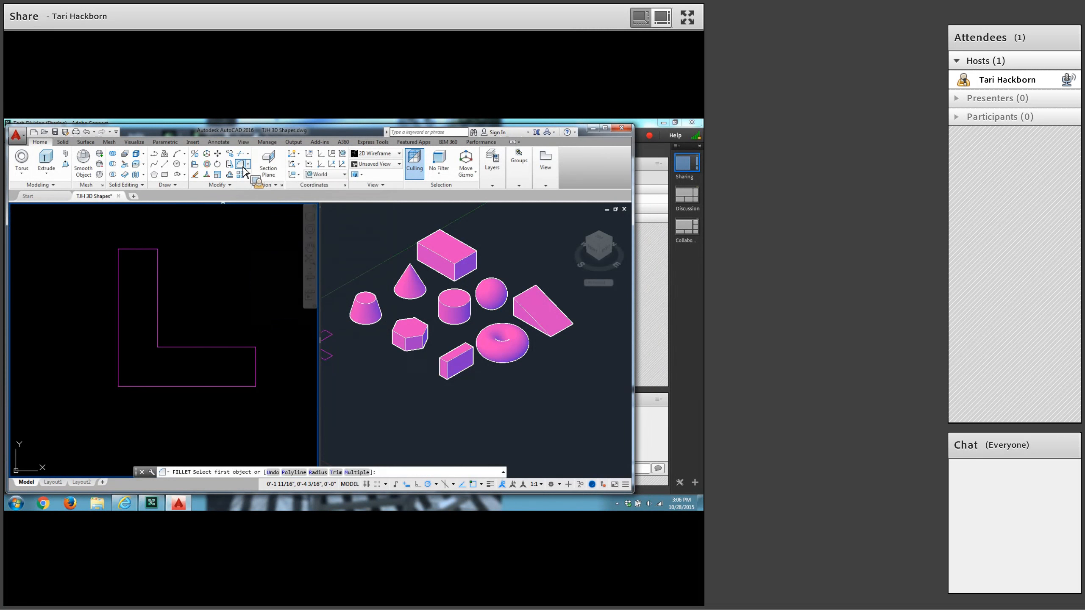
{"action": "left_click", "coordinate": [320, 473]}
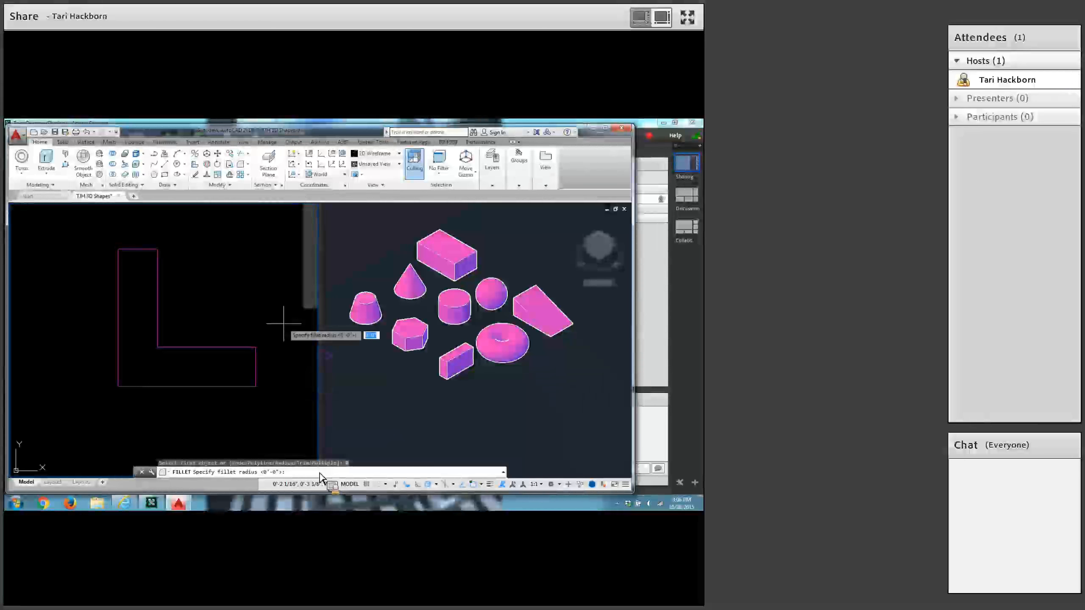
{"action": "type", "text": "1/8"}
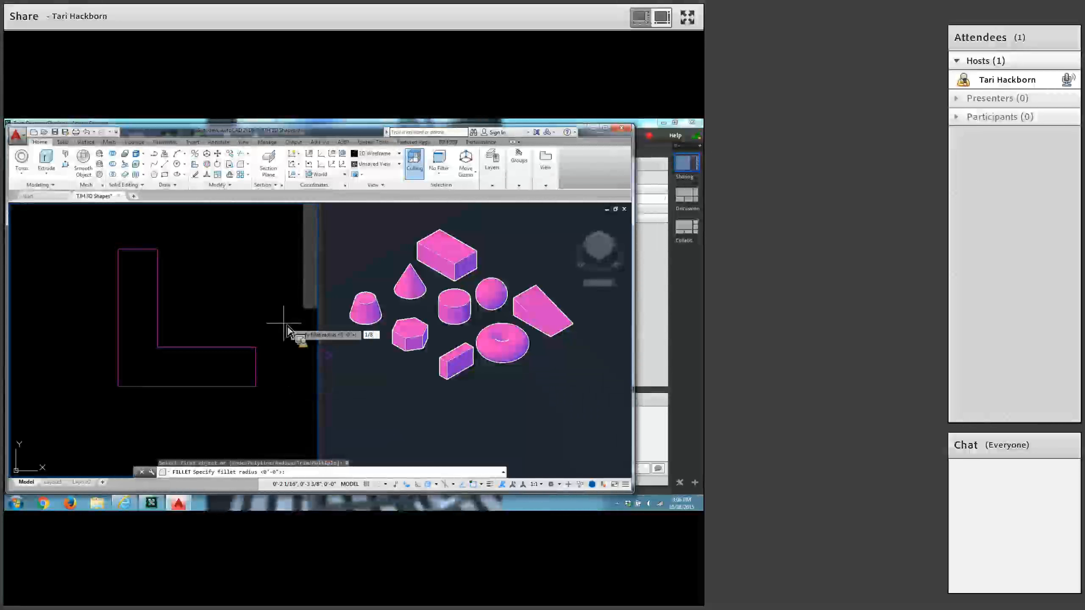
{"action": "key", "text": "Return"}
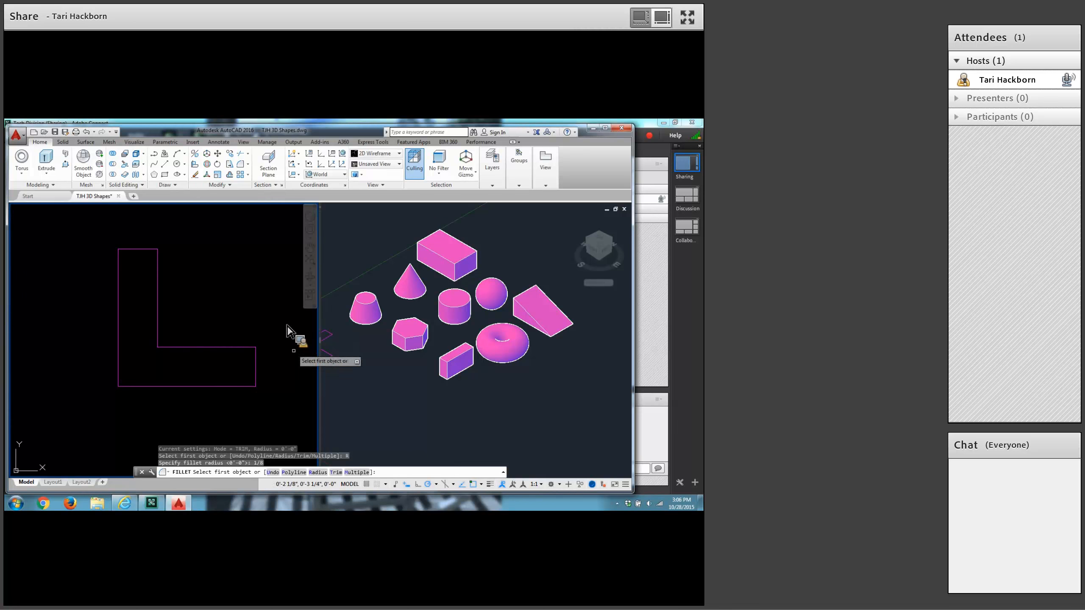
{"action": "left_click", "coordinate": [359, 474]}
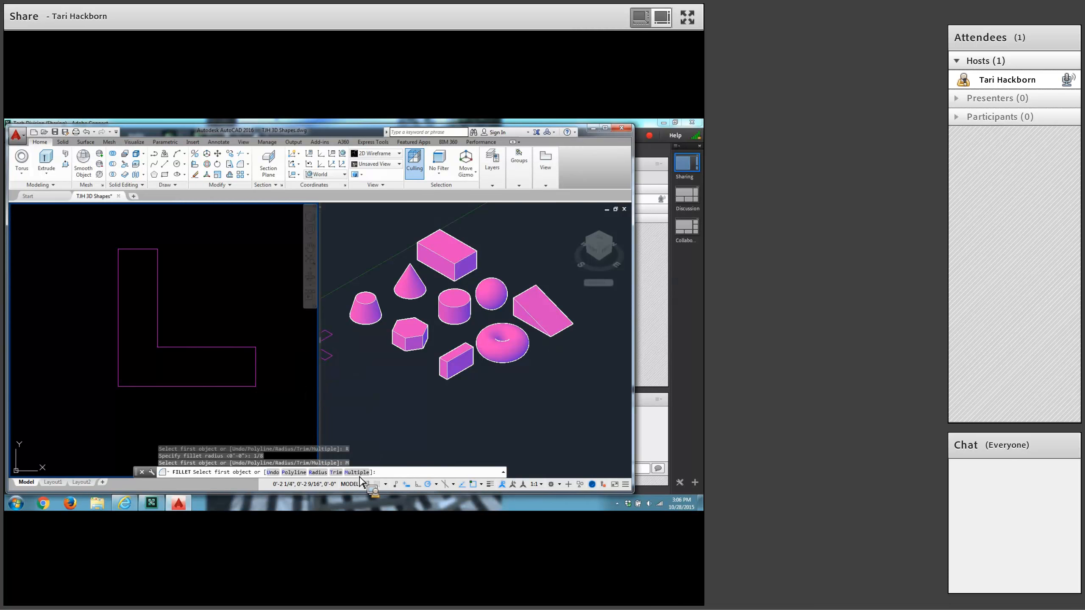
{"action": "left_click", "coordinate": [251, 357]}
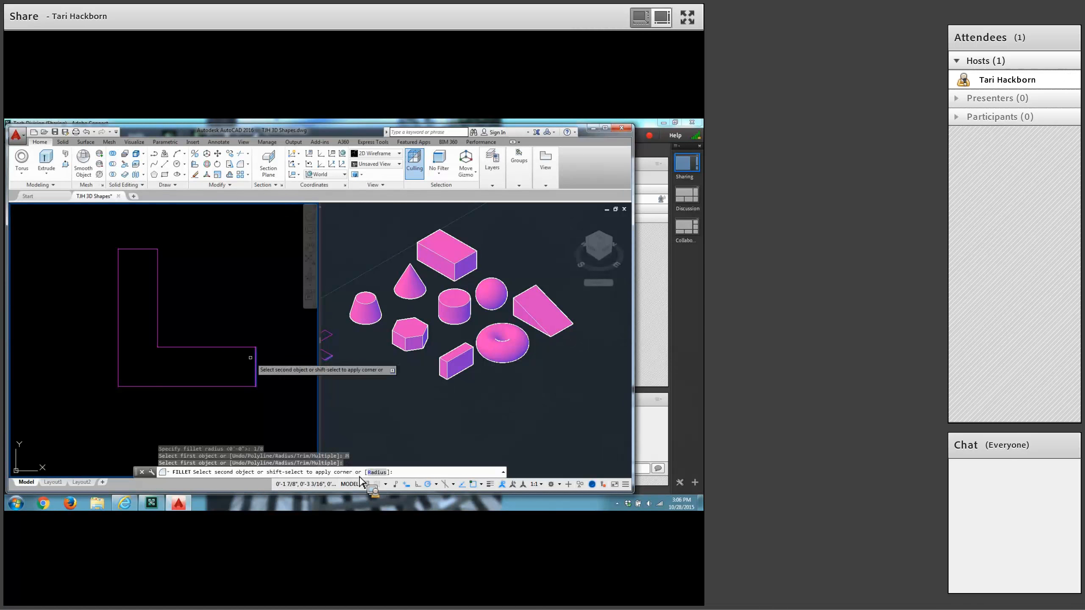
{"action": "left_click", "coordinate": [214, 347]}
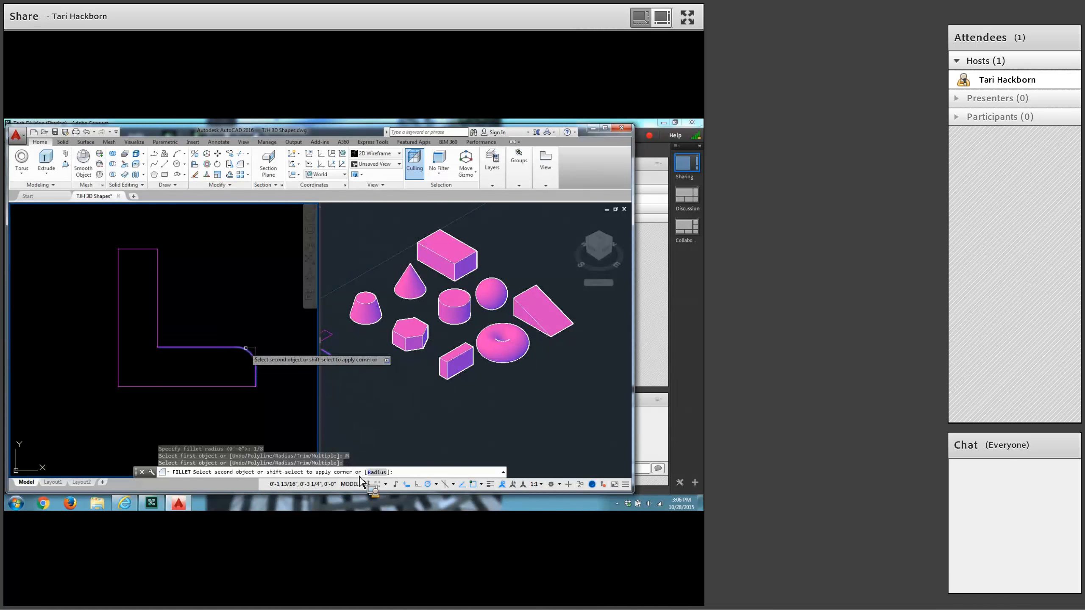
Fillet the inner corner and the upper outer corner of the L profile's vertical leg with the 1/8 radius.
{"action": "left_click", "coordinate": [166, 346]}
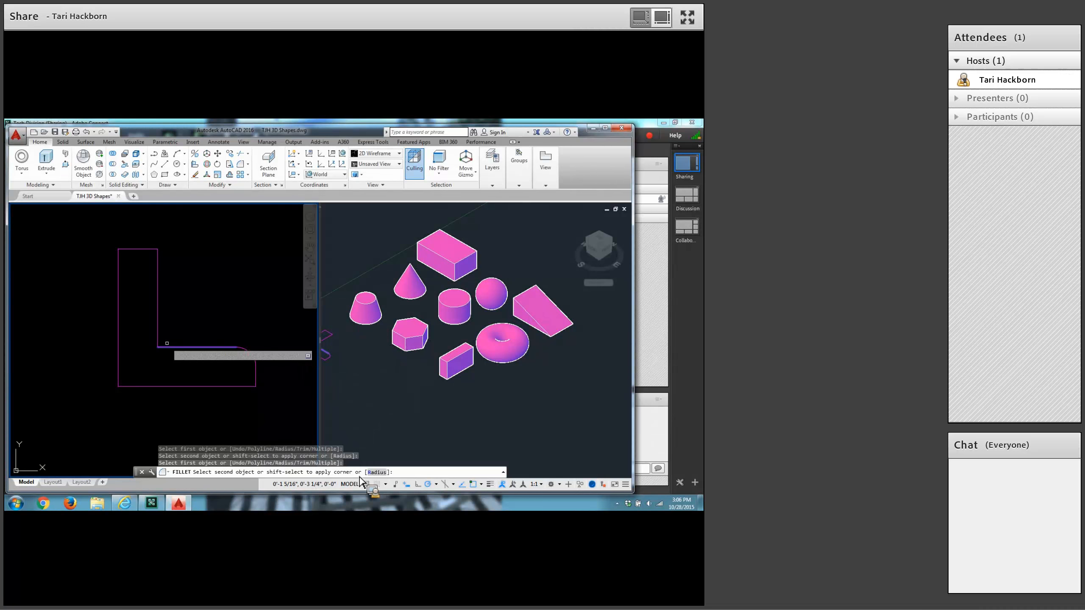
{"action": "left_click", "coordinate": [158, 334]}
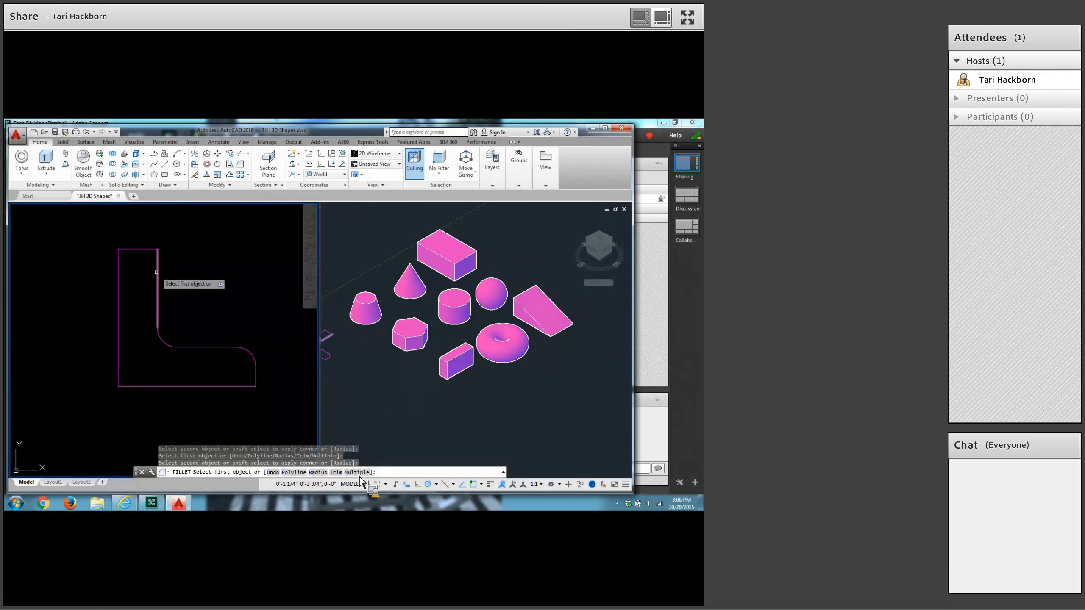
{"action": "left_click", "coordinate": [157, 278]}
{"action": "left_click", "coordinate": [138, 249]}
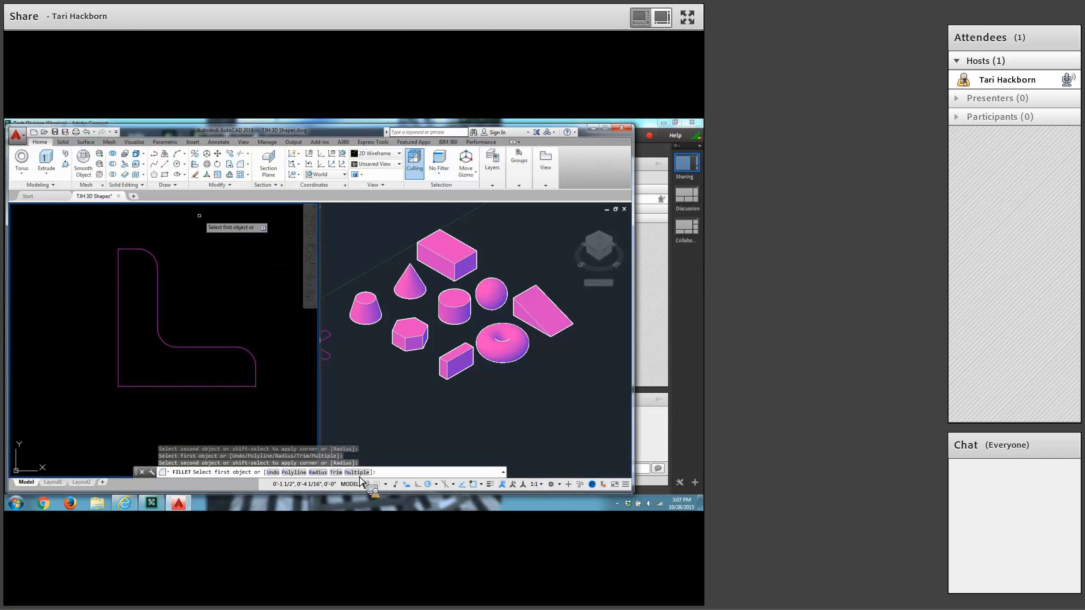
Convert all lines and arcs of the filleted L outline into a single region.
{"action": "left_click", "coordinate": [174, 185]}
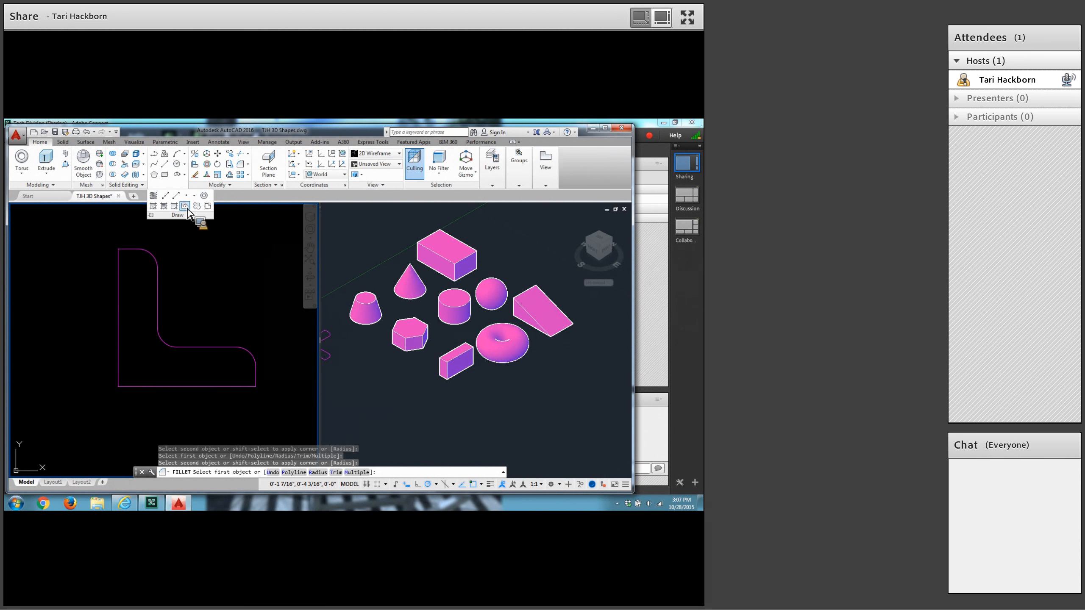
{"action": "left_click", "coordinate": [187, 208]}
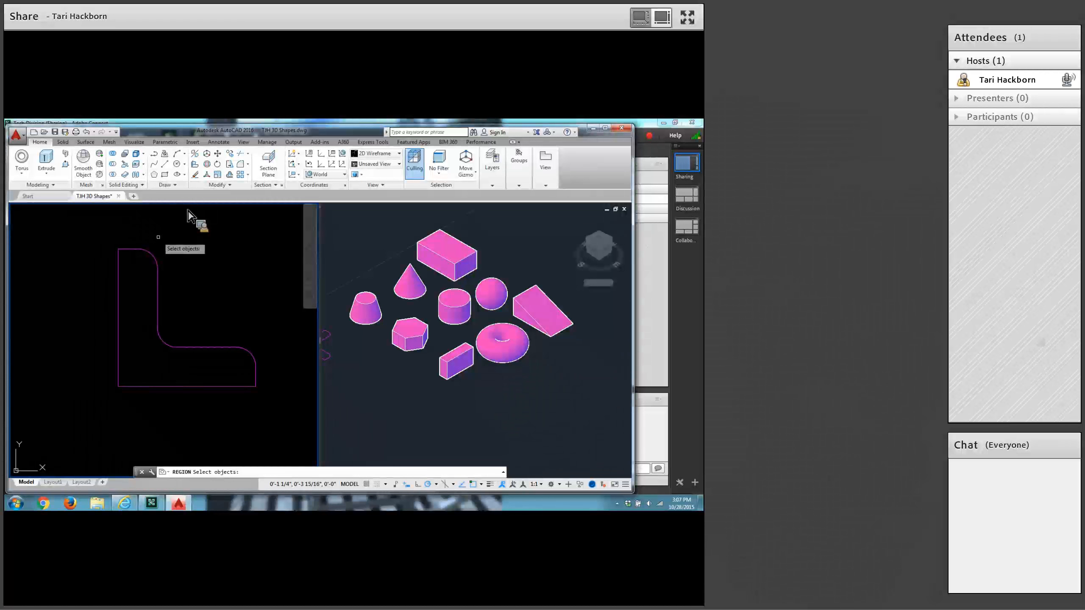
{"action": "left_click", "coordinate": [88, 224]}
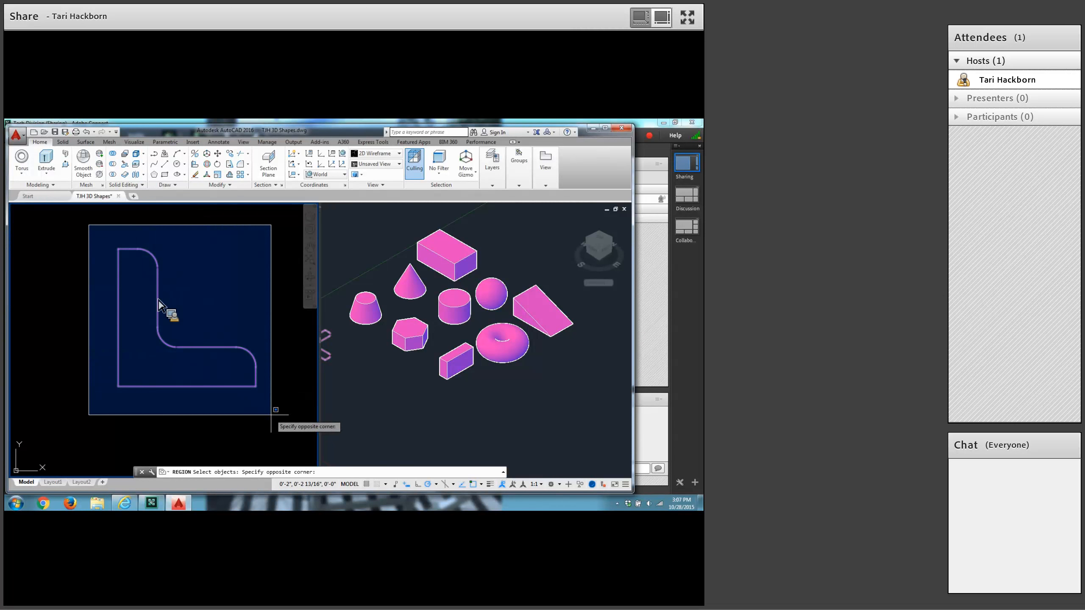
{"action": "left_click", "coordinate": [270, 414]}
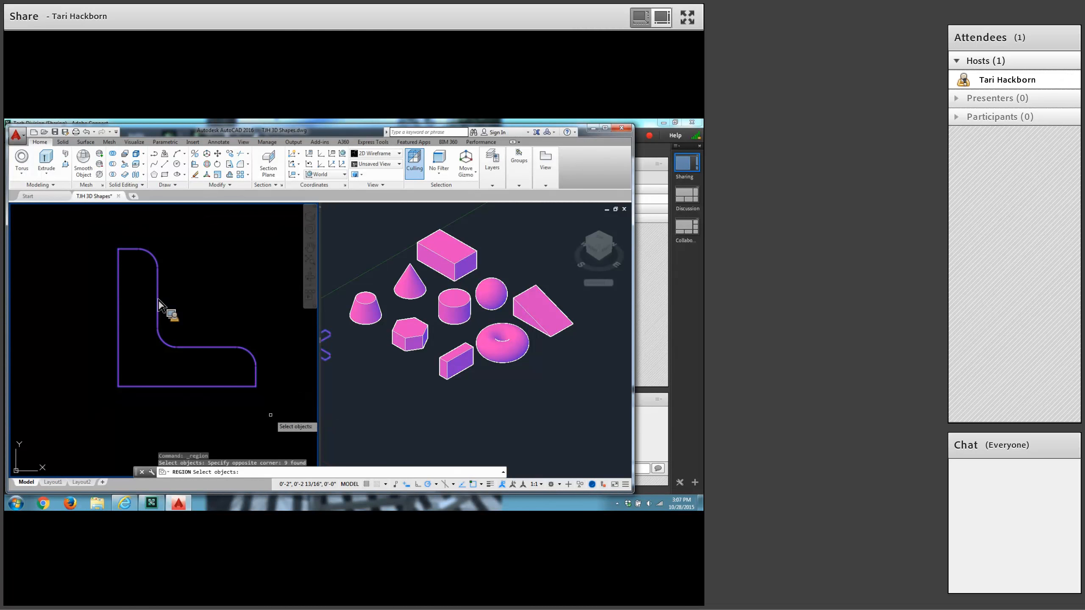
{"action": "key", "text": "Return"}
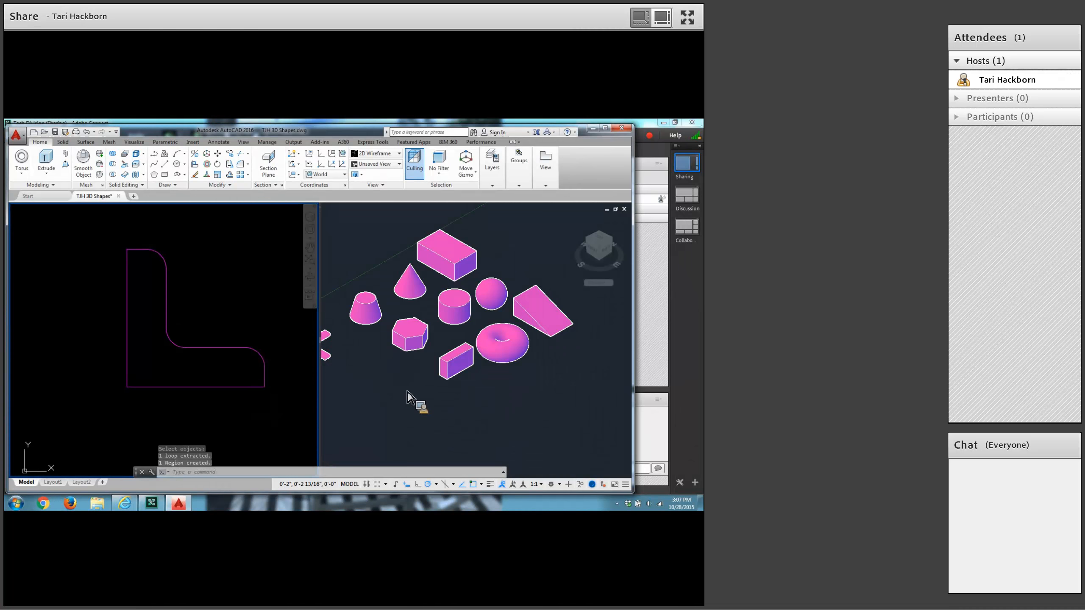
In the isometric Conceptual viewport, extrude the L-shaped region to a height of 1/2.
{"action": "left_click", "coordinate": [416, 402]}
{"action": "middle_click_drag", "start_coordinate": [376, 386], "coordinate": [430, 387]}
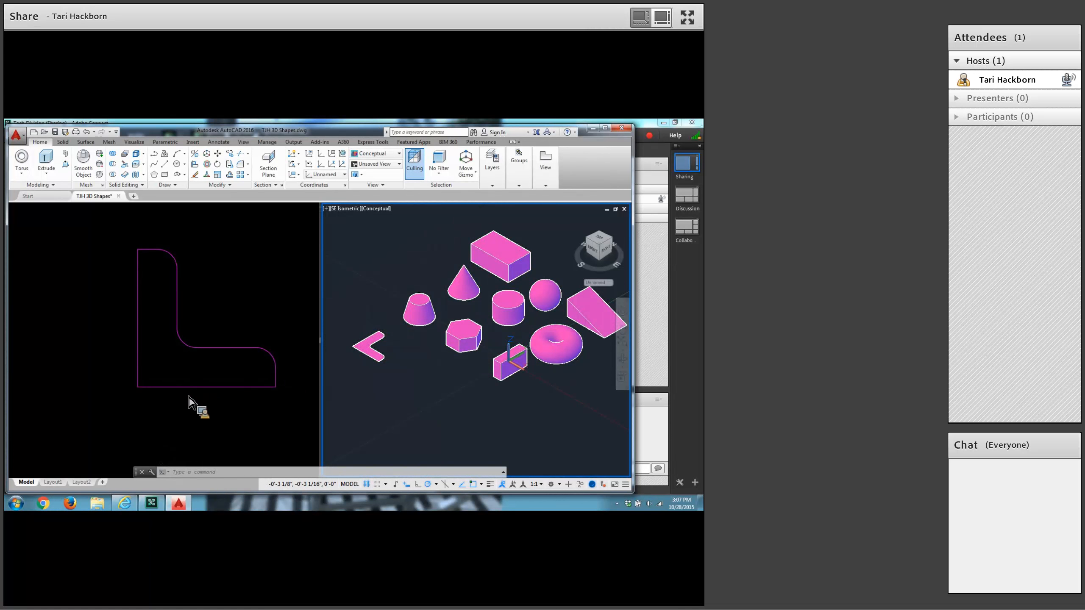
{"action": "left_click", "coordinate": [44, 214]}
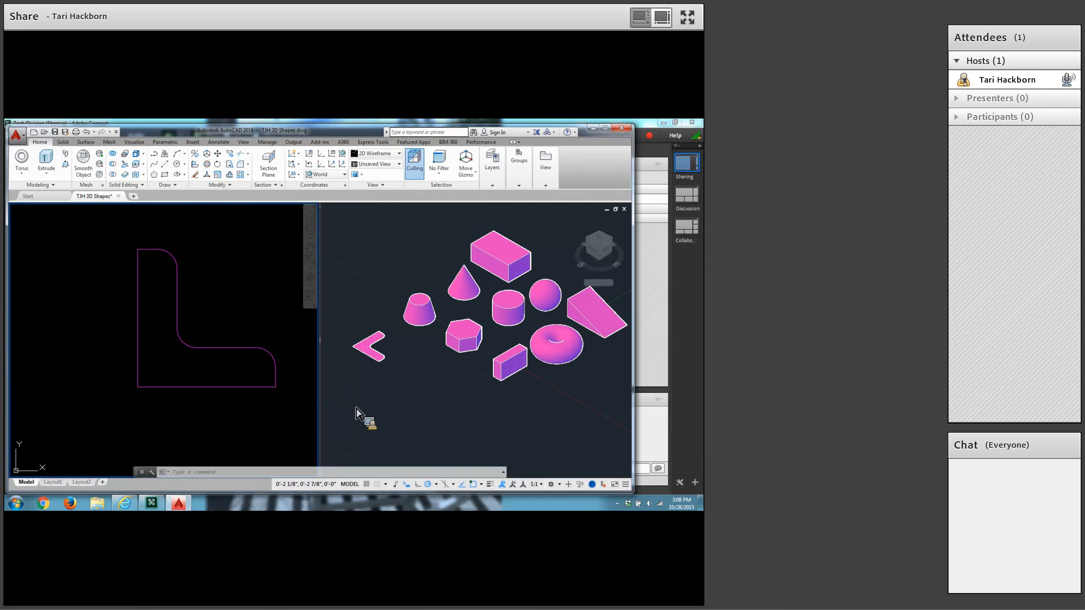
{"action": "left_click", "coordinate": [378, 390]}
{"action": "scroll", "coordinate": [378, 390], "scroll_direction": "up", "scroll_amount": 3}
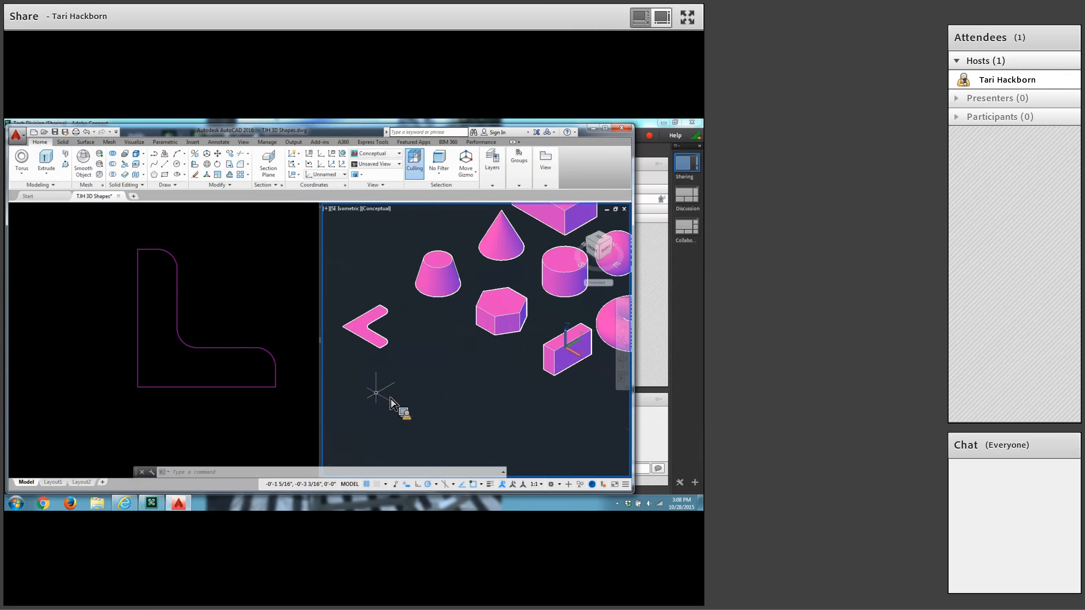
{"action": "middle_click_drag", "start_coordinate": [378, 390], "coordinate": [438, 403]}
{"action": "scroll", "coordinate": [439, 404], "scroll_direction": "up", "scroll_amount": 4}
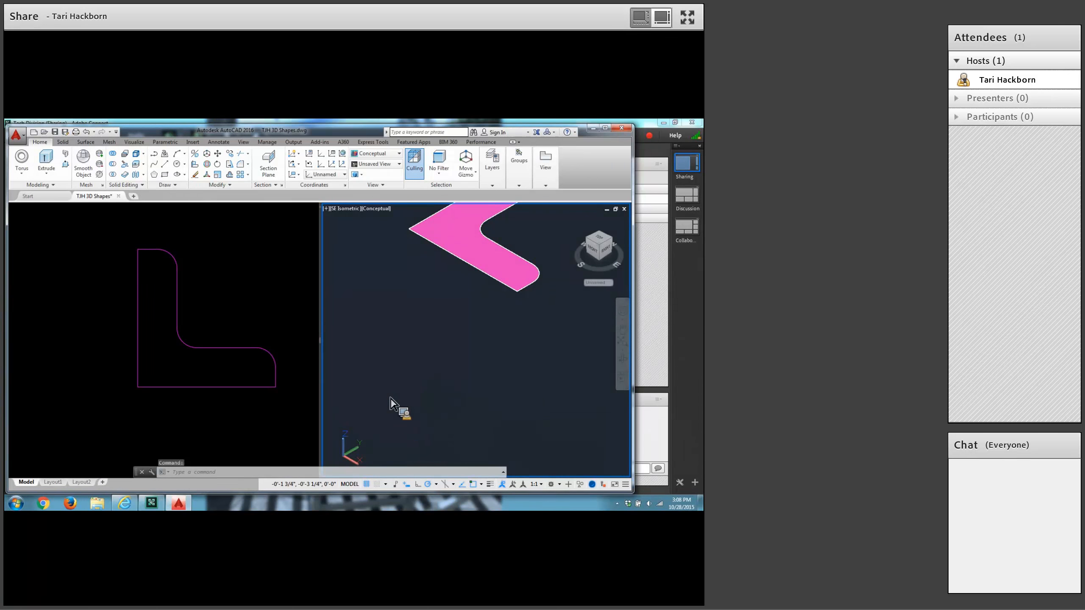
{"action": "middle_click_drag", "start_coordinate": [444, 297], "coordinate": [412, 416]}
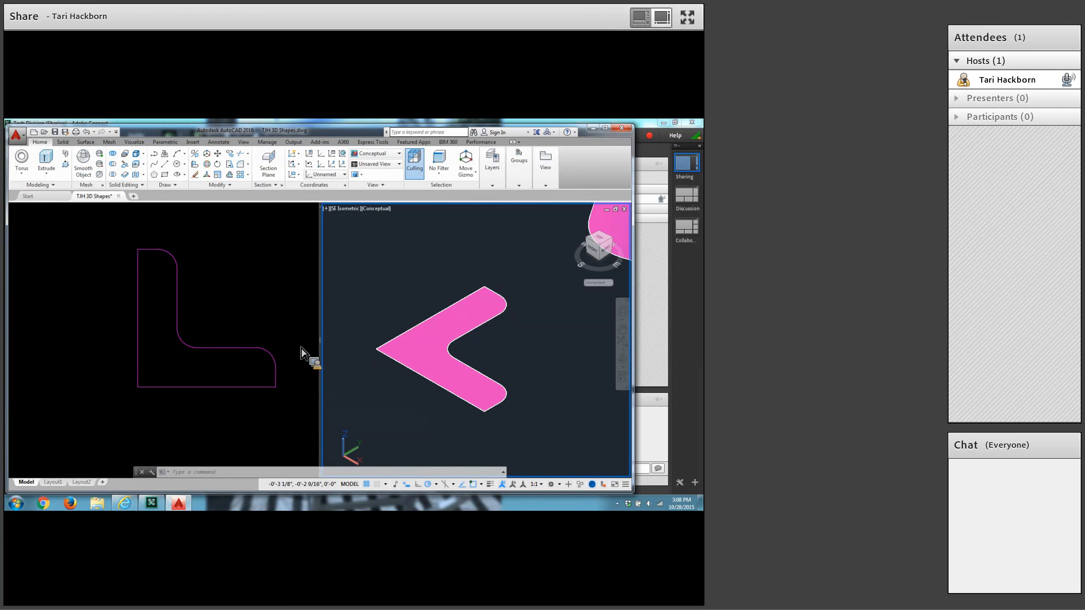
{"action": "left_click", "coordinate": [51, 161]}
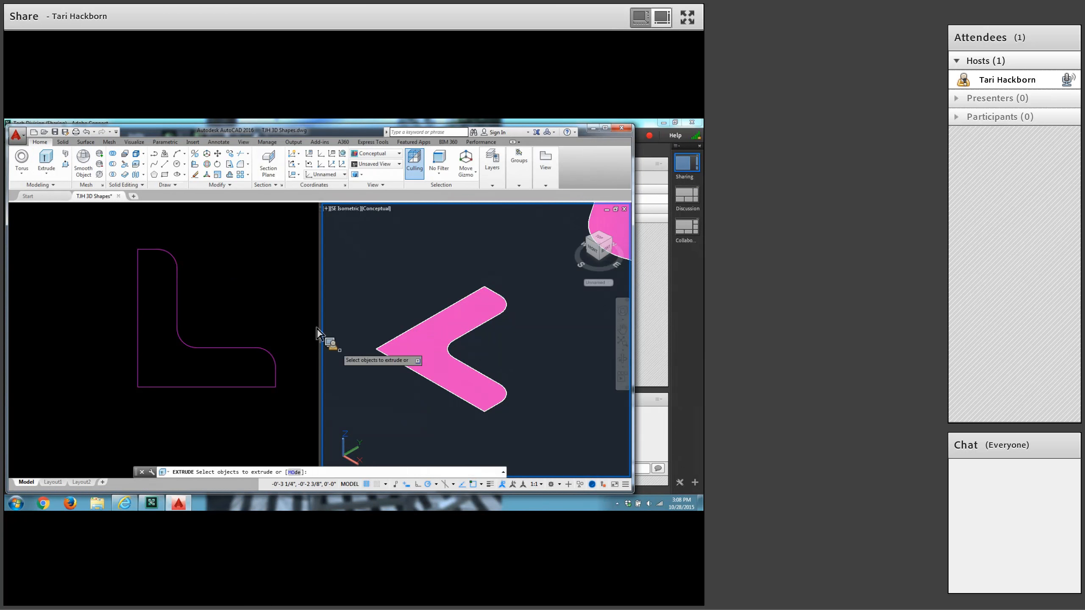
{"action": "left_click", "coordinate": [378, 353]}
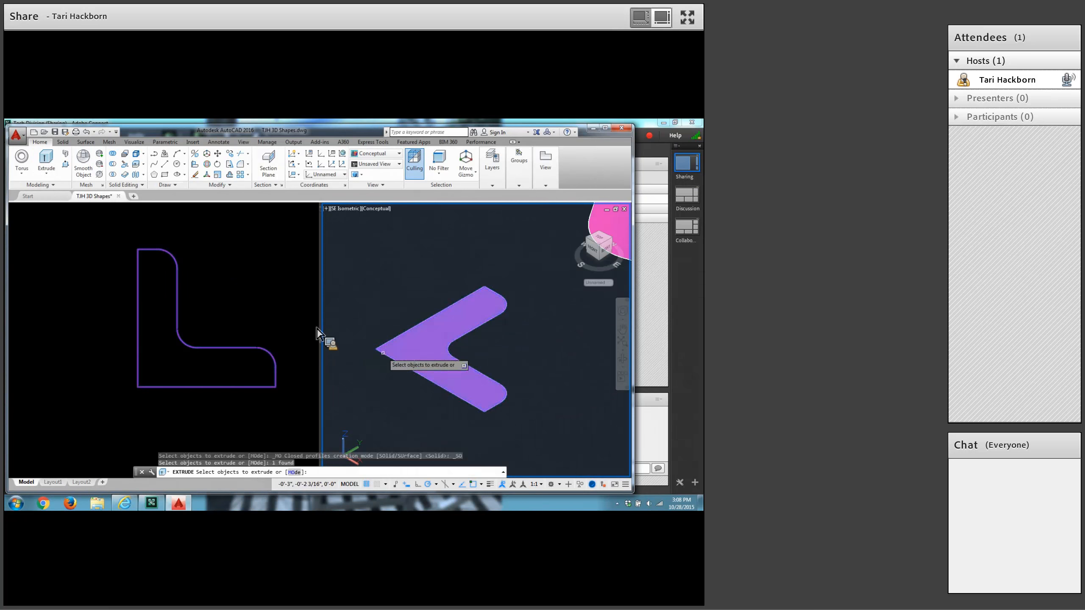
{"action": "key", "text": "Return"}
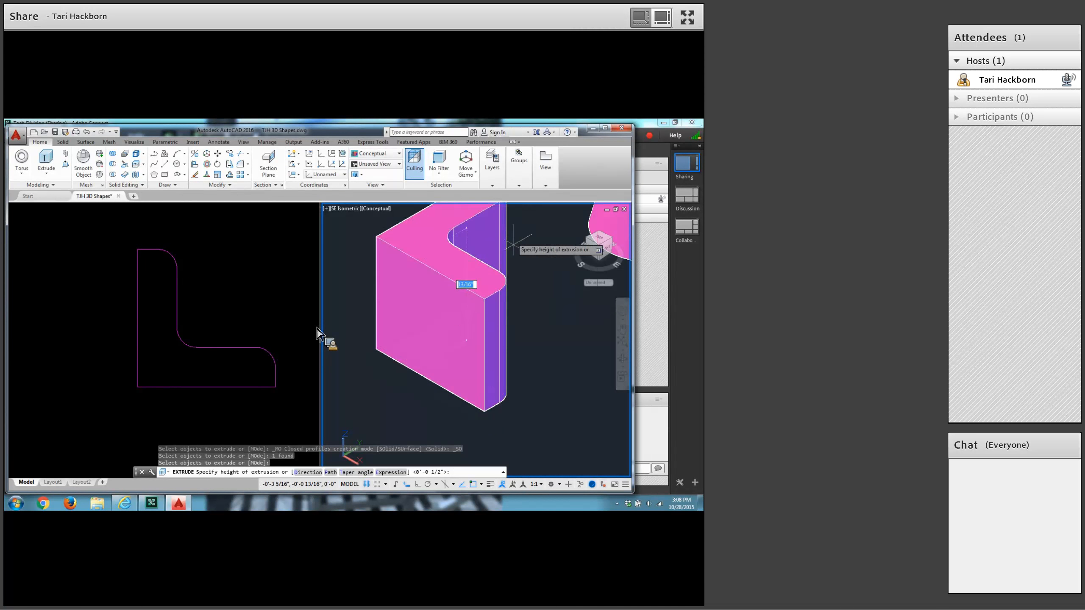
{"action": "type", "text": "1/2"}
{"action": "key", "text": "Return"}
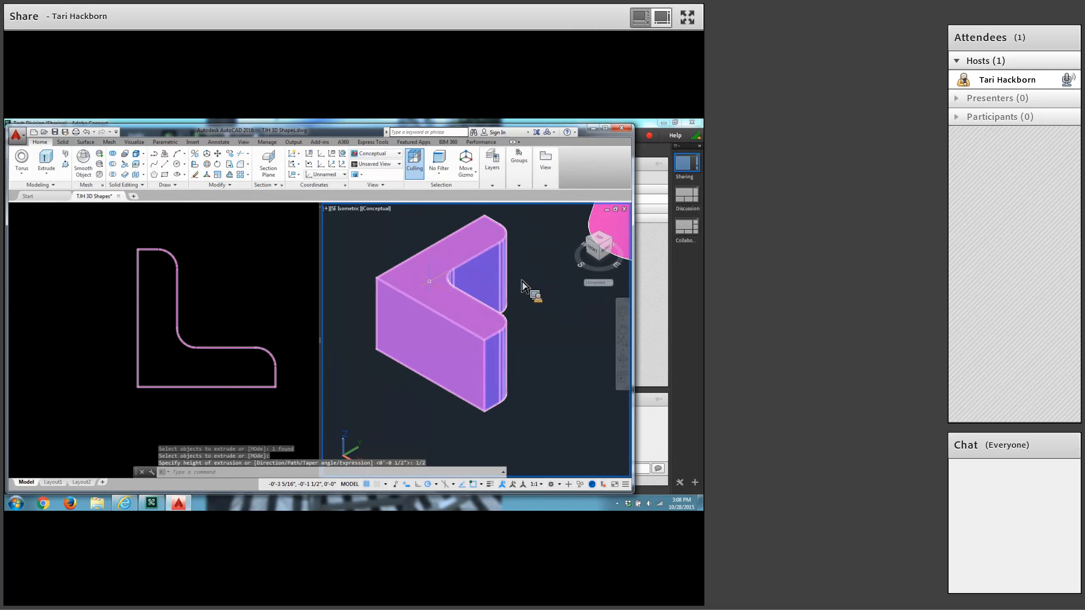
{"action": "mouse_move", "coordinate": [429, 248]}
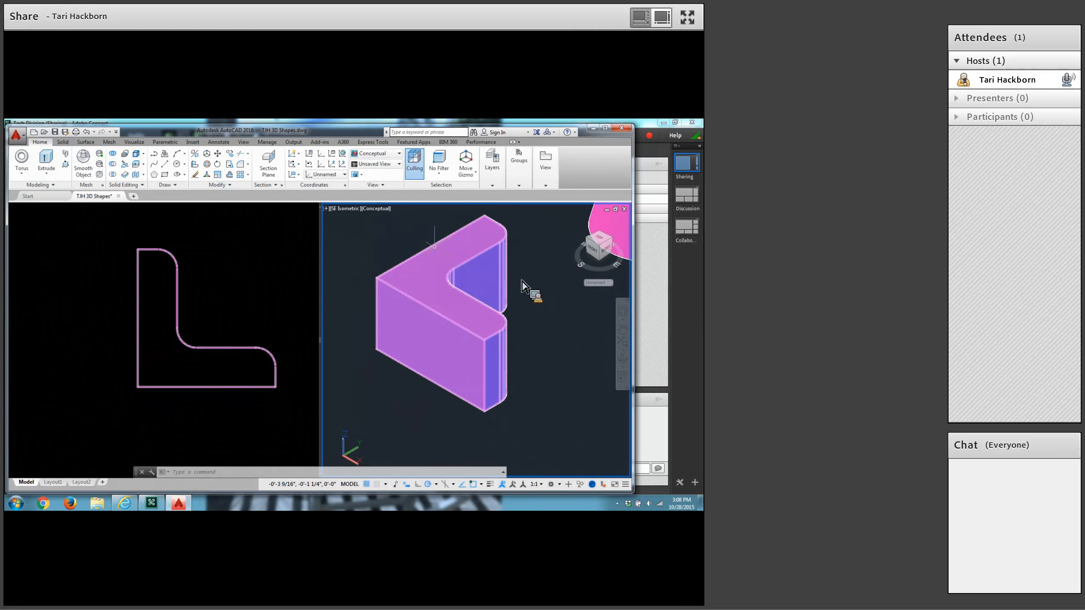
In the 2D wireframe viewport, start a line beside the L shape at about 2 7/16,3 and draw 7/8 straight up and 7/8 in positive X.
{"action": "left_click", "coordinate": [250, 307]}
{"action": "scroll", "coordinate": [248, 305], "scroll_direction": "down", "scroll_amount": 3}
{"action": "middle_click_drag", "start_coordinate": [248, 307], "coordinate": [119, 358]}
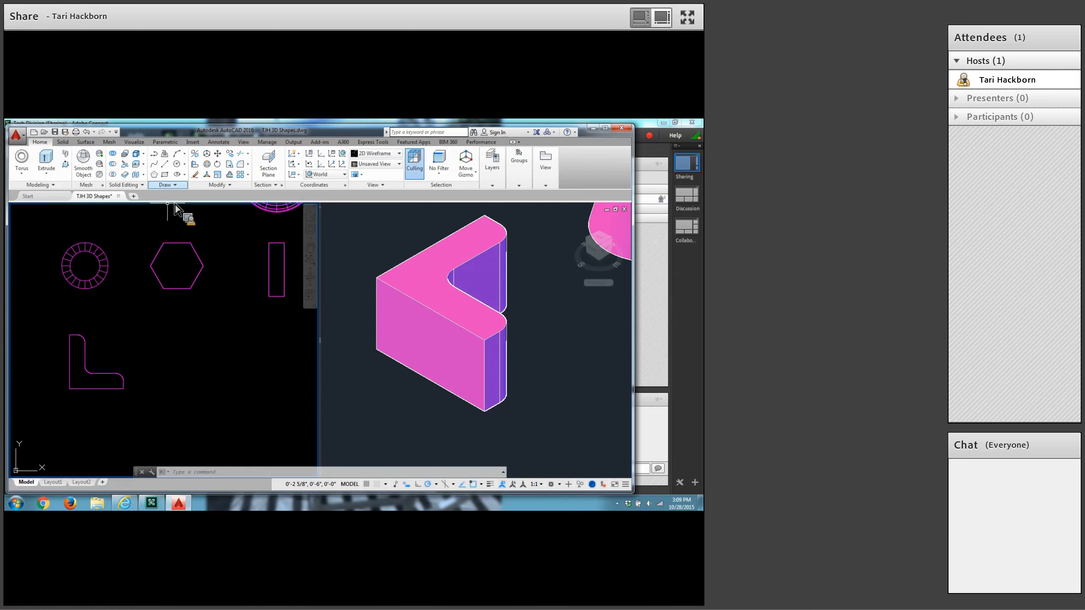
{"action": "left_click", "coordinate": [166, 165]}
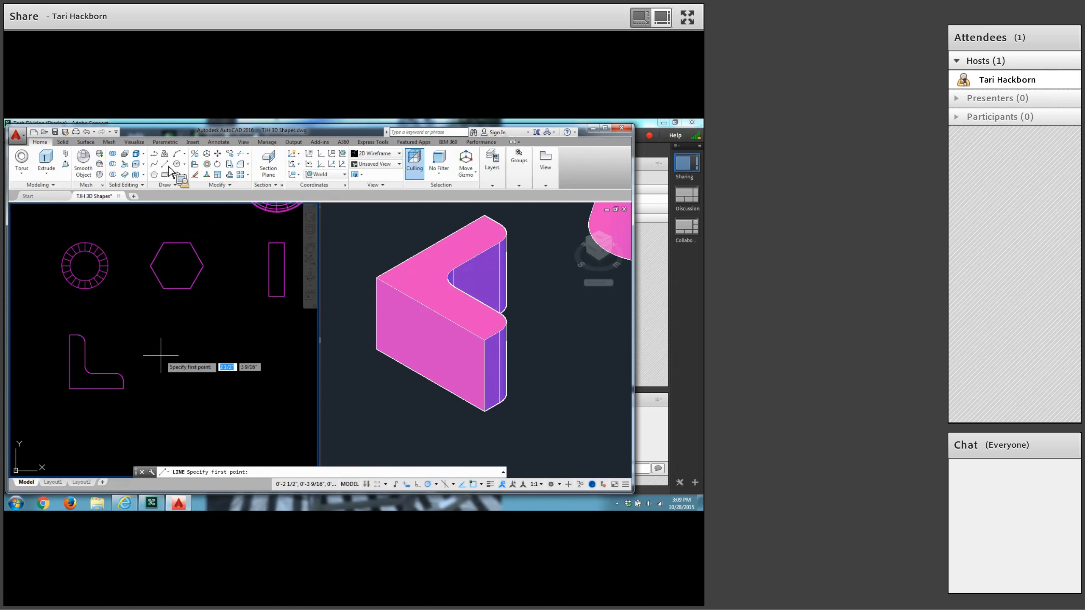
{"action": "left_click", "coordinate": [156, 387]}
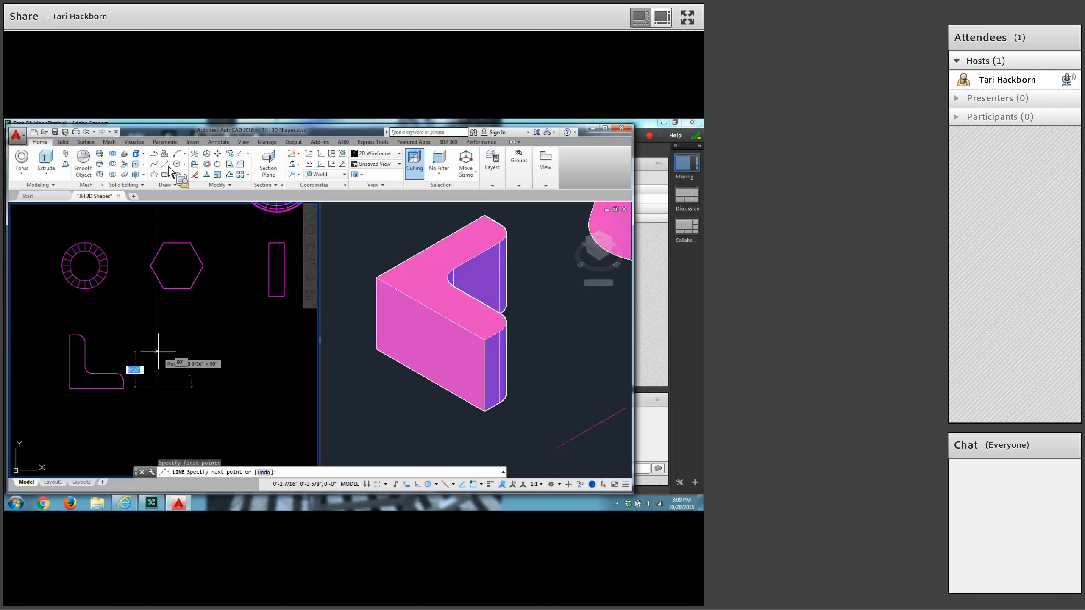
{"action": "type", "text": "7"}
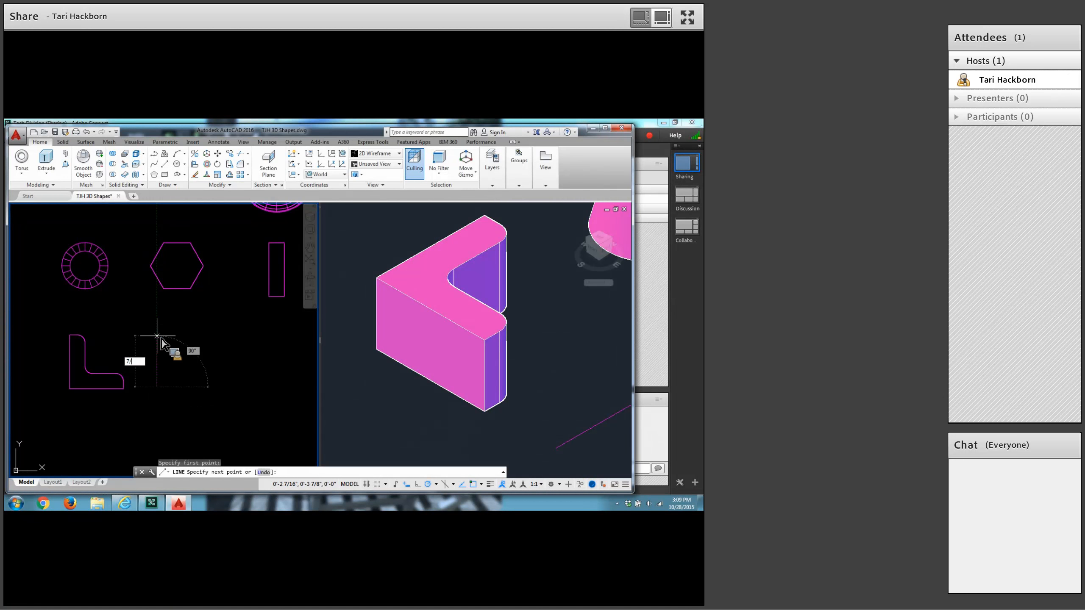
{"action": "type", "text": "/8"}
{"action": "key", "text": "Return"}
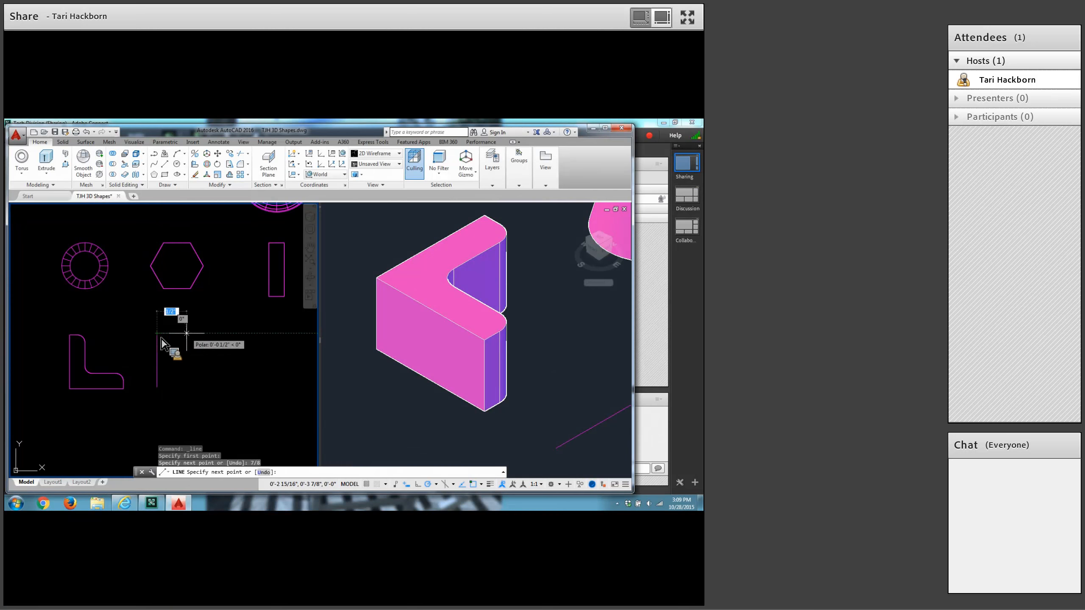
{"action": "type", "text": "7"}
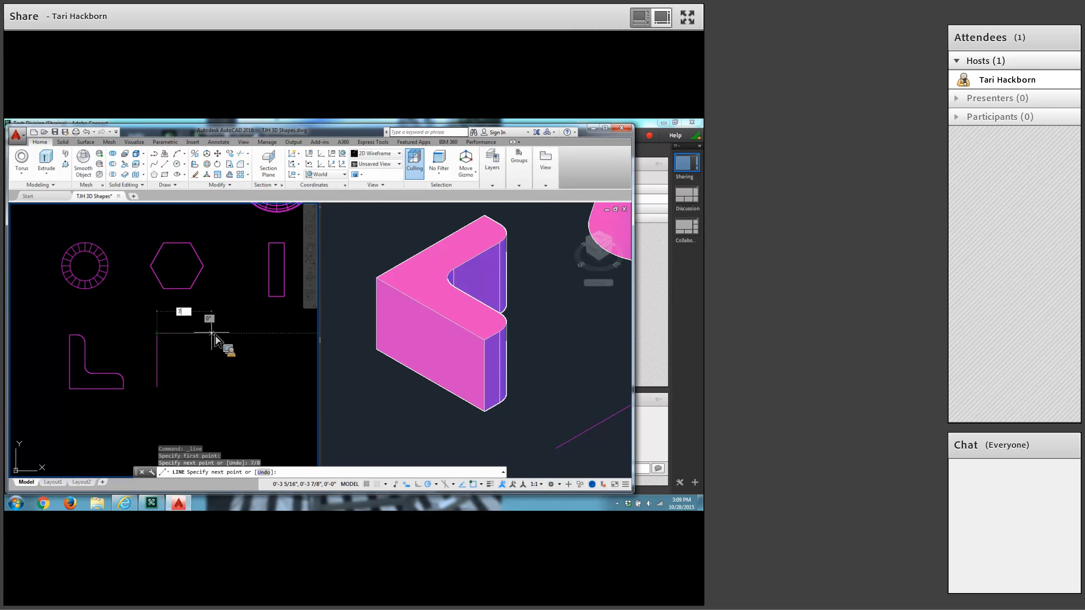
{"action": "type", "text": "/8"}
{"action": "key", "text": "Return"}
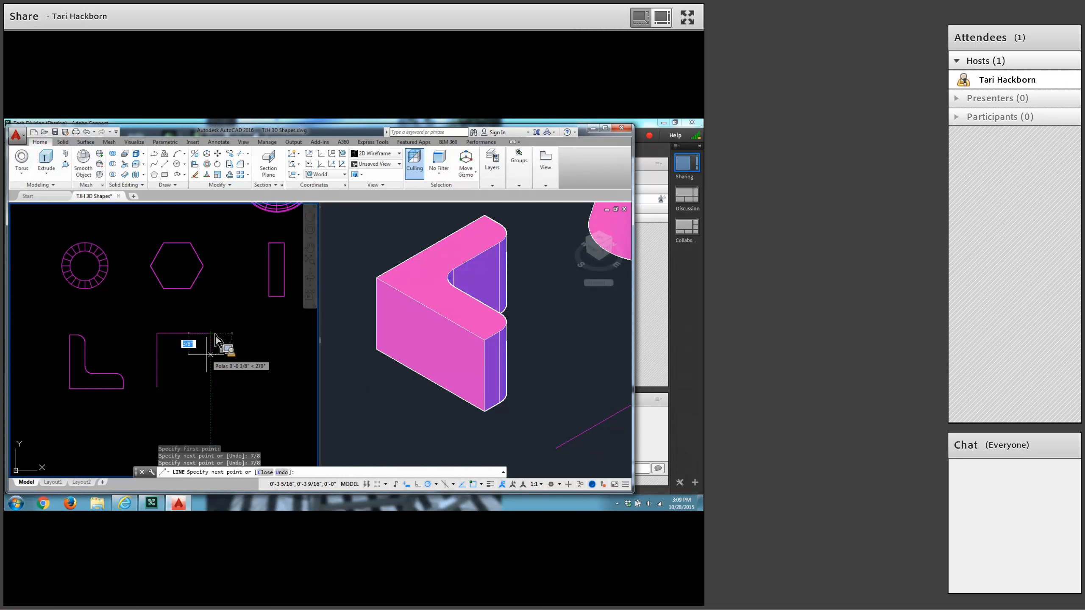
Continue the line with a .25 segment straight down and a .25 segment in negative X, and end the line.
{"action": "type", "text": ".25"}
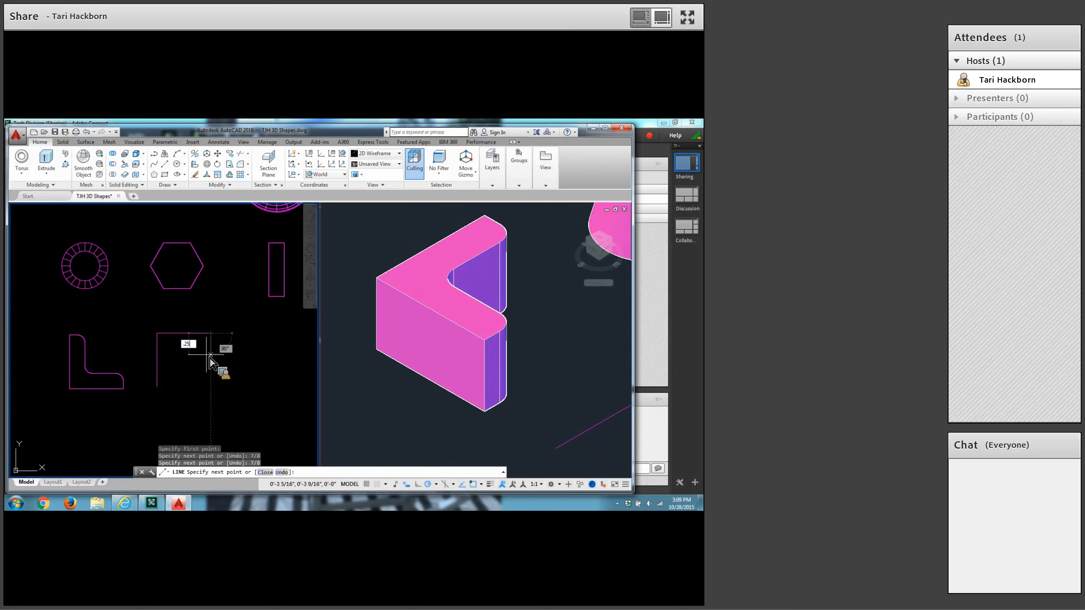
{"action": "key", "text": "Return"}
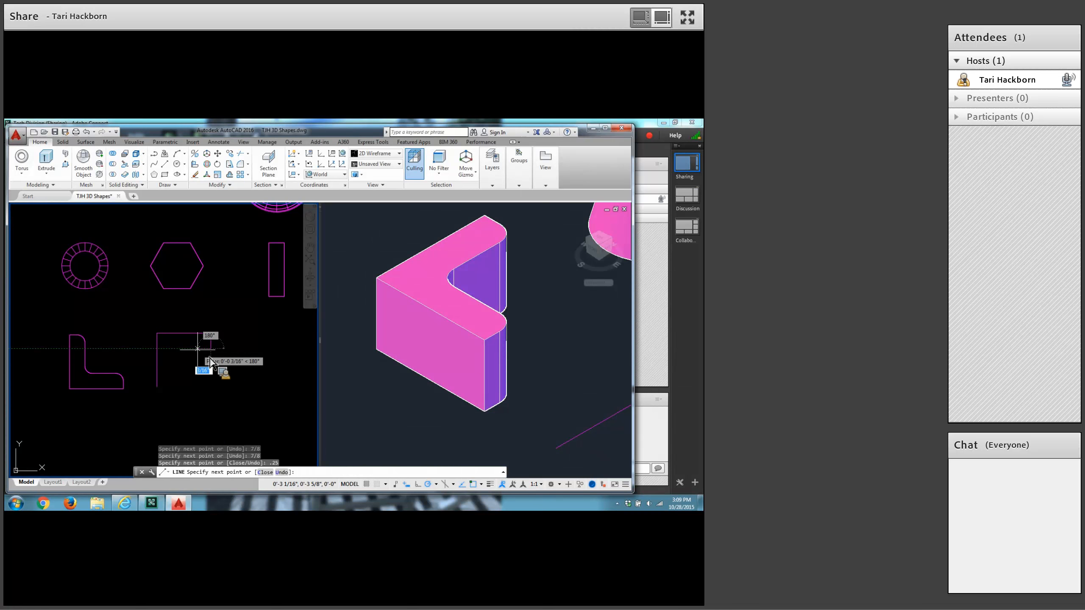
{"action": "type", "text": ".25"}
{"action": "key", "text": "Return"}
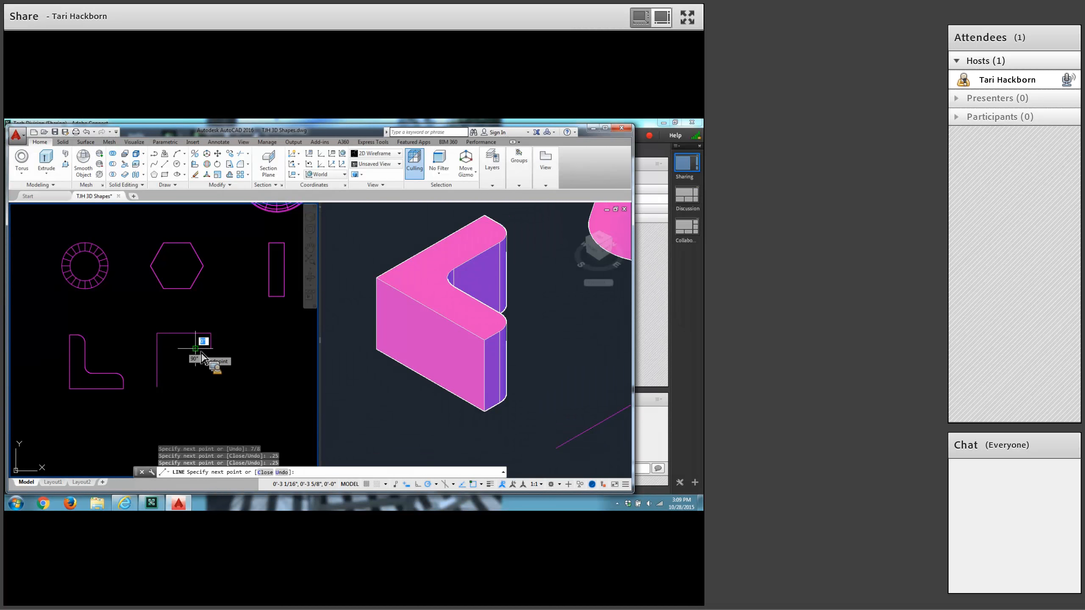
{"action": "key", "text": "Return"}
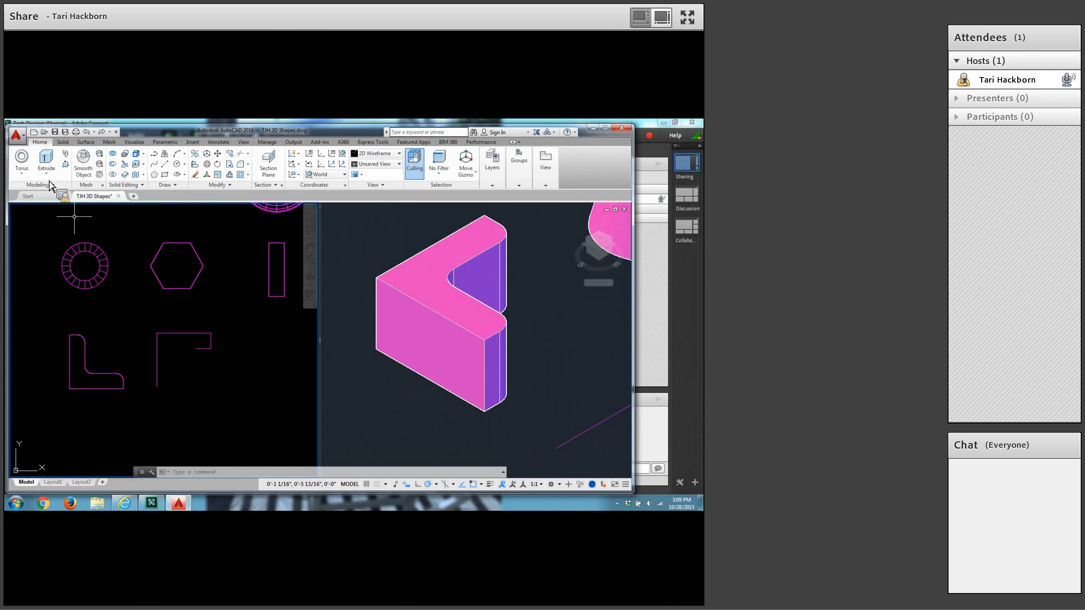
From the lower endpoint of the 7/8 vertical line, draw a .25 segment in positive X and a .25 segment straight up.
{"action": "left_click", "coordinate": [165, 166]}
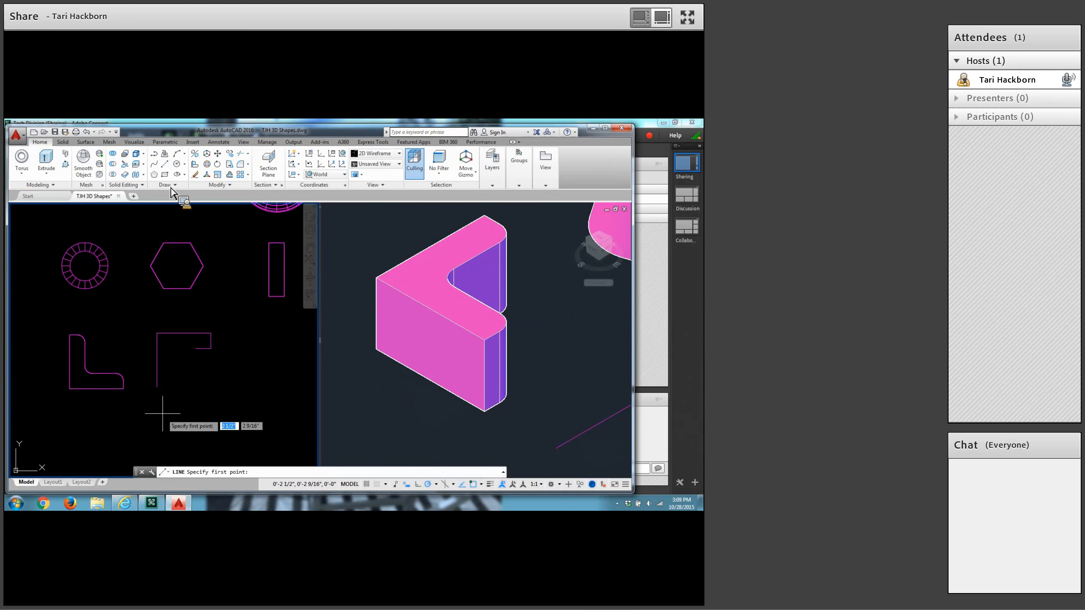
{"action": "left_click", "coordinate": [157, 387]}
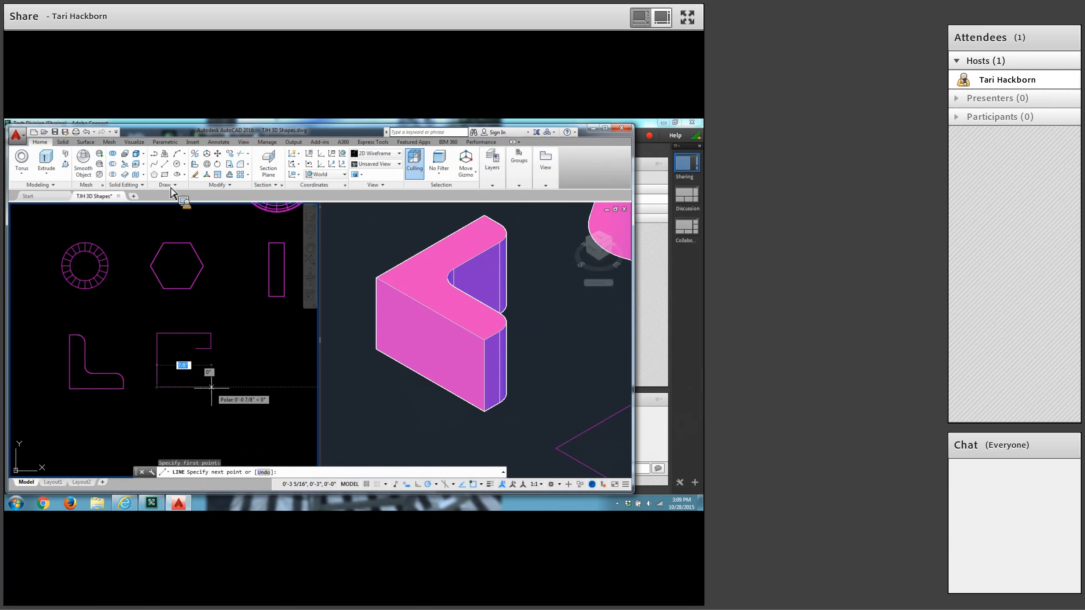
{"action": "type", "text": "."}
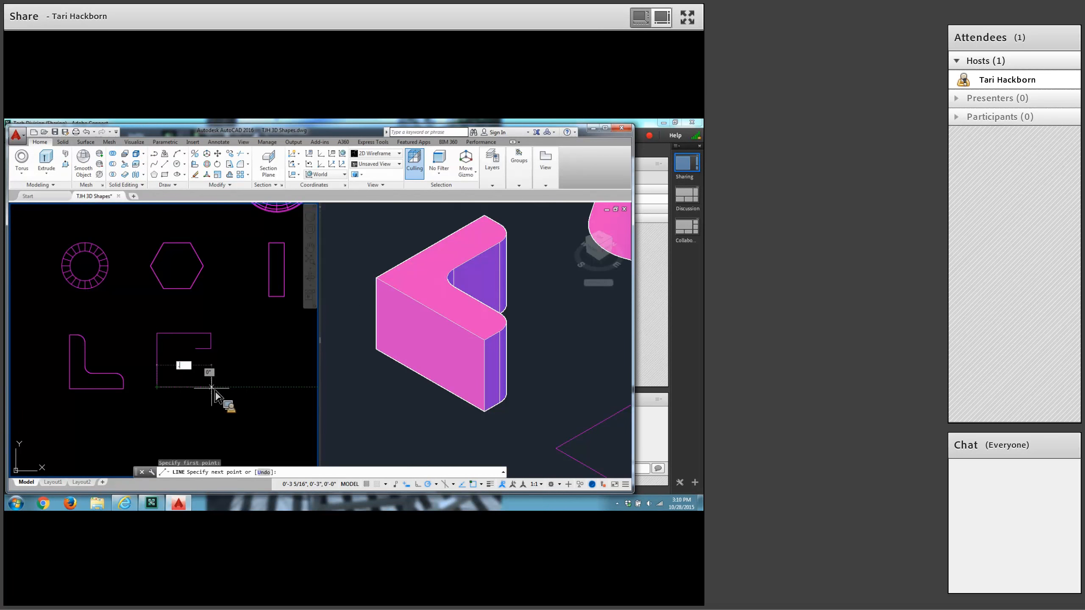
{"action": "type", "text": "25"}
{"action": "key", "text": "Return"}
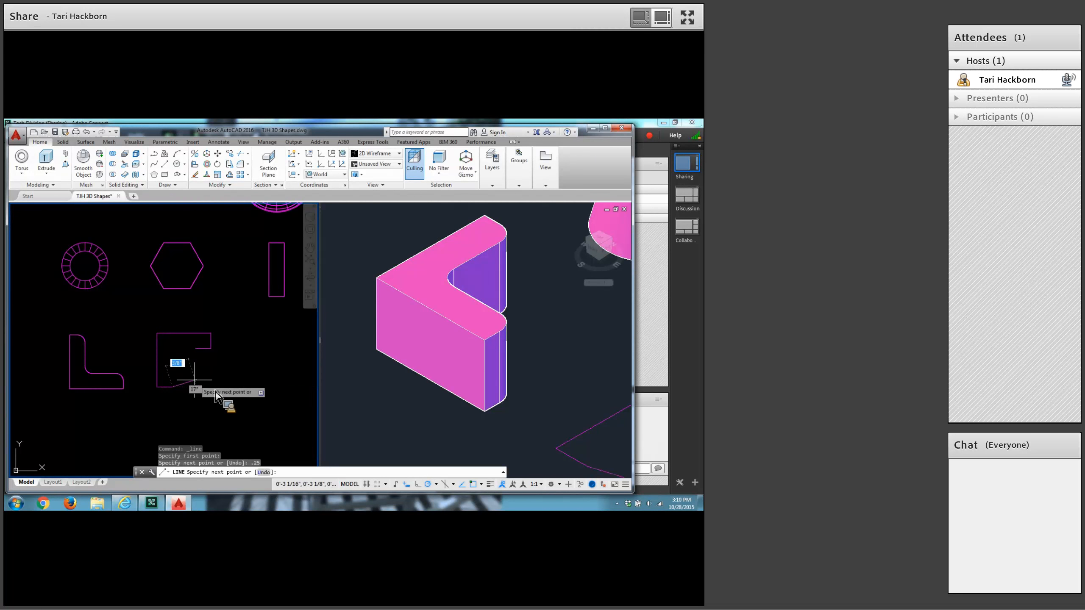
{"action": "type", "text": "."}
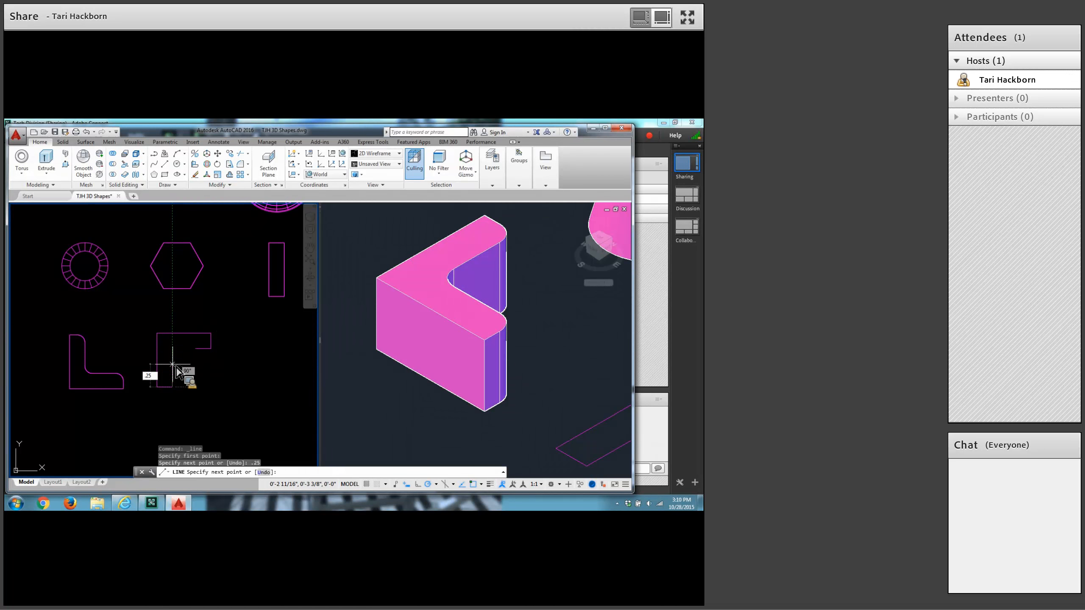
{"action": "type", "text": "25"}
{"action": "key", "text": "Return"}
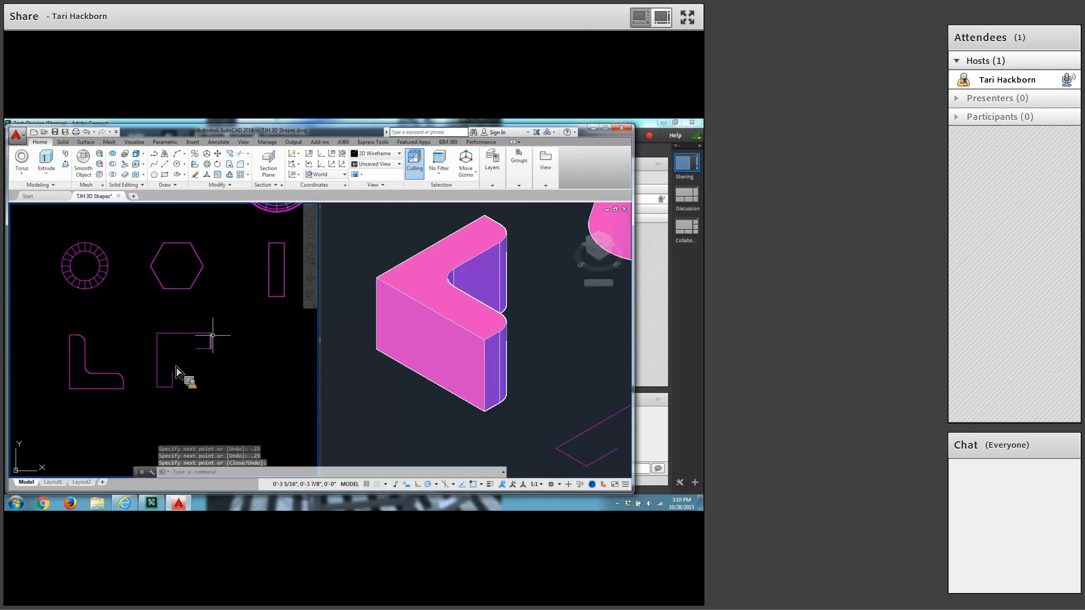
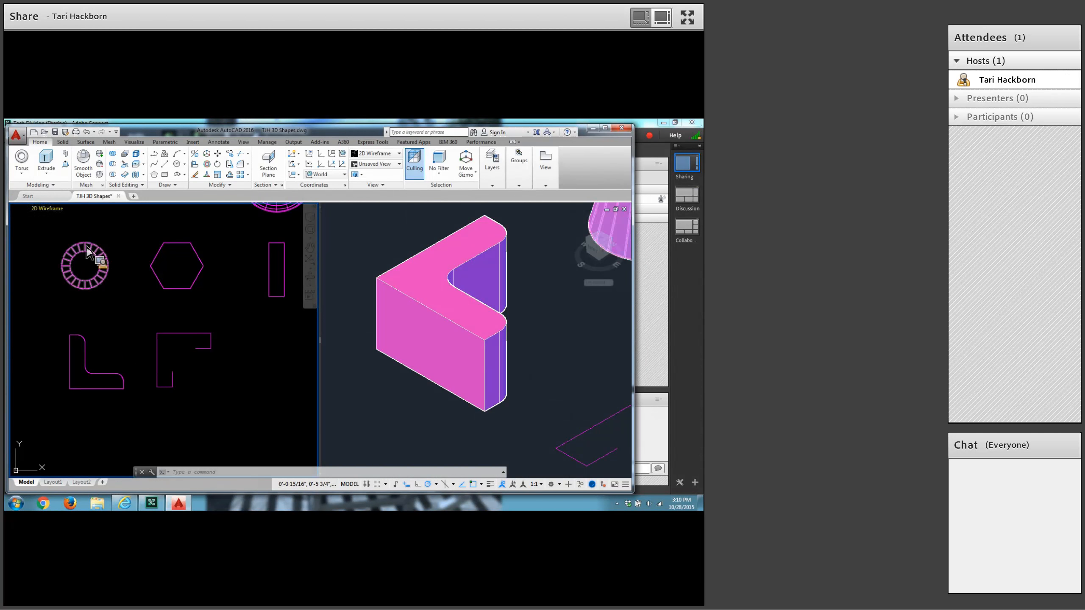
Draw a line 3/8 straight down from the open end of the upper .25 segment and join it to the lower segment's open end.
{"action": "left_click", "coordinate": [165, 164]}
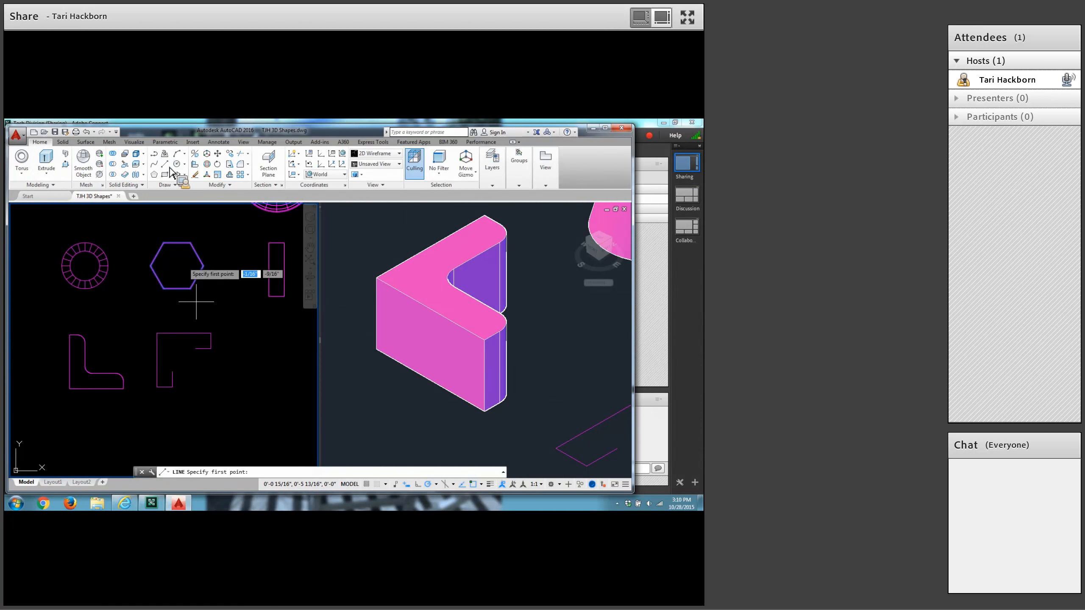
{"action": "left_click", "coordinate": [196, 349]}
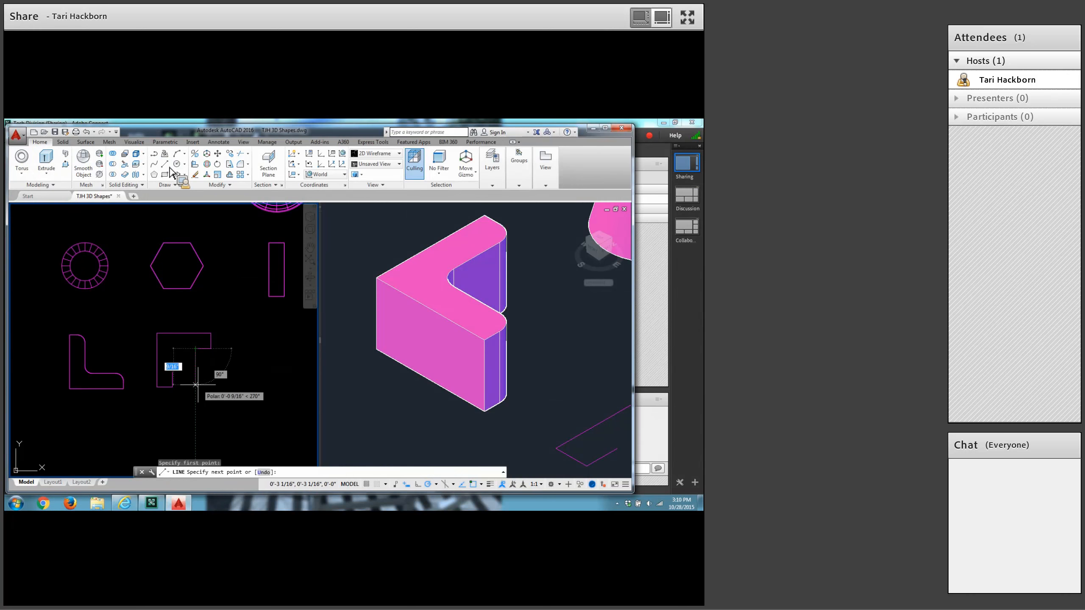
{"action": "type", "text": "3/"}
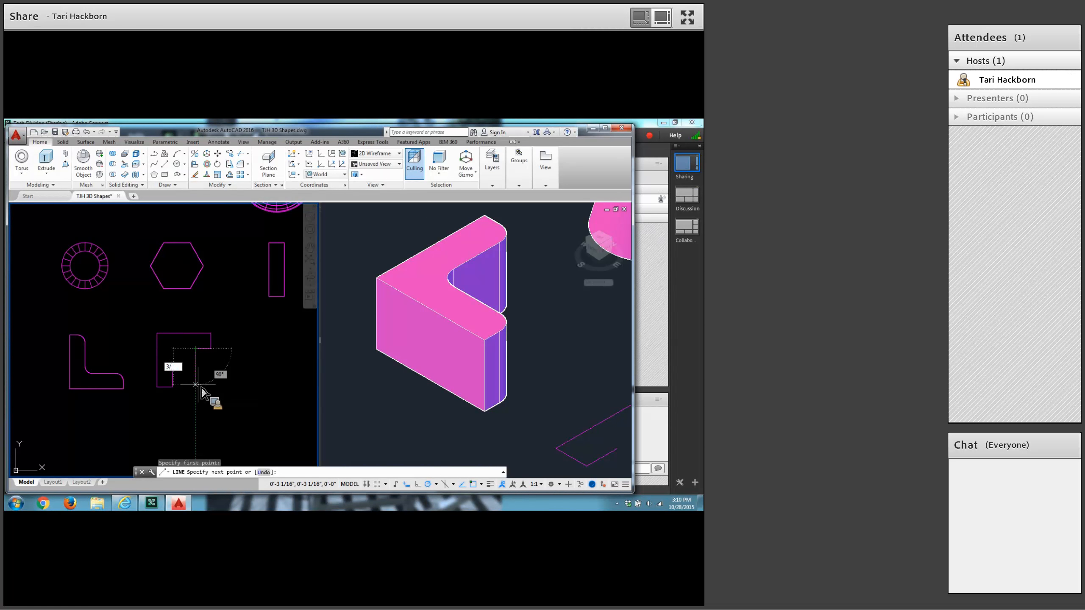
{"action": "type", "text": "8"}
{"action": "key", "text": "Return"}
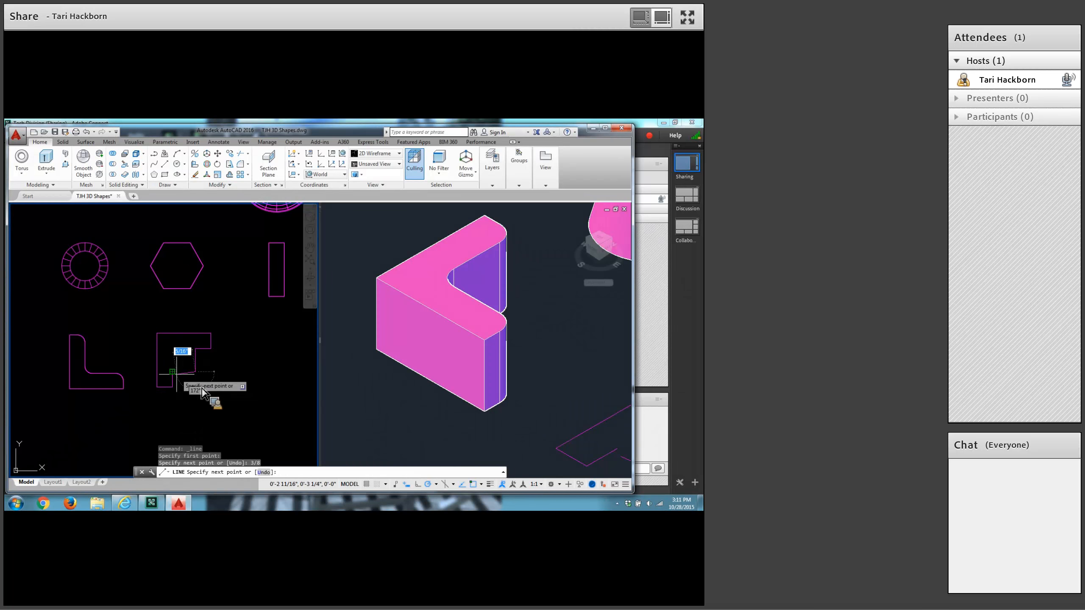
{"action": "left_click", "coordinate": [174, 372]}
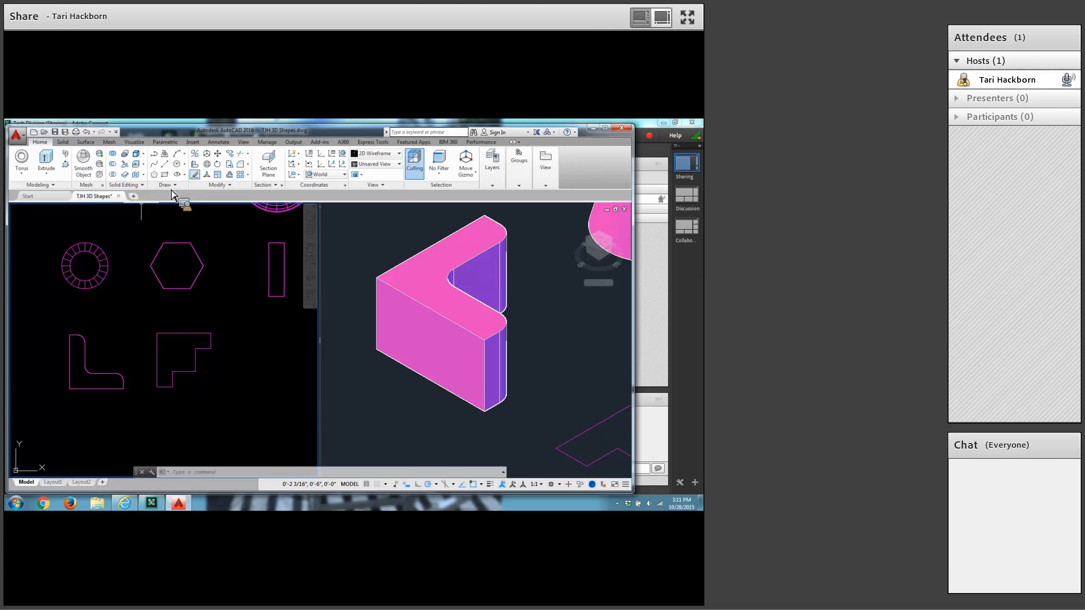
Fillet the angled profile's two leg ends with a .25 radius, at the upper arm's outer corner and the vertical leg's bottom corner.
{"action": "left_click", "coordinate": [240, 167]}
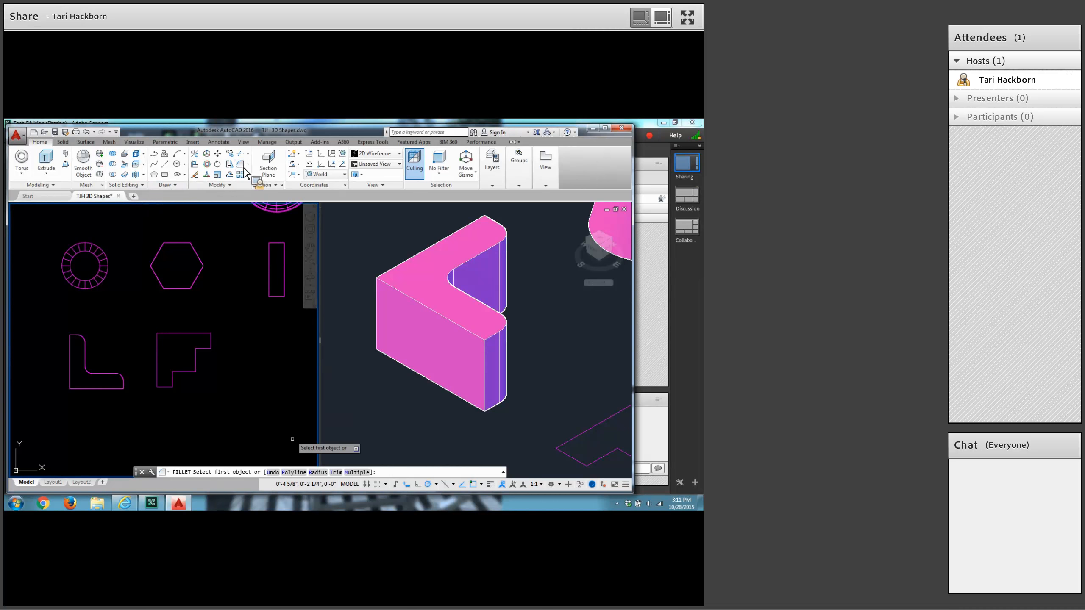
{"action": "left_click", "coordinate": [318, 473]}
{"action": "type", "text": ".25"}
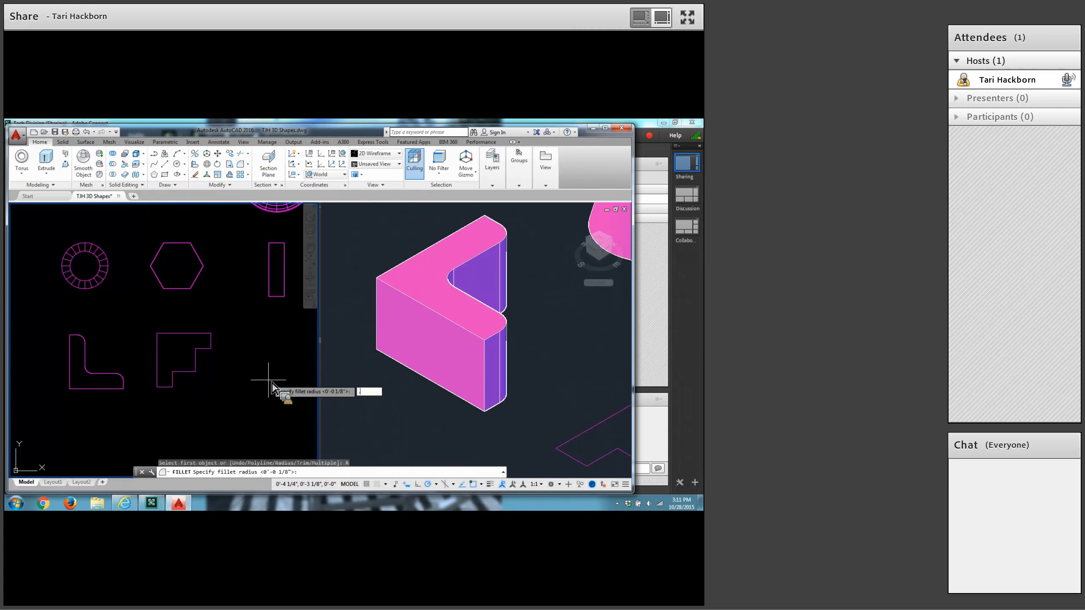
{"action": "key", "text": "Return"}
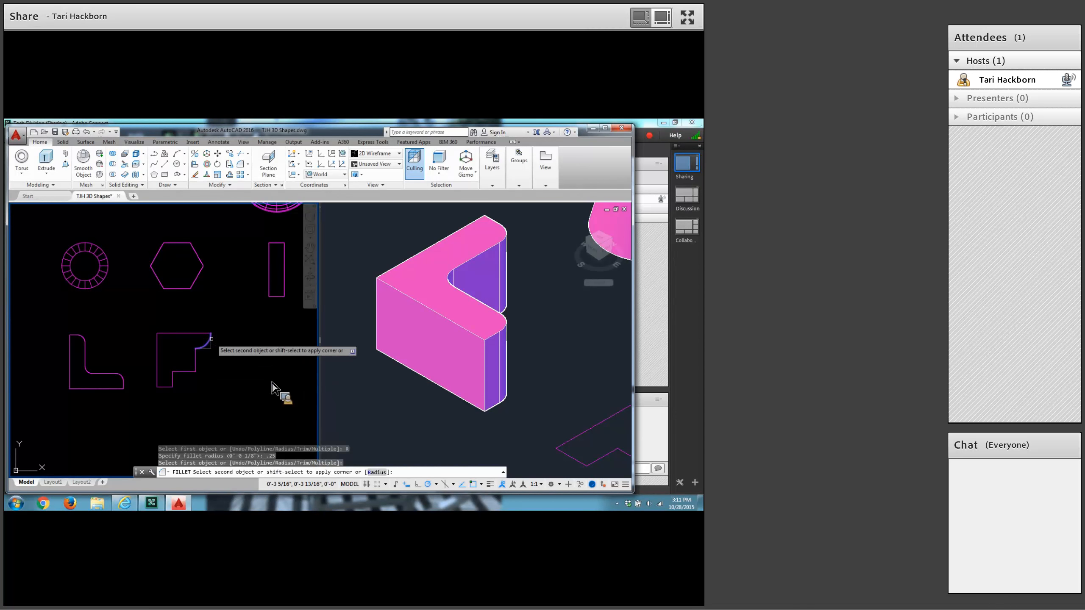
{"action": "left_click", "coordinate": [205, 347]}
{"action": "left_click", "coordinate": [210, 336]}
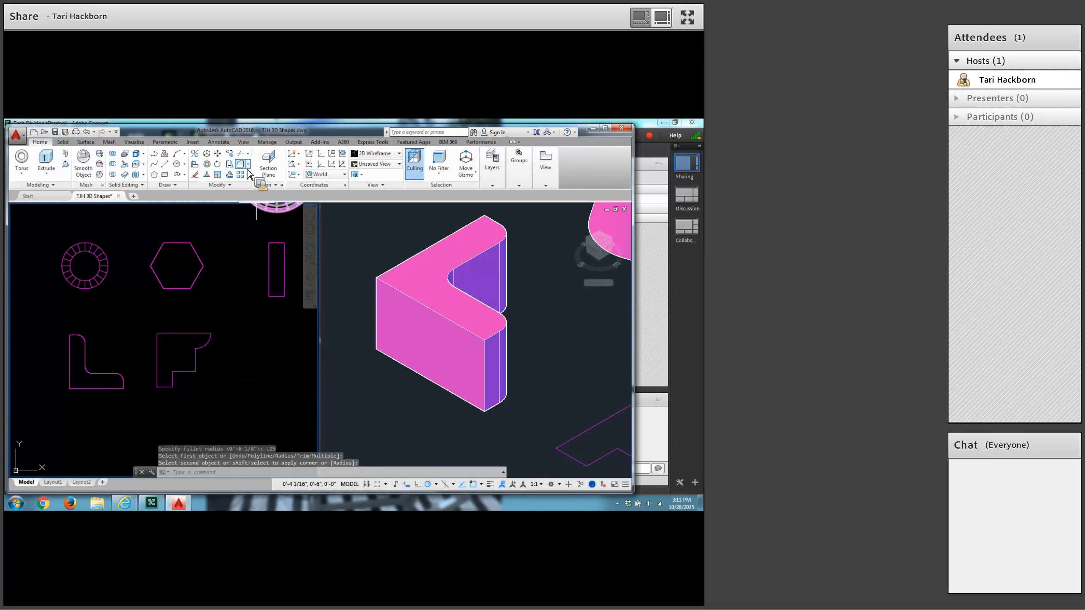
{"action": "key", "text": "Return"}
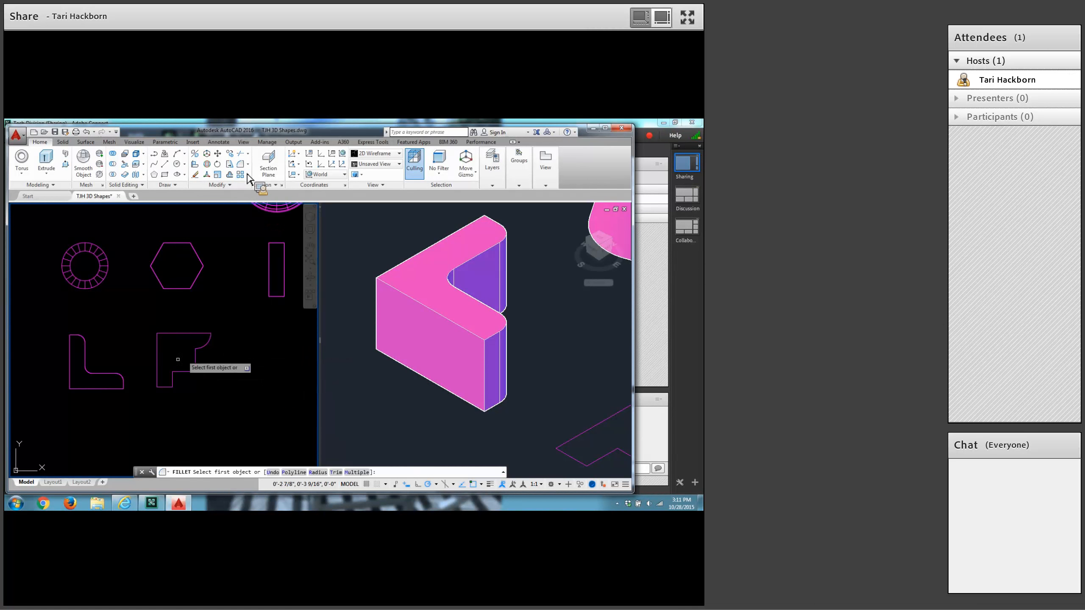
{"action": "left_click", "coordinate": [163, 387]}
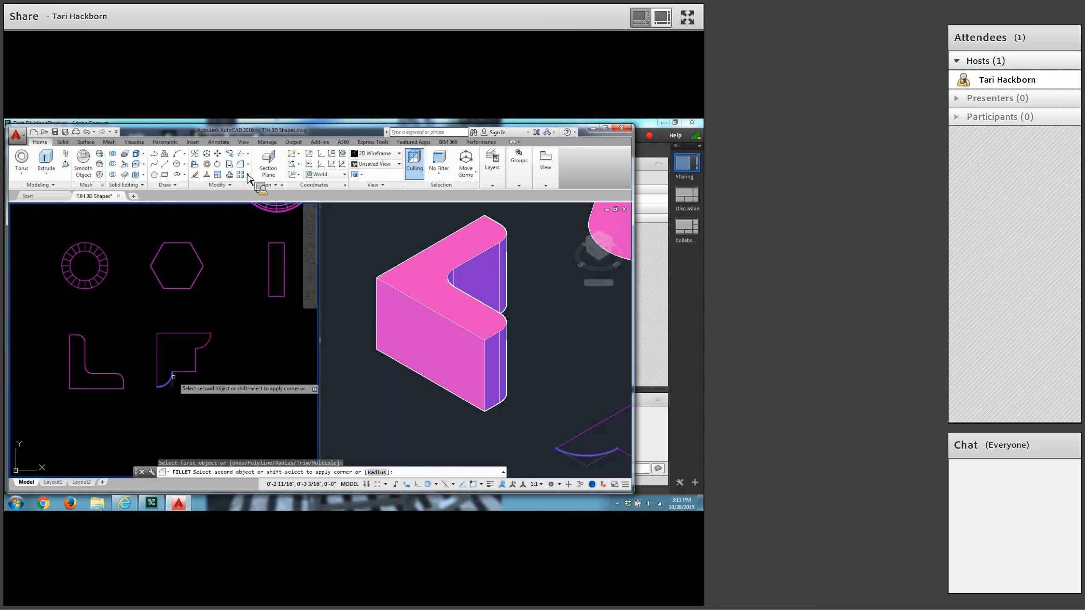
{"action": "left_click", "coordinate": [173, 377]}
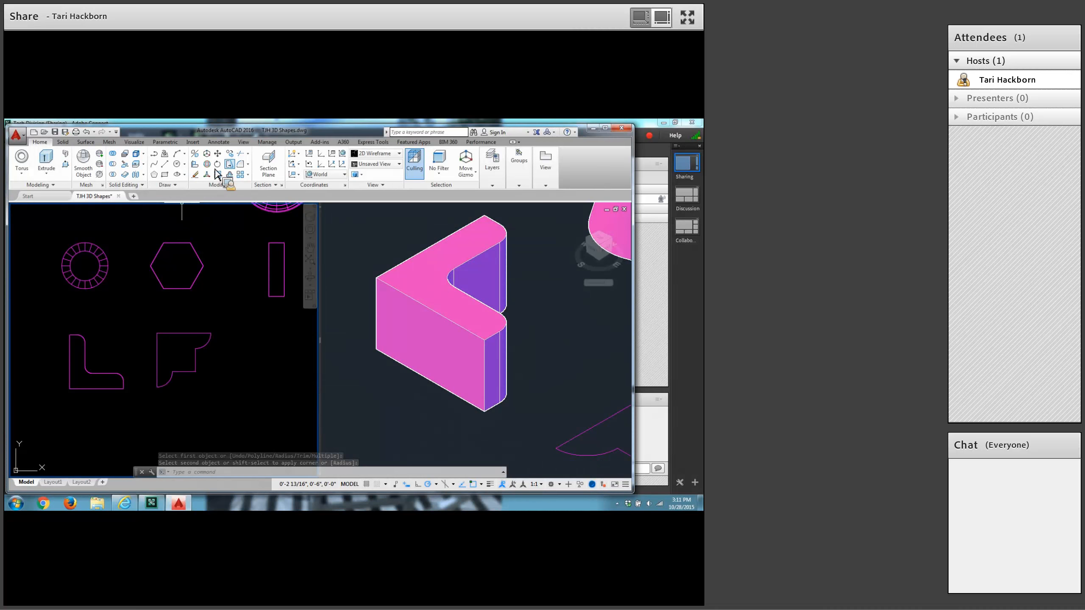
Fillet the middle stepped corner of the angled profile with a 3/8 radius.
{"action": "left_click", "coordinate": [243, 165]}
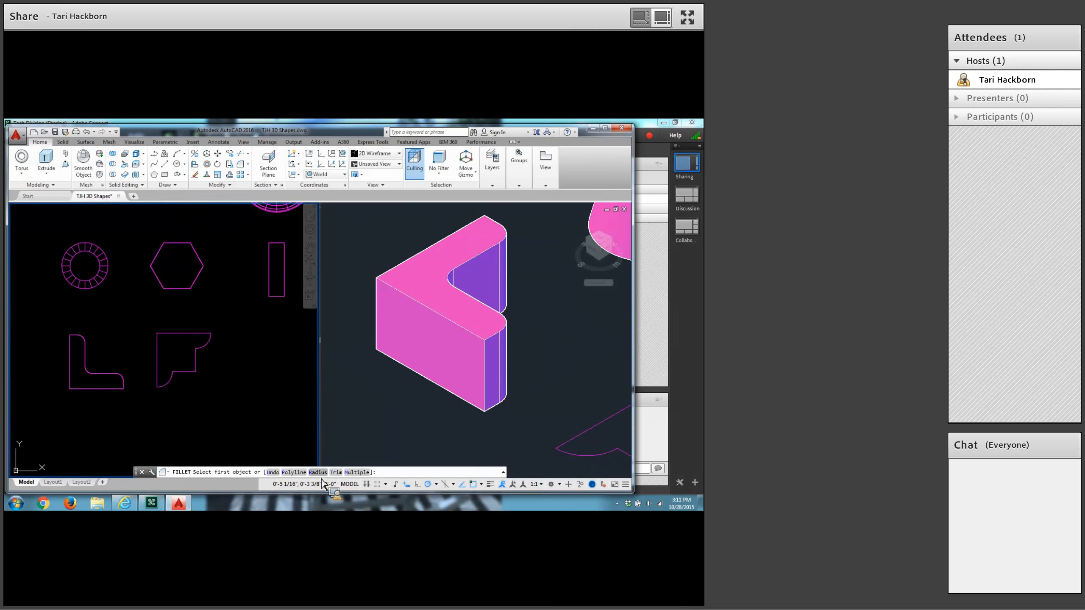
{"action": "left_click", "coordinate": [317, 472]}
{"action": "type", "text": "3"}
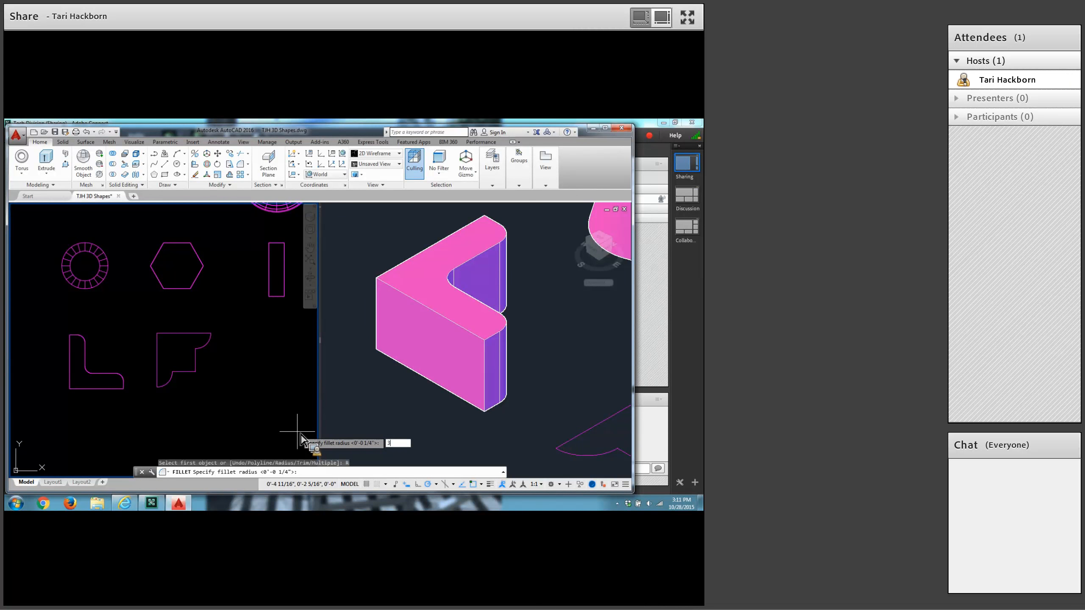
{"action": "type", "text": "/8"}
{"action": "key", "text": "Return"}
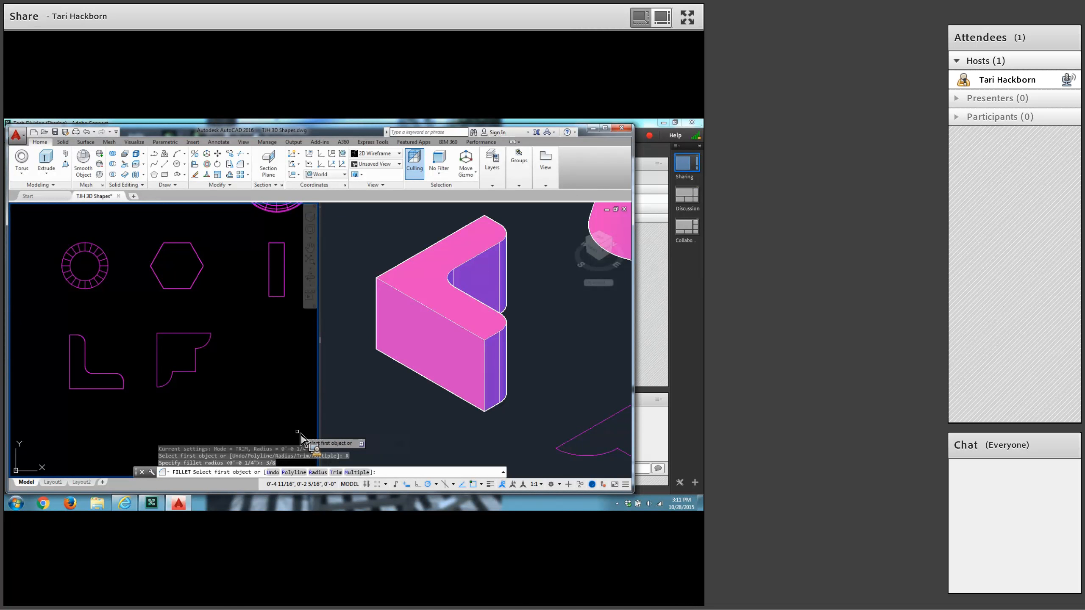
{"action": "left_click", "coordinate": [194, 363]}
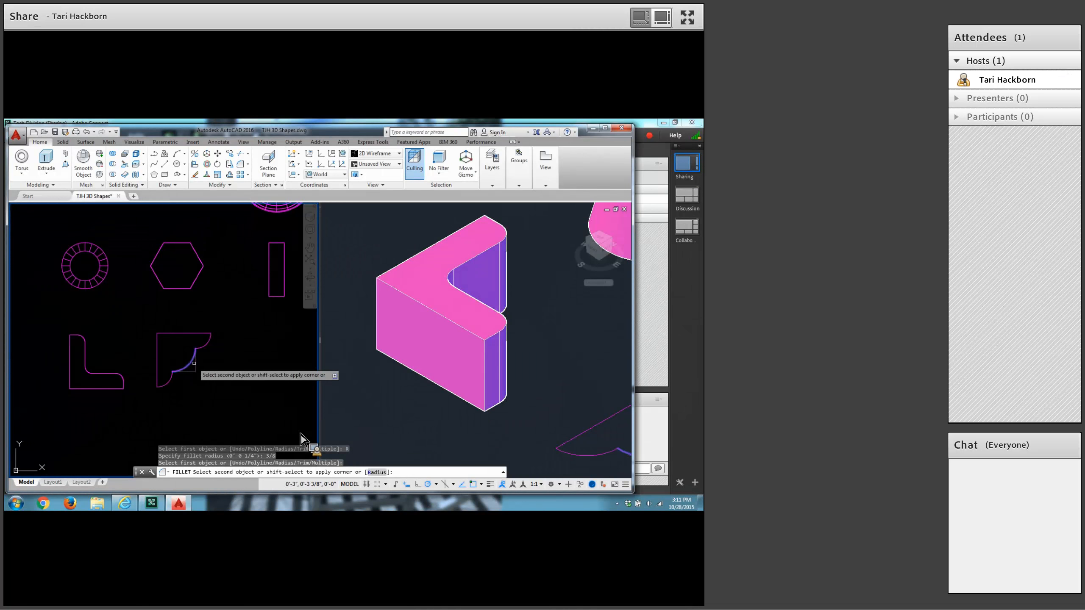
{"action": "left_click", "coordinate": [196, 363]}
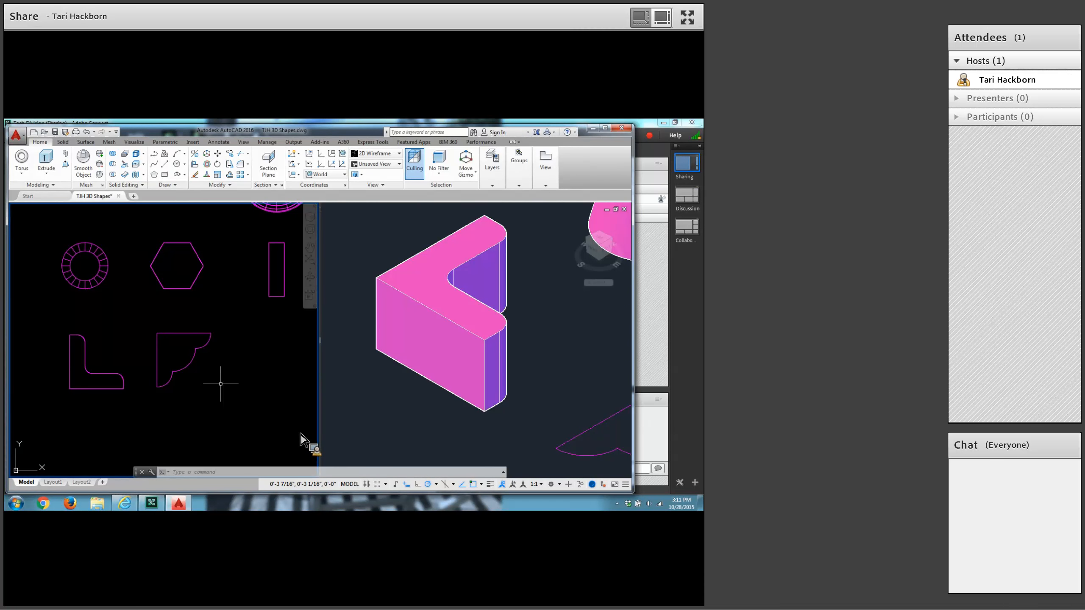
Convert the closed scalloped profile beside the L shape into a region.
{"action": "left_click", "coordinate": [182, 188]}
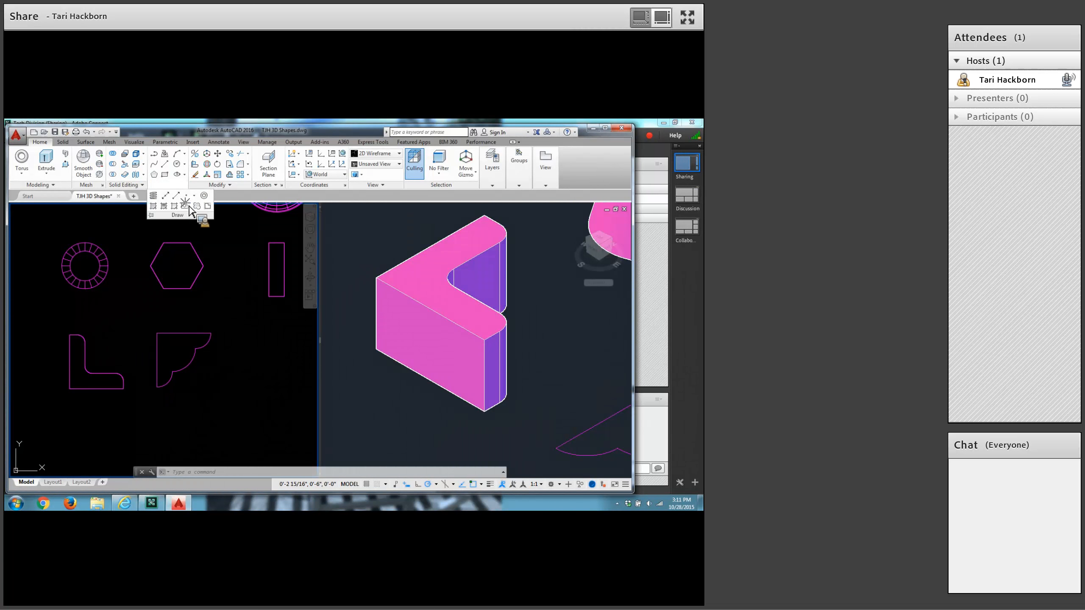
{"action": "left_click", "coordinate": [184, 206]}
{"action": "left_click", "coordinate": [137, 314]}
{"action": "left_click", "coordinate": [244, 413]}
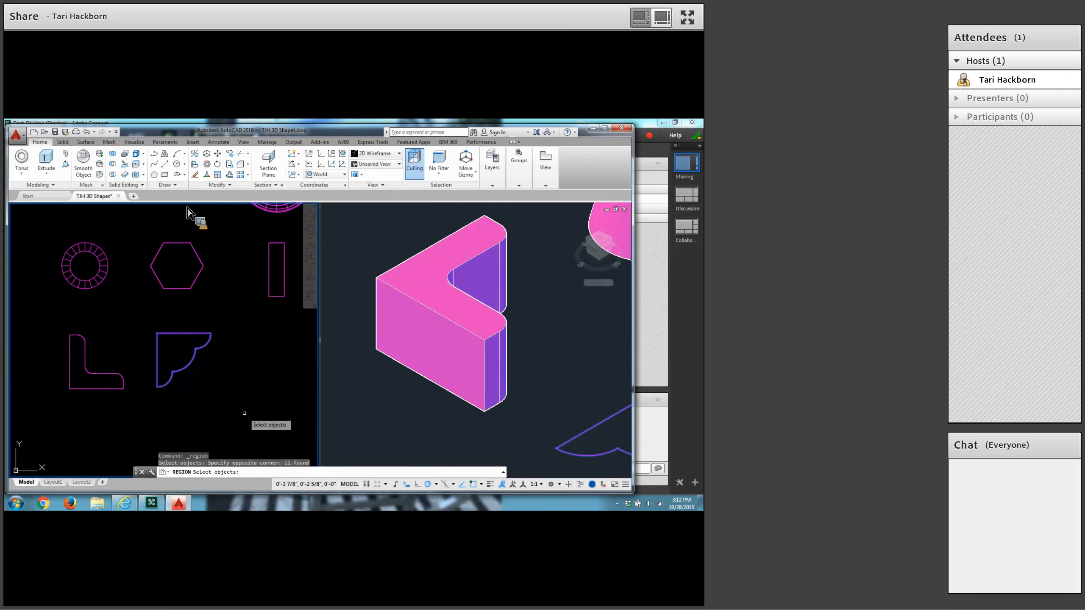
{"action": "key", "text": "Return"}
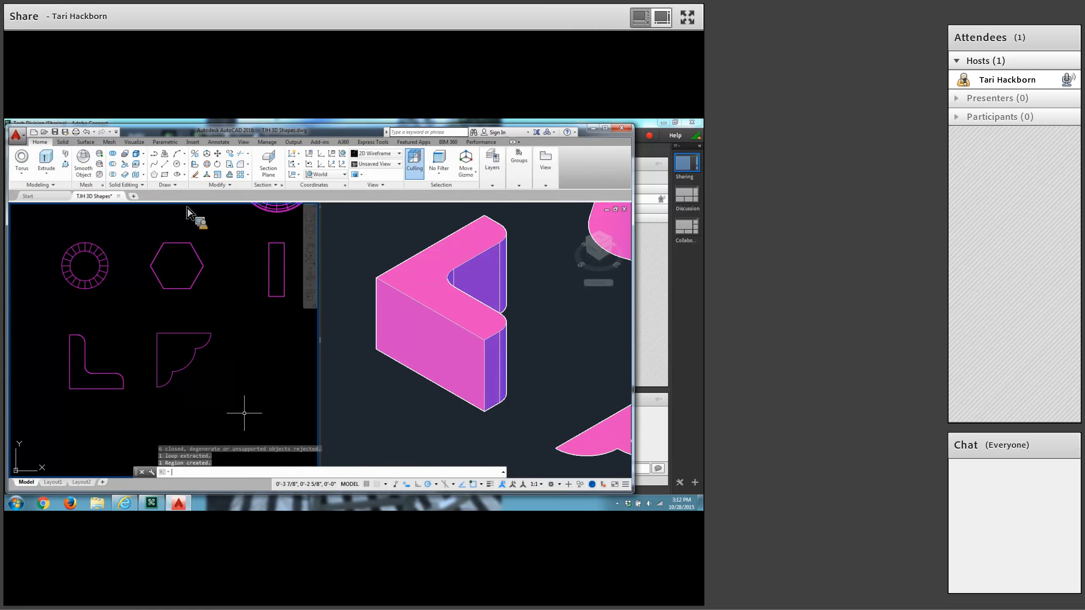
In the isometric Conceptual viewport, presspull the scalloped region to a height of 1/2, and save the drawing.
{"action": "scroll", "coordinate": [318, 425], "scroll_direction": "down", "scroll_amount": 2}
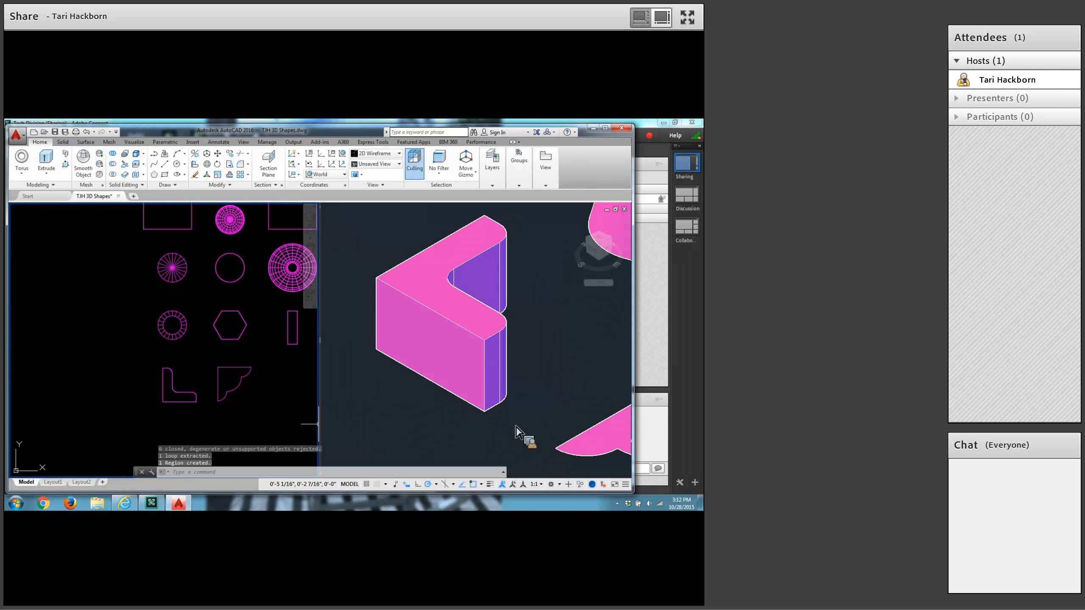
{"action": "scroll", "coordinate": [515, 426], "scroll_direction": "down", "scroll_amount": 2}
{"action": "left_click", "coordinate": [508, 409]}
{"action": "middle_click_drag", "start_coordinate": [509, 409], "coordinate": [348, 347]}
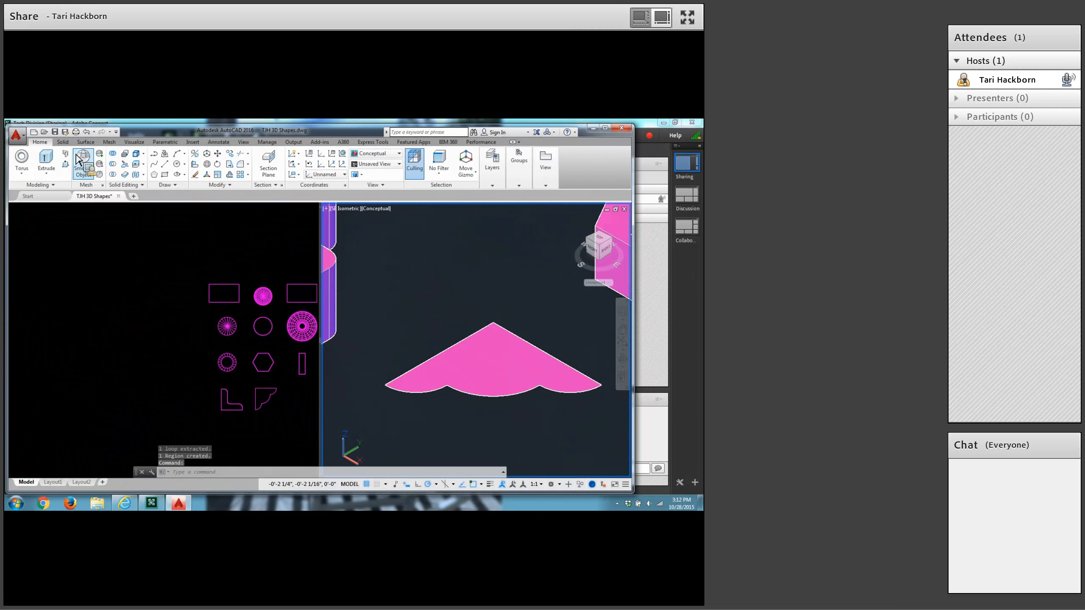
{"action": "left_click", "coordinate": [69, 167]}
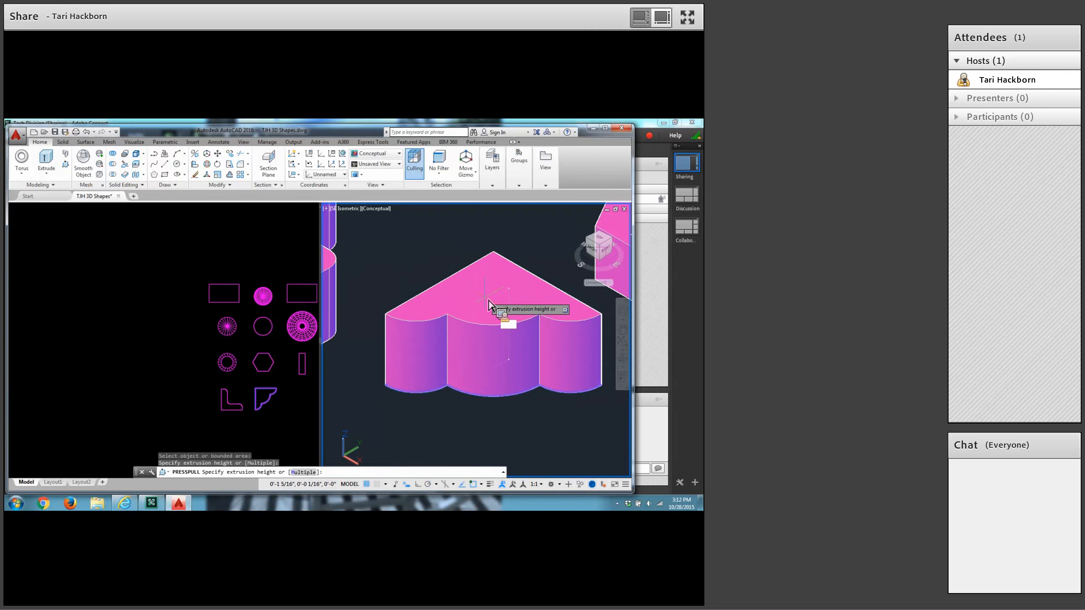
{"action": "type", "text": "1/2"}
{"action": "key", "text": "Return"}
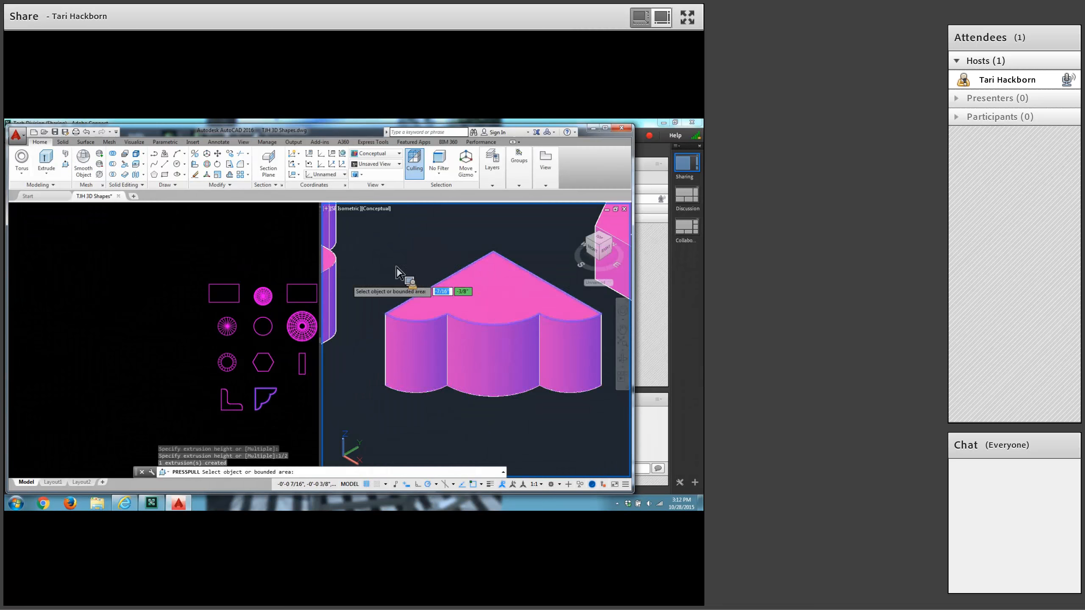
{"action": "left_click", "coordinate": [56, 132]}
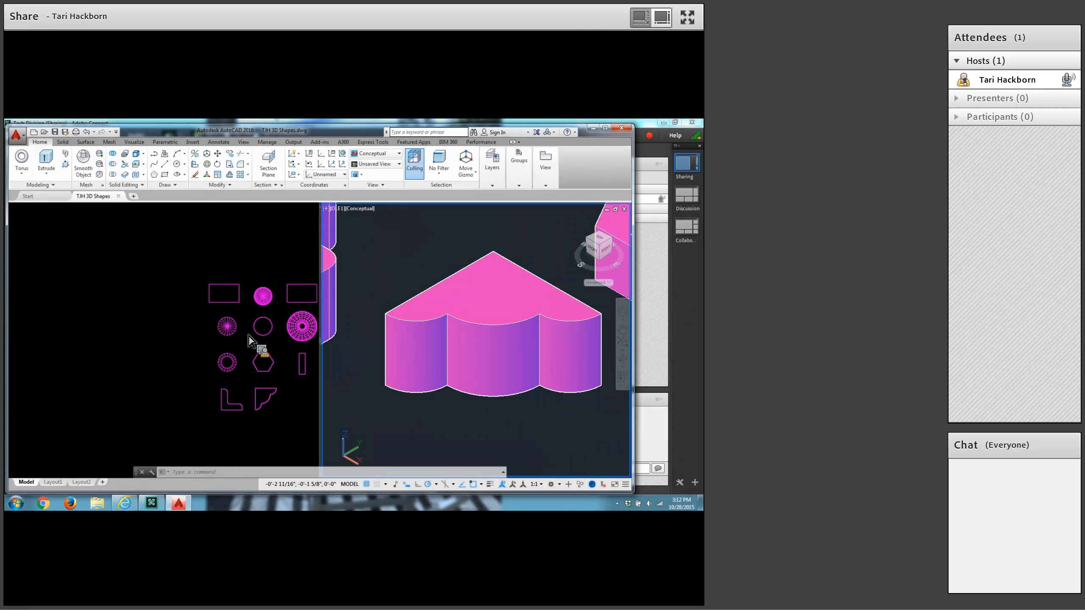
In the 2D wireframe viewport, draw a circle centred at 6.25,7.75 with a radius of .5.
{"action": "left_click", "coordinate": [141, 336]}
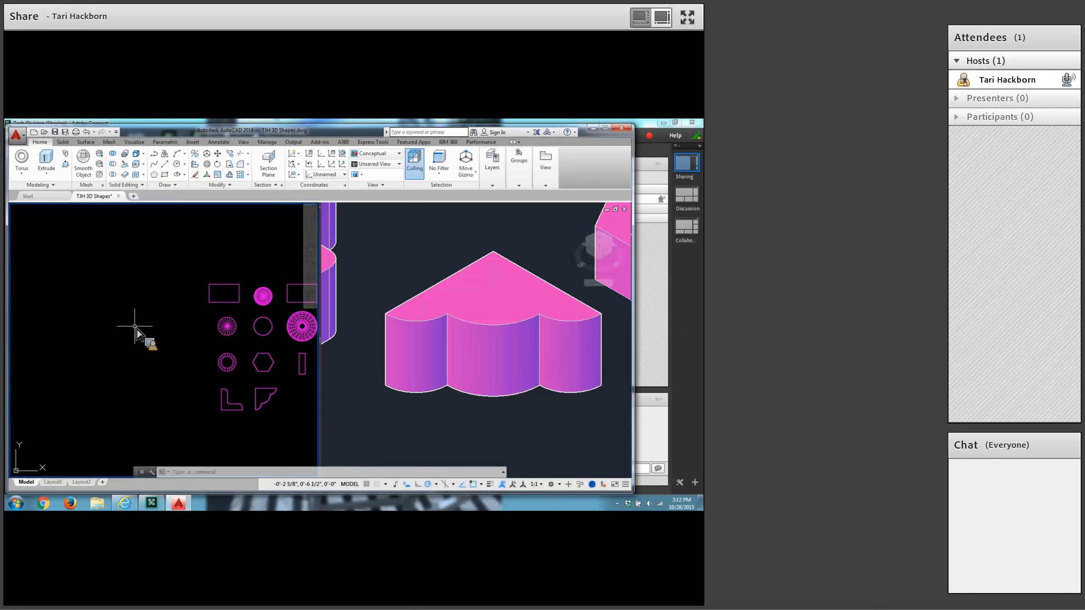
{"action": "middle_click_drag", "start_coordinate": [183, 333], "coordinate": [116, 334]}
{"action": "scroll", "coordinate": [188, 329], "scroll_direction": "up", "scroll_amount": 4}
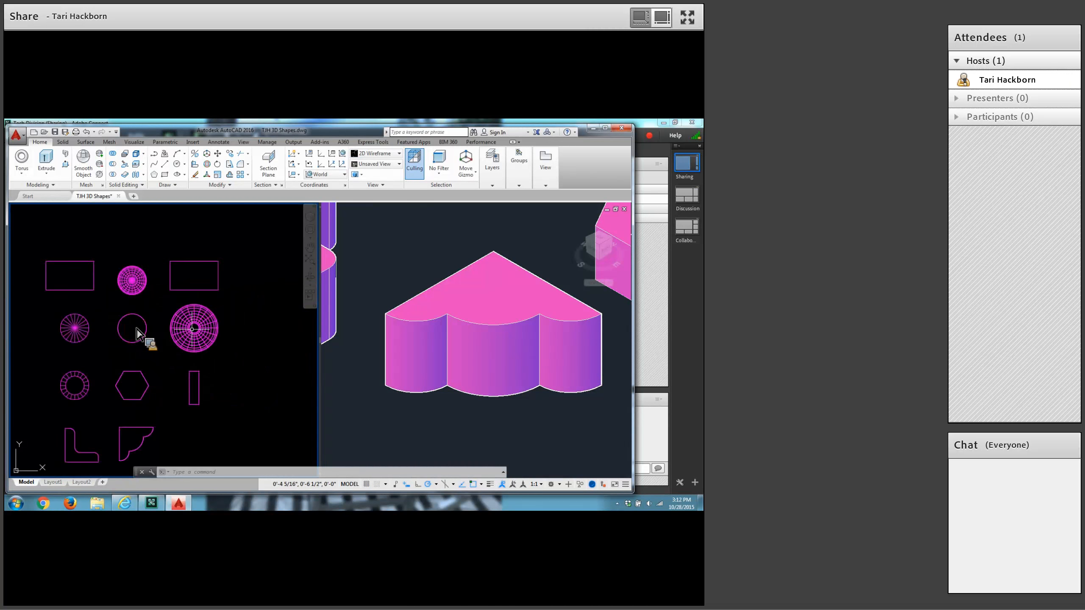
{"action": "middle_click_drag", "start_coordinate": [192, 329], "coordinate": [123, 377]}
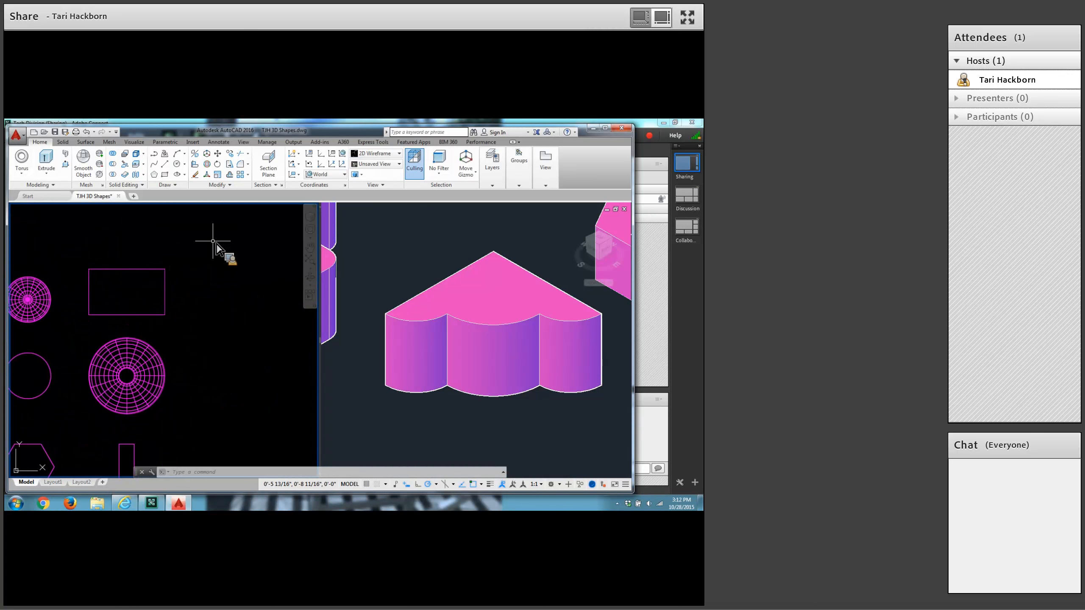
{"action": "type", "text": "c"}
{"action": "key", "text": "Return"}
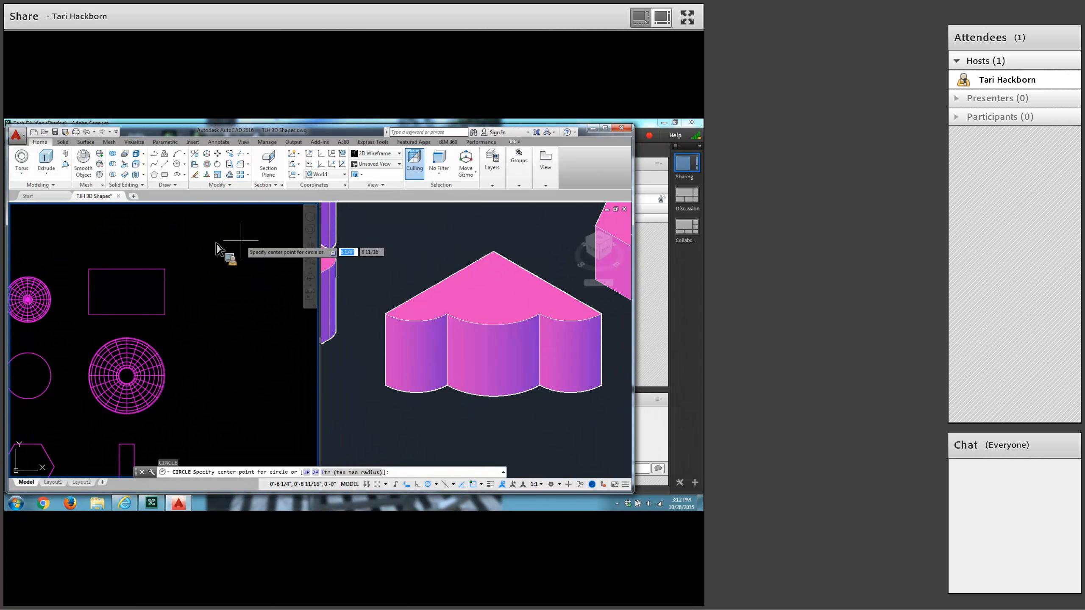
{"action": "type", "text": "6.25"}
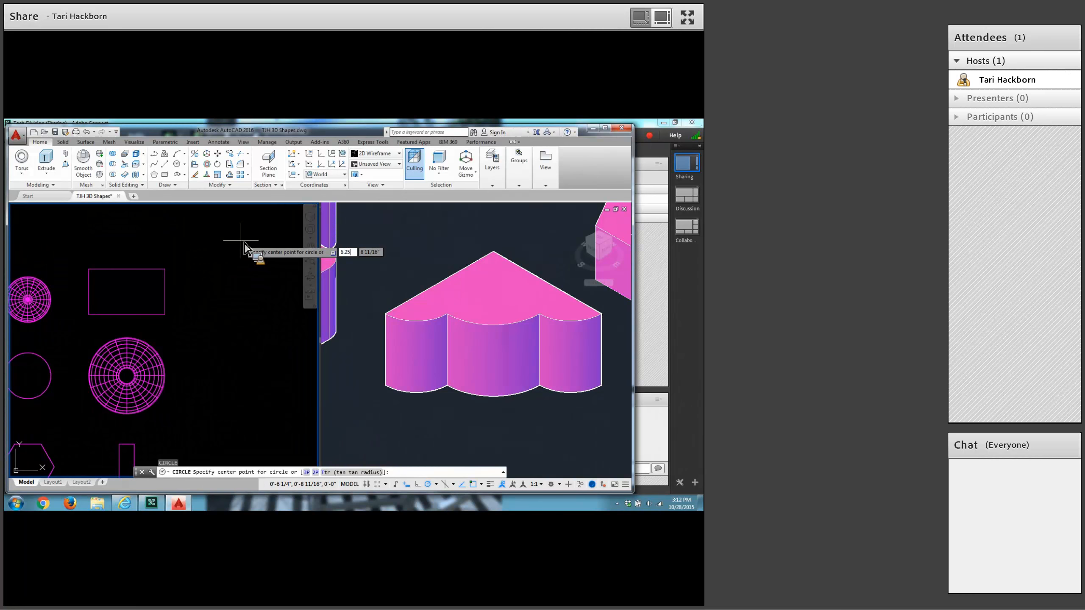
{"action": "key", "text": "Tab"}
{"action": "type", "text": "7.7"}
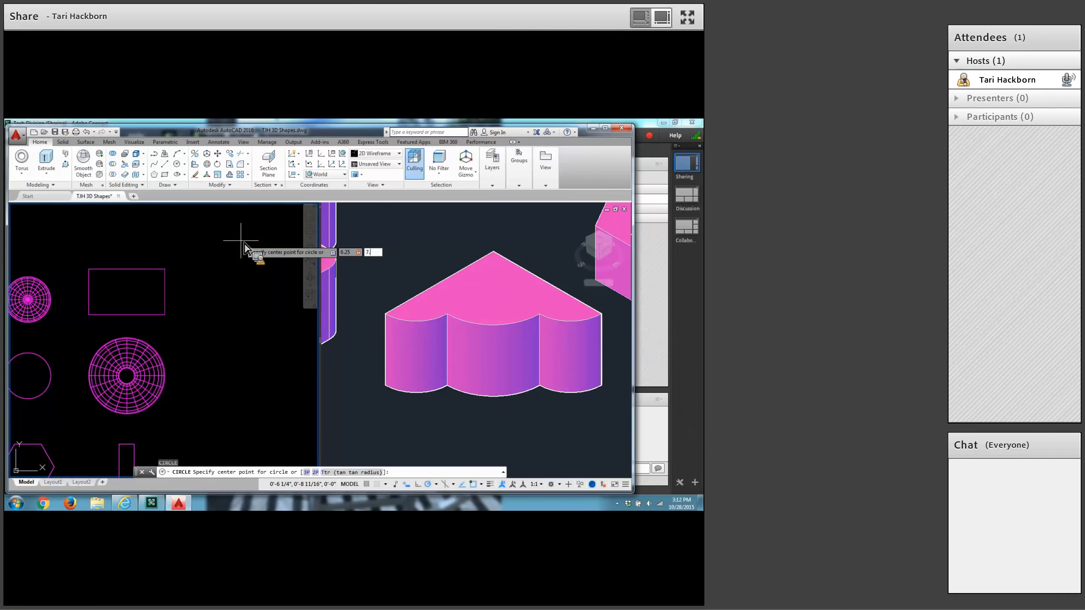
{"action": "key", "text": "Return"}
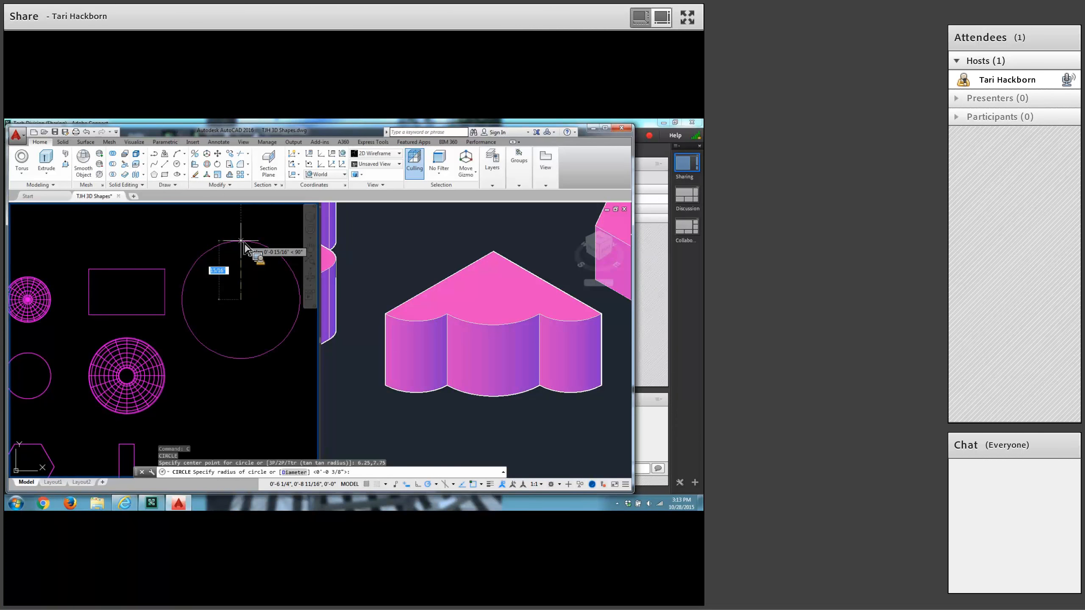
{"action": "key", "text": "BackSpace"}
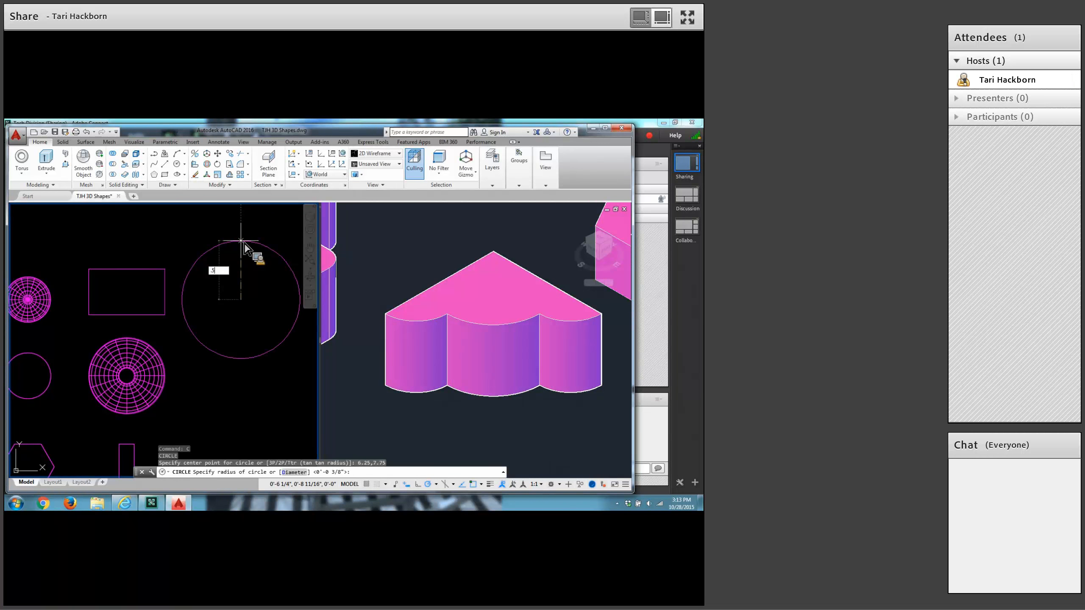
{"action": "key", "text": "Return"}
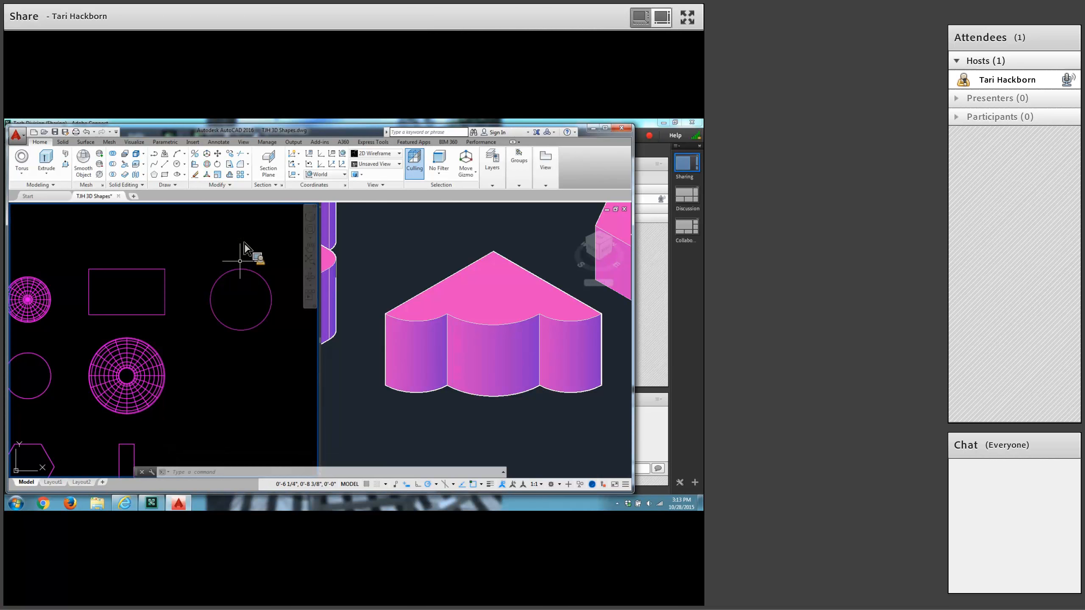
{"action": "mouse_move", "coordinate": [242, 269]}
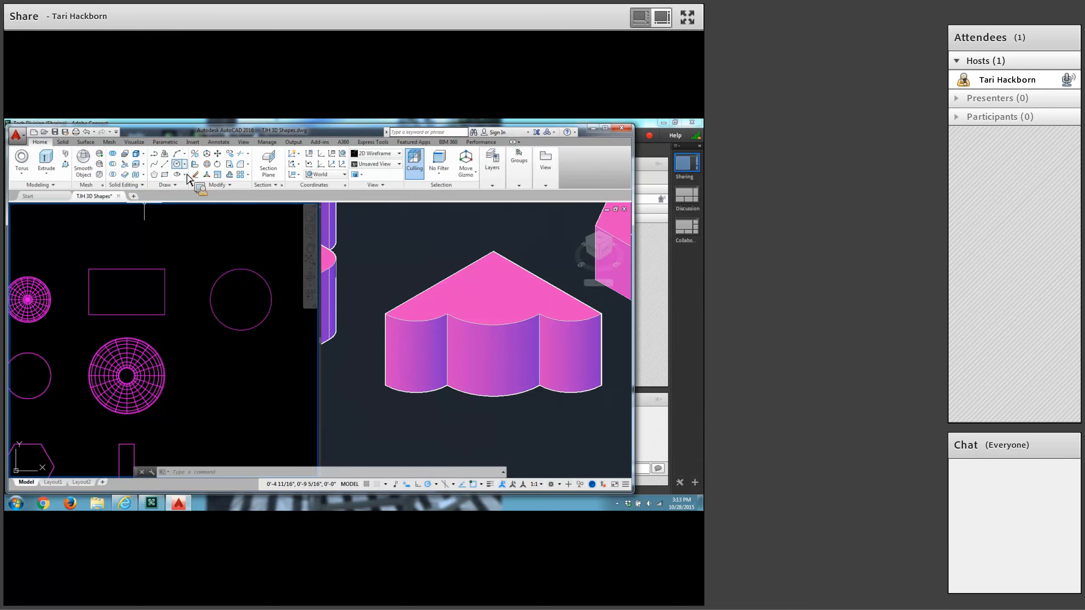
Draw a circle with a radius of 1/8 centred on the top quadrant of the large circle.
{"action": "left_click", "coordinate": [178, 164]}
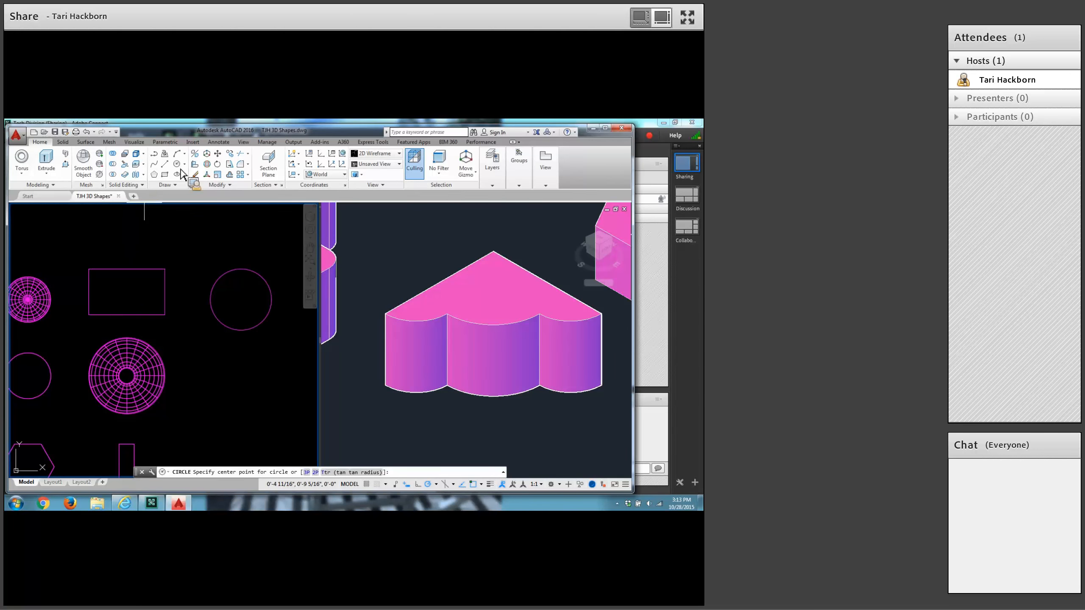
{"action": "right_click", "coordinate": [191, 238], "text": "shift"}
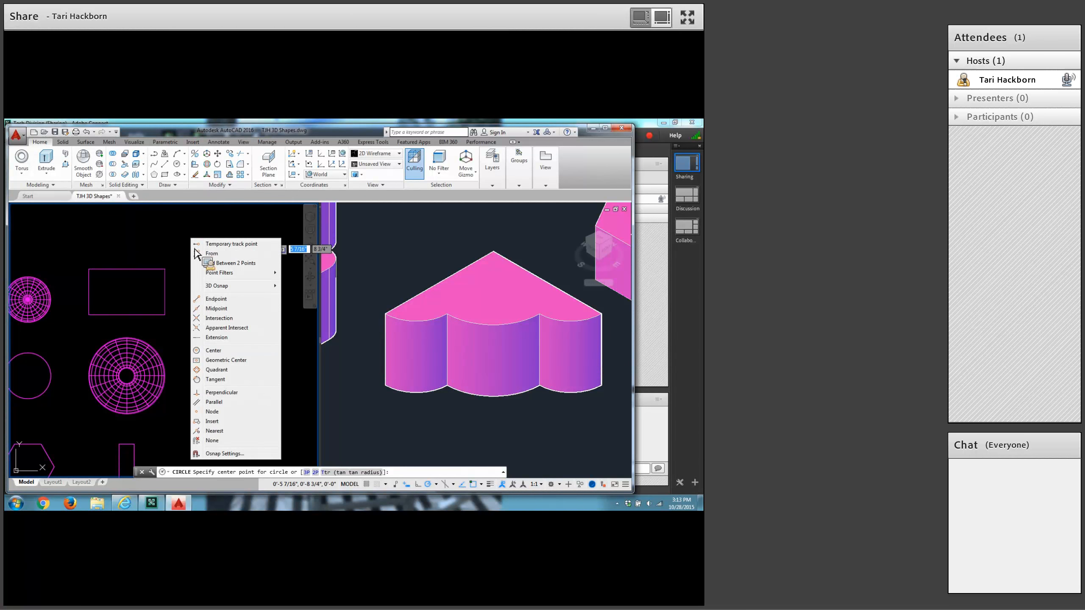
{"action": "left_click", "coordinate": [211, 370]}
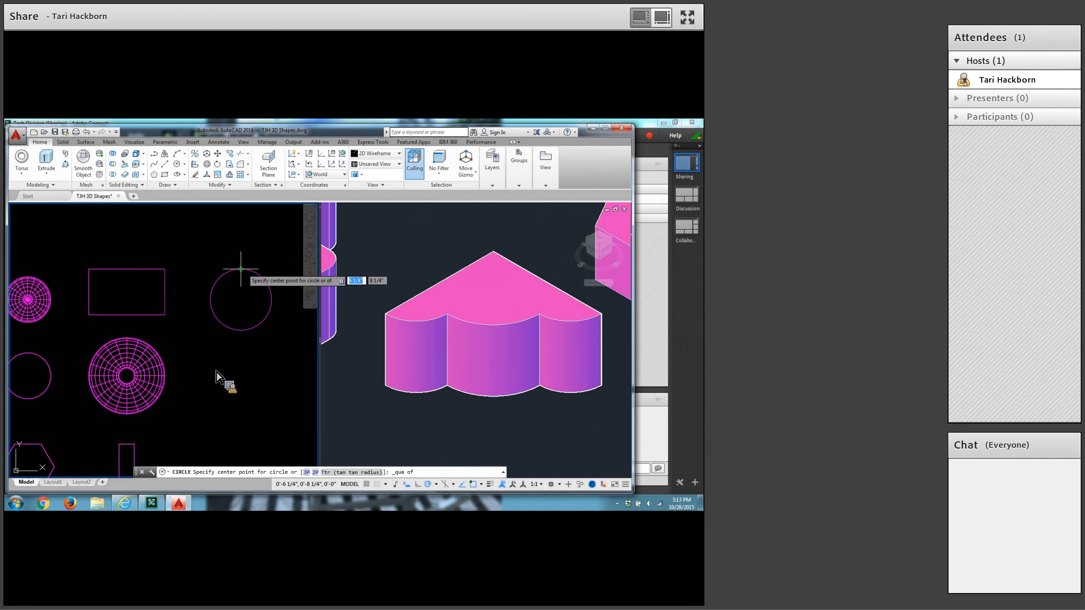
{"action": "left_click", "coordinate": [240, 269]}
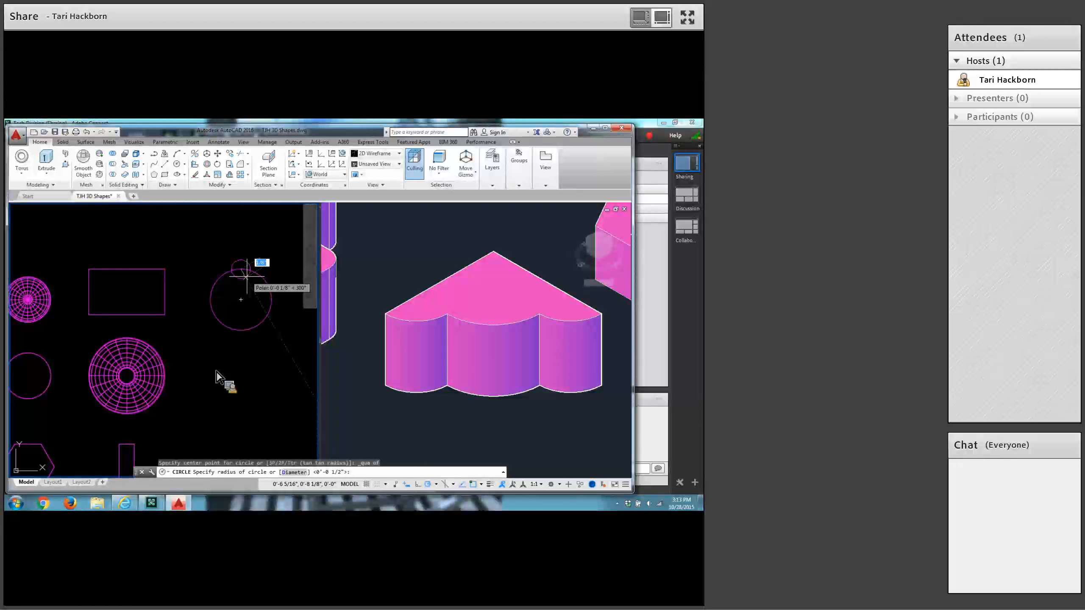
{"action": "type", "text": "1"}
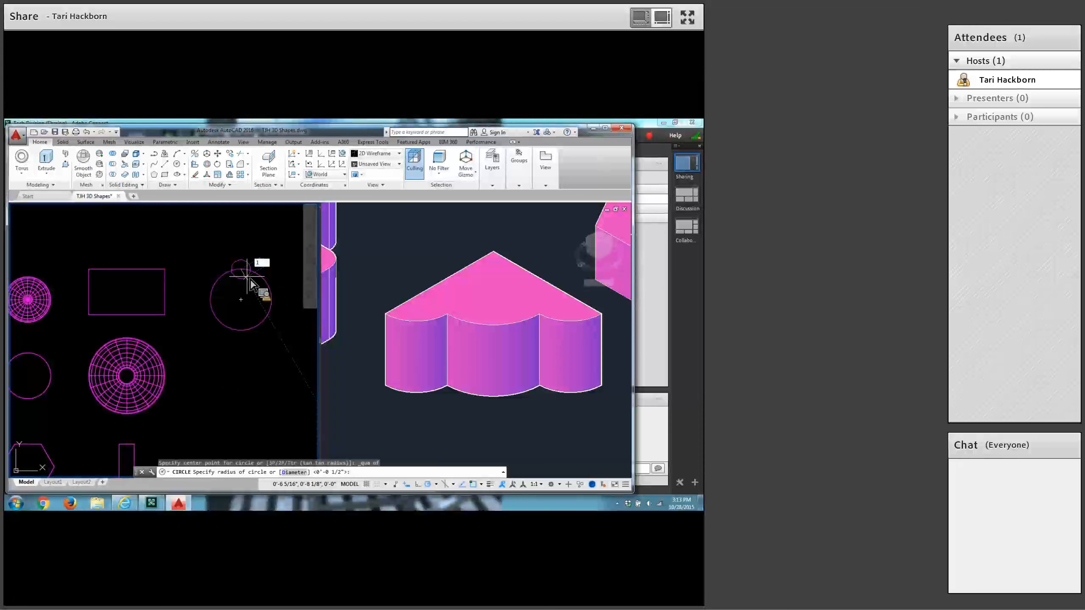
{"action": "key", "text": "Return"}
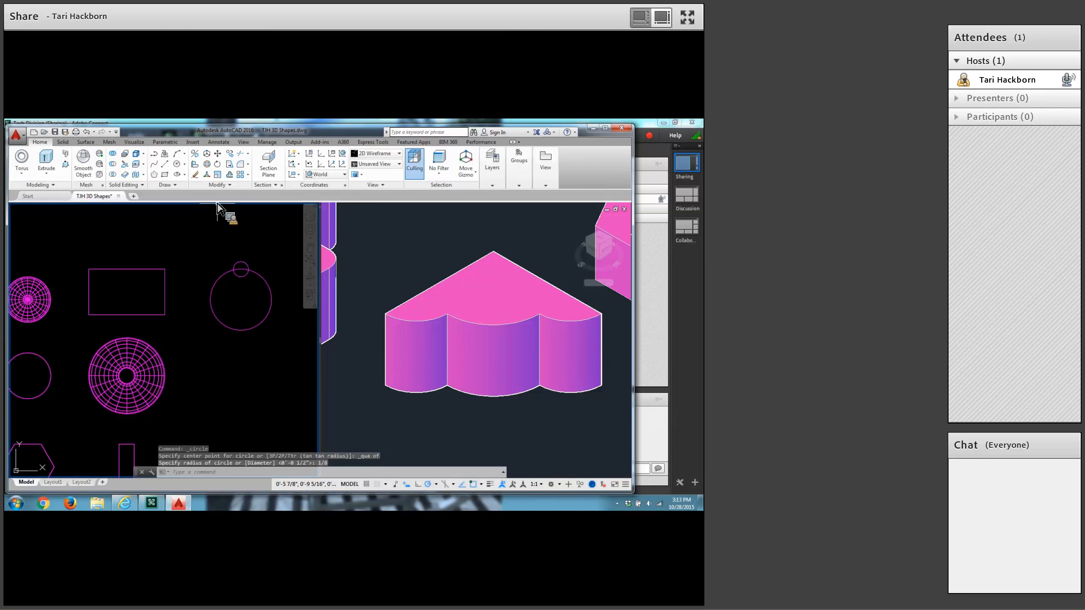
Trim the overlapping arcs where the small and large circles meet, and convert the resulting outline into a region.
{"action": "left_click", "coordinate": [243, 156]}
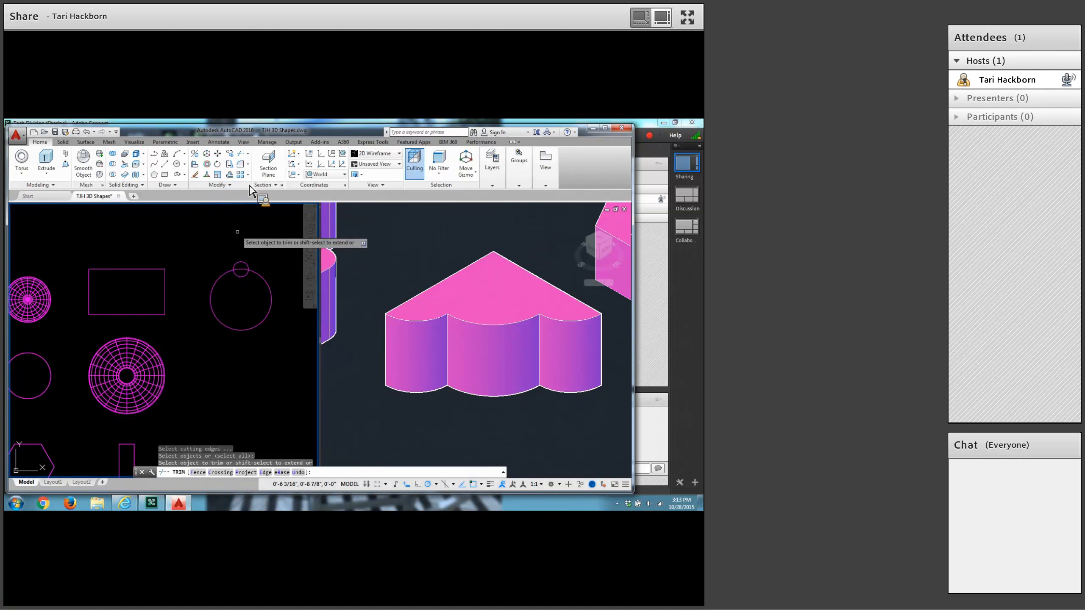
{"action": "left_click", "coordinate": [240, 272]}
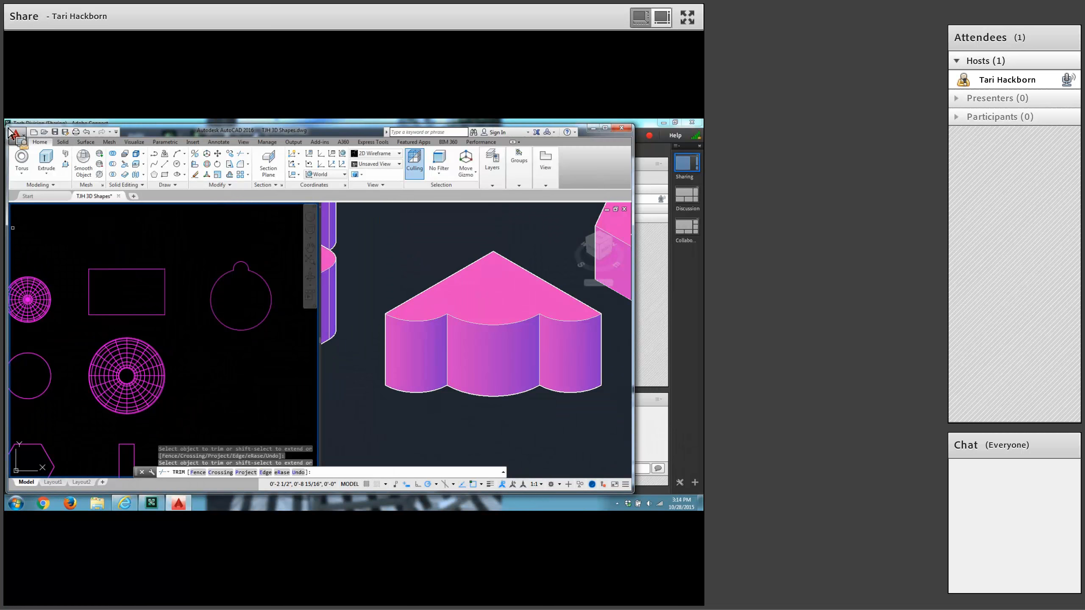
{"action": "left_click", "coordinate": [187, 205]}
{"action": "left_click", "coordinate": [204, 244]}
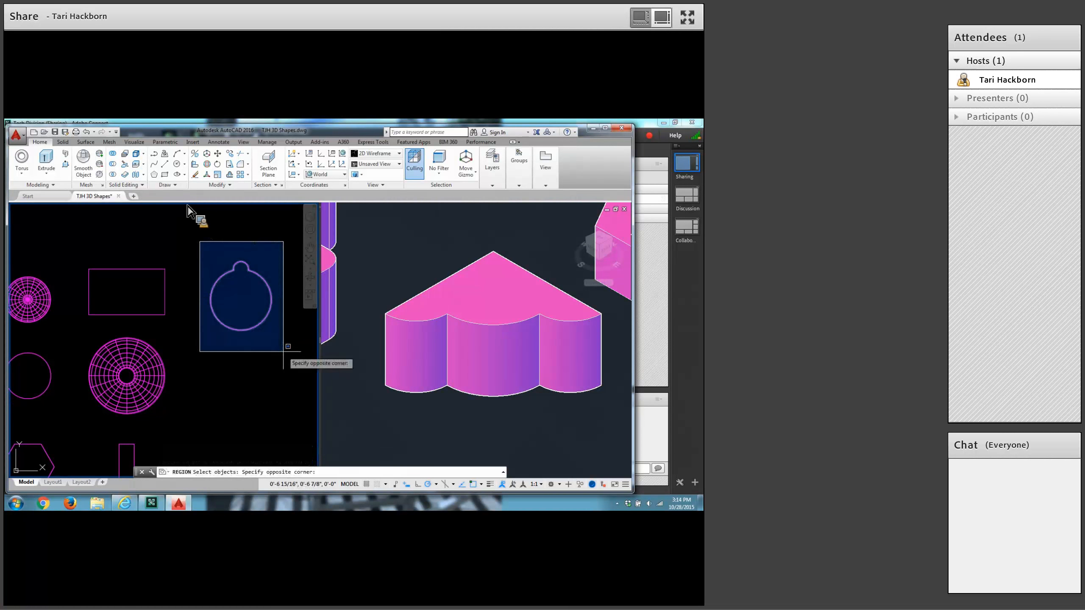
{"action": "left_click", "coordinate": [300, 366]}
{"action": "key", "text": "Return"}
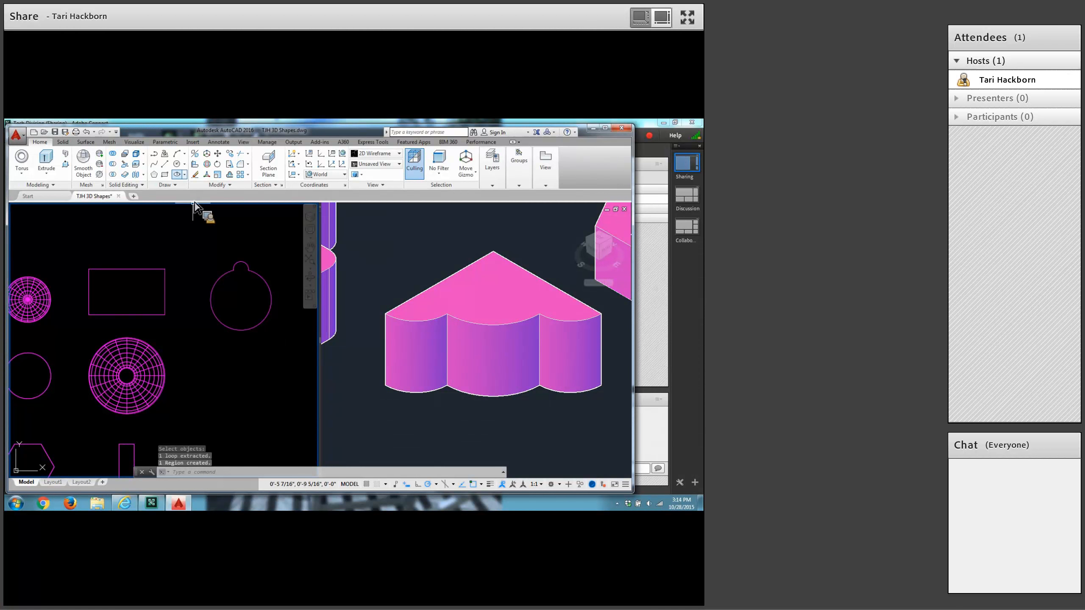
Draw a horizontal line 5/8 long from 6,6.75 below the circle-based region.
{"action": "left_click", "coordinate": [165, 164]}
{"action": "type", "text": "6,6"}
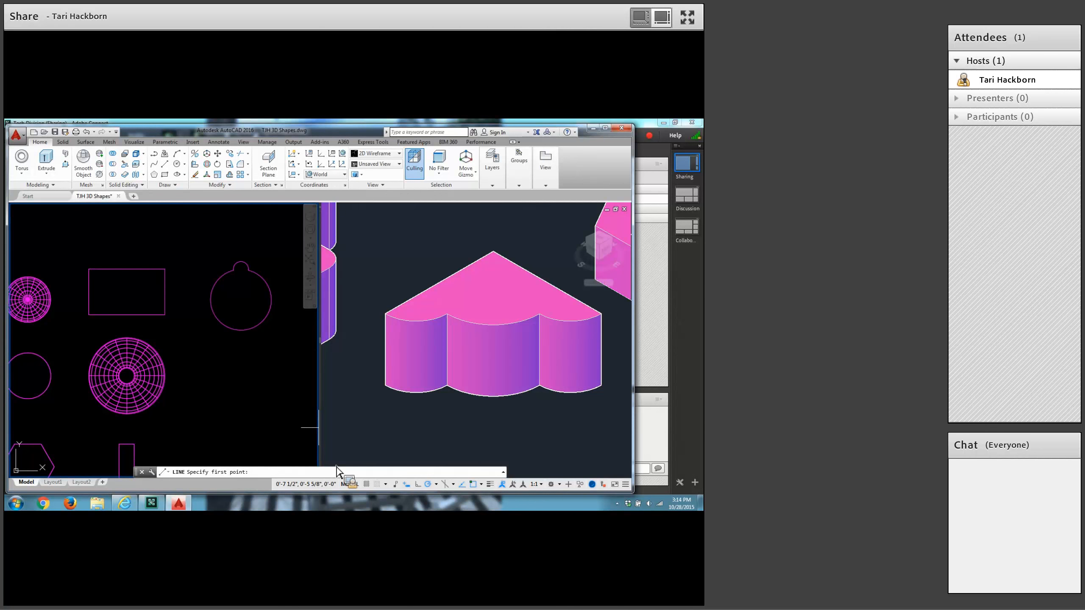
{"action": "type", "text": ".75"}
{"action": "key", "text": "Return"}
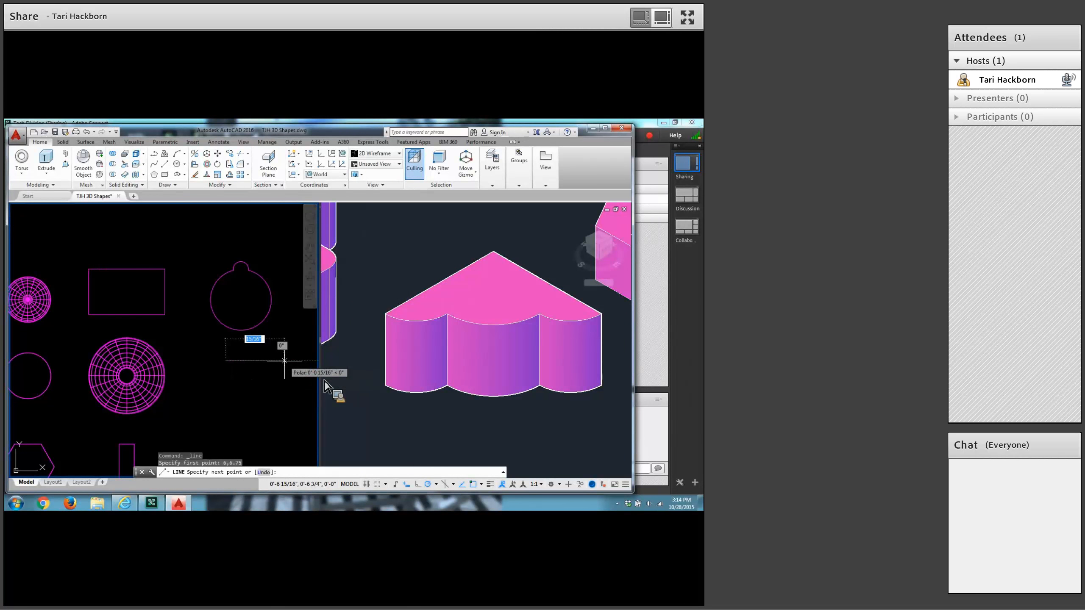
{"action": "type", "text": "5"}
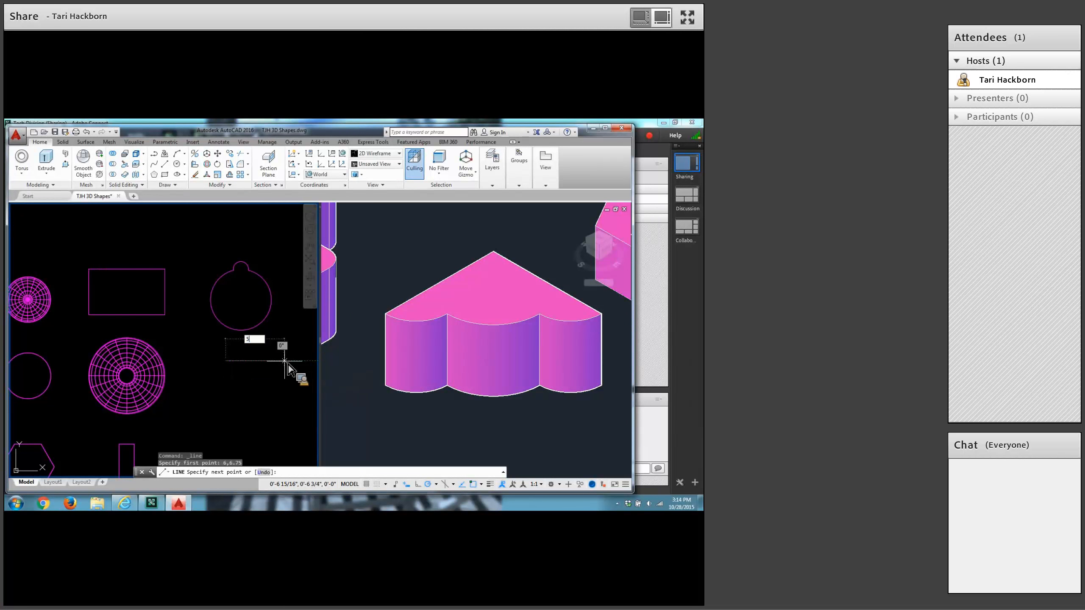
{"action": "type", "text": "/8"}
{"action": "key", "text": "Return"}
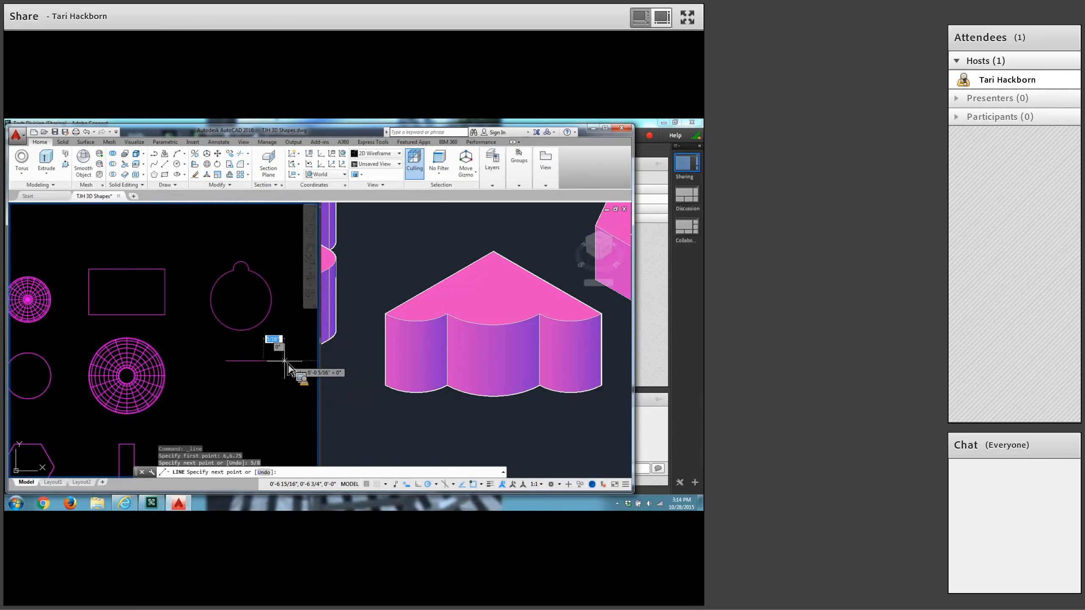
{"action": "key", "text": "Return"}
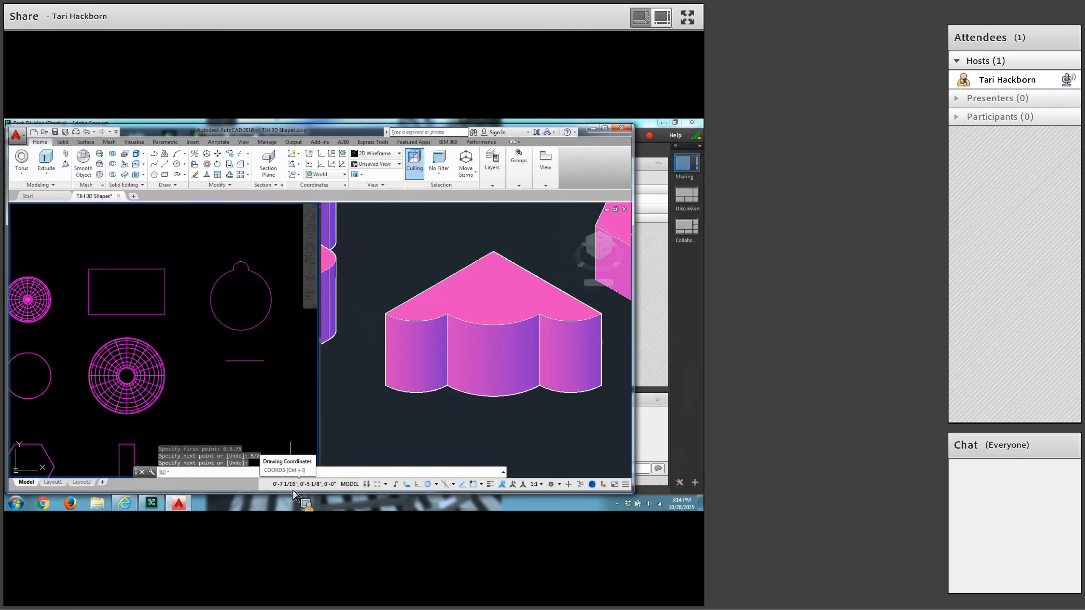
In the isometric Conceptual viewport, revolve the circle-based region 90 degrees as a solid, using the 5/8 line as the axis object.
{"action": "left_click", "coordinate": [487, 413]}
{"action": "scroll", "coordinate": [488, 413], "scroll_direction": "down", "scroll_amount": 8}
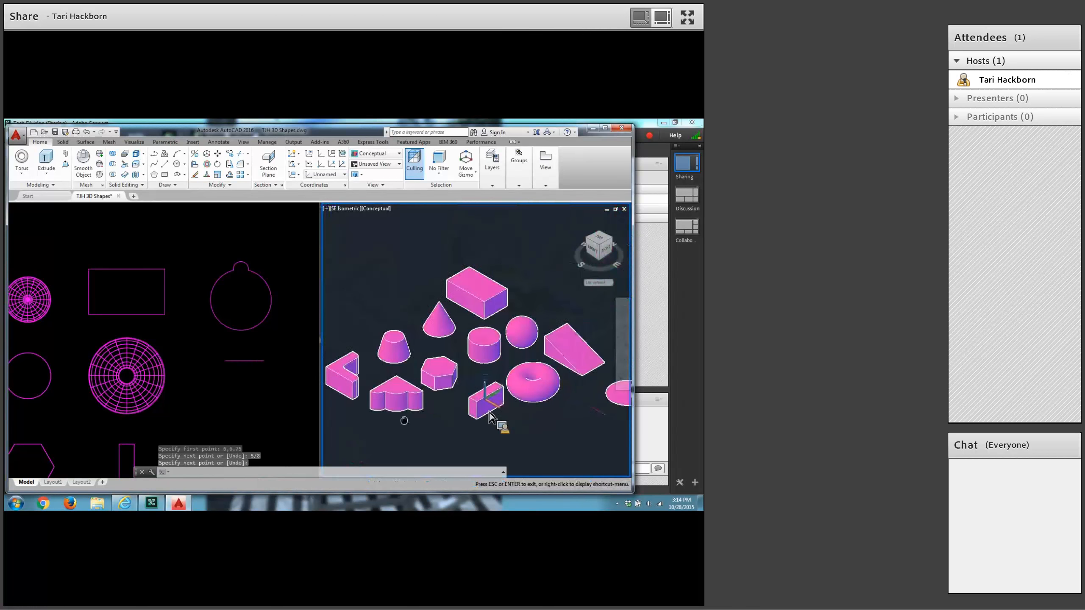
{"action": "key", "text": "Return"}
{"action": "scroll", "coordinate": [488, 413], "scroll_direction": "up", "scroll_amount": 4}
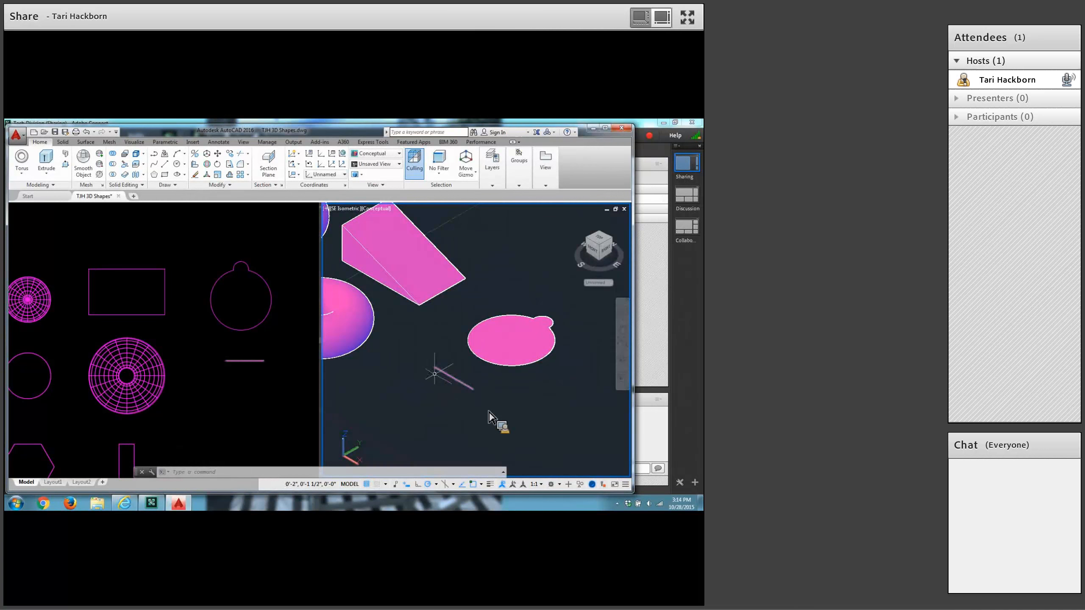
{"action": "left_click", "coordinate": [54, 173]}
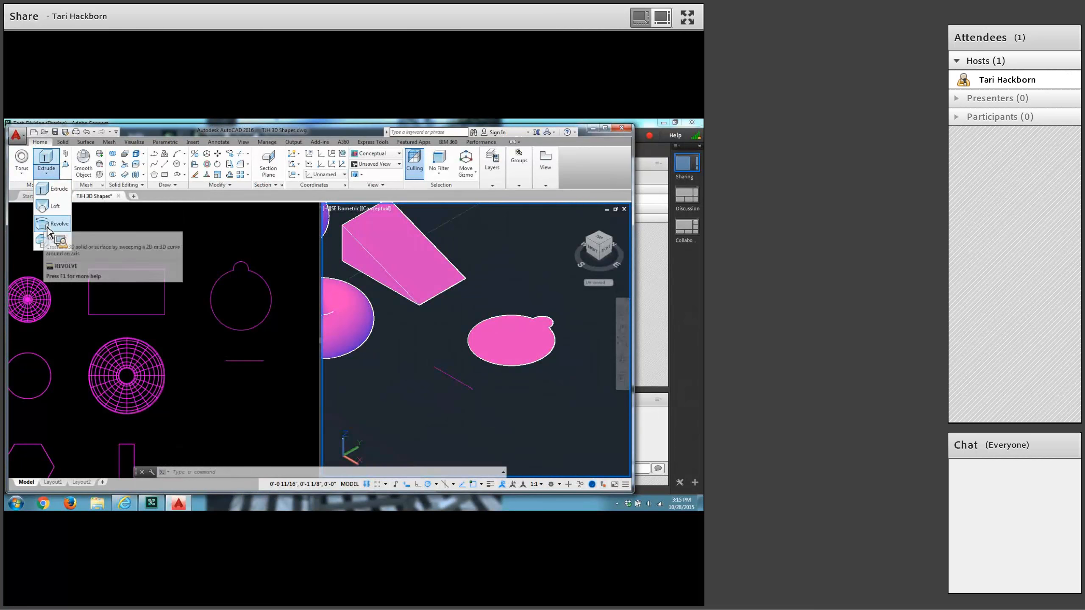
{"action": "left_click", "coordinate": [48, 225]}
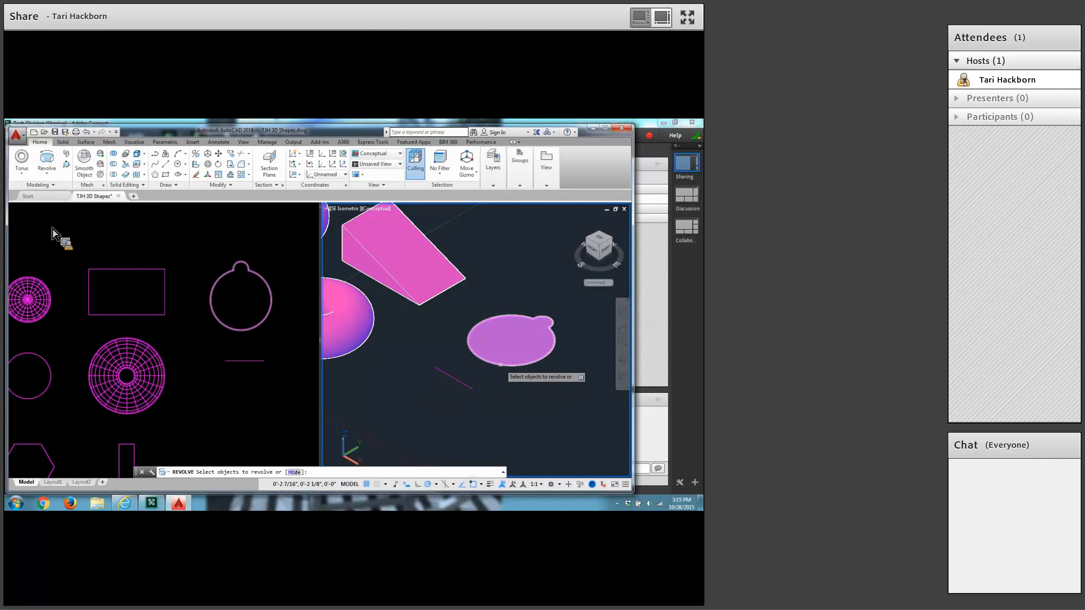
{"action": "left_click", "coordinate": [501, 365]}
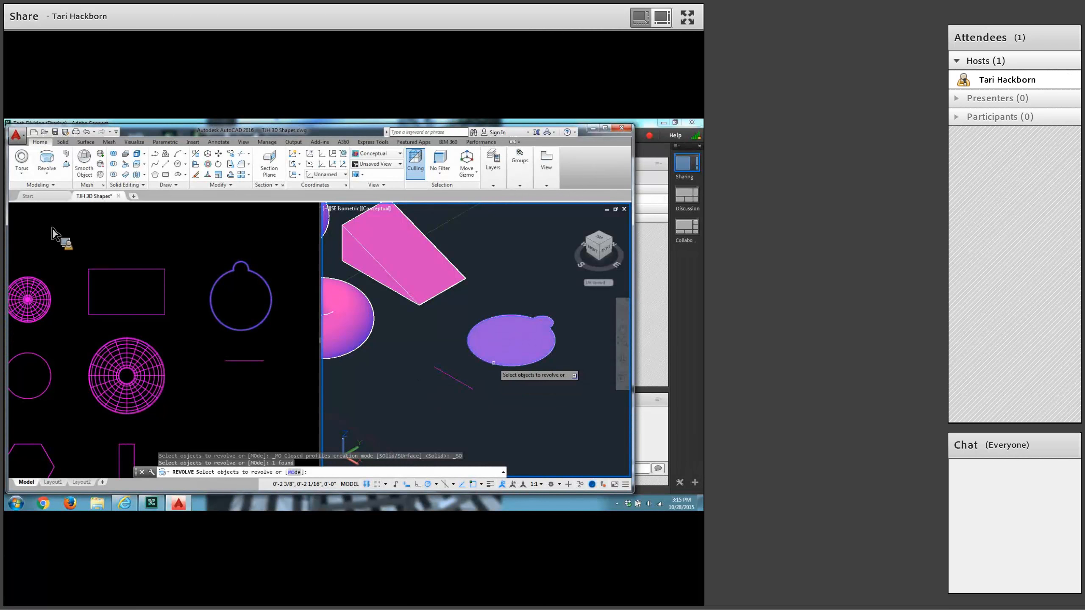
{"action": "key", "text": "Return"}
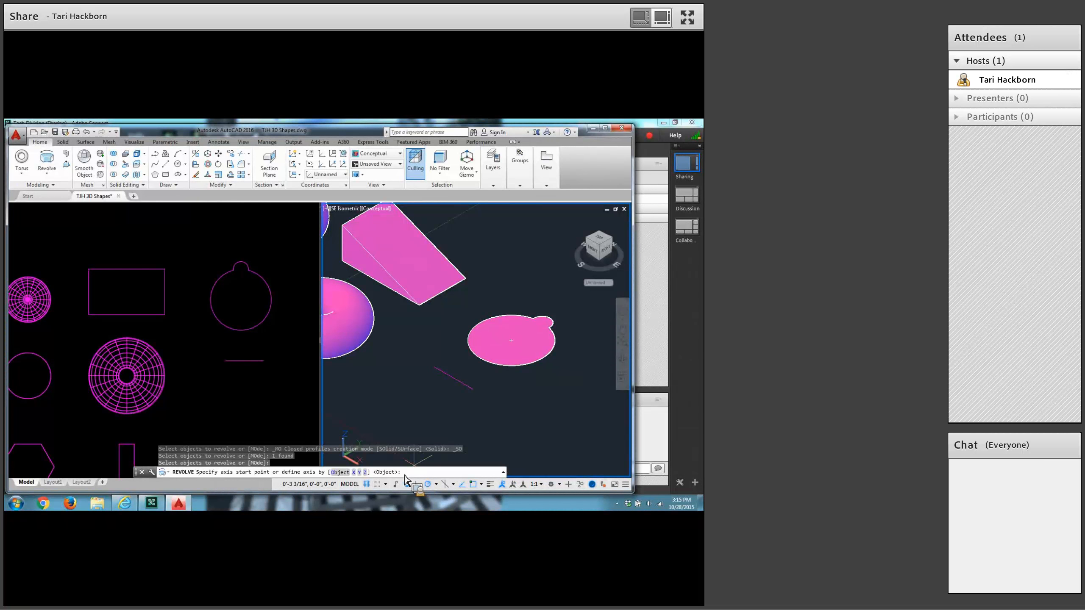
{"action": "key", "text": "Return"}
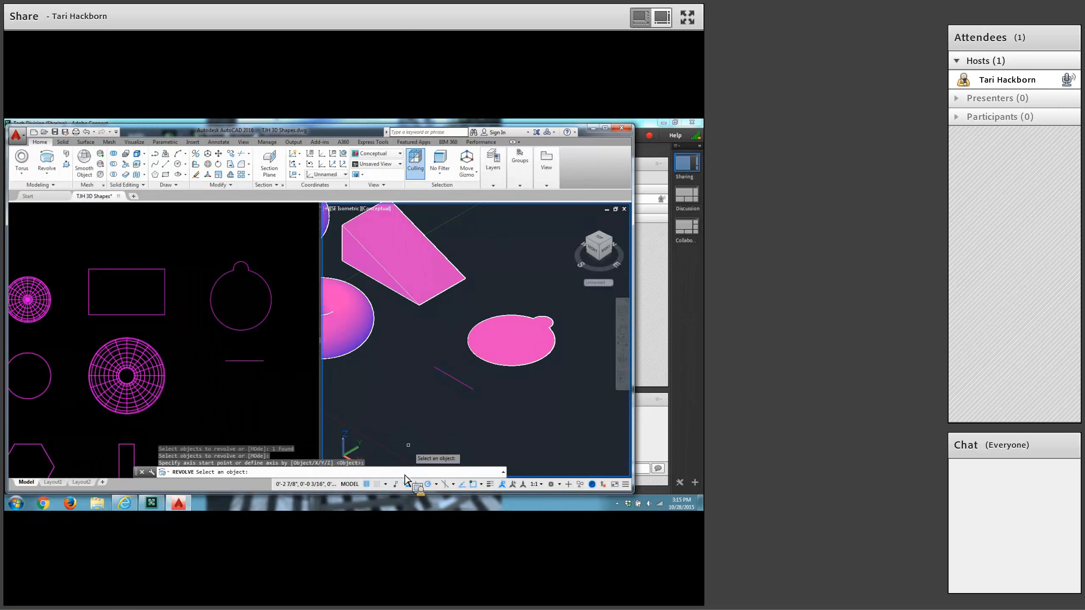
{"action": "left_click", "coordinate": [446, 373]}
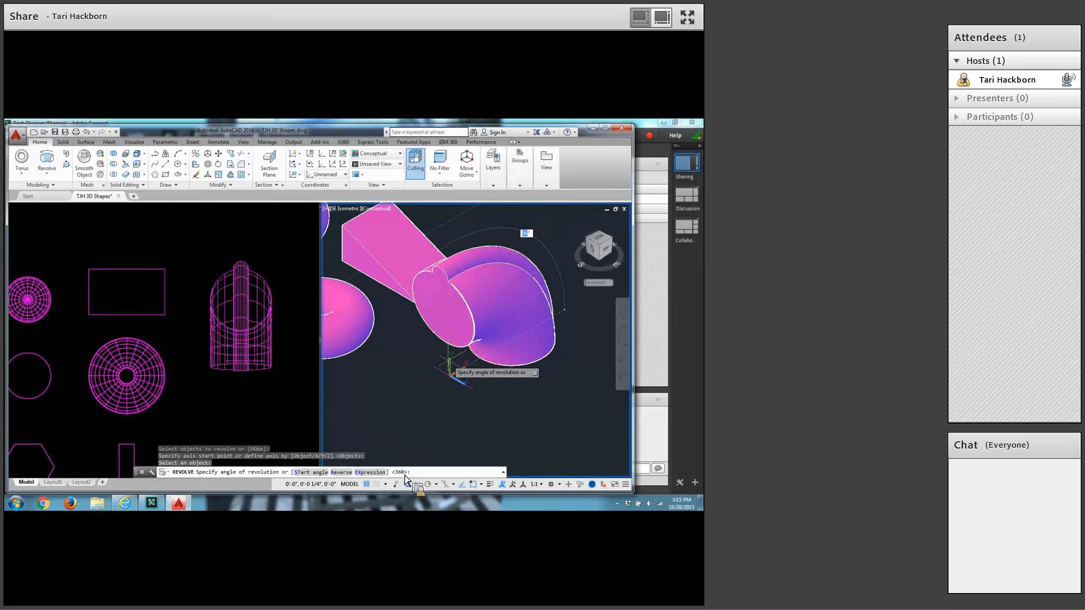
{"action": "type", "text": "90"}
{"action": "key", "text": "Return"}
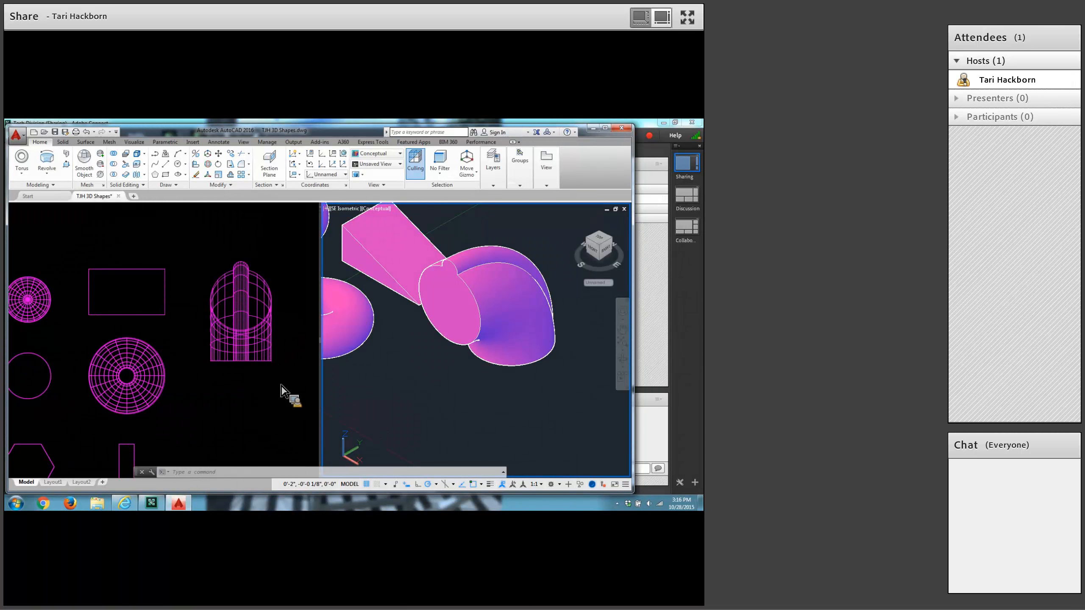
In the 2D wireframe viewport, draw a 7/8 by 7/8 rectangle with its first corner at 7-3/8,7-3/8.
{"action": "left_click", "coordinate": [258, 397]}
{"action": "mouse_move", "coordinate": [259, 397]}
{"action": "middle_mouse_down"}
{"action": "mouse_move", "coordinate": [208, 404]}
{"action": "mouse_move", "coordinate": [167, 393]}
{"action": "middle_mouse_up"}
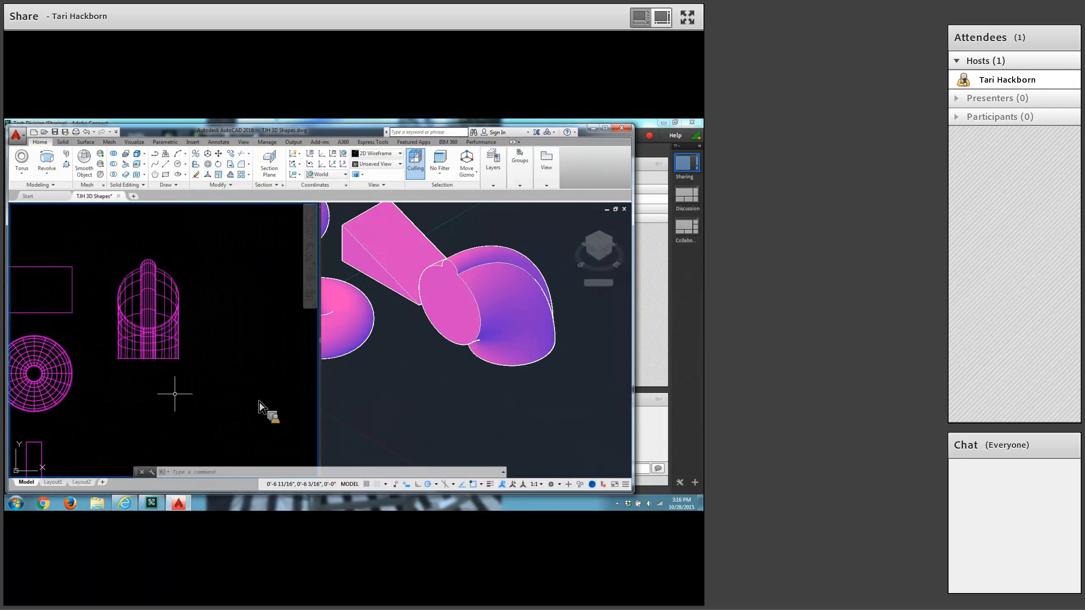
{"action": "left_click", "coordinate": [166, 175]}
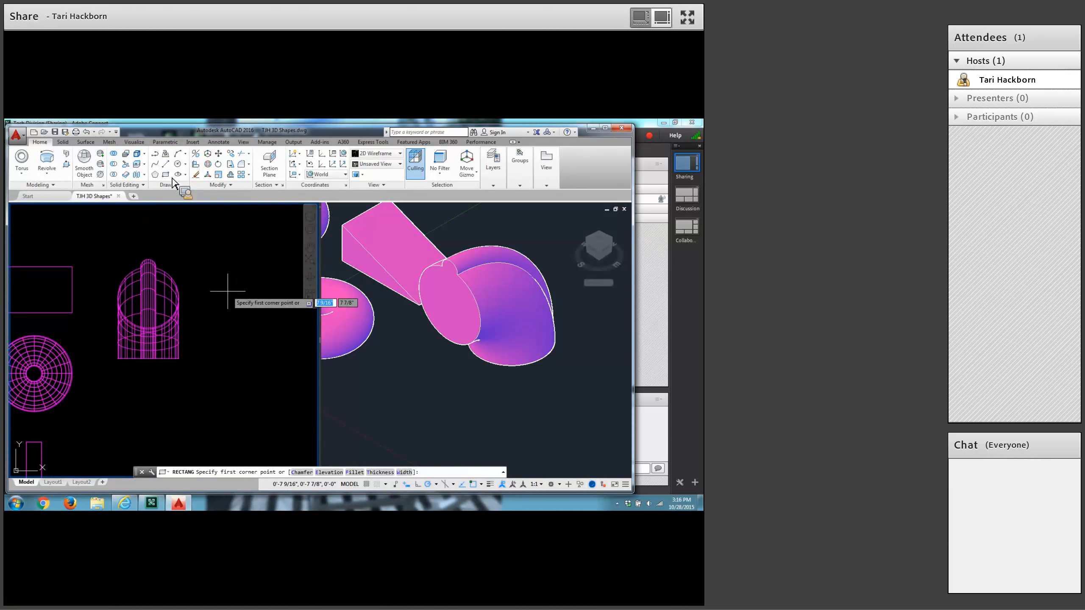
{"action": "type", "text": "7-3/8"}
{"action": "key", "text": "Tab"}
{"action": "type", "text": "7-"}
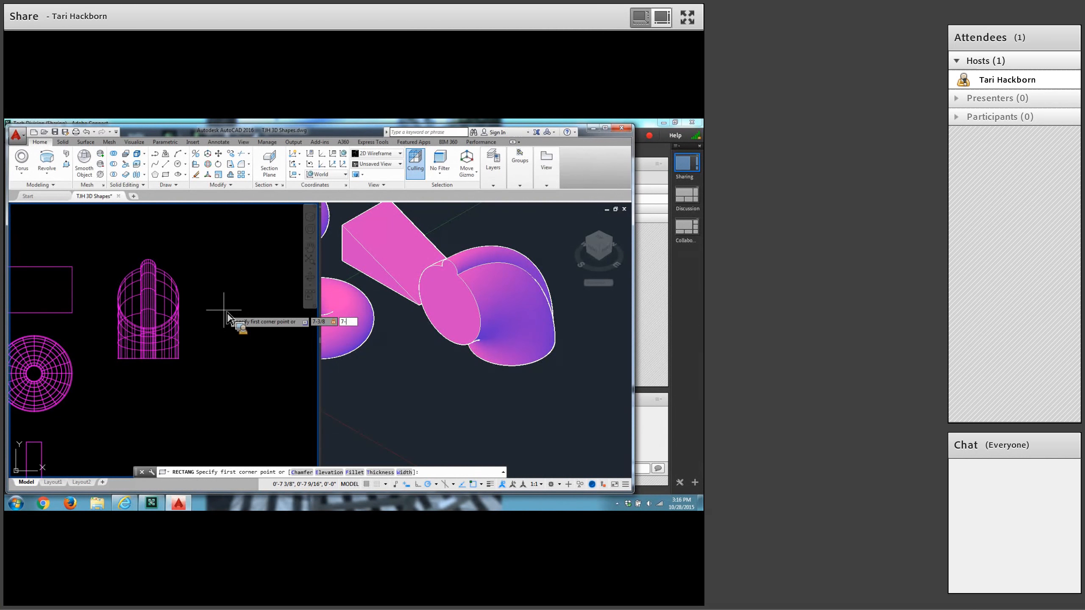
{"action": "type", "text": "3/8"}
{"action": "key", "text": "Return"}
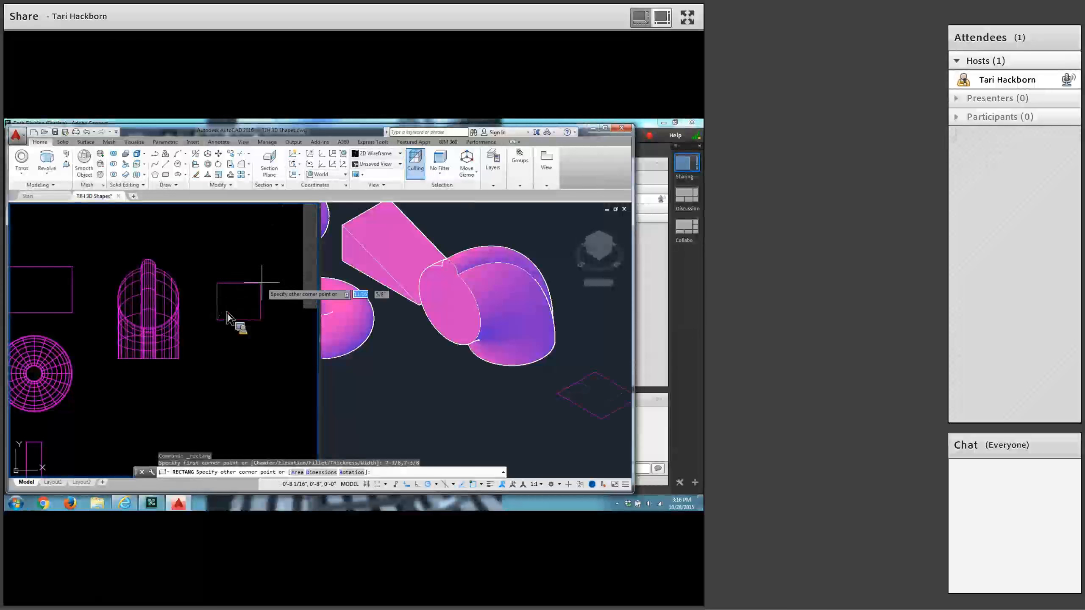
{"action": "type", "text": "@"}
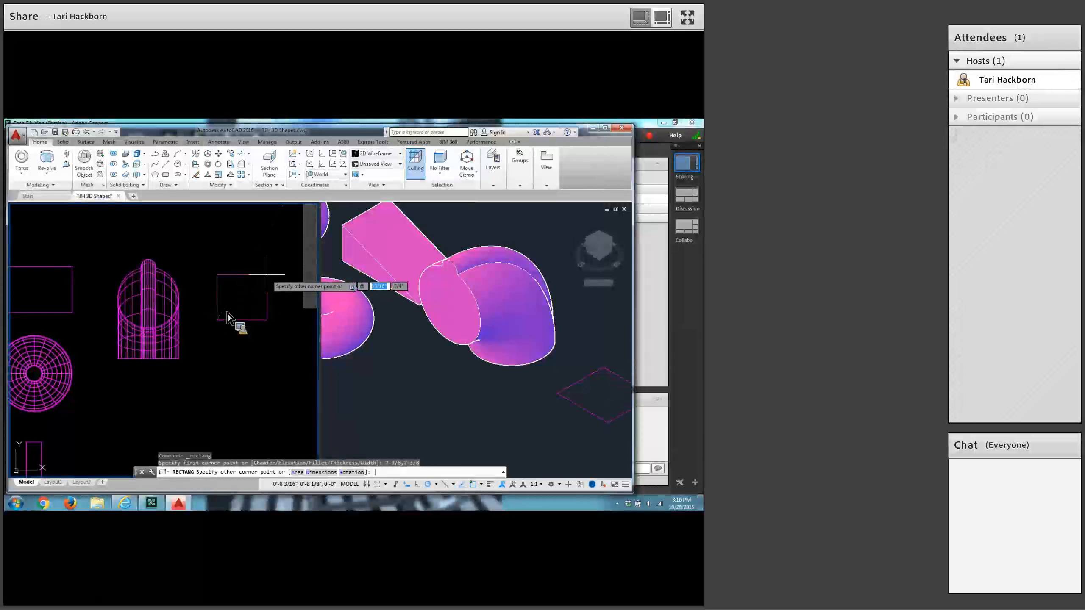
{"action": "type", "text": "7/"}
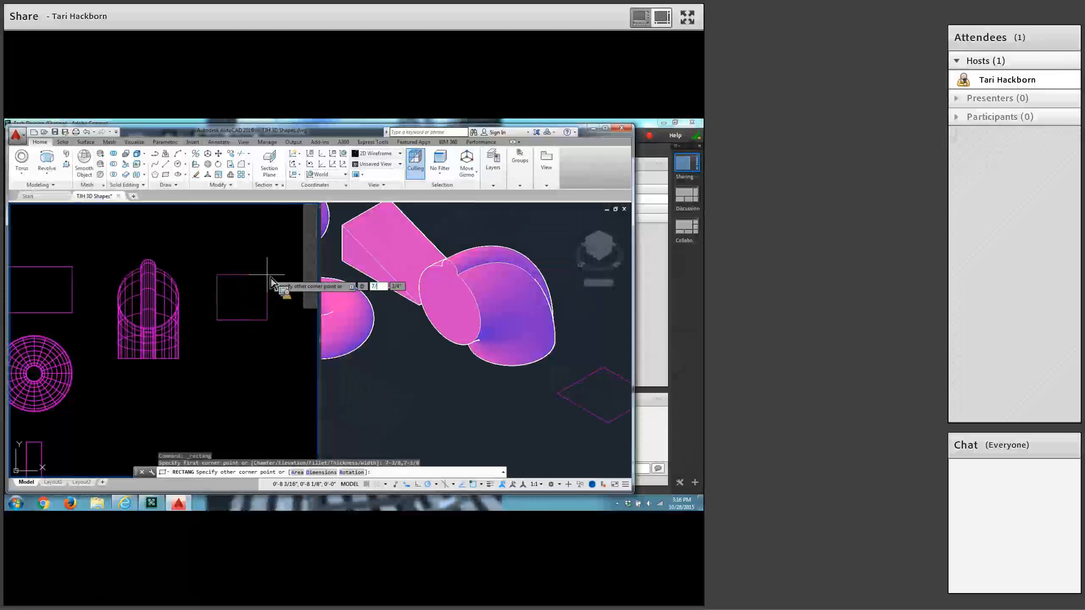
{"action": "type", "text": "8"}
{"action": "key", "text": "Tab"}
{"action": "type", "text": "7/8"}
{"action": "key", "text": "Return"}
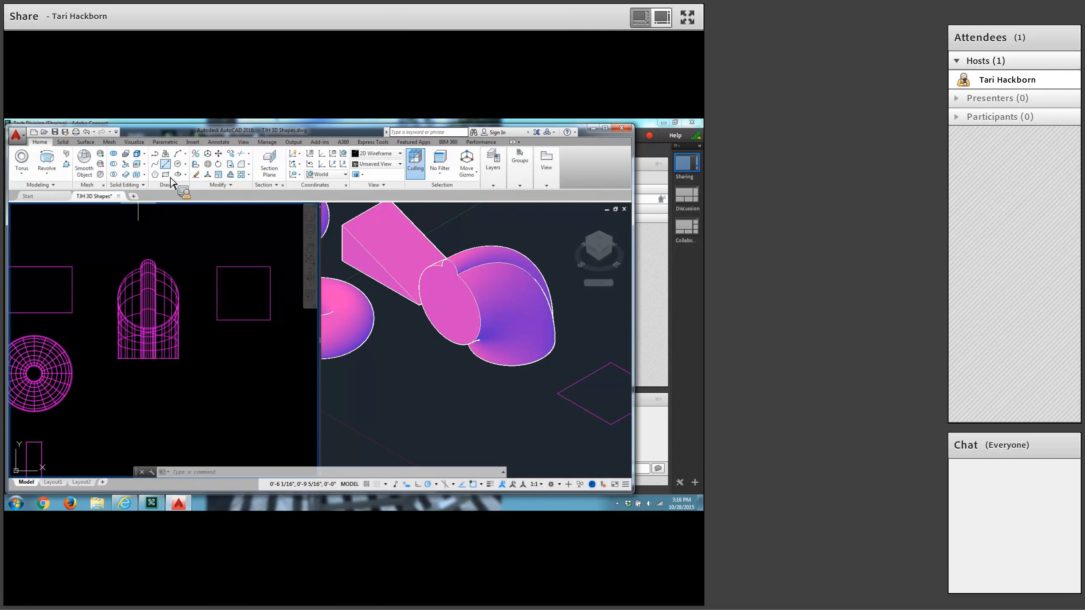
Draw a horizontal line .75 long from 7-3/8,6-3/4, below the 7/8 square.
{"action": "left_click", "coordinate": [165, 164]}
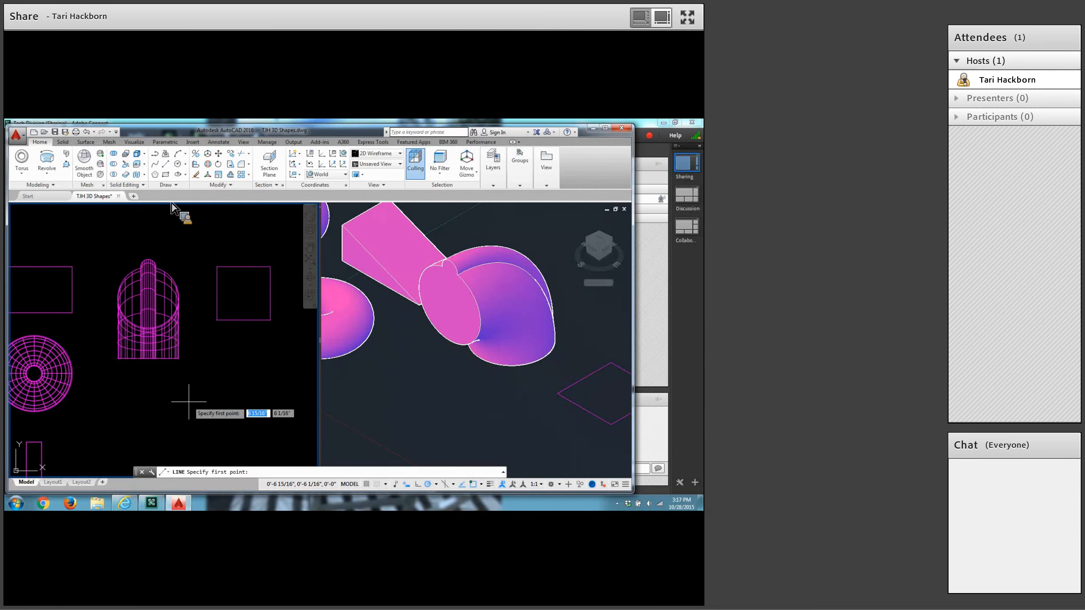
{"action": "type", "text": "7-"}
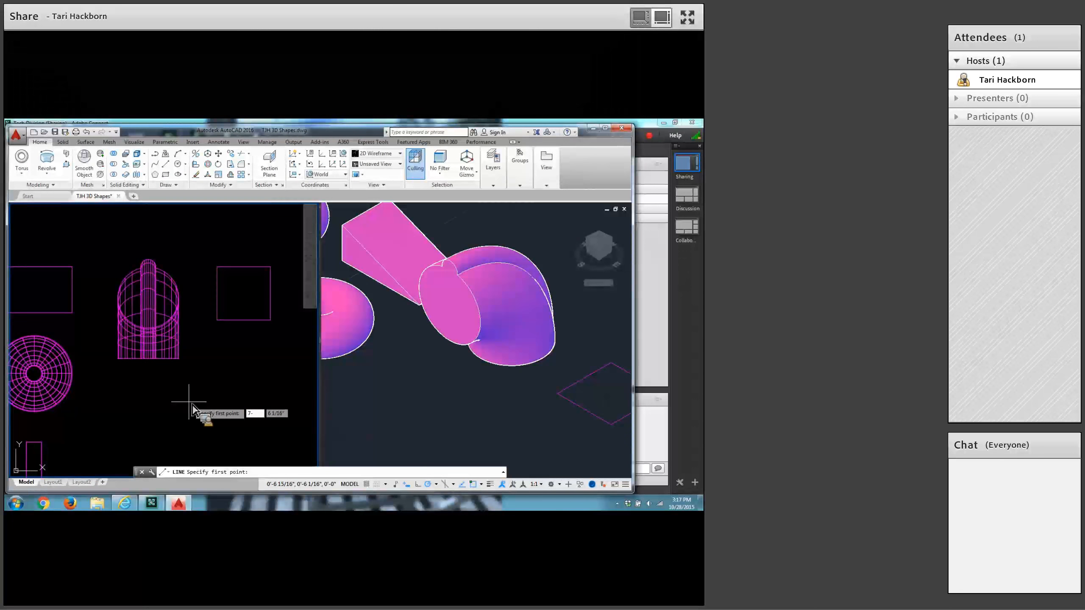
{"action": "type", "text": "3/8"}
{"action": "key", "text": "Tab"}
{"action": "type", "text": "6"}
{"action": "key", "text": "Return"}
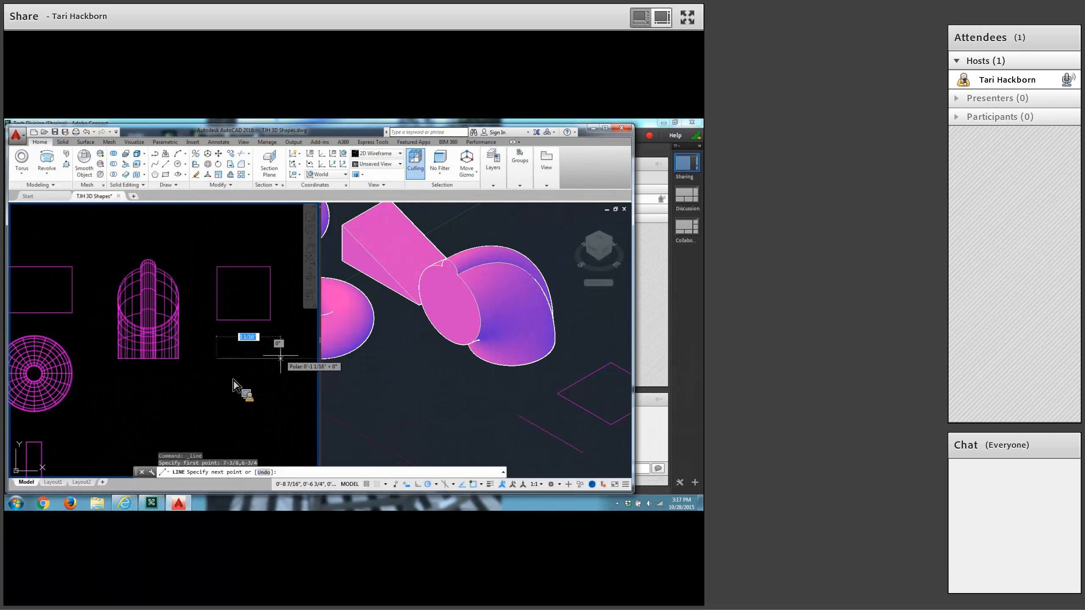
{"action": "type", "text": ".75"}
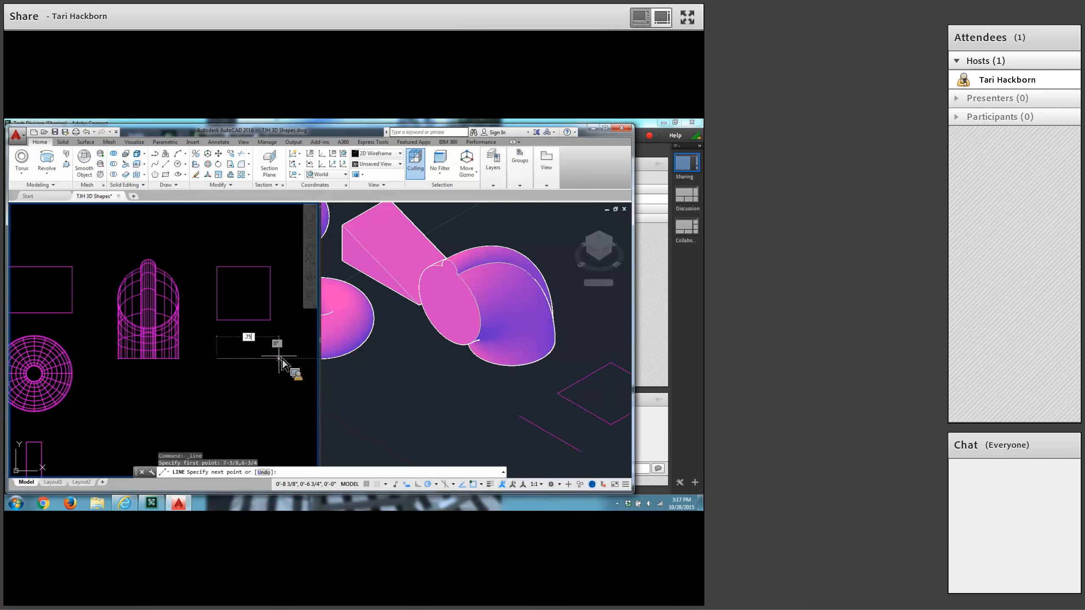
{"action": "key", "text": "Return"}
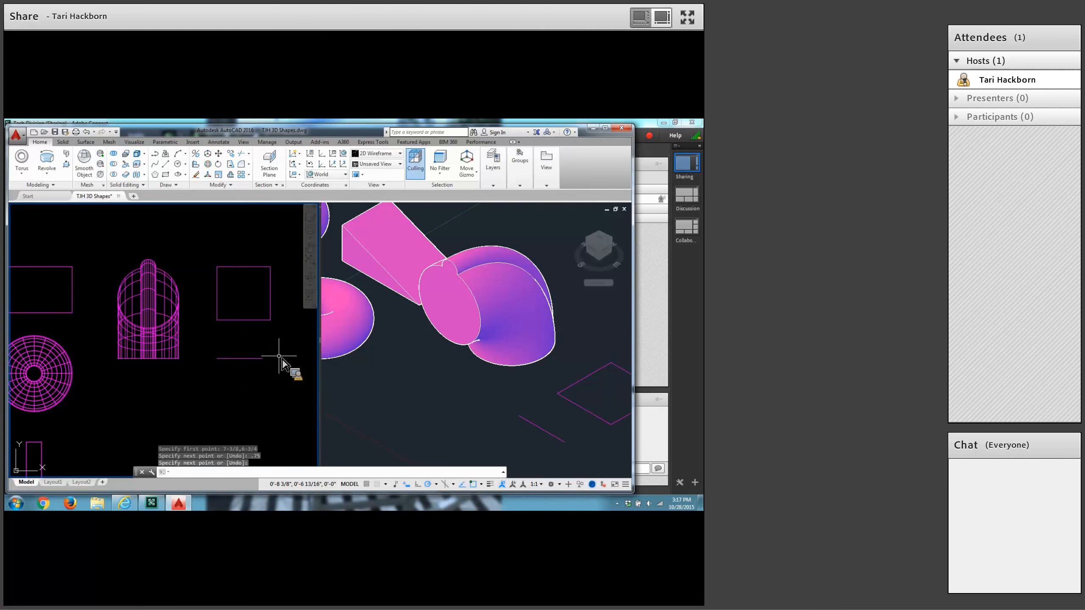
{"action": "key", "text": "Return"}
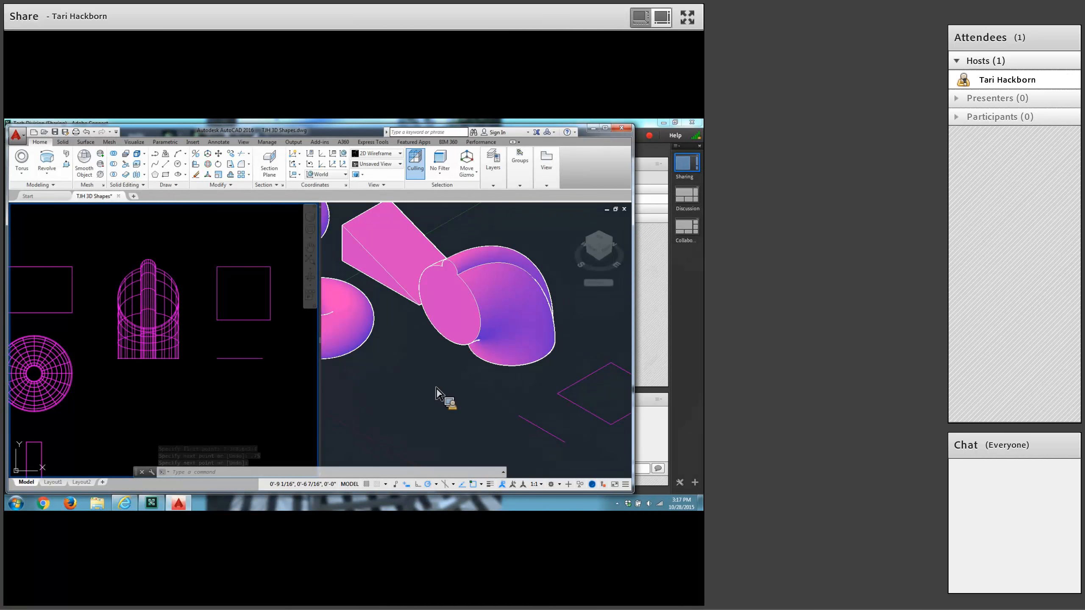
In the isometric Conceptual viewport, revolve the square about a quarter turn as a solid, using the .75 line as the axis object.
{"action": "middle_click_drag", "start_coordinate": [451, 405], "coordinate": [372, 383]}
{"action": "left_click", "coordinate": [453, 407]}
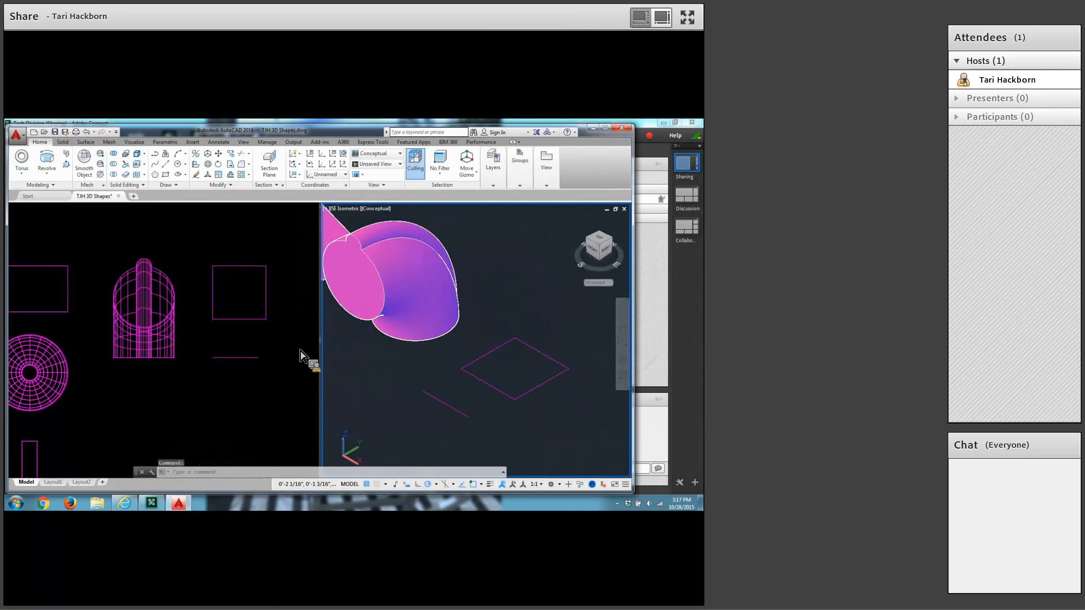
{"action": "left_click", "coordinate": [47, 160]}
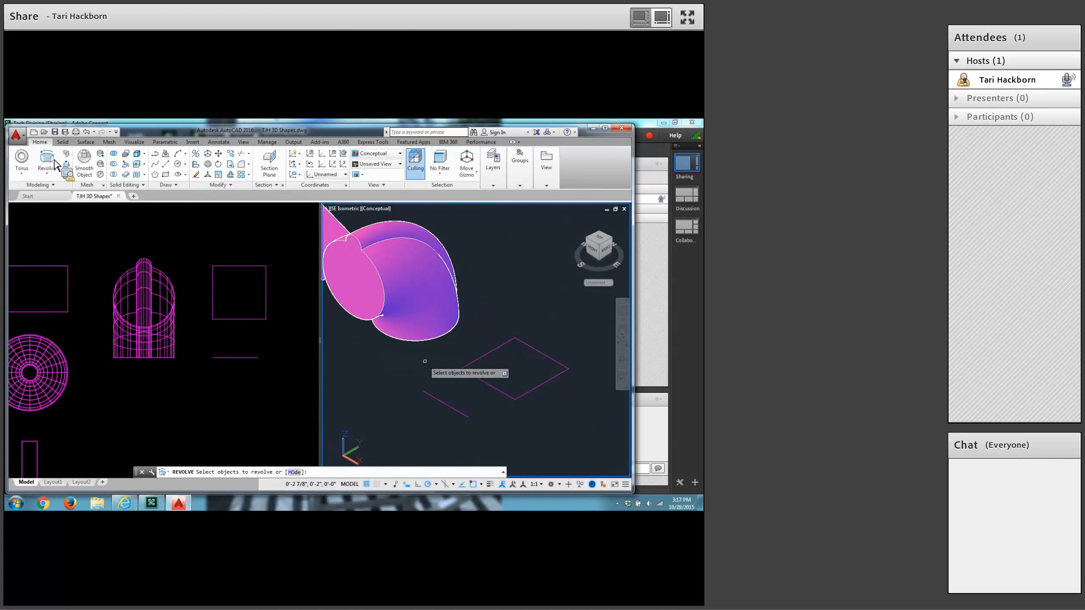
{"action": "left_click", "coordinate": [467, 373]}
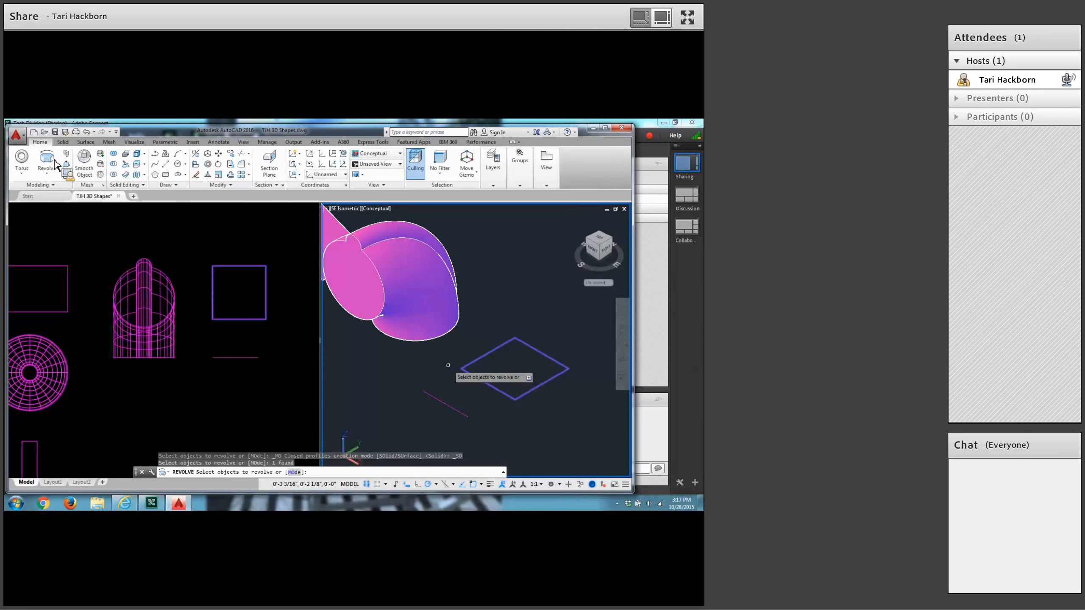
{"action": "key", "text": "Return"}
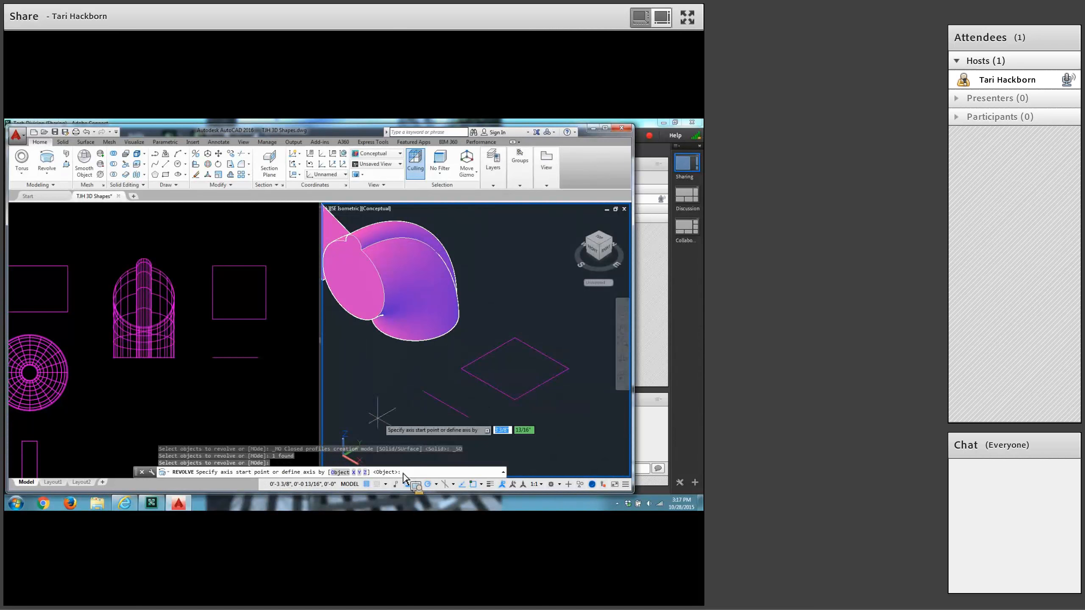
{"action": "key", "text": "Return"}
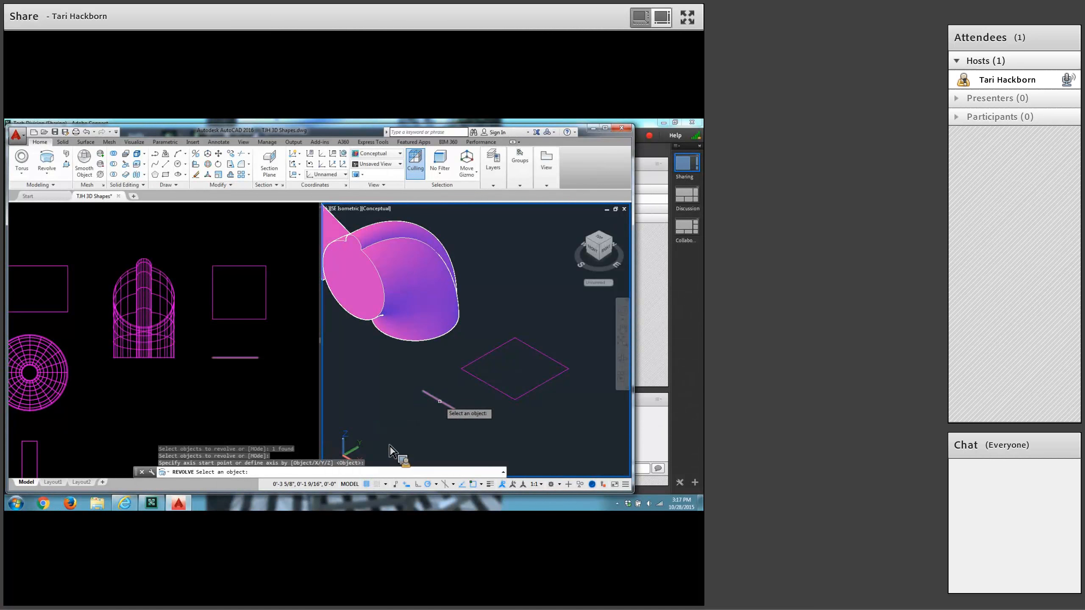
{"action": "left_click", "coordinate": [440, 403]}
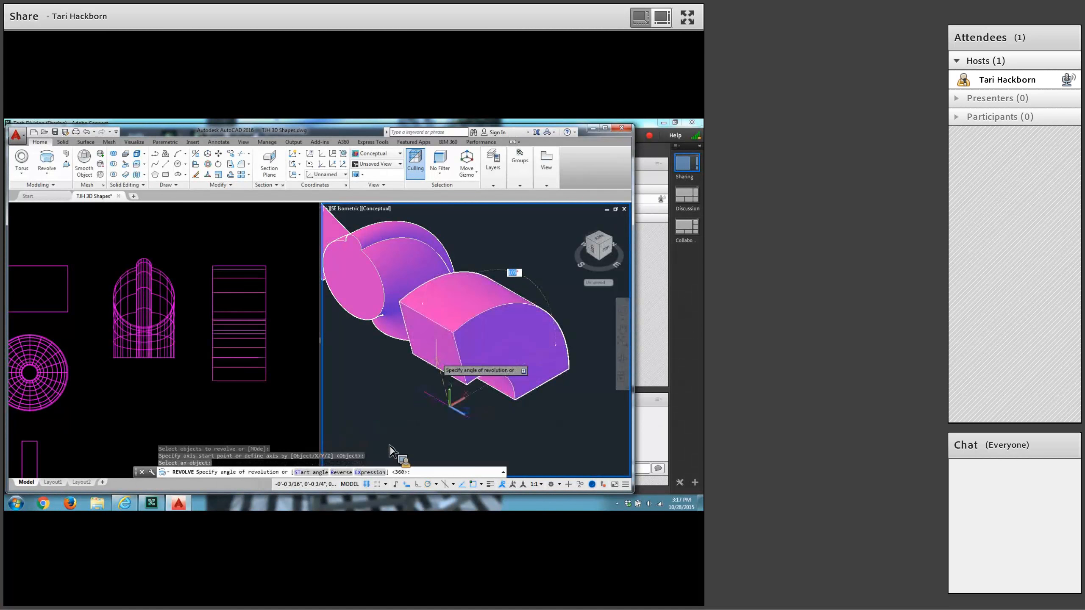
{"action": "left_click", "coordinate": [438, 366]}
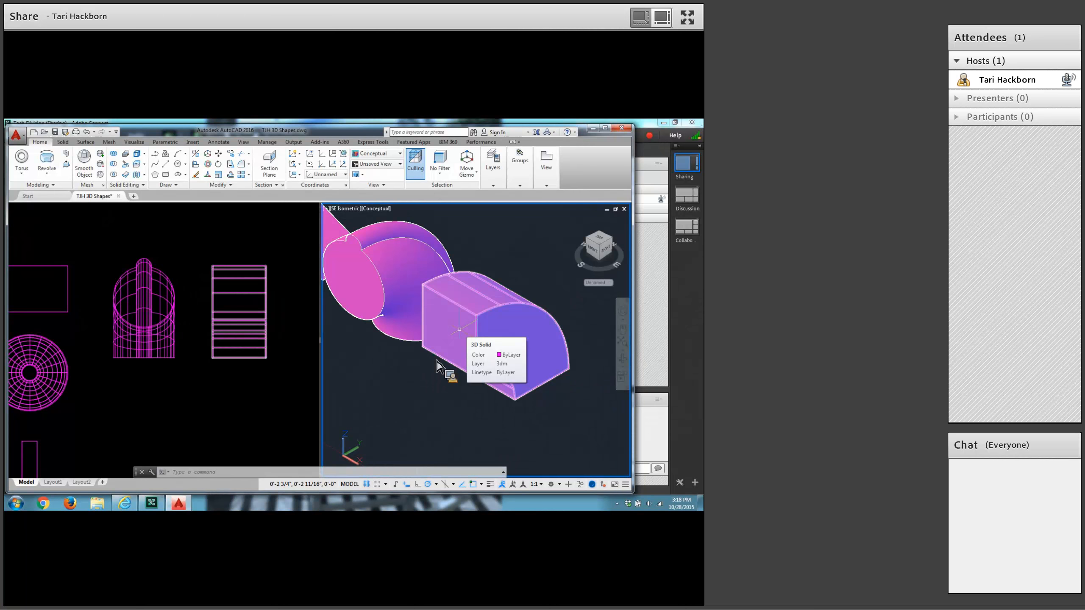
In the 2D wireframe viewport, draw a .75 horizontal line in the empty area below the solids, continuing 3/16 upward from its right end.
{"action": "left_click", "coordinate": [310, 359]}
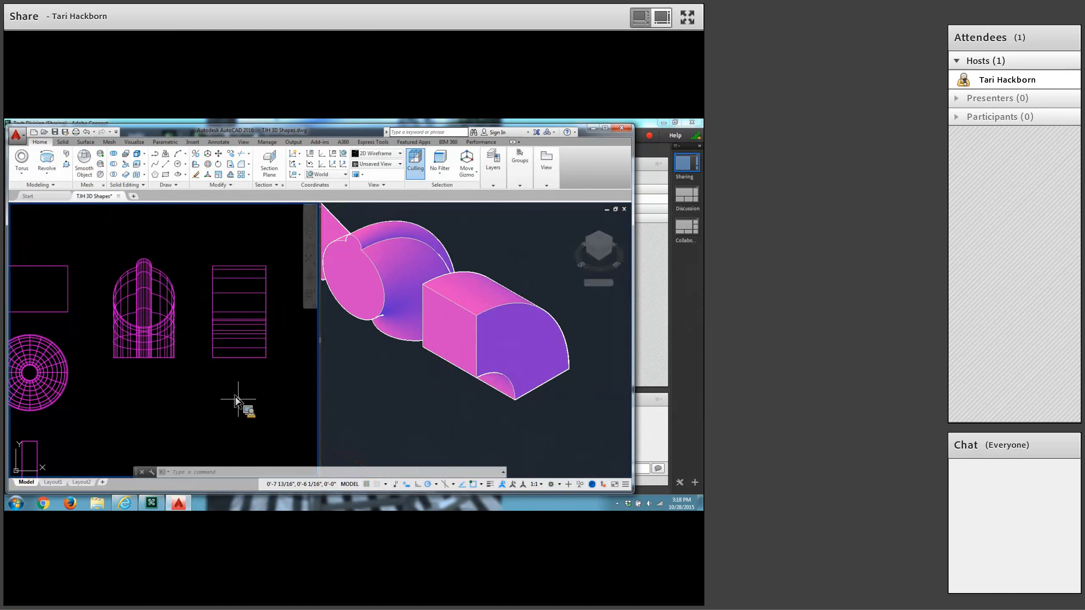
{"action": "middle_click_drag", "start_coordinate": [224, 408], "coordinate": [209, 205]}
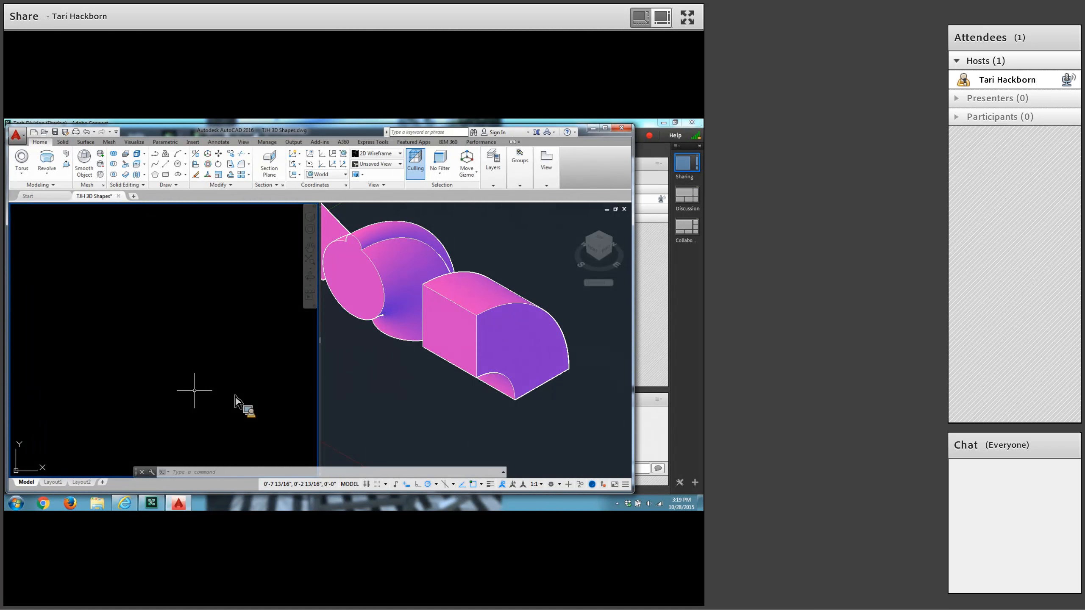
{"action": "left_click", "coordinate": [167, 169]}
{"action": "left_click", "coordinate": [135, 405]}
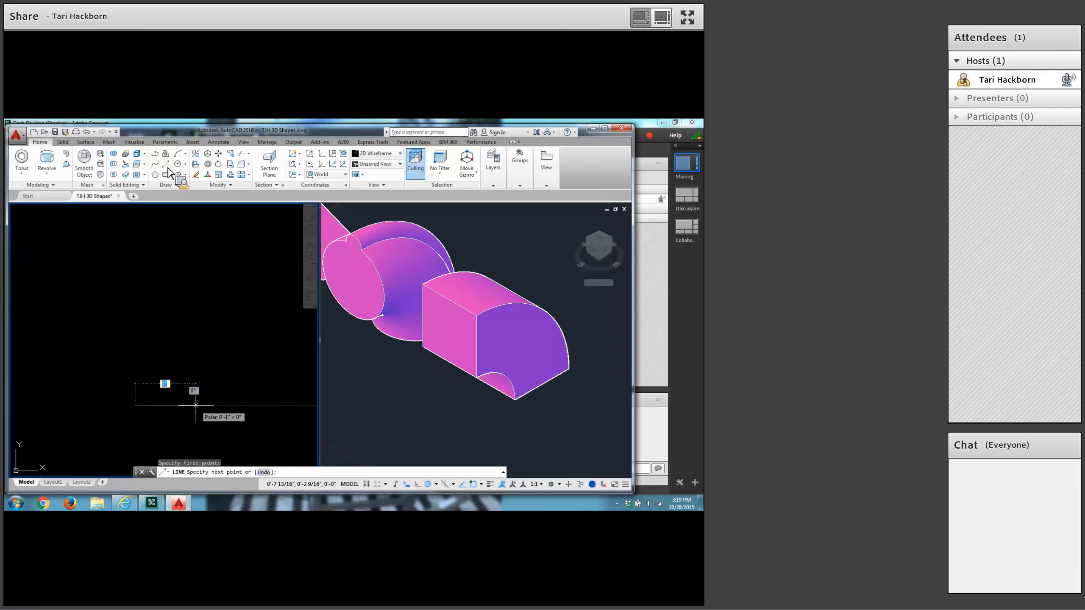
{"action": "type", "text": ".75"}
{"action": "key", "text": "Return"}
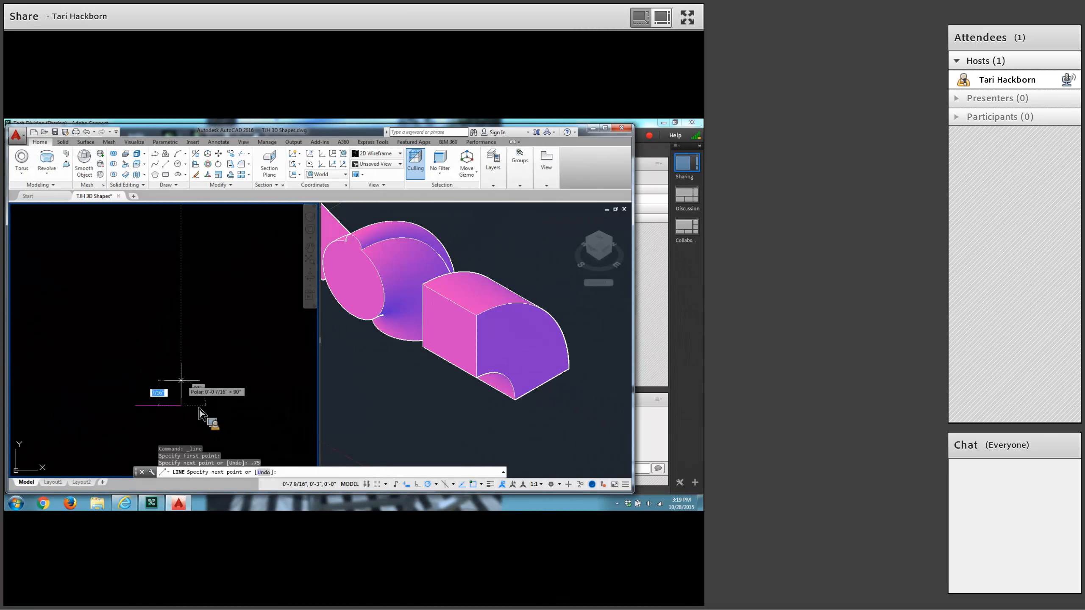
{"action": "type", "text": "3/16"}
{"action": "key", "text": "Return"}
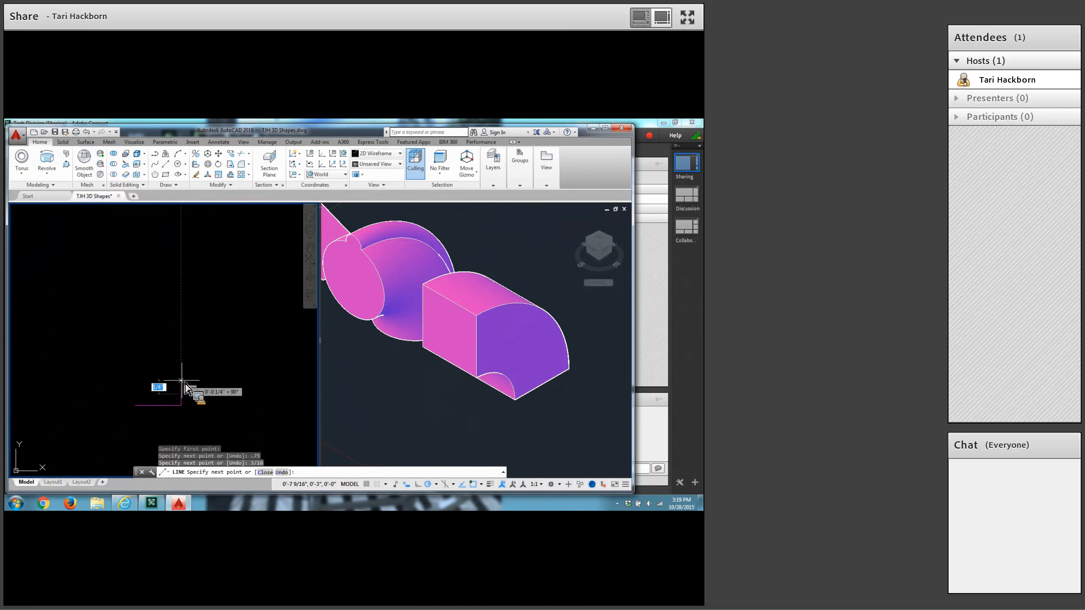
{"action": "key", "text": "Return"}
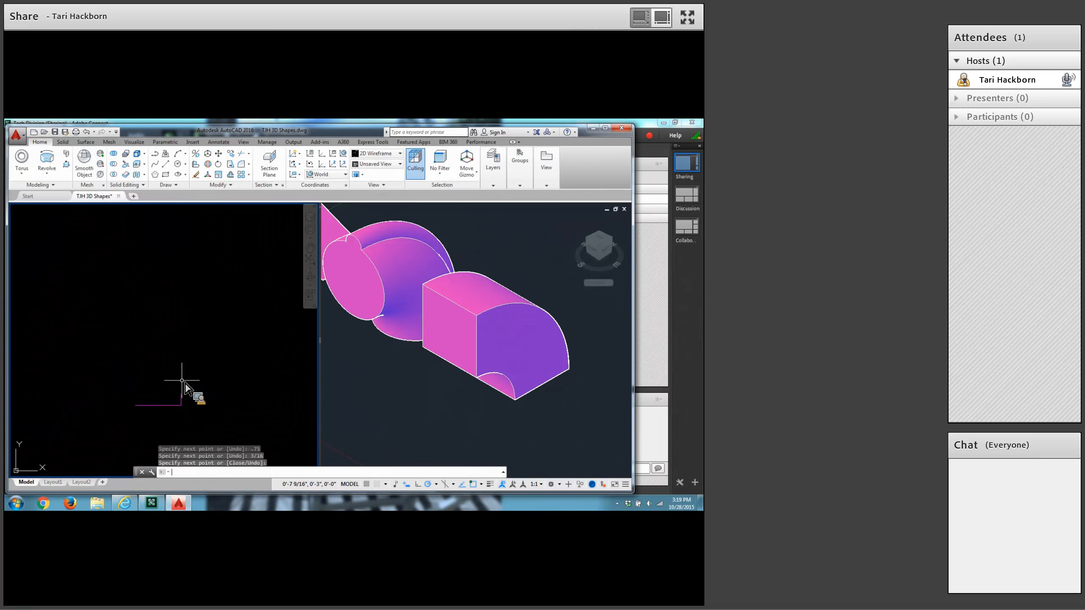
From the left end of the .75 base line, draw a line 3/16 upward and continue it 1/8 to the right.
{"action": "left_click", "coordinate": [166, 164]}
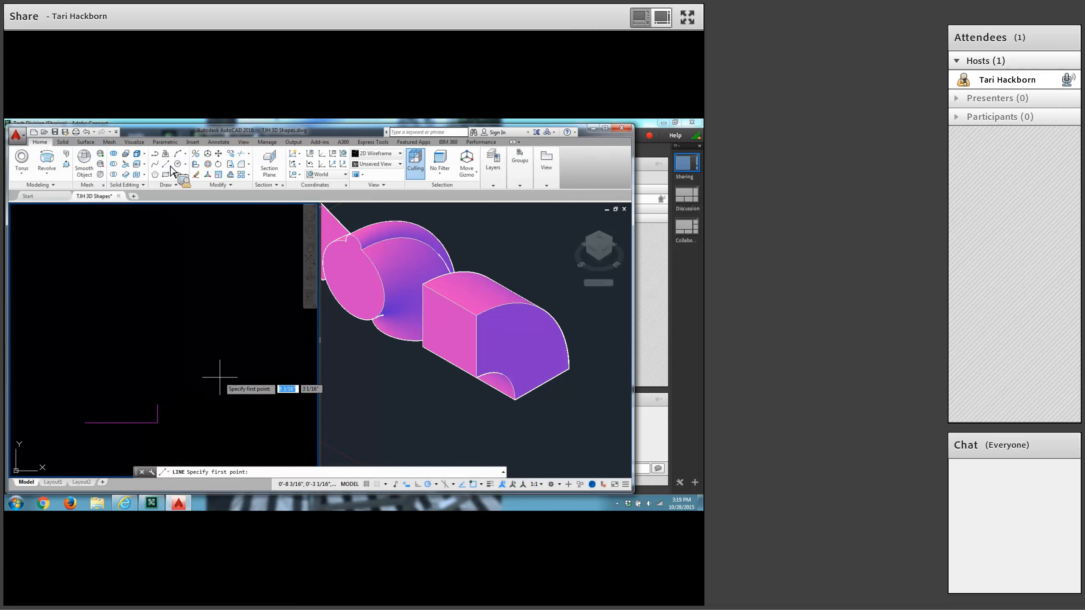
{"action": "middle_click_drag", "start_coordinate": [215, 374], "coordinate": [317, 317]}
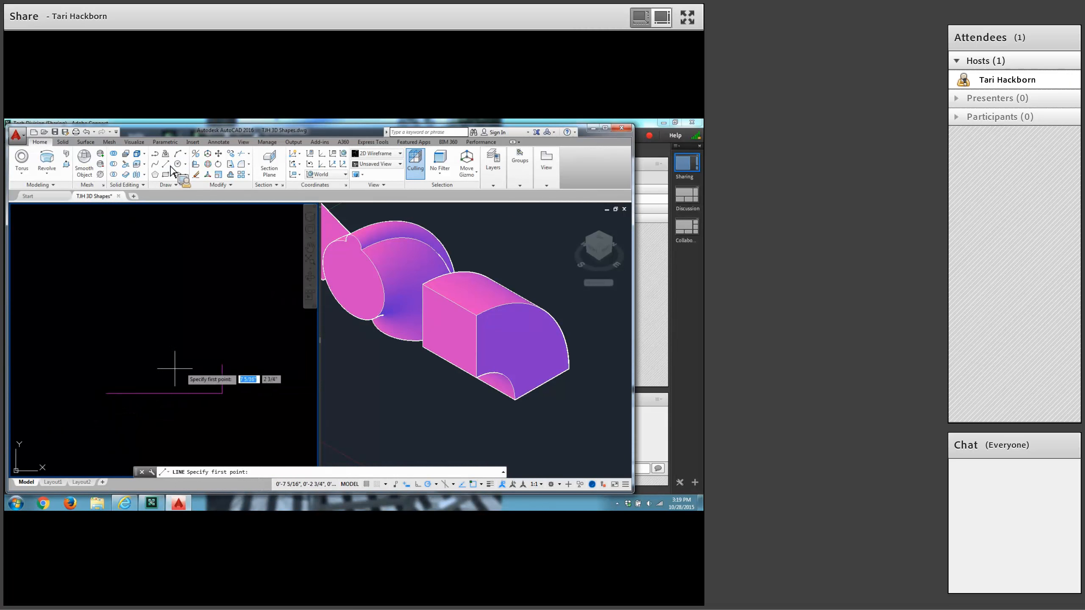
{"action": "left_click", "coordinate": [107, 393]}
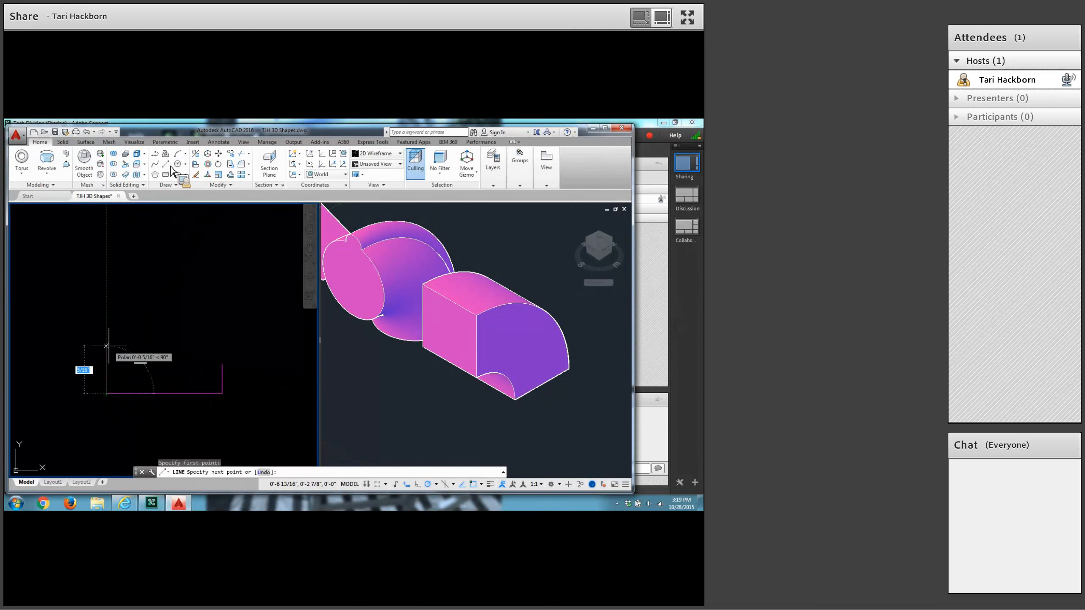
{"action": "type", "text": "3/16"}
{"action": "key", "text": "Return"}
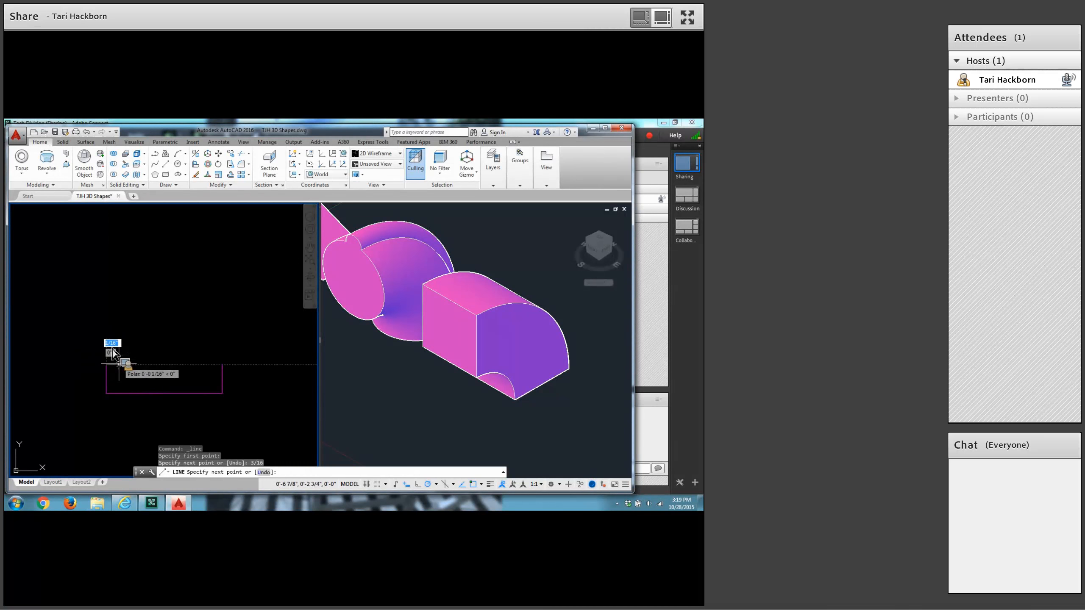
{"action": "type", "text": "1/8"}
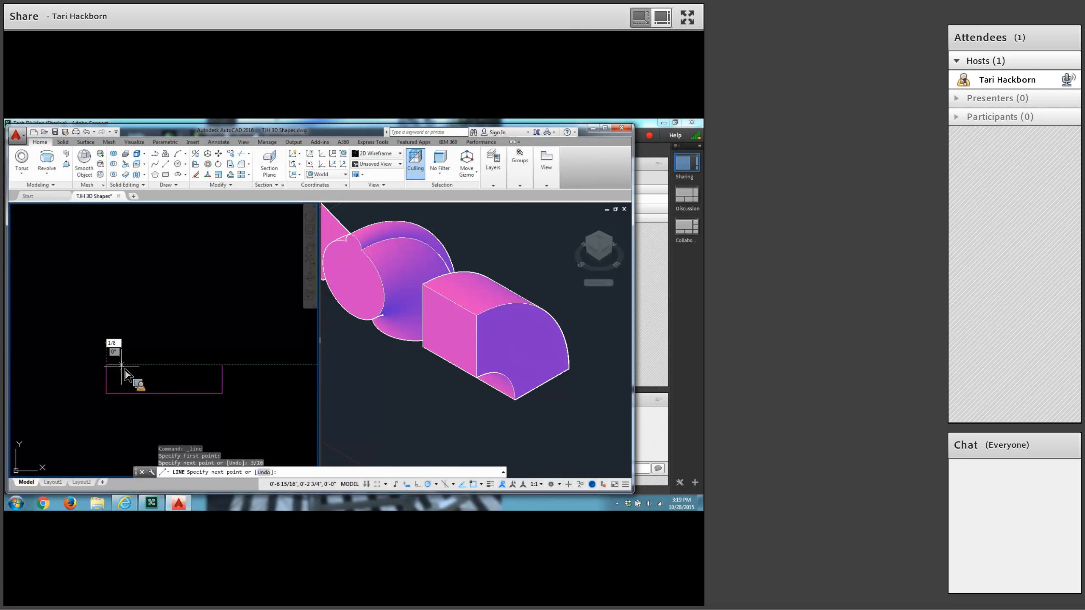
{"action": "key", "text": "Return"}
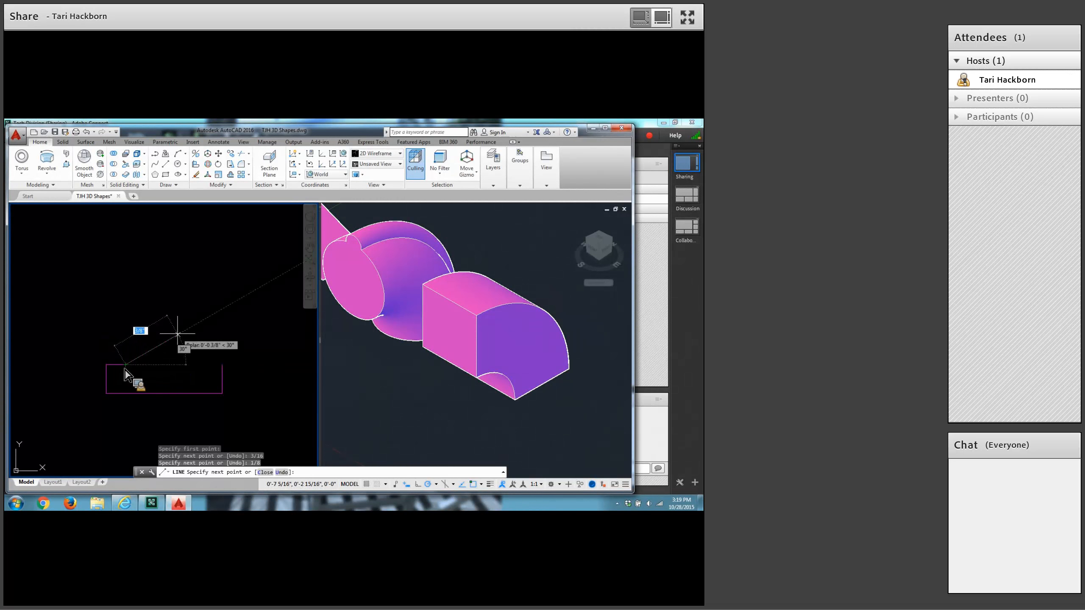
{"action": "key", "text": "Return"}
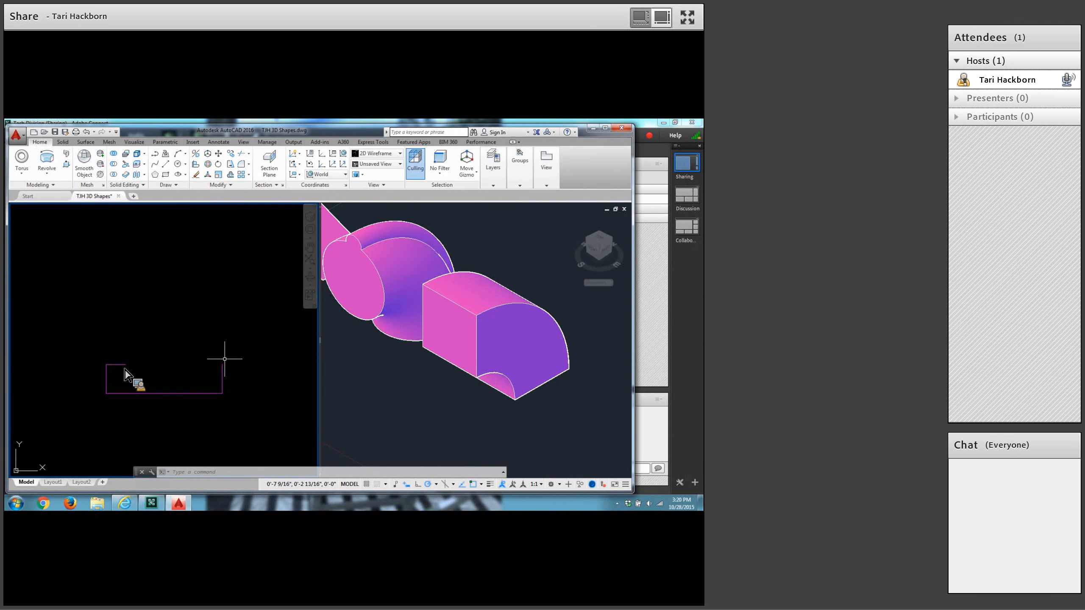
Draw a .5 line to the left from the upper end of the profile's right vertical line.
{"action": "left_click", "coordinate": [169, 167]}
{"action": "left_click", "coordinate": [222, 364]}
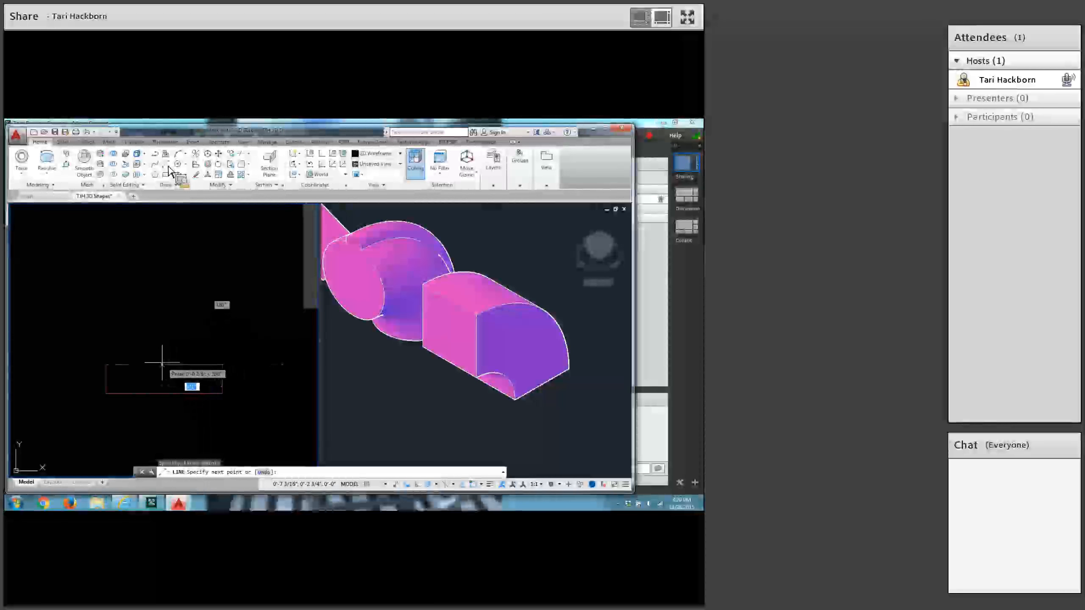
{"action": "type", "text": "5"}
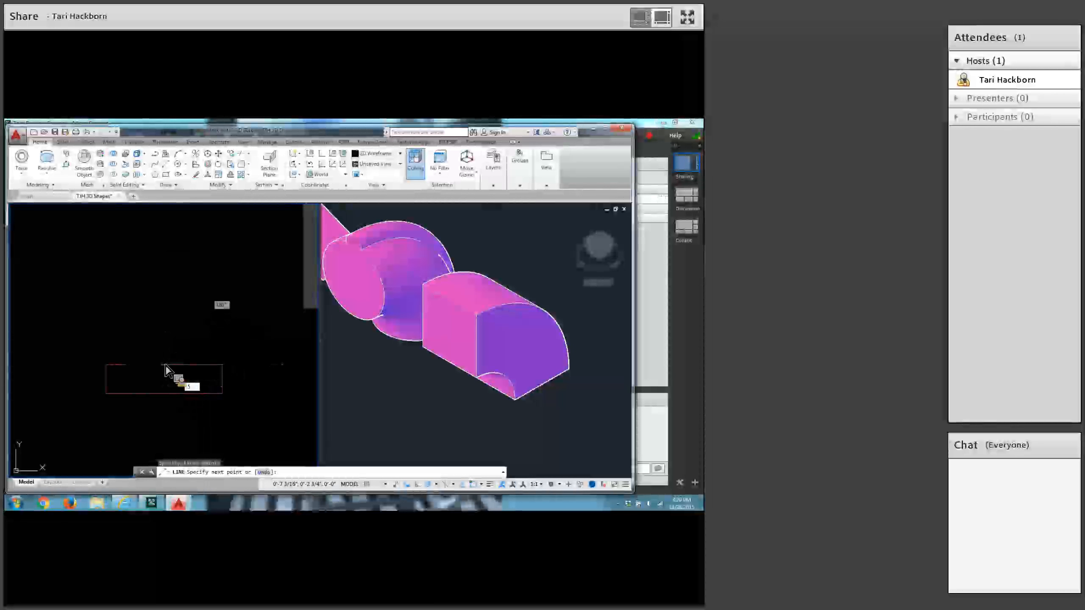
{"action": "key", "text": "Return"}
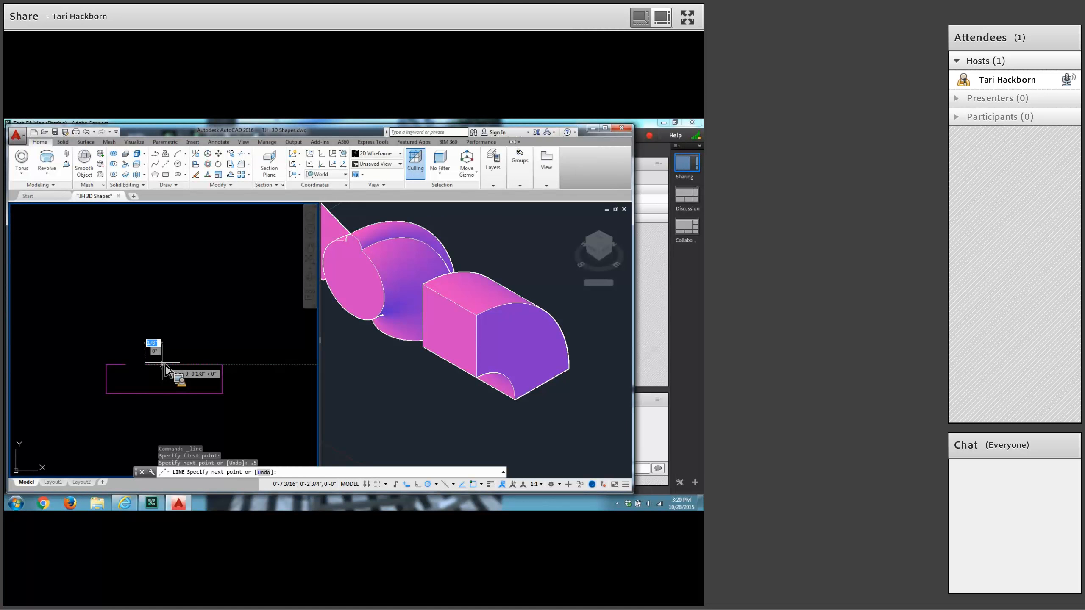
{"action": "key", "text": "Return"}
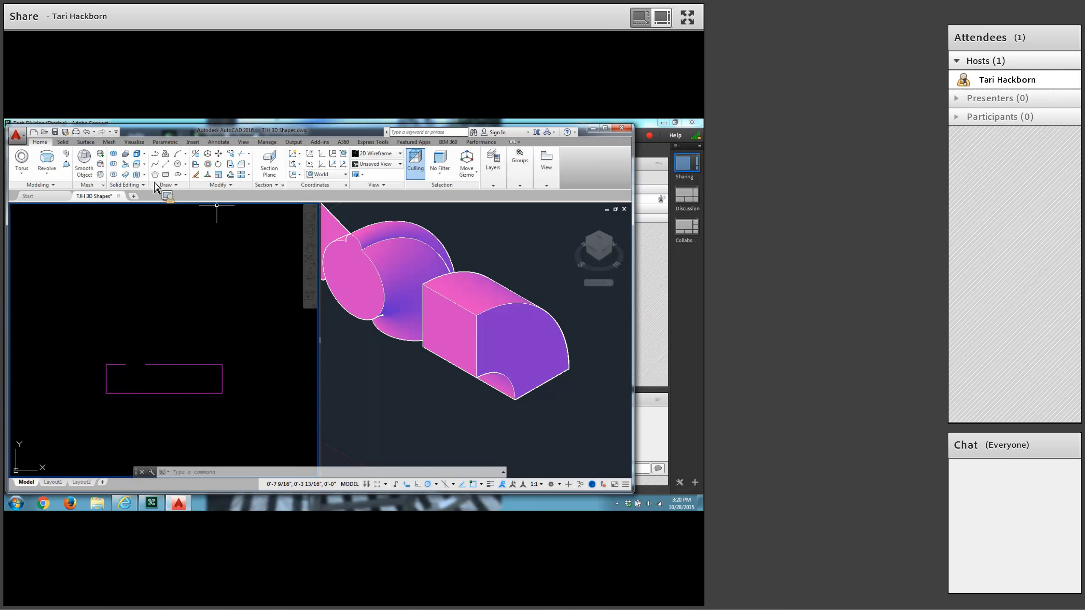
Offset the short 1/8 horizontal line upward by 1-1/8, leaving the Offset command when done.
{"action": "left_click", "coordinate": [219, 175]}
{"action": "type", "text": "1-1/8"}
{"action": "key", "text": "Return"}
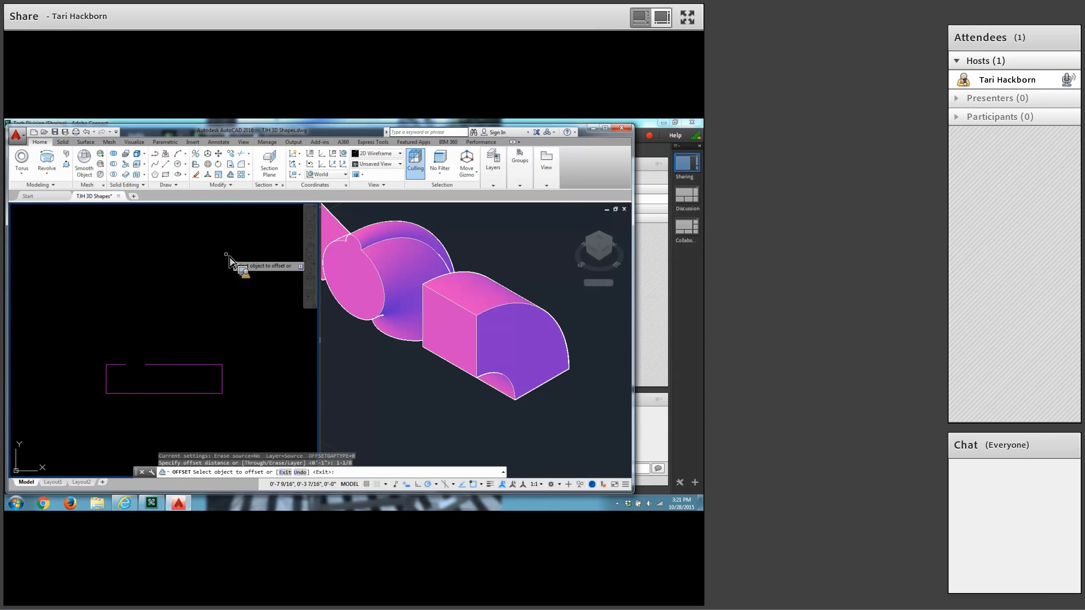
{"action": "left_click", "coordinate": [118, 363]}
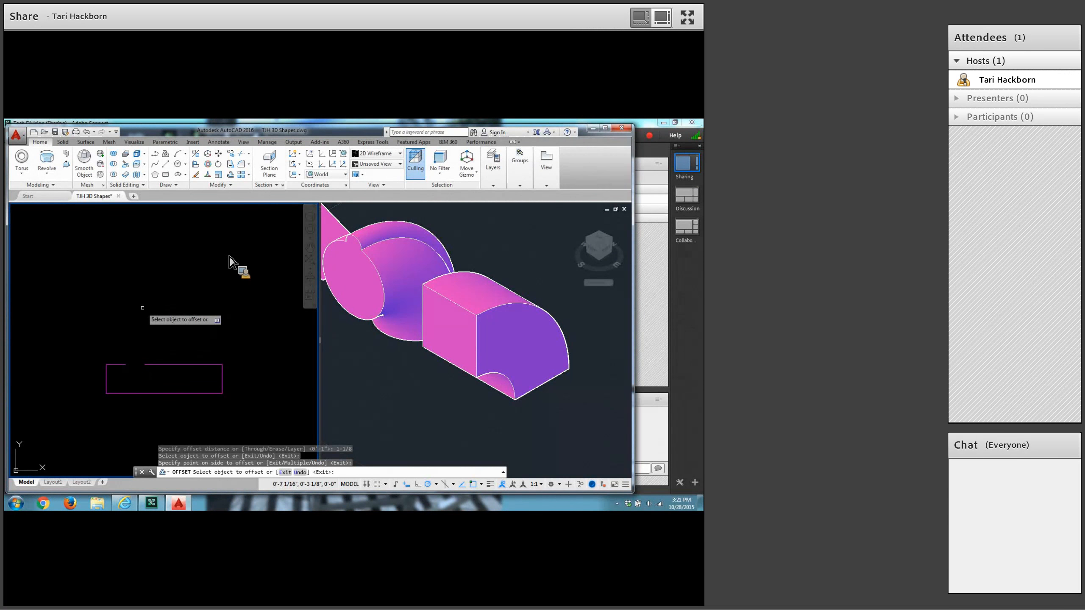
{"action": "middle_click_drag", "start_coordinate": [143, 315], "coordinate": [142, 361]}
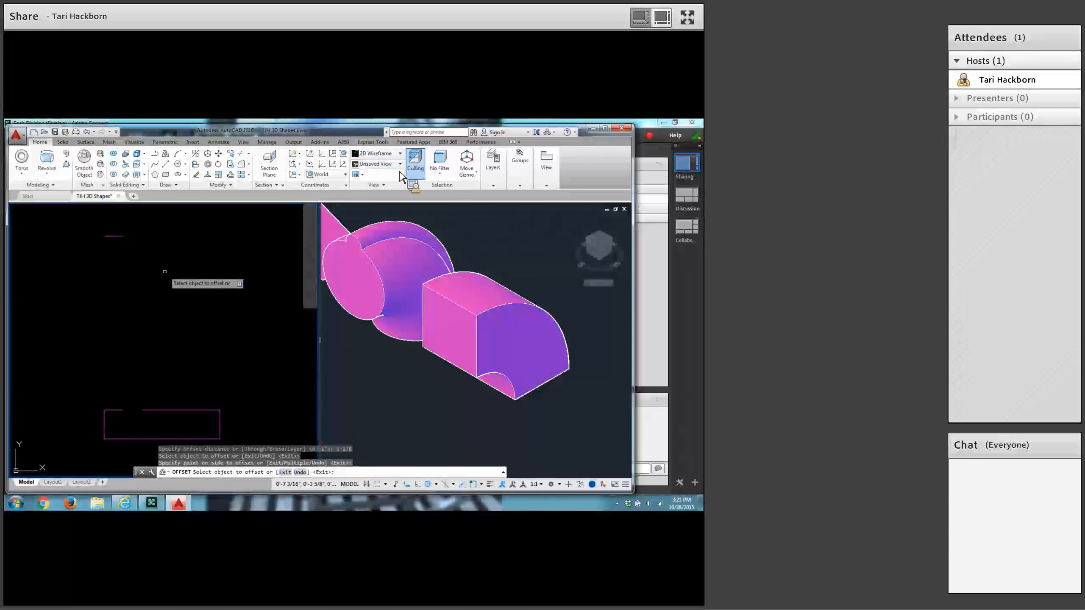
{"action": "left_click", "coordinate": [231, 175]}
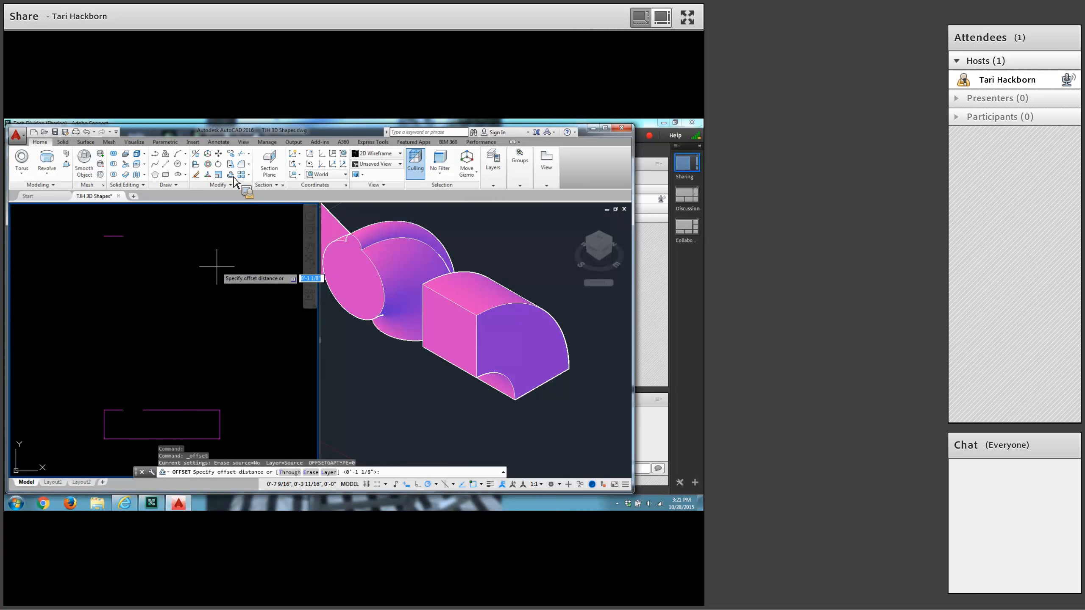
{"action": "key", "text": "Escape"}
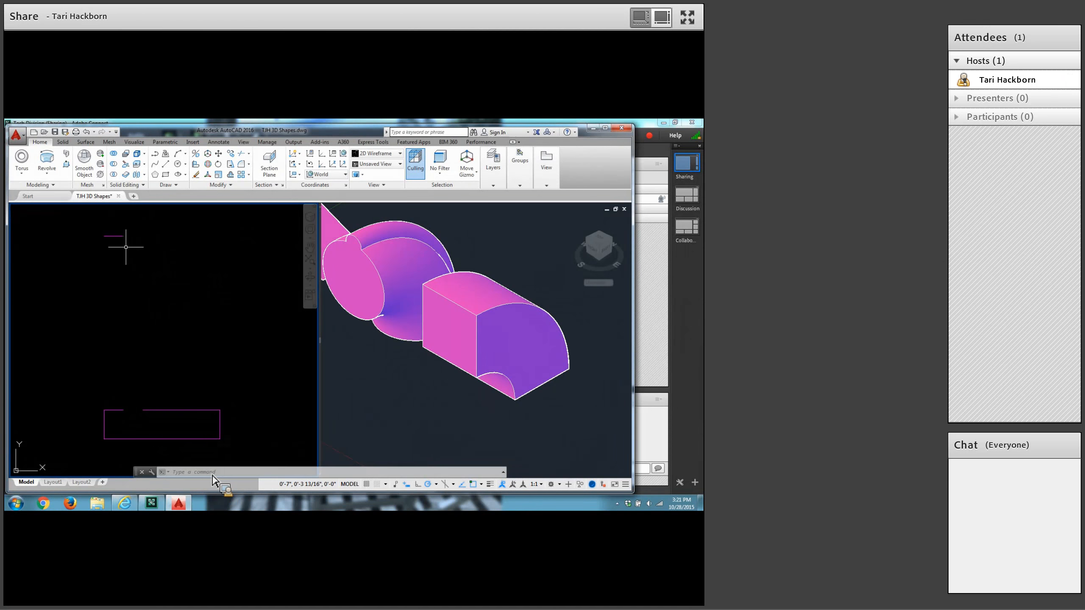
Stretch the left end of the upper short horizontal line 1/16 to the left.
{"action": "left_click", "coordinate": [113, 236]}
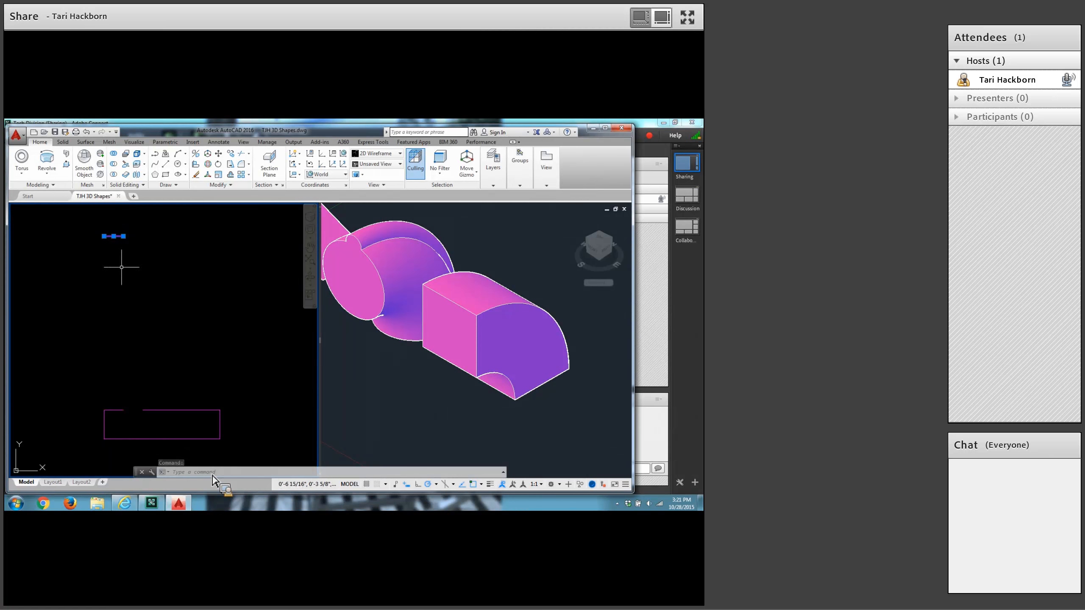
{"action": "left_click", "coordinate": [104, 236]}
{"action": "type", "text": "1/16"}
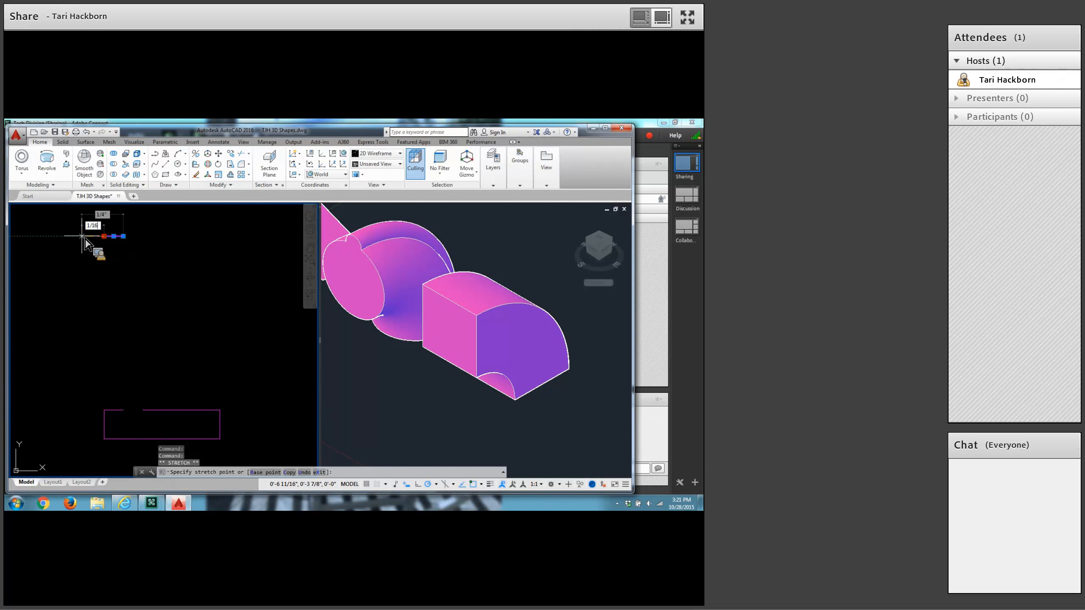
{"action": "key", "text": "Return"}
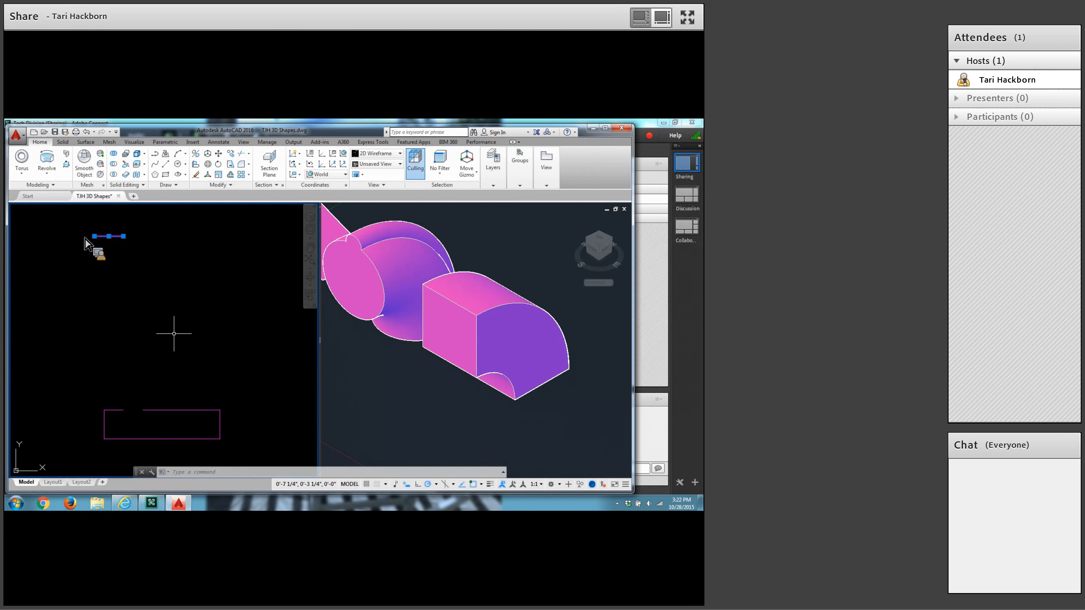
{"action": "key", "text": "Escape"}
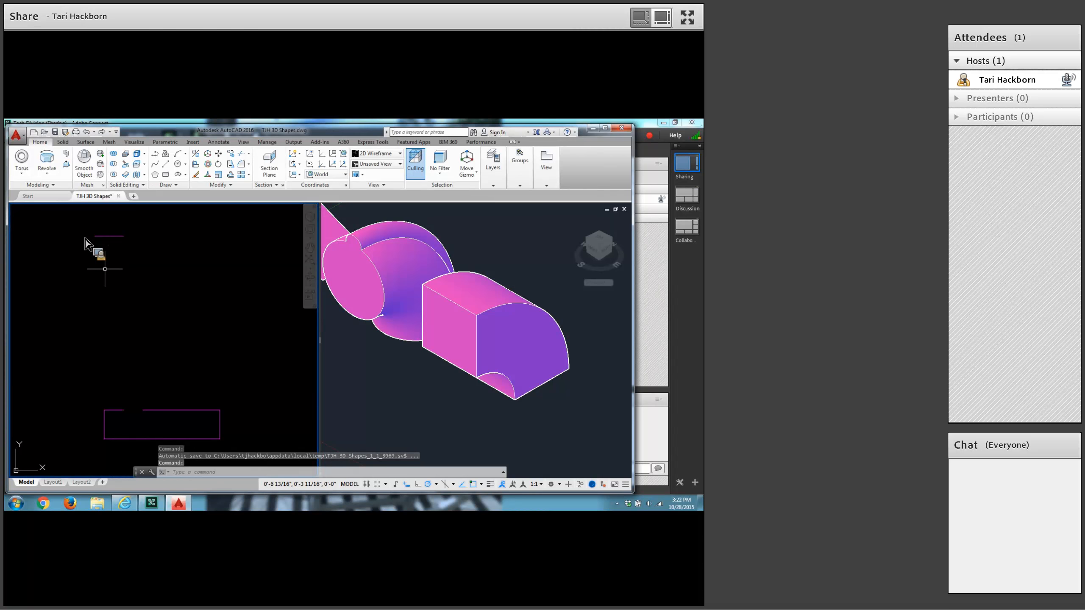
Stretch the right end of the upper short horizontal line 1/16 to the left.
{"action": "left_click", "coordinate": [109, 236]}
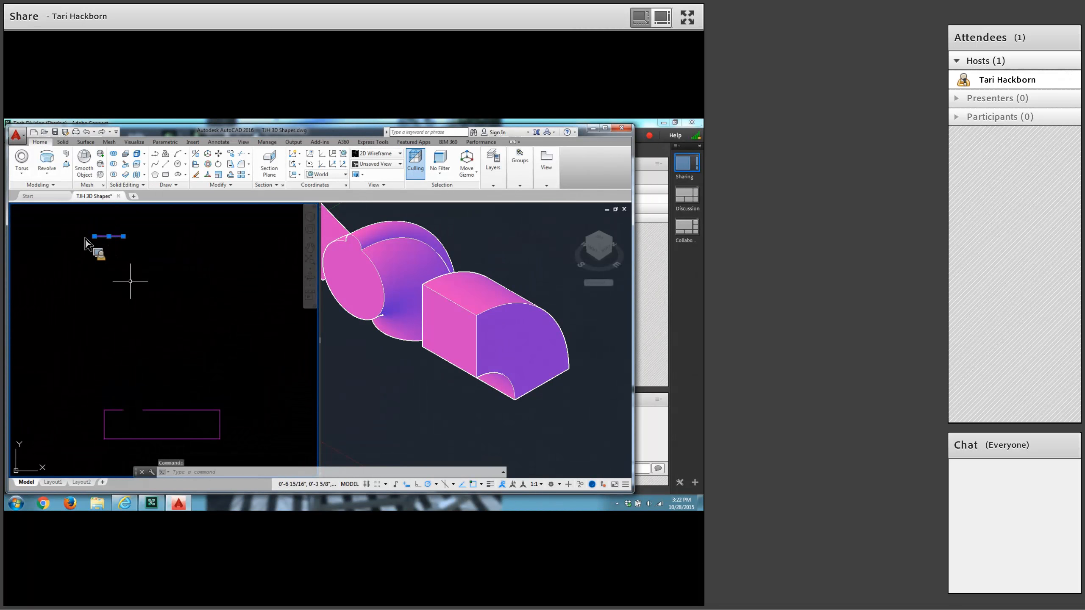
{"action": "left_click", "coordinate": [123, 236]}
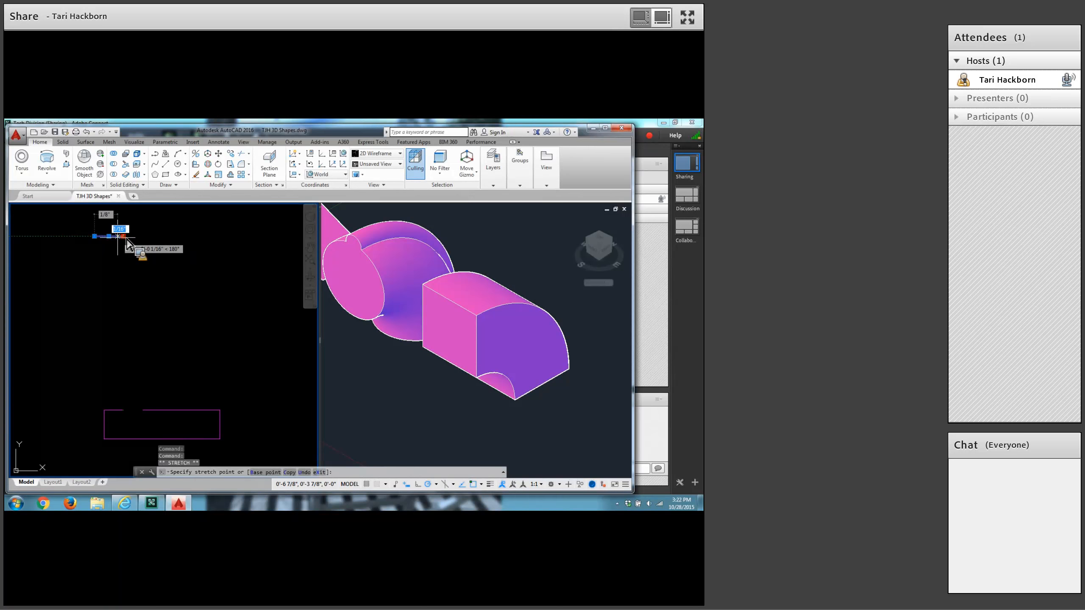
{"action": "type", "text": "1/16"}
{"action": "key", "text": "Return"}
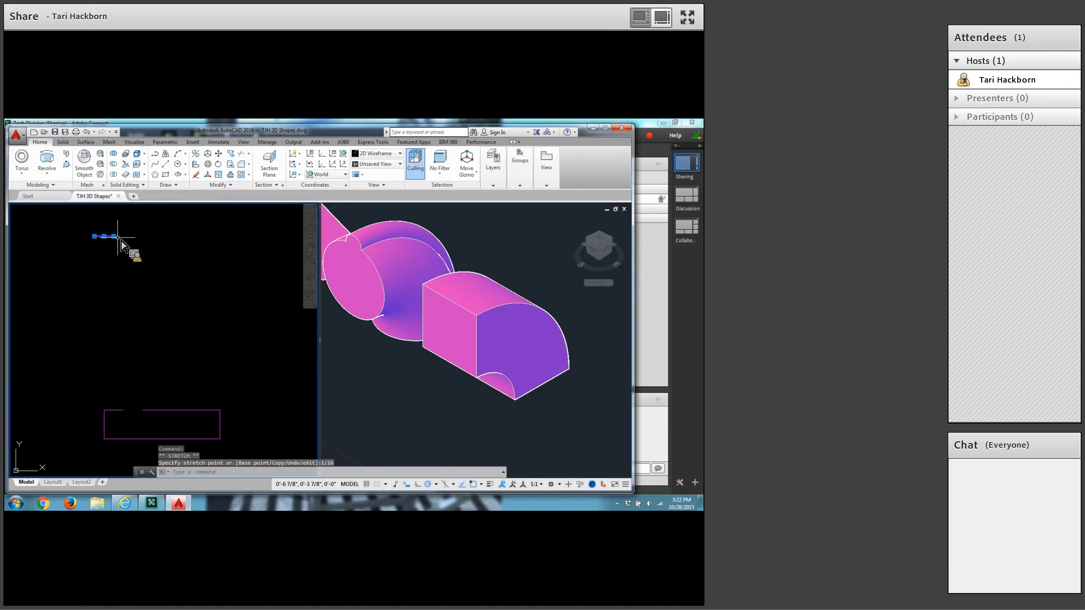
{"action": "key", "text": "Escape"}
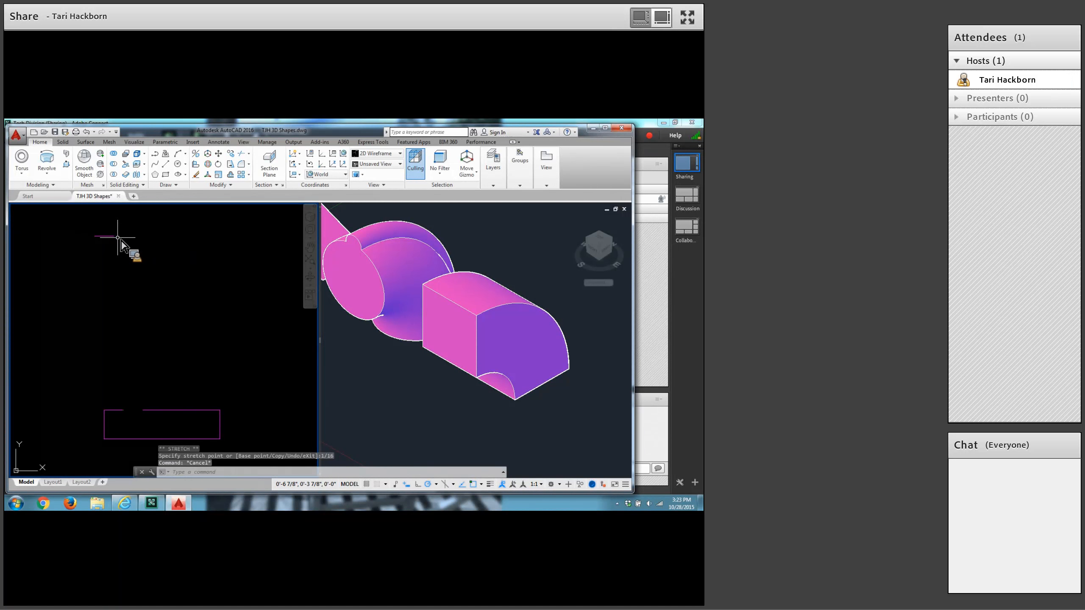
Draw a 3/16 vertical line upward from the left end of the upper short horizontal line.
{"action": "middle_click_drag", "start_coordinate": [131, 275], "coordinate": [125, 286]}
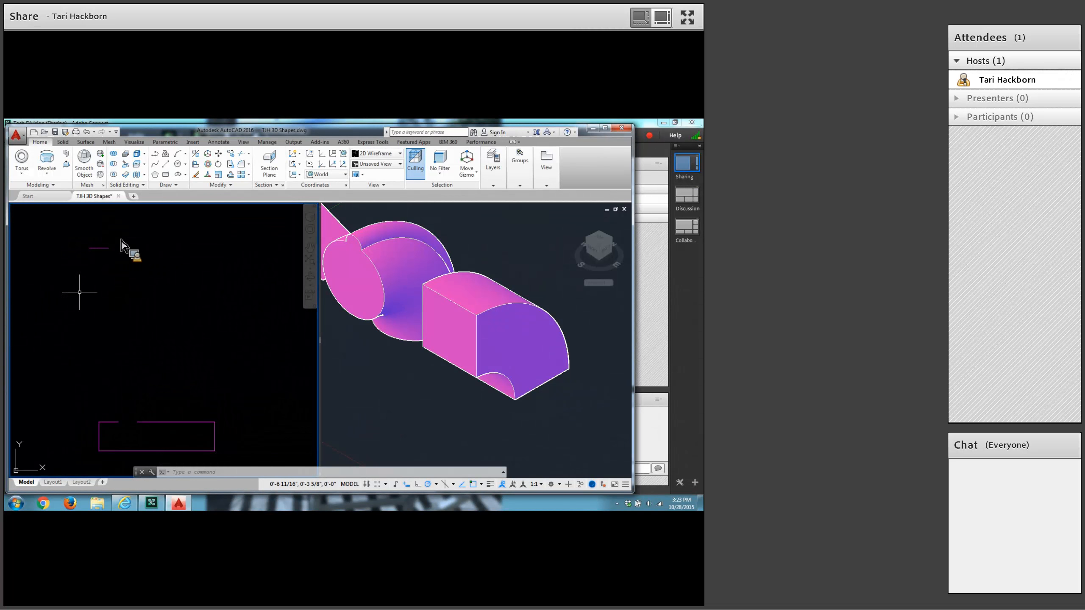
{"action": "left_click", "coordinate": [165, 164]}
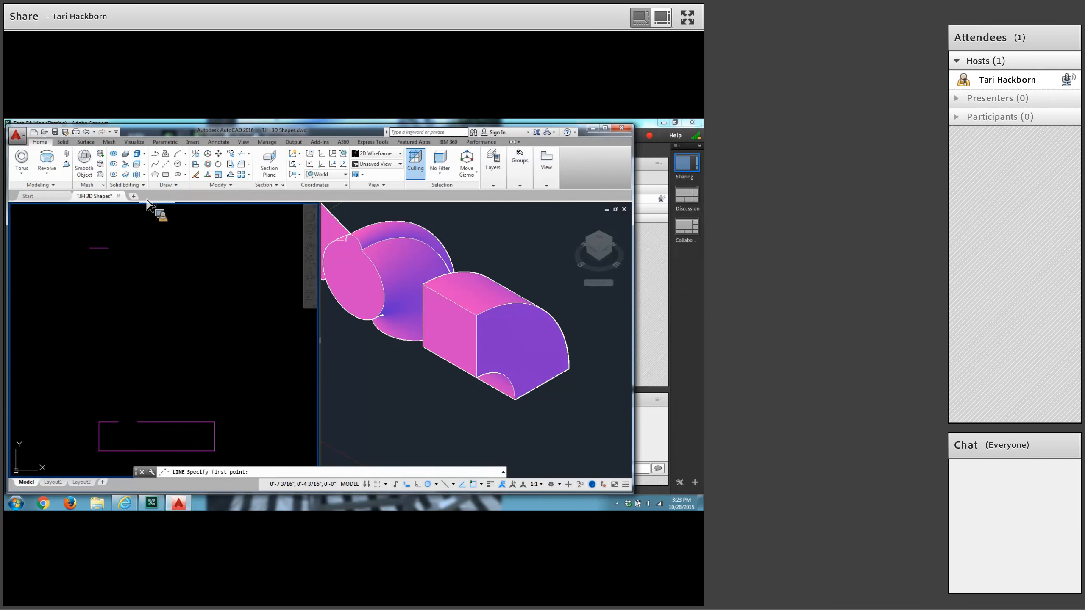
{"action": "left_click", "coordinate": [89, 248]}
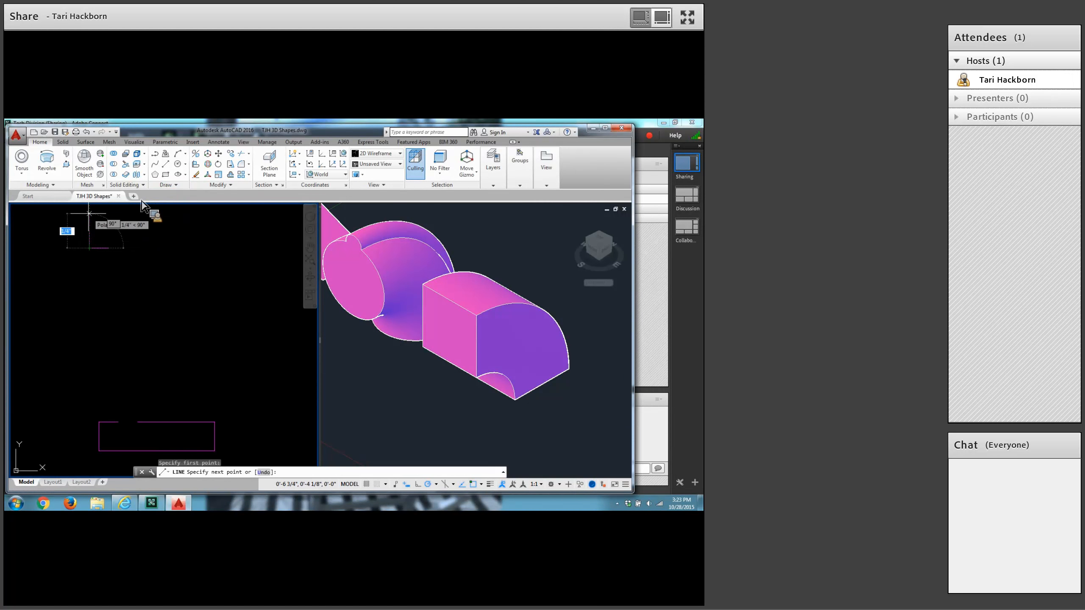
{"action": "type", "text": "3/1"}
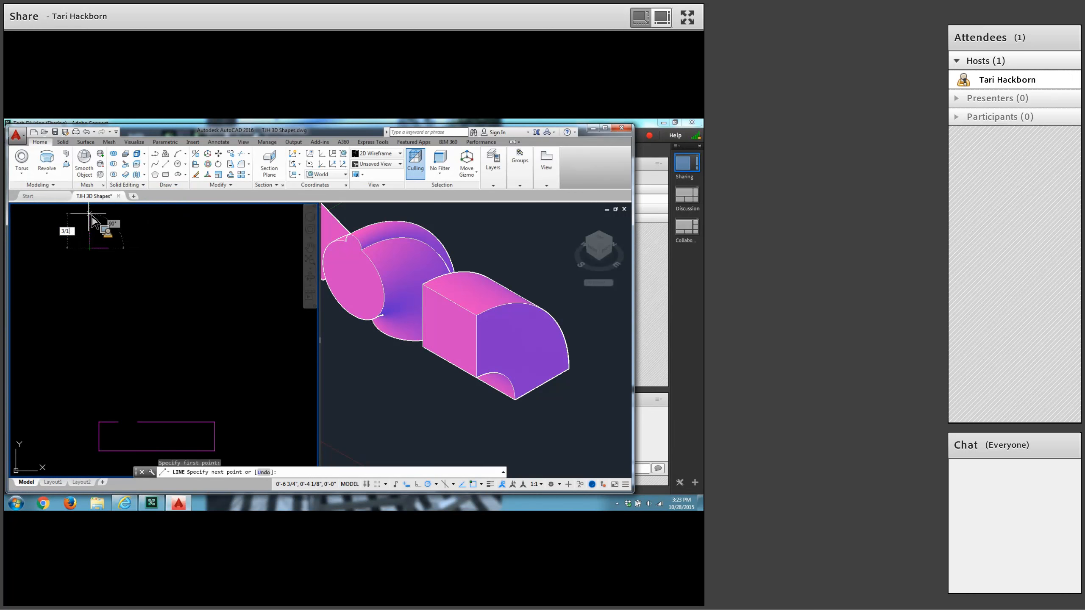
{"action": "type", "text": "6"}
{"action": "key", "text": "Return"}
{"action": "key", "text": "Return"}
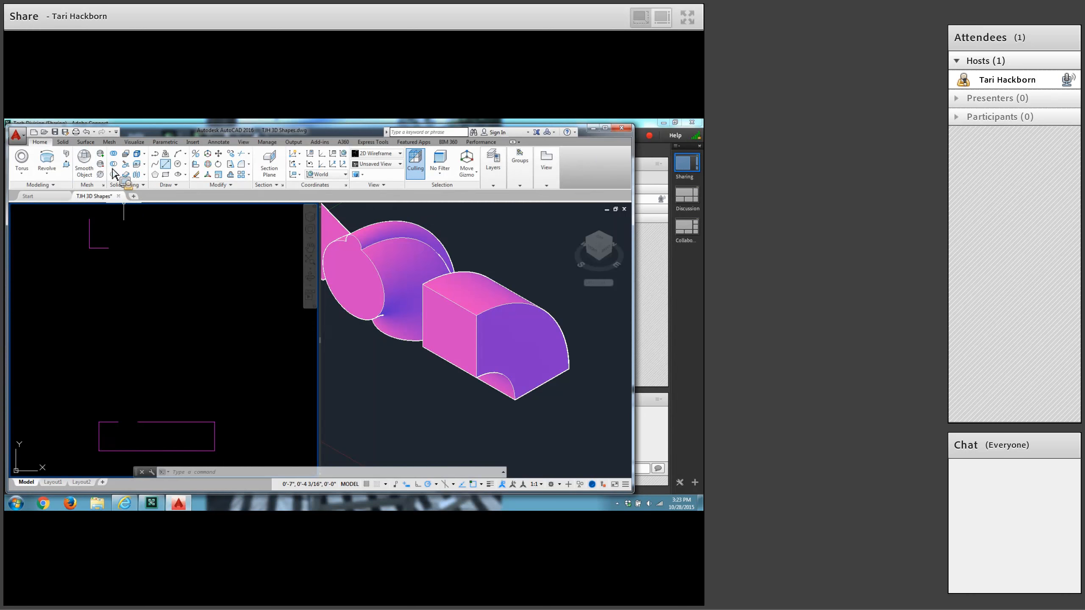
From the upper end of the 3/16 vertical line, draw a .5 line horizontally to the right, undoing the slanted first attempt.
{"action": "left_click", "coordinate": [166, 164]}
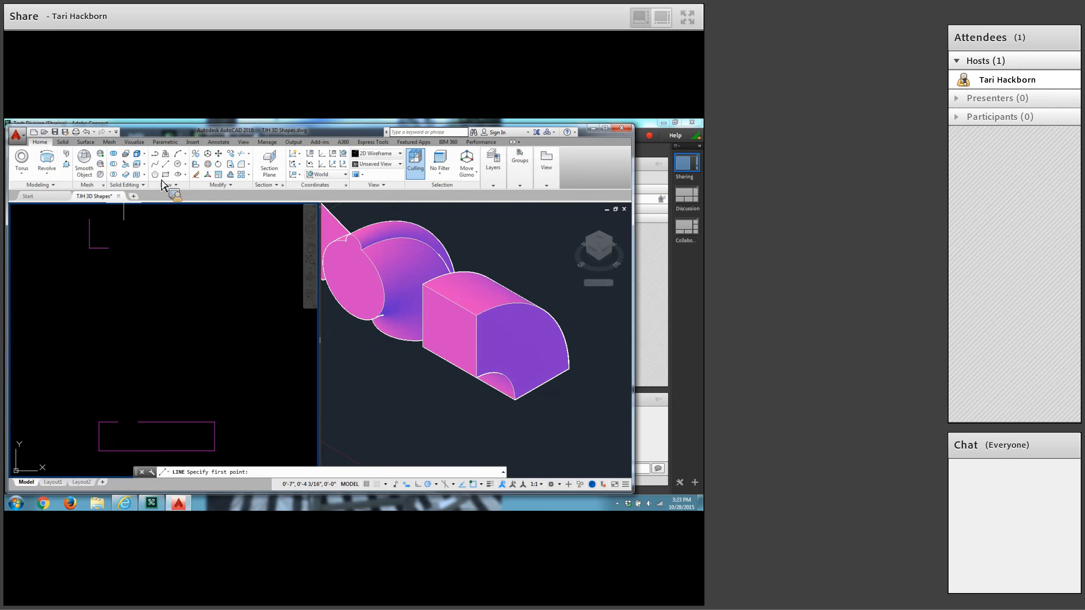
{"action": "left_click", "coordinate": [89, 219]}
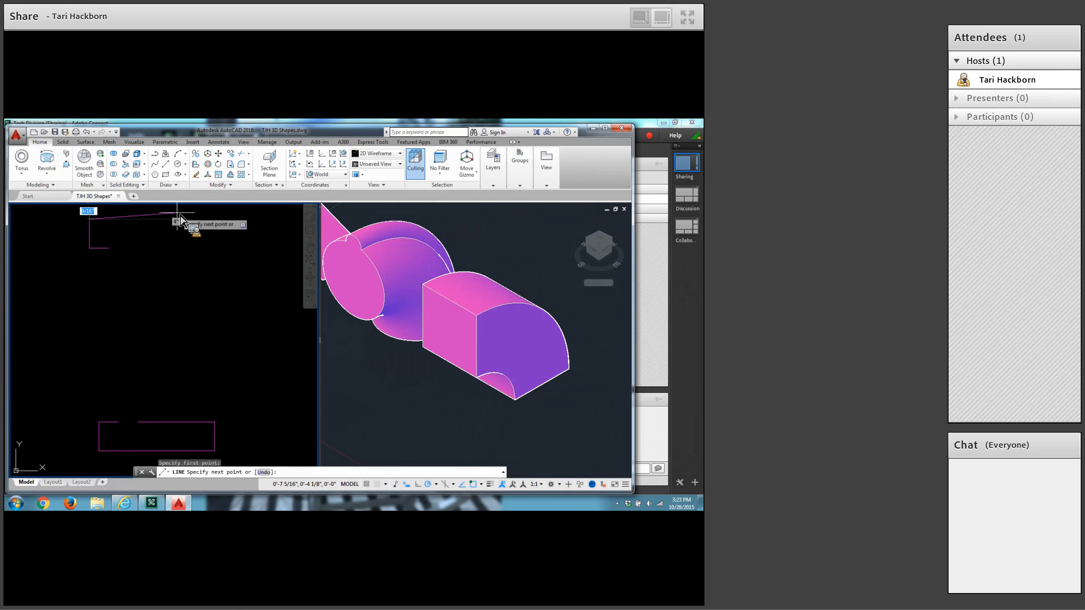
{"action": "type", "text": ".5"}
{"action": "key", "text": "Return"}
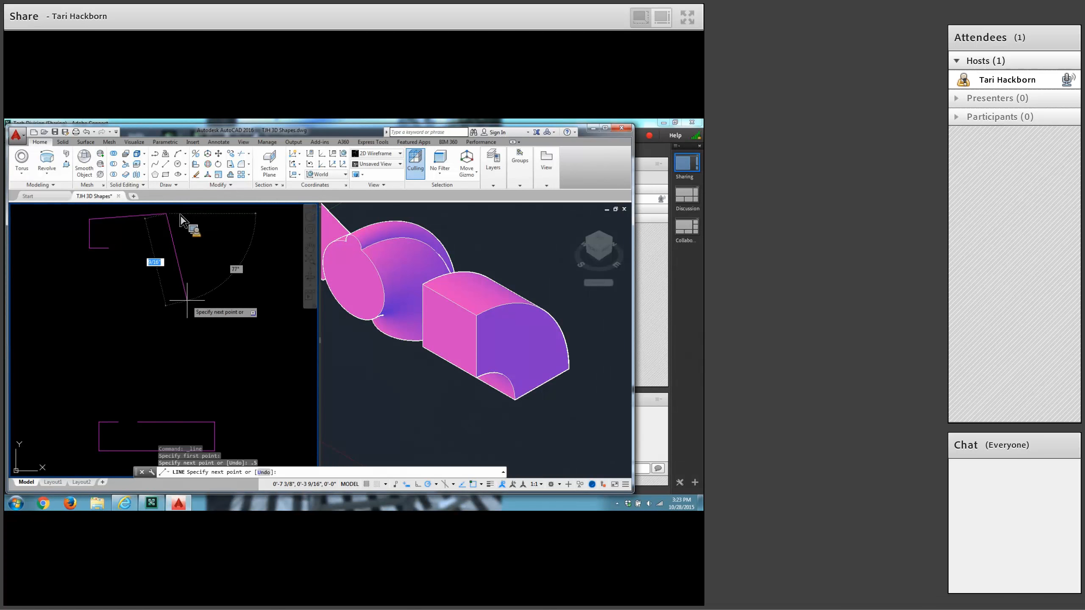
{"action": "right_click", "coordinate": [189, 252]}
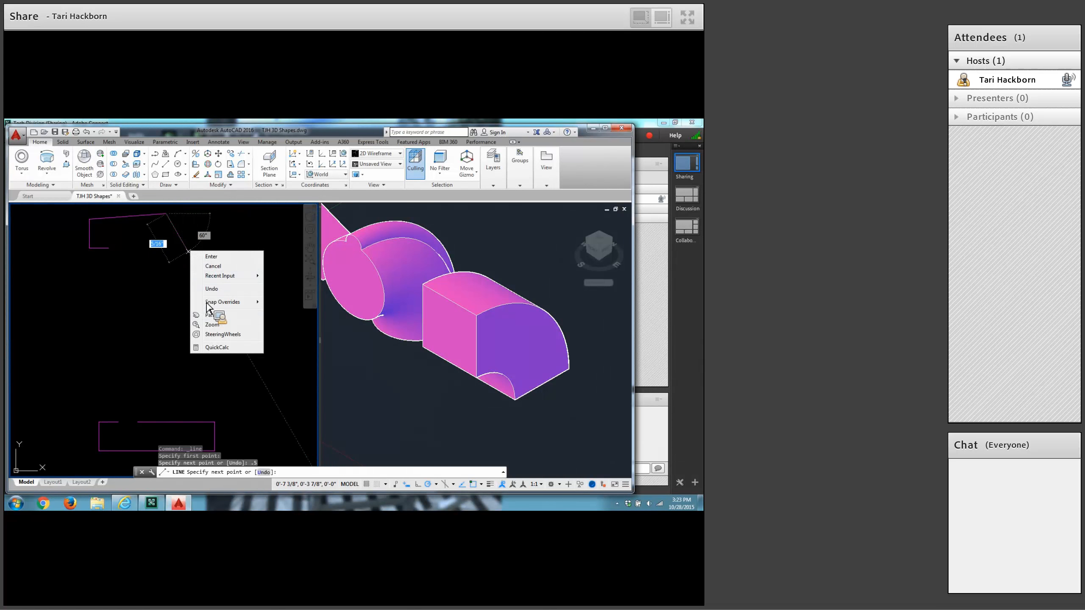
{"action": "left_click", "coordinate": [216, 290]}
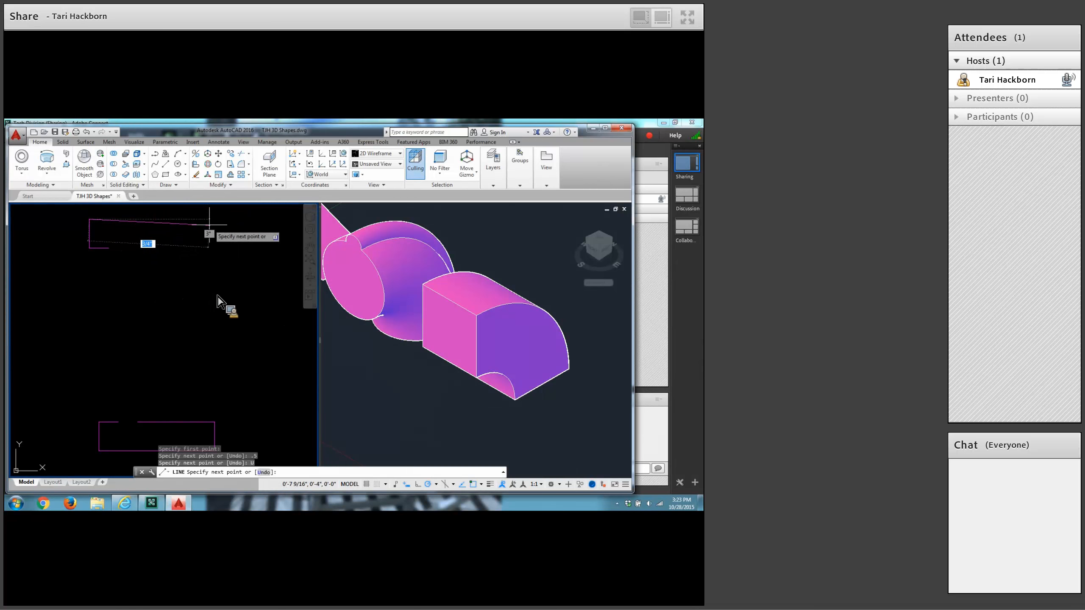
{"action": "type", "text": "."}
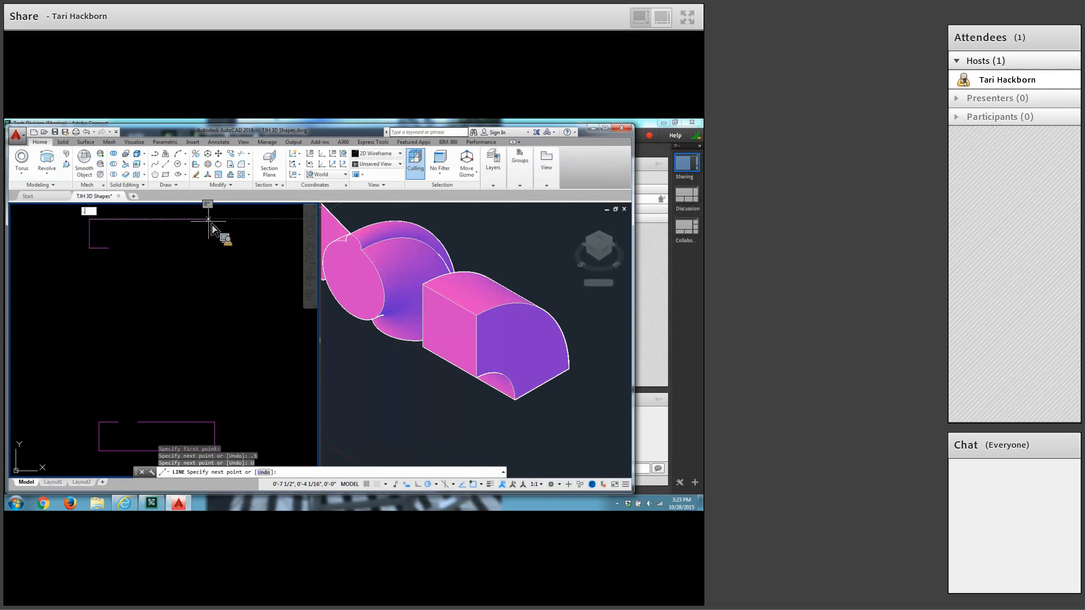
{"action": "type", "text": "5"}
{"action": "key", "text": "Return"}
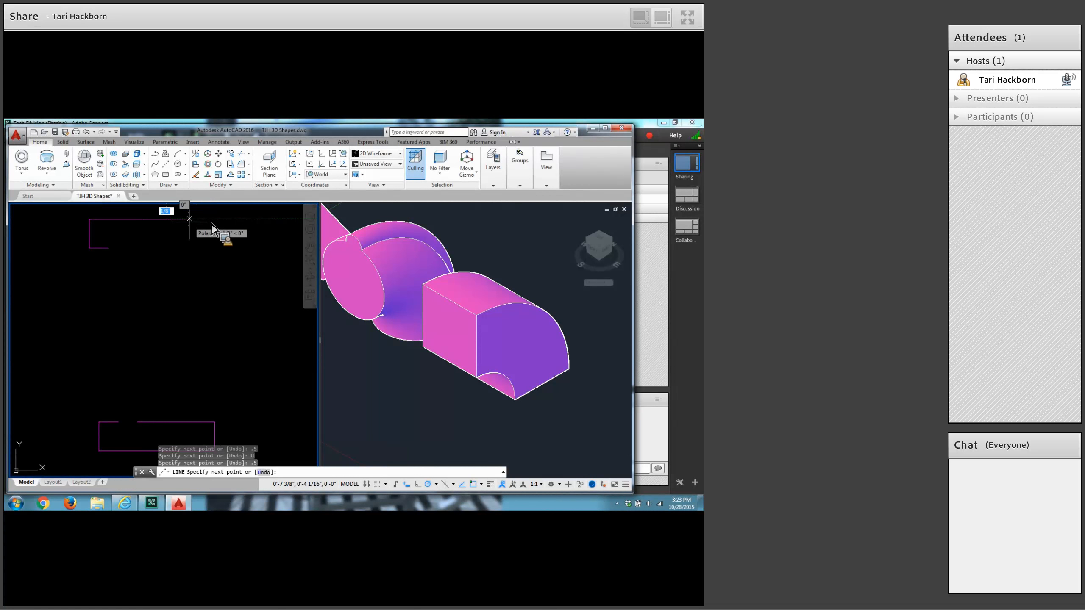
Continue the line 3/16 downward and on to the left endpoint of the base's long upper line, ending the Line command.
{"action": "type", "text": "3/16"}
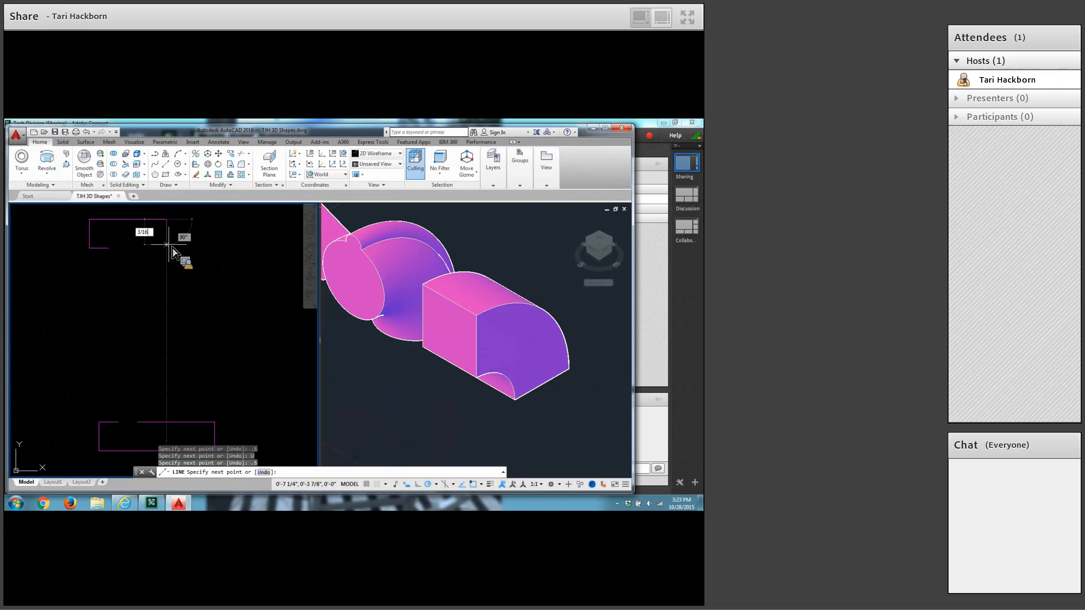
{"action": "key", "text": "Return"}
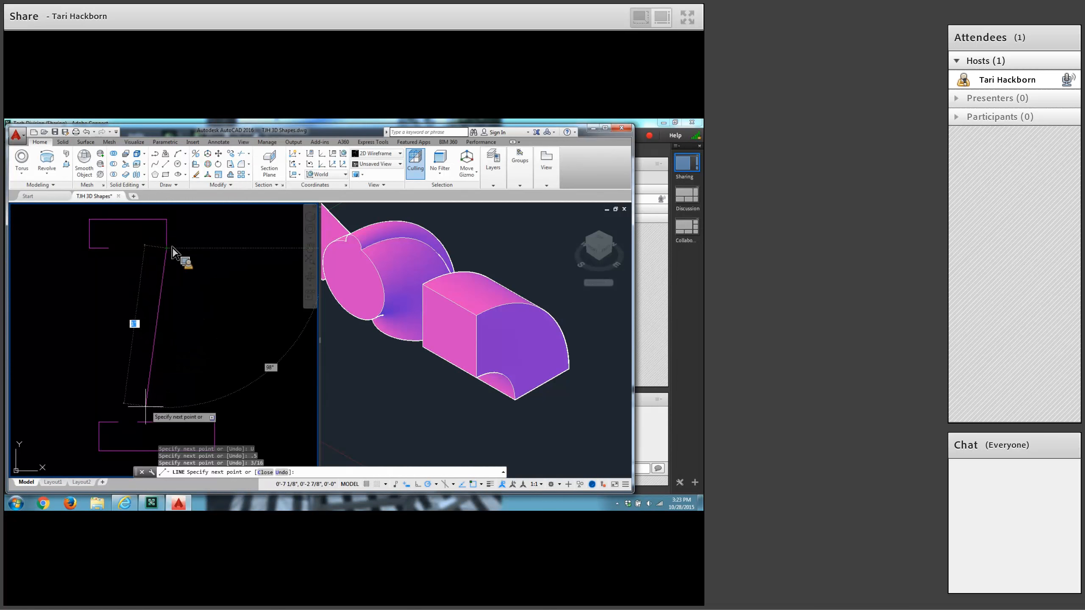
{"action": "left_click", "coordinate": [140, 422]}
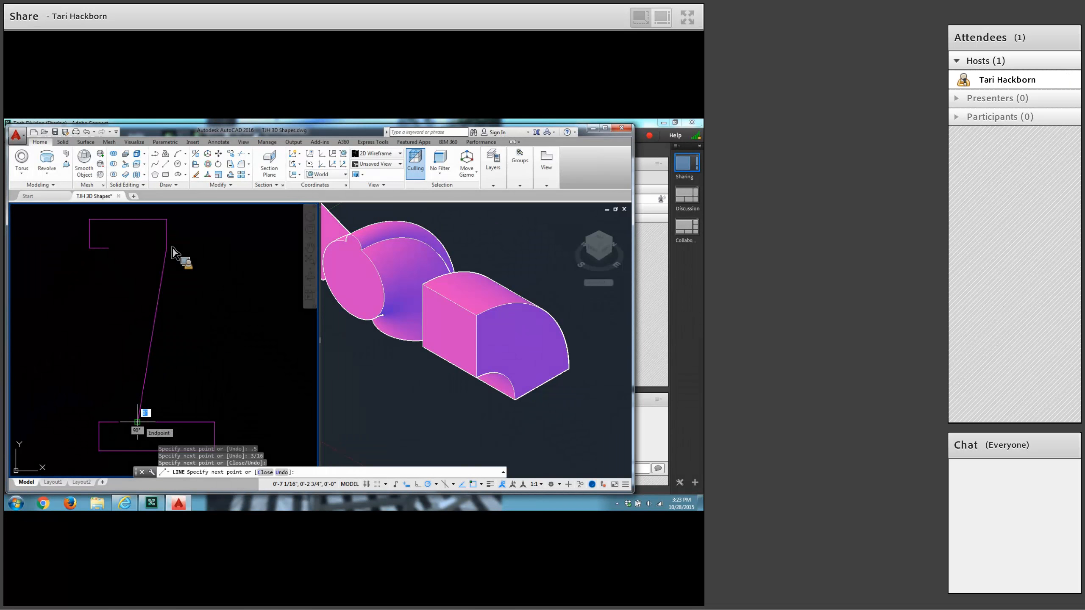
{"action": "key", "text": "Return"}
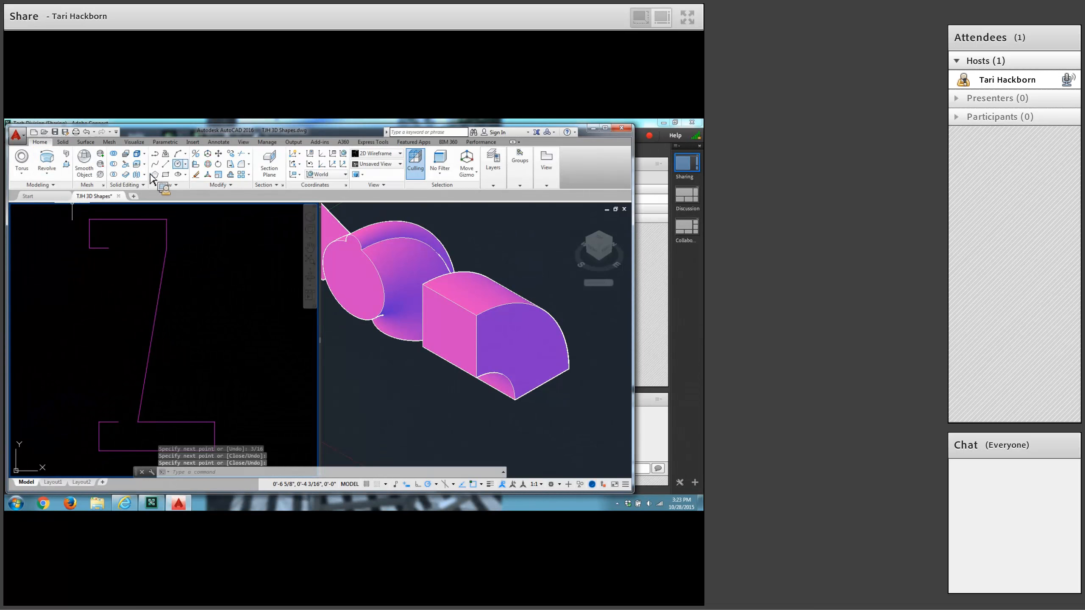
Draw a separate vertical line just over 1/2 long to the right of the profile, aligned above the base's right edge.
{"action": "left_click", "coordinate": [166, 165]}
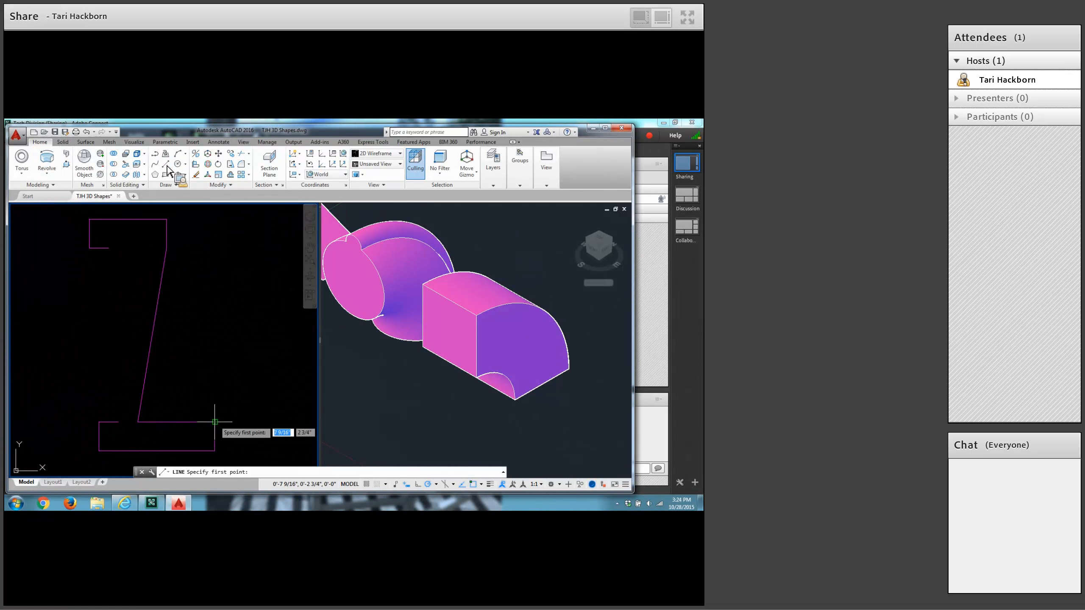
{"action": "left_click", "coordinate": [215, 337]}
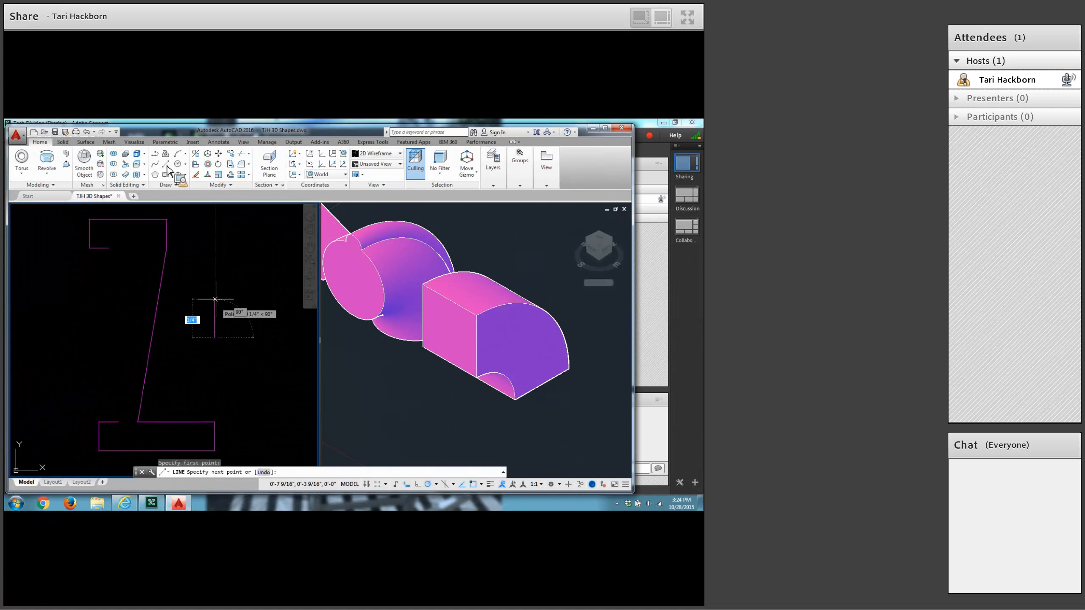
{"action": "left_click", "coordinate": [216, 248]}
{"action": "key", "text": "Return"}
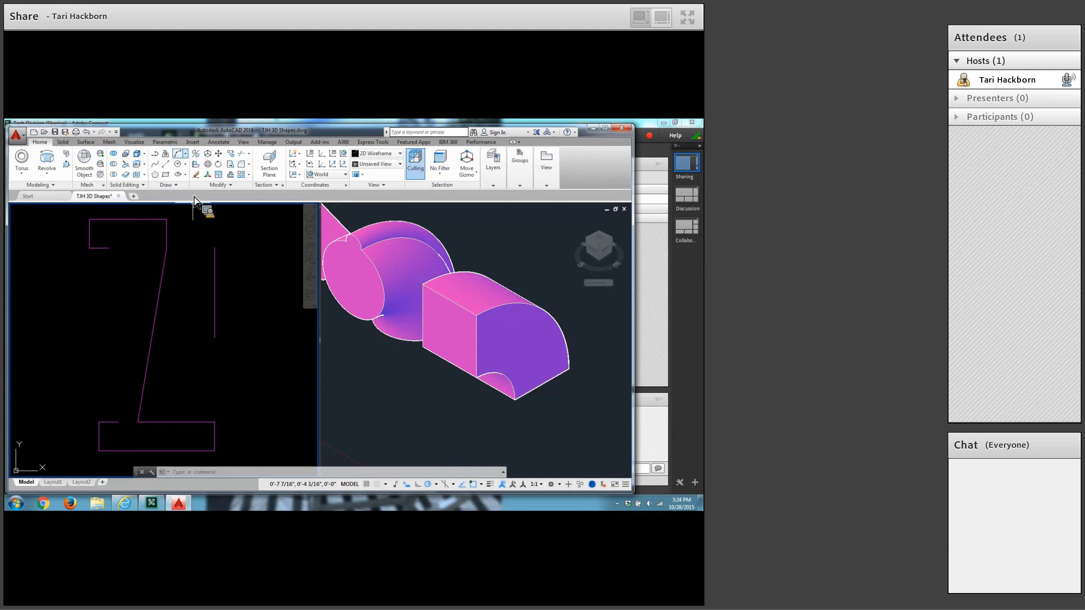
Draw a Start, End, Radius arc bulging left between the right ends of the upper and lower short horizontal lines.
{"action": "left_click", "coordinate": [189, 158]}
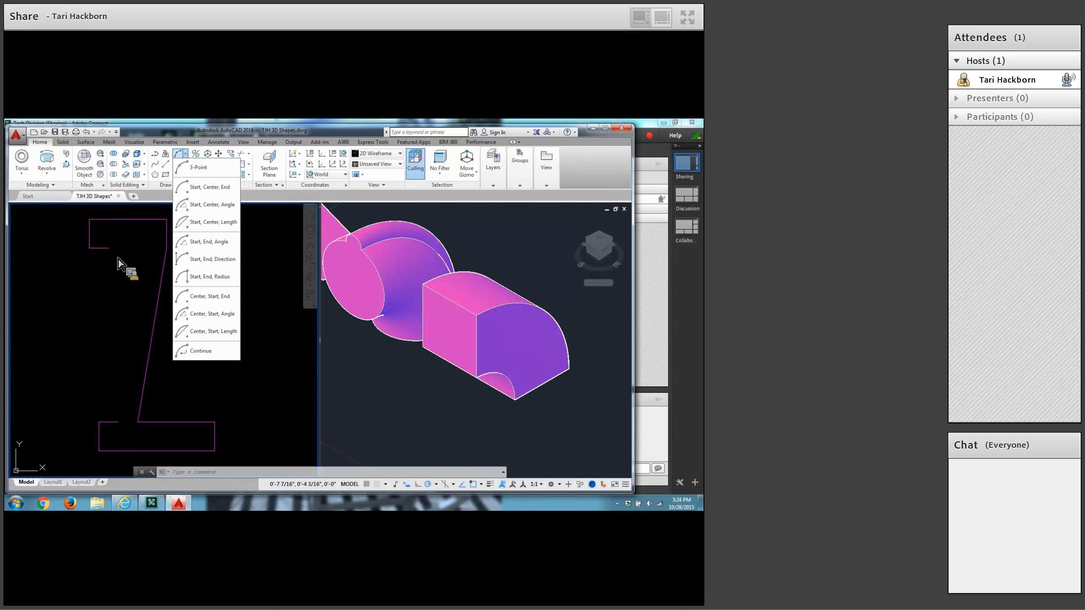
{"action": "left_click", "coordinate": [211, 278]}
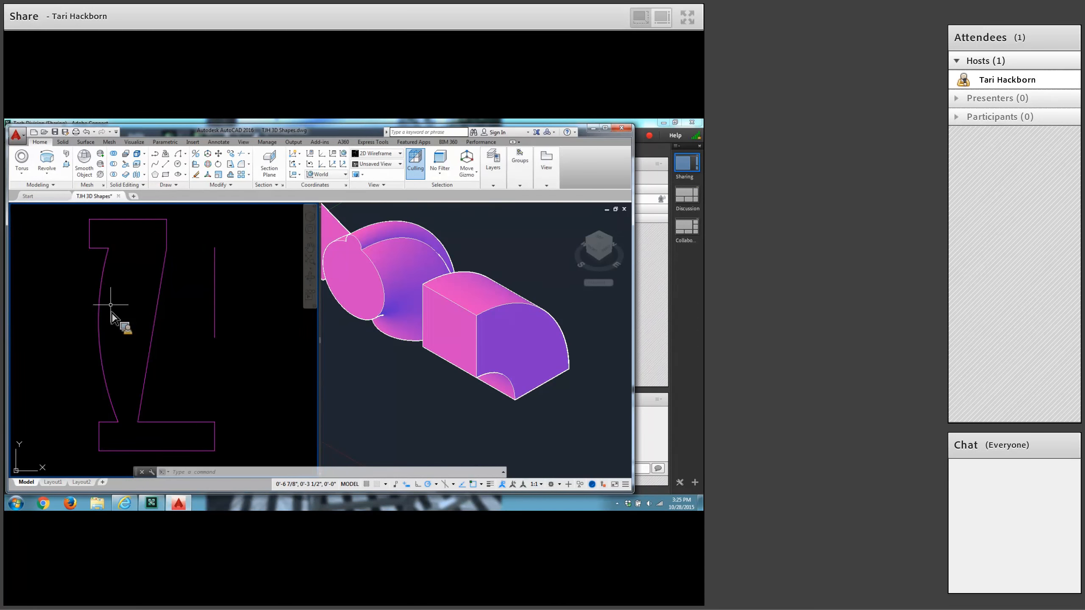
Fillet the base's upper-left corner with a 1/16 radius.
{"action": "left_click", "coordinate": [243, 166]}
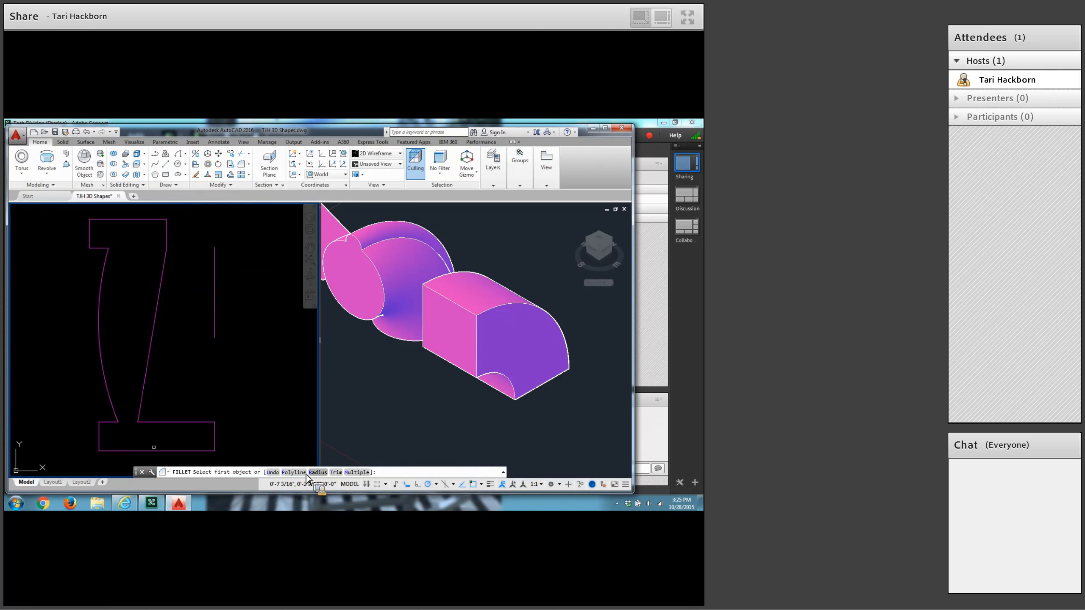
{"action": "left_click", "coordinate": [322, 473]}
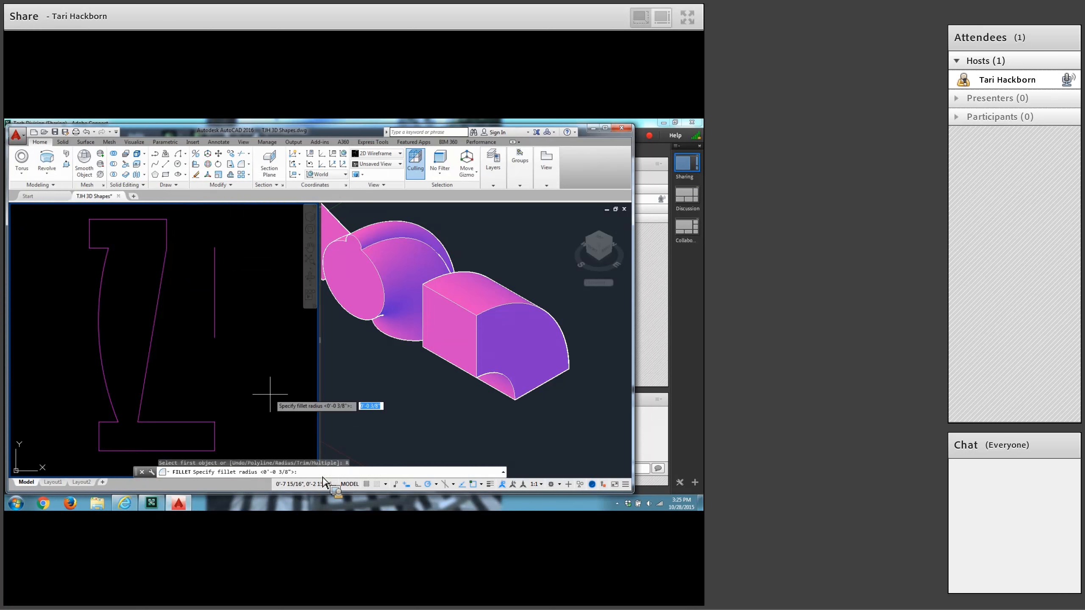
{"action": "type", "text": "1/16"}
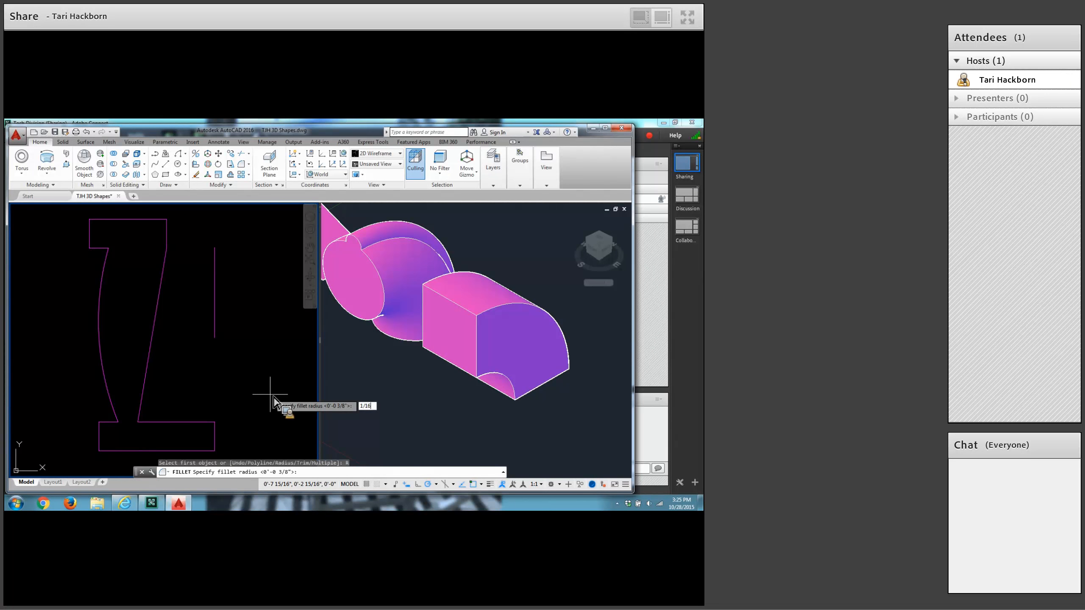
{"action": "key", "text": "Return"}
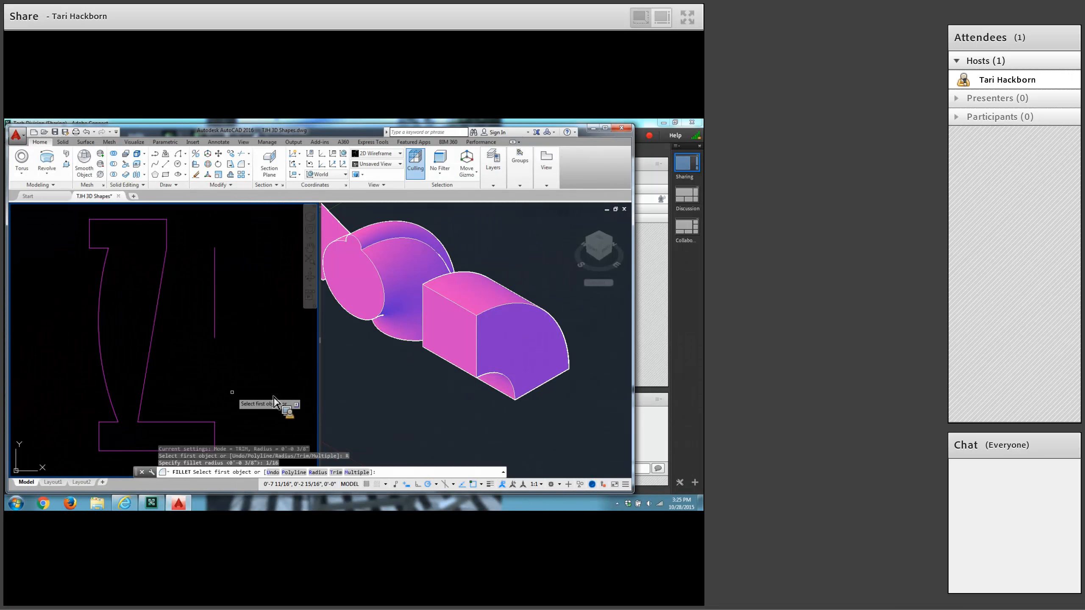
{"action": "left_click", "coordinate": [101, 428]}
{"action": "left_click", "coordinate": [106, 422]}
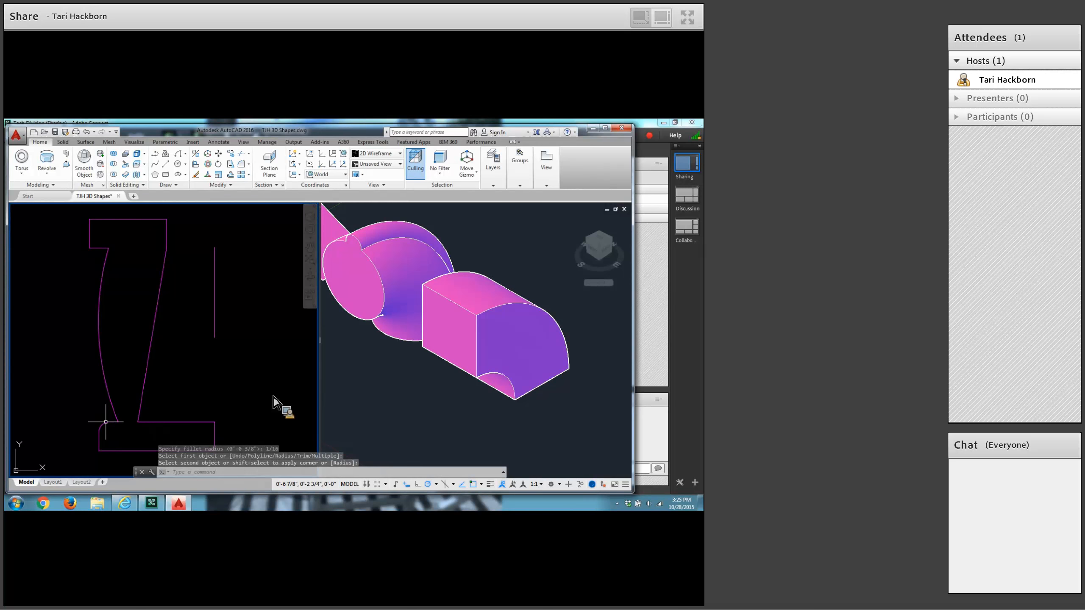
Fillet the upper-left corner of the profile's top with the current radius.
{"action": "left_click", "coordinate": [241, 165]}
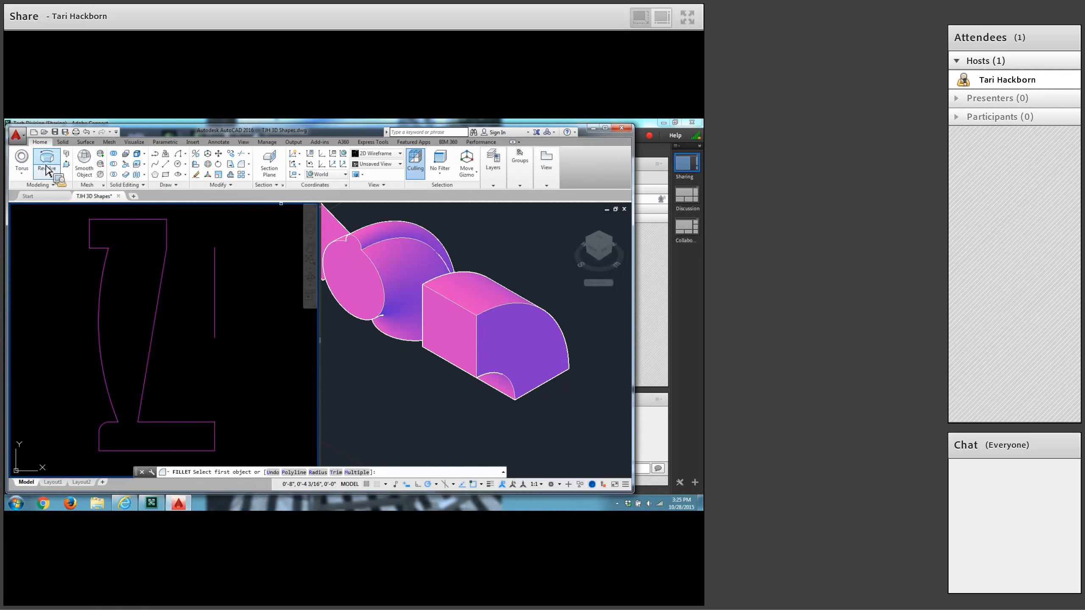
{"action": "left_click", "coordinate": [89, 223]}
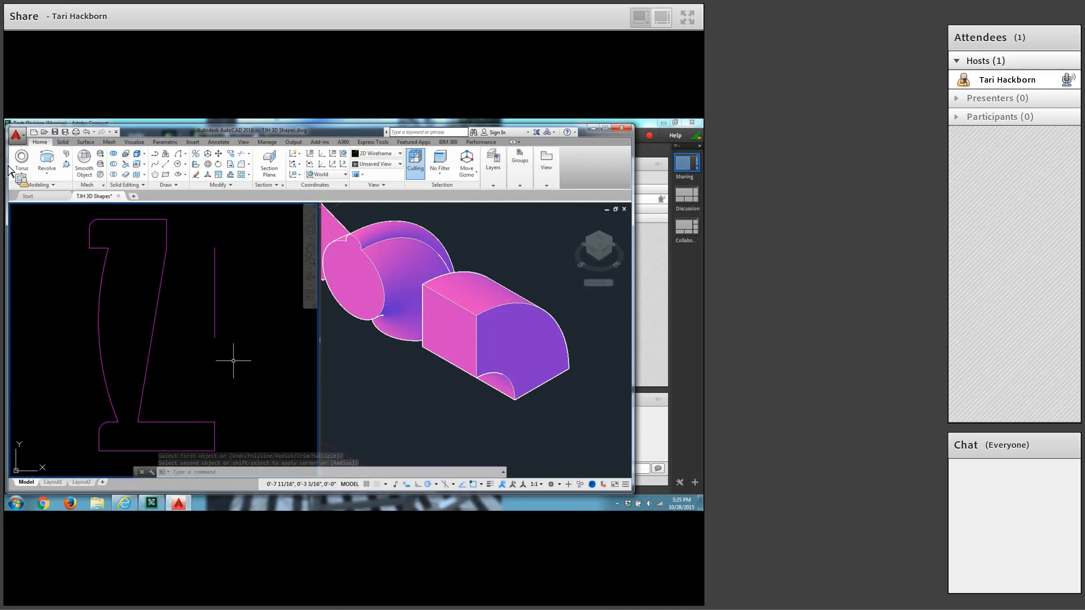
{"action": "scroll", "coordinate": [234, 362], "scroll_direction": "down", "scroll_amount": 1}
{"action": "middle_click_drag", "start_coordinate": [223, 358], "coordinate": [174, 346]}
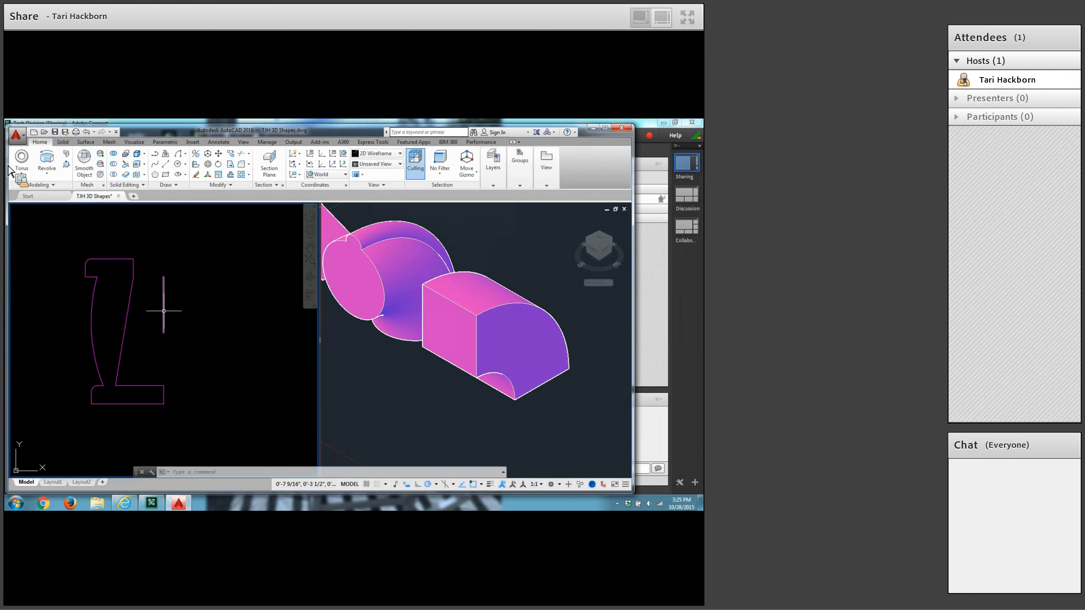
Convert all connected lines and arcs of the closed profile into a region, leaving out the separate vertical line.
{"action": "mouse_move", "coordinate": [164, 311]}
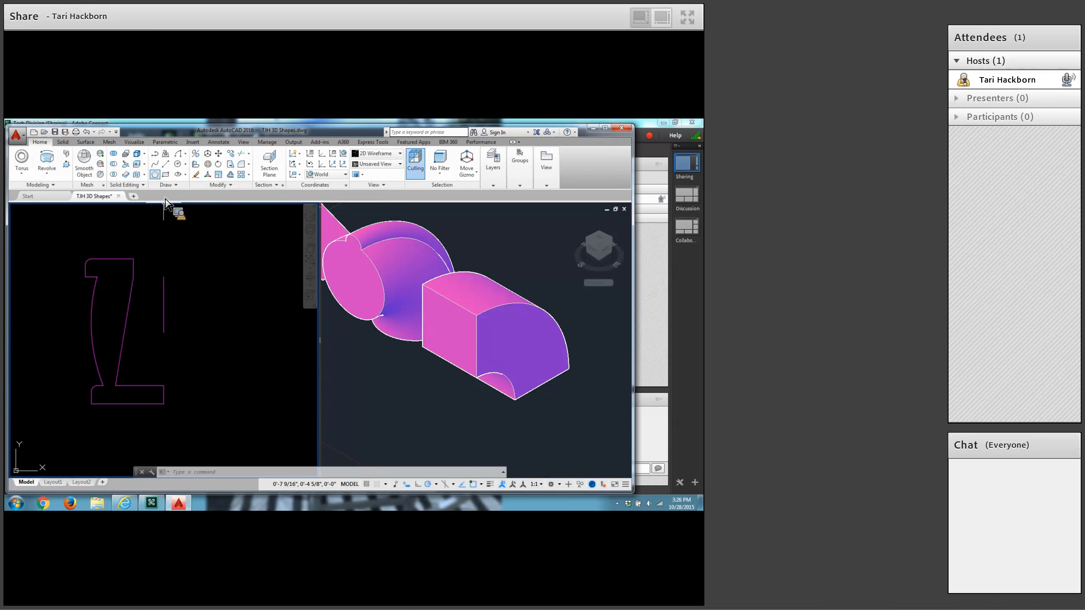
{"action": "left_click", "coordinate": [175, 186]}
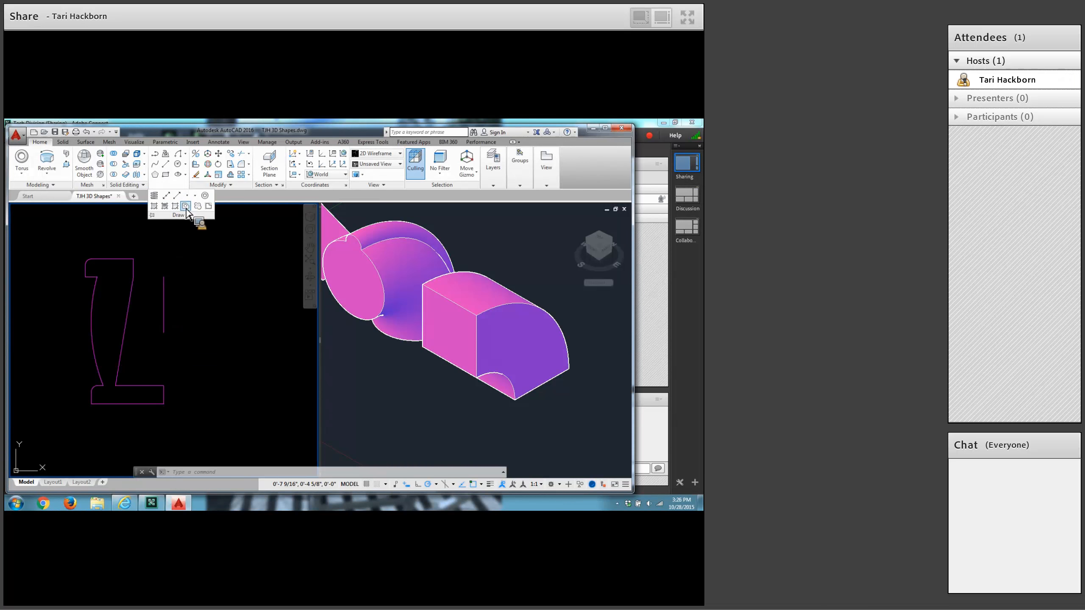
{"action": "left_click", "coordinate": [186, 207]}
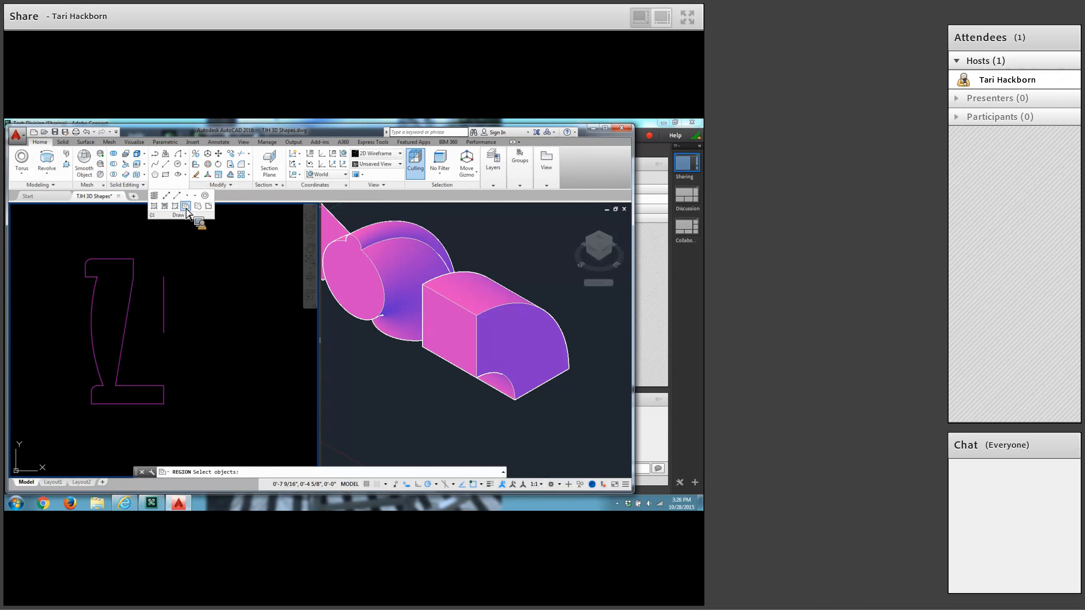
{"action": "left_click", "coordinate": [45, 235]}
{"action": "left_click", "coordinate": [142, 319]}
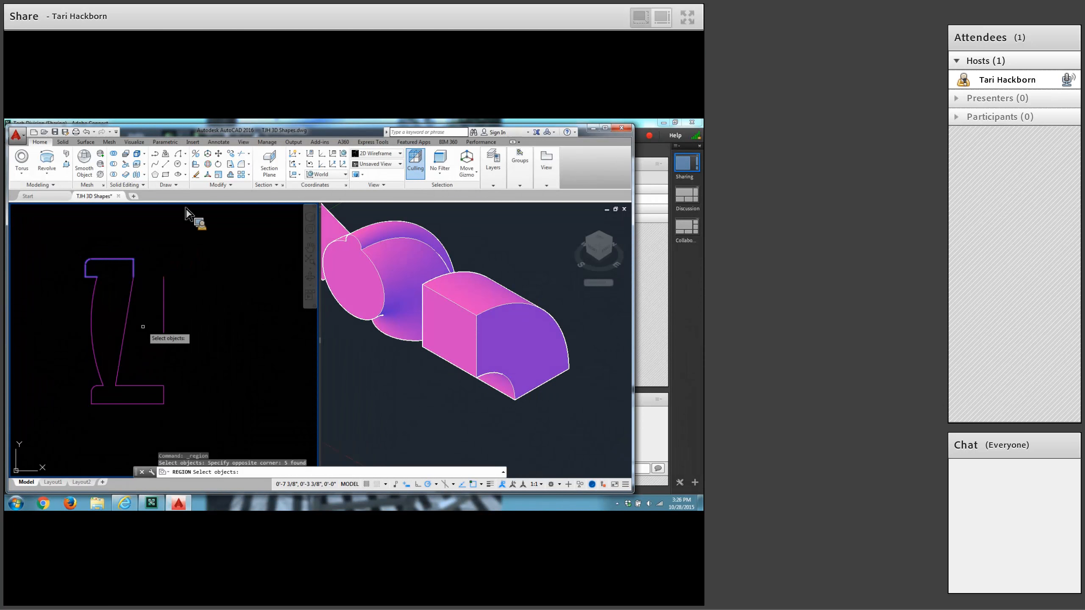
{"action": "left_click", "coordinate": [148, 244]}
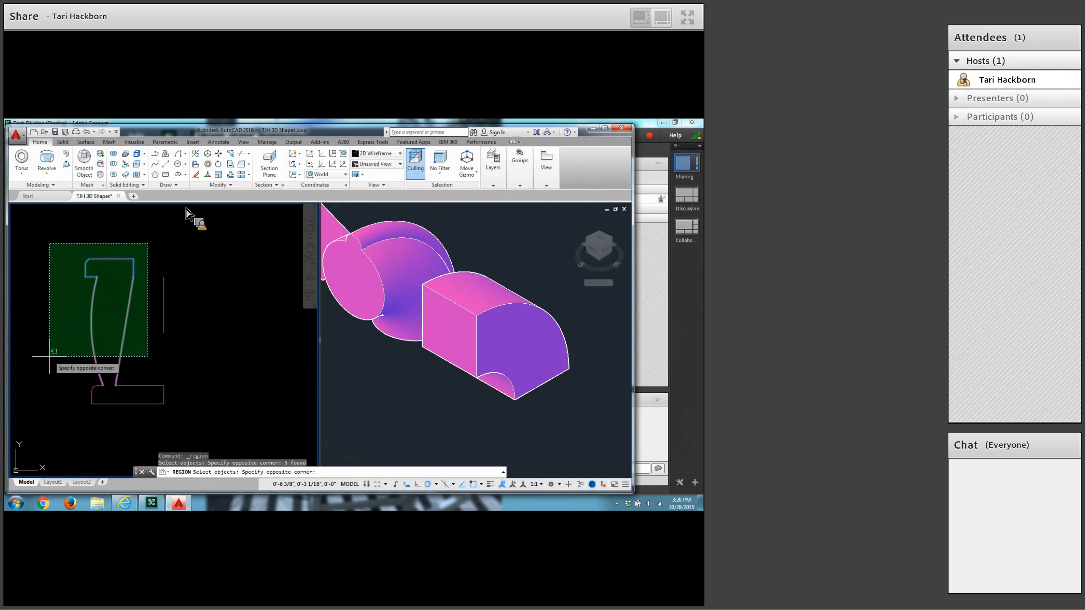
{"action": "left_click", "coordinate": [49, 356]}
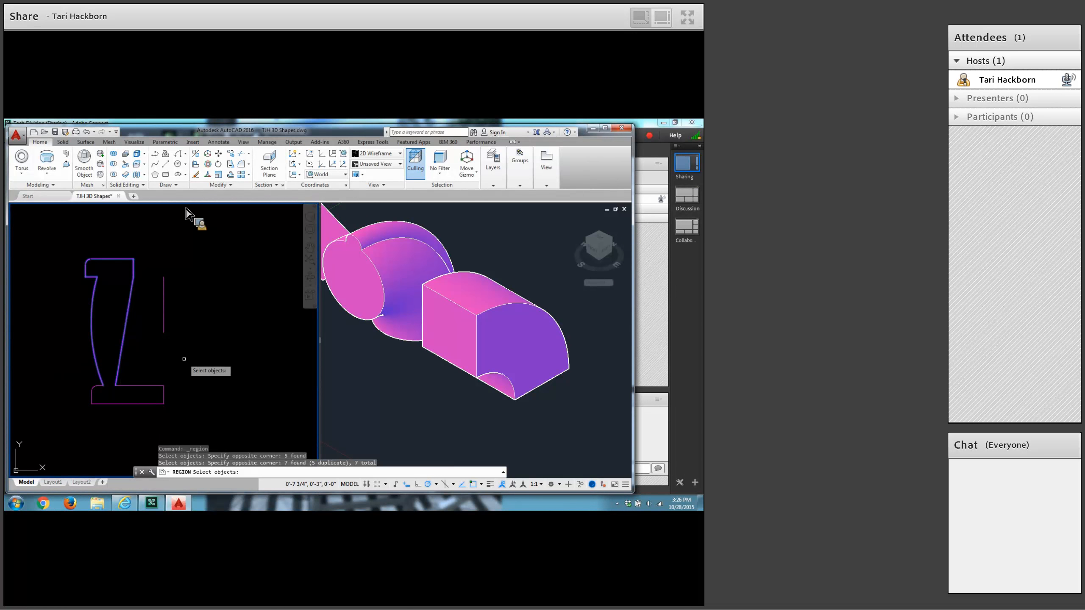
{"action": "left_click", "coordinate": [184, 359]}
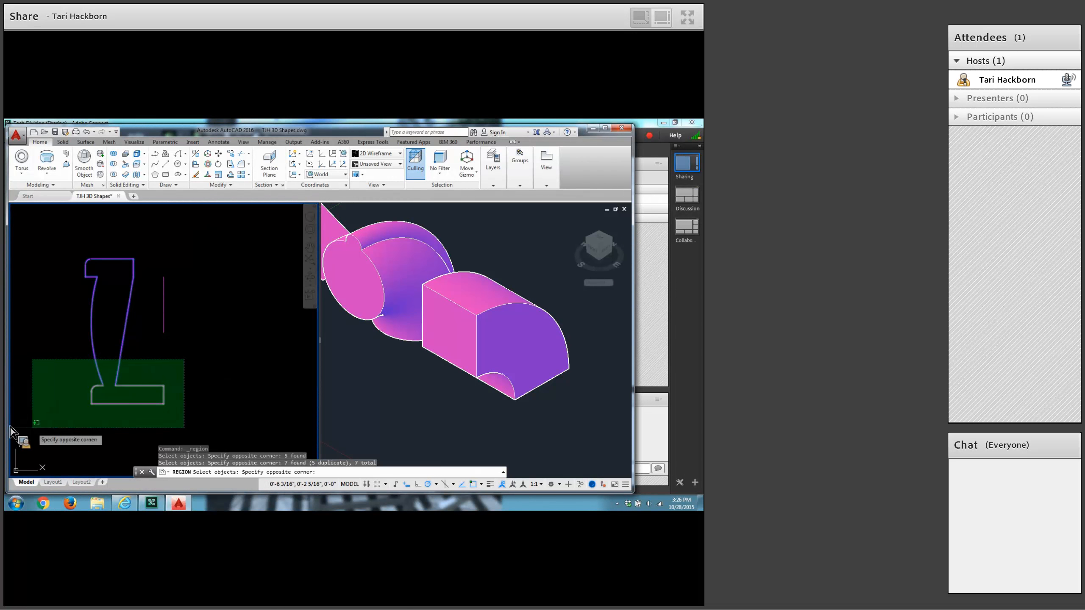
{"action": "left_click", "coordinate": [36, 426]}
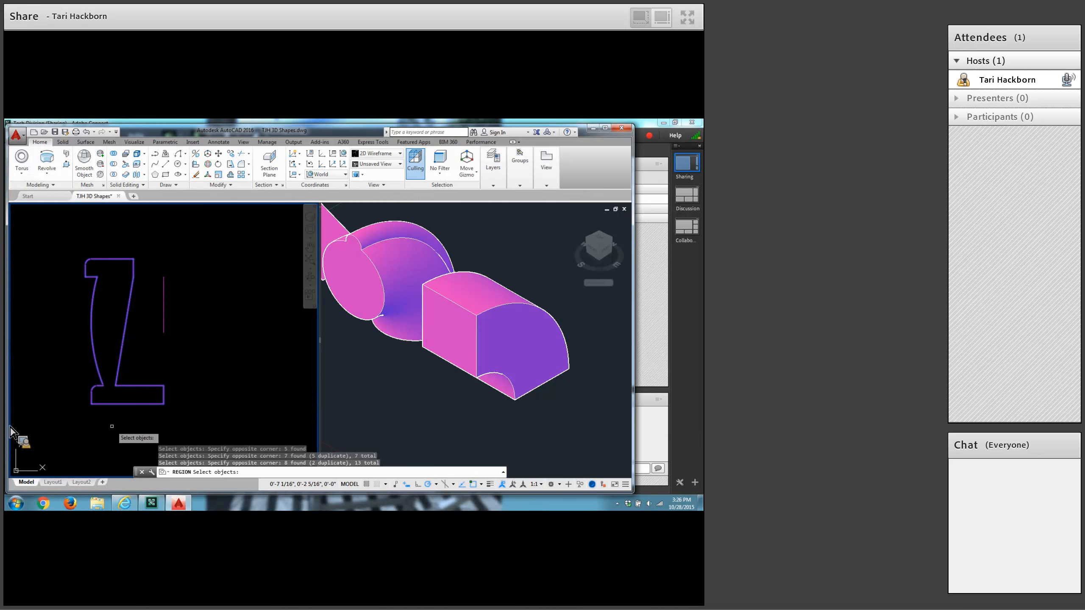
{"action": "key", "text": "Return"}
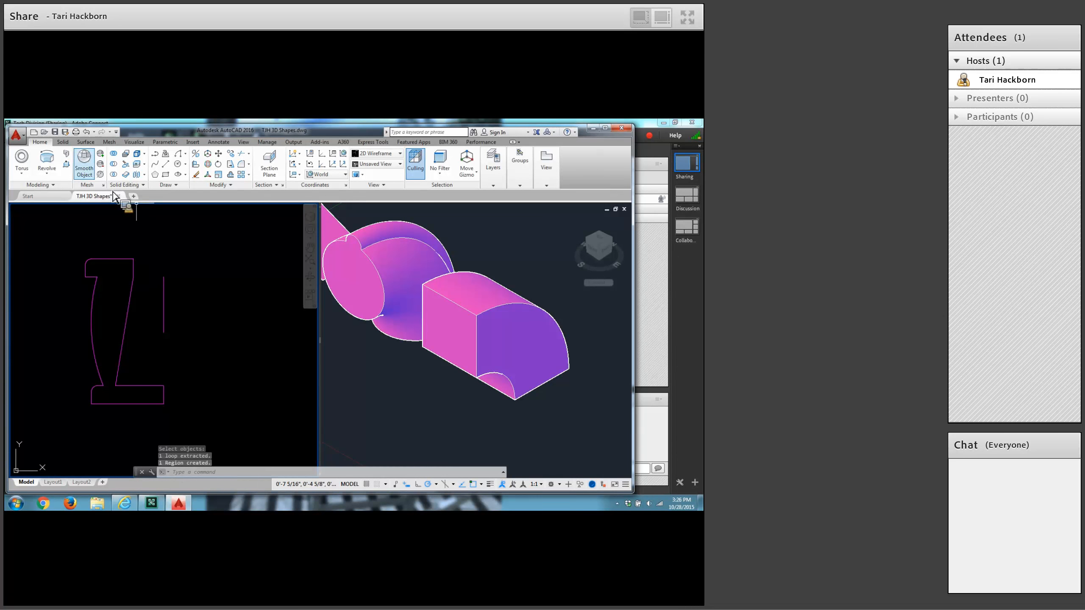
Try to revolve the profile region about the separate vertical line.
{"action": "left_click", "coordinate": [47, 162]}
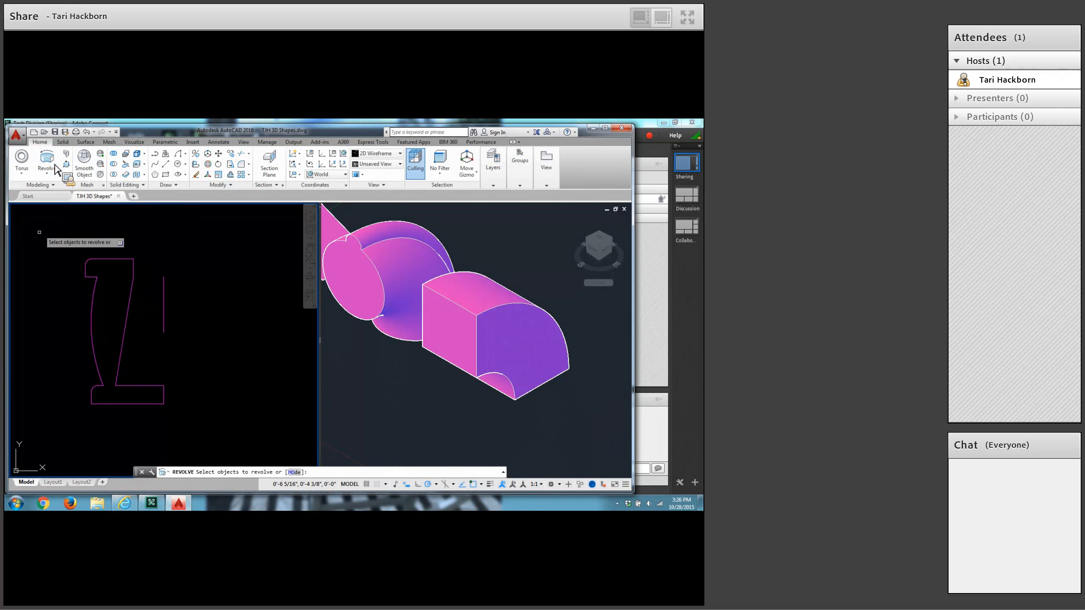
{"action": "left_click", "coordinate": [91, 278]}
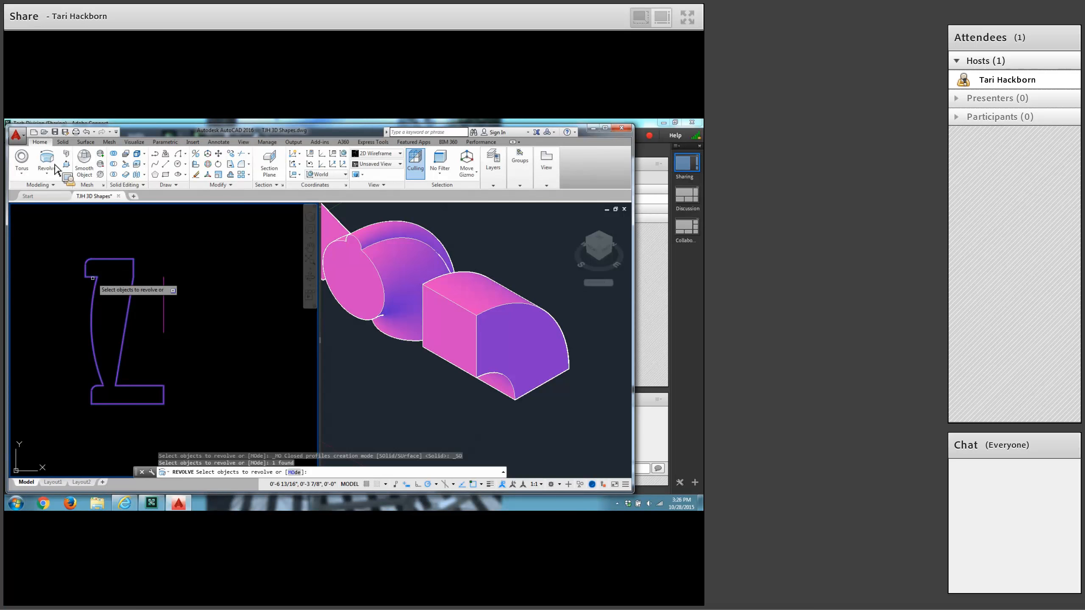
{"action": "key", "text": "Return"}
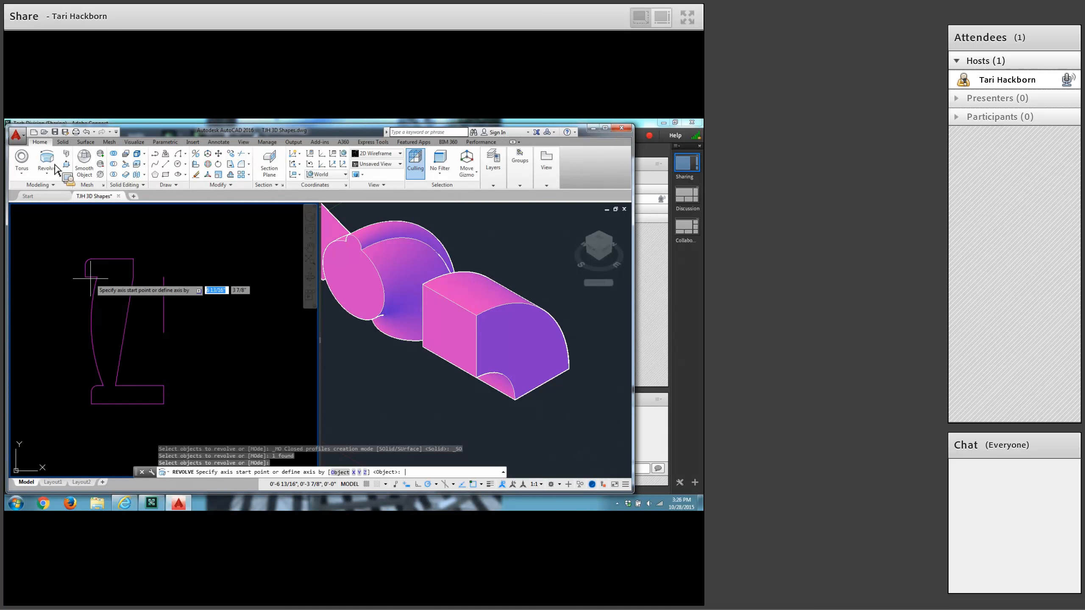
{"action": "key", "text": "Return"}
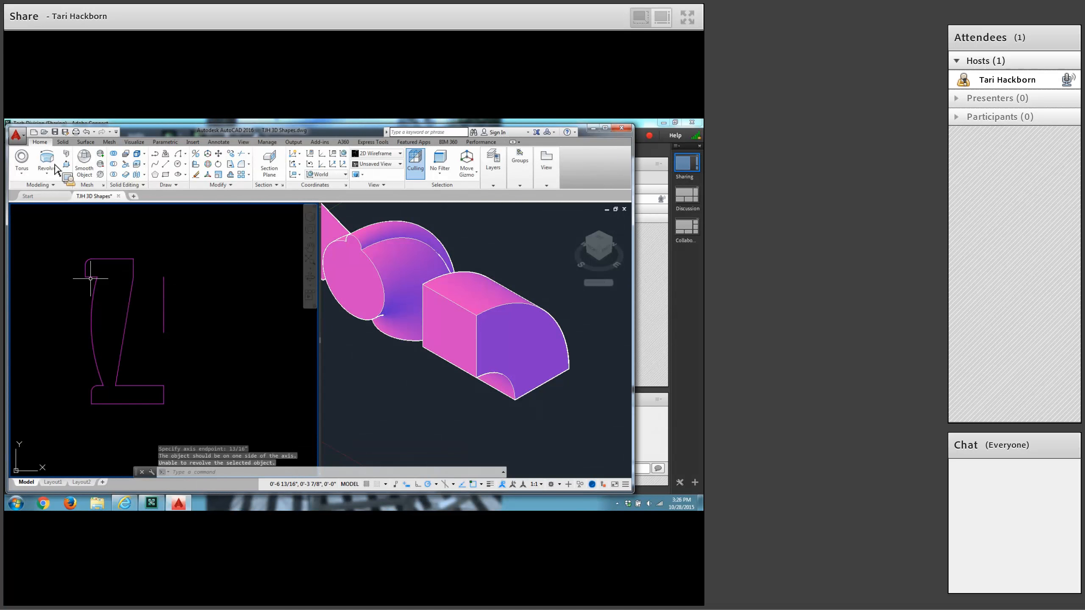
{"action": "left_click", "coordinate": [163, 312]}
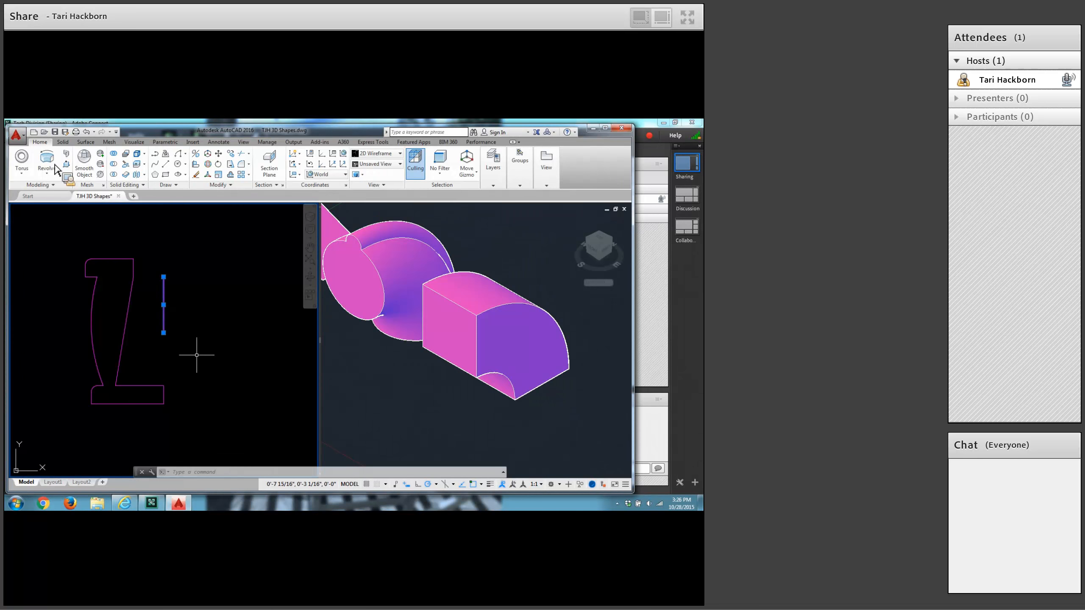
{"action": "key", "text": "Escape"}
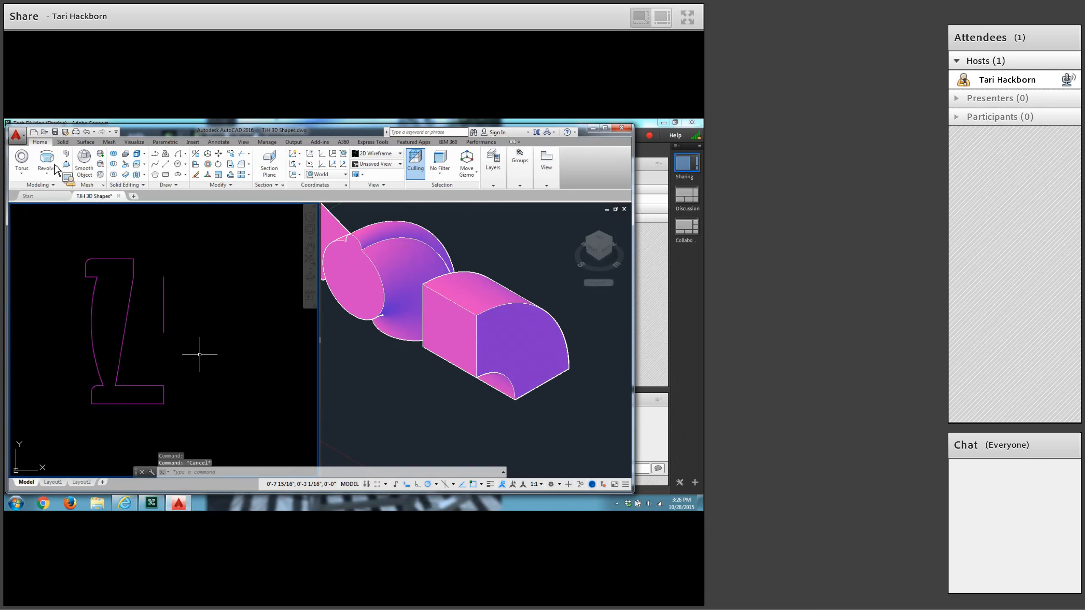
Revolve the profile region 360° with the Object axis option, using the separate vertical line as the axis.
{"action": "left_click", "coordinate": [54, 164]}
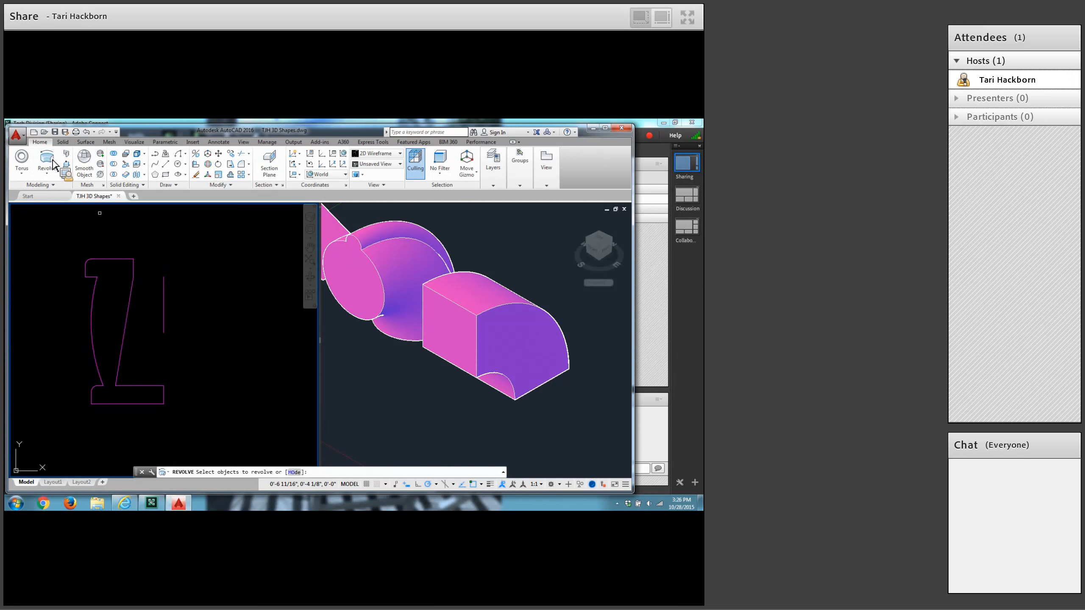
{"action": "left_click", "coordinate": [115, 258]}
{"action": "key", "text": "Return"}
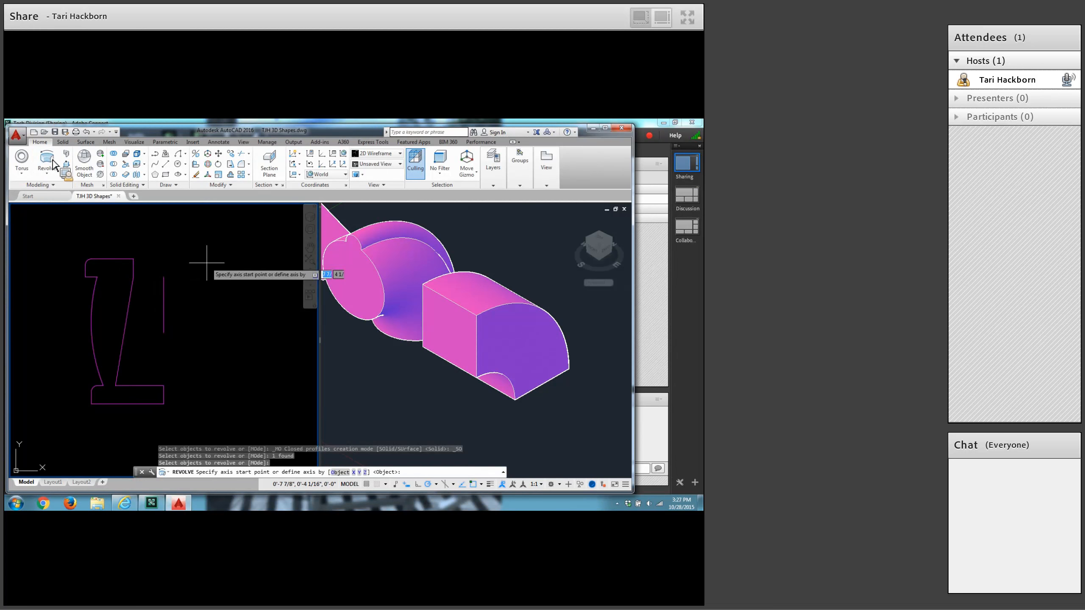
{"action": "key", "text": "Return"}
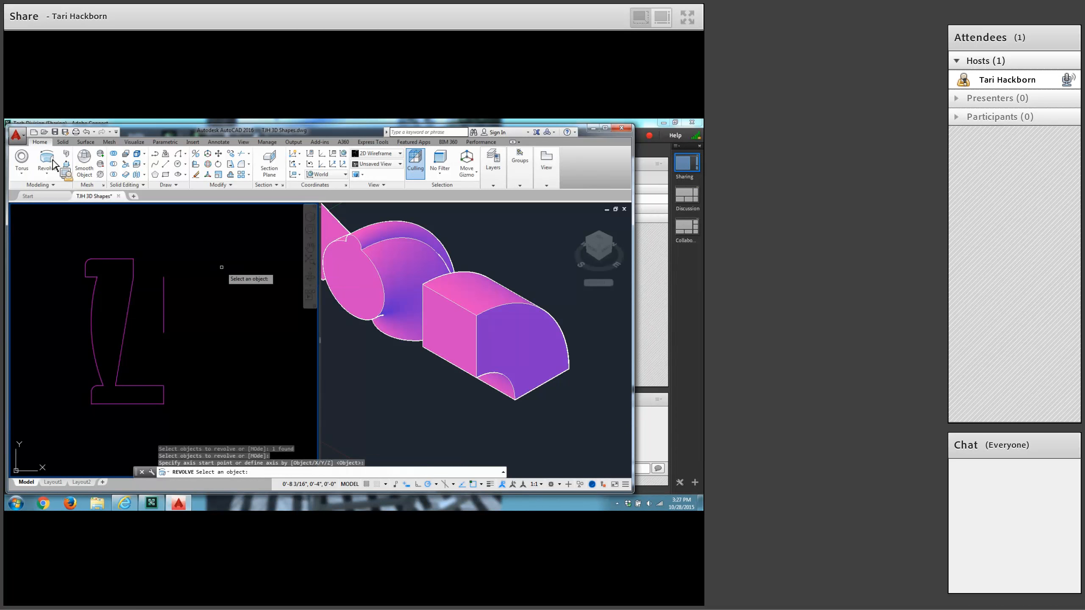
{"action": "left_click", "coordinate": [164, 310]}
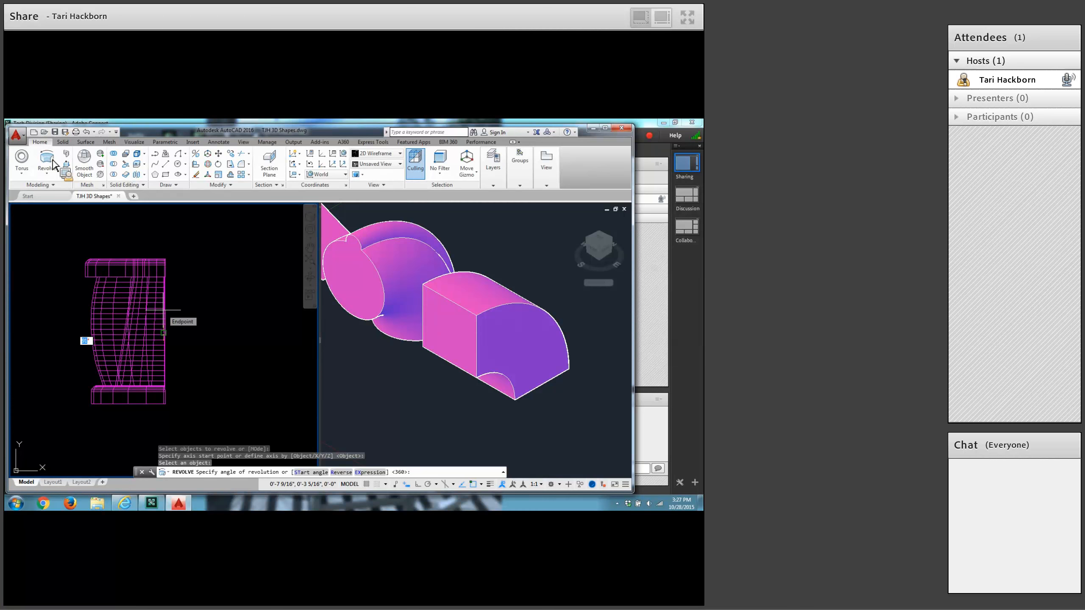
{"action": "key", "text": "Return"}
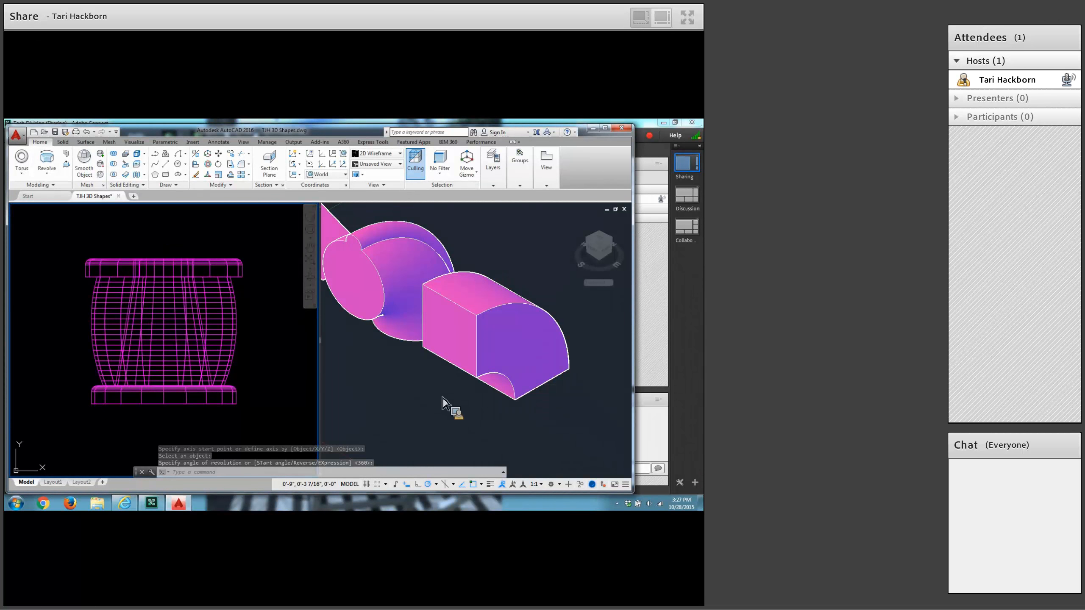
Use 3D Rotate to turn the revolved solid 90° upright about the X axis, with the base point at its flat end's centre.
{"action": "scroll", "coordinate": [444, 402], "scroll_direction": "down", "scroll_amount": 3}
{"action": "scroll", "coordinate": [440, 402], "scroll_direction": "down", "scroll_amount": 3}
{"action": "key", "text": "Escape"}
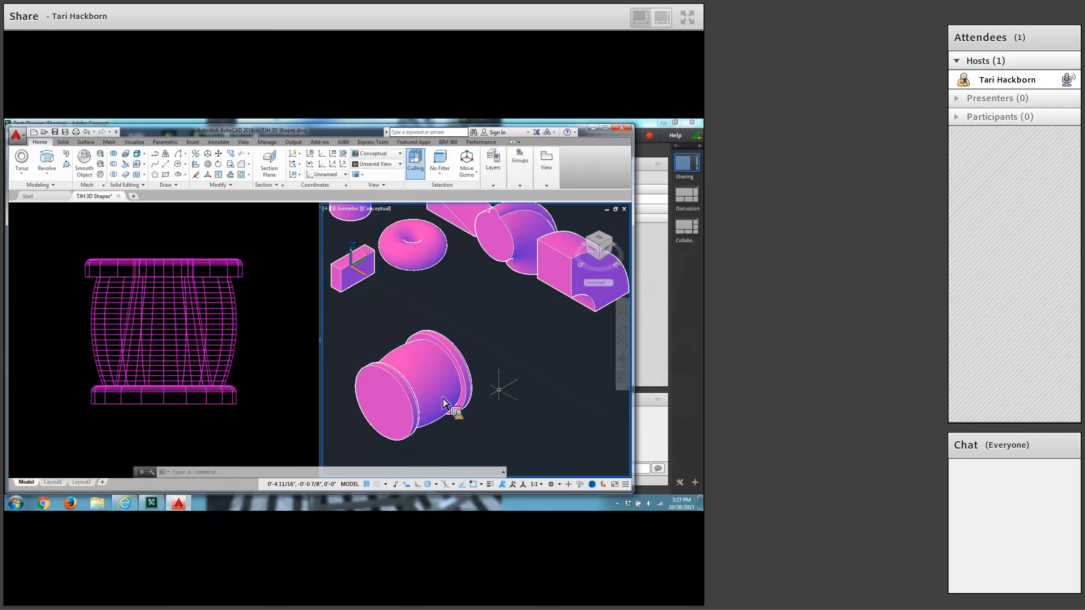
{"action": "left_click", "coordinate": [209, 165]}
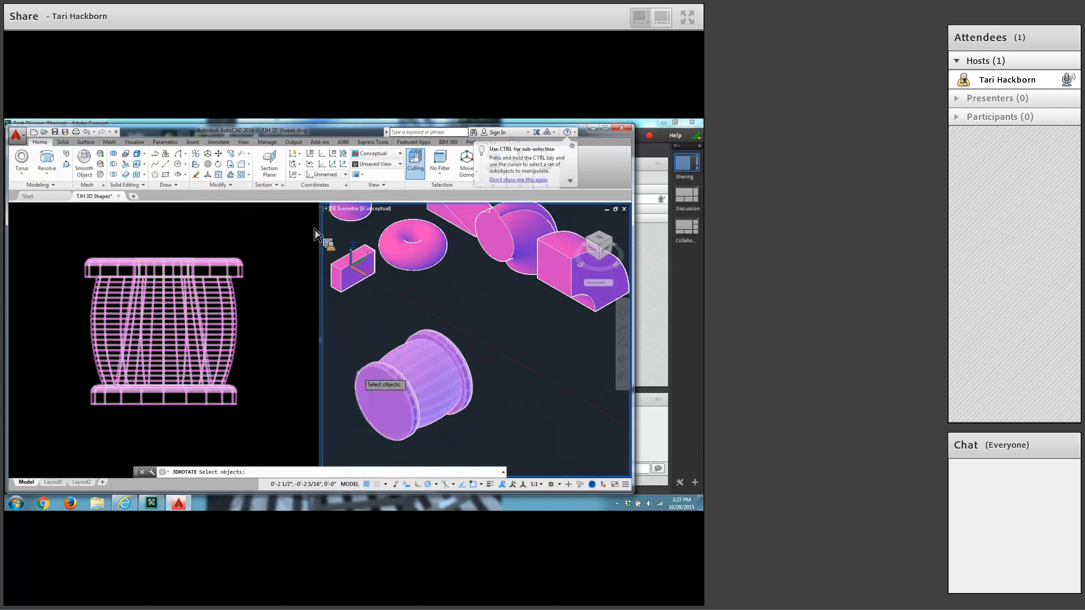
{"action": "left_click", "coordinate": [358, 372]}
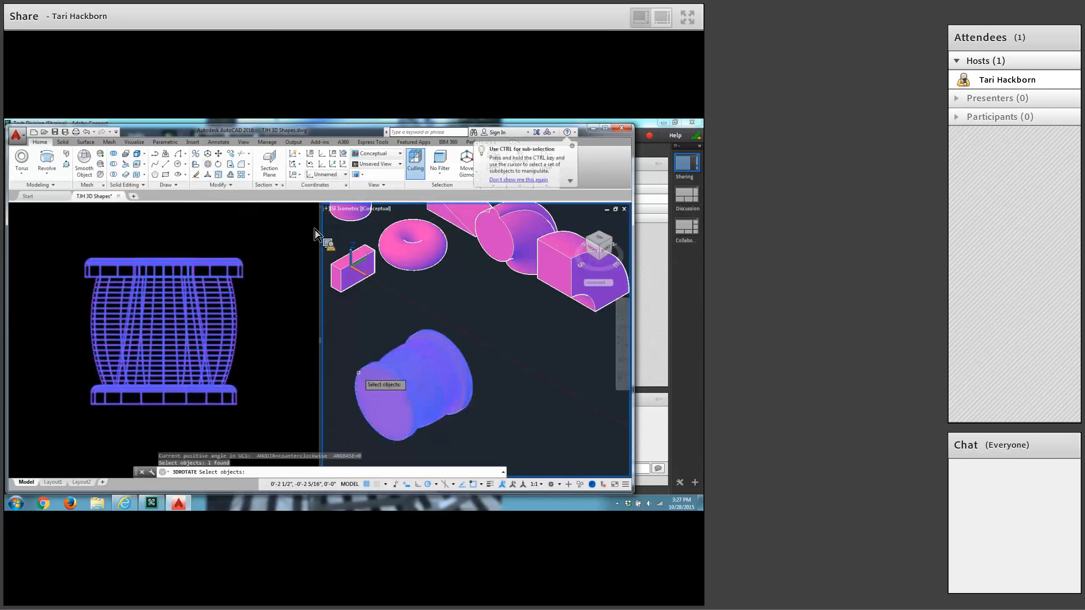
{"action": "key", "text": "Return"}
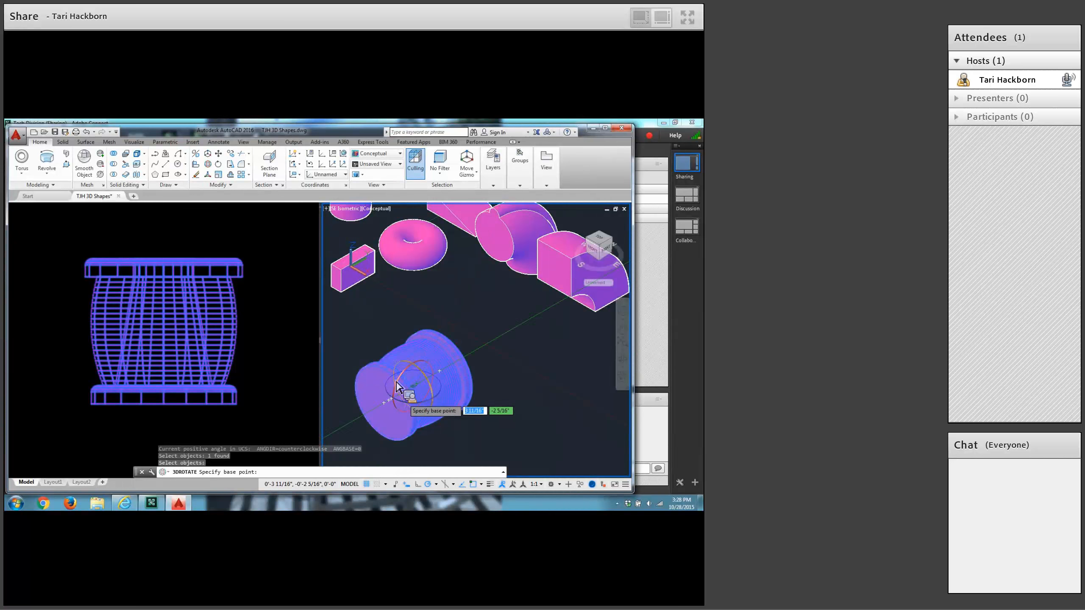
{"action": "left_click", "coordinate": [393, 415]}
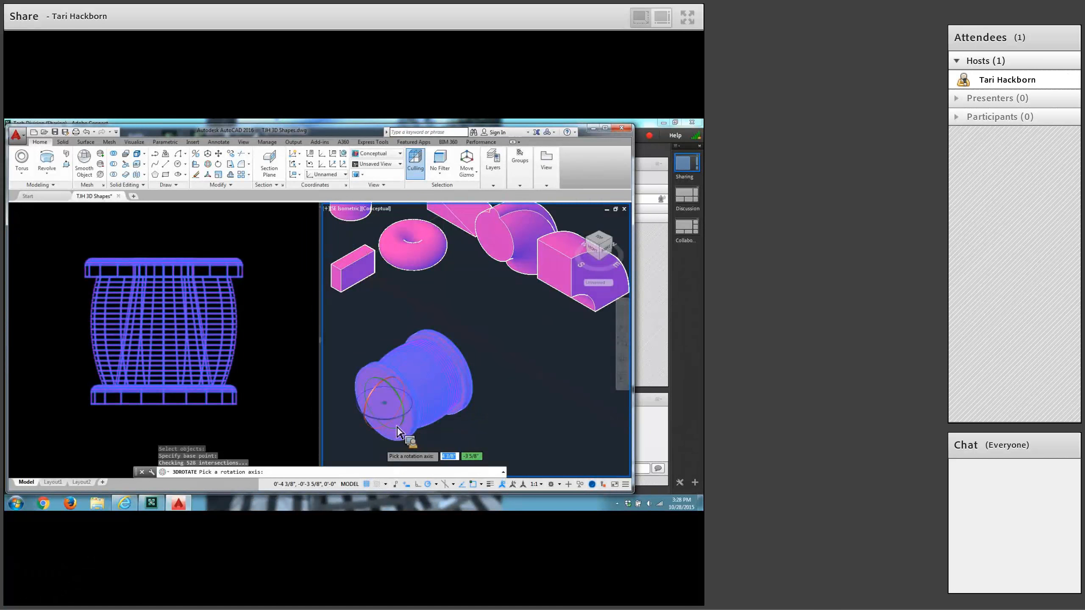
{"action": "scroll", "coordinate": [397, 431], "scroll_direction": "up", "scroll_amount": 2}
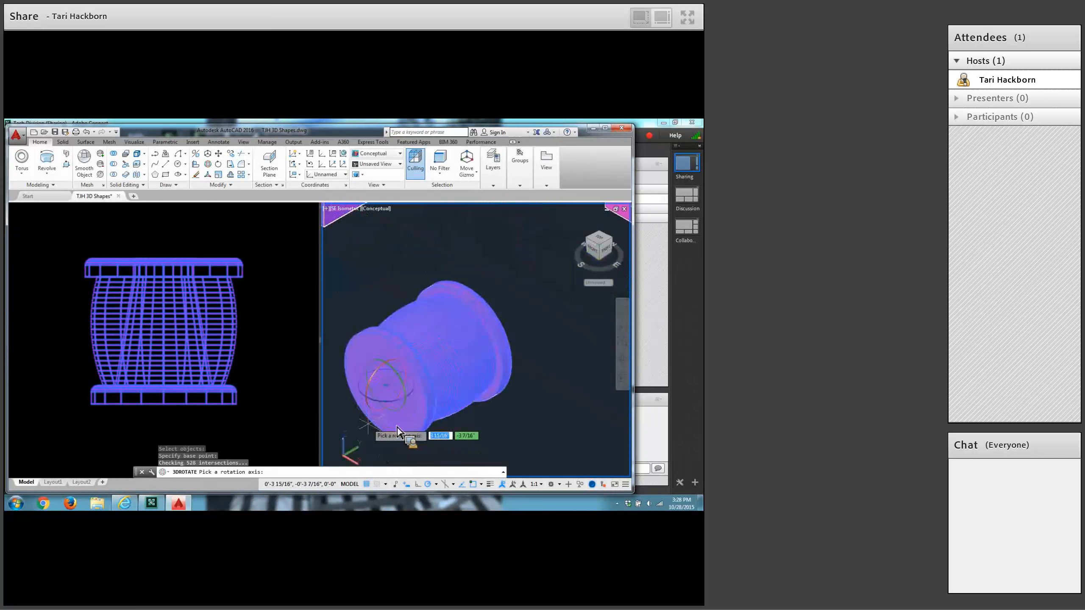
{"action": "scroll", "coordinate": [398, 432], "scroll_direction": "up", "scroll_amount": 2}
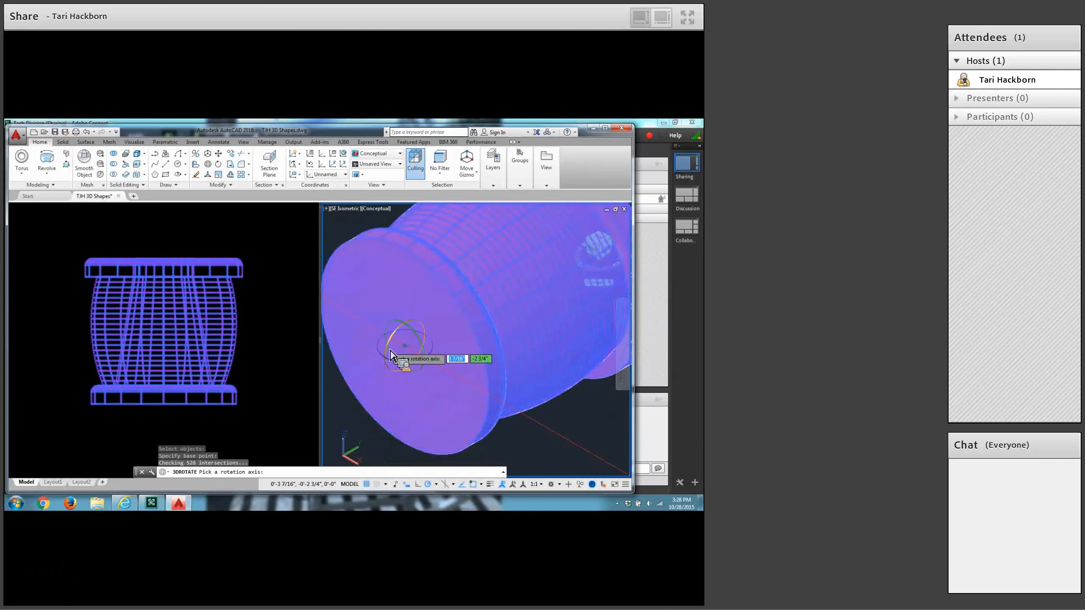
{"action": "left_click", "coordinate": [391, 352]}
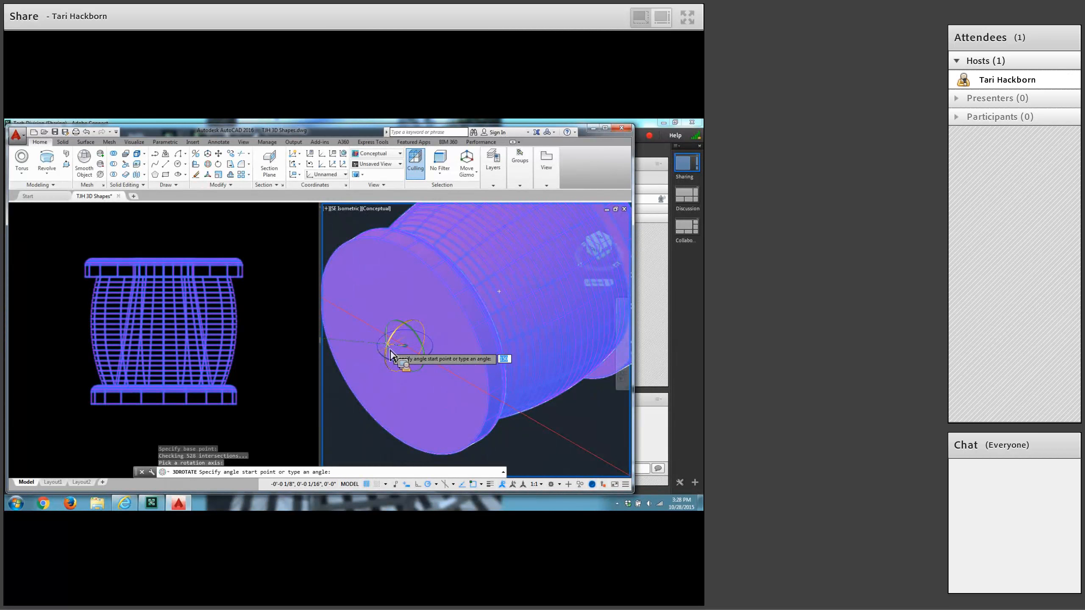
{"action": "type", "text": "90"}
{"action": "key", "text": "Return"}
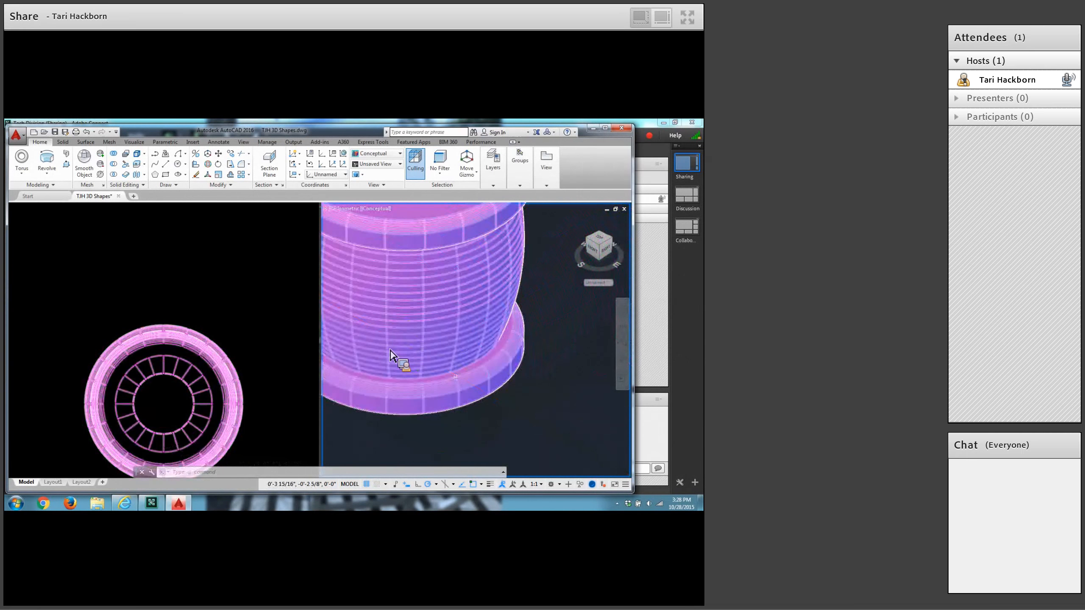
Turn on Ortho mode to restrict the cursor orthogonally, with all the shapes in view.
{"action": "scroll", "coordinate": [504, 419], "scroll_direction": "down", "scroll_amount": 5}
{"action": "scroll", "coordinate": [504, 420], "scroll_direction": "down", "scroll_amount": 4}
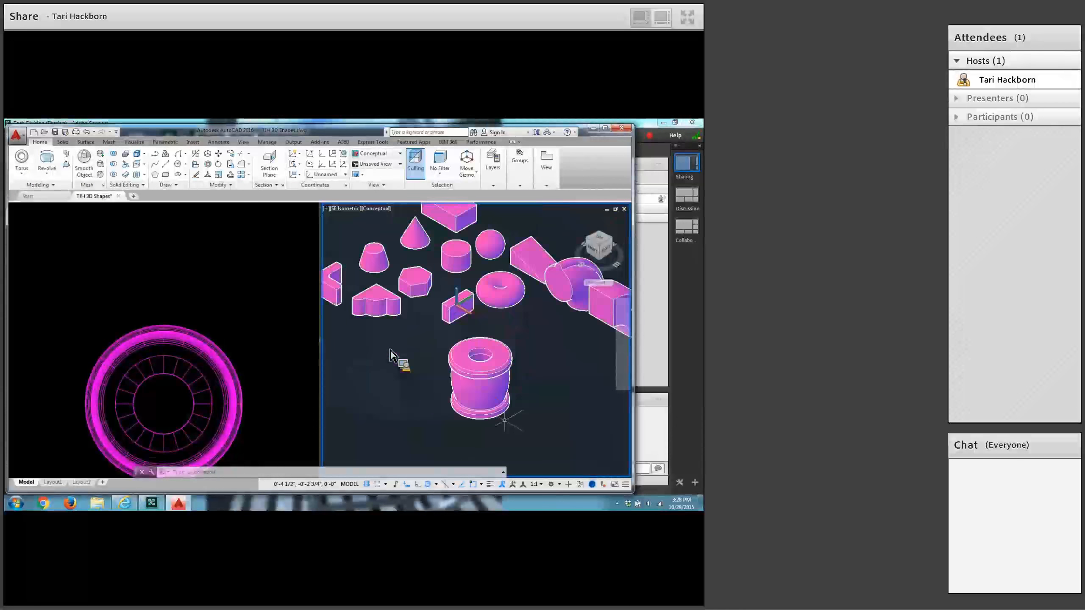
{"action": "middle_click_drag", "start_coordinate": [505, 420], "coordinate": [480, 412]}
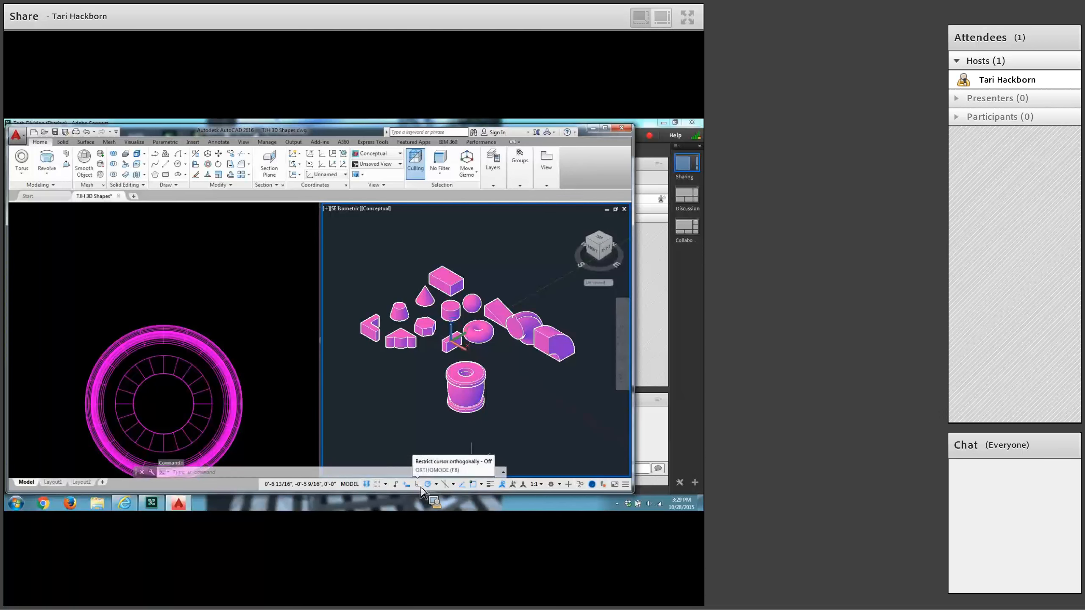
{"action": "left_click", "coordinate": [420, 488]}
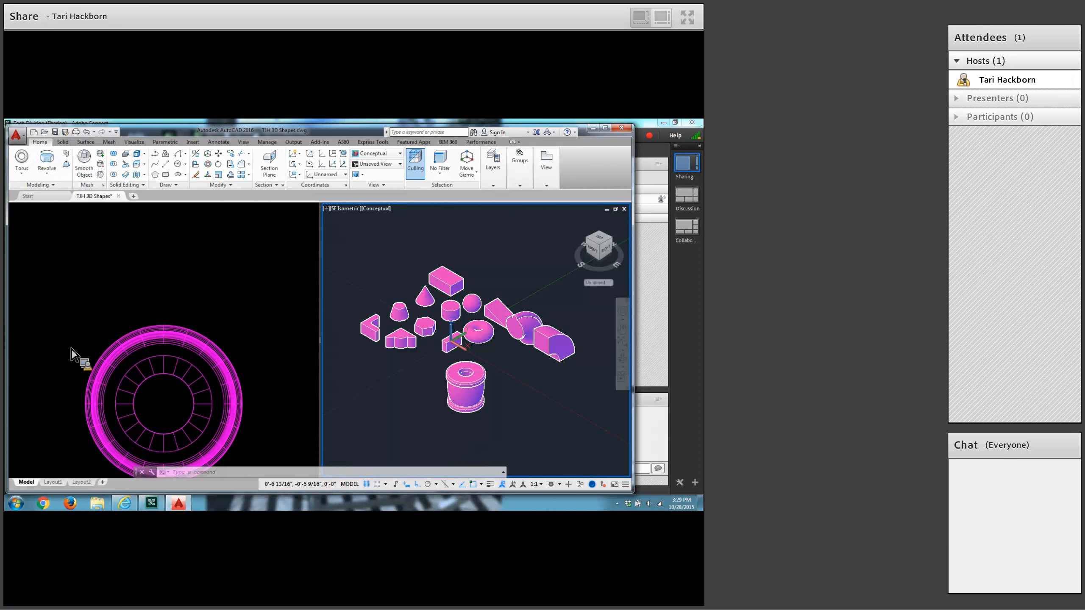
Move the revolved solid along the Y axis to sit in front of the large extruded solids, and save the drawing.
{"action": "left_click", "coordinate": [220, 155]}
{"action": "left_click", "coordinate": [466, 389]}
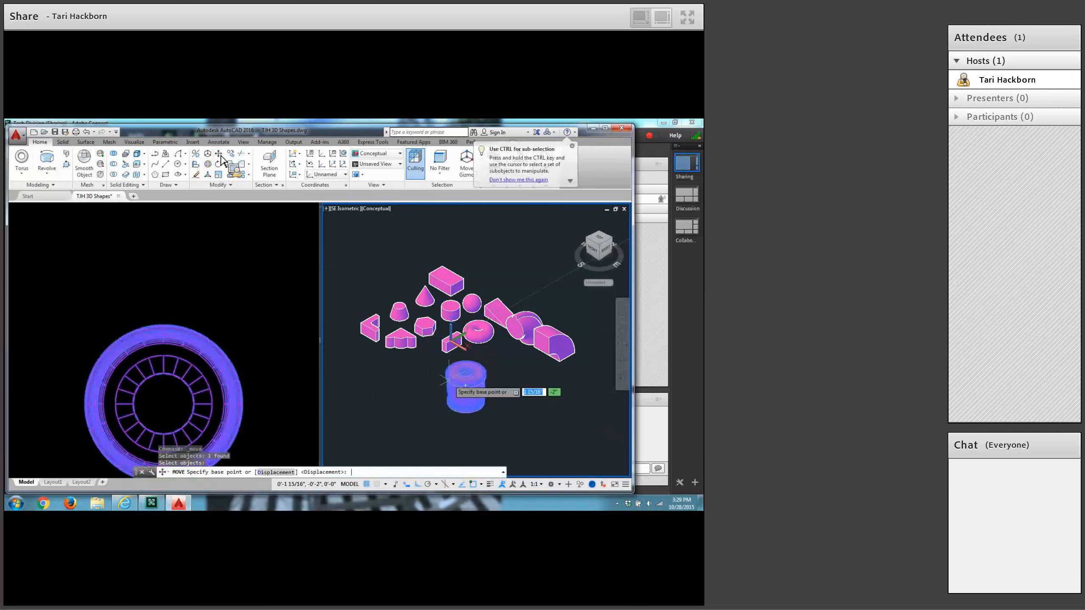
{"action": "key", "text": "Return"}
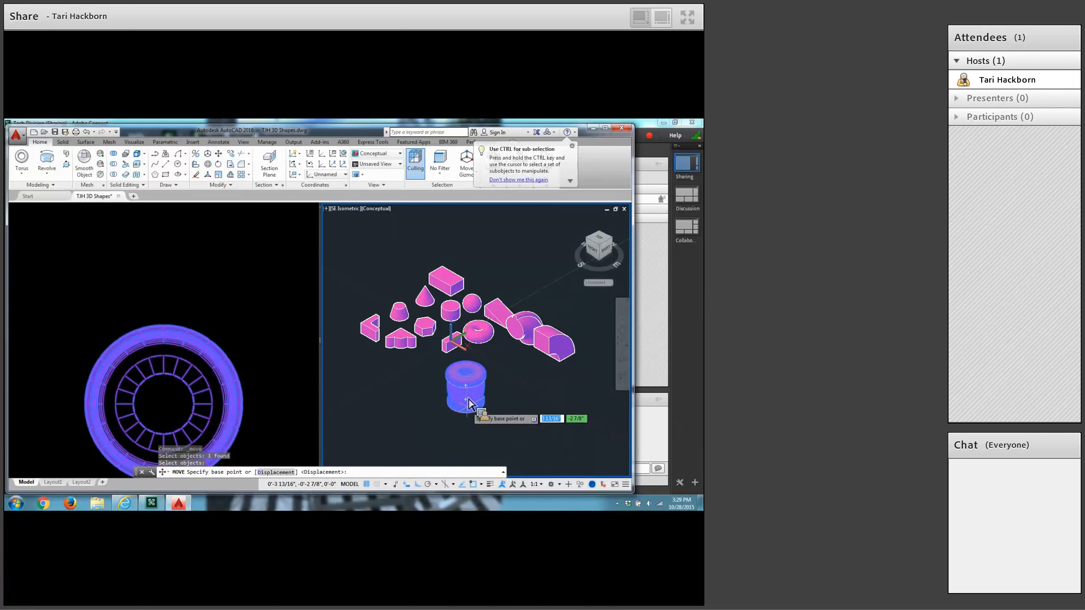
{"action": "left_click", "coordinate": [468, 401]}
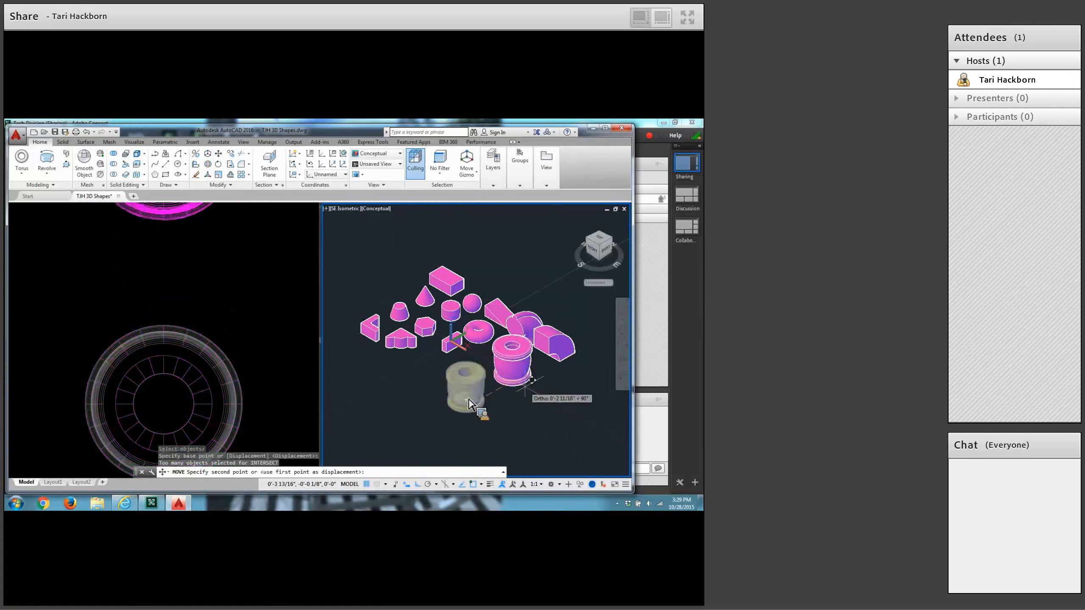
{"action": "left_click", "coordinate": [538, 384]}
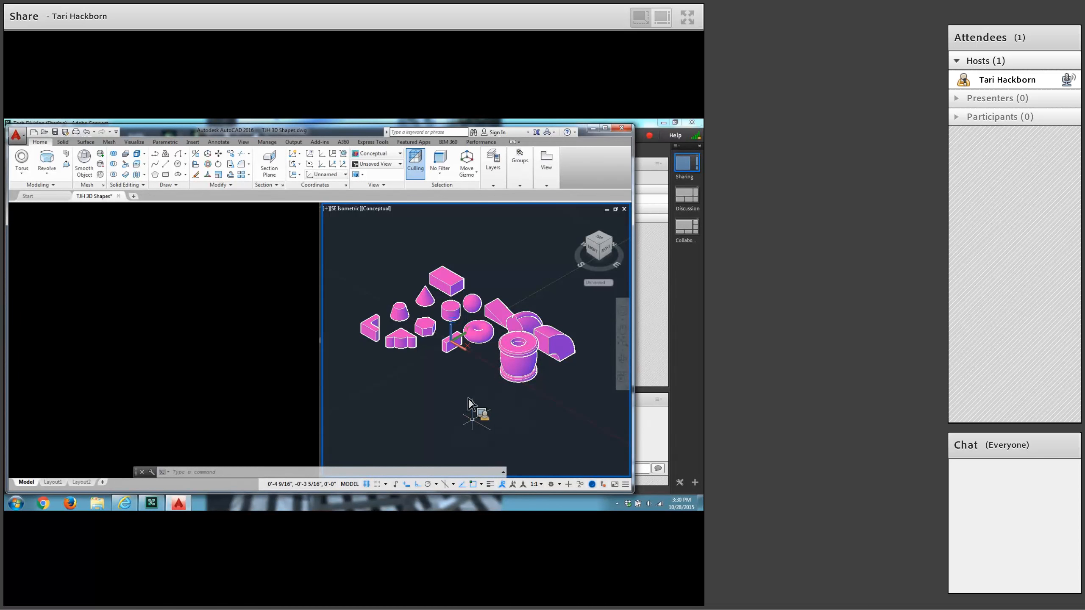
{"action": "left_click", "coordinate": [57, 136]}
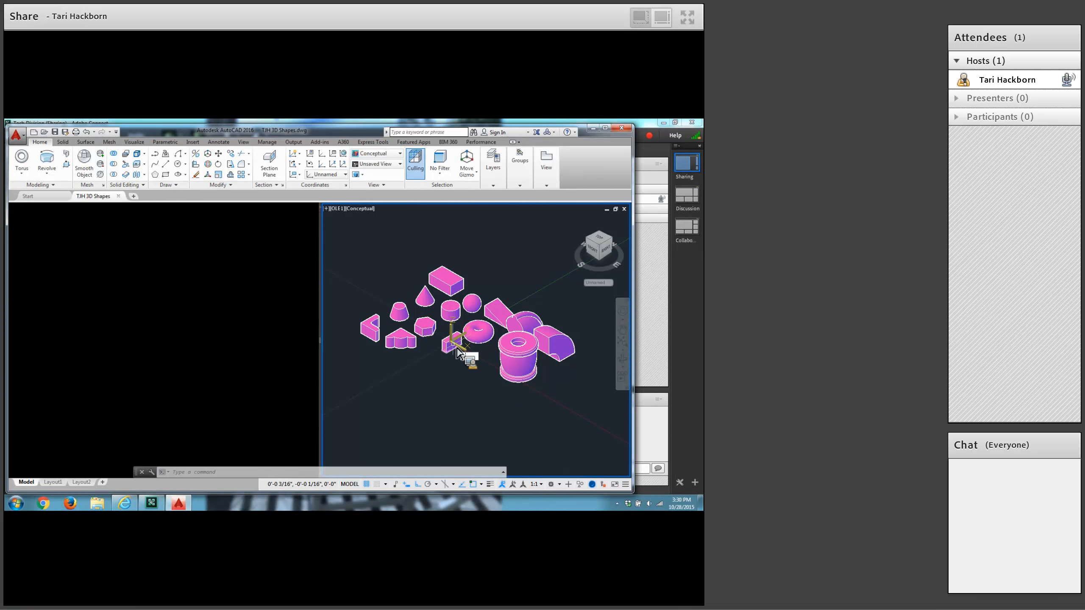
Reset the user coordinate system to World with the UCS command.
{"action": "type", "text": "ucs"}
{"action": "key", "text": "Return"}
{"action": "key", "text": "Return"}
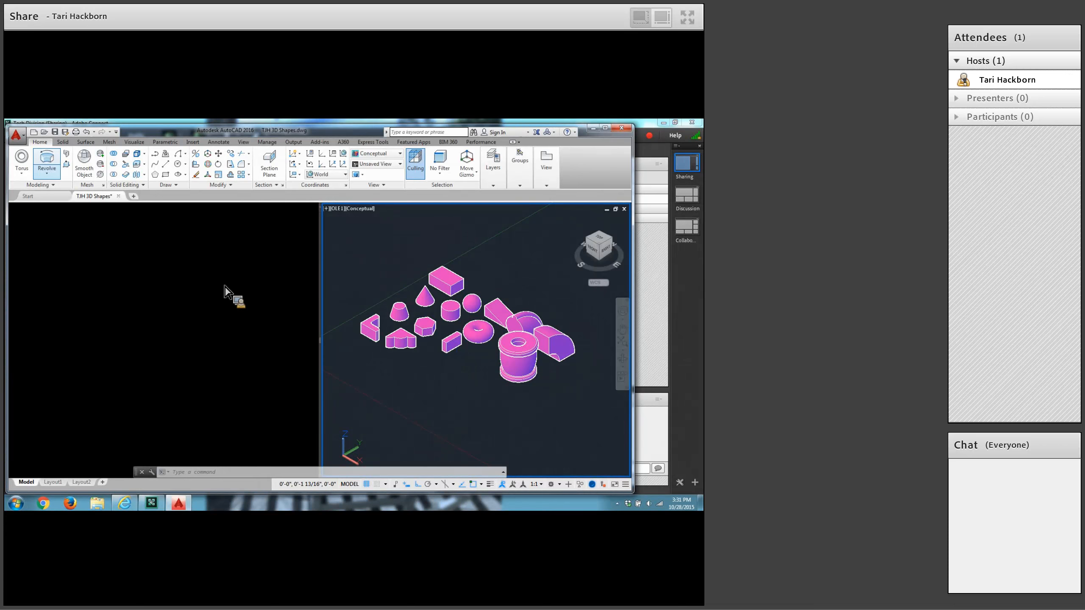
Create a solid box 1.25 by .75 and .5 high in the empty space in front of the small primitives.
{"action": "left_click", "coordinate": [23, 174]}
{"action": "left_click", "coordinate": [26, 188]}
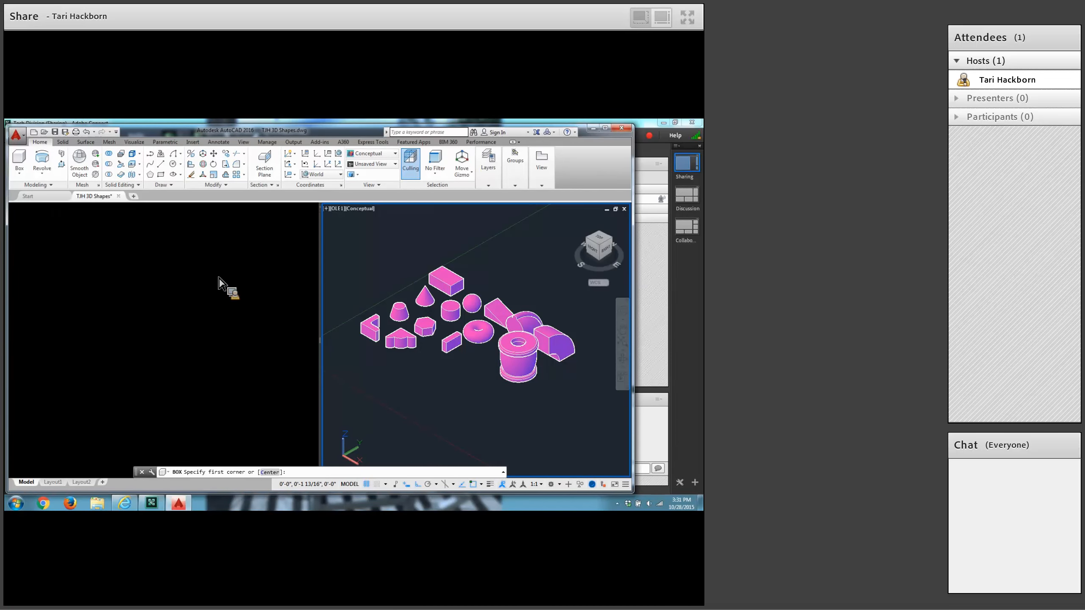
{"action": "left_click", "coordinate": [415, 361]}
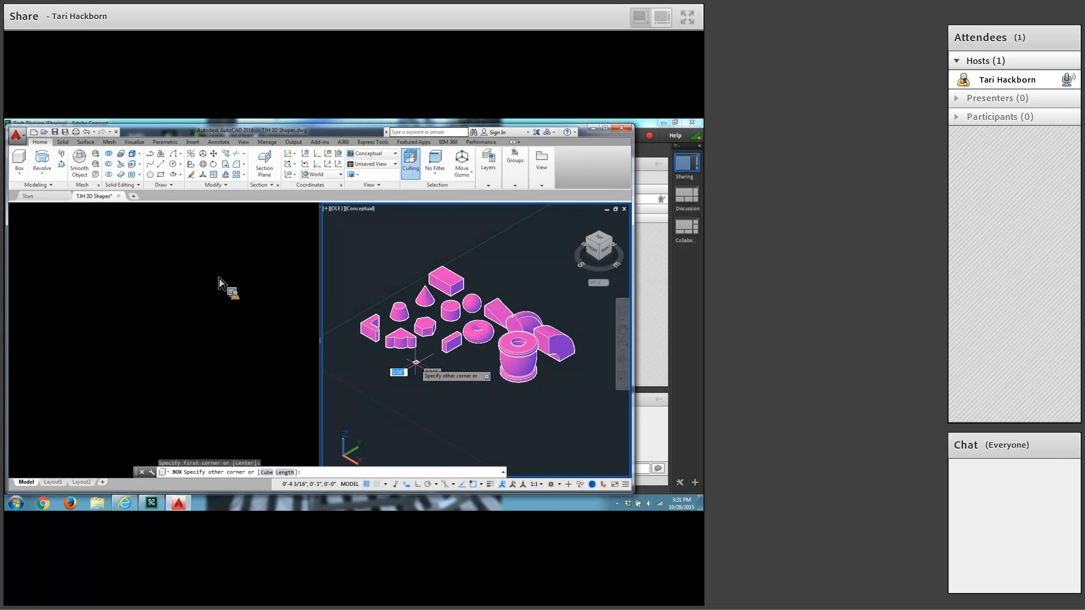
{"action": "type", "text": "1.25"}
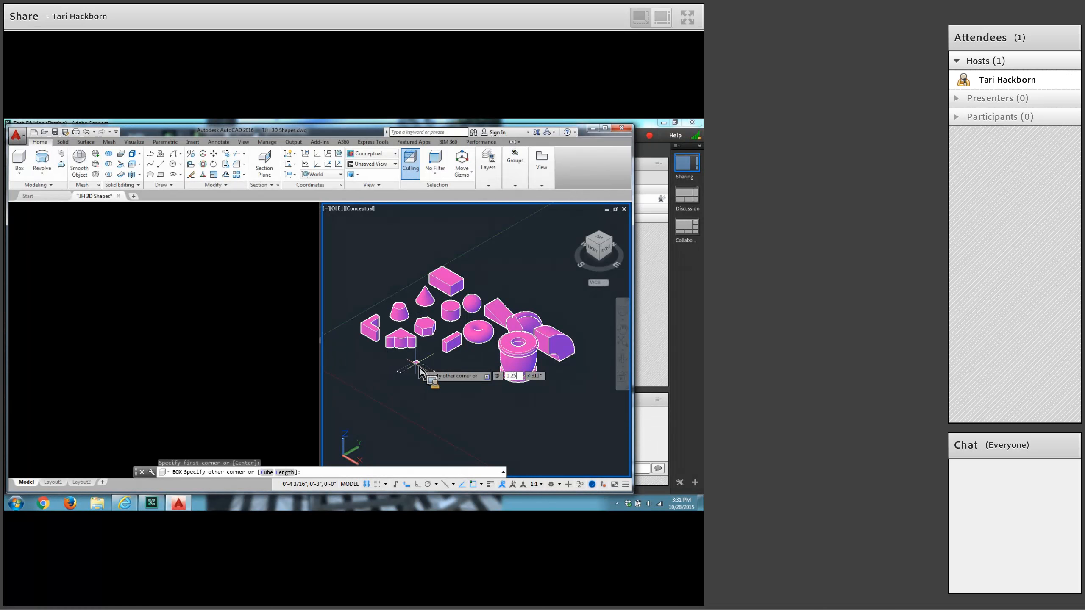
{"action": "type", "text": ",.75"}
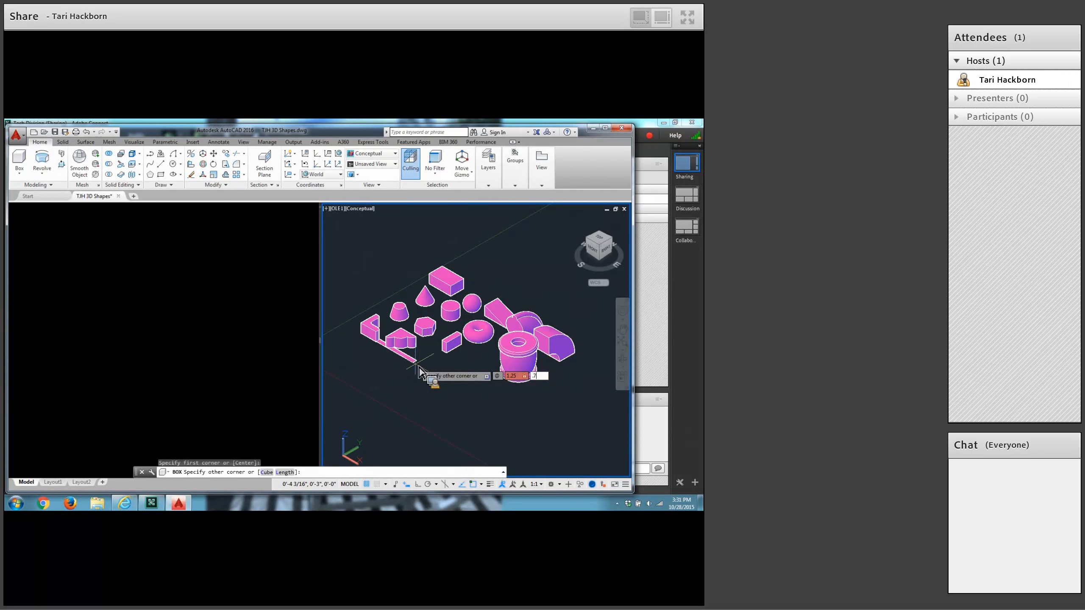
{"action": "key", "text": "Return"}
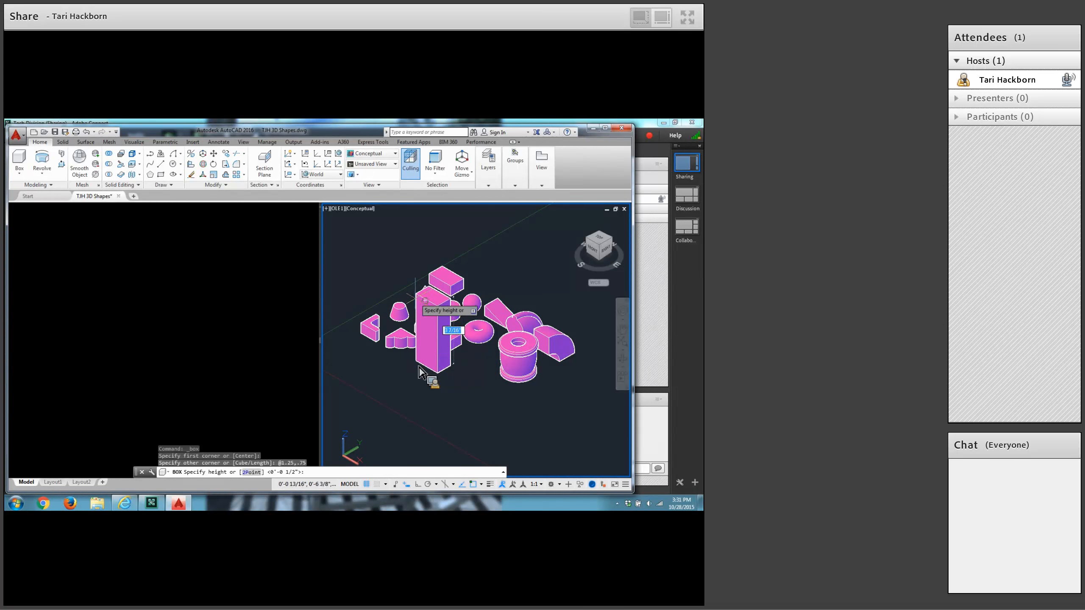
{"action": "type", "text": ".5"}
{"action": "key", "text": "Return"}
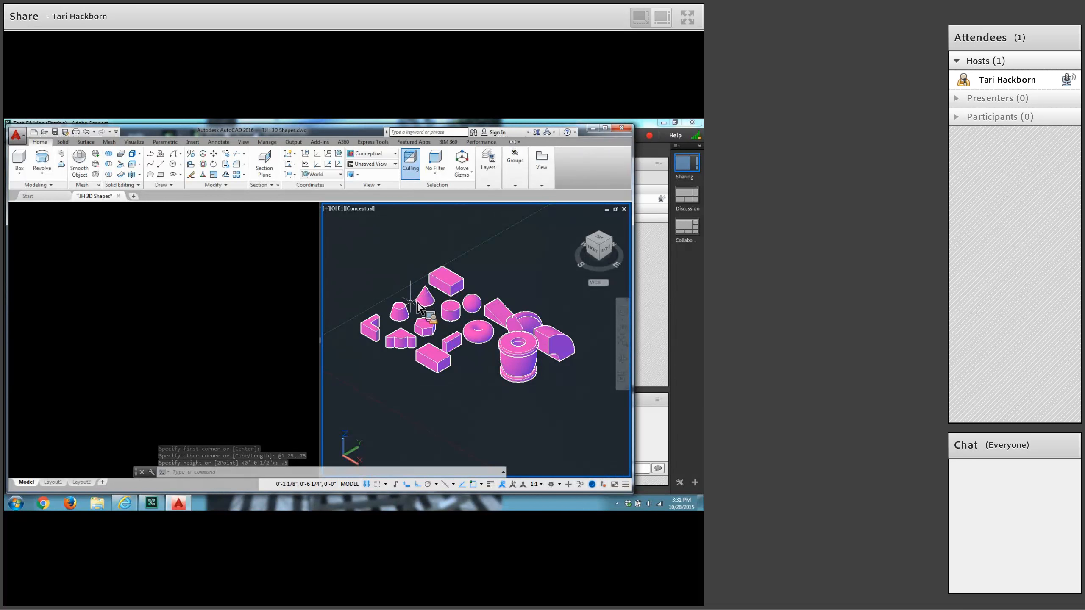
Copy the new box once along the X axis, using its lower front corner as the base point.
{"action": "left_click", "coordinate": [227, 155]}
{"action": "left_click", "coordinate": [432, 370]}
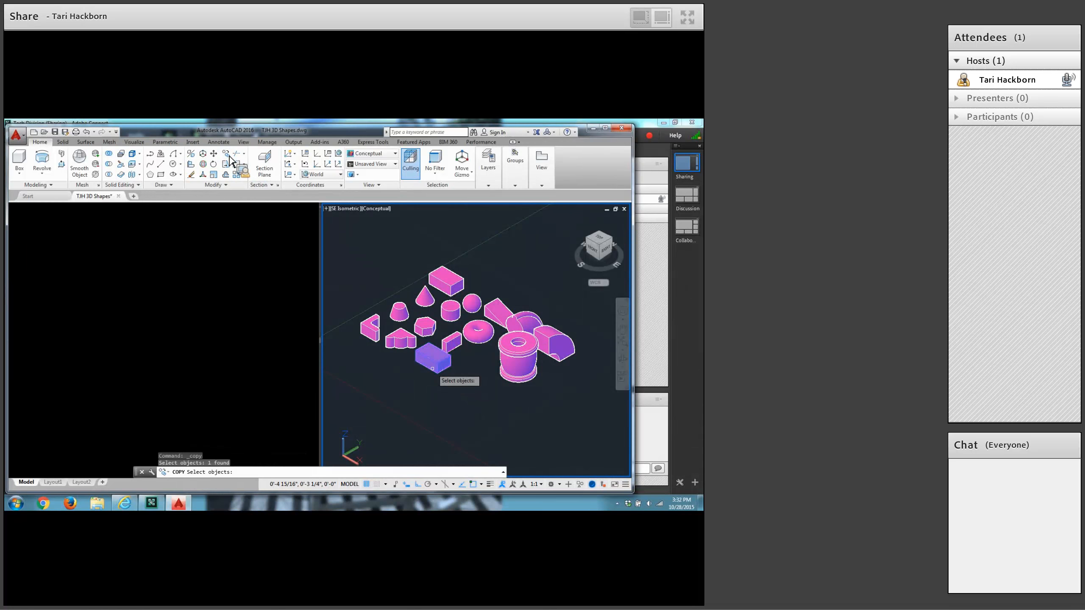
{"action": "key", "text": "Return"}
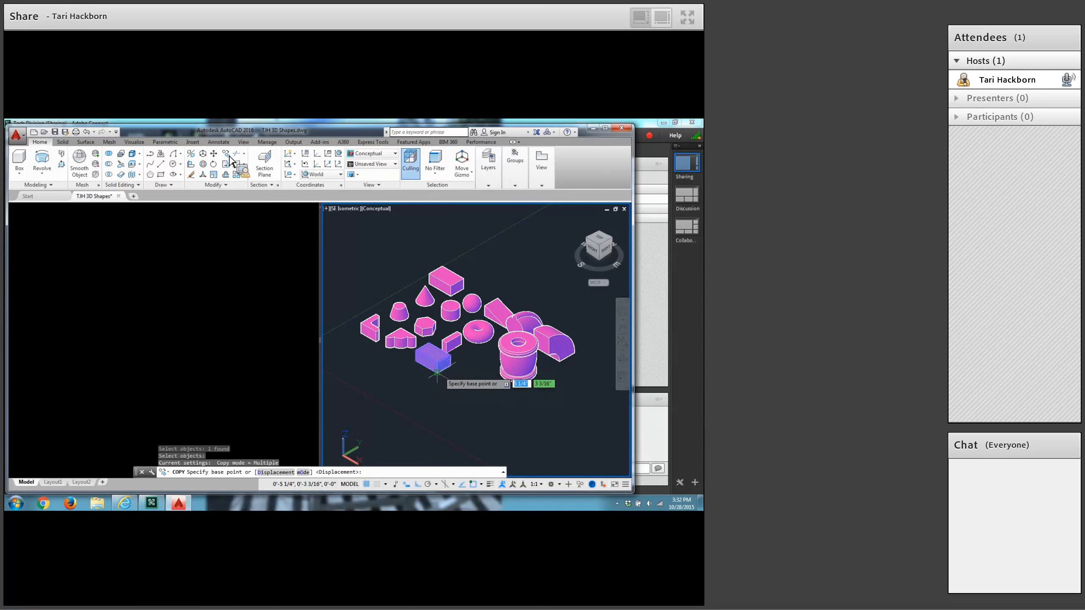
{"action": "left_click", "coordinate": [437, 373]}
{"action": "left_click", "coordinate": [483, 394]}
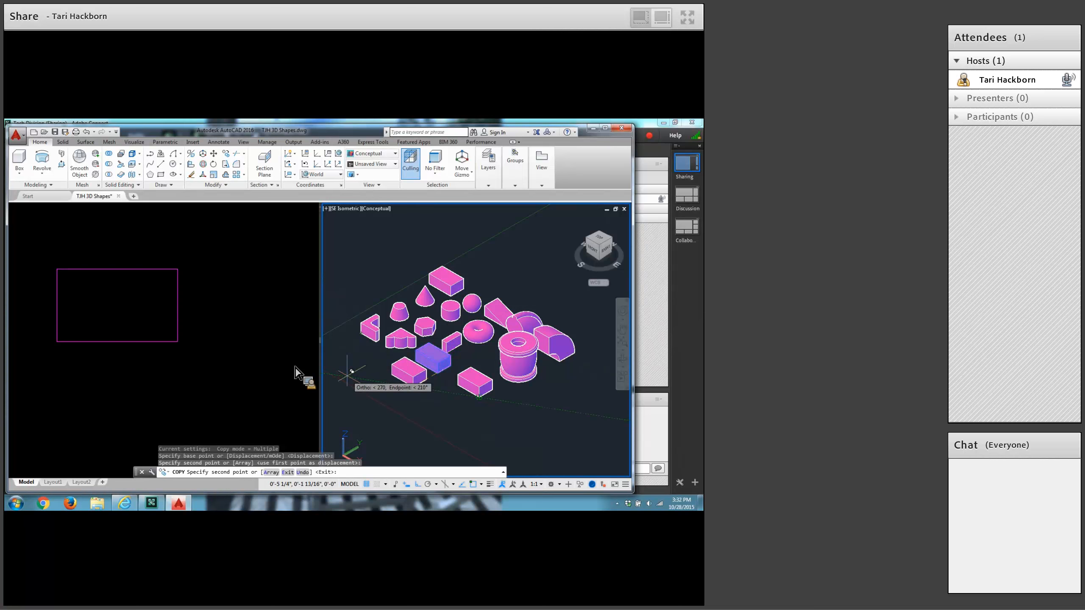
{"action": "key", "text": "Escape"}
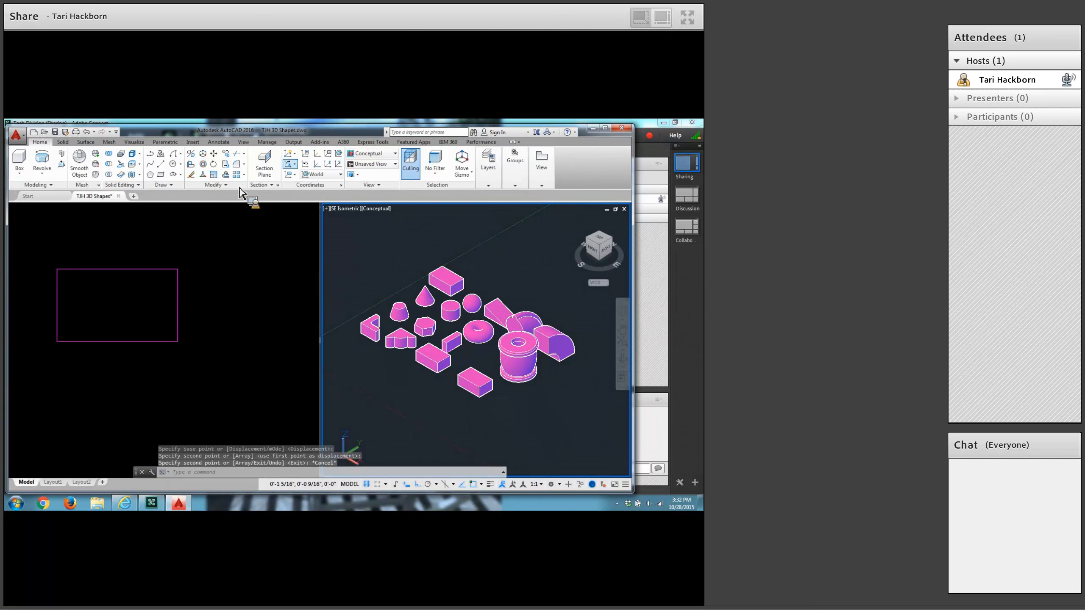
Start the Chamfer command and set both the first and second chamfer distances to 3/16.
{"action": "left_click", "coordinate": [244, 165]}
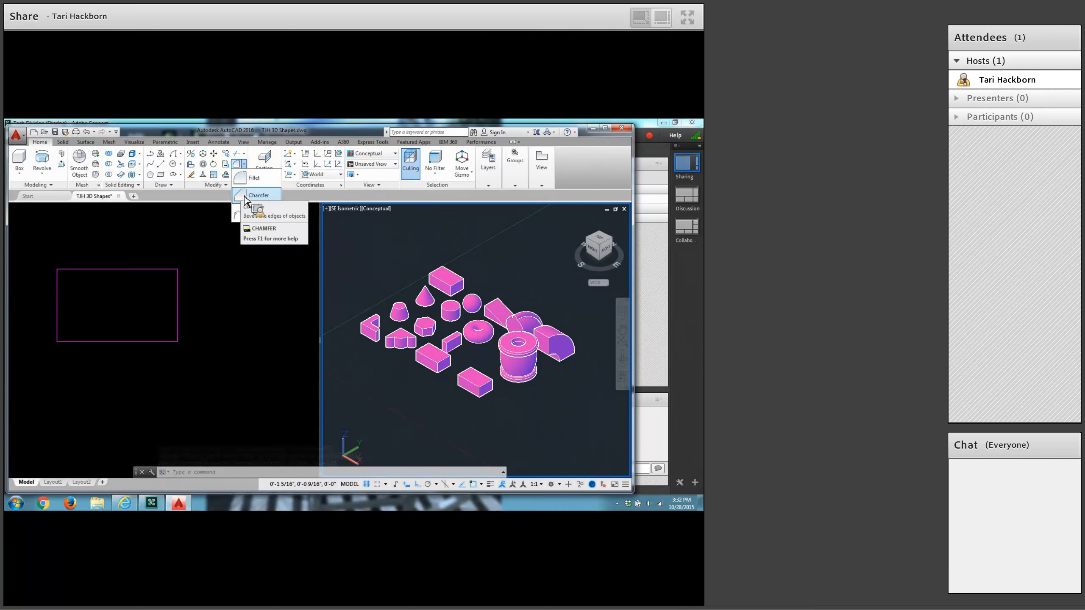
{"action": "left_click", "coordinate": [257, 195]}
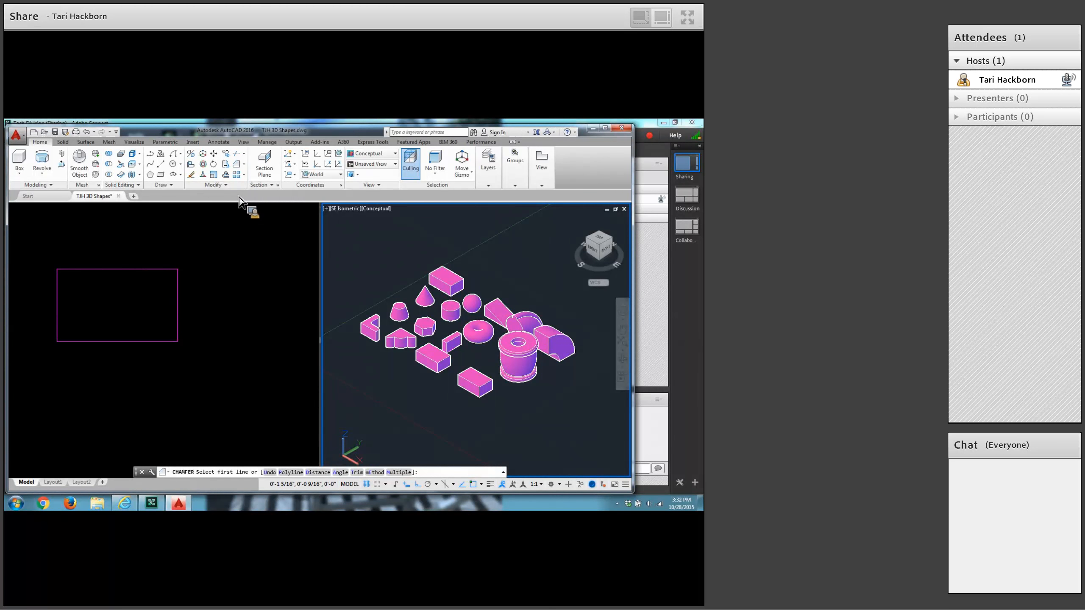
{"action": "left_click", "coordinate": [317, 472]}
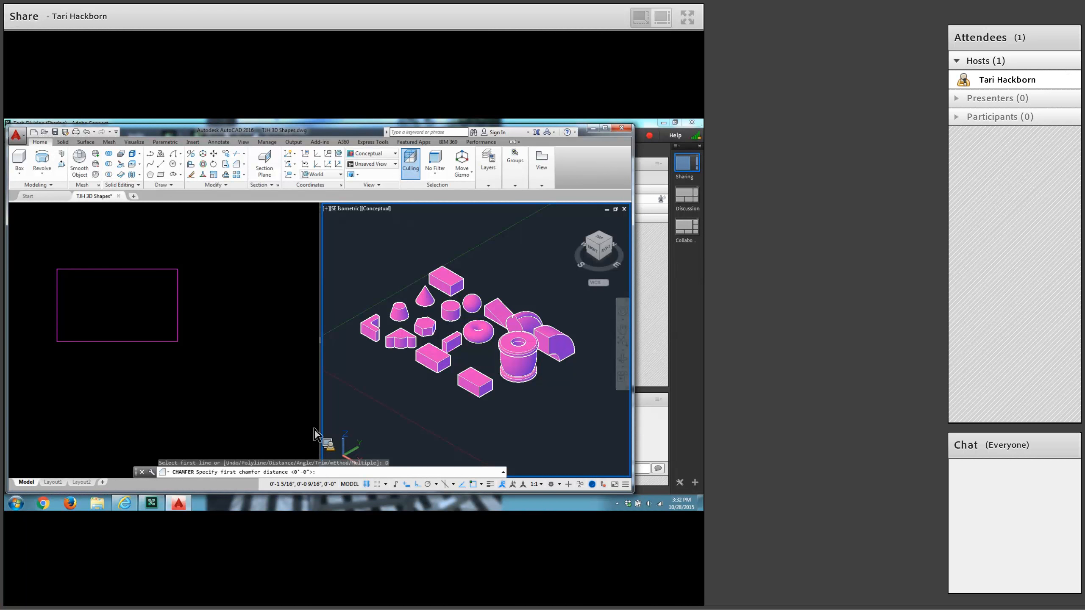
{"action": "type", "text": "3/16"}
{"action": "key", "text": "Return"}
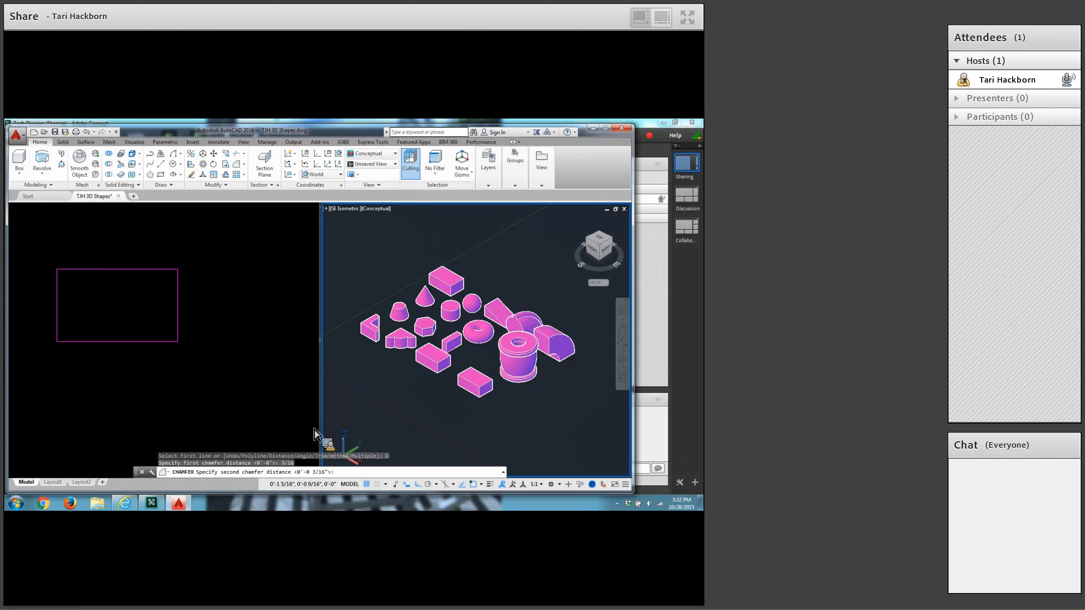
{"action": "key", "text": "Return"}
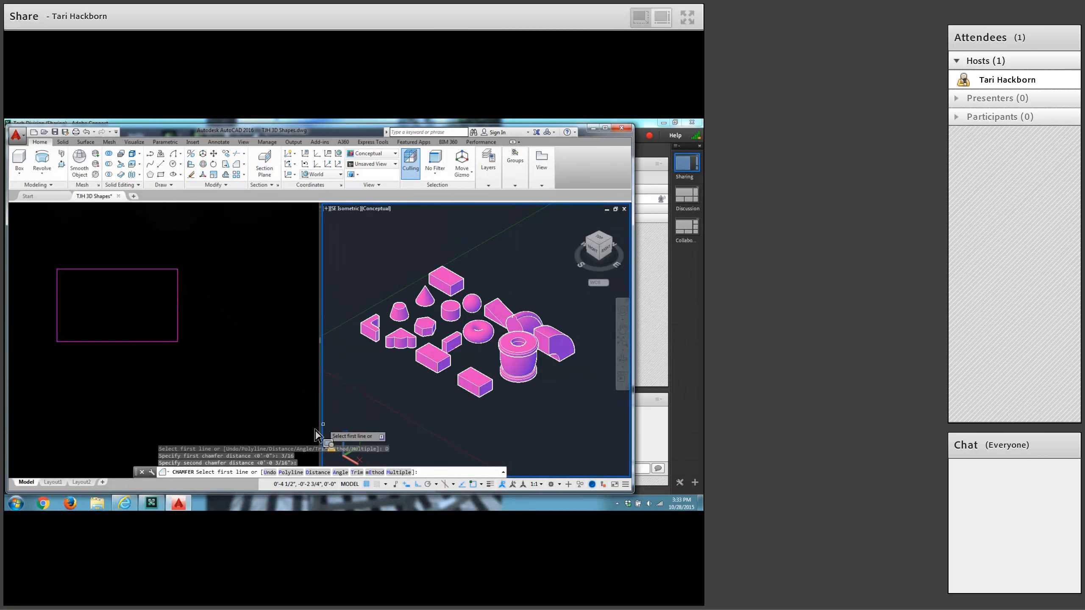
Chamfer edges of the original box's top face, choosing that face as the base surface and accepting 3/16" for both distances.
{"action": "scroll", "coordinate": [447, 361], "scroll_direction": "up", "scroll_amount": 3}
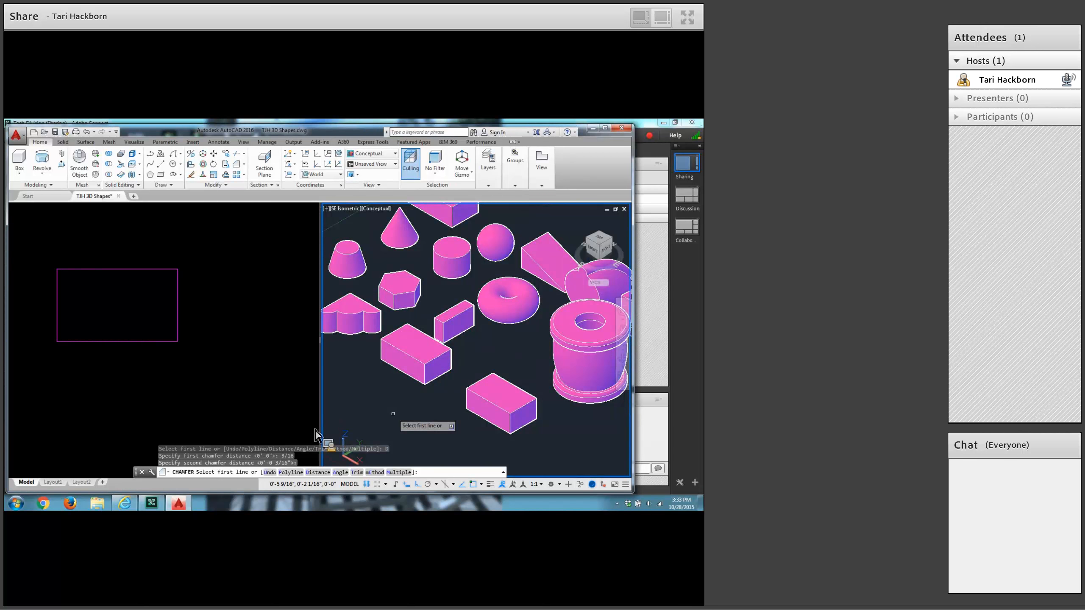
{"action": "left_click", "coordinate": [427, 337]}
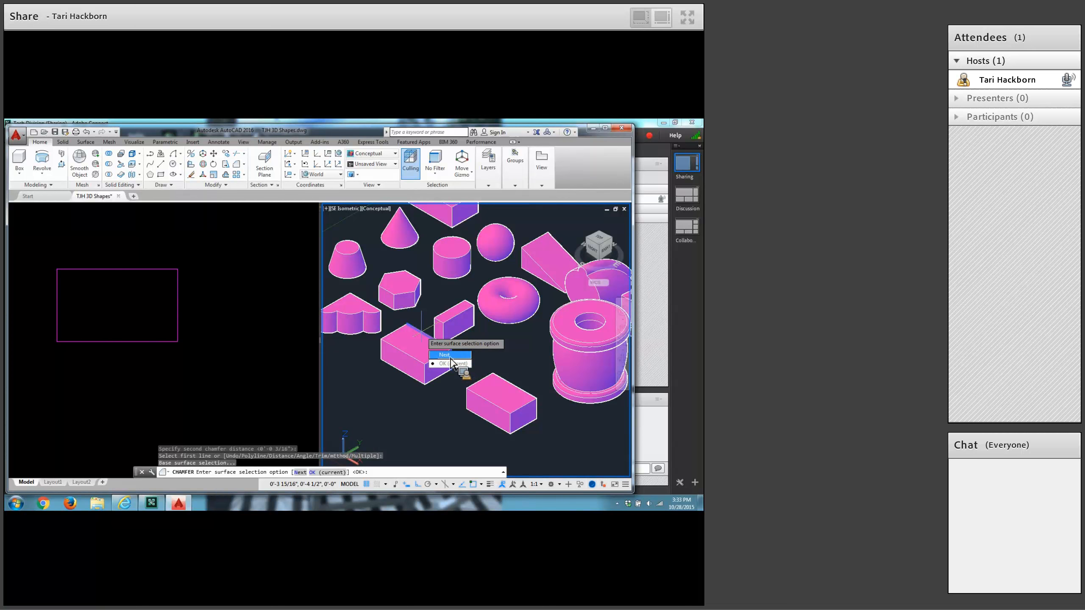
{"action": "left_click", "coordinate": [450, 358]}
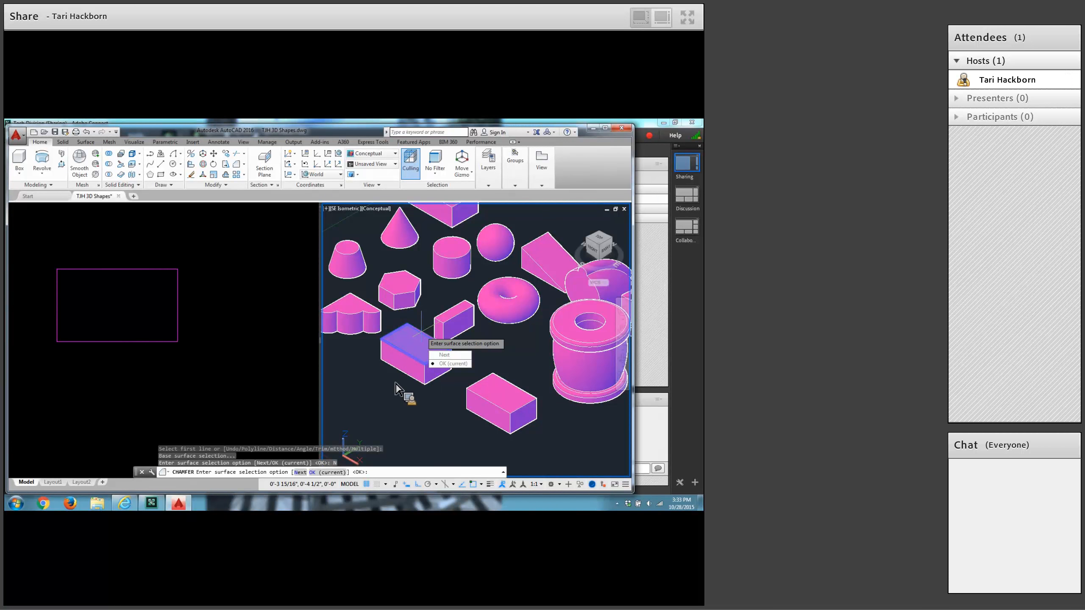
{"action": "key", "text": "Return"}
{"action": "key", "text": "Return"}
{"action": "key", "text": "Return"}
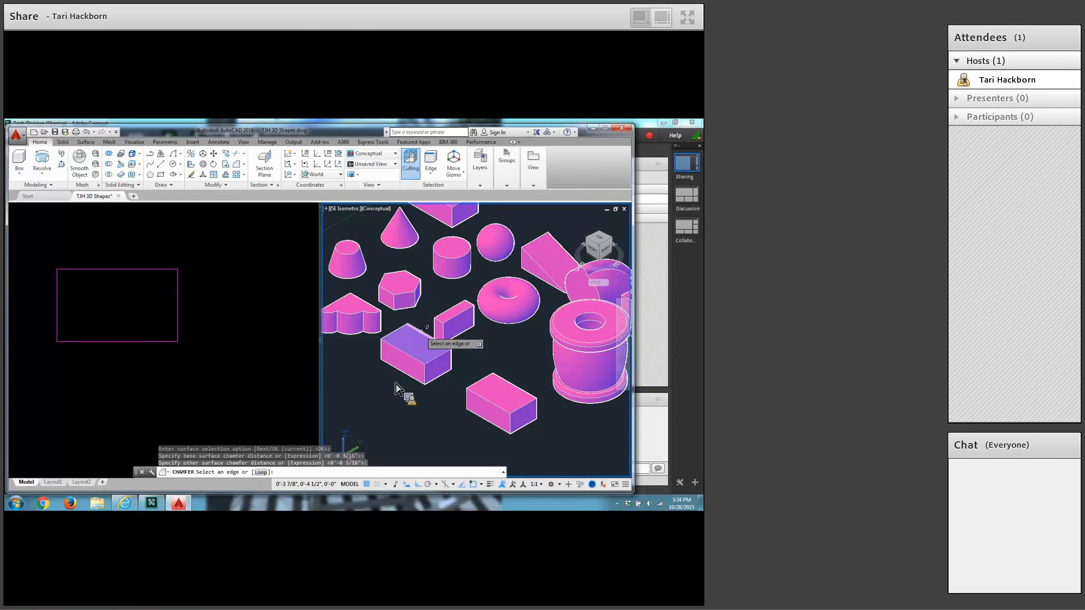
{"action": "left_click", "coordinate": [427, 327]}
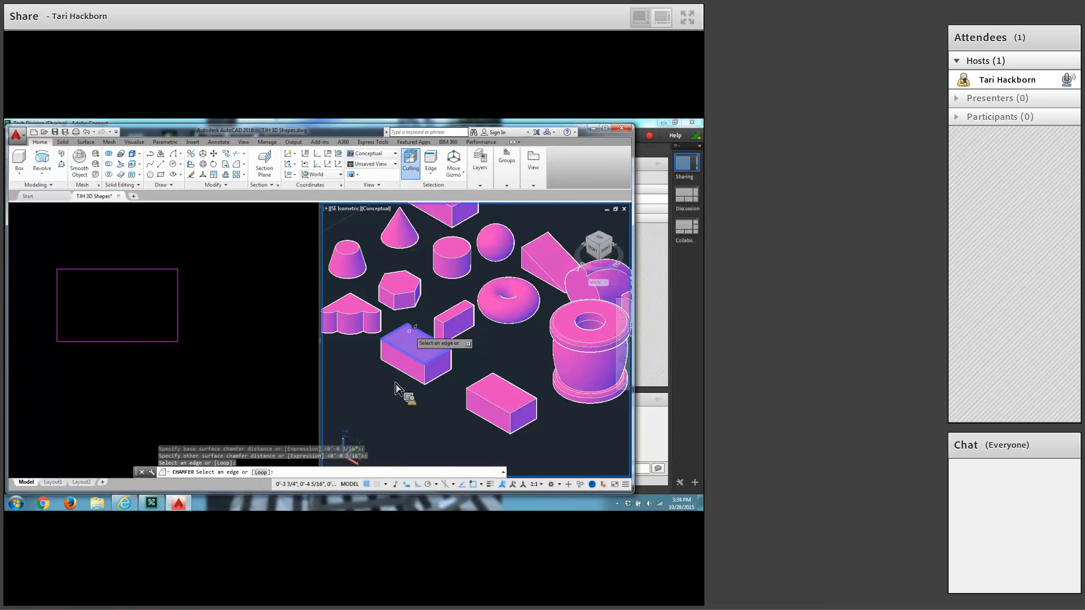
{"action": "left_click", "coordinate": [399, 342]}
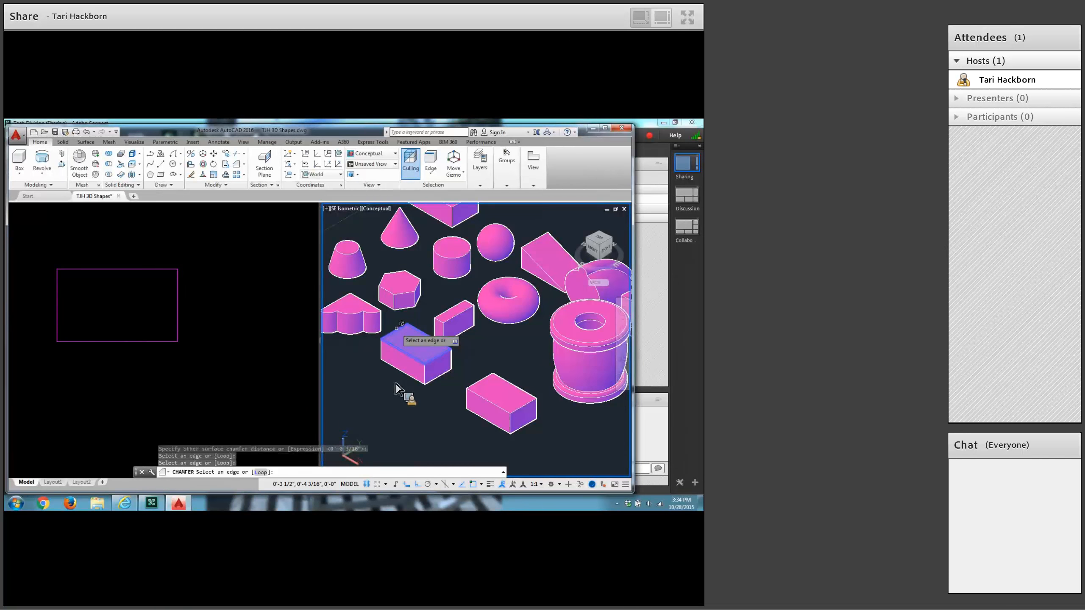
{"action": "left_click", "coordinate": [400, 350]}
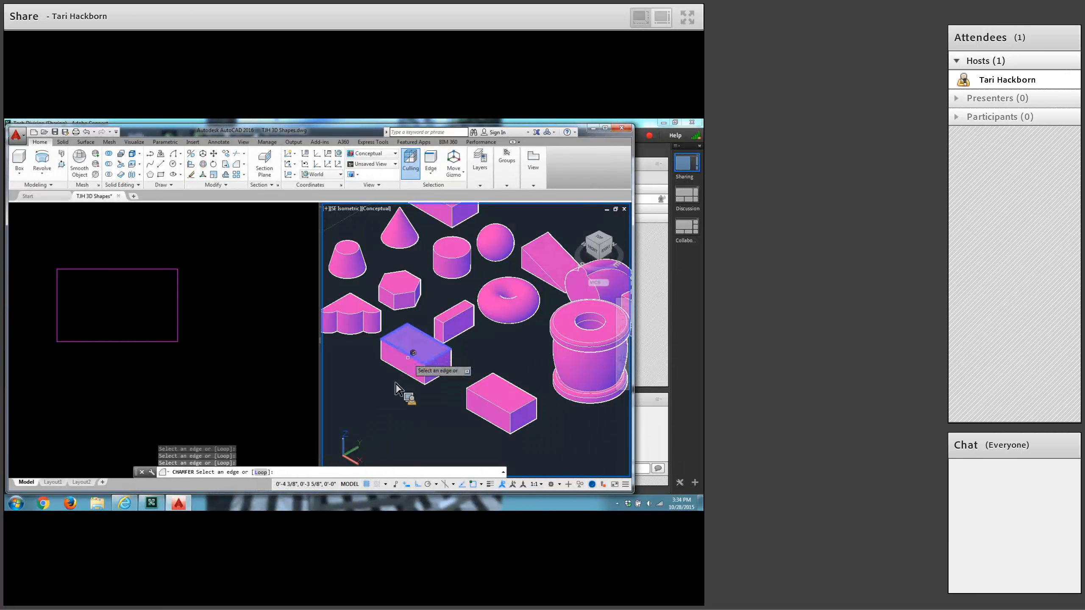
{"action": "key", "text": "Return"}
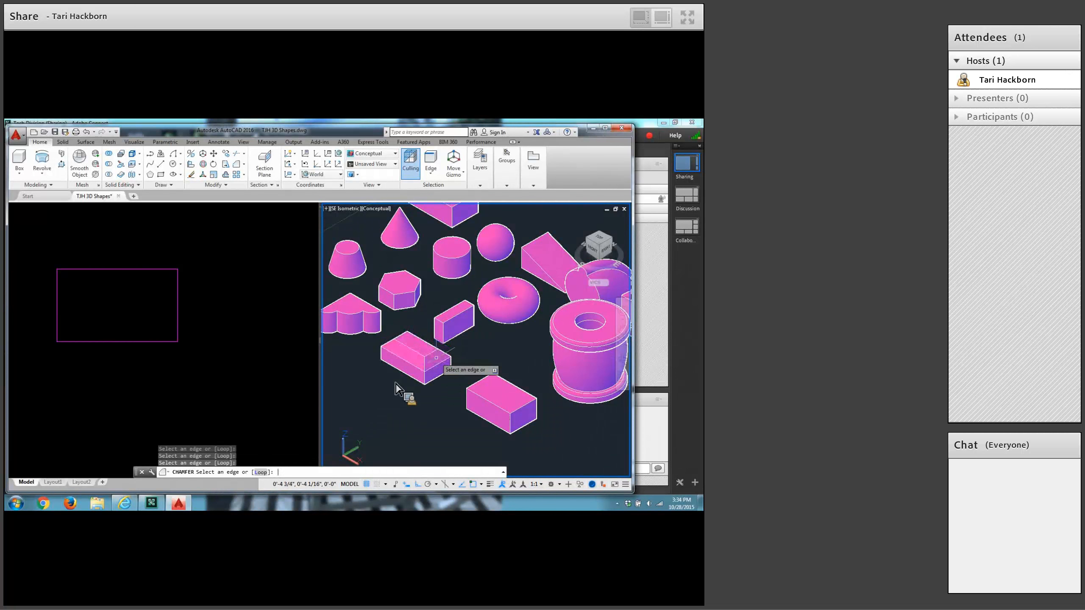
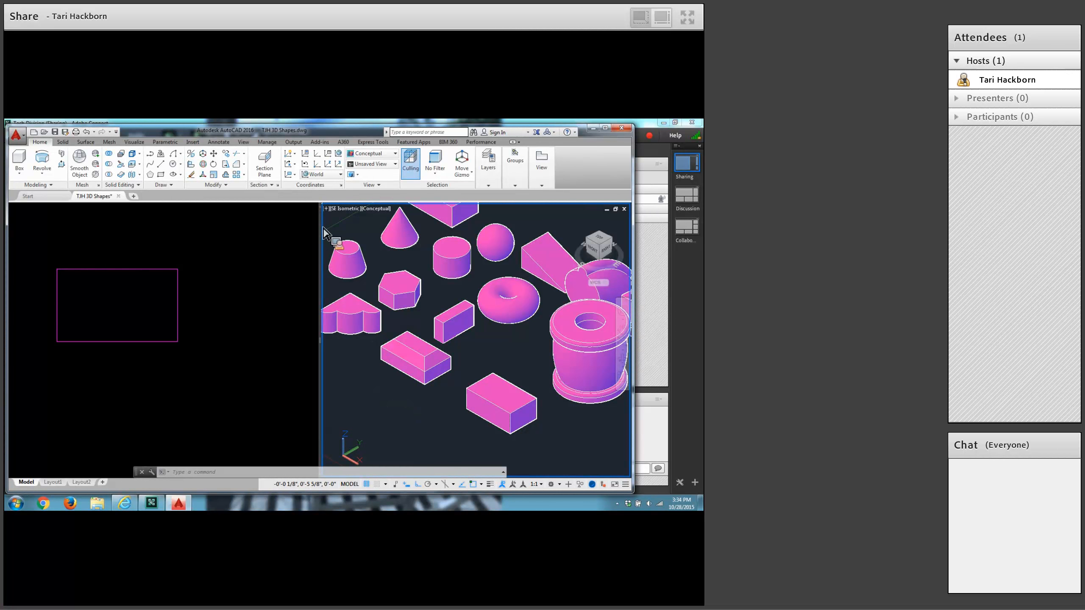
Fillet all four edges of the copied box's top face with a radius of 3/16".
{"action": "left_click", "coordinate": [246, 165]}
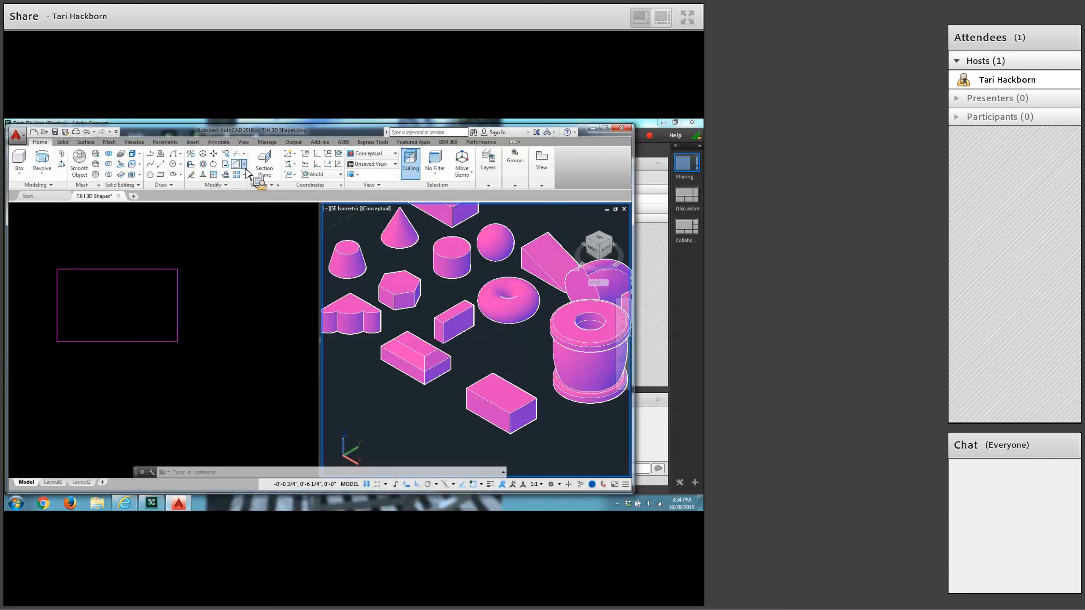
{"action": "left_click", "coordinate": [243, 175]}
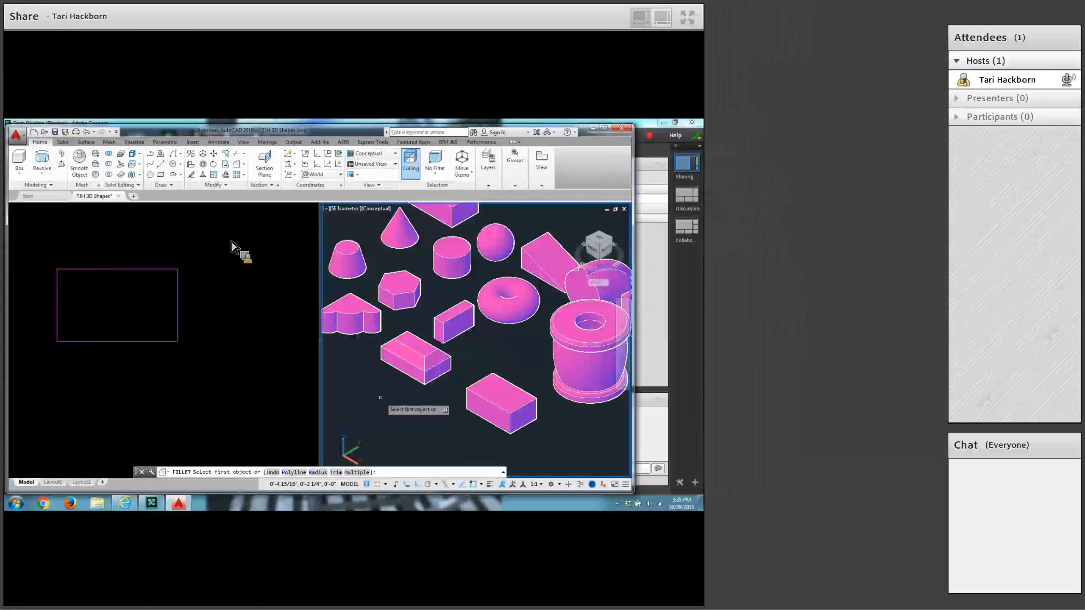
{"action": "left_click", "coordinate": [482, 378]}
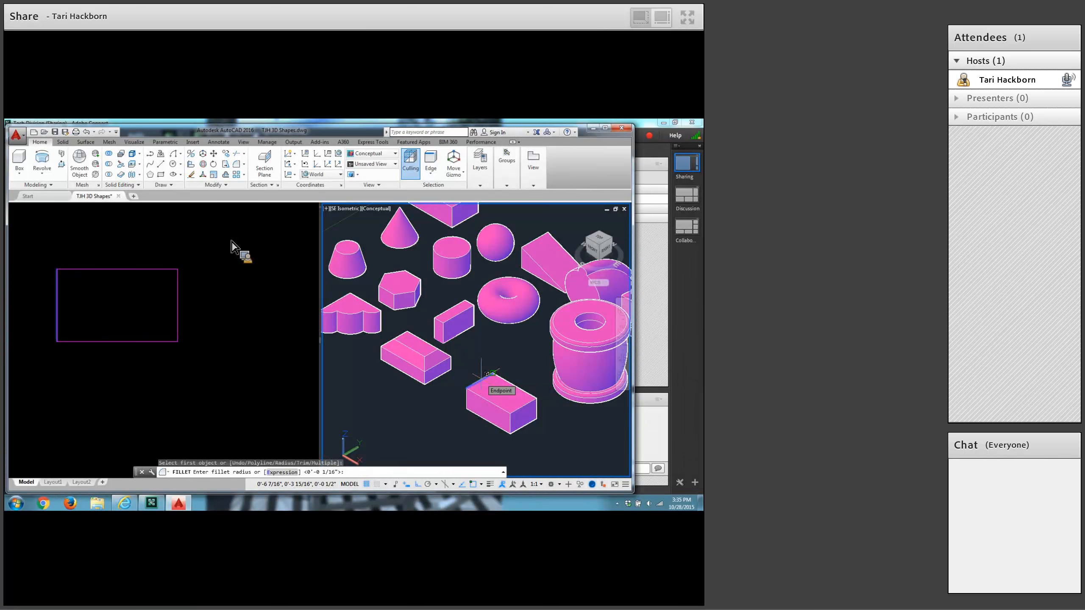
{"action": "type", "text": "3"}
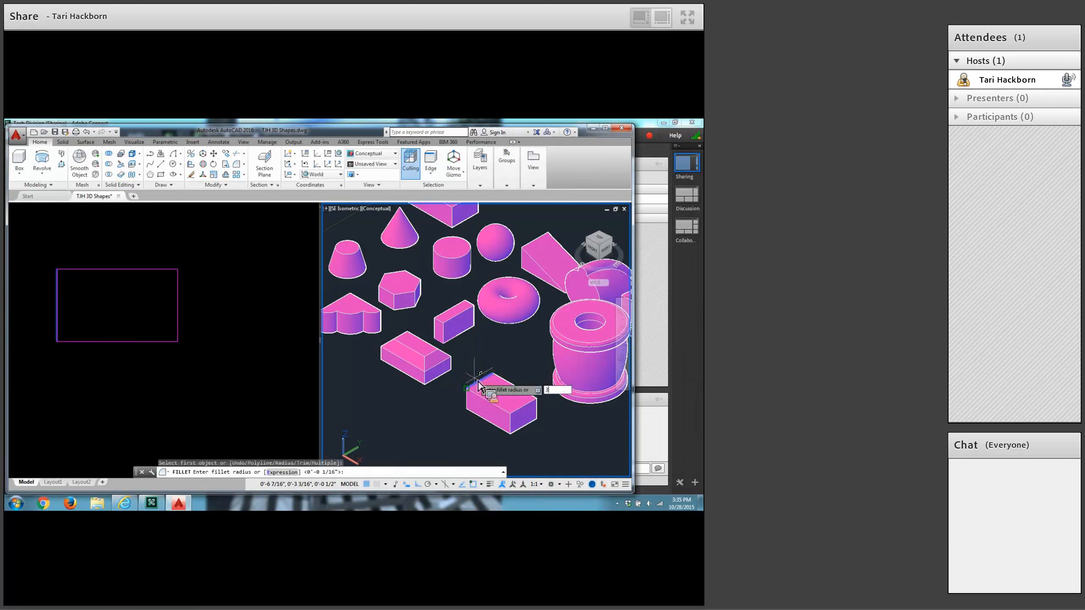
{"action": "type", "text": "/16"}
{"action": "key", "text": "Return"}
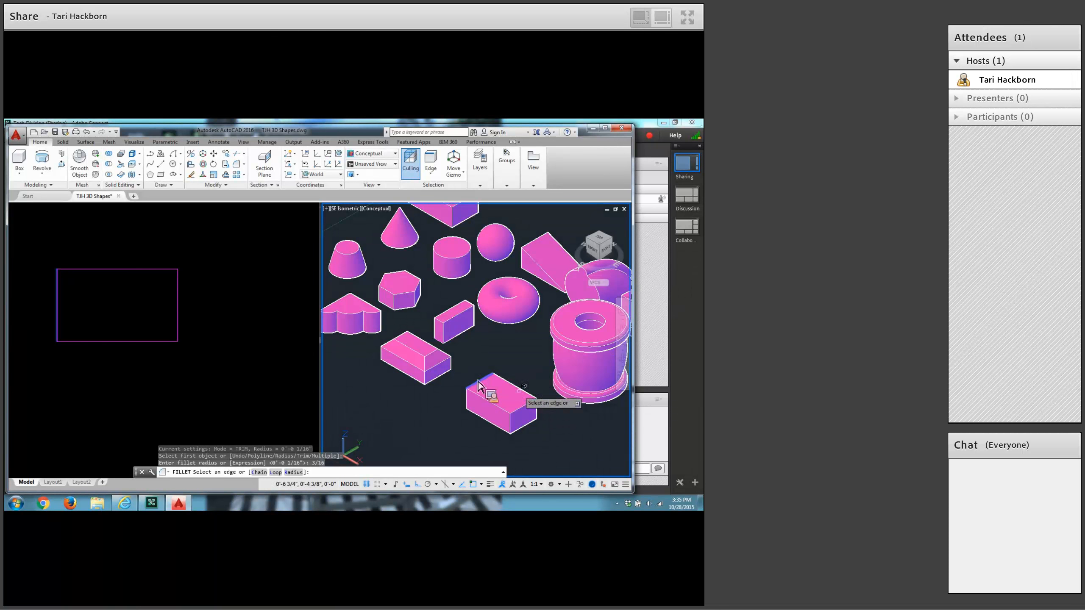
{"action": "left_click", "coordinate": [526, 403]}
{"action": "left_click", "coordinate": [521, 408]}
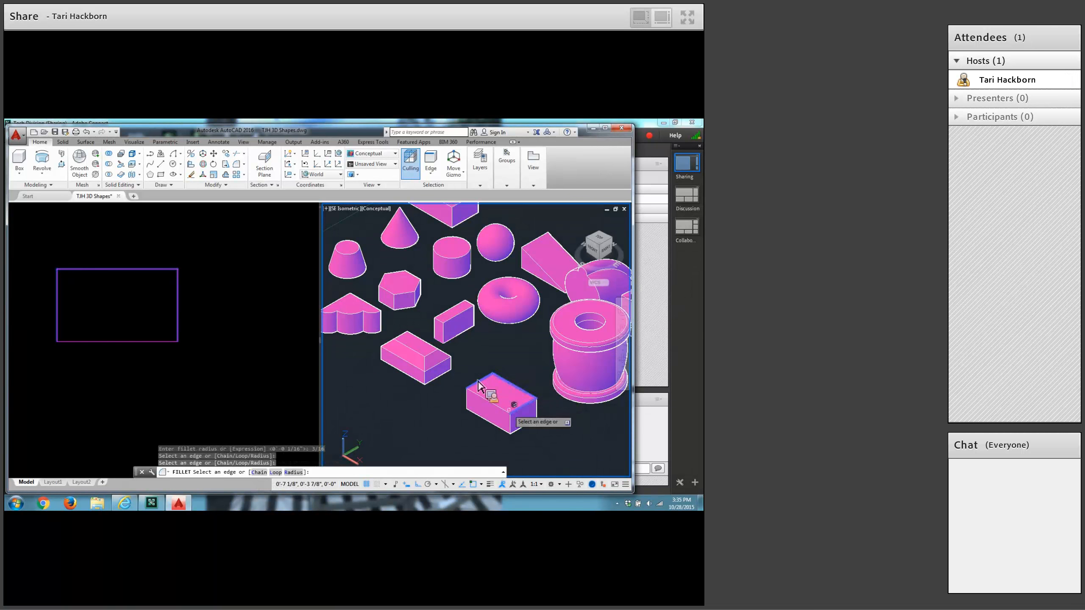
{"action": "left_click", "coordinate": [496, 404]}
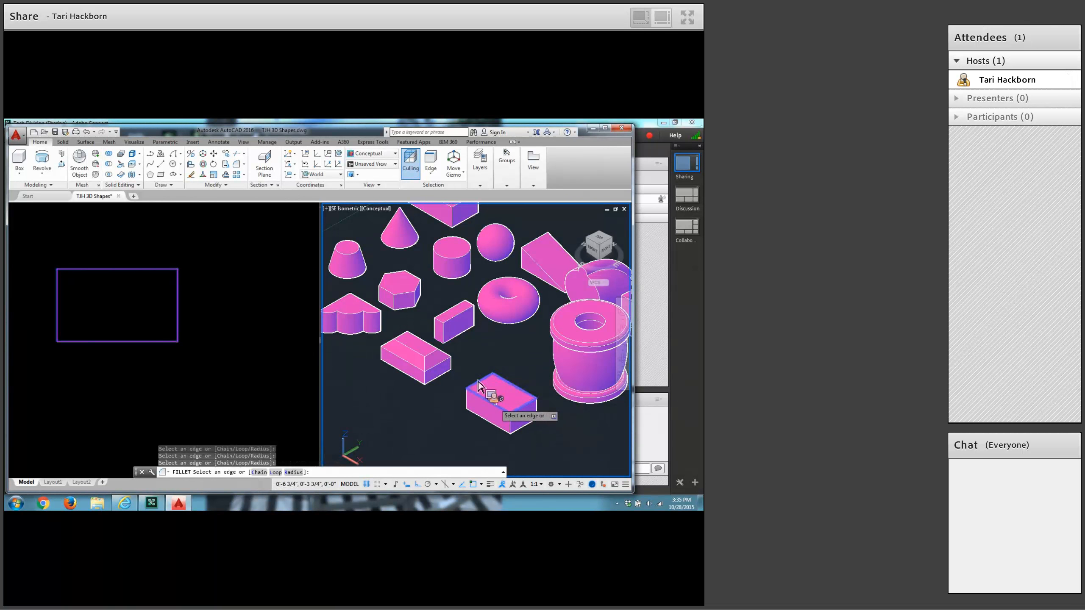
{"action": "key", "text": "Return"}
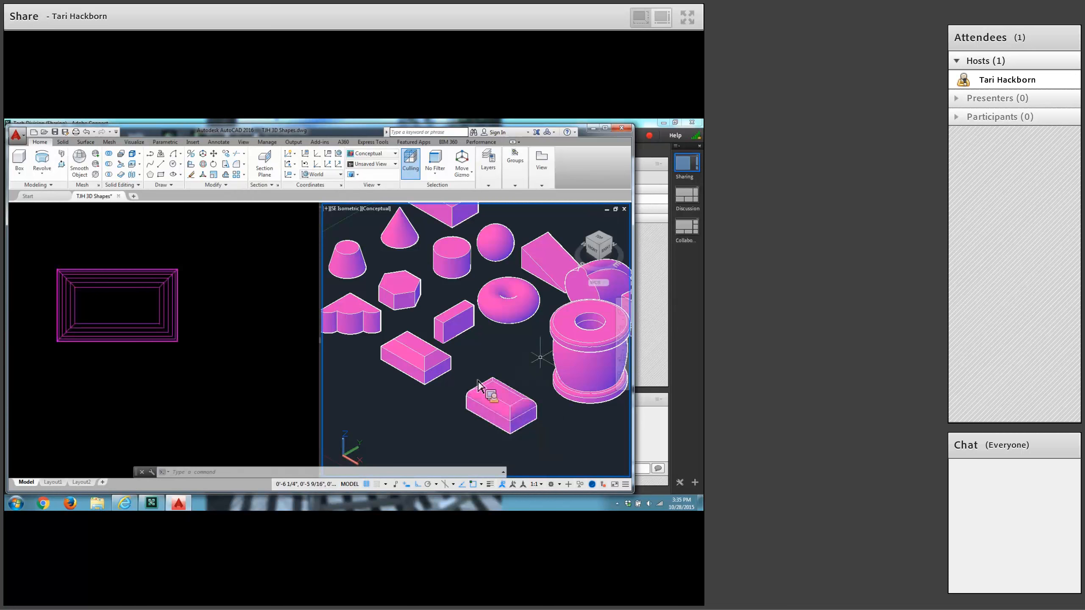
Create a solid cylinder with a 3/8 base radius and 3/4 height in the empty space in front of the chamfered box.
{"action": "middle_click_drag", "start_coordinate": [377, 379], "coordinate": [434, 356]}
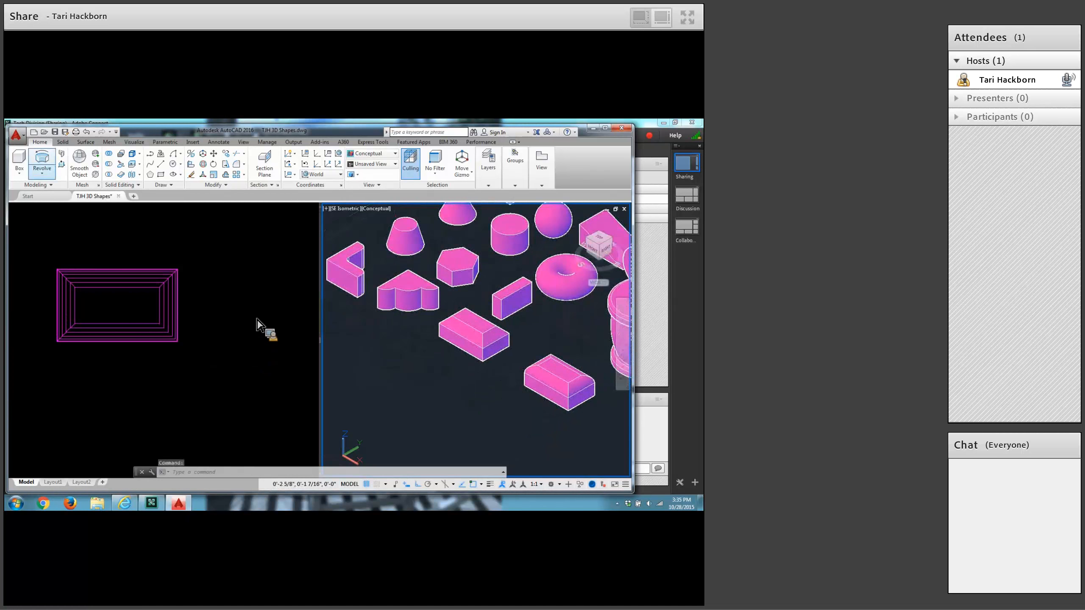
{"action": "left_click", "coordinate": [19, 173]}
{"action": "left_click", "coordinate": [38, 206]}
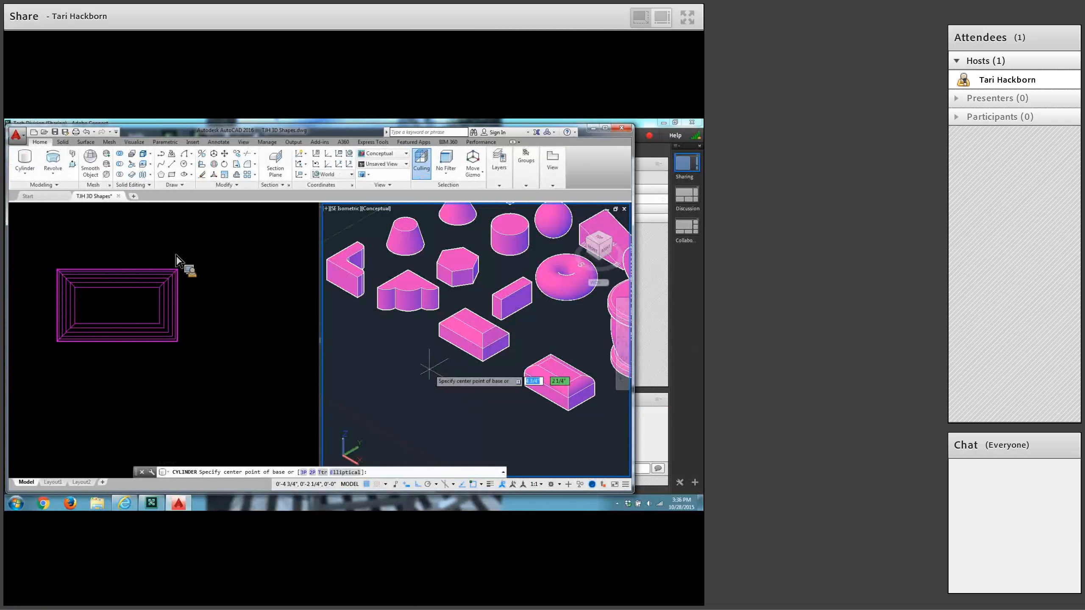
{"action": "left_click", "coordinate": [425, 366]}
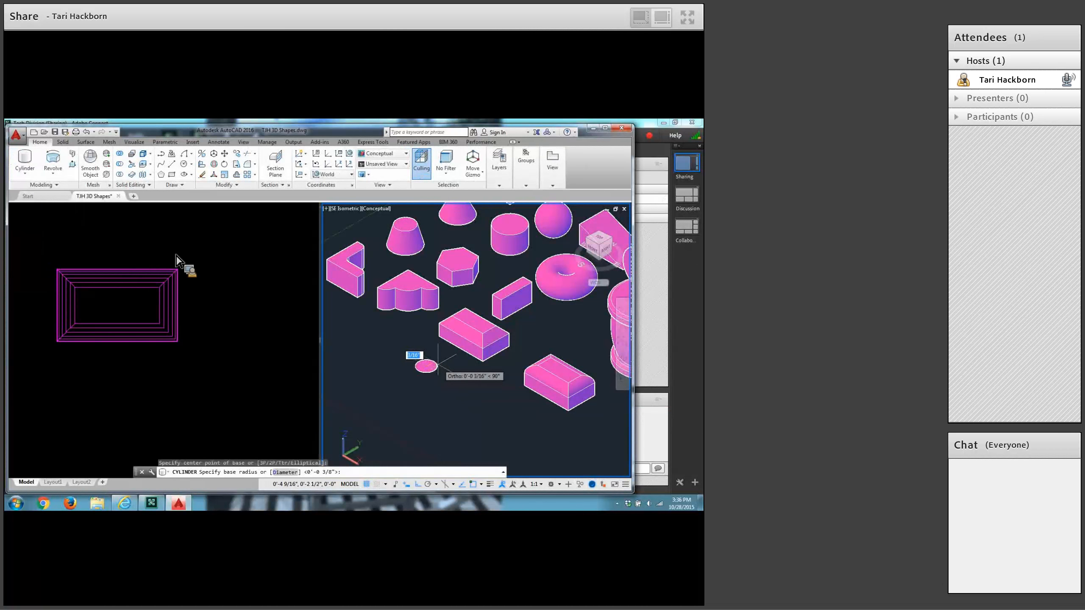
{"action": "type", "text": "3/8"}
{"action": "key", "text": "Return"}
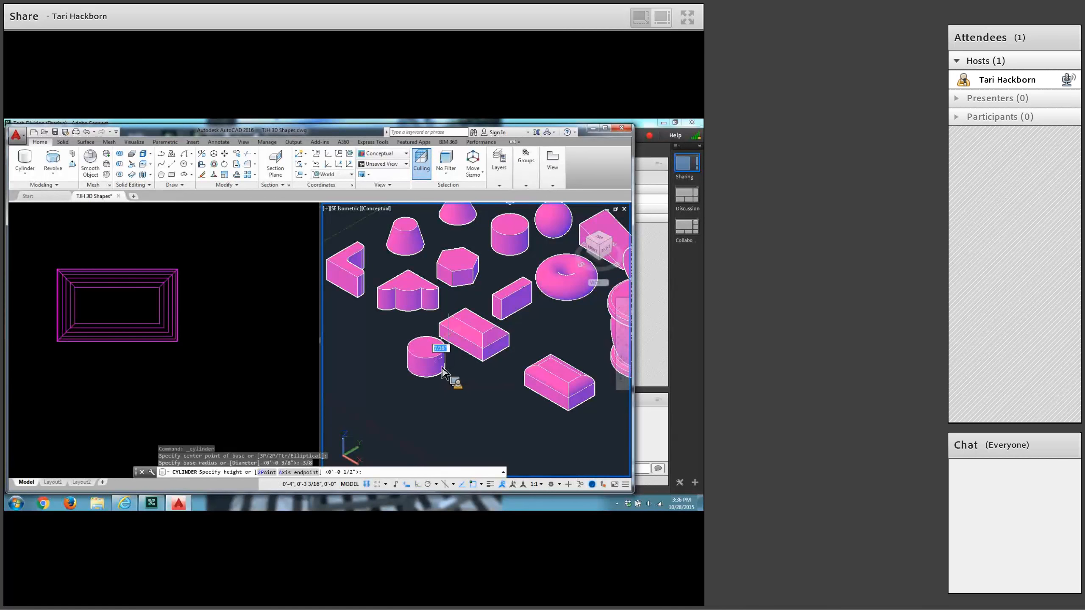
{"action": "type", "text": "3/4"}
{"action": "key", "text": "Return"}
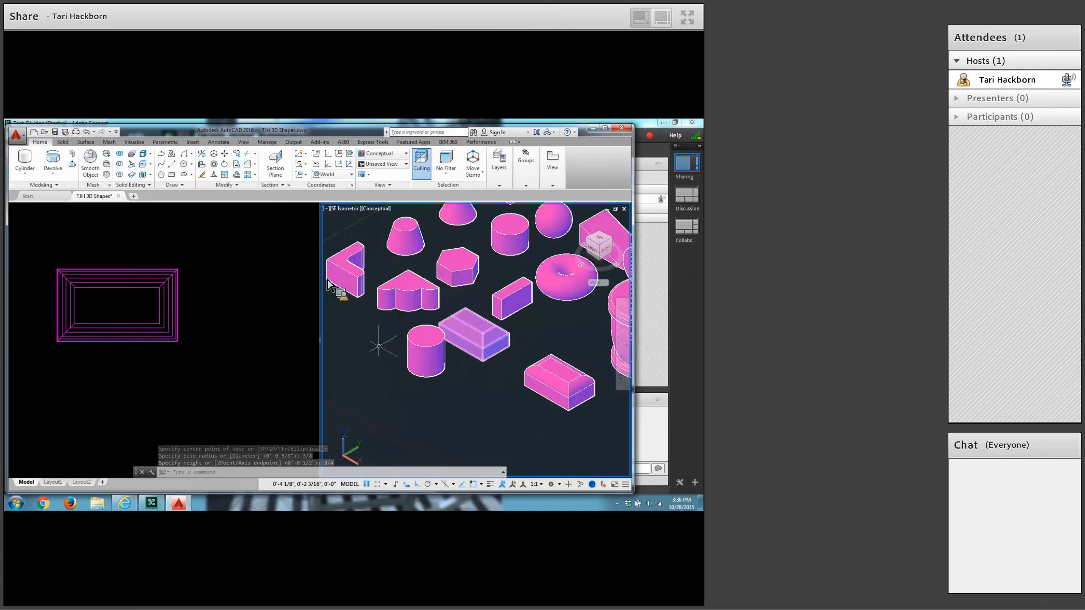
Copy the new cylinder once along the X axis, placing the copy in front of the filleted box.
{"action": "left_click", "coordinate": [237, 155]}
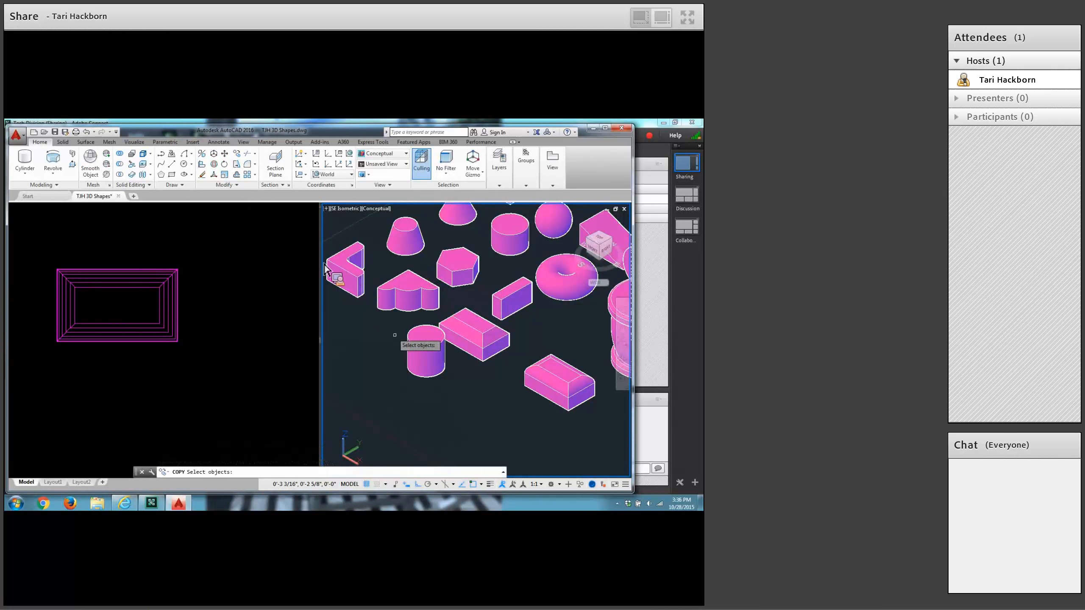
{"action": "left_click", "coordinate": [425, 372]}
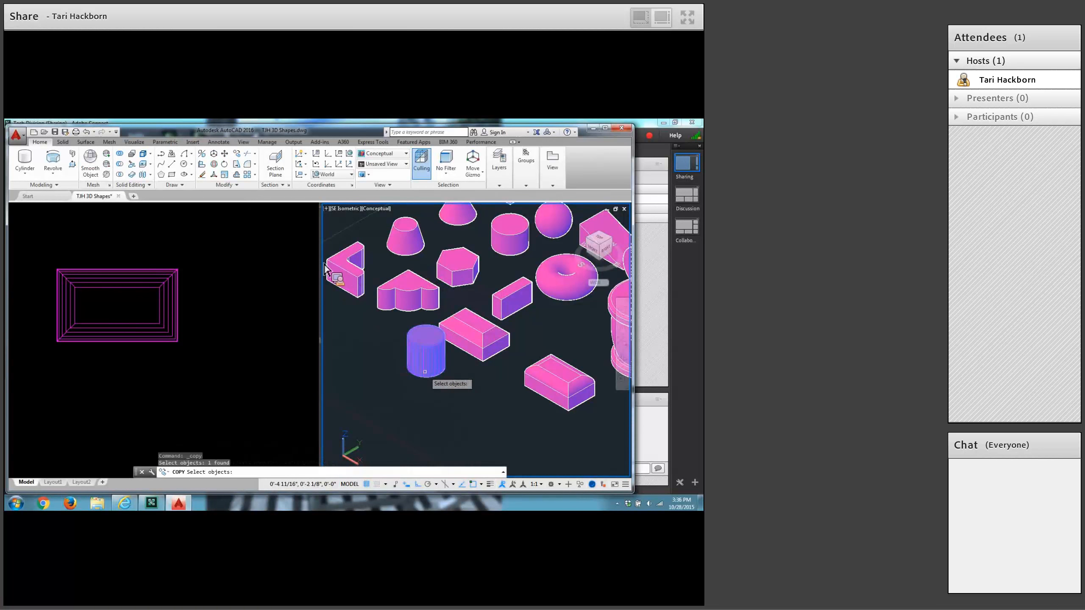
{"action": "key", "text": "Return"}
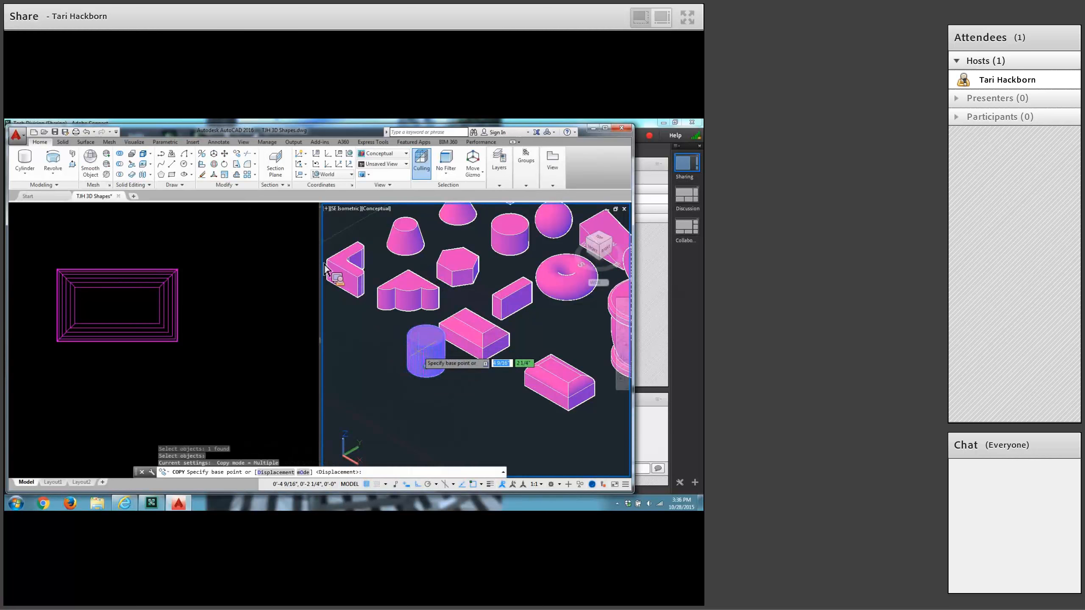
{"action": "left_click", "coordinate": [435, 363]}
{"action": "left_click", "coordinate": [491, 401]}
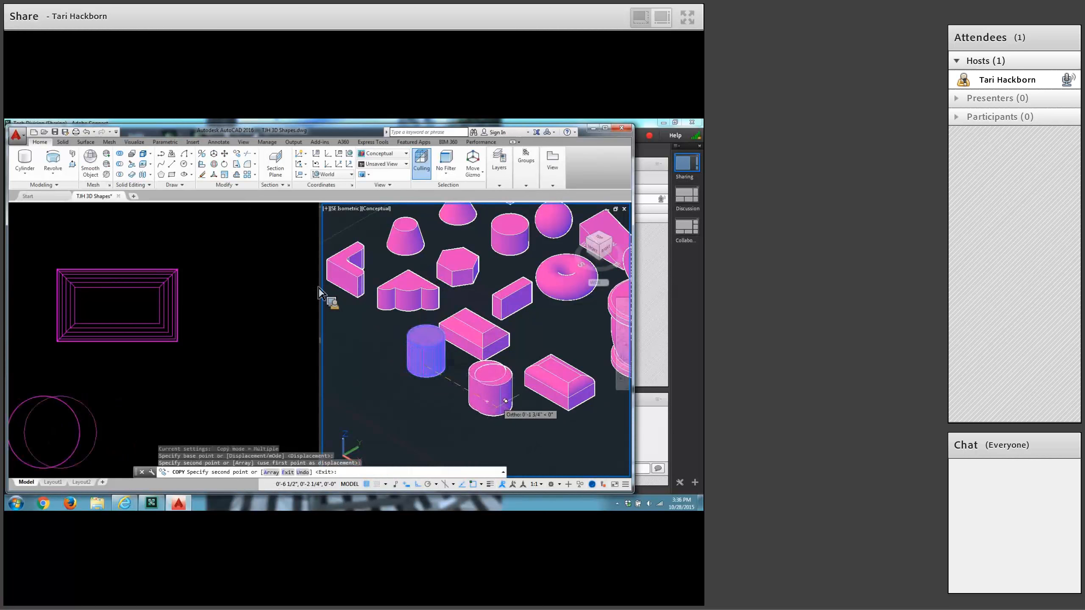
{"action": "key", "text": "Return"}
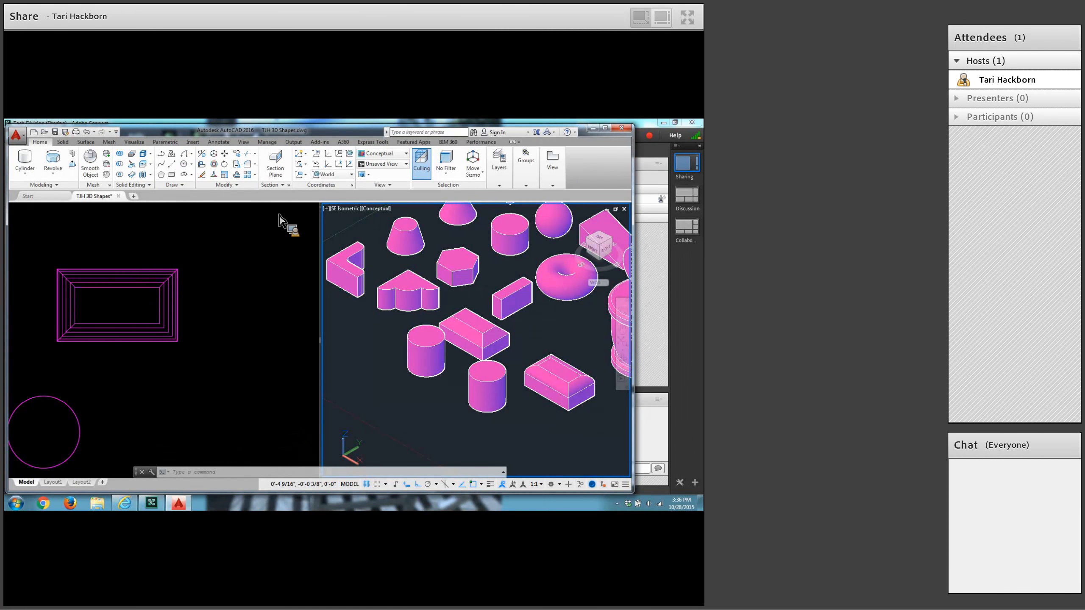
Start the Chamfer command and set both the first and second chamfer distances to 1/16.
{"action": "left_click", "coordinate": [255, 164]}
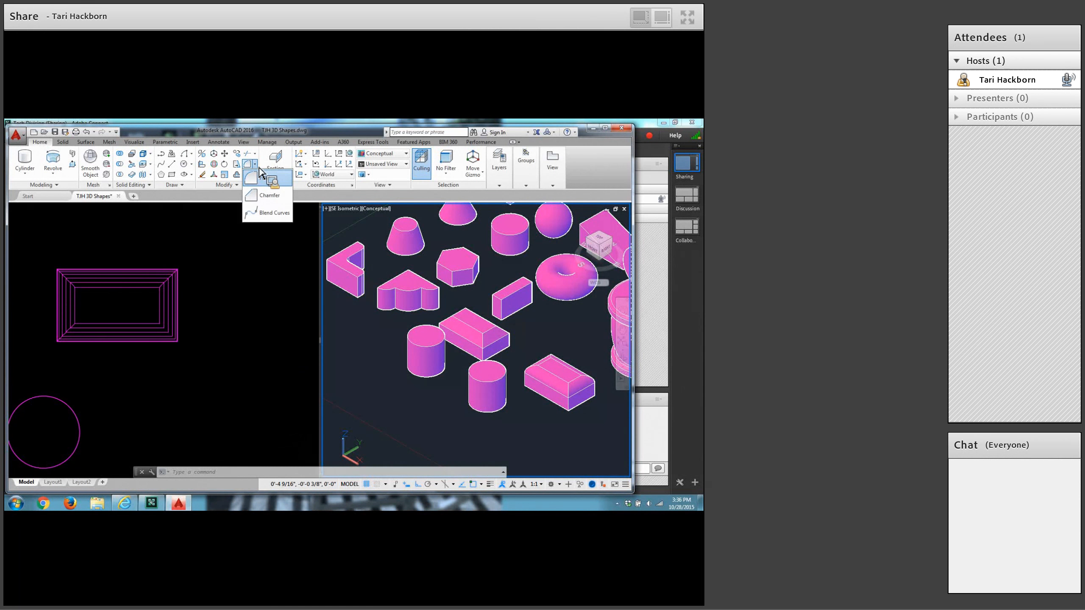
{"action": "left_click", "coordinate": [256, 197]}
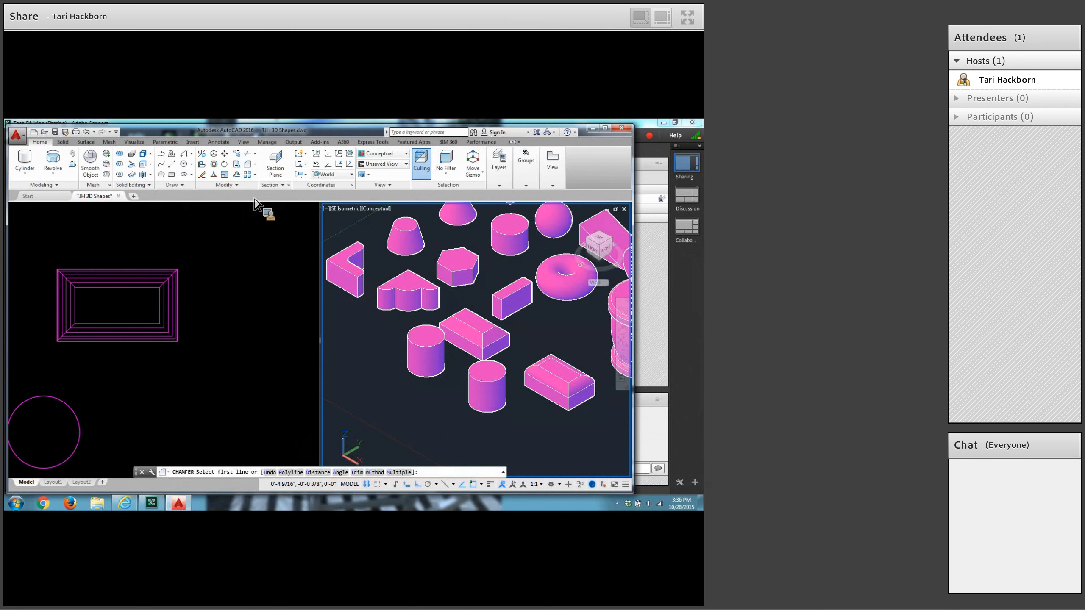
{"action": "left_click", "coordinate": [318, 473]}
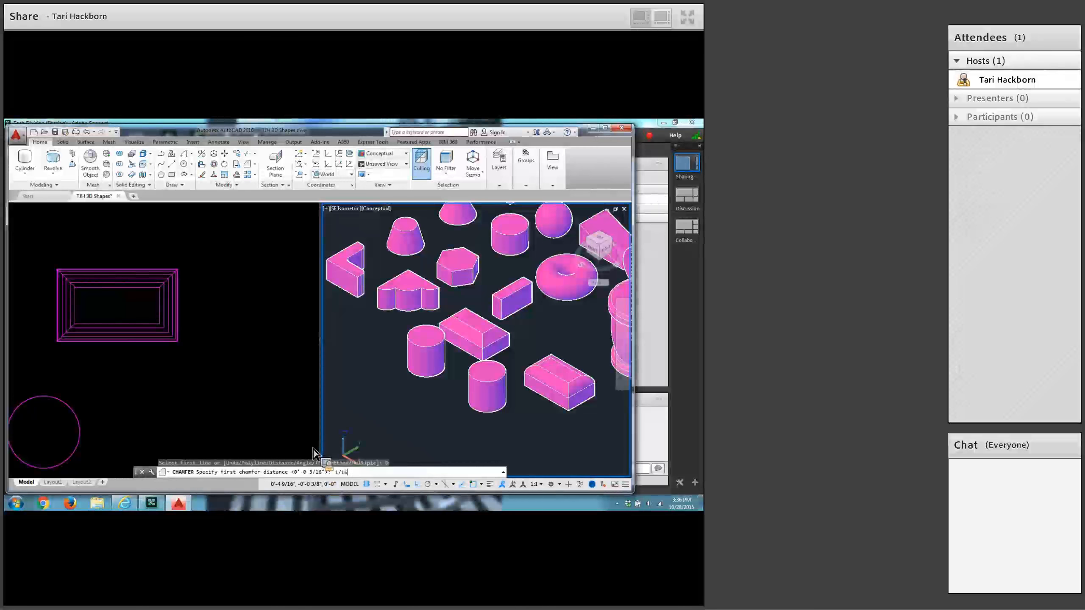
{"action": "key", "text": "Return"}
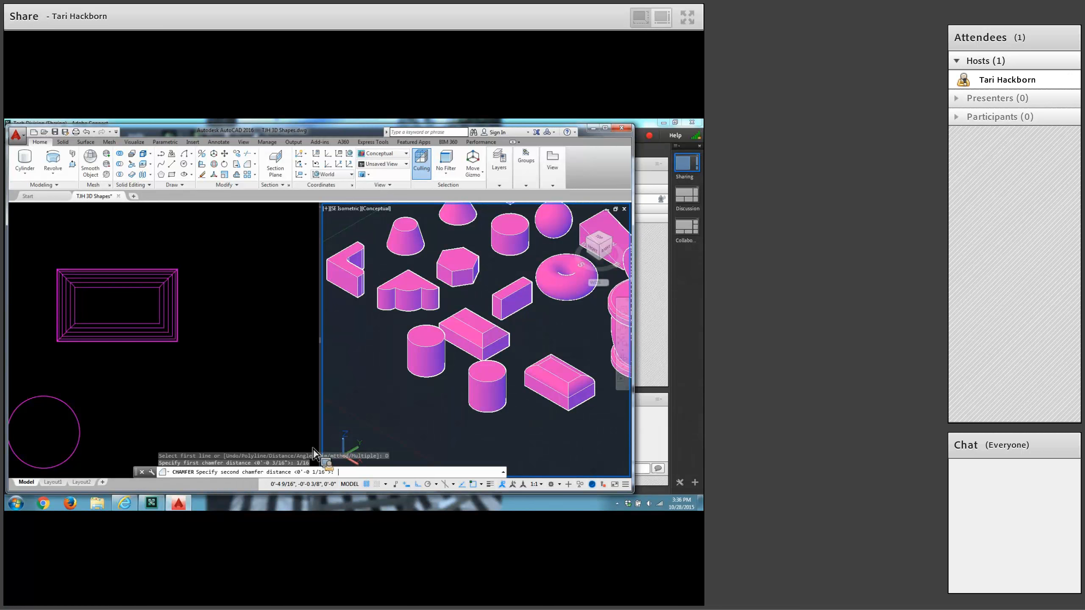
{"action": "key", "text": "Return"}
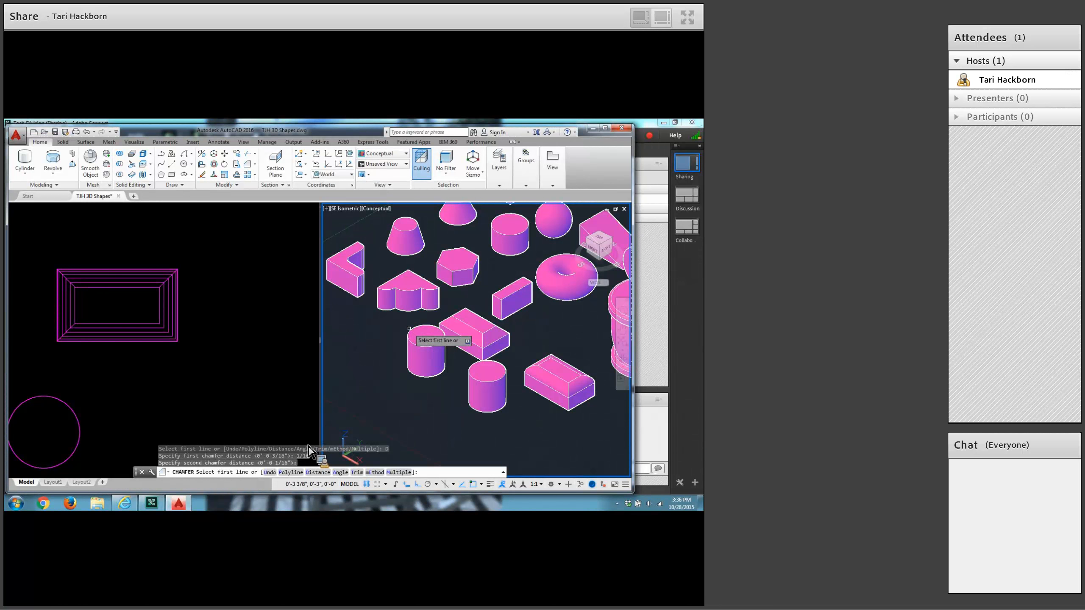
Try to chamfer the original cylinder with its curved side as the base surface, accepting 1/16" for both distances.
{"action": "left_click", "coordinate": [426, 336]}
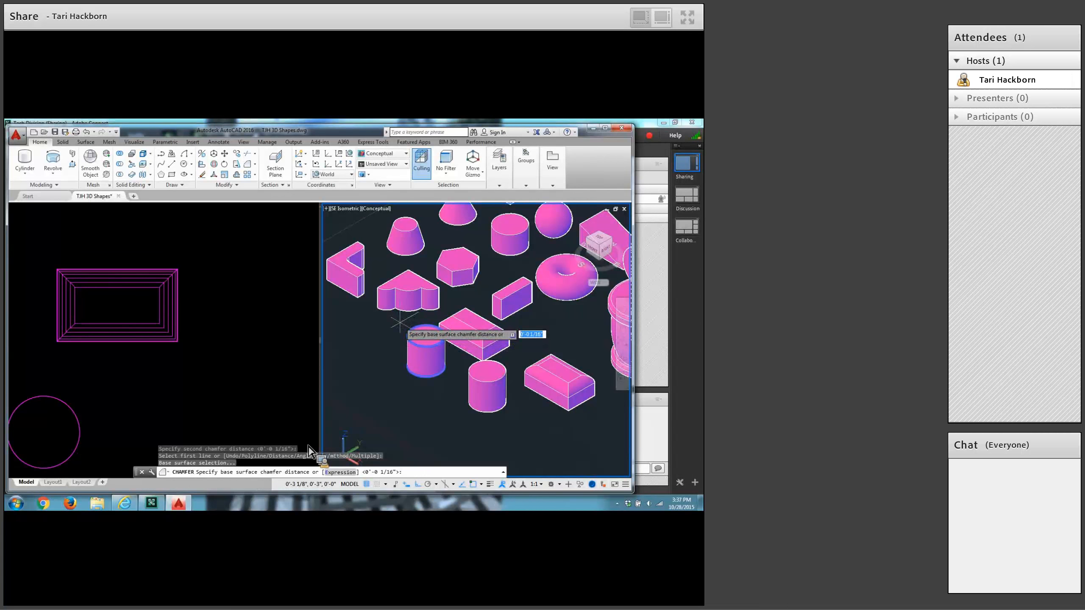
{"action": "key", "text": "Return"}
{"action": "key", "text": "Return"}
{"action": "key", "text": "Return"}
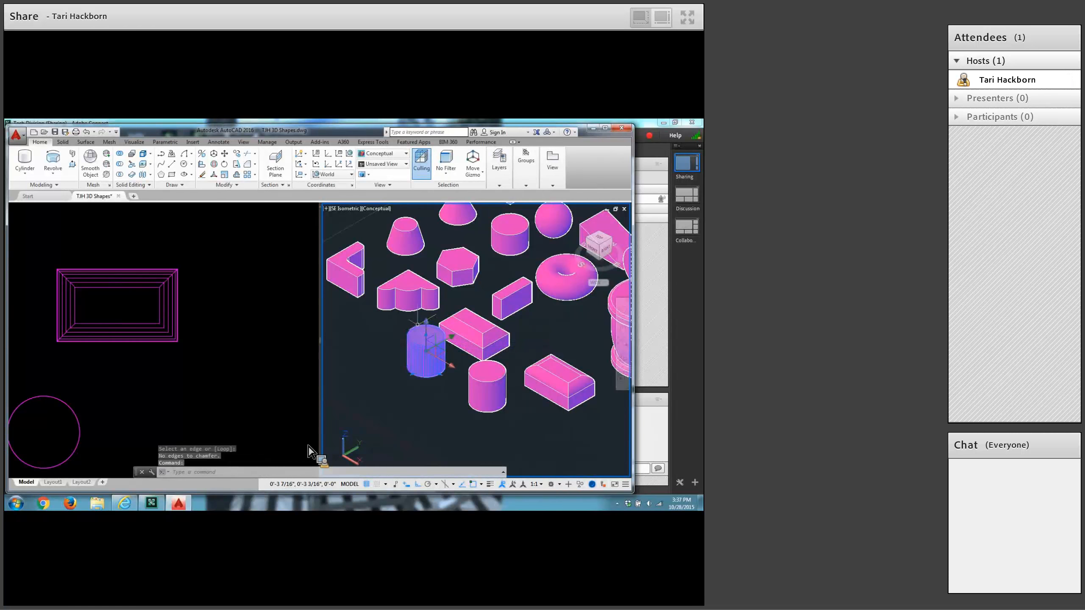
{"action": "key", "text": "Return"}
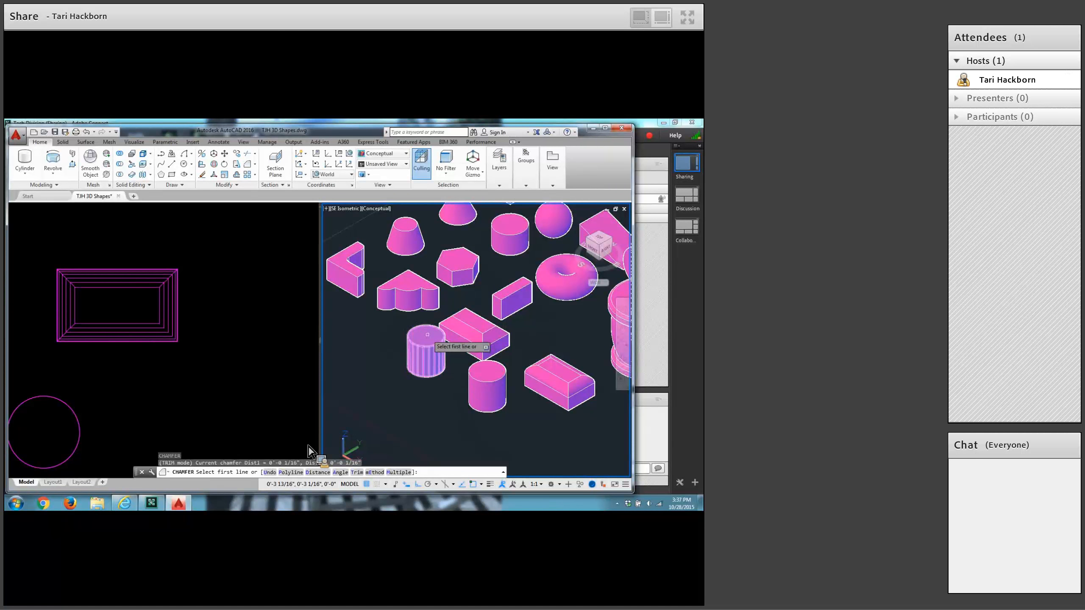
{"action": "scroll", "coordinate": [433, 336], "scroll_direction": "up", "scroll_amount": 4}
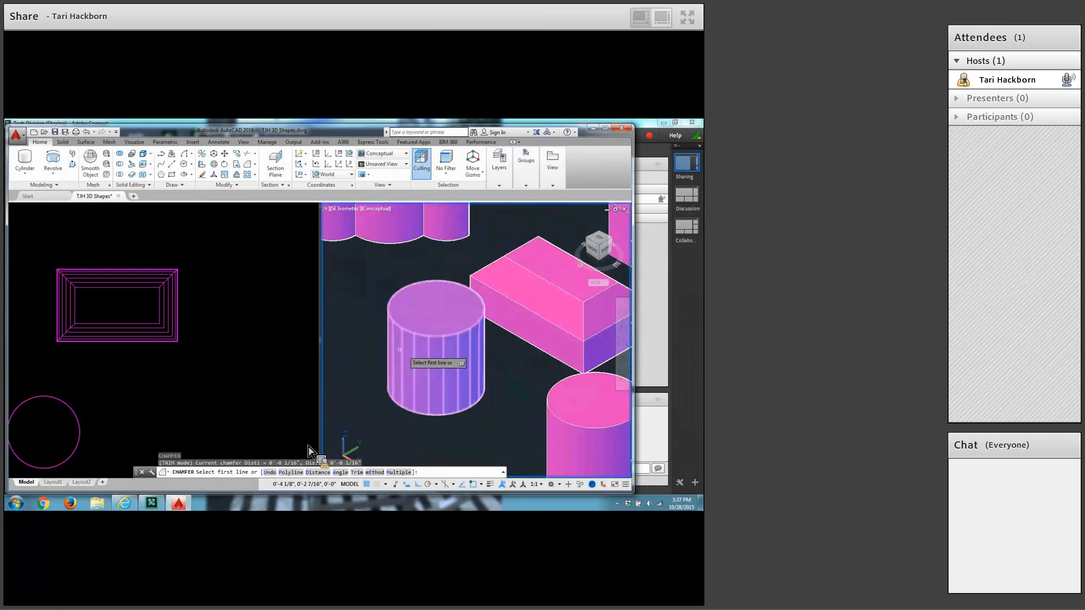
{"action": "key", "text": "Escape"}
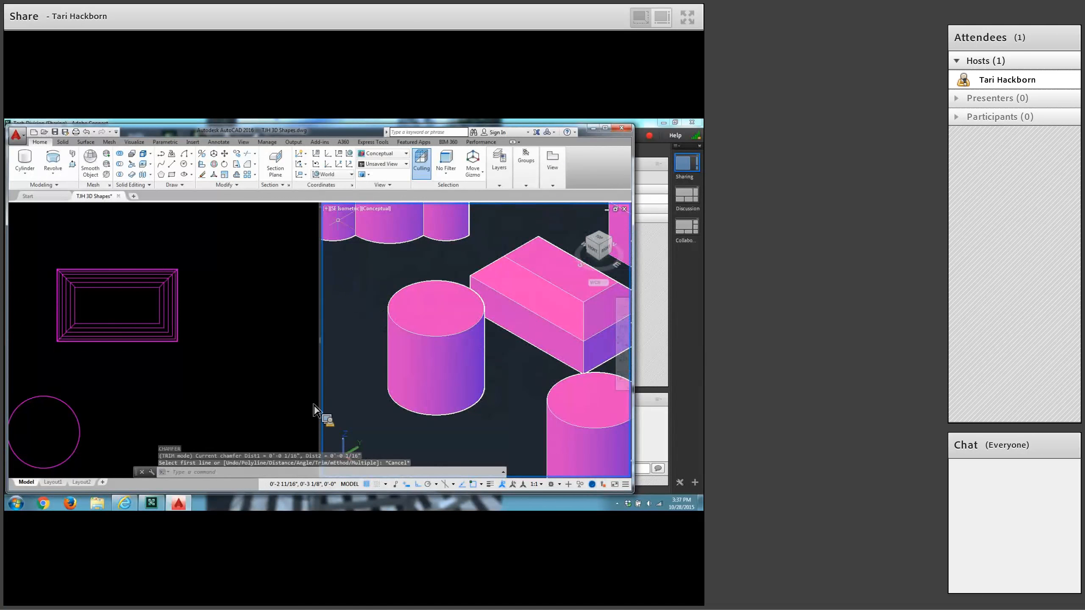
Chamfer the top edge of the original cylinder, with its flat top face as the base surface and 1/16" for both distances.
{"action": "left_click", "coordinate": [251, 168]}
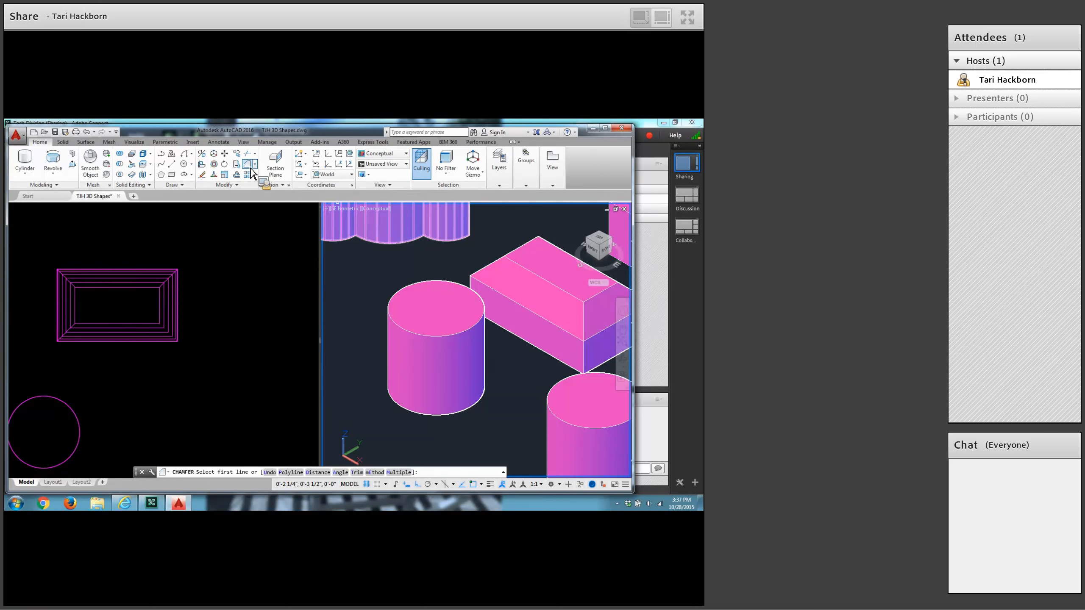
{"action": "left_click", "coordinate": [325, 472]}
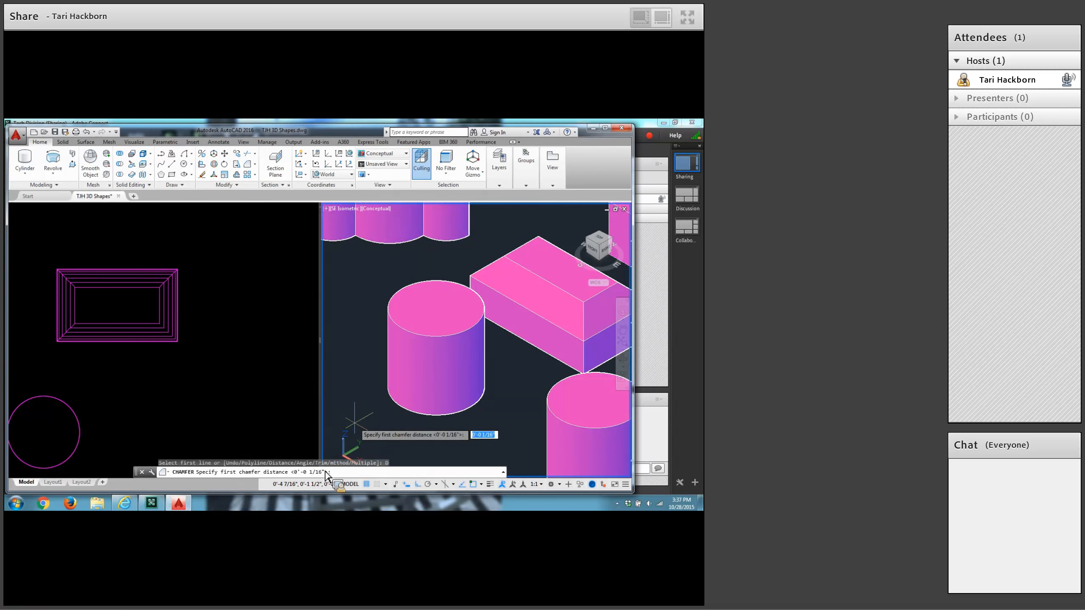
{"action": "key", "text": "Return"}
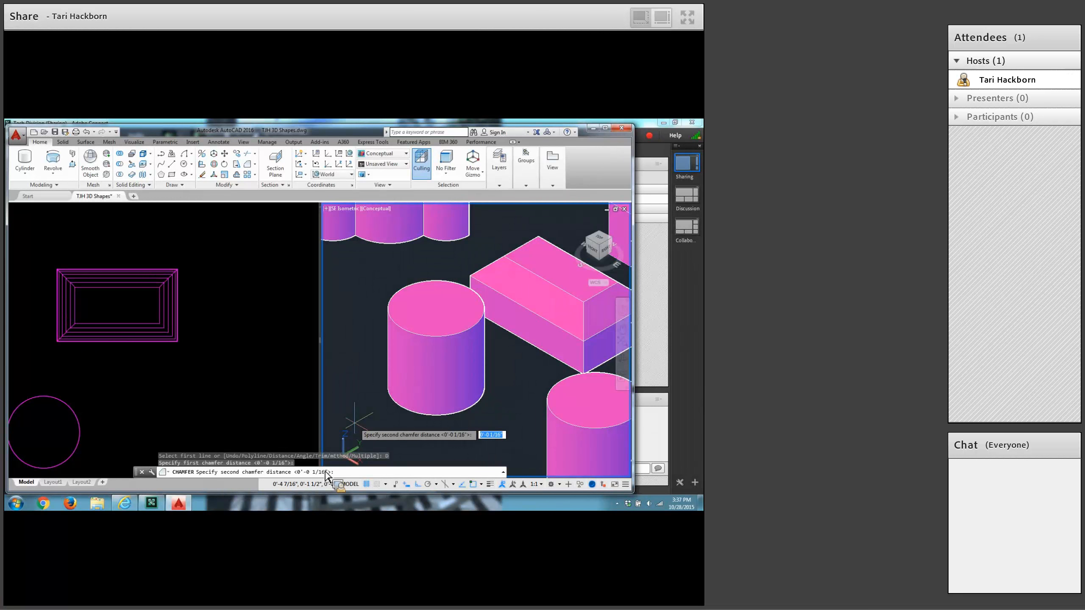
{"action": "key", "text": "Return"}
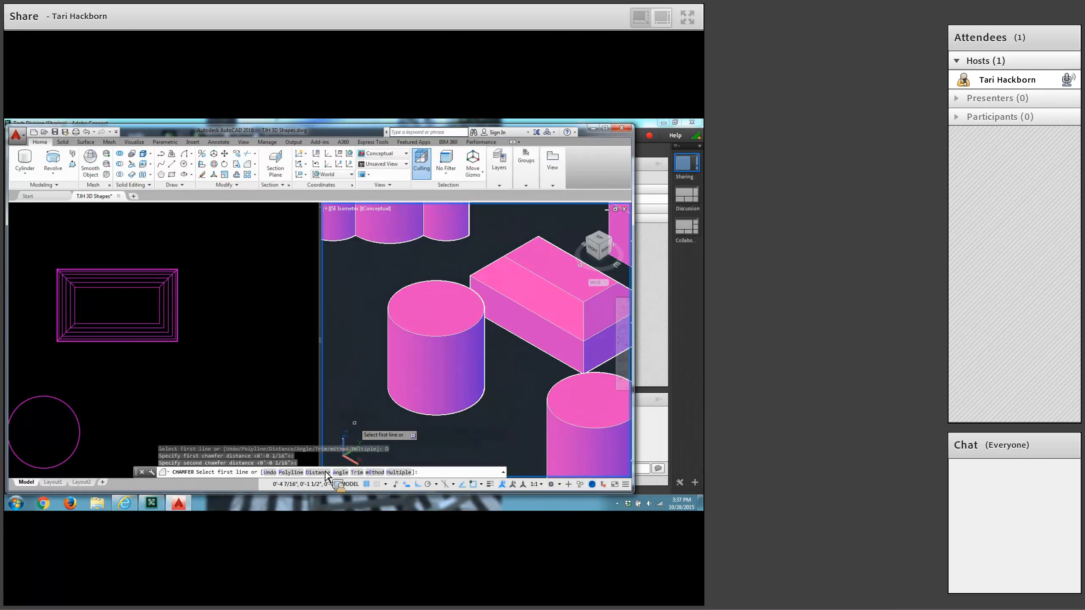
{"action": "left_click", "coordinate": [405, 286]}
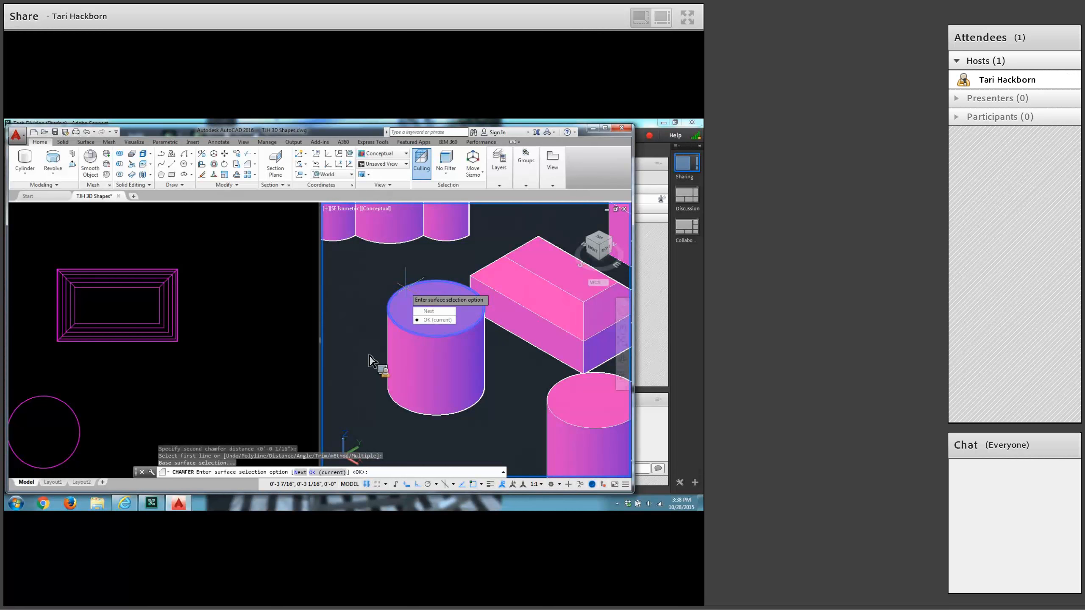
{"action": "key", "text": "Return"}
{"action": "key", "text": "Return"}
{"action": "key", "text": "Return"}
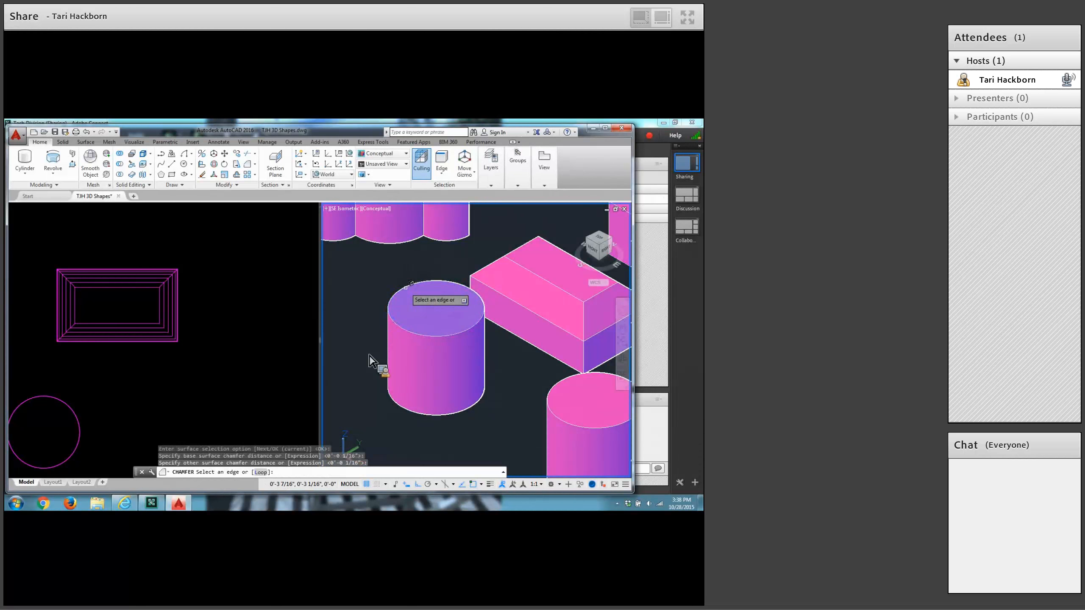
{"action": "left_click", "coordinate": [406, 287]}
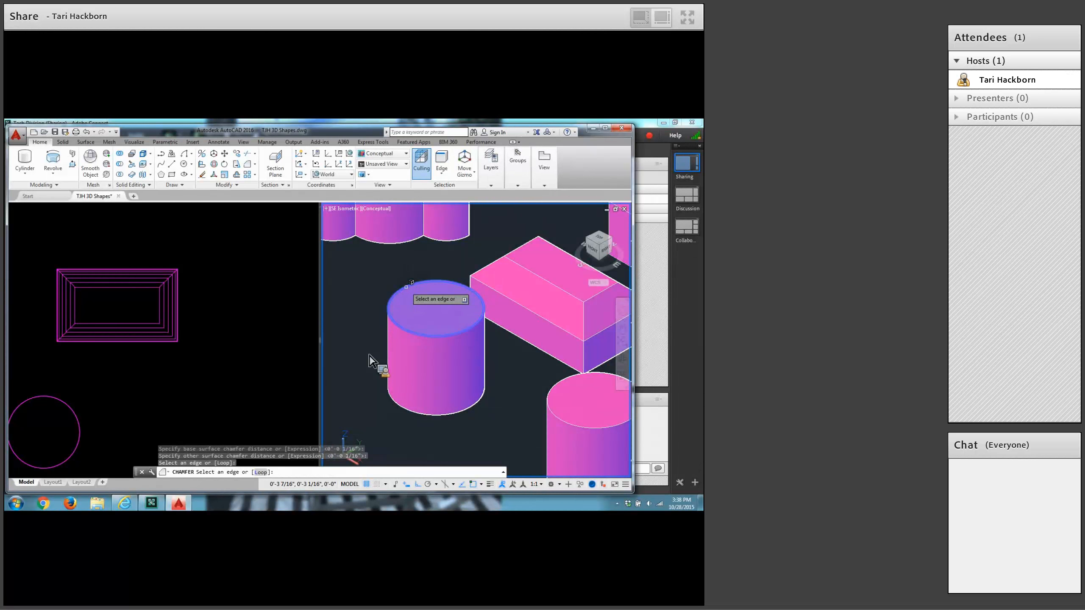
{"action": "key", "text": "Return"}
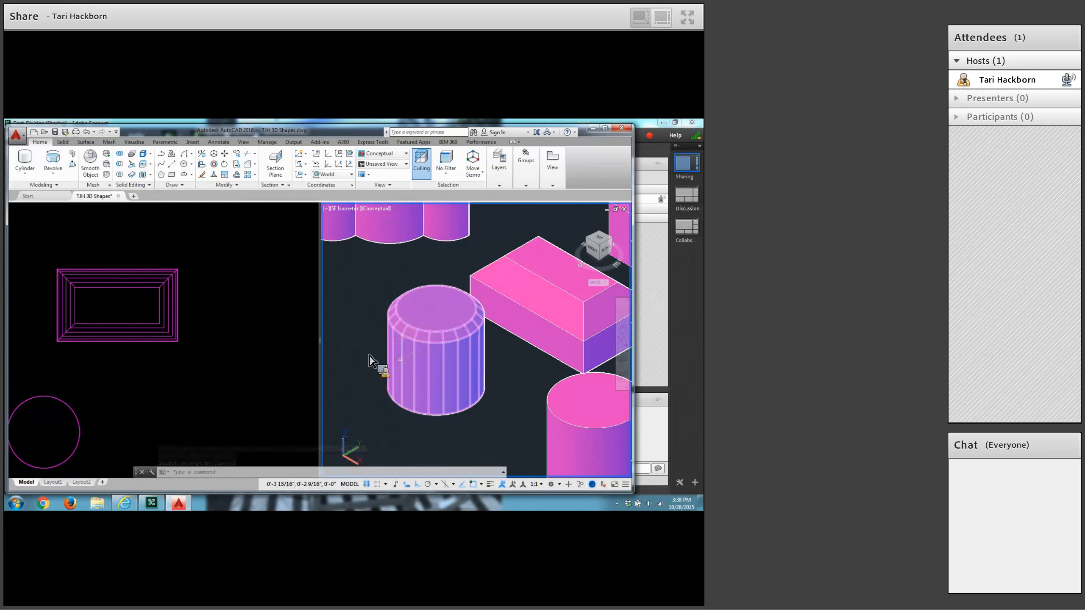
{"action": "key", "text": "Return"}
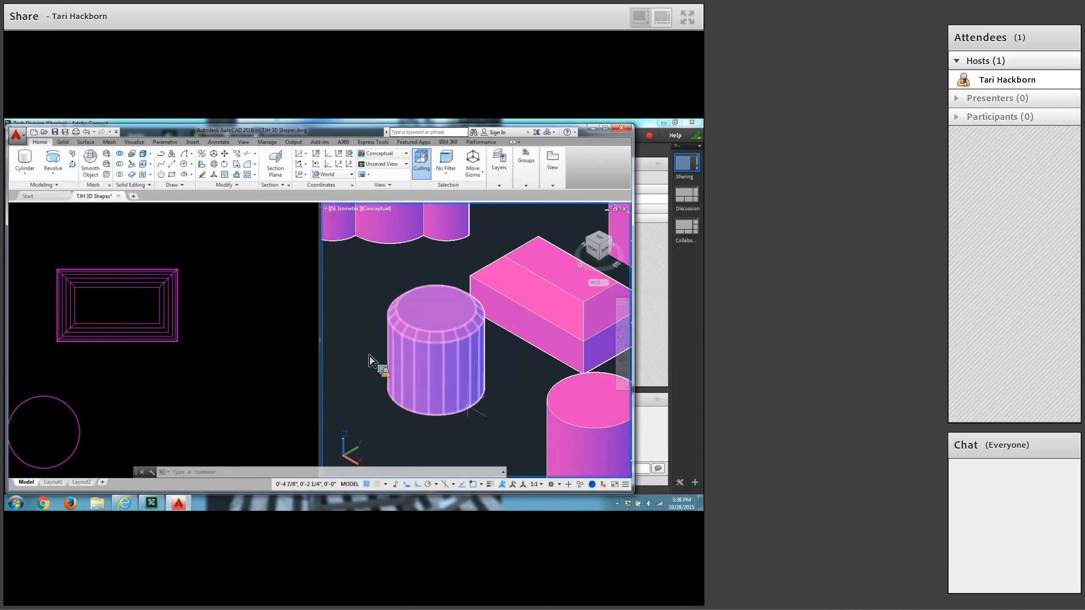
Fillet the top edge of the copied cylinder with a 1/16 radius.
{"action": "middle_click_drag", "start_coordinate": [474, 419], "coordinate": [286, 352]}
{"action": "middle_click_drag", "start_coordinate": [370, 356], "coordinate": [369, 360]}
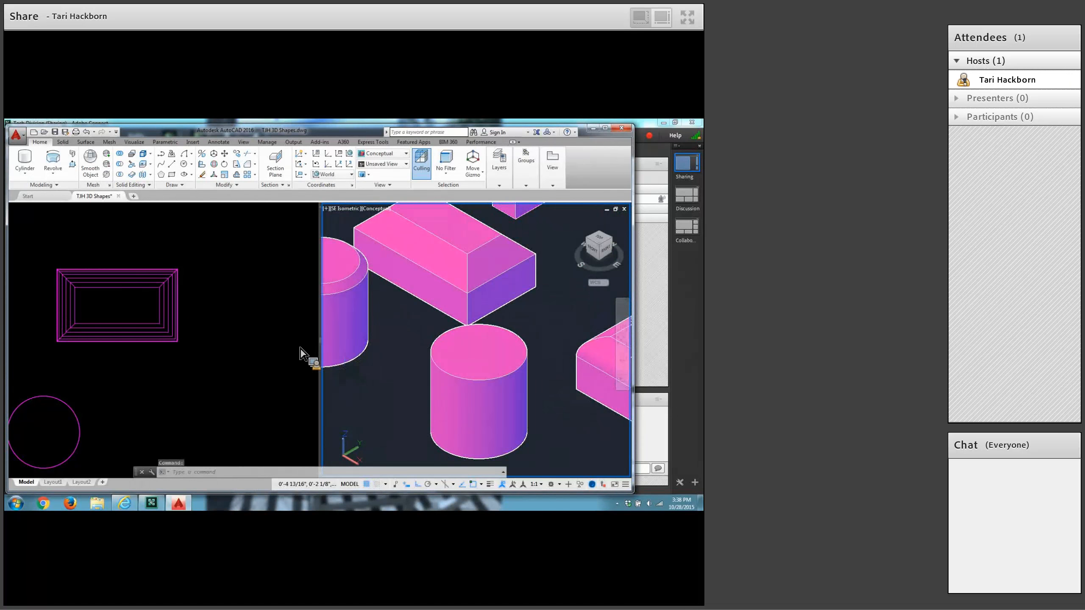
{"action": "left_click", "coordinate": [255, 165]}
{"action": "left_click", "coordinate": [254, 179]}
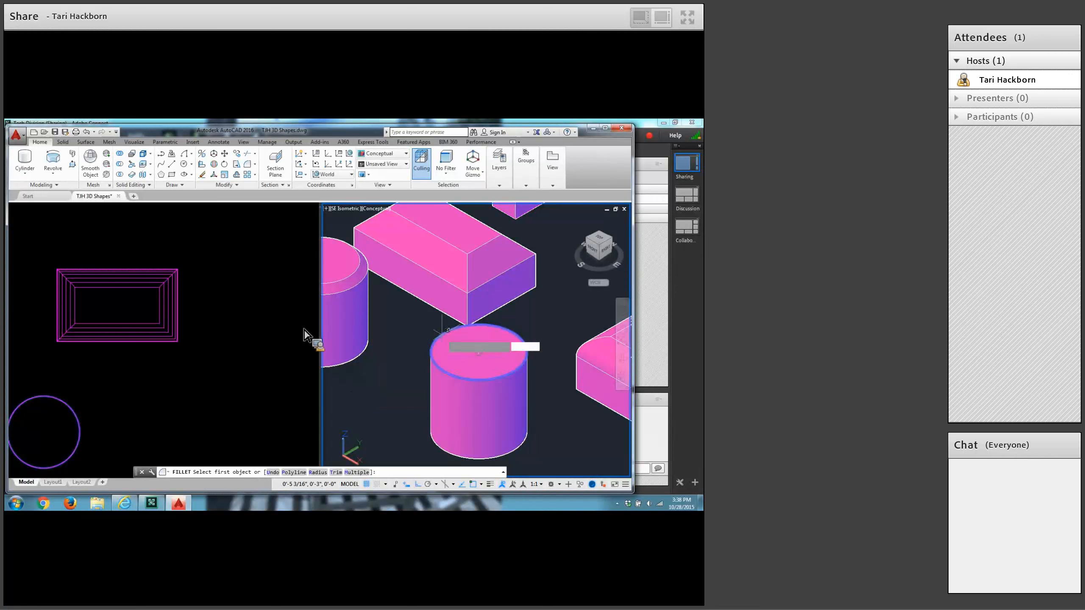
{"action": "left_click", "coordinate": [446, 329]}
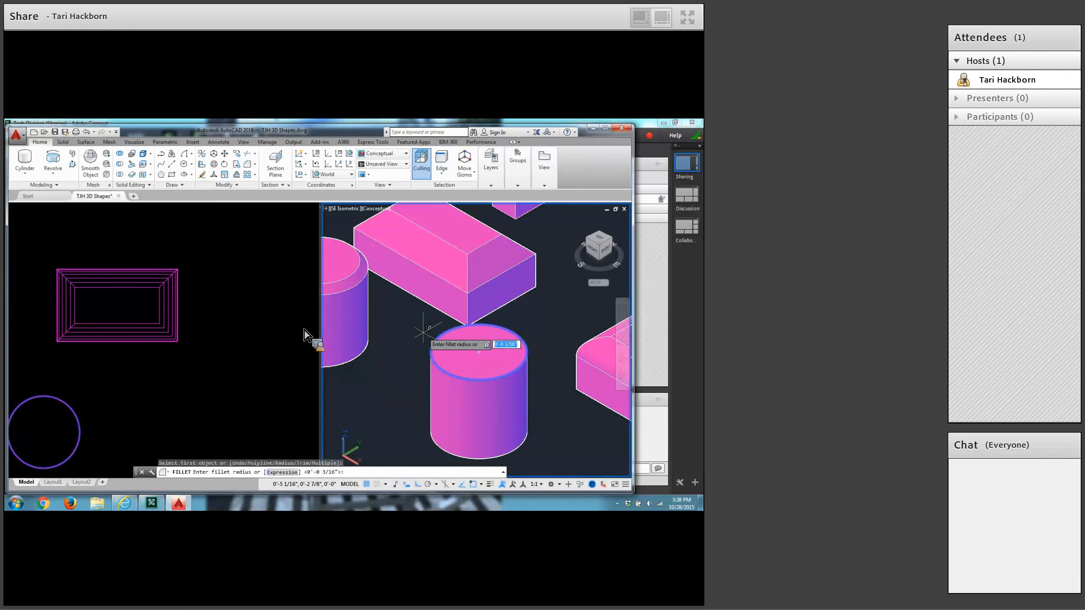
{"action": "type", "text": "1"}
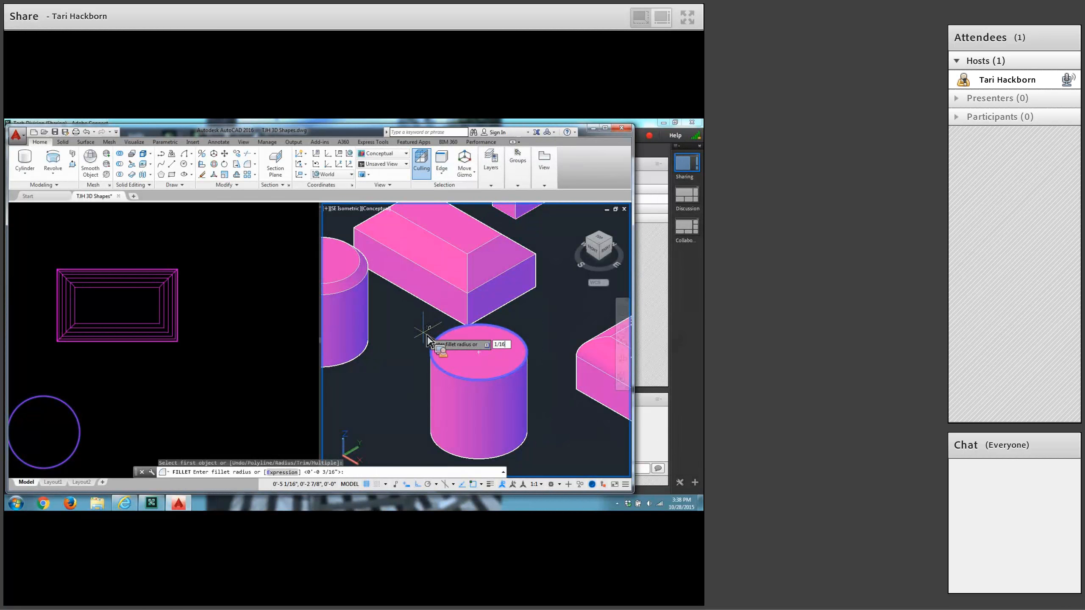
{"action": "type", "text": "/16"}
{"action": "key", "text": "Return"}
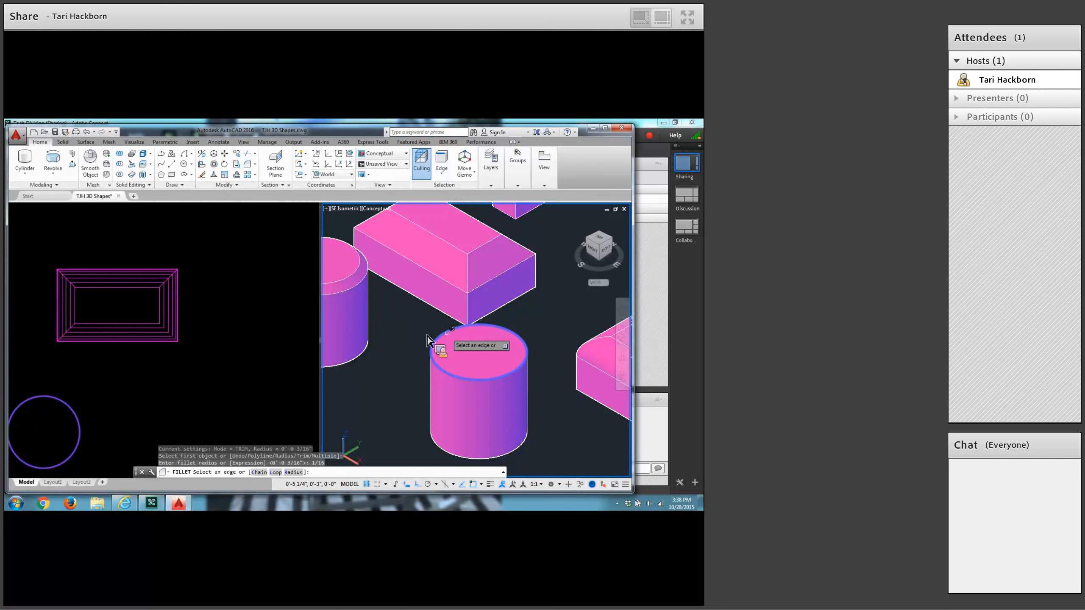
{"action": "left_click", "coordinate": [440, 331]}
{"action": "key", "text": "Return"}
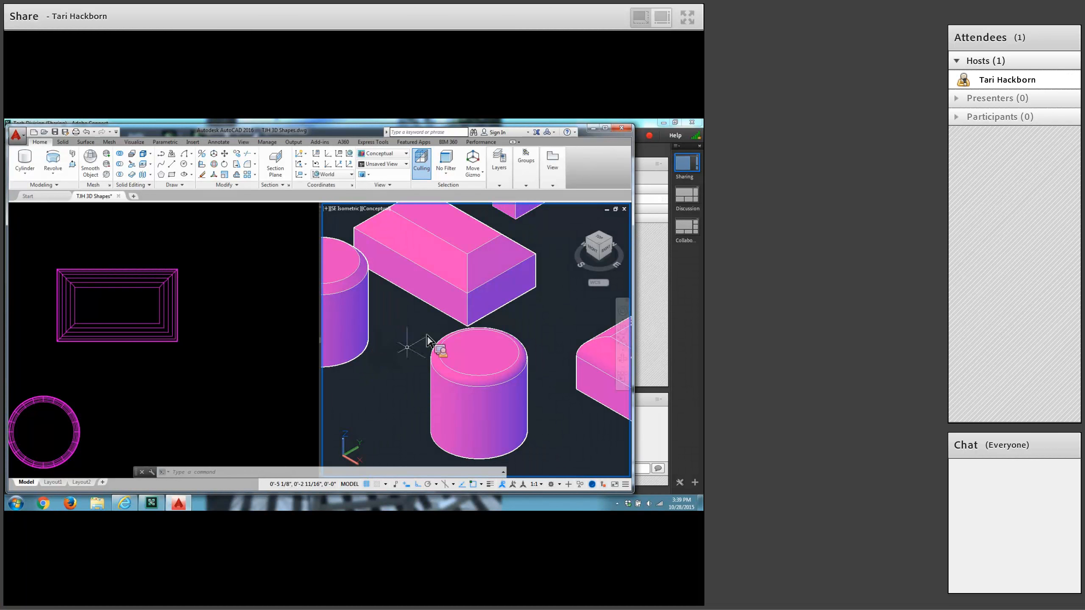
Reset the UCS to World with no object selected.
{"action": "left_click", "coordinate": [435, 342]}
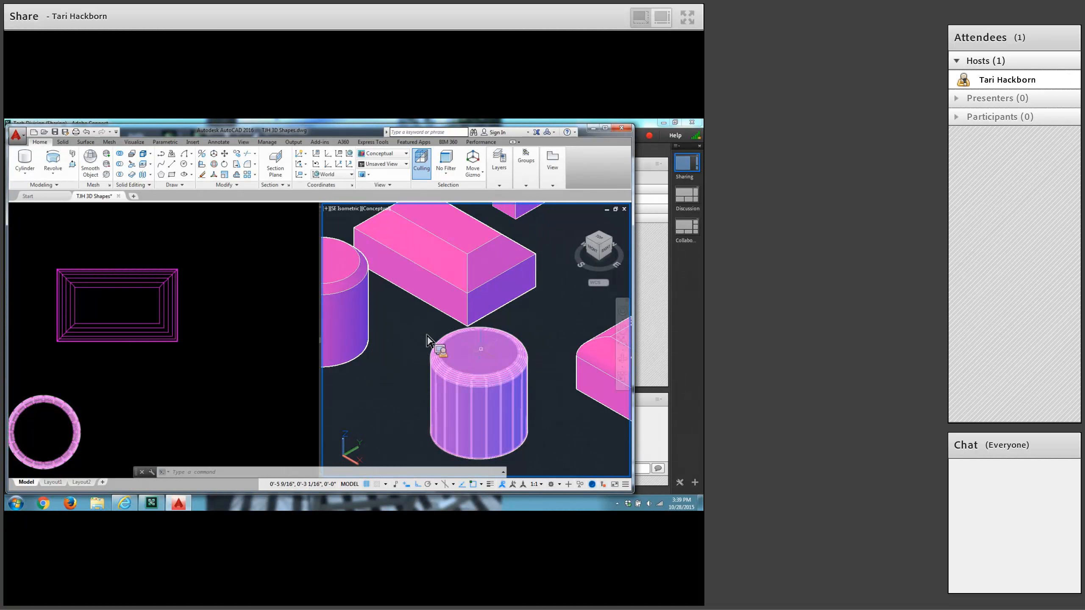
{"action": "scroll", "coordinate": [431, 342], "scroll_direction": "down", "scroll_amount": 4}
{"action": "key", "text": "Escape"}
{"action": "scroll", "coordinate": [430, 342], "scroll_direction": "down", "scroll_amount": 4}
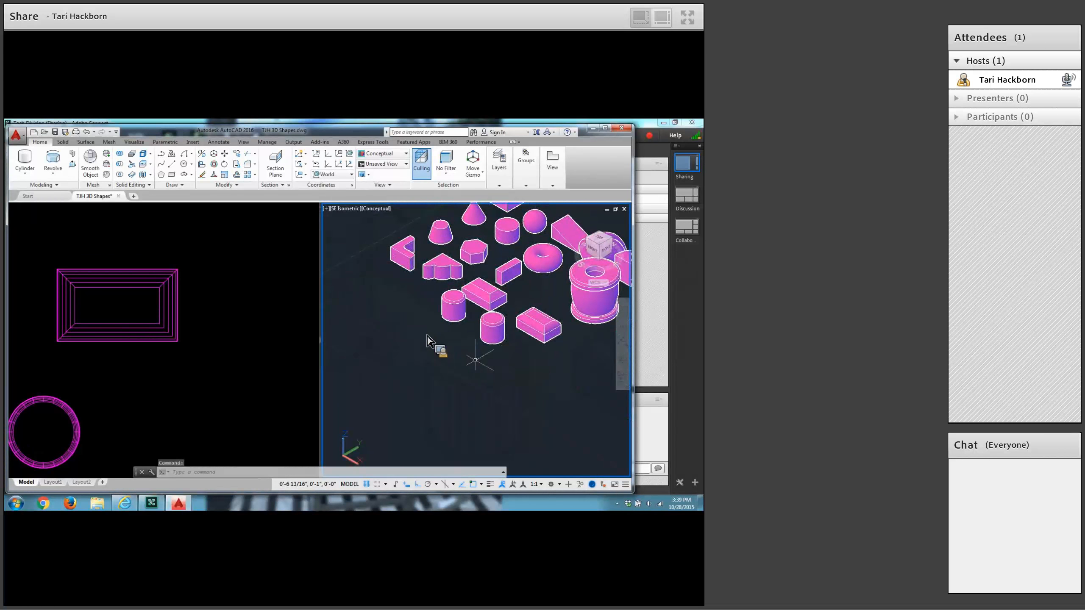
{"action": "type", "text": "ucs"}
{"action": "key", "text": "Return"}
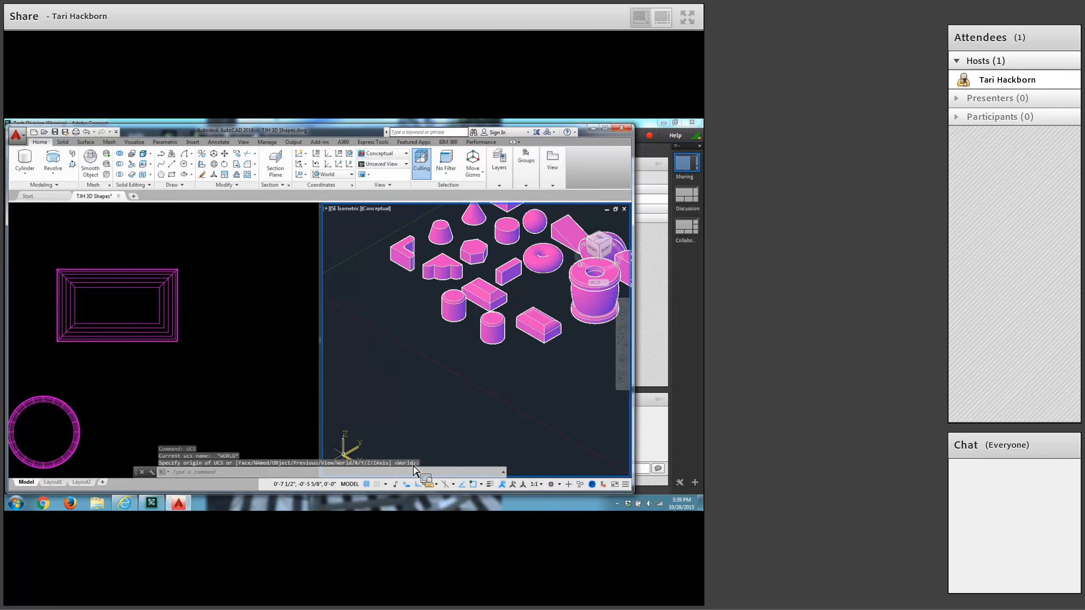
Add the Dynamic UCS toggle to the status bar and turn Dynamic UCS off.
{"action": "left_click", "coordinate": [627, 486]}
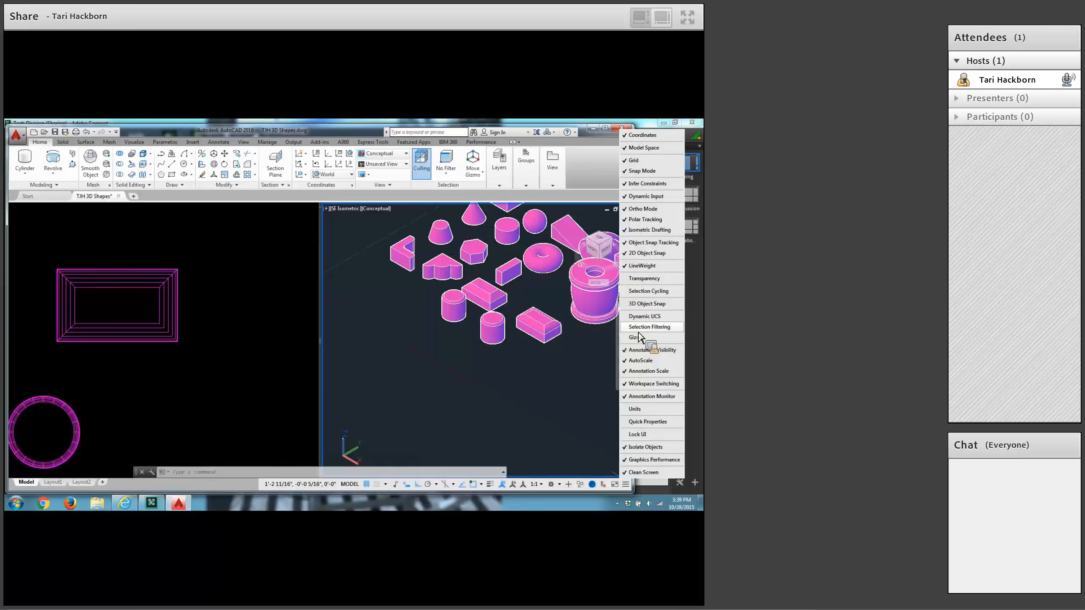
{"action": "left_click", "coordinate": [629, 319]}
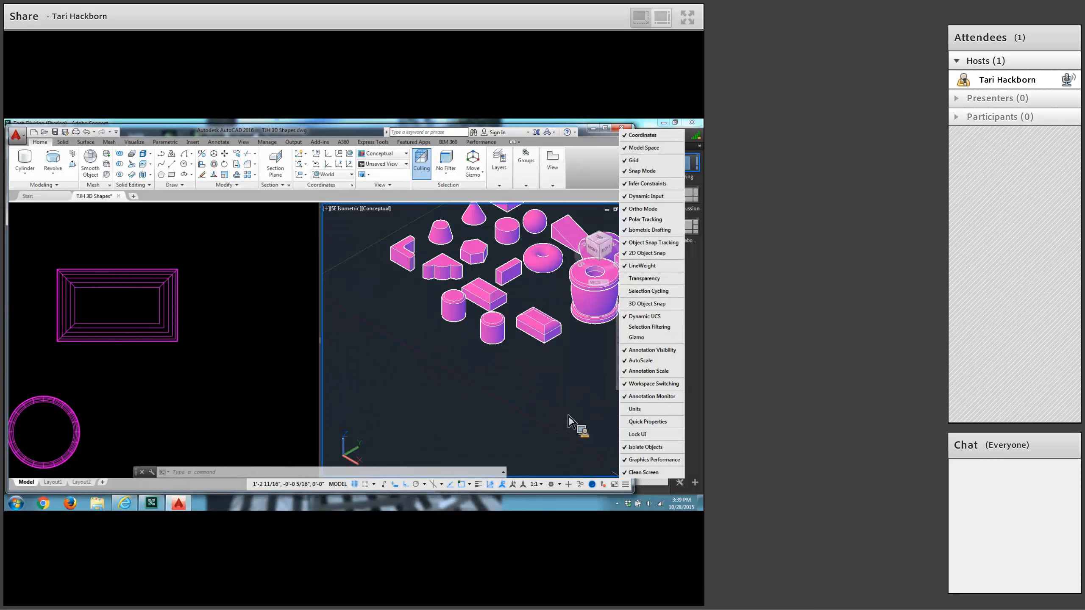
{"action": "left_click", "coordinate": [504, 471]}
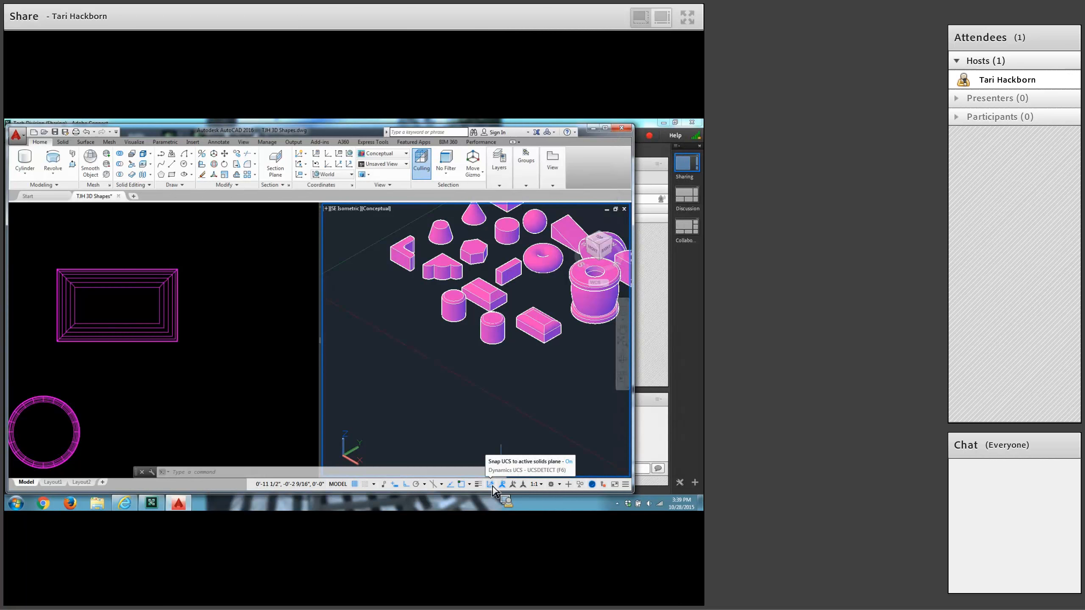
{"action": "left_click", "coordinate": [493, 487]}
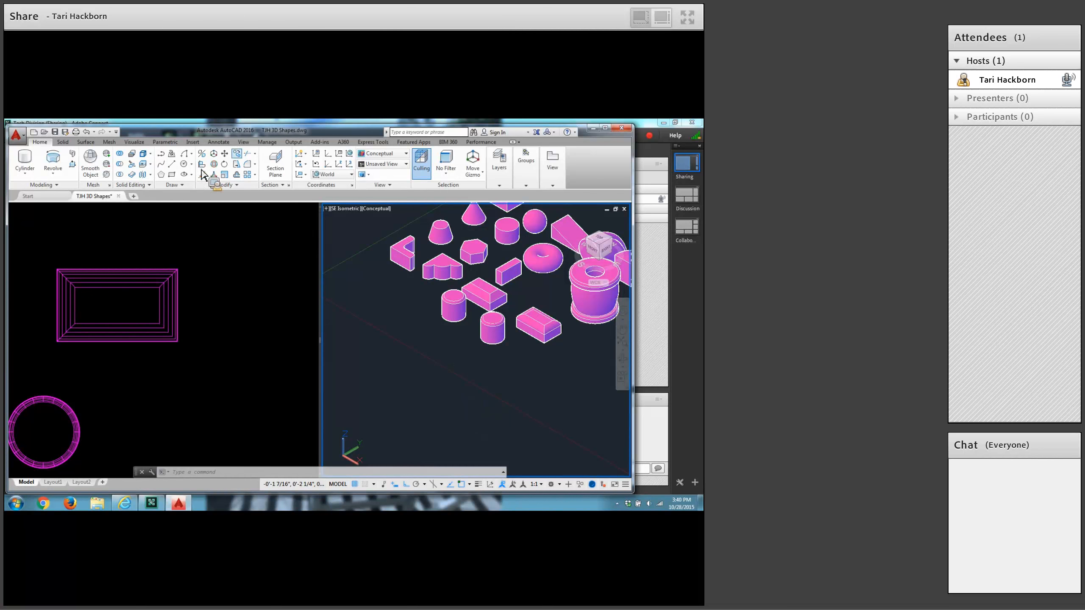
Create a solid box with its first corner at 4.5,.75, the other corner at @1,1 and a height of .25.
{"action": "left_click", "coordinate": [25, 173]}
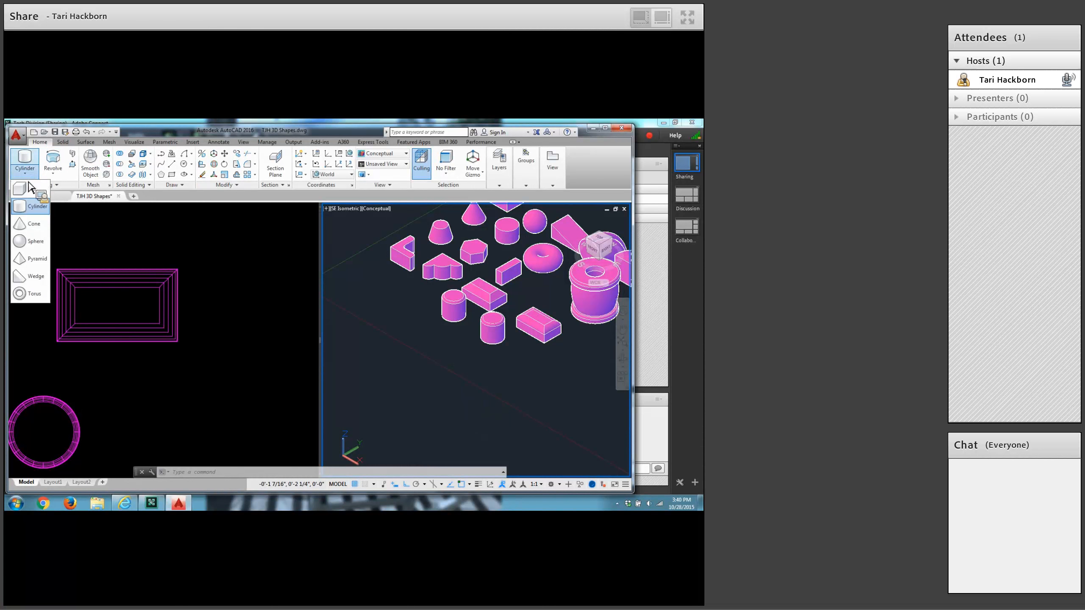
{"action": "left_click", "coordinate": [26, 190]}
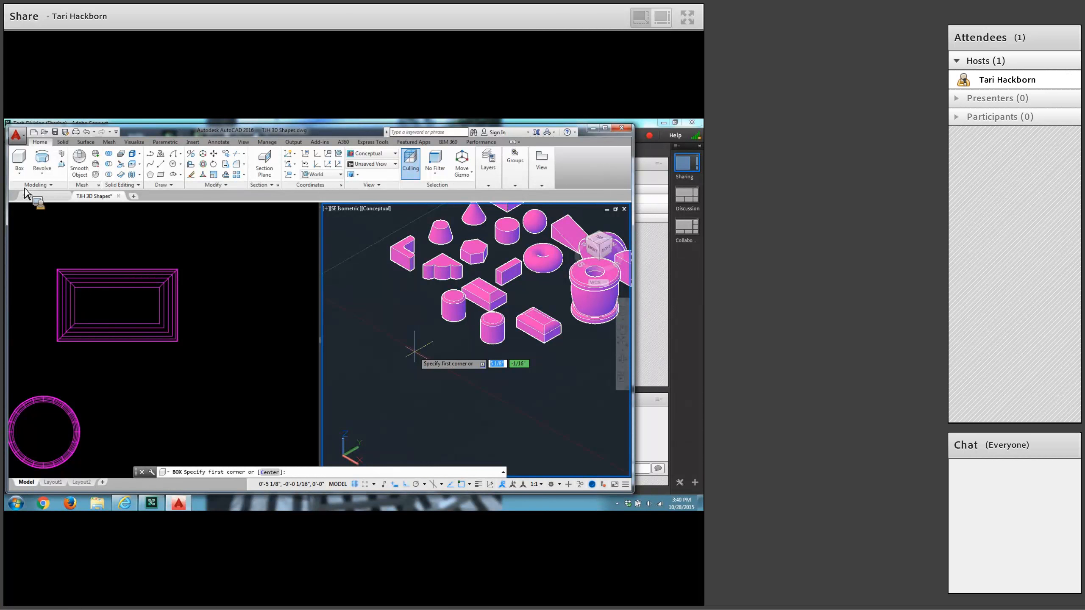
{"action": "type", "text": "4.5"}
{"action": "key", "text": "Tab"}
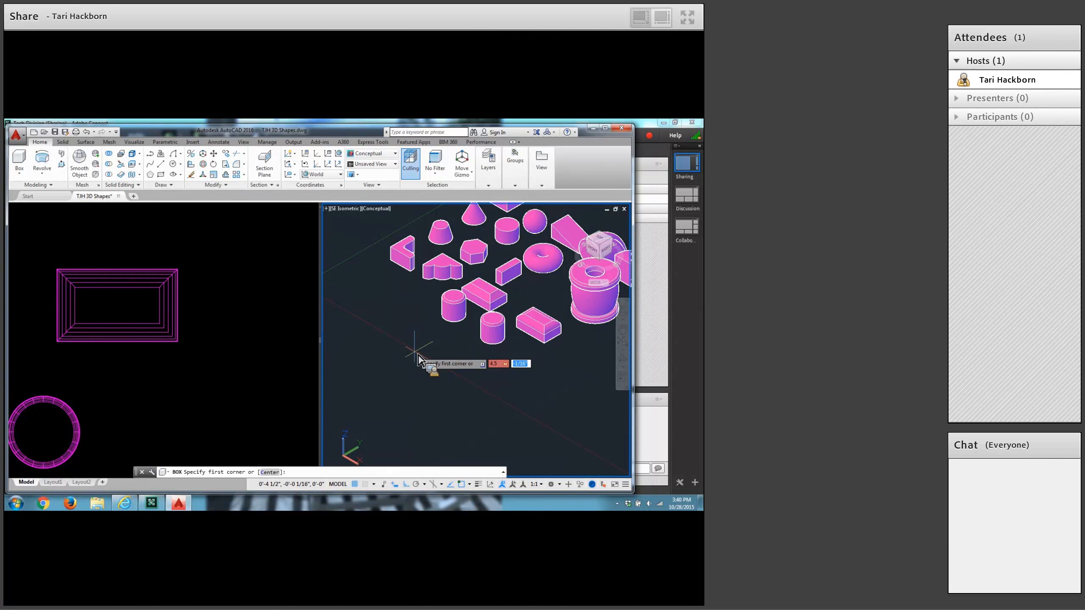
{"action": "type", "text": ".75"}
{"action": "key", "text": "Return"}
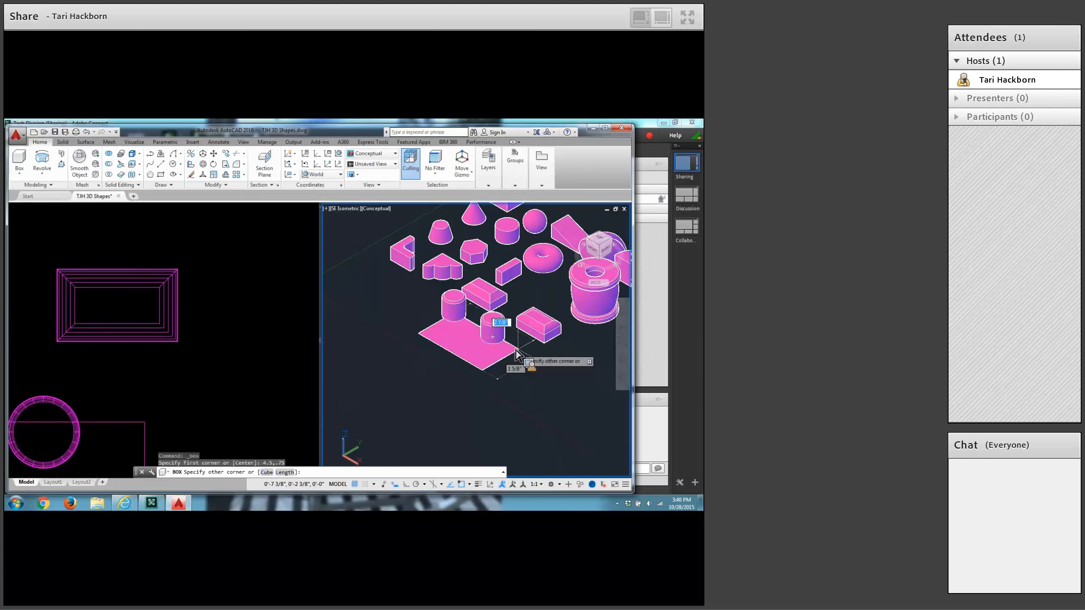
{"action": "type", "text": "@1,1"}
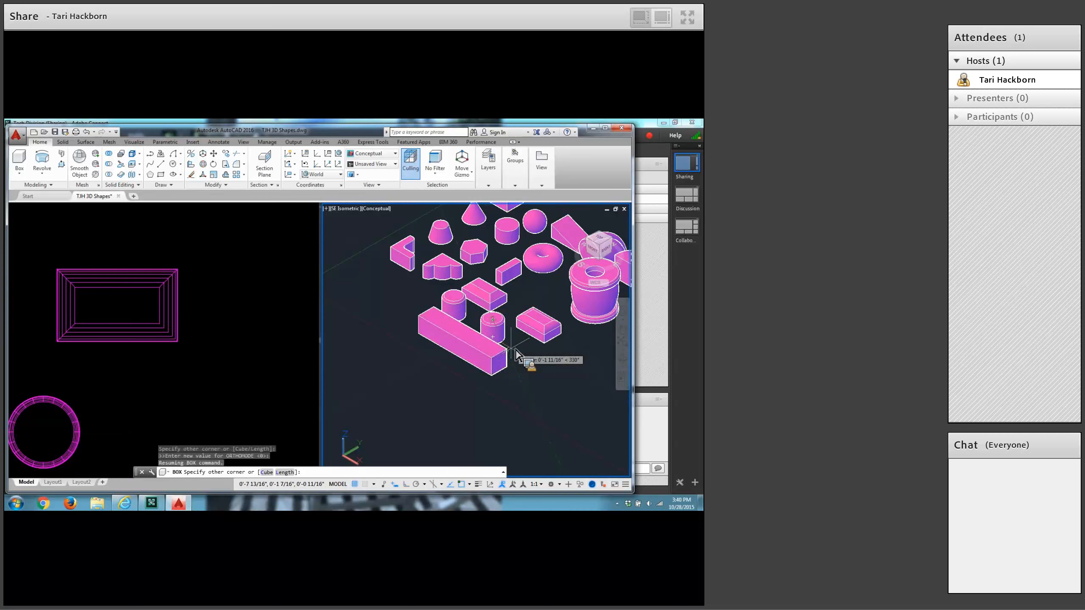
{"action": "key", "text": "Return"}
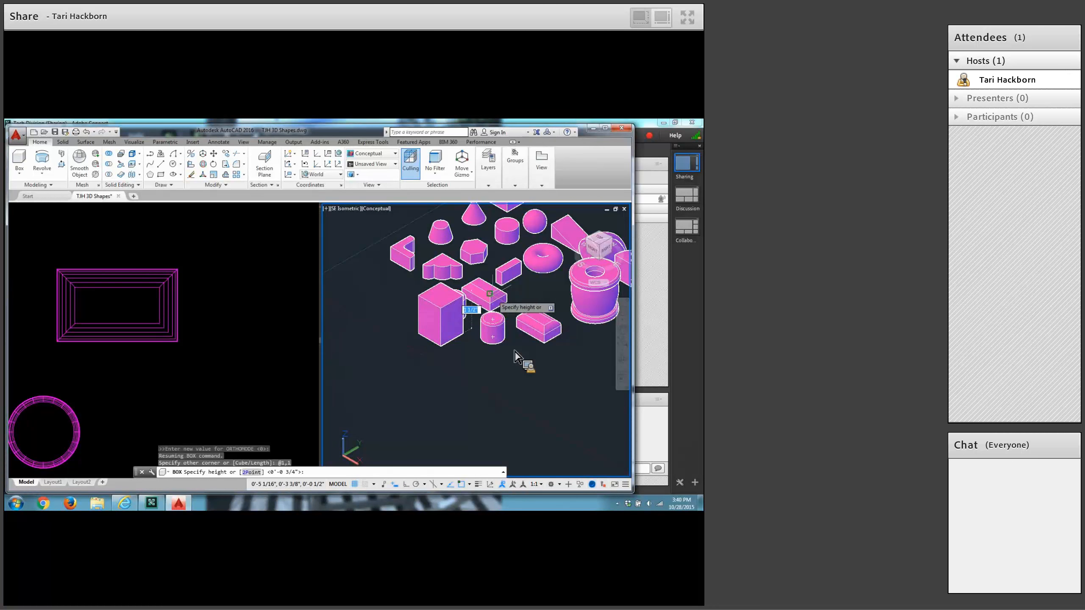
{"action": "type", "text": ".25"}
{"action": "key", "text": "Return"}
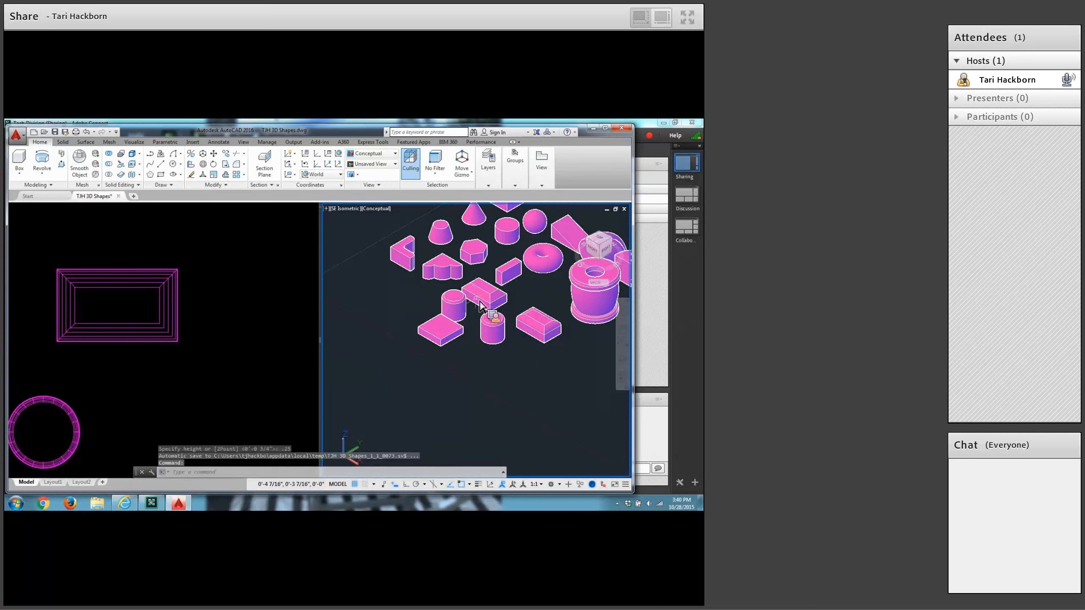
{"action": "scroll", "coordinate": [480, 304], "scroll_direction": "up", "scroll_amount": 2}
{"action": "scroll", "coordinate": [481, 304], "scroll_direction": "up", "scroll_amount": 4}
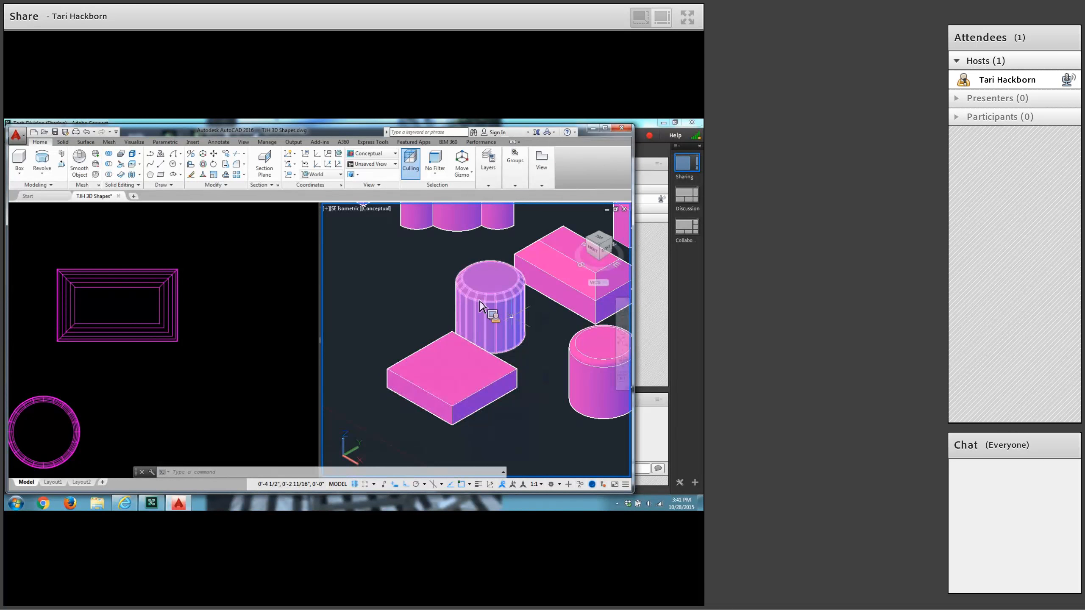
{"action": "left_click", "coordinate": [213, 155]}
{"action": "left_click", "coordinate": [505, 312]}
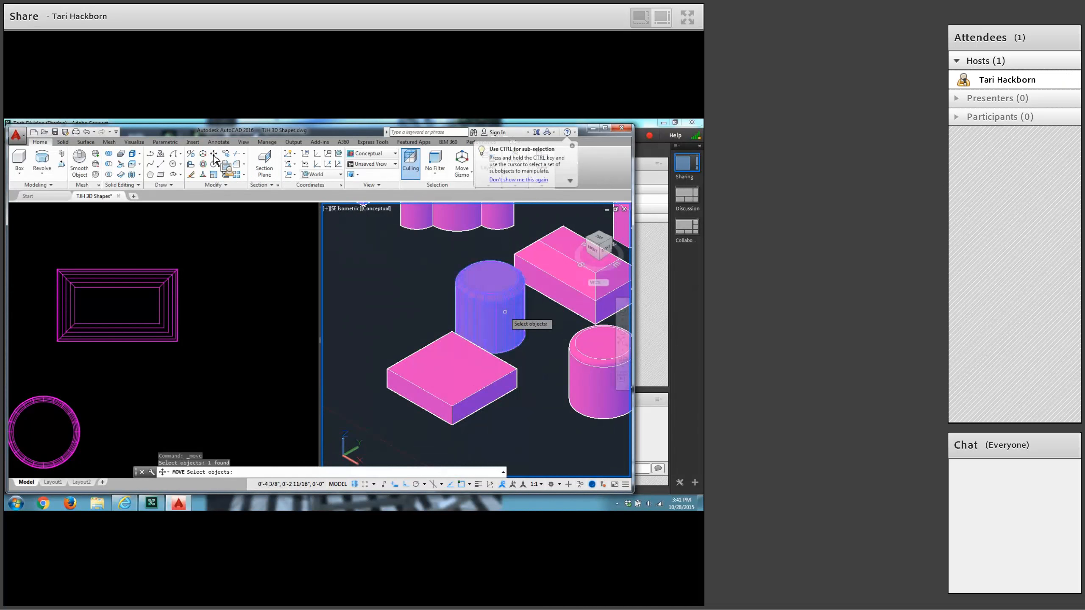
{"action": "left_click", "coordinate": [584, 355]}
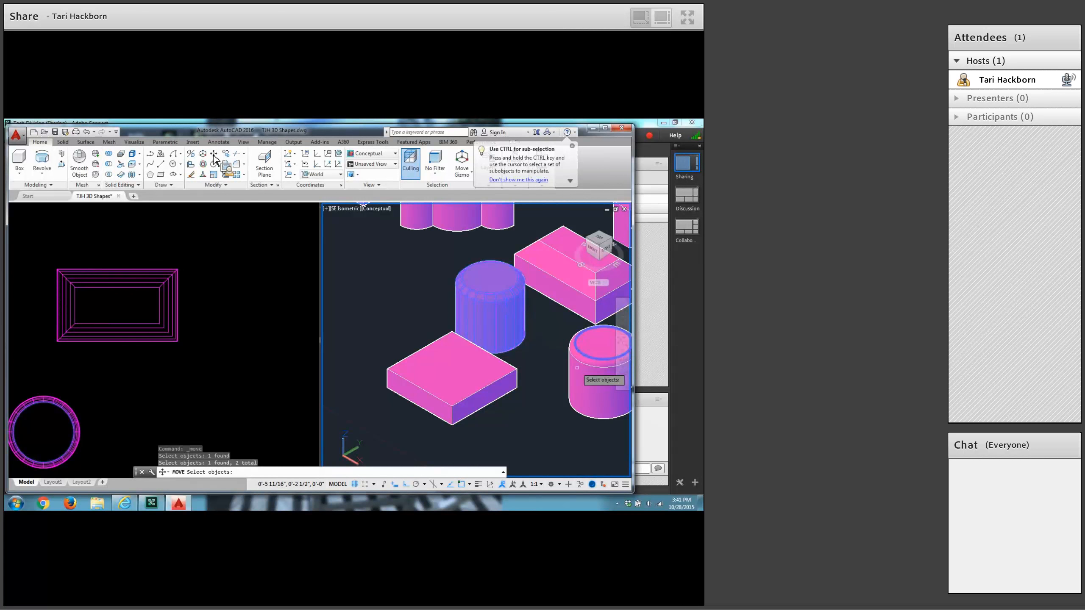
{"action": "key", "text": "Escape"}
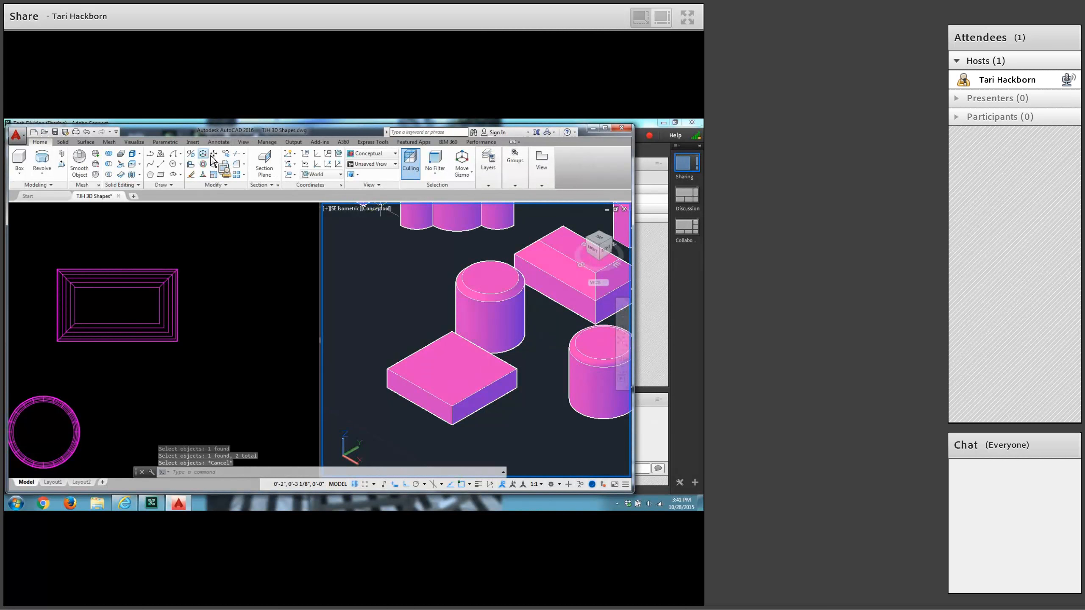
{"action": "left_click", "coordinate": [214, 158]}
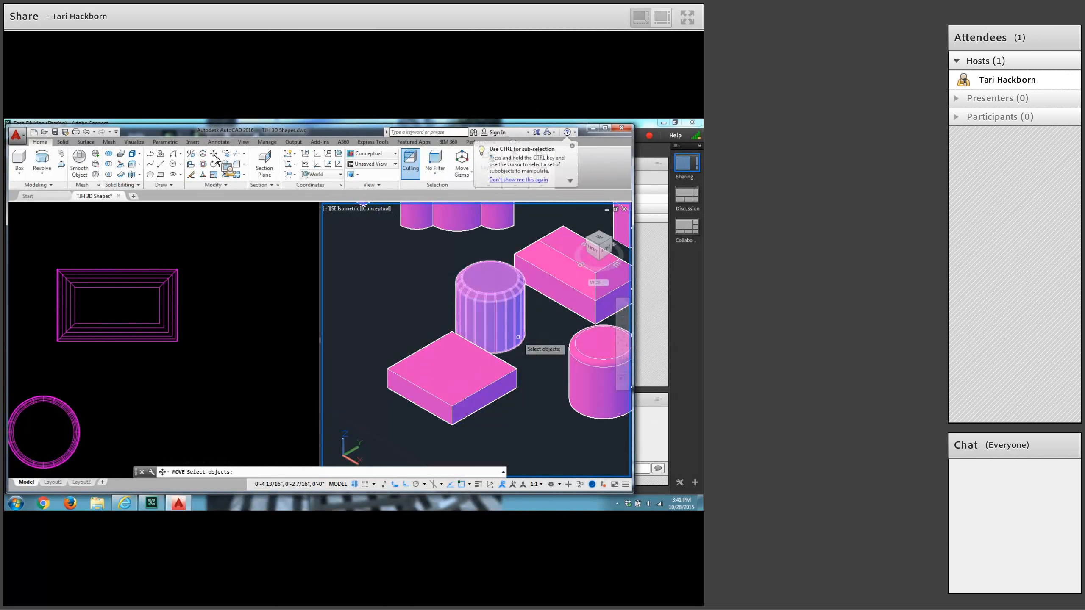
{"action": "left_click", "coordinate": [518, 338]}
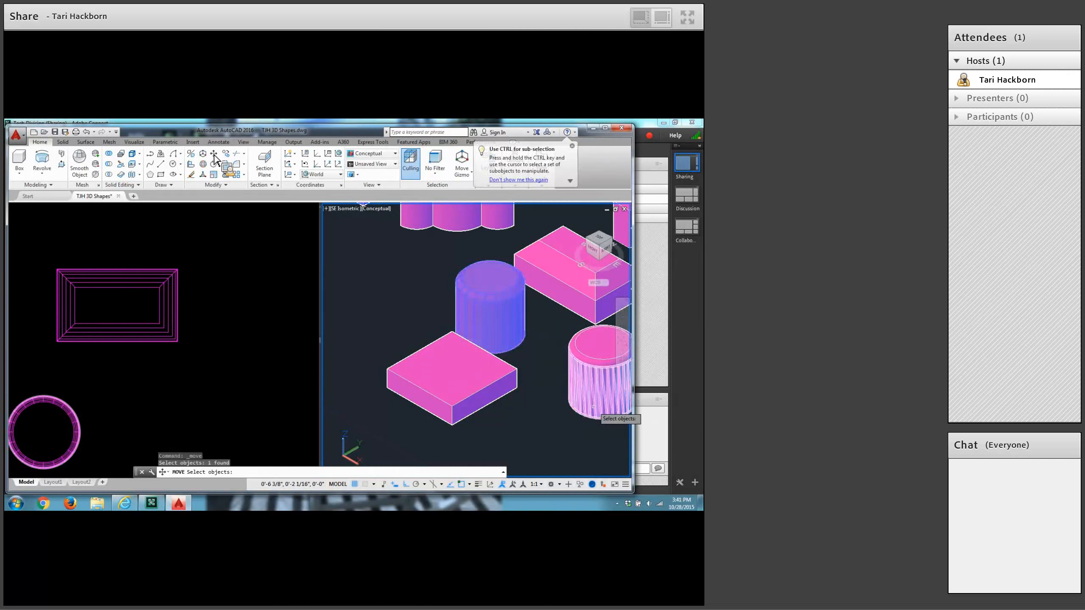
{"action": "left_click", "coordinate": [594, 407]}
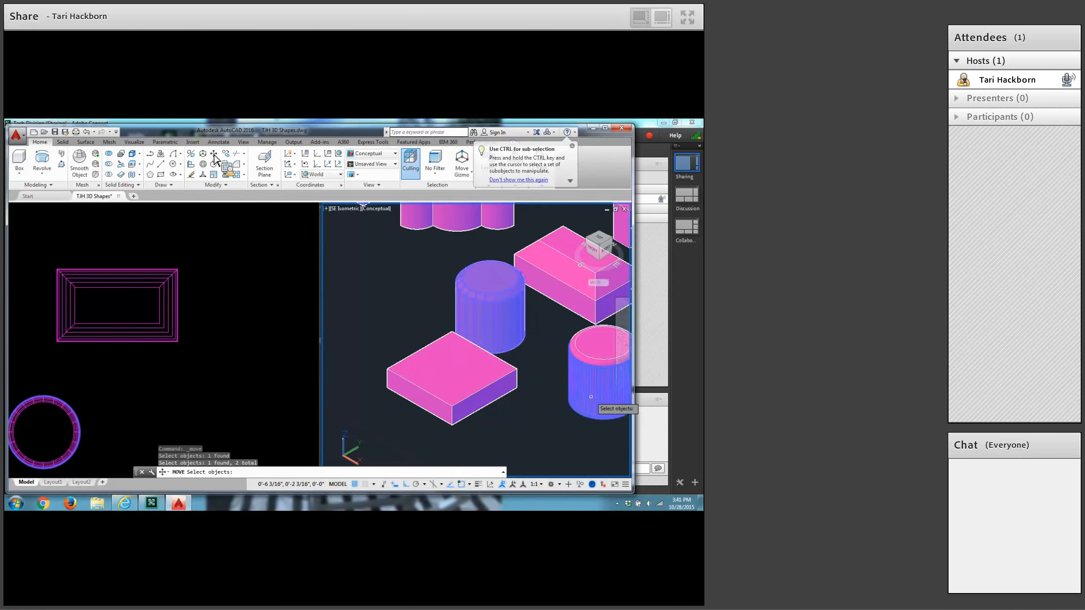
{"action": "key", "text": "Escape"}
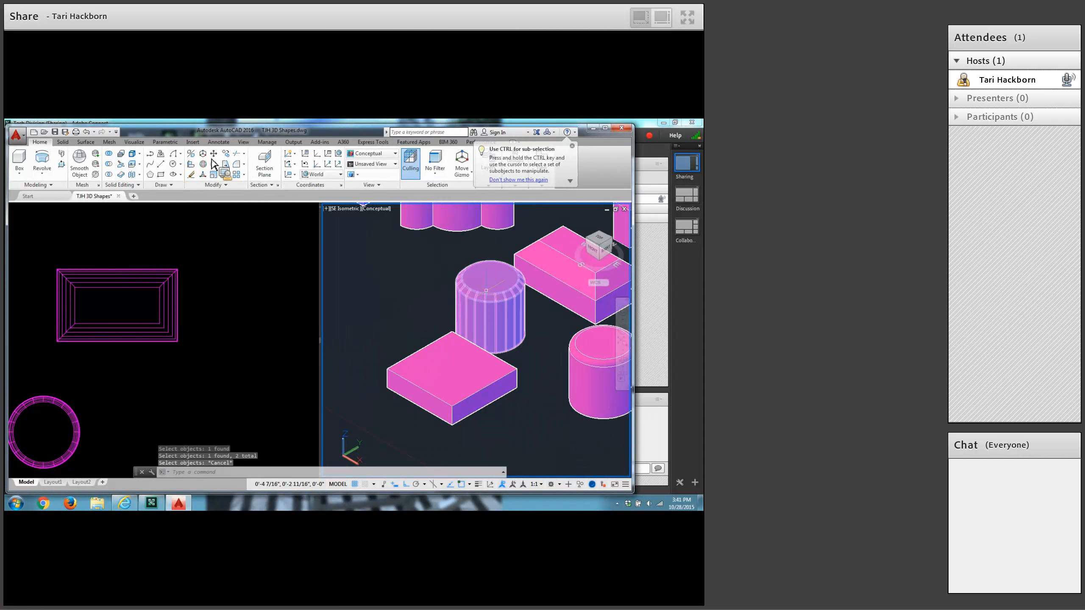
Move the cylinder behind the flat box about 1/8" along positive Y, using its top centre as the base point.
{"action": "left_click", "coordinate": [511, 325]}
{"action": "left_click", "coordinate": [534, 357]}
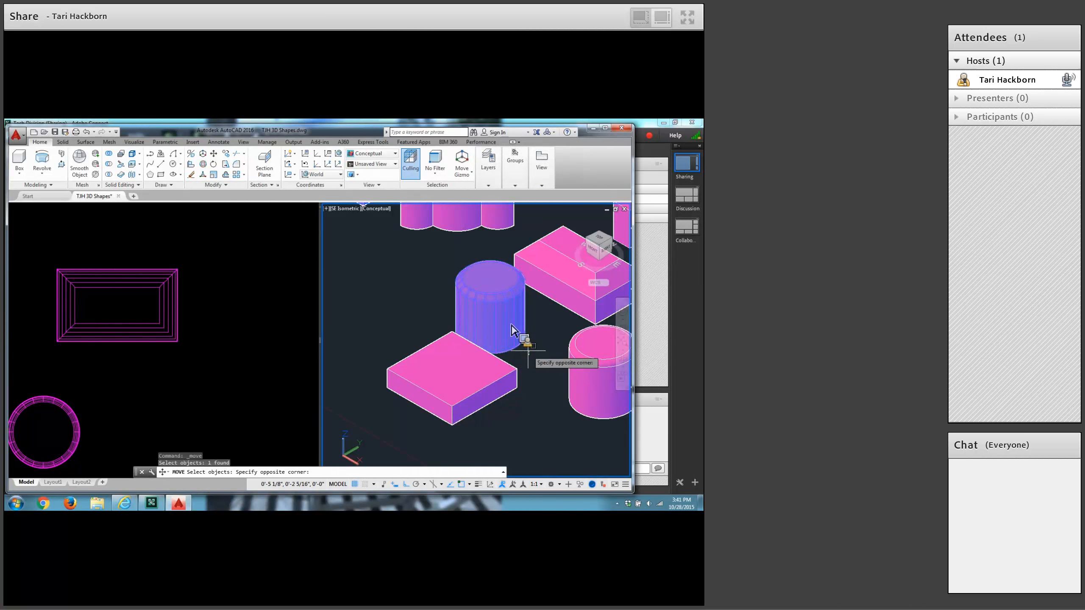
{"action": "left_click", "coordinate": [528, 349]}
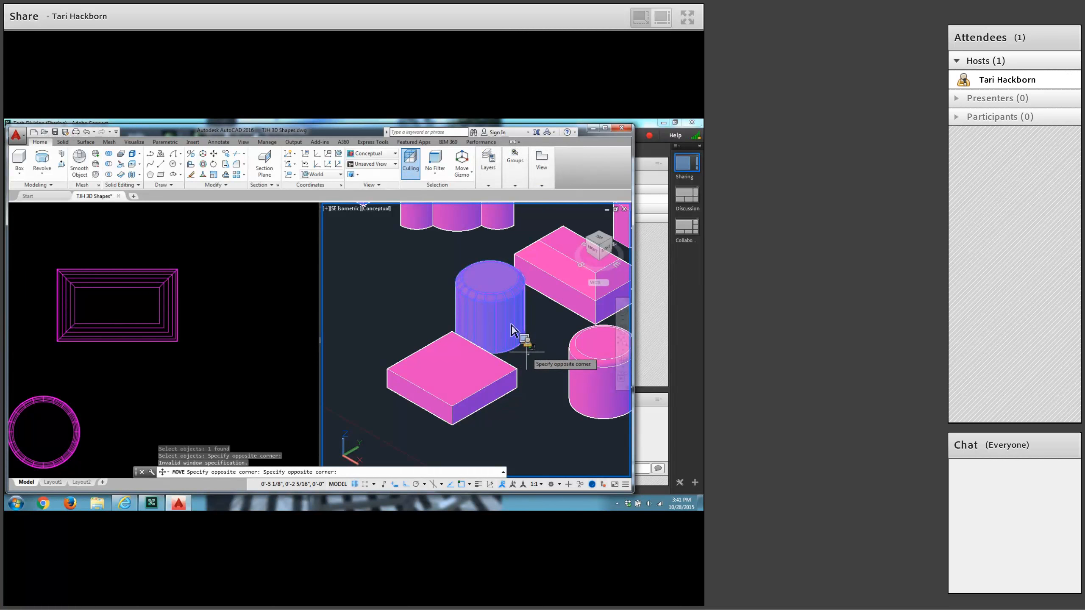
{"action": "left_click", "coordinate": [527, 351]}
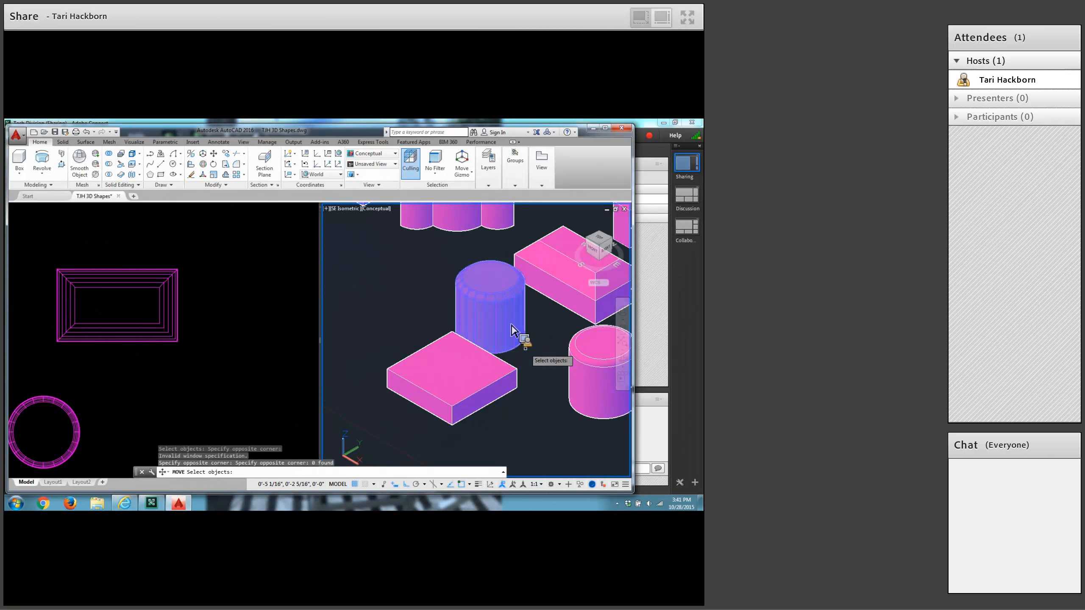
{"action": "key", "text": "Return"}
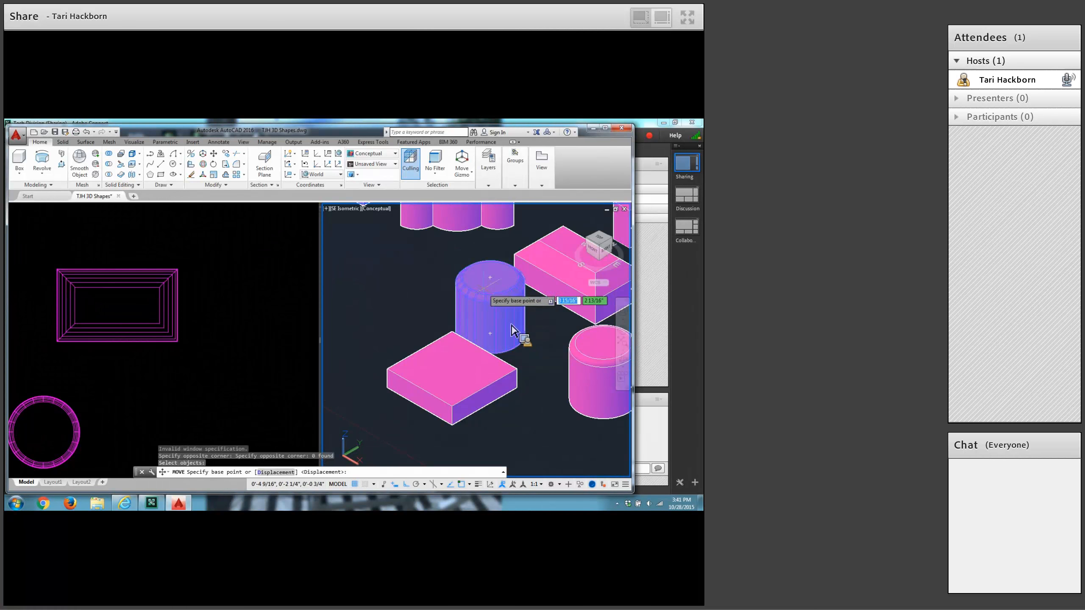
{"action": "left_click", "coordinate": [490, 277]}
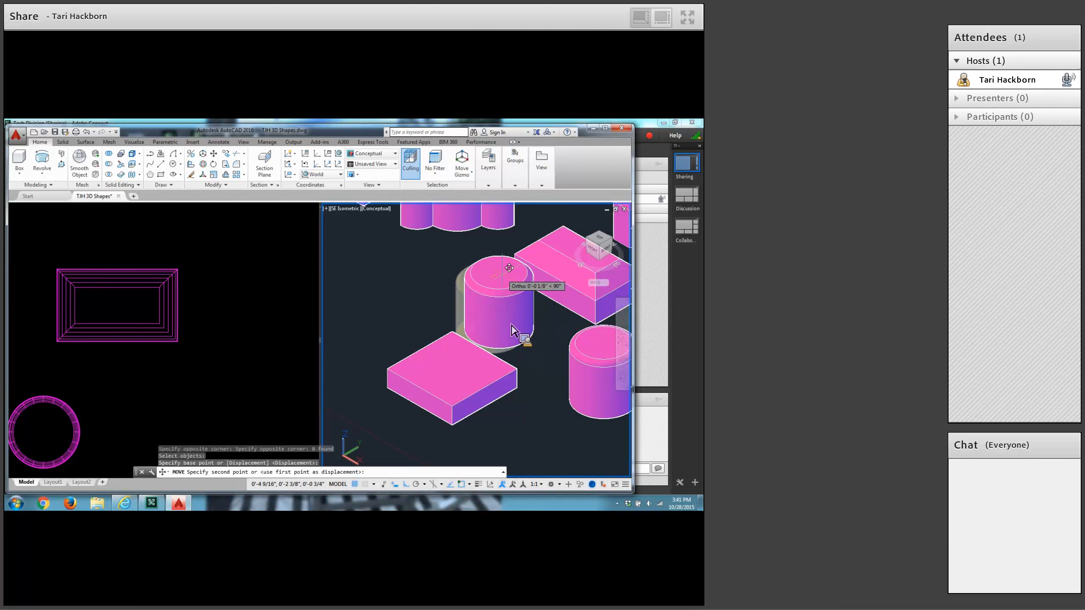
{"action": "left_click", "coordinate": [508, 268]}
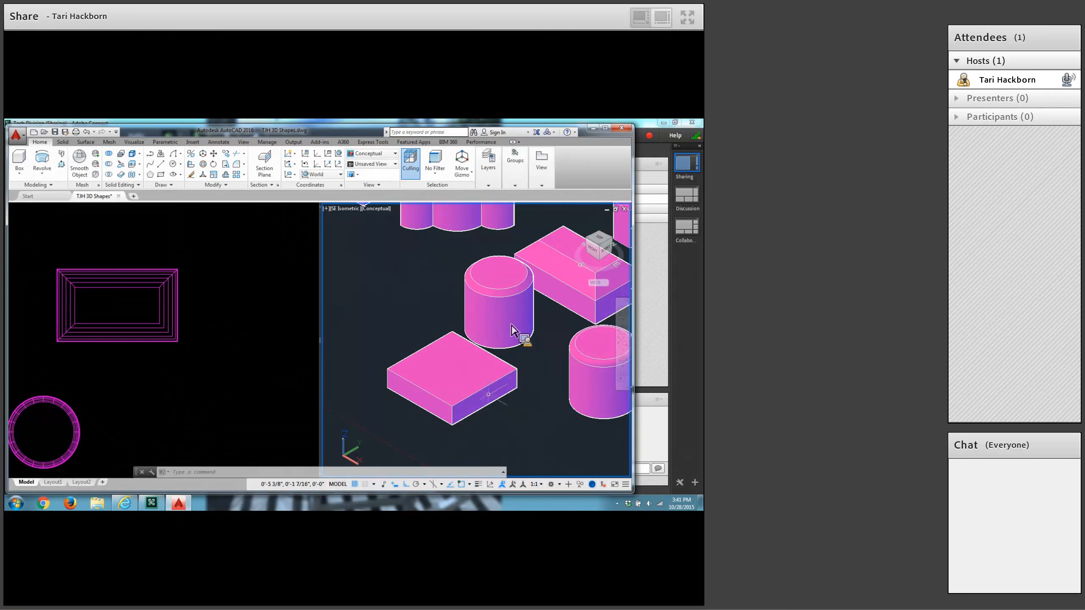
Switch the isometric viewport's visual style to 2D Wireframe and review the status bar customization list for the Dynamic UCS entry.
{"action": "left_click", "coordinate": [381, 209]}
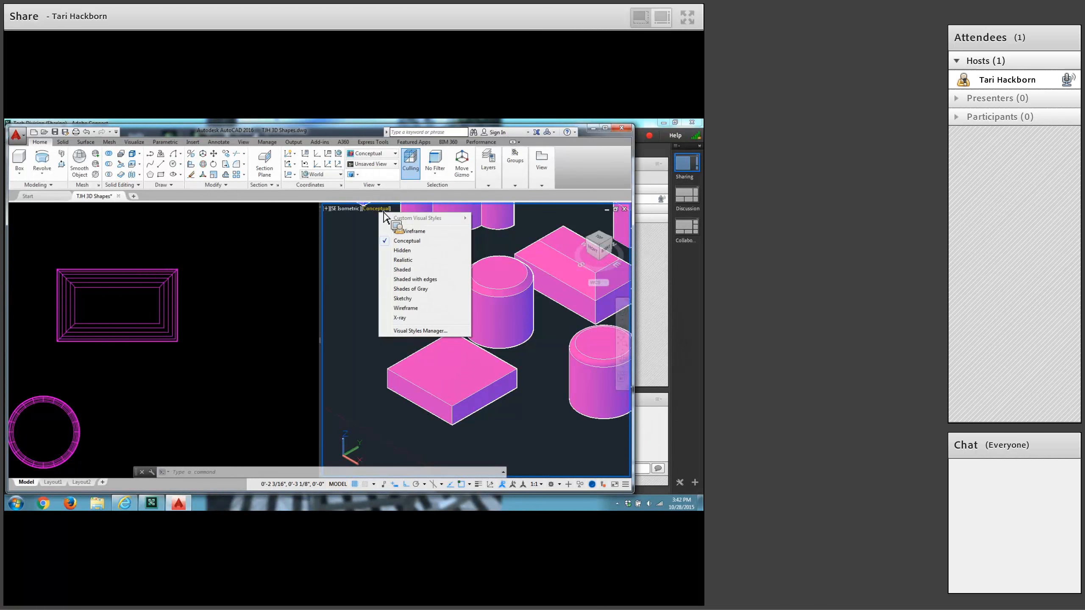
{"action": "left_click", "coordinate": [405, 232]}
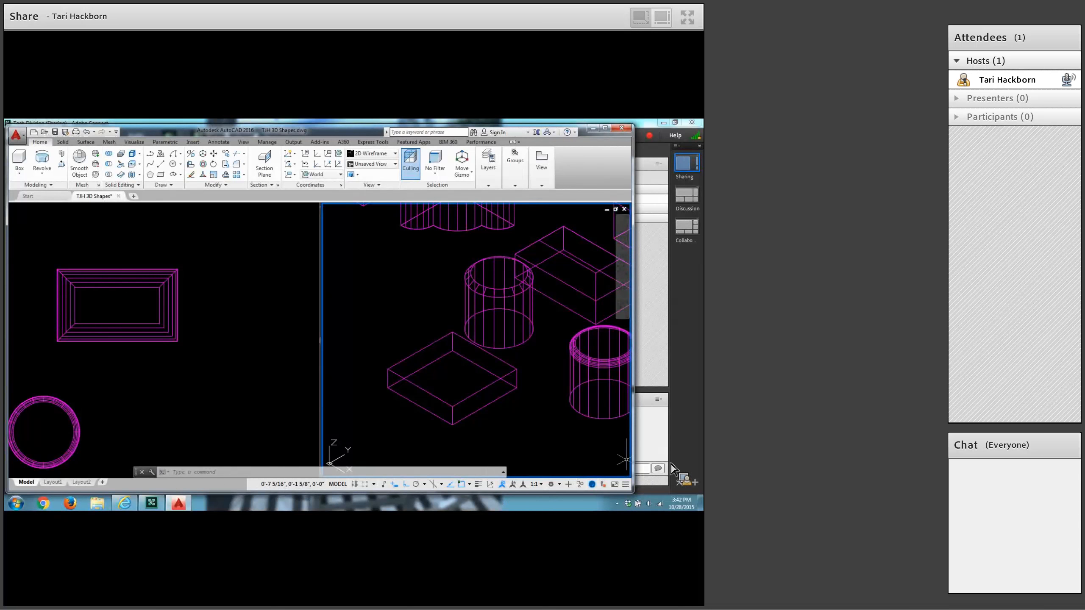
{"action": "left_click", "coordinate": [626, 485]}
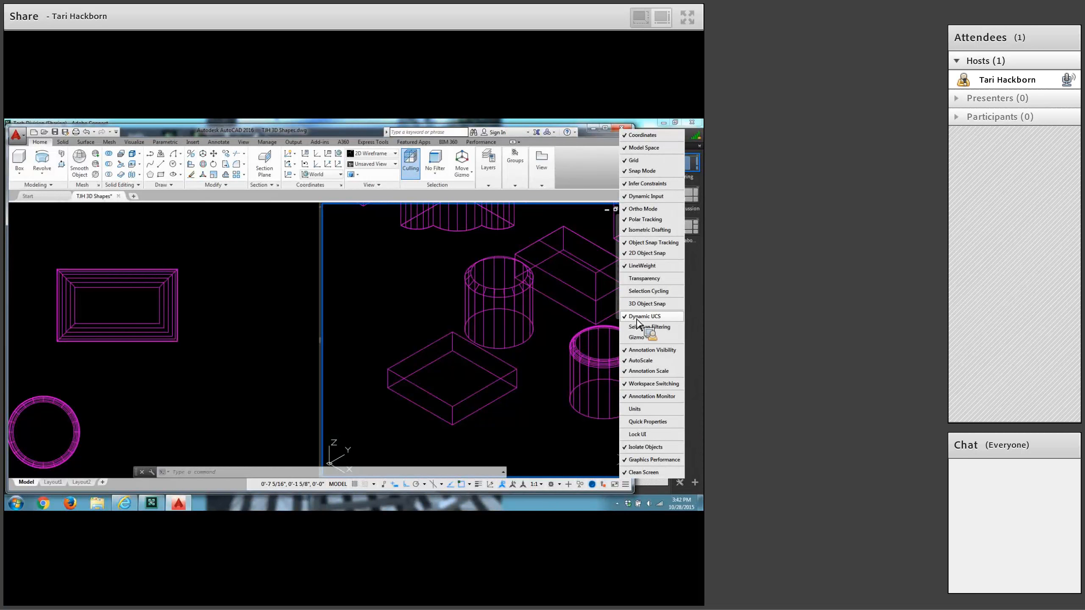
{"action": "left_click", "coordinate": [584, 418]}
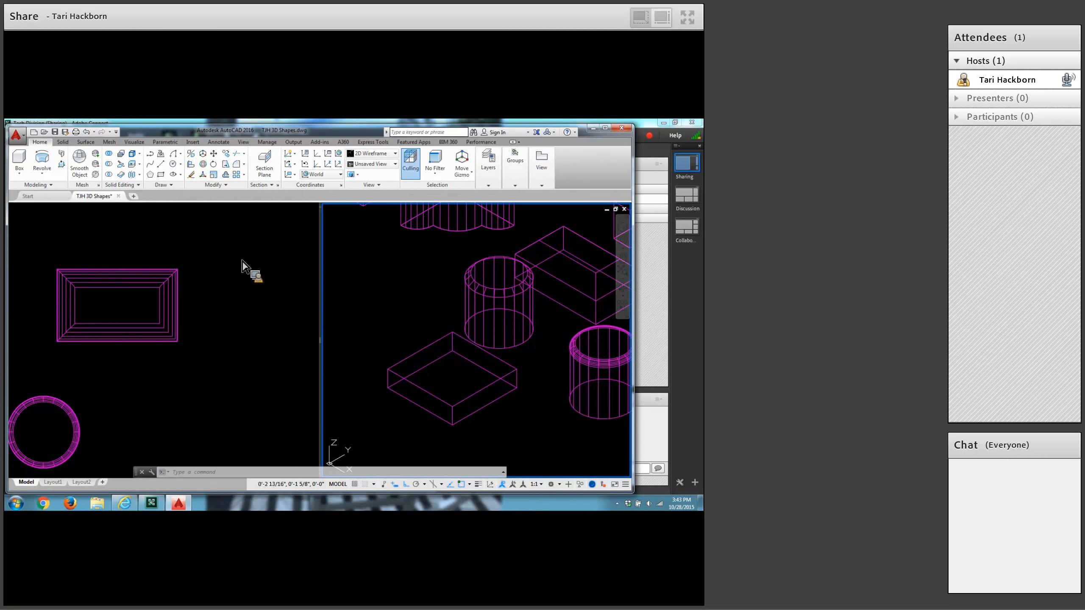
Place a solid cylinder's base centre at the middle of the flat box's bottom face, using an .x point filter with two adjacent bottom-edge midpoints.
{"action": "left_click", "coordinate": [22, 175]}
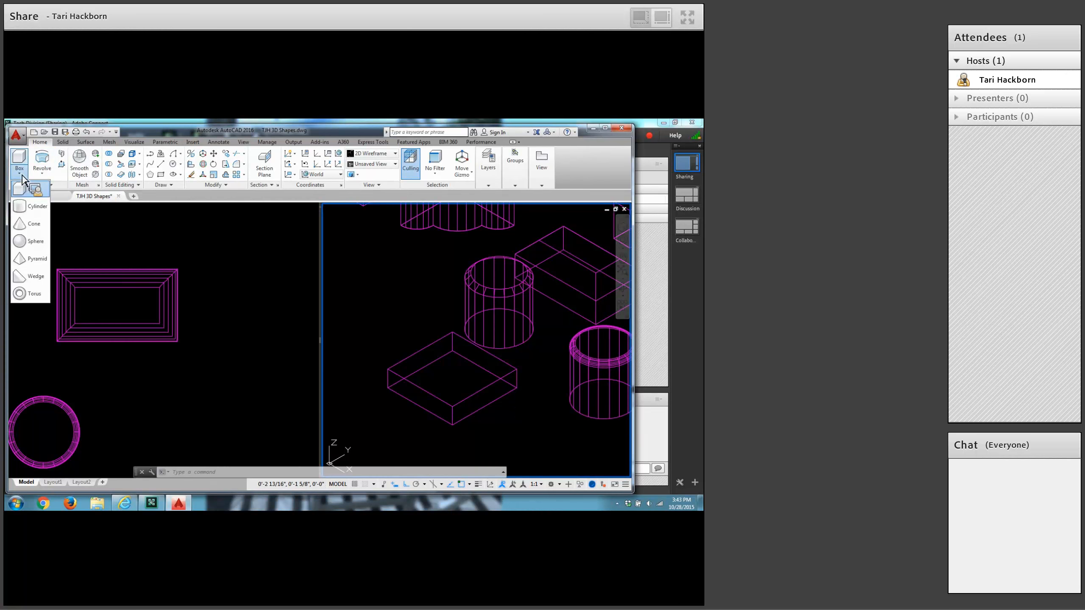
{"action": "left_click", "coordinate": [23, 209]}
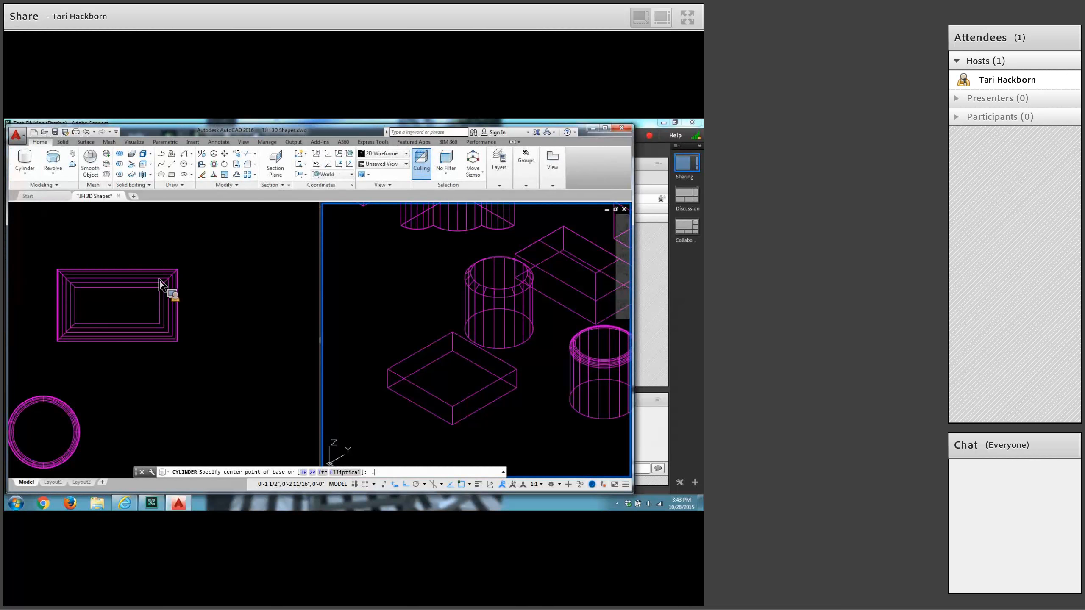
{"action": "type", "text": ".x"}
{"action": "key", "text": "Return"}
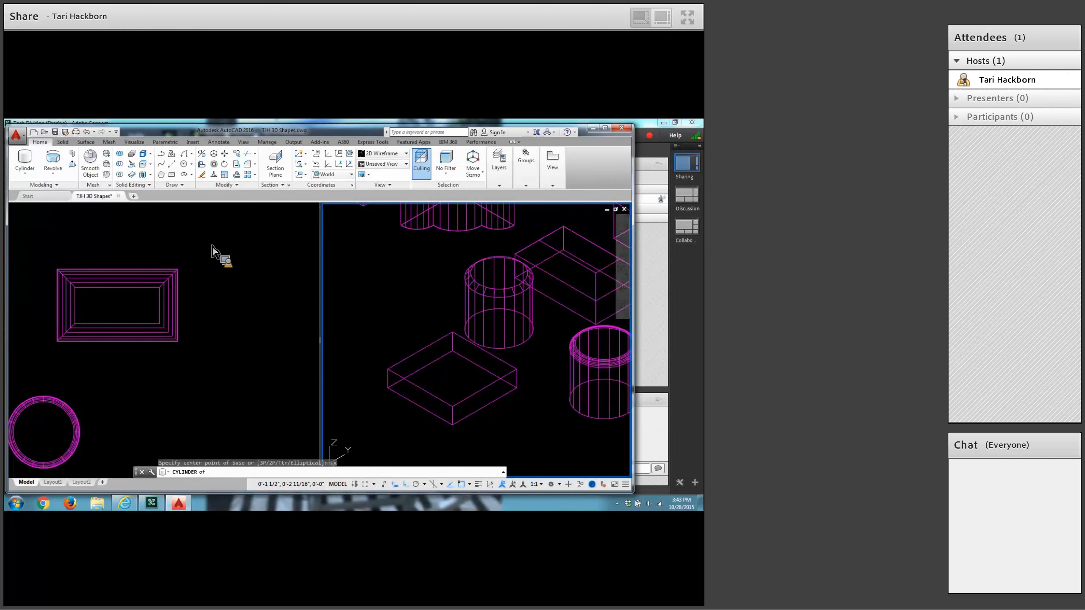
{"action": "right_click", "coordinate": [376, 273], "text": "shift"}
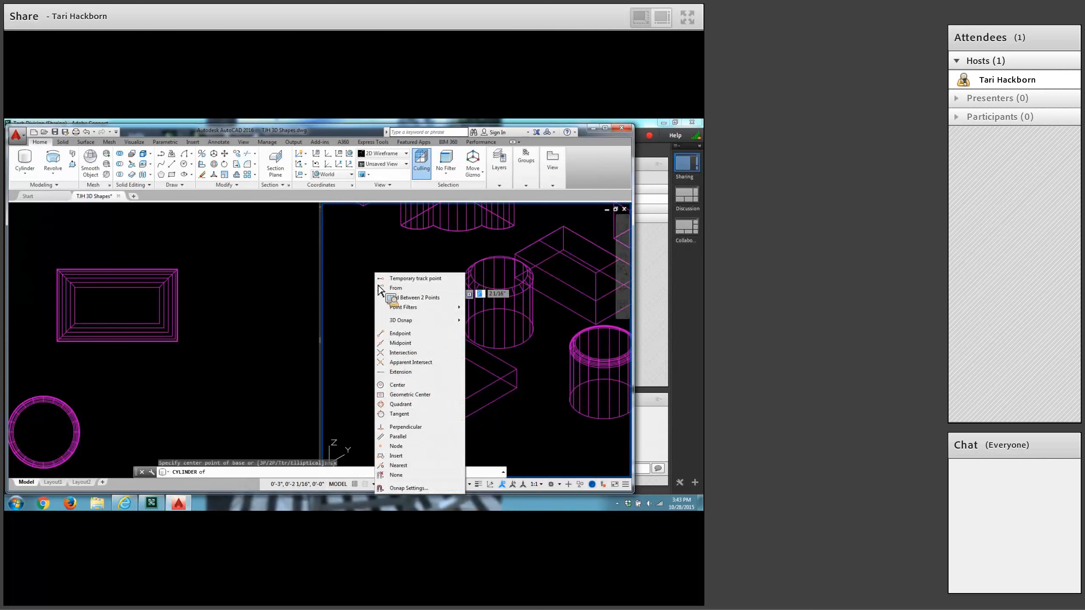
{"action": "left_click", "coordinate": [401, 342]}
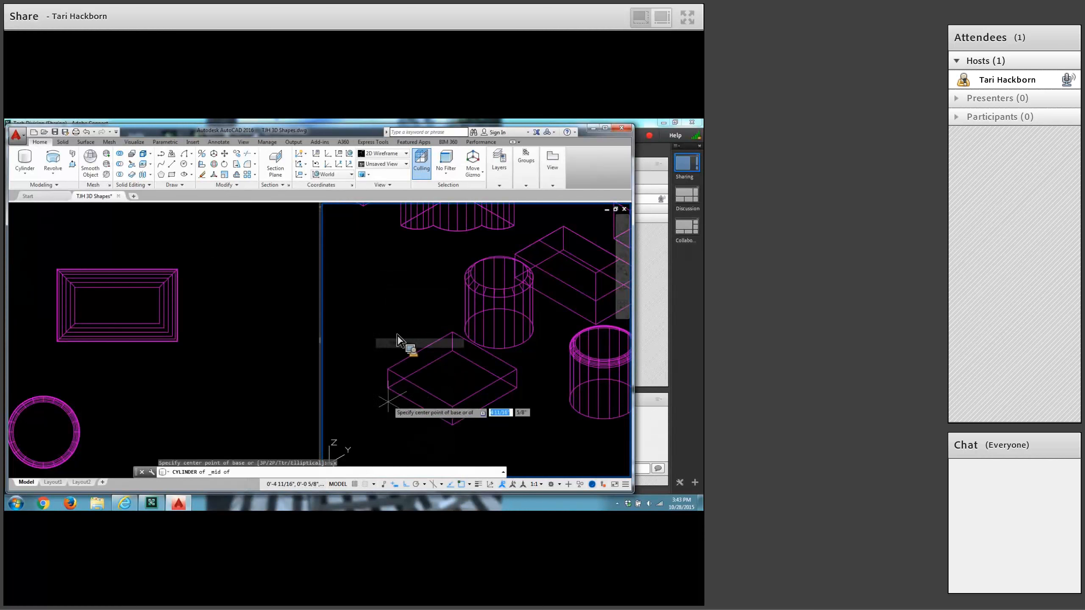
{"action": "left_click", "coordinate": [420, 407]}
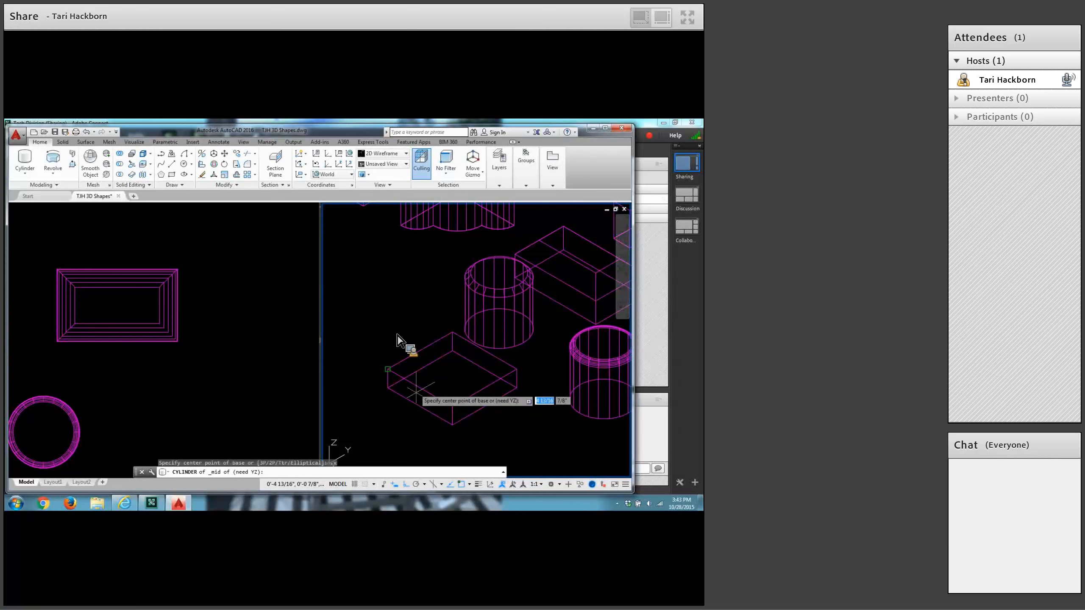
{"action": "right_click", "coordinate": [390, 309], "text": "shift"}
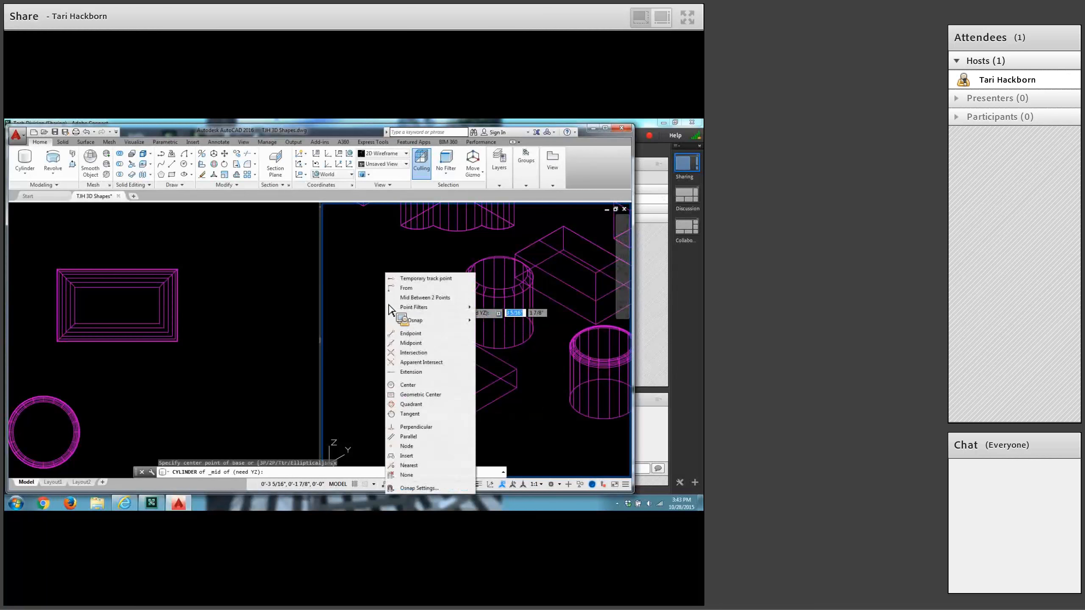
{"action": "left_click", "coordinate": [416, 348]}
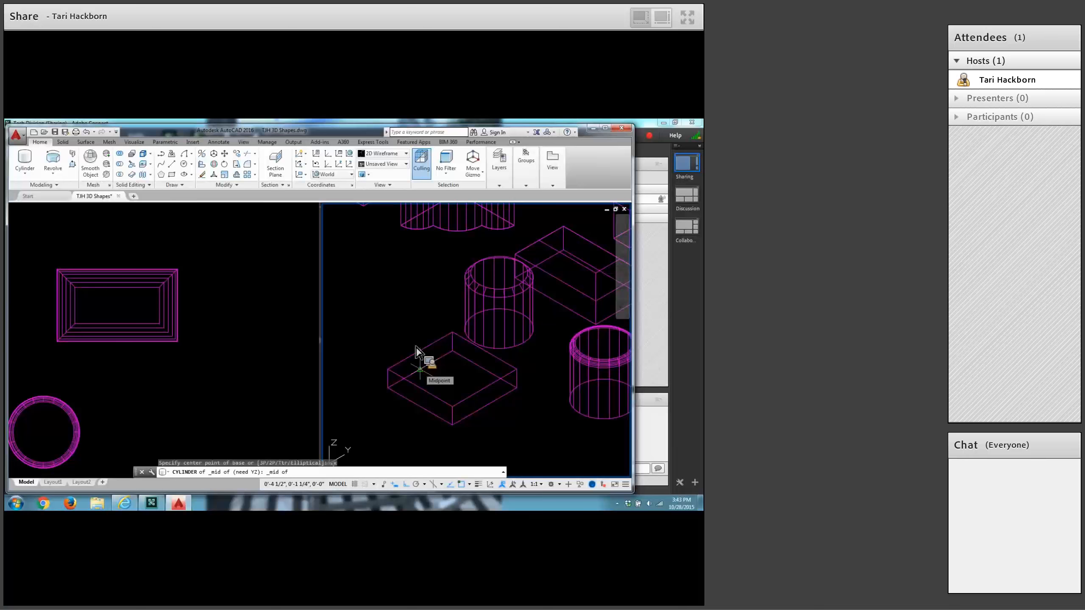
{"action": "left_click", "coordinate": [417, 351]}
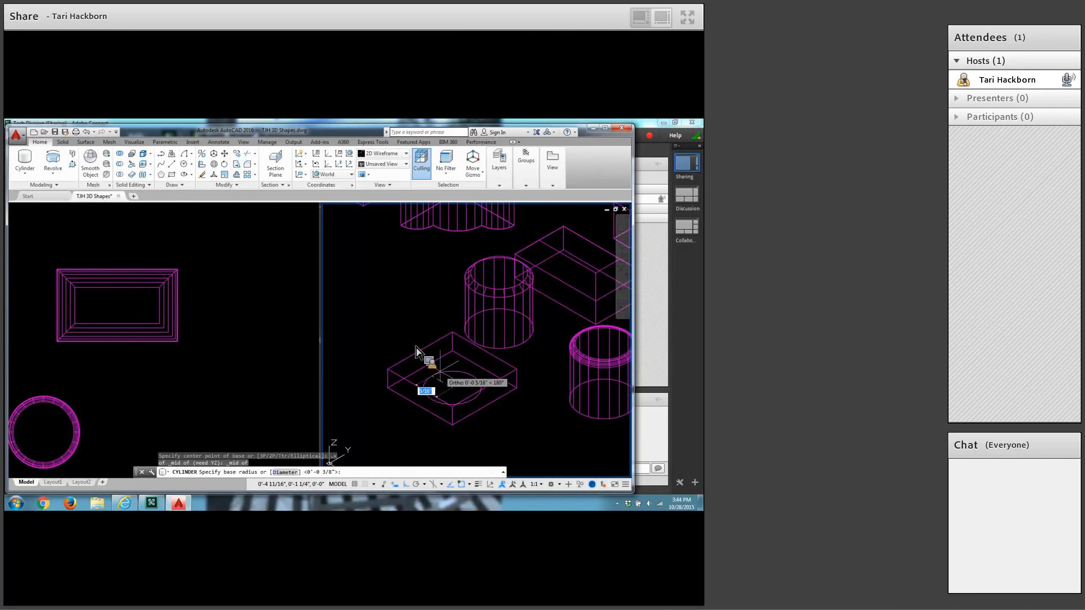
Give the cylinder inside the flat box a base radius of 1/8 and a height of .5.
{"action": "type", "text": "1/8"}
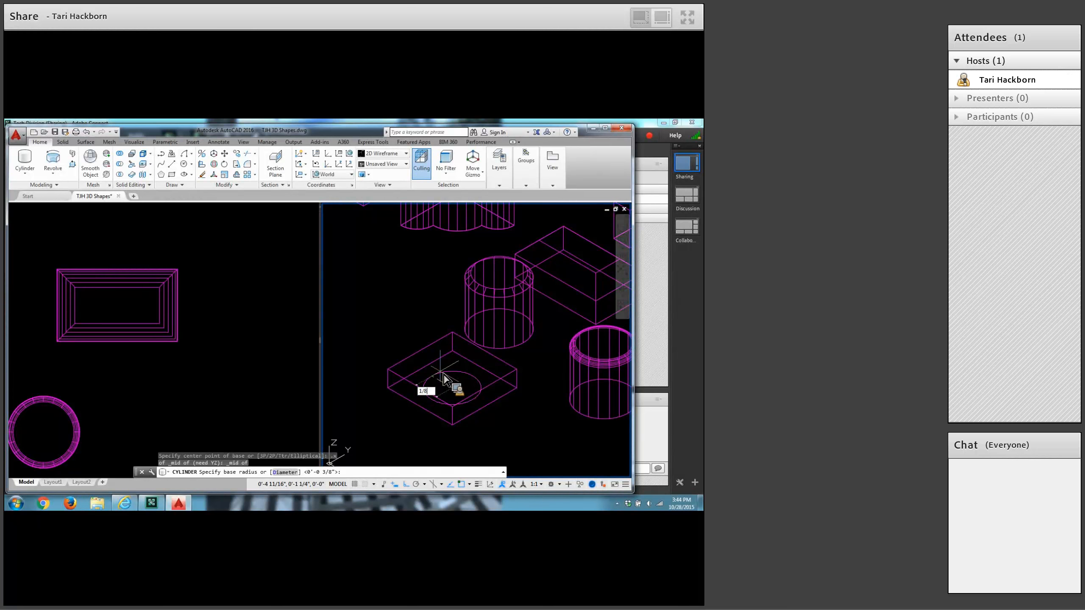
{"action": "key", "text": "Return"}
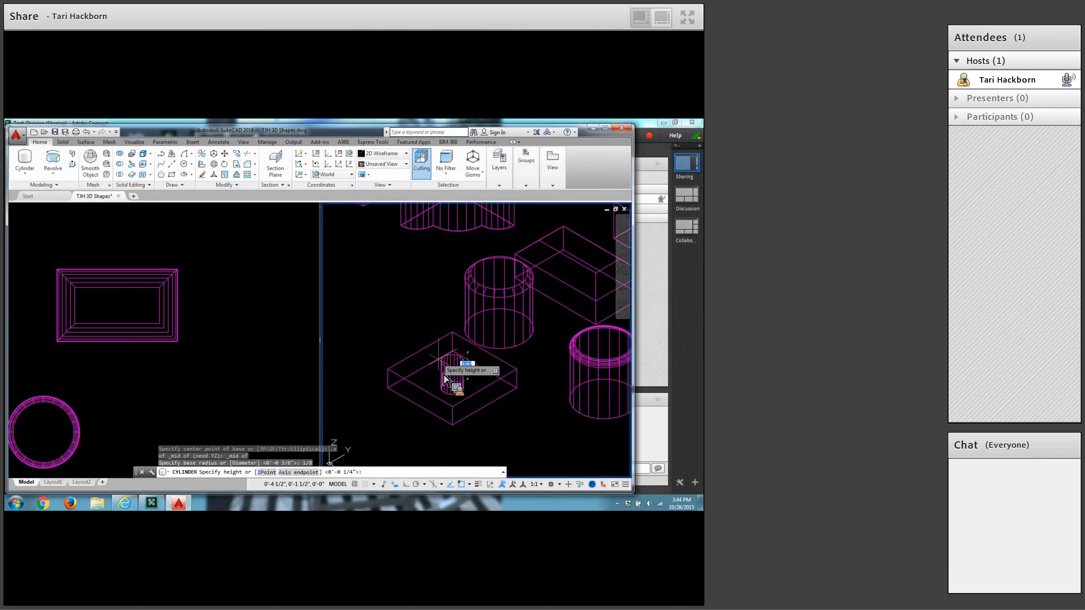
{"action": "type", "text": ".5"}
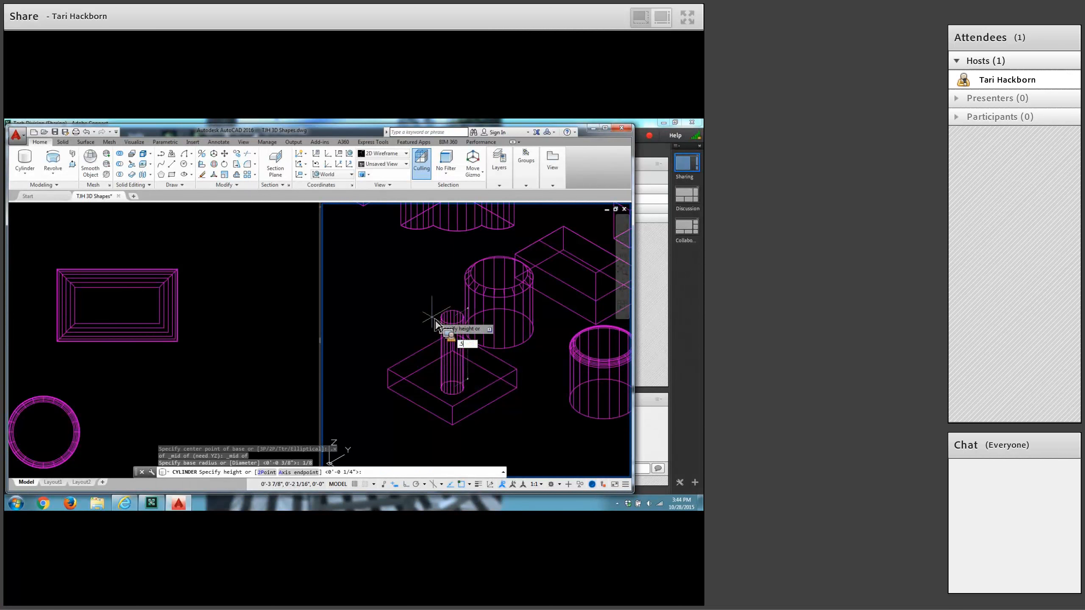
{"action": "key", "text": "Return"}
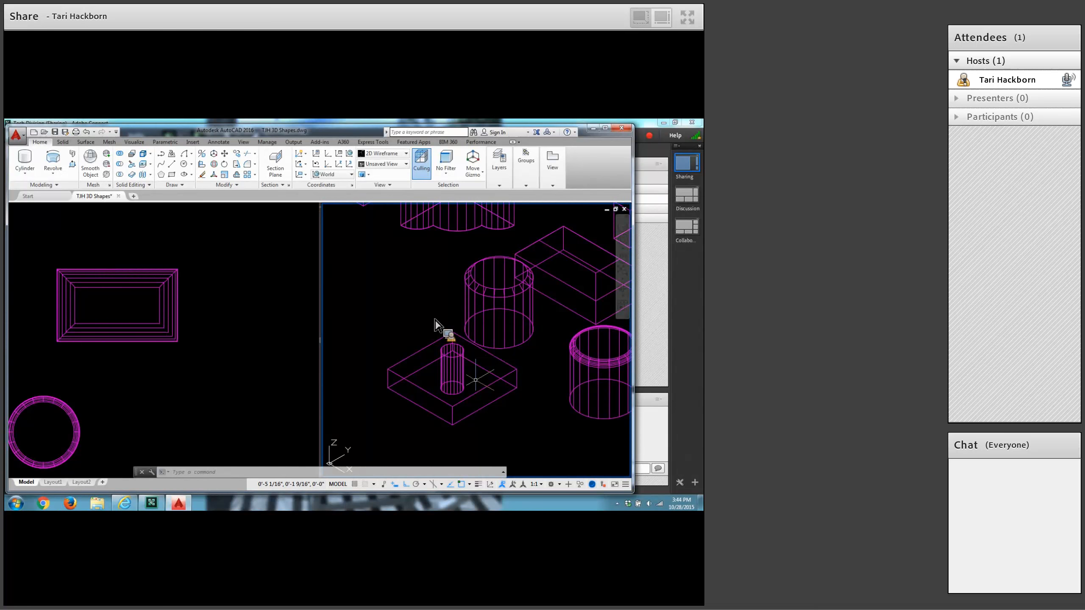
Rotate the UCS 90 degrees about its X axis.
{"action": "type", "text": "ucs"}
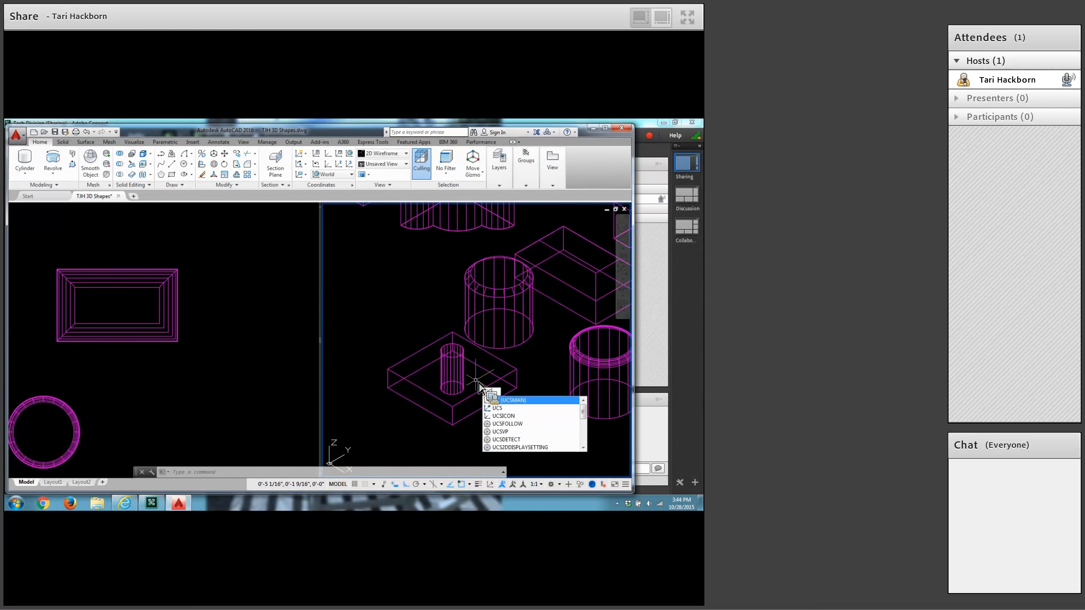
{"action": "key", "text": "Return"}
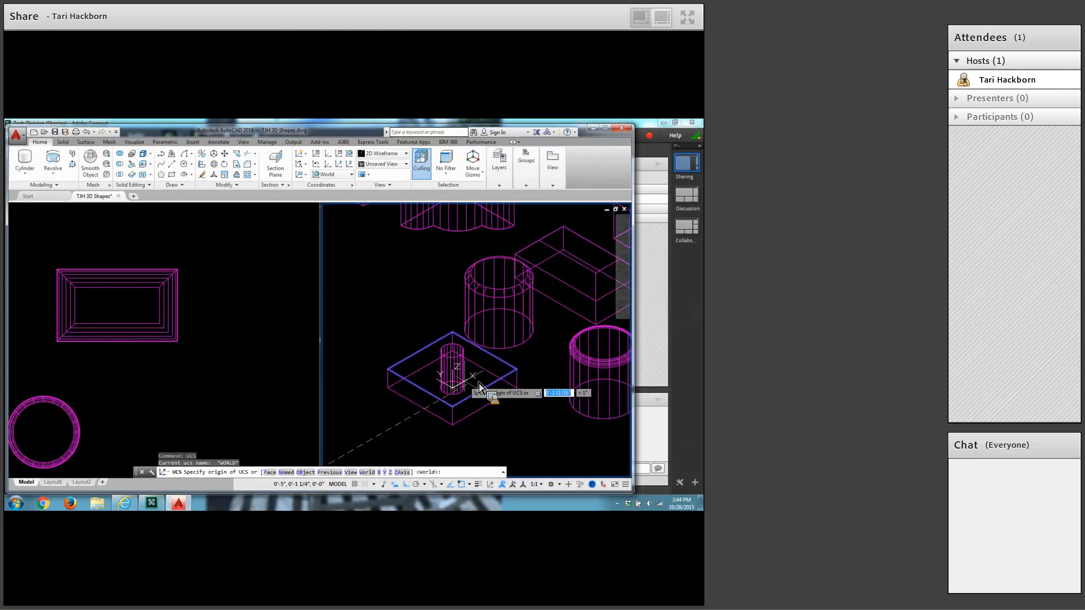
{"action": "left_click", "coordinate": [380, 474]}
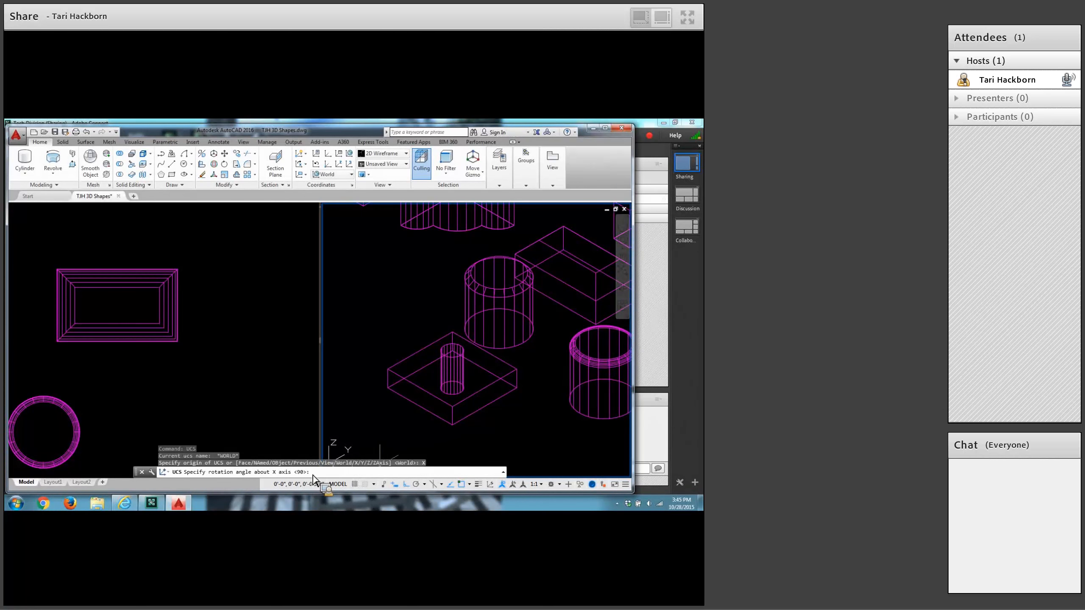
{"action": "key", "text": "Return"}
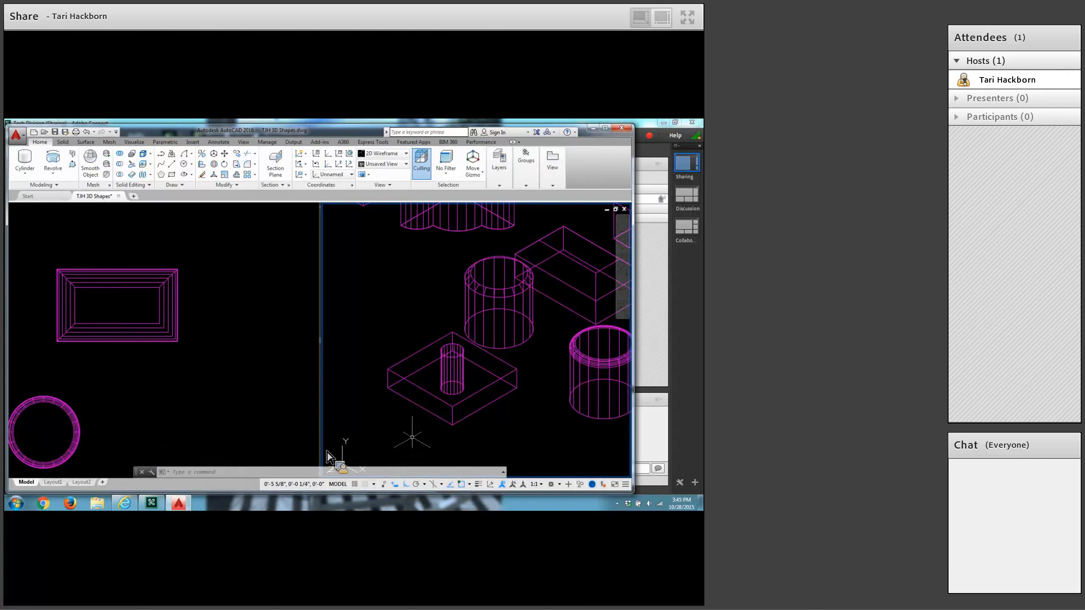
Move the UCS origin to the upper rear corner of the flat box.
{"action": "type", "text": "ucs"}
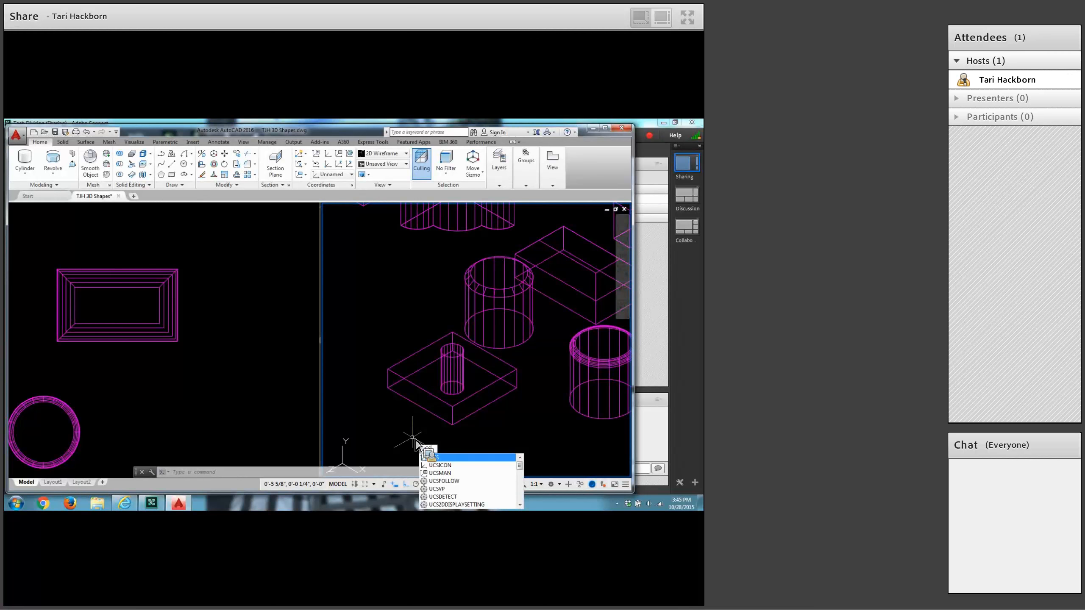
{"action": "key", "text": "Return"}
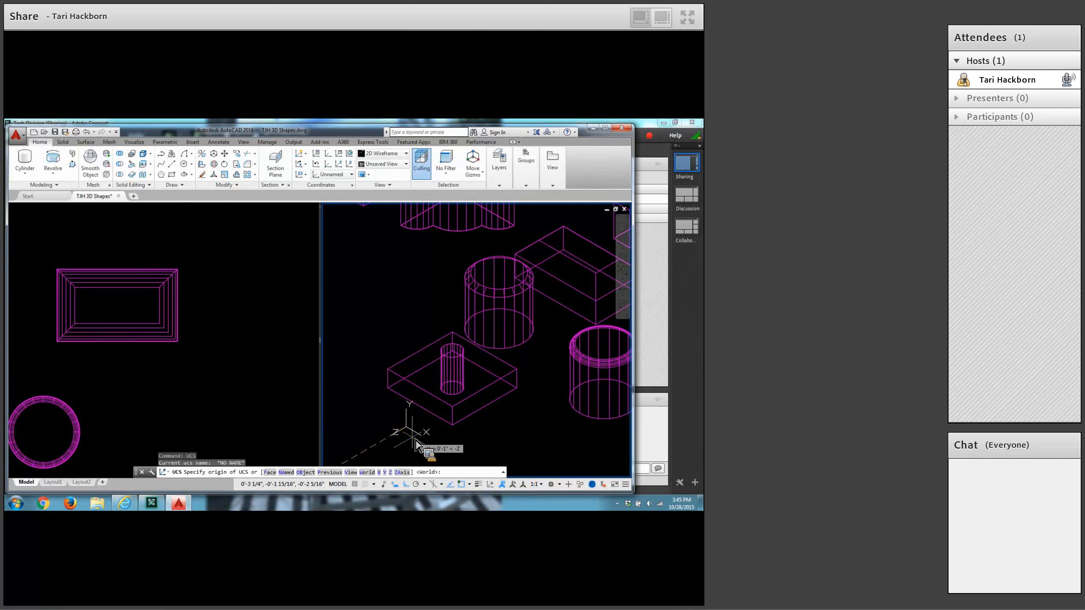
{"action": "type", "text": "o"}
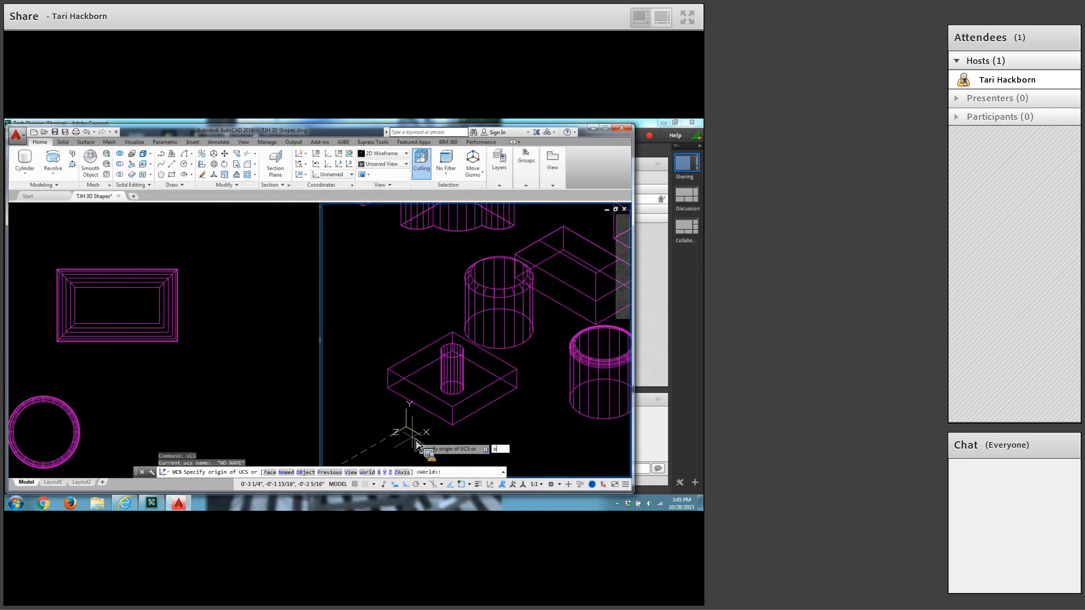
{"action": "key", "text": "Return"}
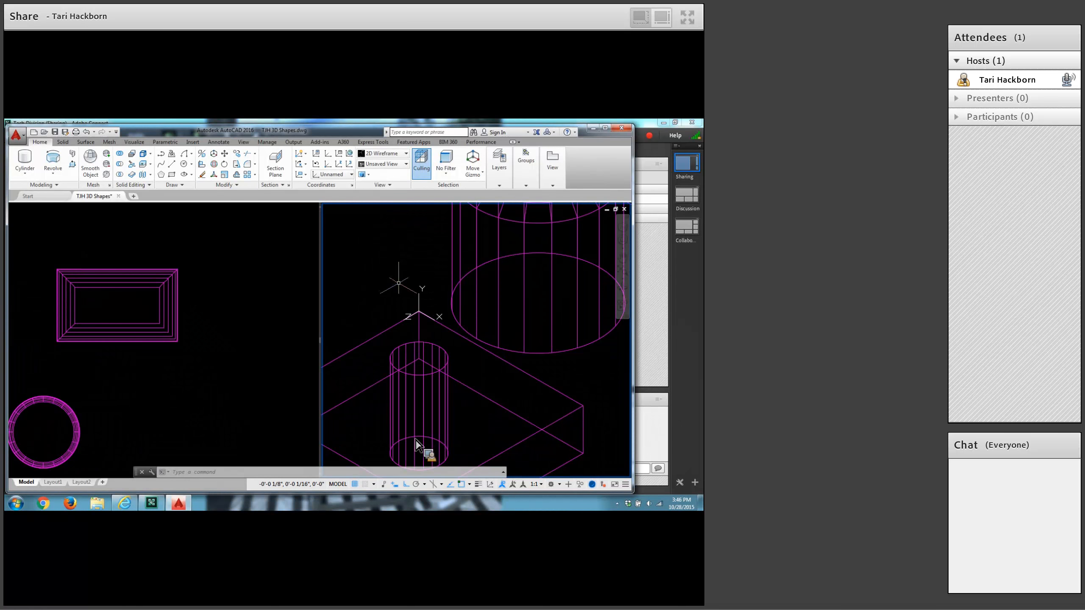
Start a polyline at 0,0 with a 1-unit segment along the box's upper rear edge, then a .75 segment straight up.
{"action": "left_click", "coordinate": [162, 154]}
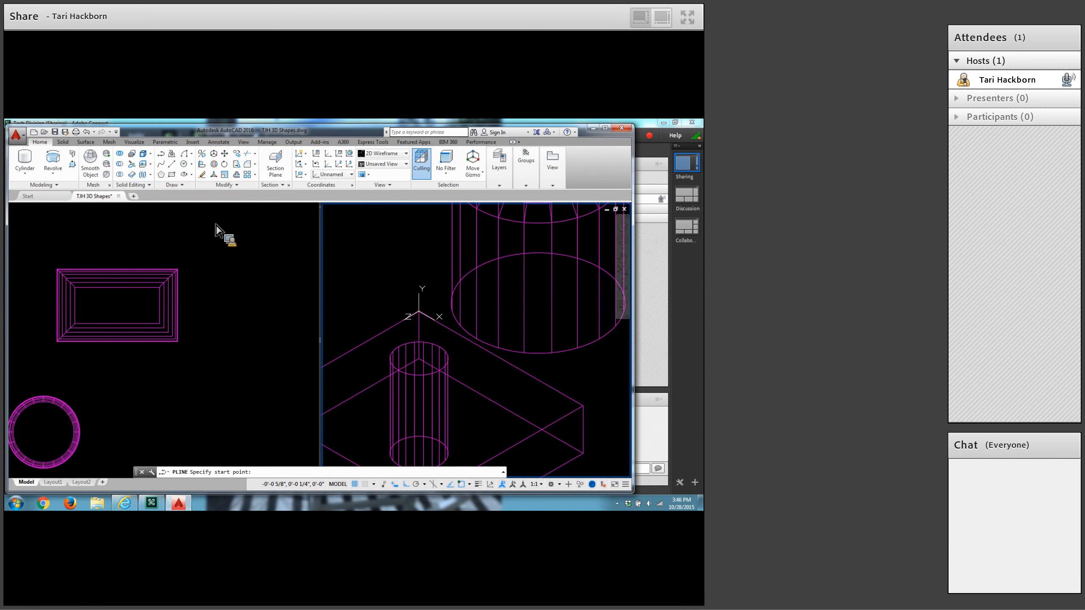
{"action": "type", "text": "0"}
{"action": "key", "text": "Return"}
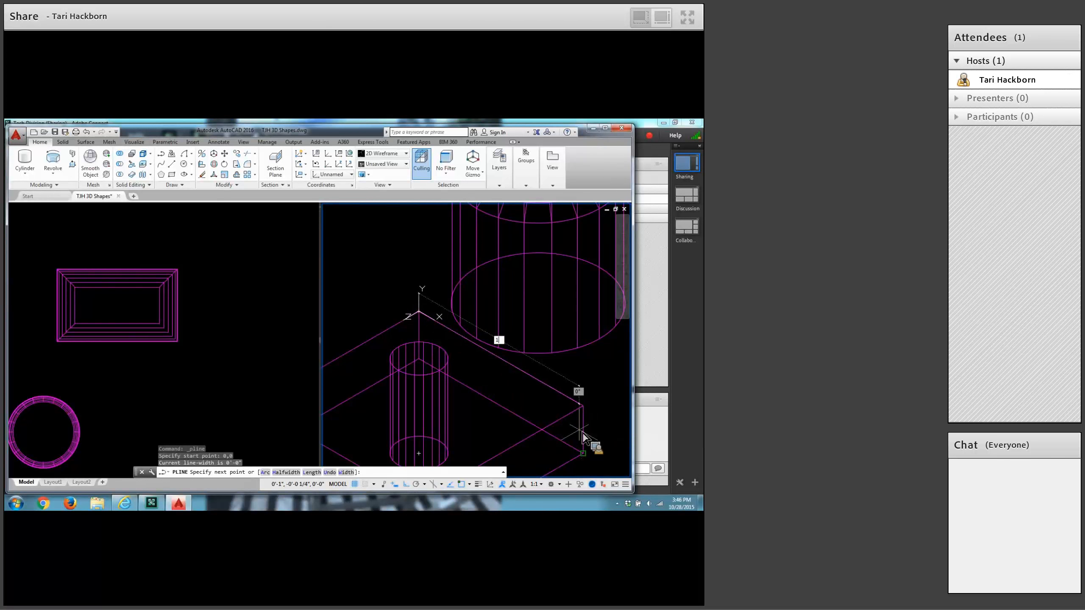
{"action": "key", "text": "Return"}
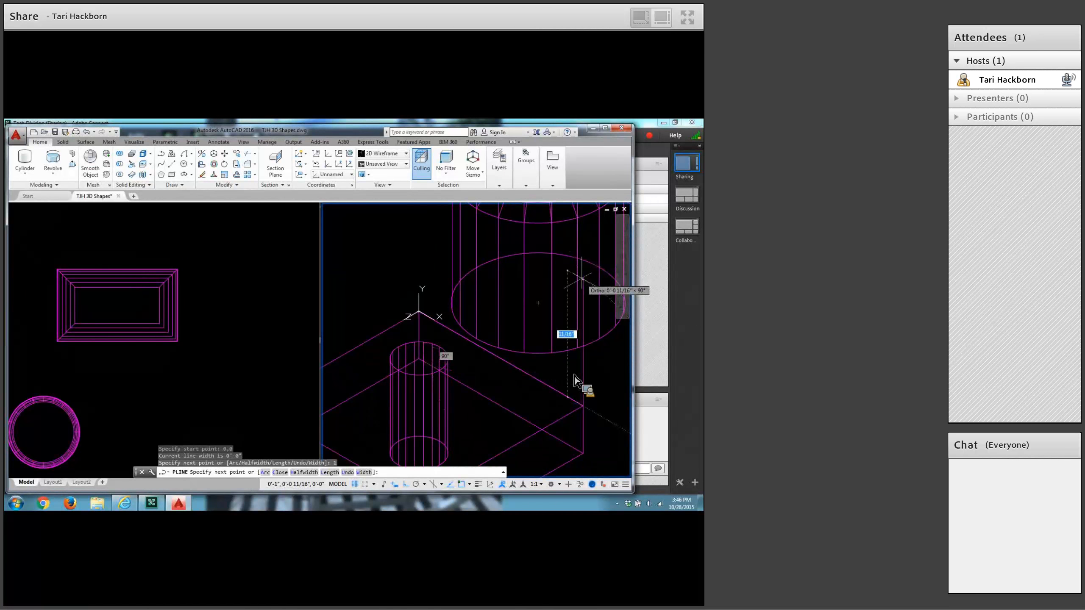
{"action": "middle_click_drag", "start_coordinate": [583, 293], "coordinate": [560, 318]}
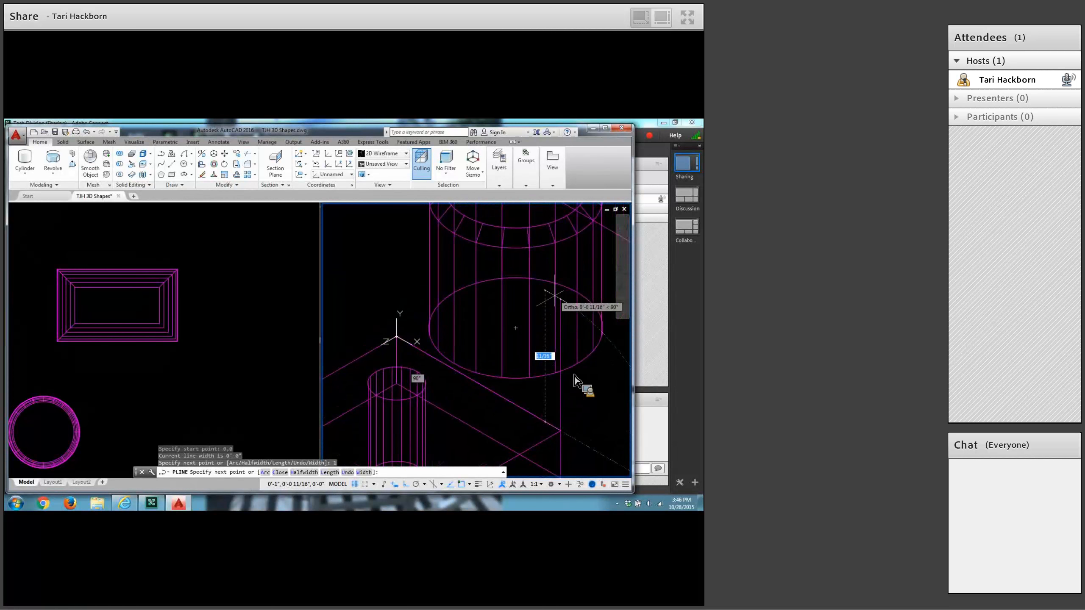
{"action": "type", "text": ".75"}
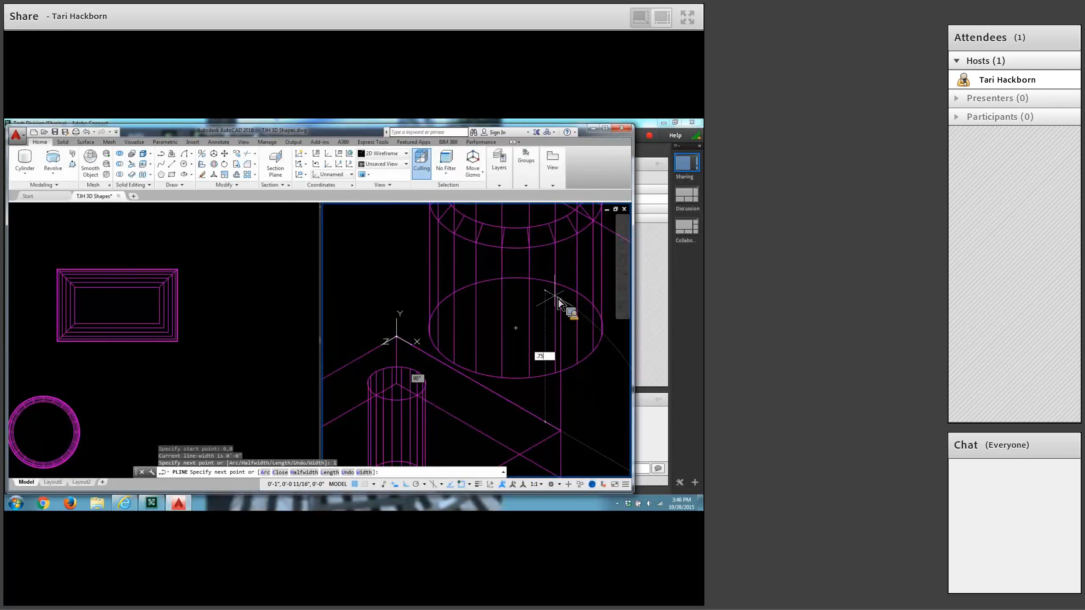
{"action": "key", "text": "Return"}
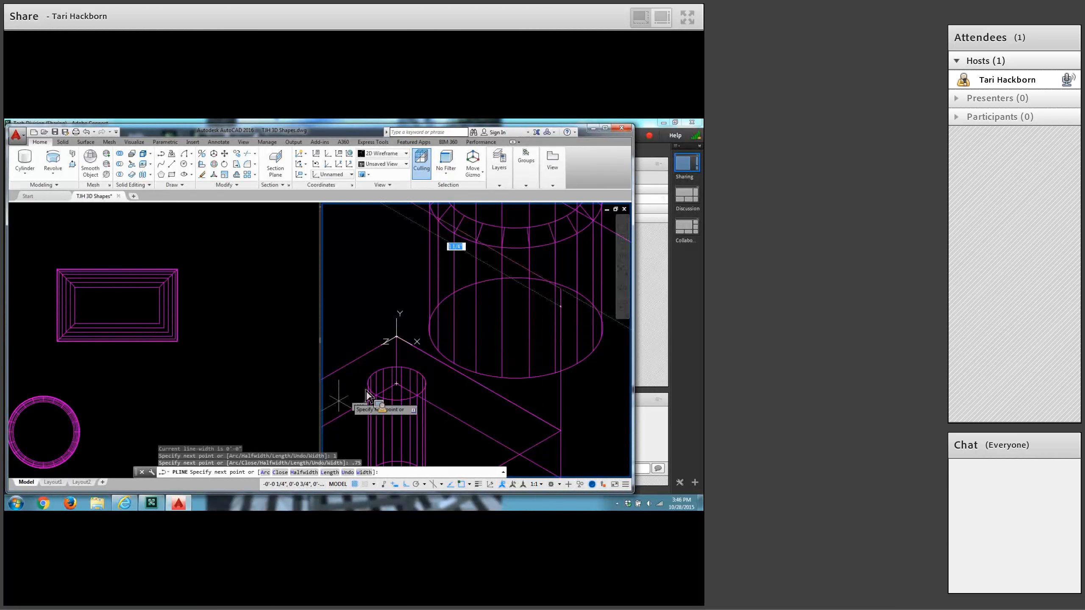
Continue the polyline with an arc ending 1 unit back towards the origin side, and close the arched profile.
{"action": "left_click", "coordinate": [265, 473]}
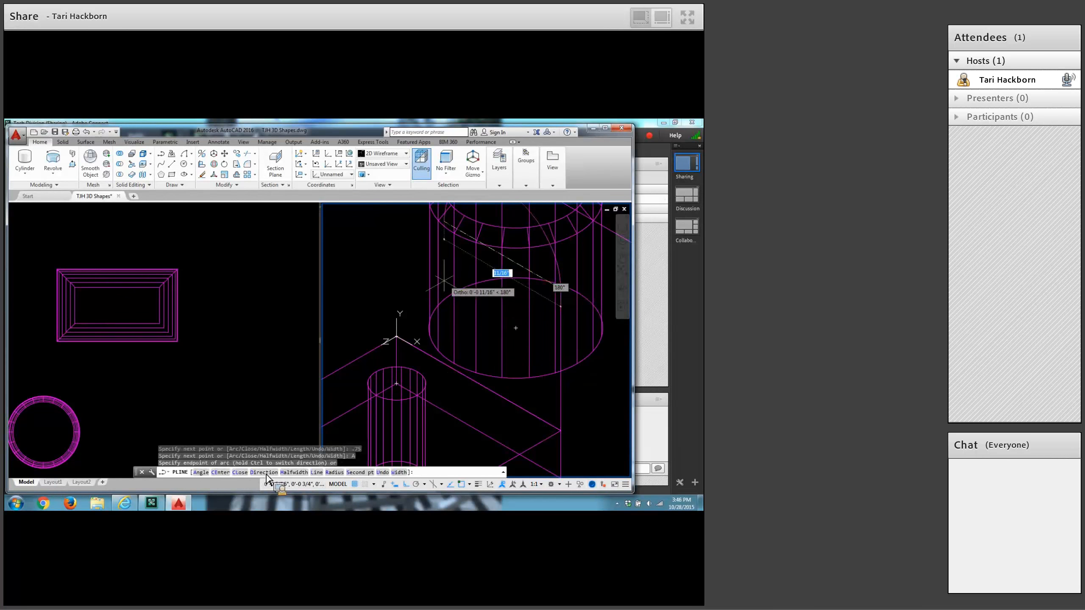
{"action": "middle_click_drag", "start_coordinate": [419, 269], "coordinate": [404, 307]}
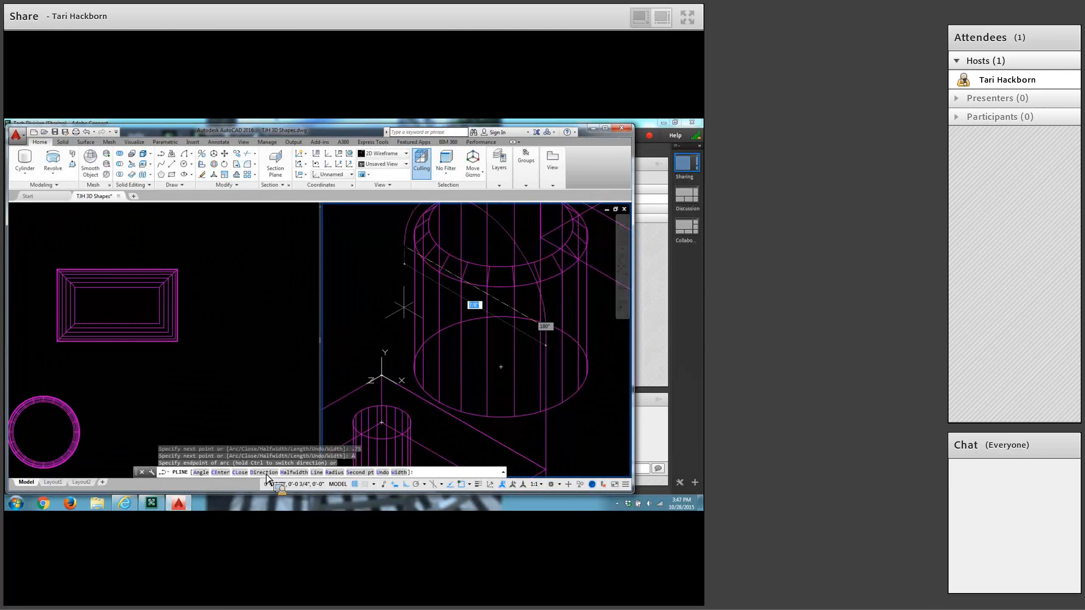
{"action": "scroll", "coordinate": [401, 306], "scroll_direction": "down", "scroll_amount": 2}
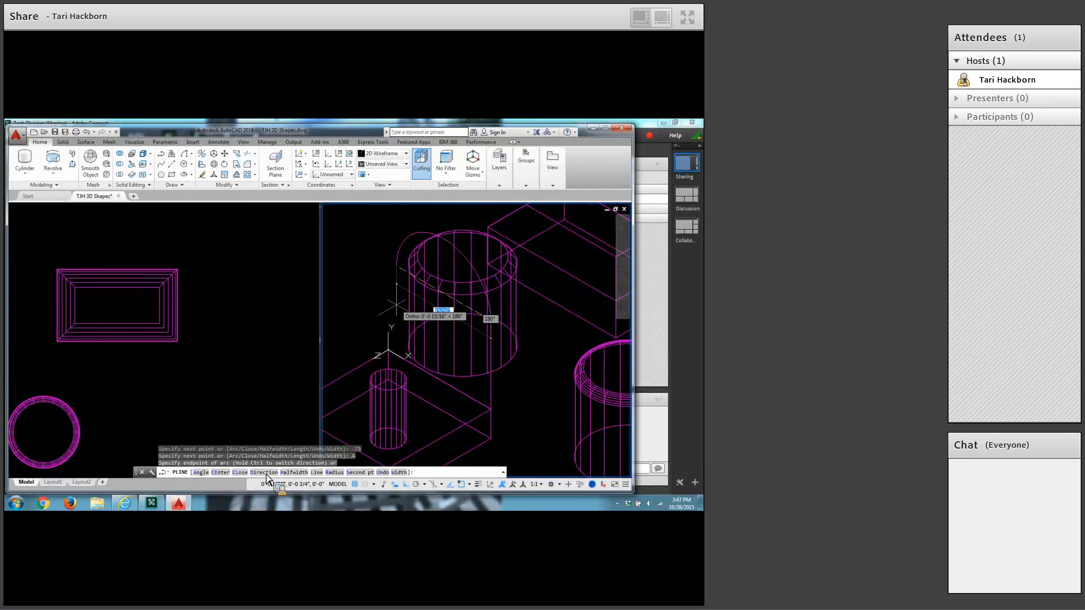
{"action": "type", "text": "1"}
{"action": "key", "text": "Return"}
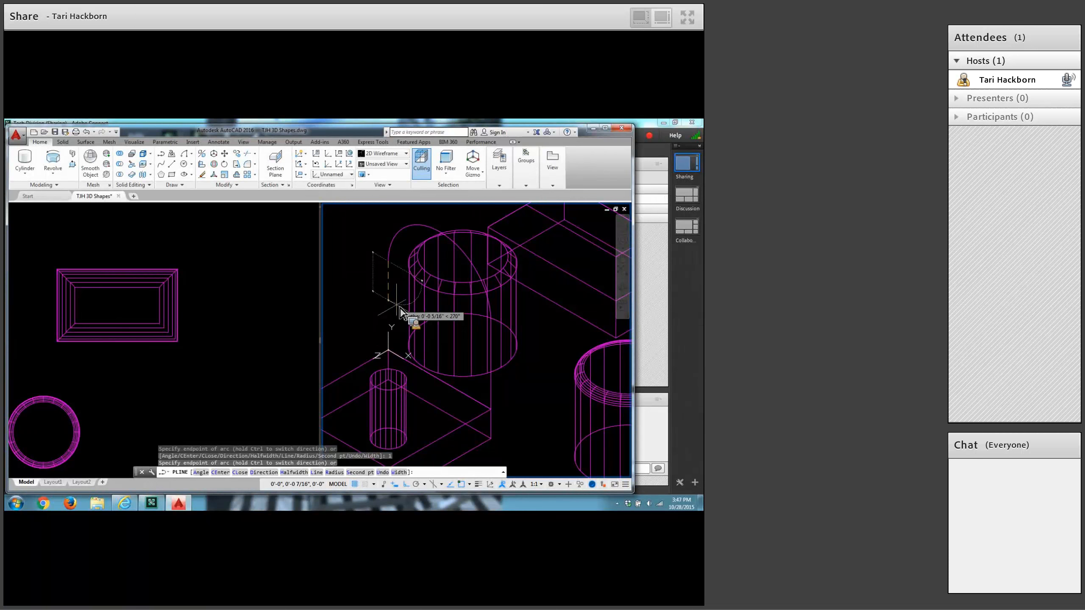
{"action": "type", "text": "cl"}
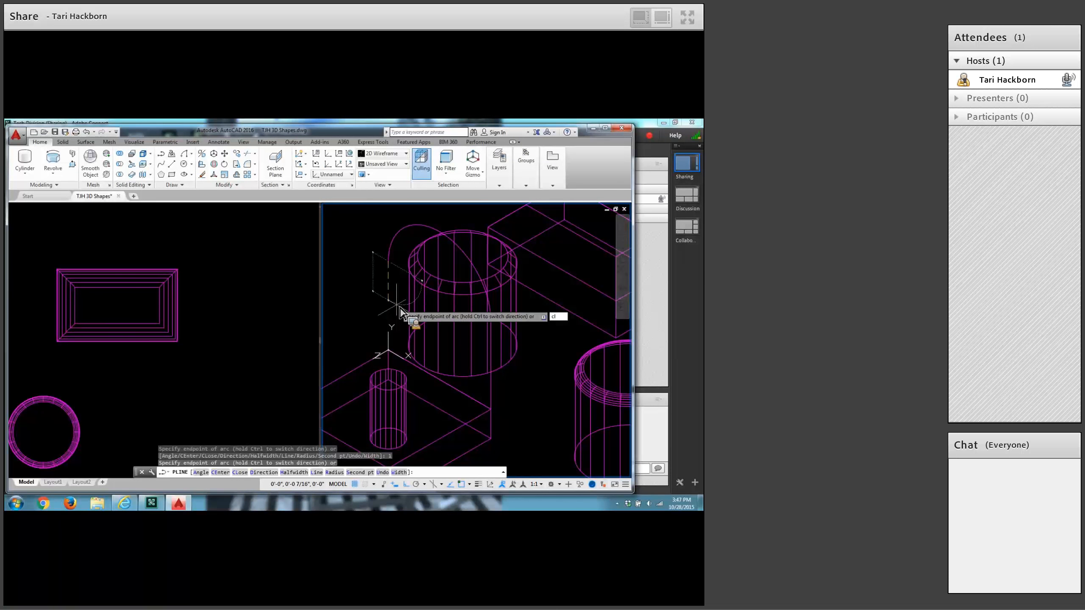
{"action": "key", "text": "Return"}
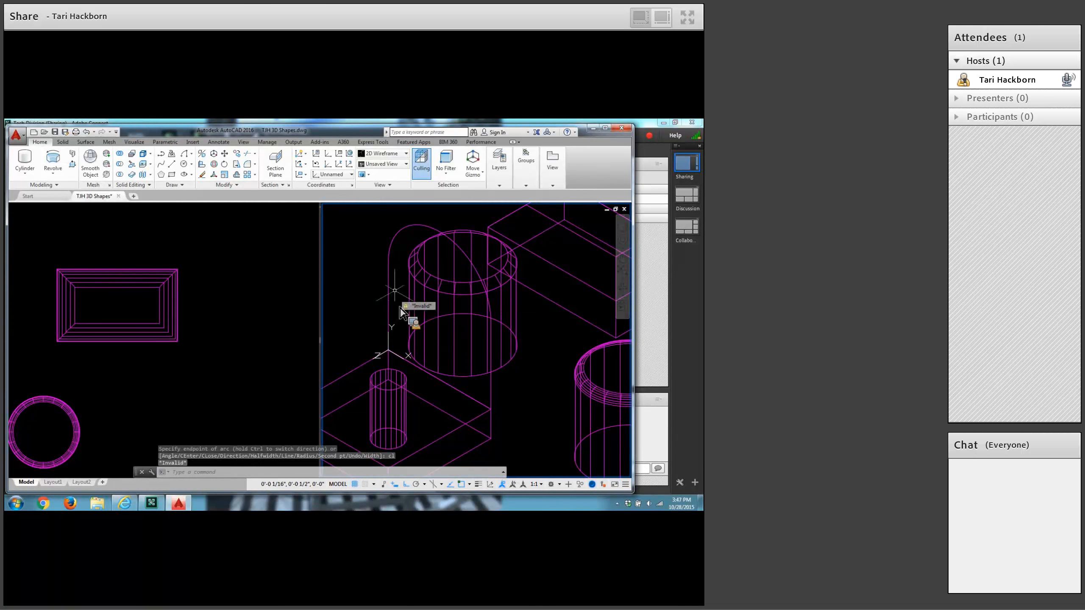
Extrude the closed arched profile 1/4 towards the front of the flat box as a solid upright.
{"action": "mouse_move", "coordinate": [400, 309]}
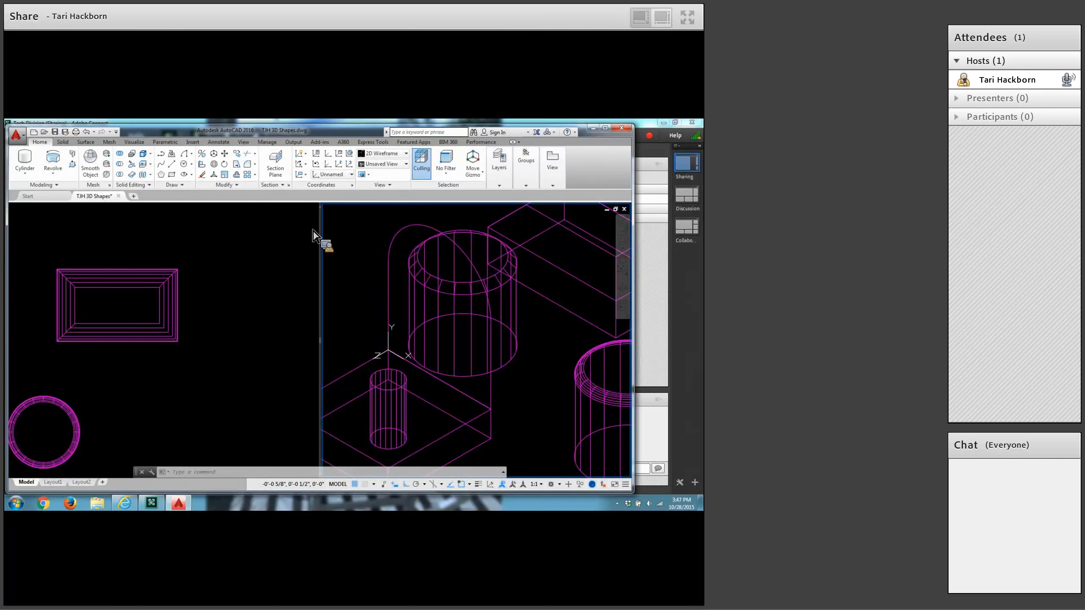
{"action": "left_click", "coordinate": [53, 172]}
{"action": "left_click", "coordinate": [60, 190]}
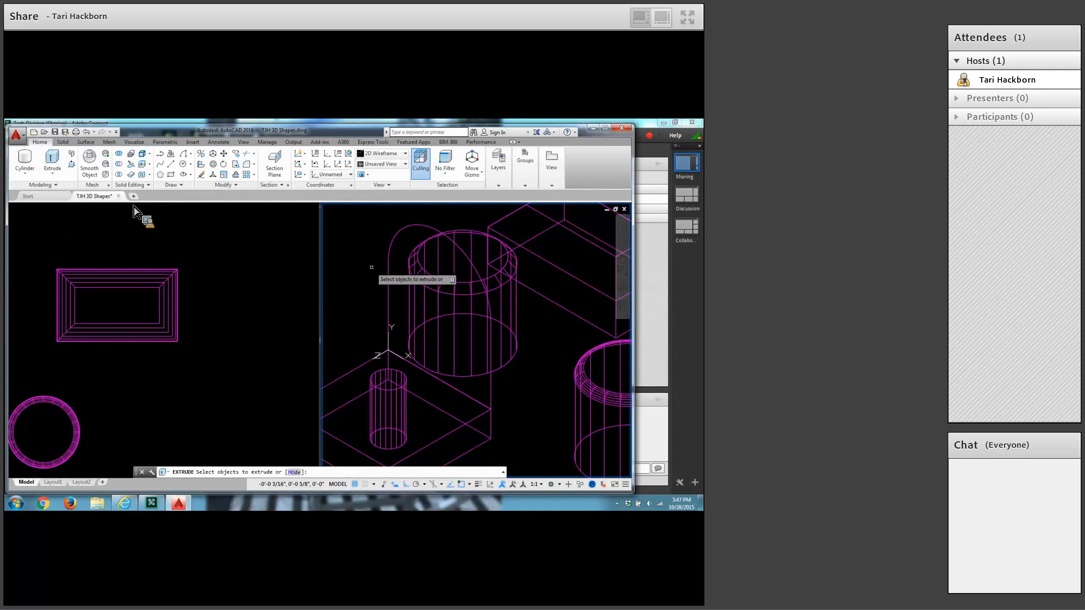
{"action": "left_click", "coordinate": [389, 261]}
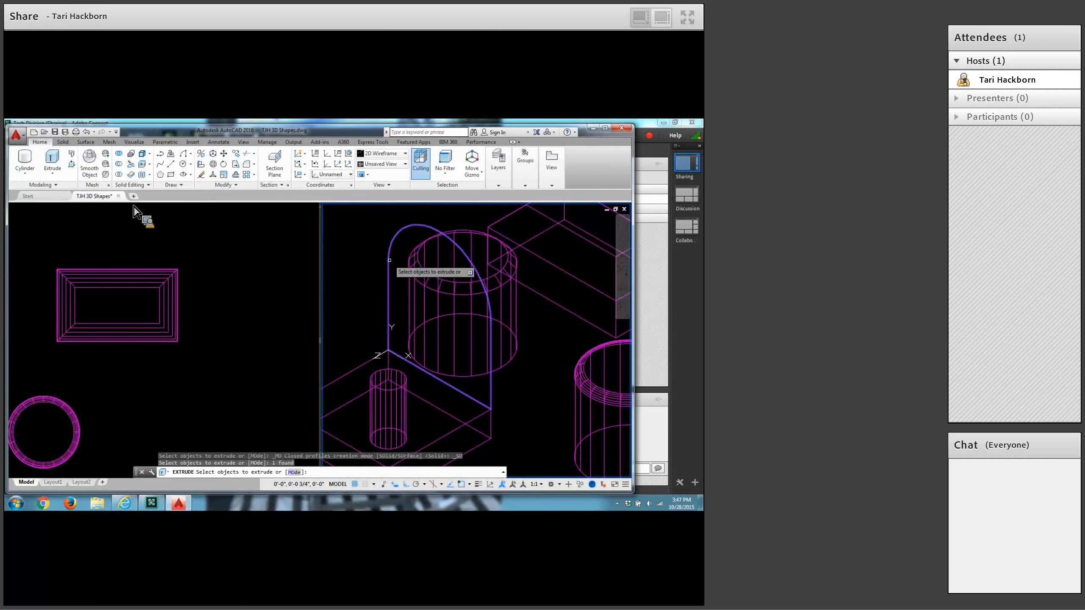
{"action": "key", "text": "Return"}
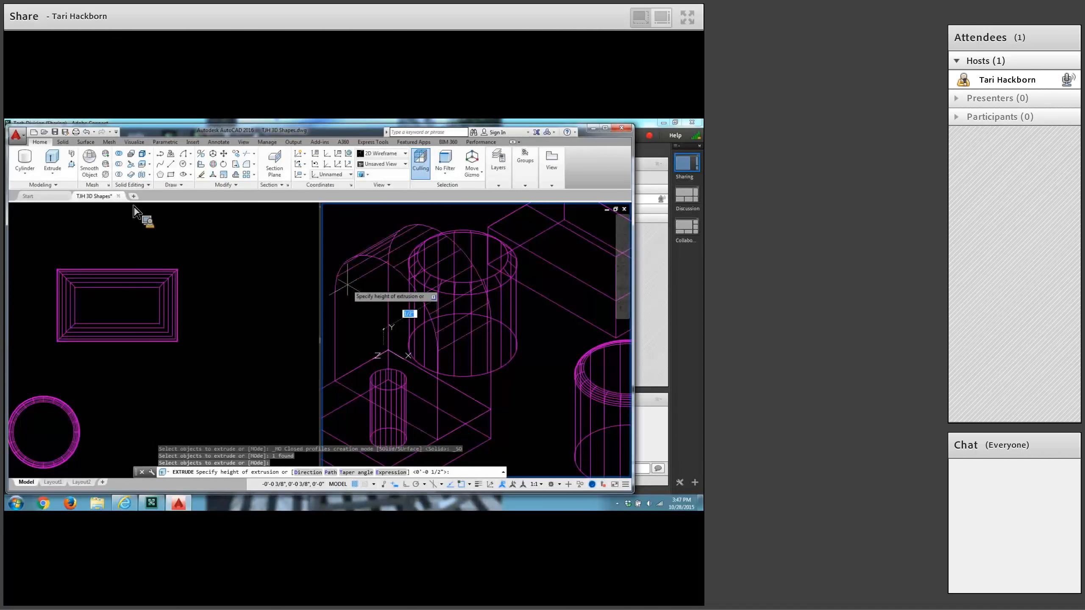
{"action": "type", "text": ".25"}
{"action": "key", "text": "Return"}
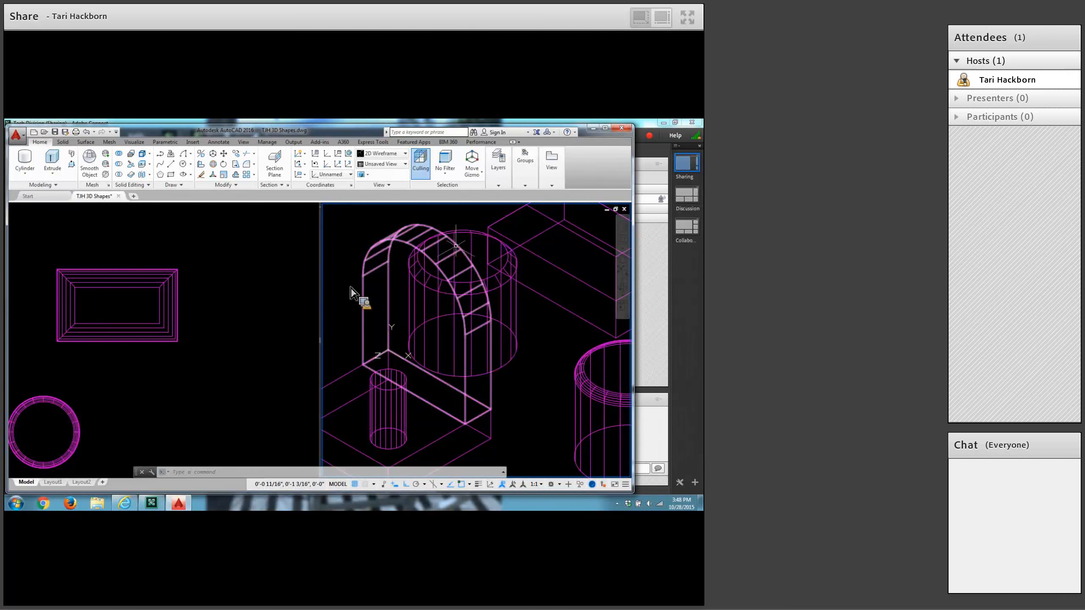
Add a solid cylinder centred on the upright's rear arc, with a base radius of 1/4, extending forward through the upright.
{"action": "left_click", "coordinate": [26, 164]}
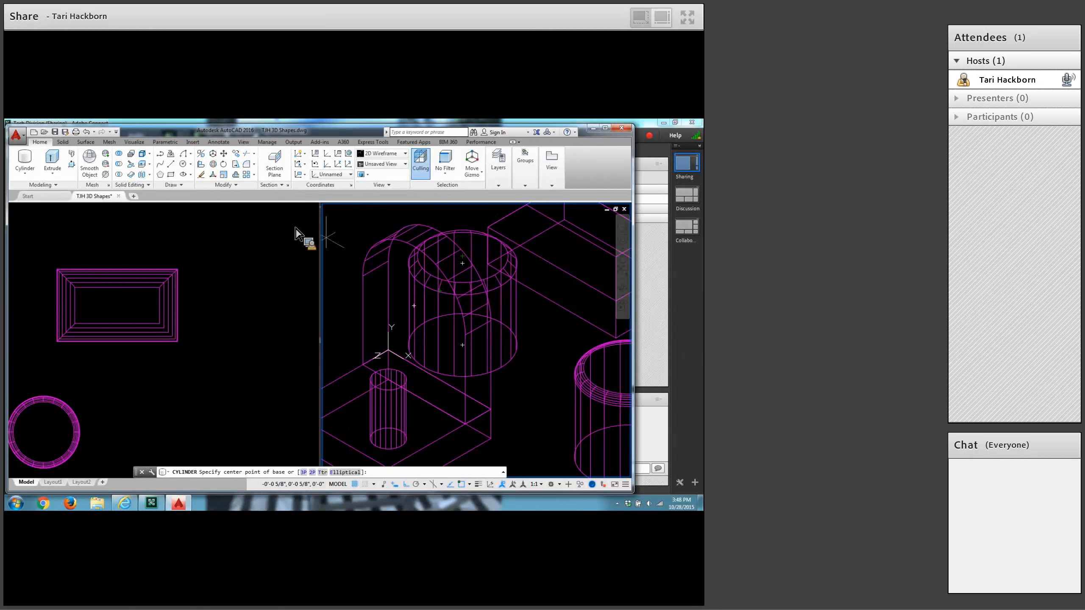
{"action": "left_click", "coordinate": [29, 159]}
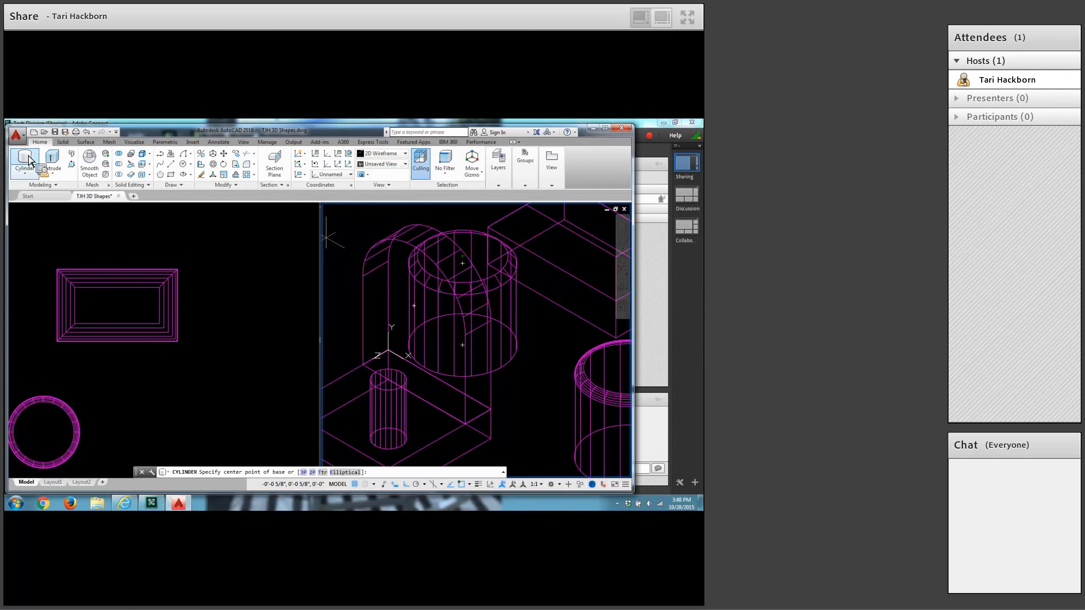
{"action": "right_click", "coordinate": [535, 385], "text": "shift"}
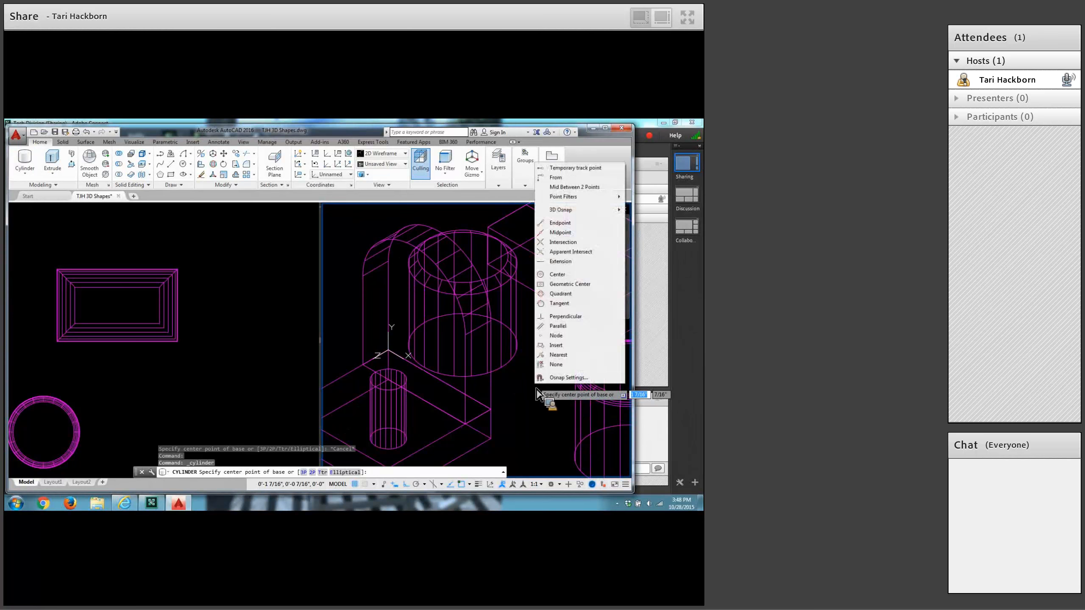
{"action": "left_click", "coordinate": [557, 275]}
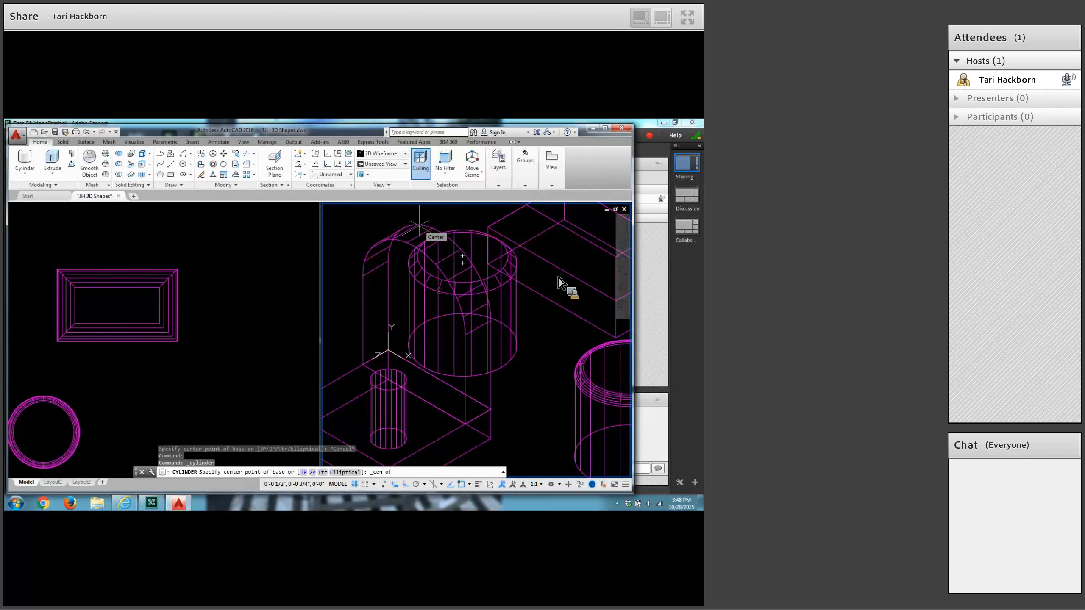
{"action": "left_click", "coordinate": [440, 291]}
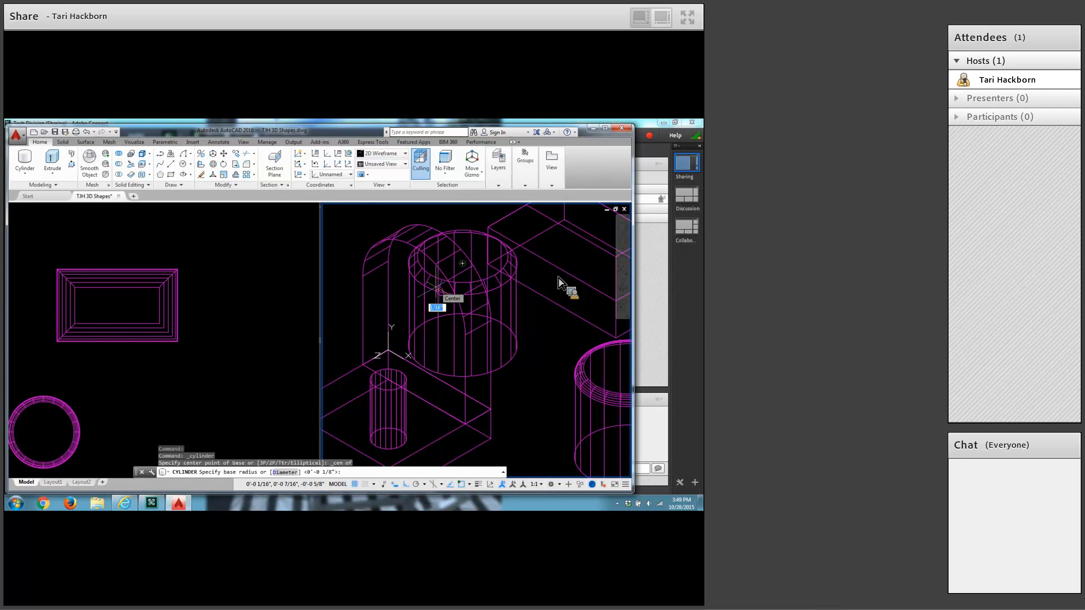
{"action": "type", "text": "1"}
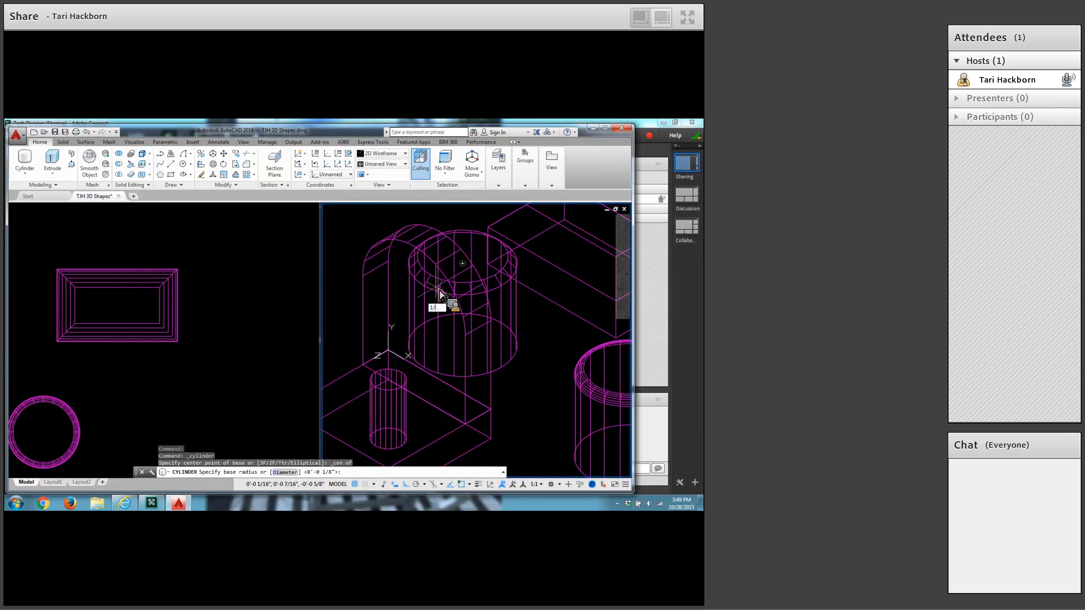
{"action": "type", "text": "/4"}
{"action": "key", "text": "Return"}
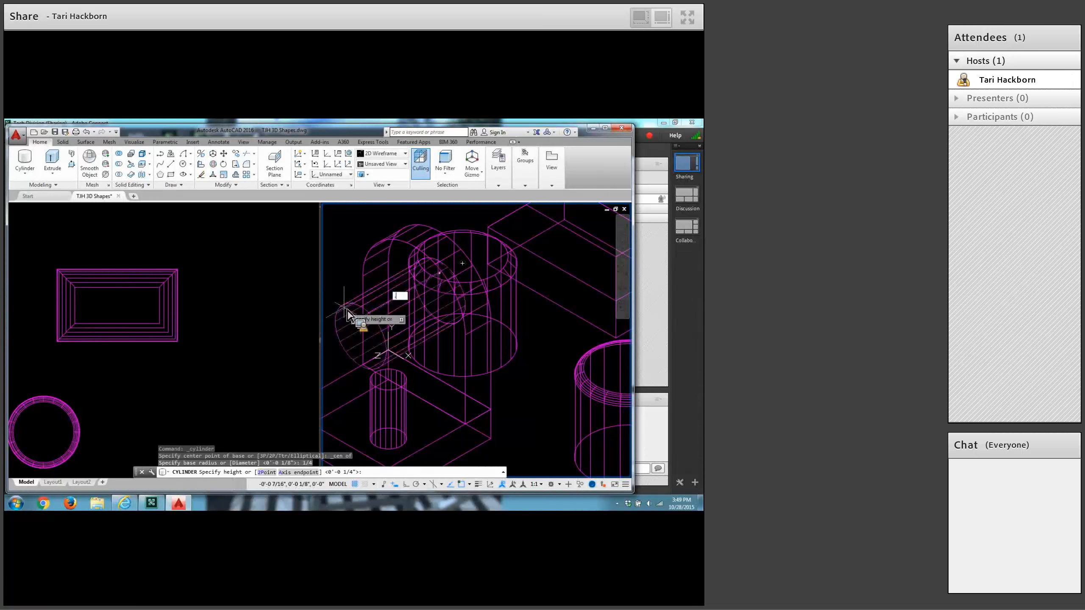
{"action": "key", "text": "Return"}
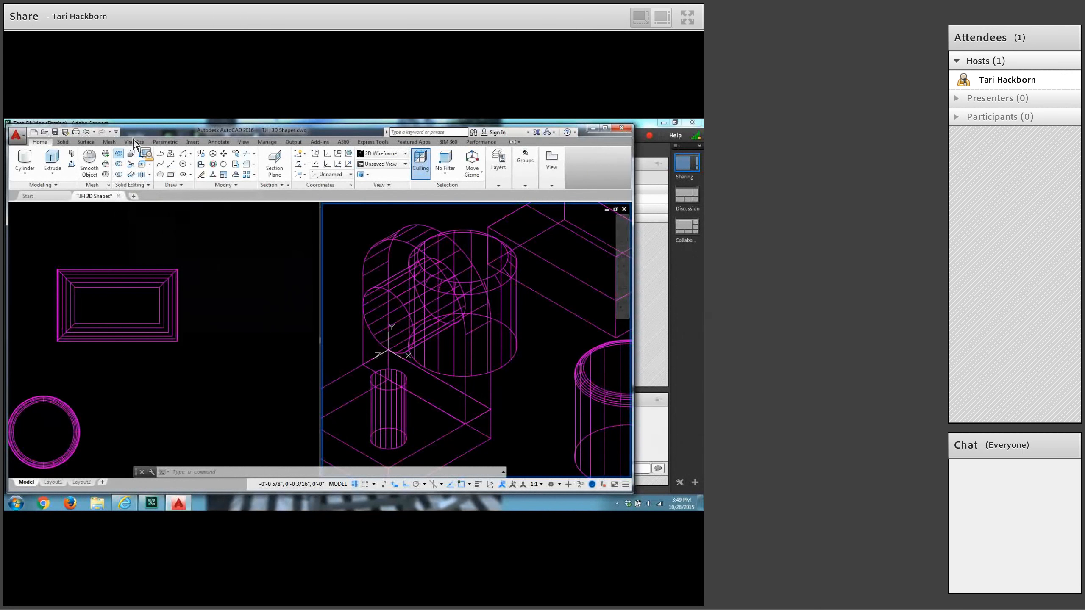
Union the arched upright with the flat box, leaving both cylinders out of the selection.
{"action": "left_click", "coordinate": [120, 154]}
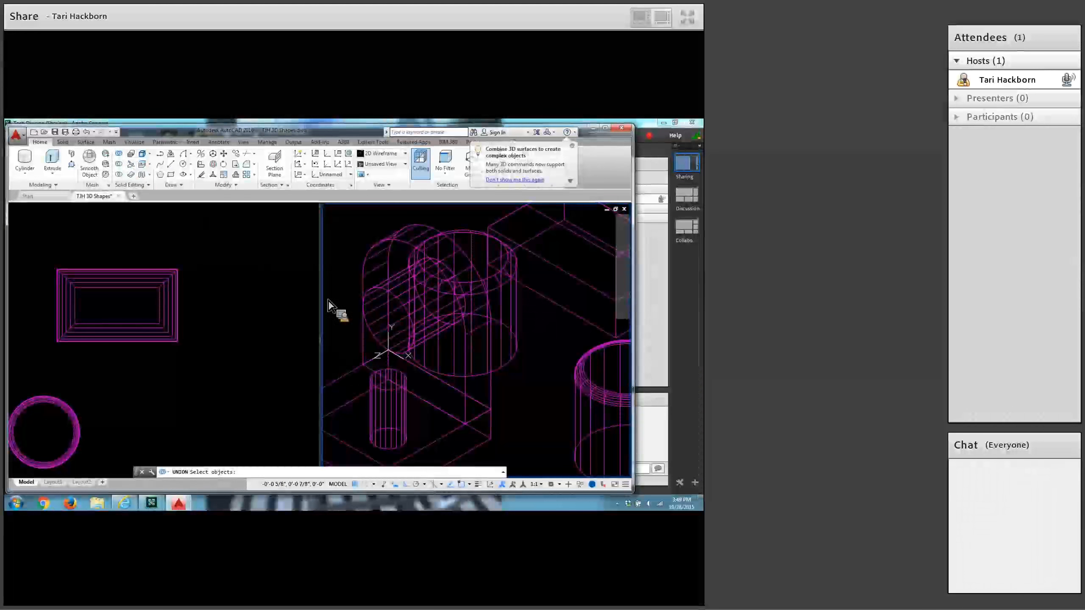
{"action": "left_click", "coordinate": [367, 327]}
{"action": "left_click", "coordinate": [489, 421]}
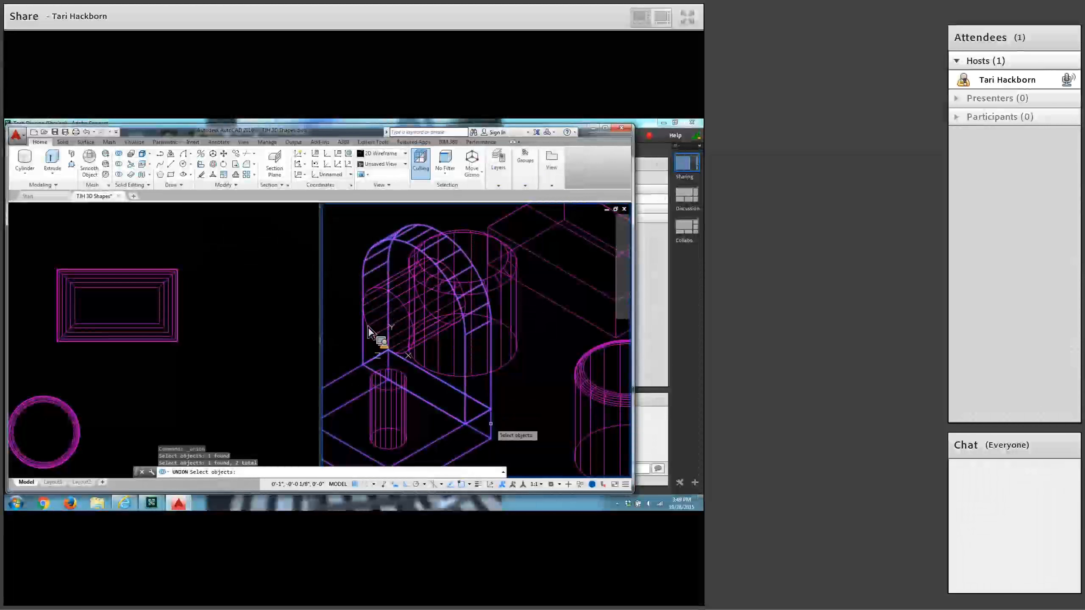
{"action": "key", "text": "Return"}
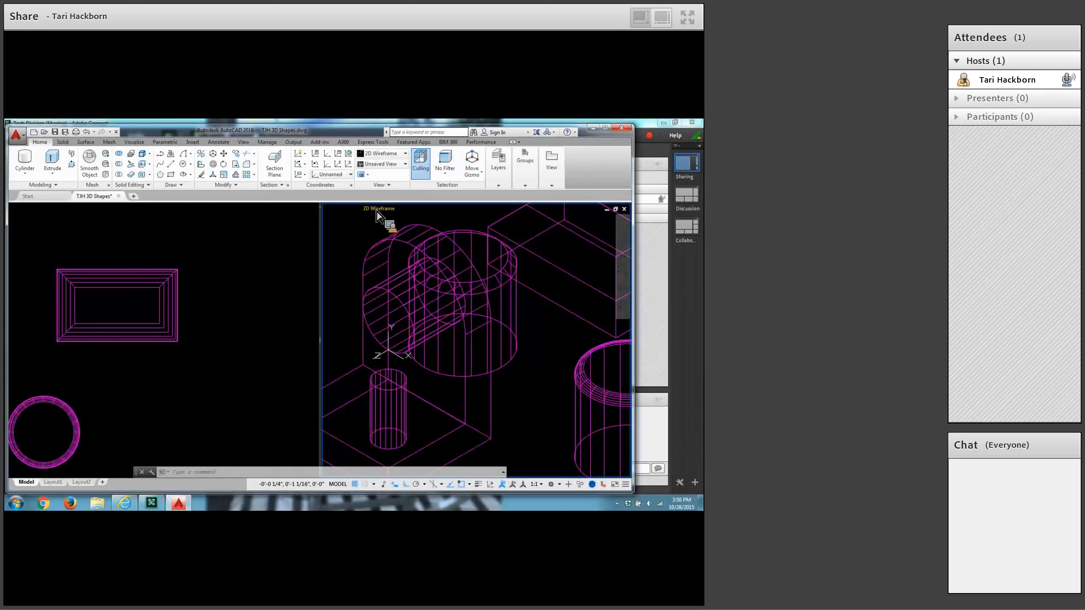
Set the isometric viewport's visual style to Conceptual and examine the joined upright and base.
{"action": "left_click", "coordinate": [379, 213]}
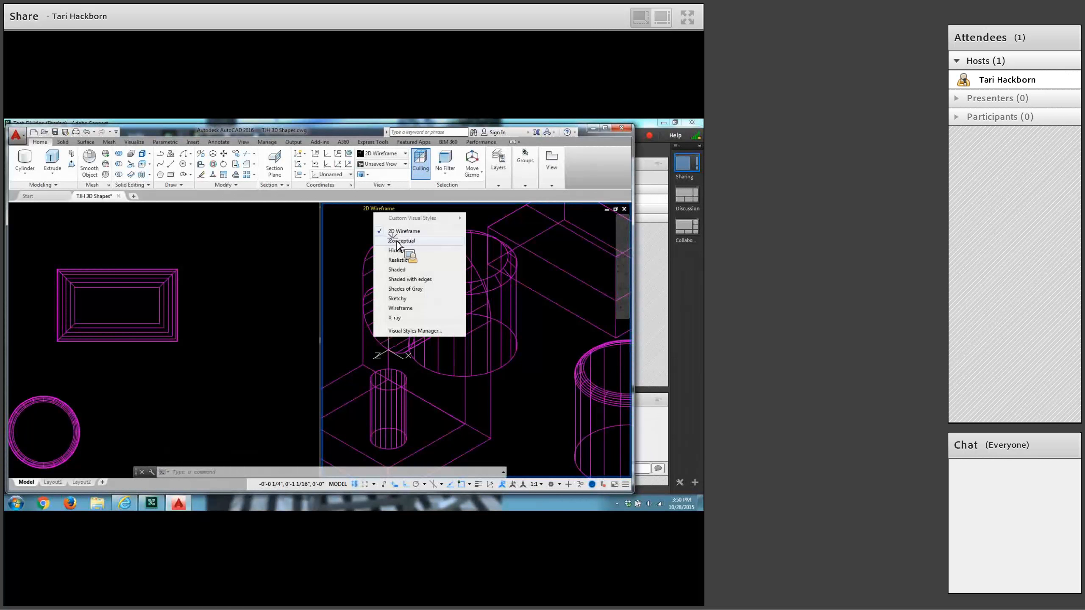
{"action": "left_click", "coordinate": [397, 246]}
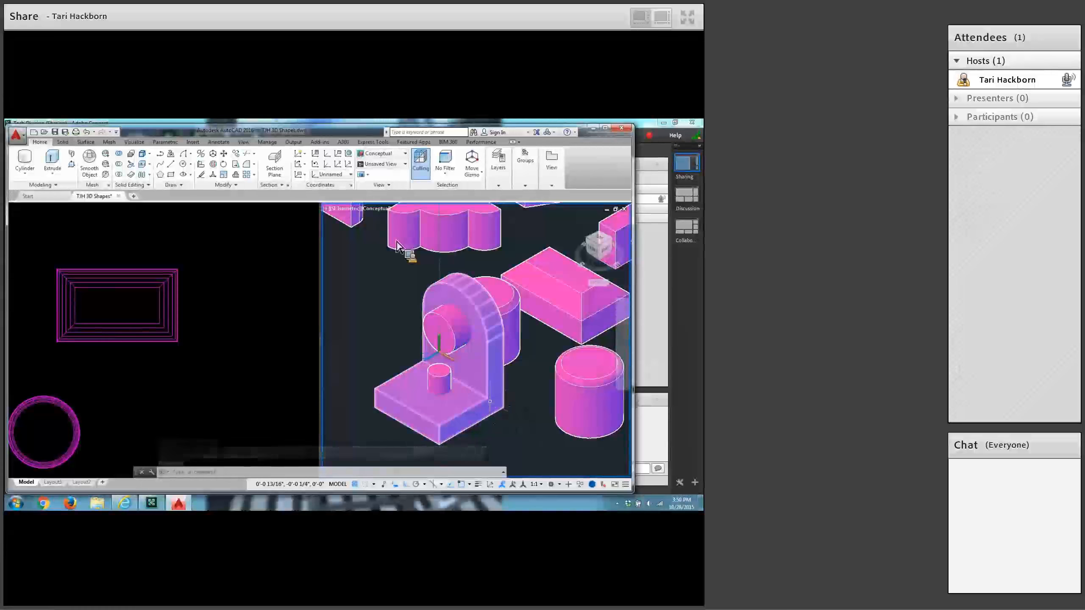
{"action": "mouse_move", "coordinate": [489, 401]}
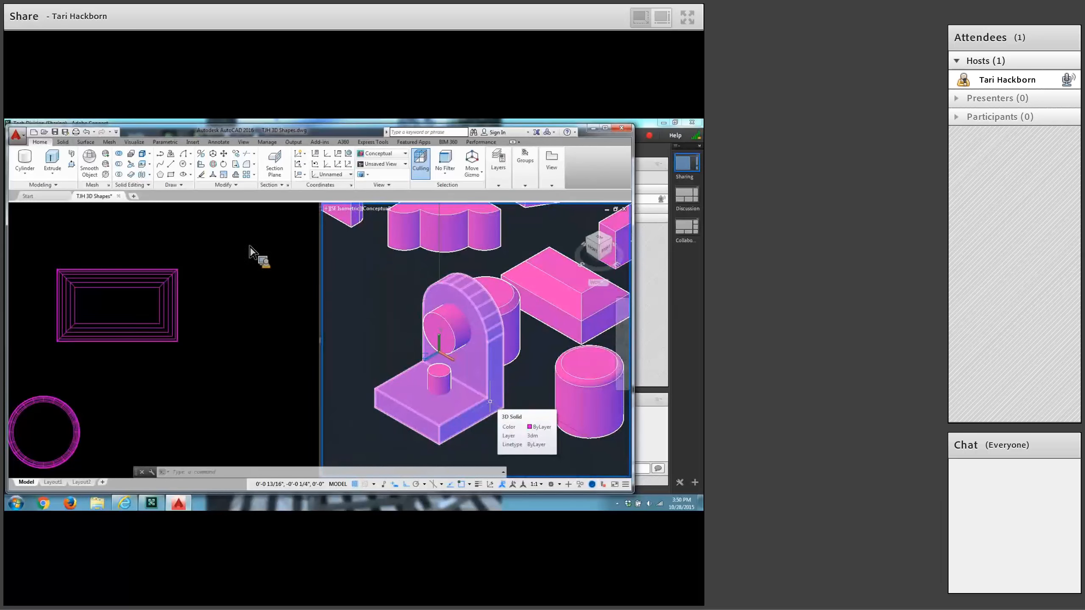
Subtract the small base cylinder and the large upright cylinder from the joined bracket to cut two holes.
{"action": "left_click", "coordinate": [119, 165]}
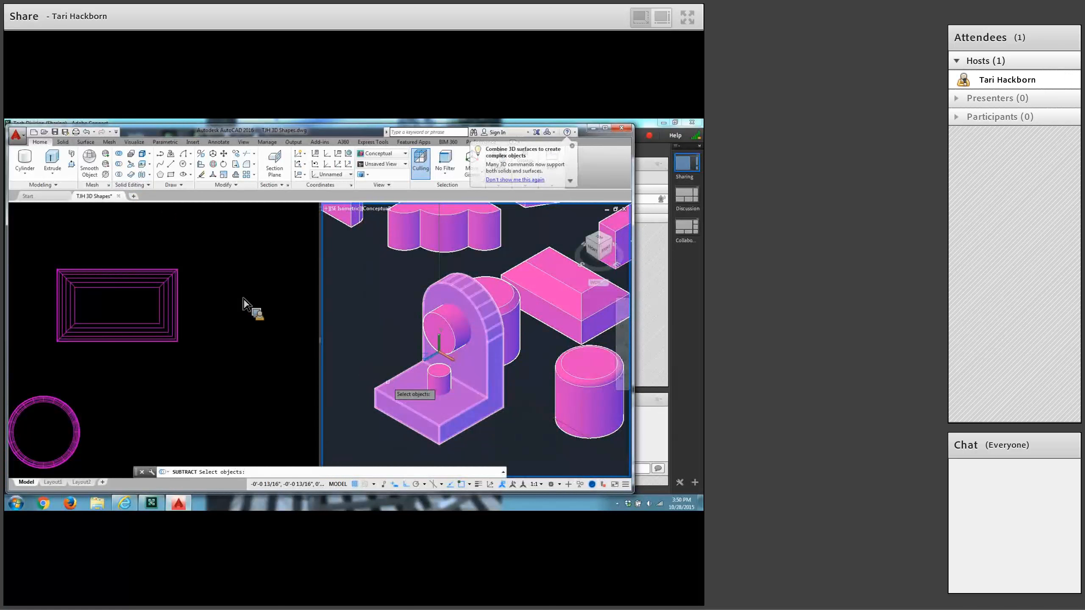
{"action": "left_click", "coordinate": [387, 382]}
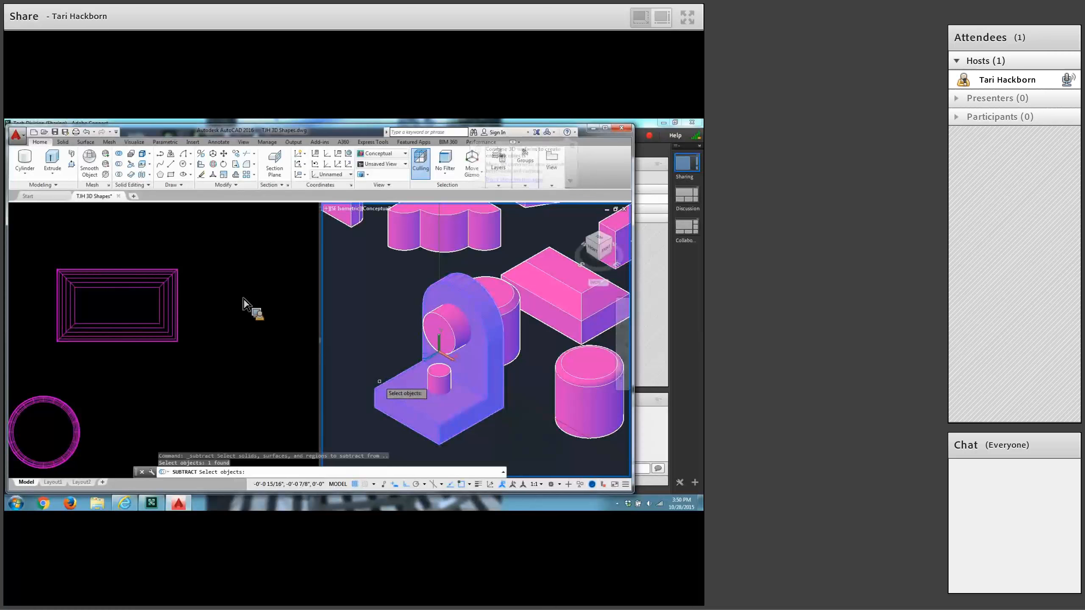
{"action": "key", "text": "Return"}
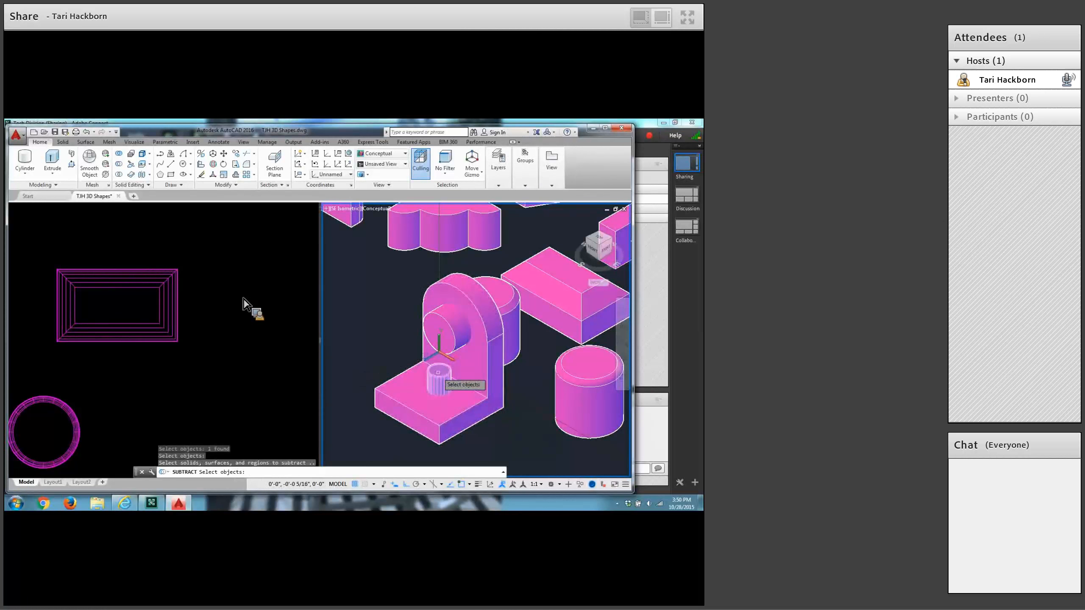
{"action": "left_click", "coordinate": [438, 374]}
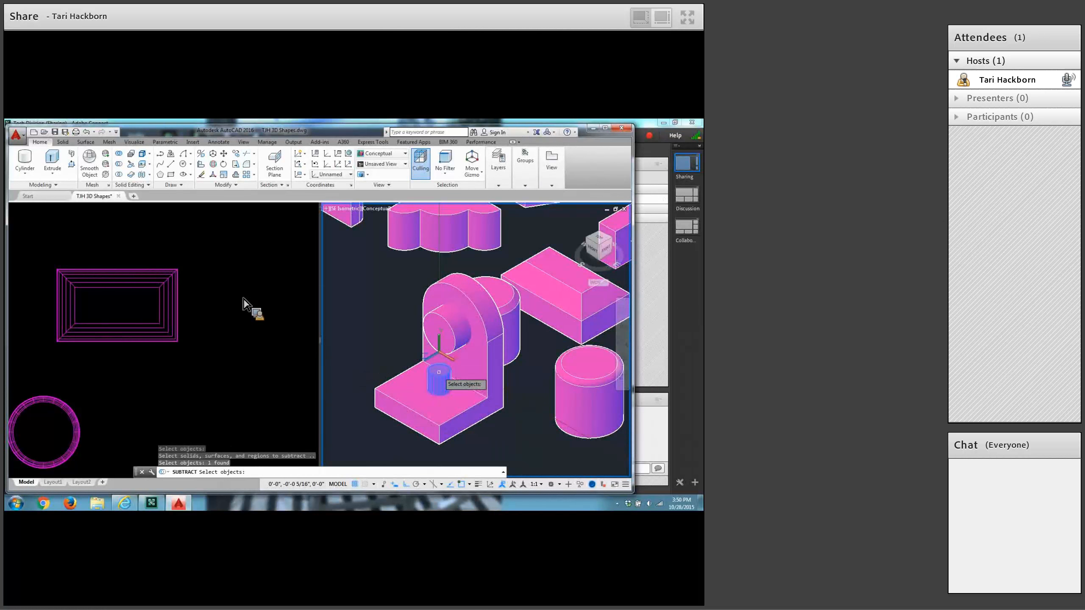
{"action": "left_click", "coordinate": [450, 326]}
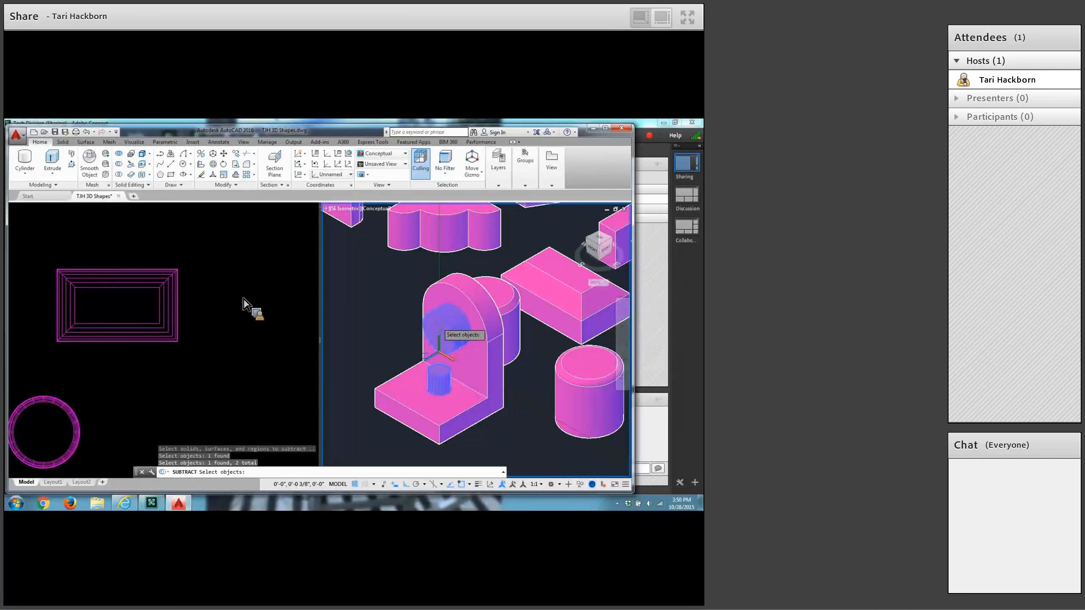
{"action": "key", "text": "Return"}
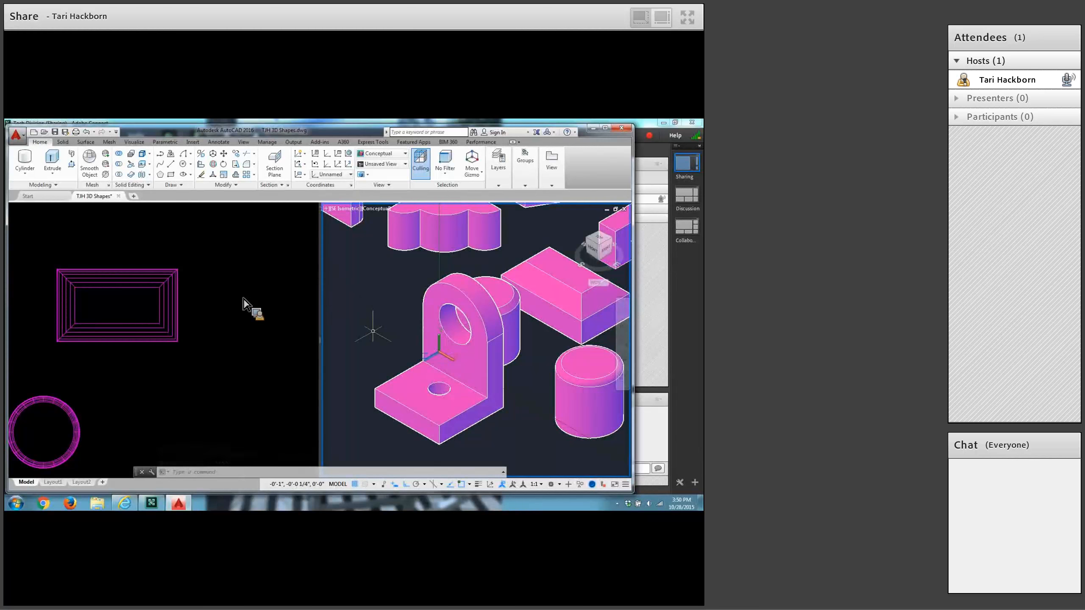
Reset the UCS to World and make the plan viewport active, showing empty space near the bracket.
{"action": "type", "text": "ucs"}
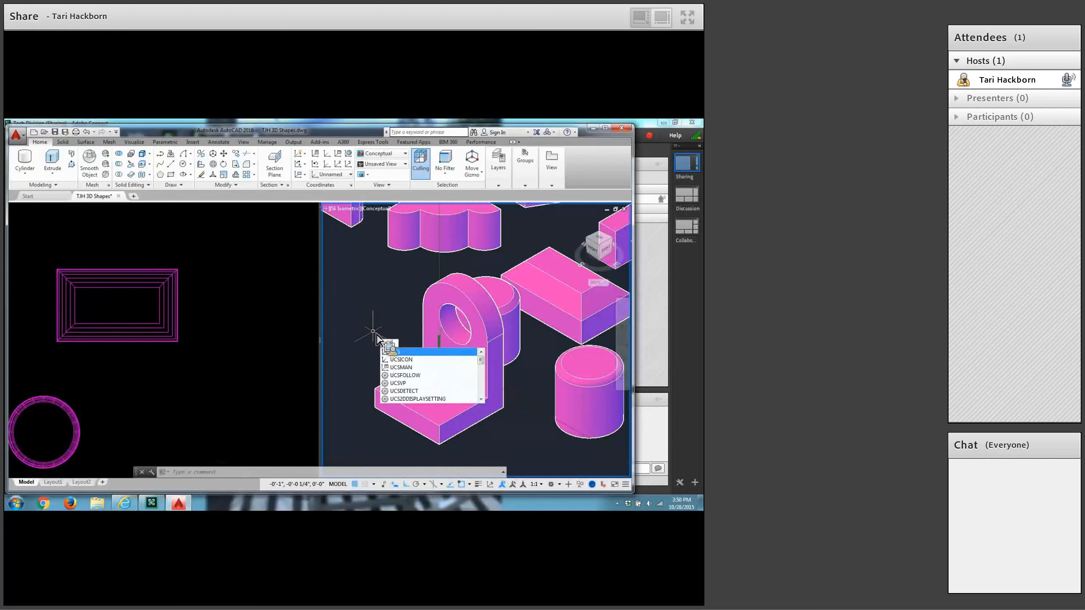
{"action": "key", "text": "Return"}
{"action": "key", "text": "Return"}
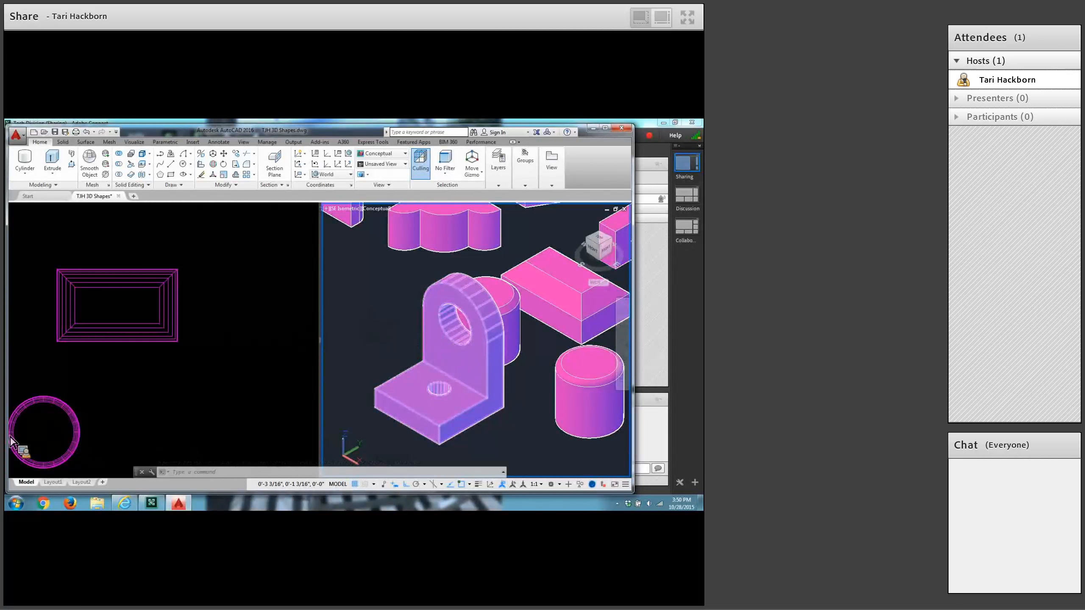
{"action": "left_click", "coordinate": [129, 423]}
{"action": "scroll", "coordinate": [129, 425], "scroll_direction": "down", "scroll_amount": 2}
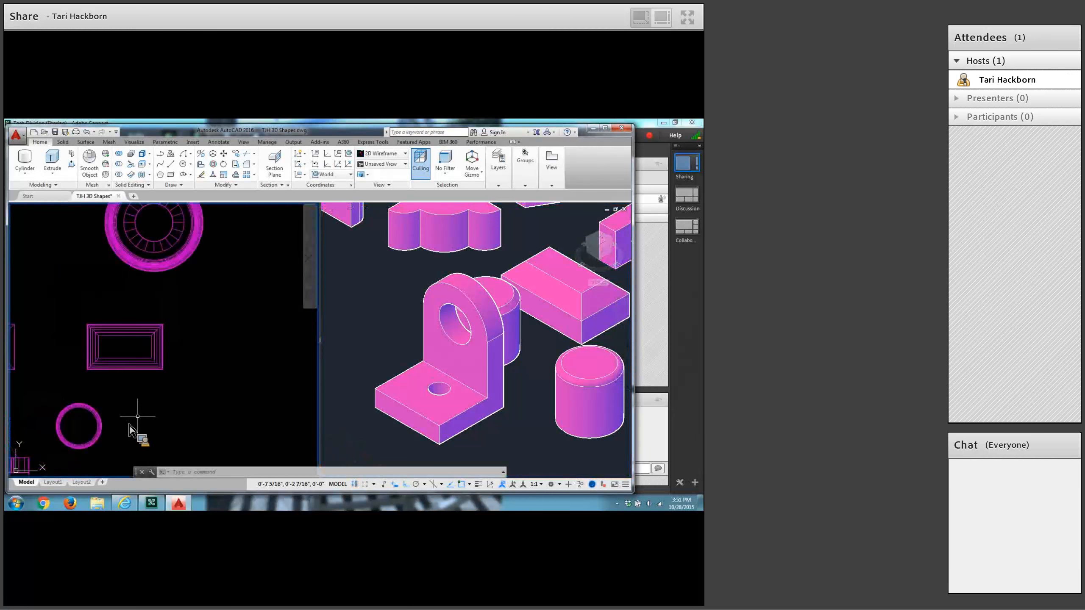
{"action": "scroll", "coordinate": [129, 425], "scroll_direction": "down", "scroll_amount": 3}
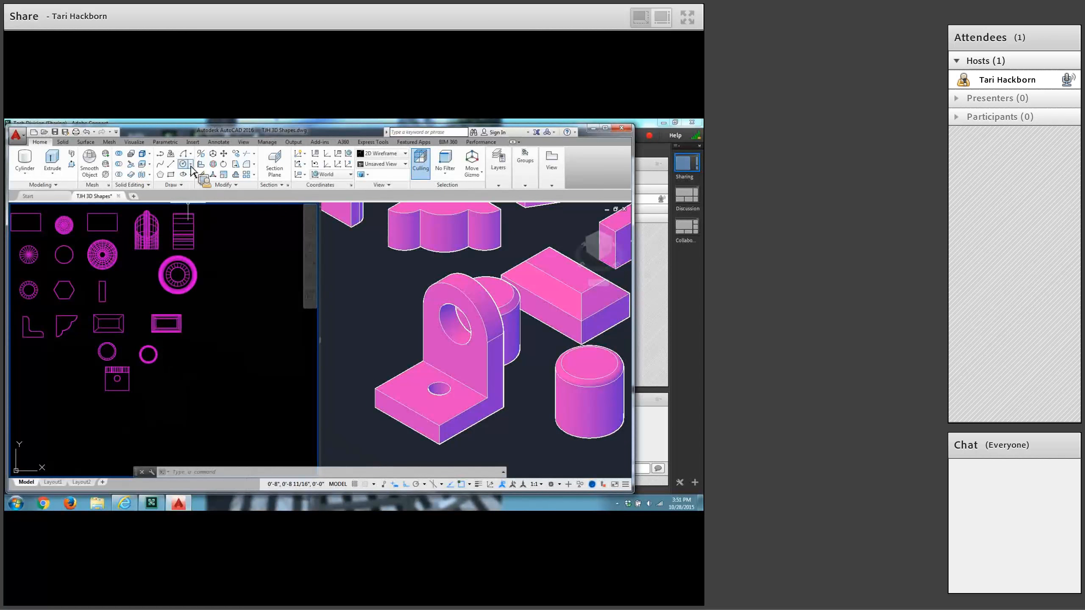
Draw a three-point arc in the empty space beside the bracket's plan outline, below the ring.
{"action": "left_click", "coordinate": [190, 154]}
{"action": "left_click", "coordinate": [212, 277]}
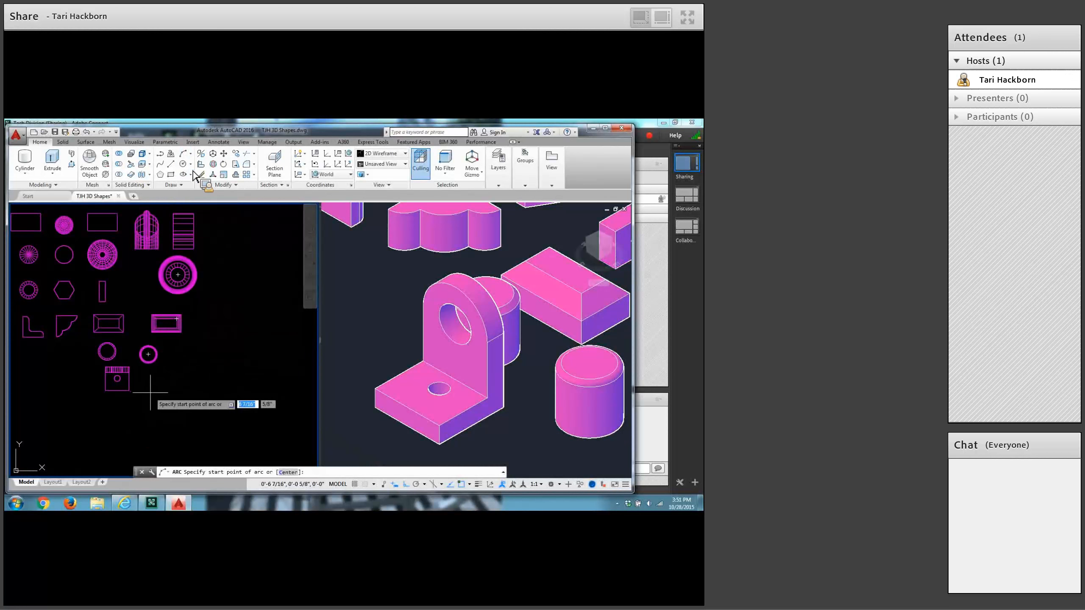
{"action": "scroll", "coordinate": [151, 392], "scroll_direction": "up", "scroll_amount": 4}
{"action": "scroll", "coordinate": [151, 392], "scroll_direction": "up", "scroll_amount": 3}
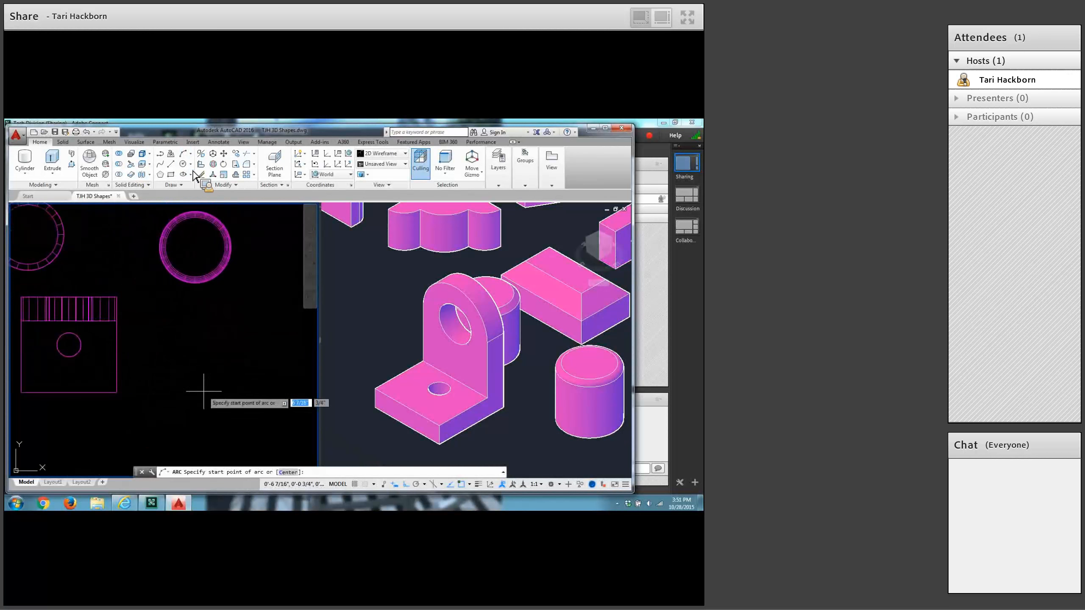
{"action": "left_click", "coordinate": [171, 405]}
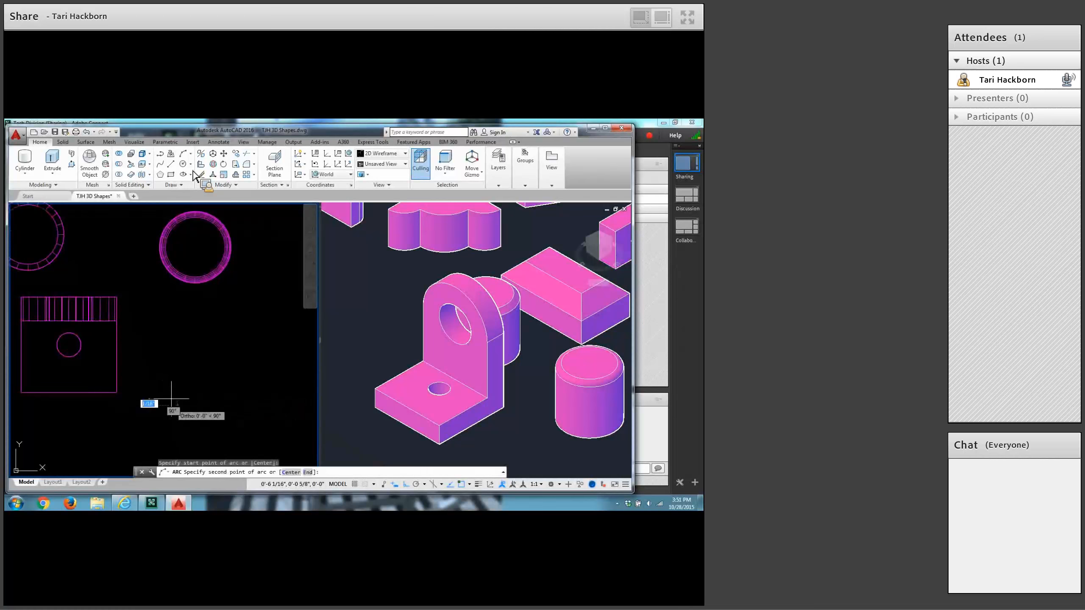
{"action": "left_click", "coordinate": [178, 330]}
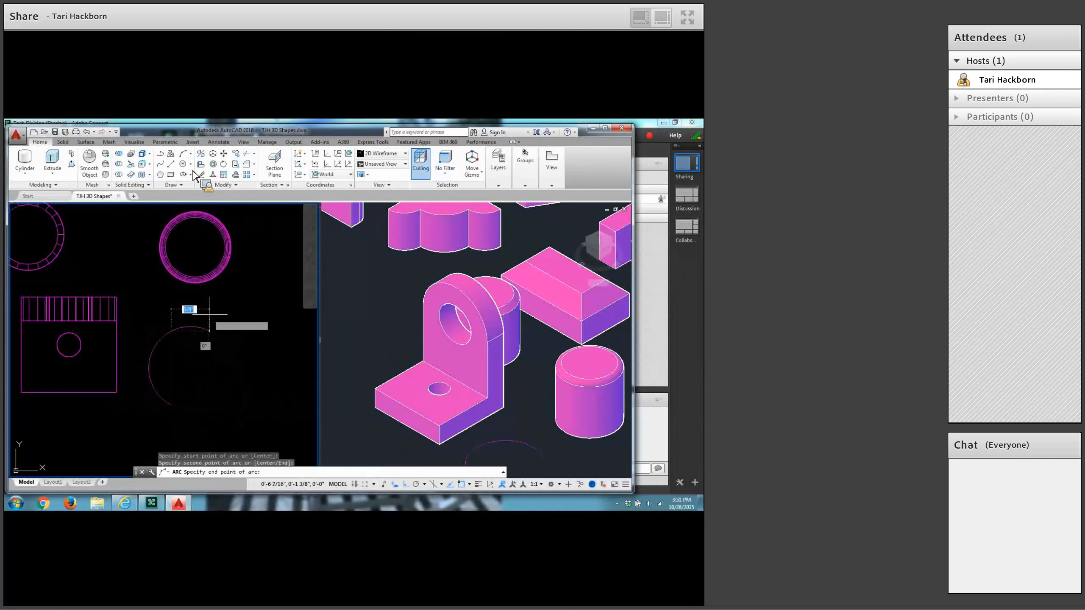
{"action": "left_click", "coordinate": [236, 281]}
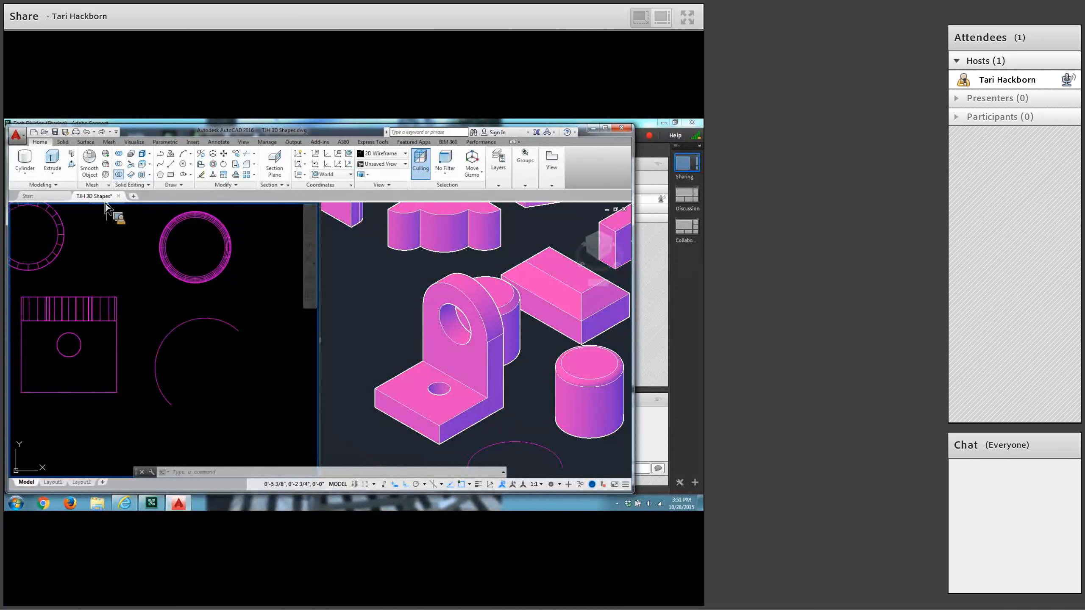
Draw a circle with a 1/8 radius inside the curve of the arc.
{"action": "left_click", "coordinate": [186, 166]}
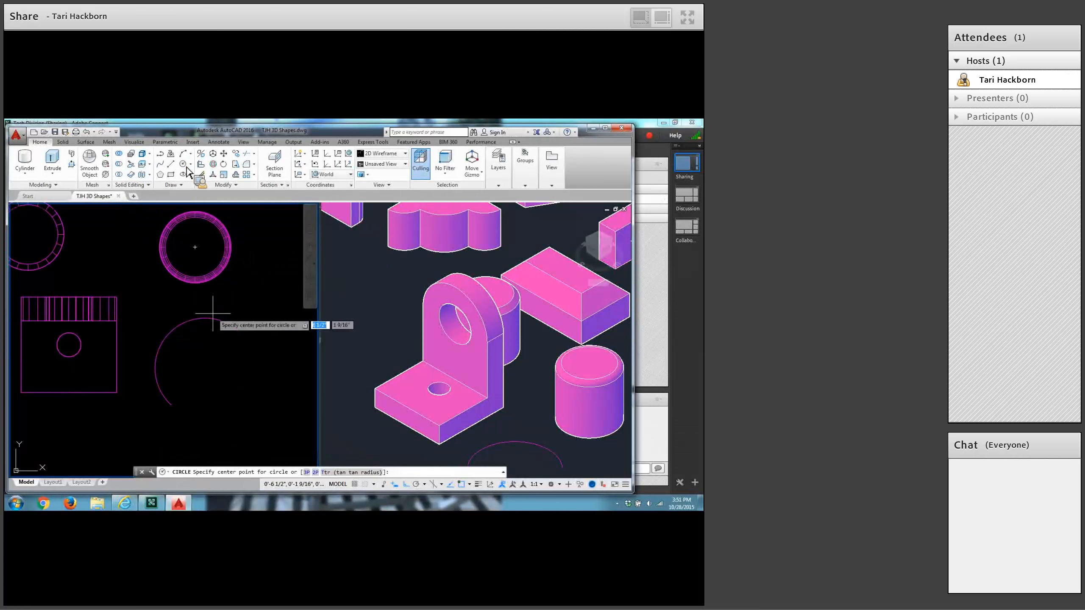
{"action": "left_click", "coordinate": [209, 375]}
{"action": "type", "text": "1/8"}
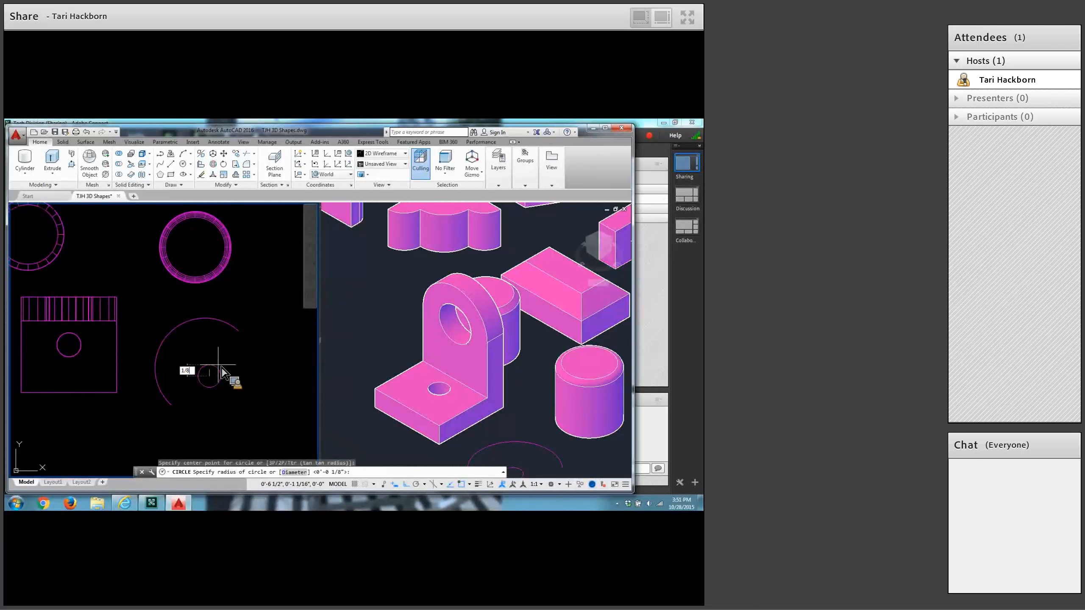
{"action": "key", "text": "Return"}
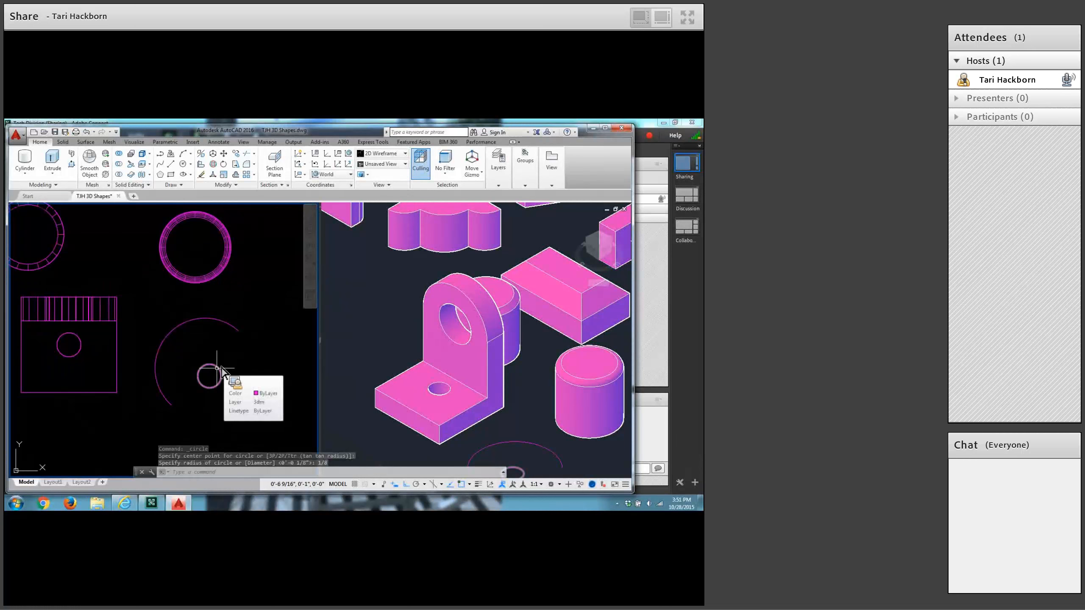
Draw a 3/8 by 3/8 square beside the small circle, using relative coordinates for the opposite corner.
{"action": "left_click", "coordinate": [171, 175]}
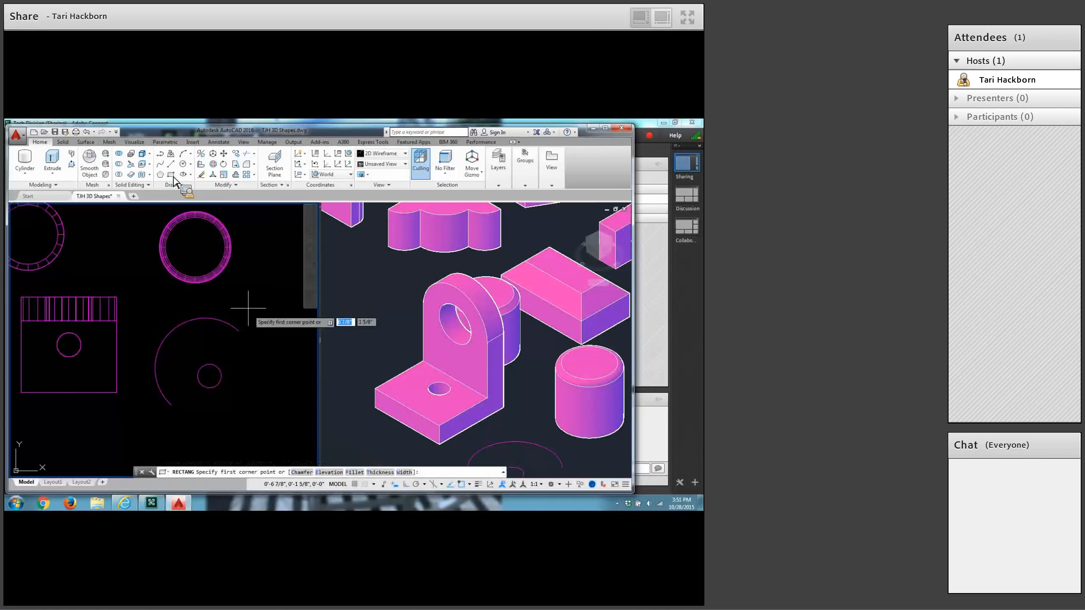
{"action": "left_click", "coordinate": [246, 377]}
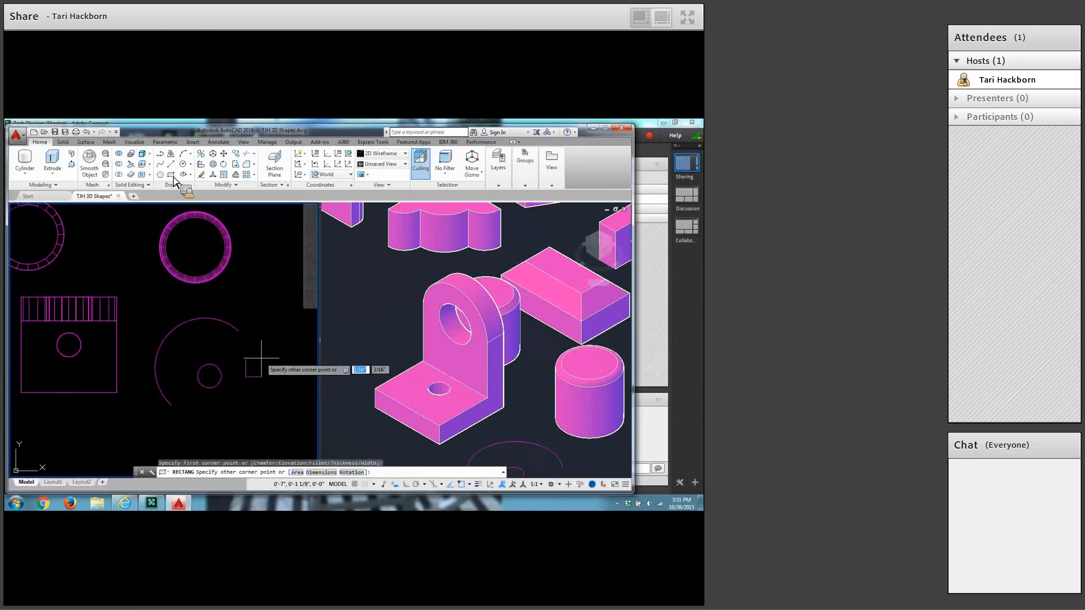
{"action": "type", "text": "@"}
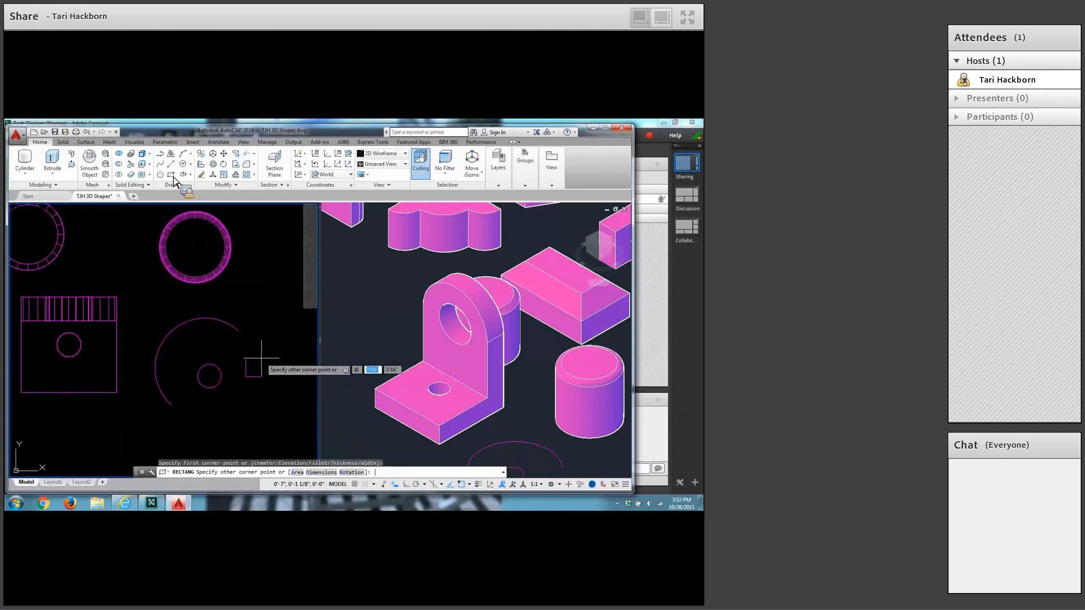
{"action": "type", "text": "3/8"}
{"action": "key", "text": "Tab"}
{"action": "type", "text": "3/"}
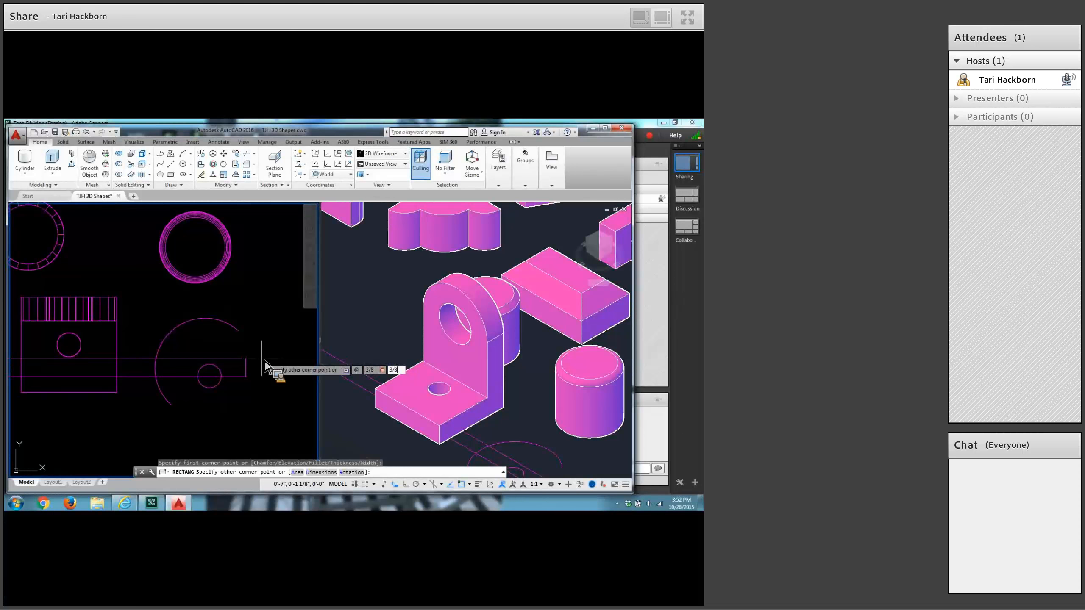
{"action": "type", "text": "8"}
{"action": "key", "text": "Return"}
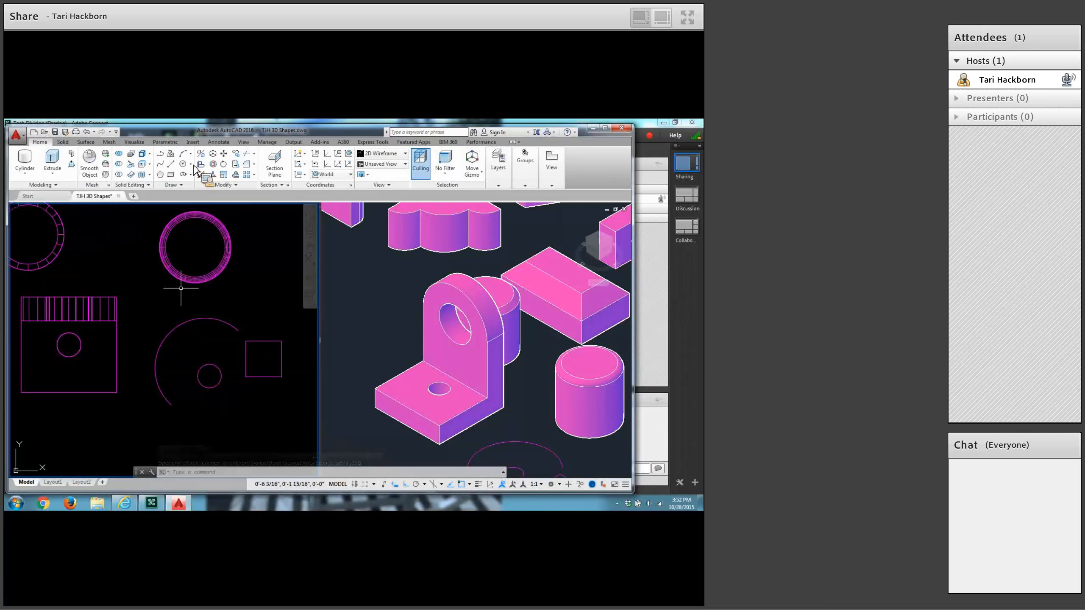
Erase the arc and try to redraw a wider three-point arc around the small circle.
{"action": "left_click", "coordinate": [185, 322]}
{"action": "key", "text": "Delete"}
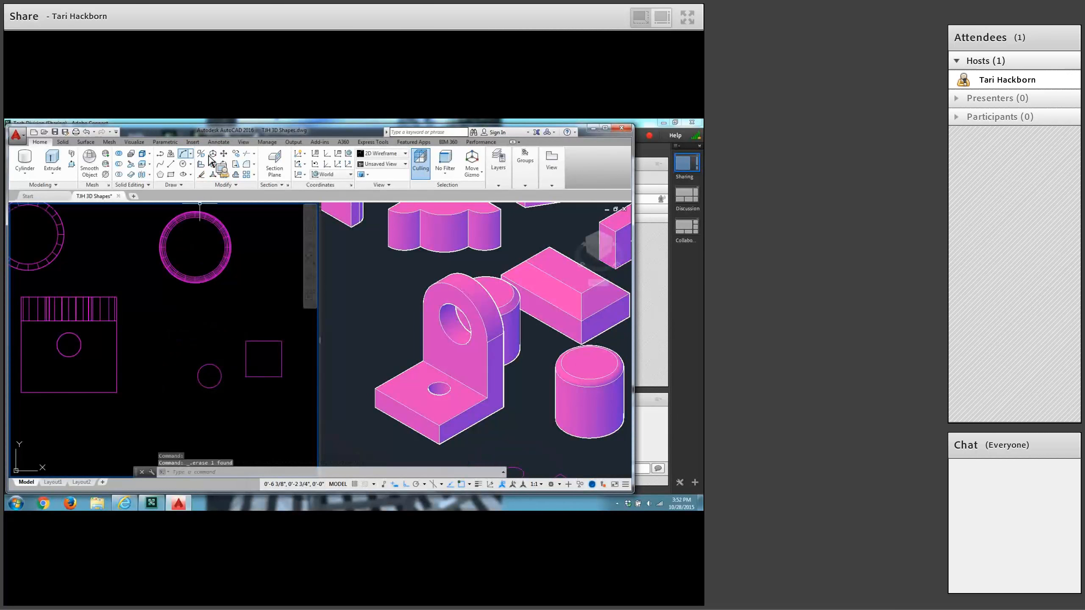
{"action": "left_click", "coordinate": [183, 153]}
{"action": "left_click", "coordinate": [151, 402]}
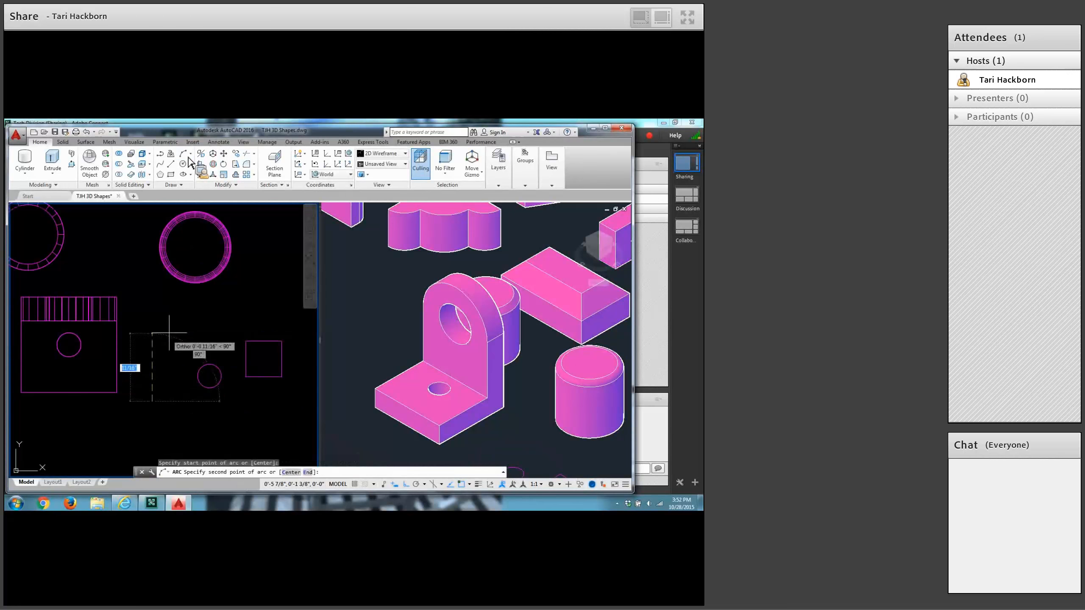
{"action": "left_click", "coordinate": [192, 325]}
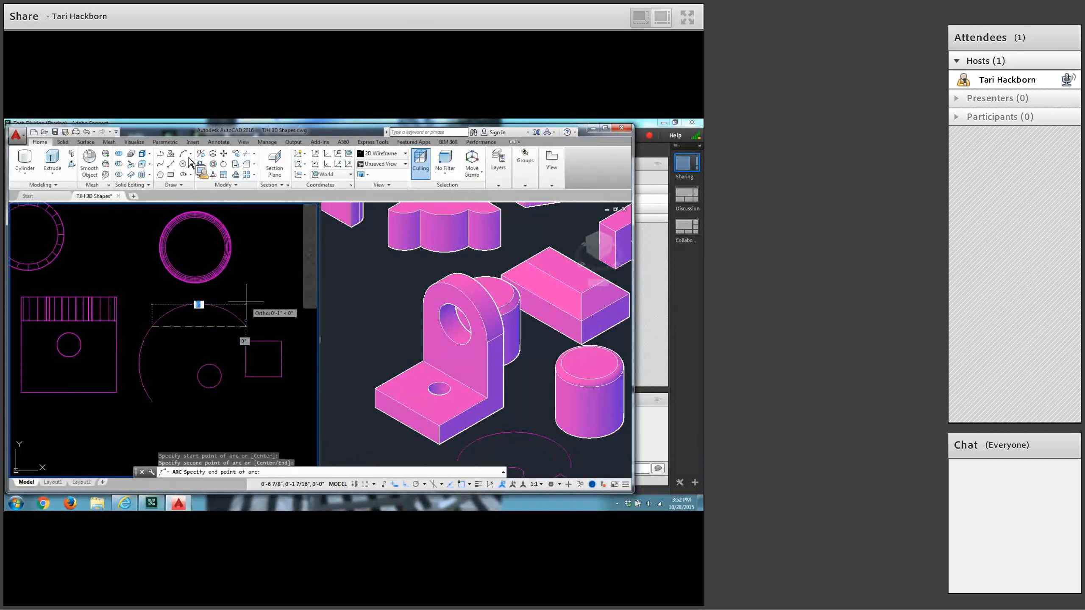
{"action": "key", "text": "Escape"}
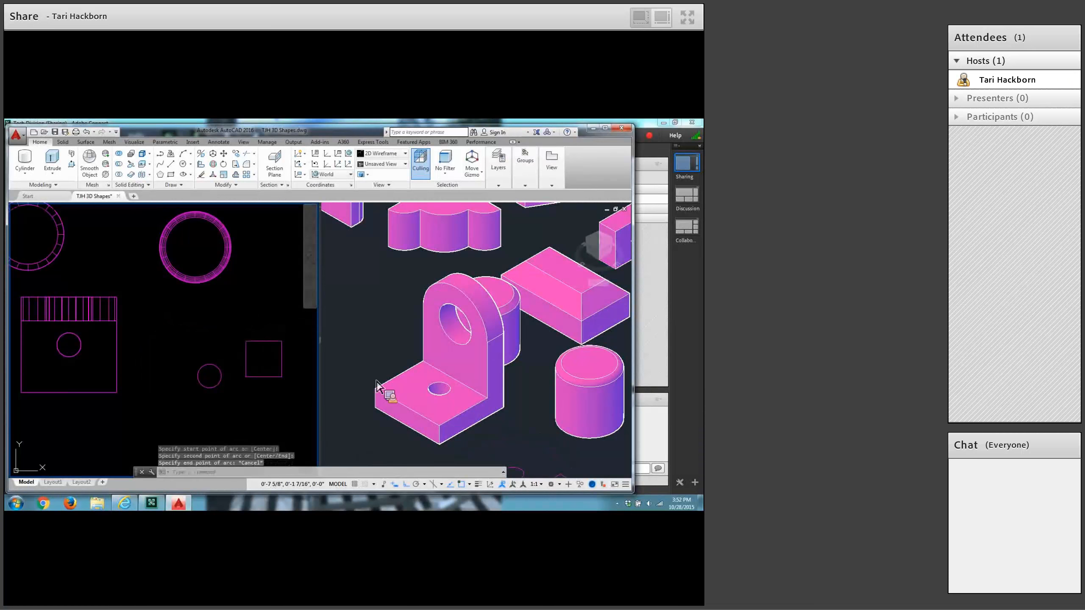
Turn off Ortho and draw a three-point arc curving over the small circle and the square.
{"action": "left_click", "coordinate": [406, 484]}
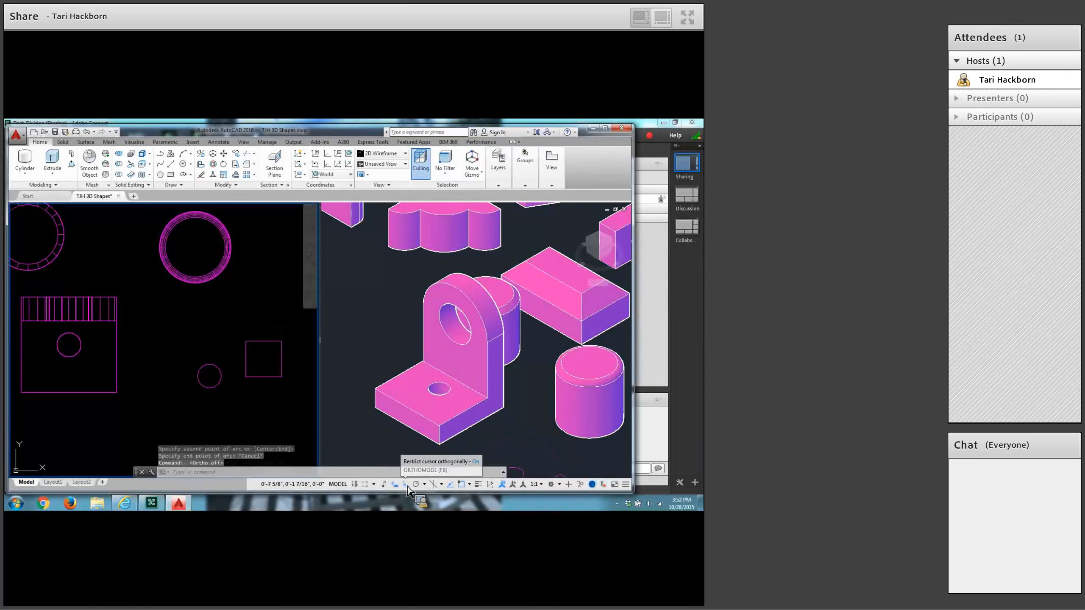
{"action": "left_click", "coordinate": [184, 161]}
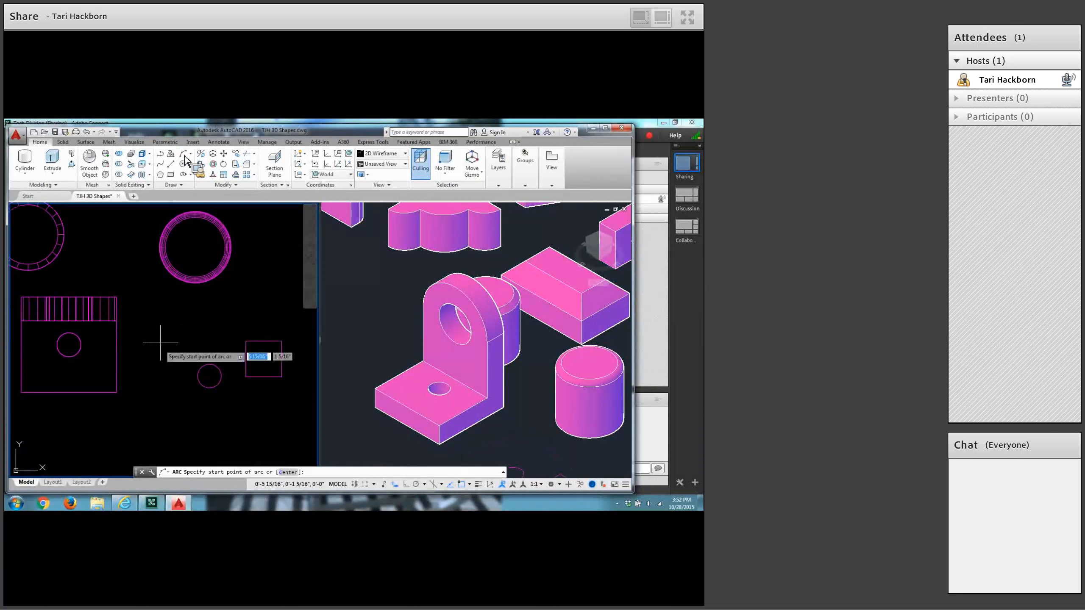
{"action": "left_click", "coordinate": [159, 384]}
{"action": "left_click", "coordinate": [183, 320]}
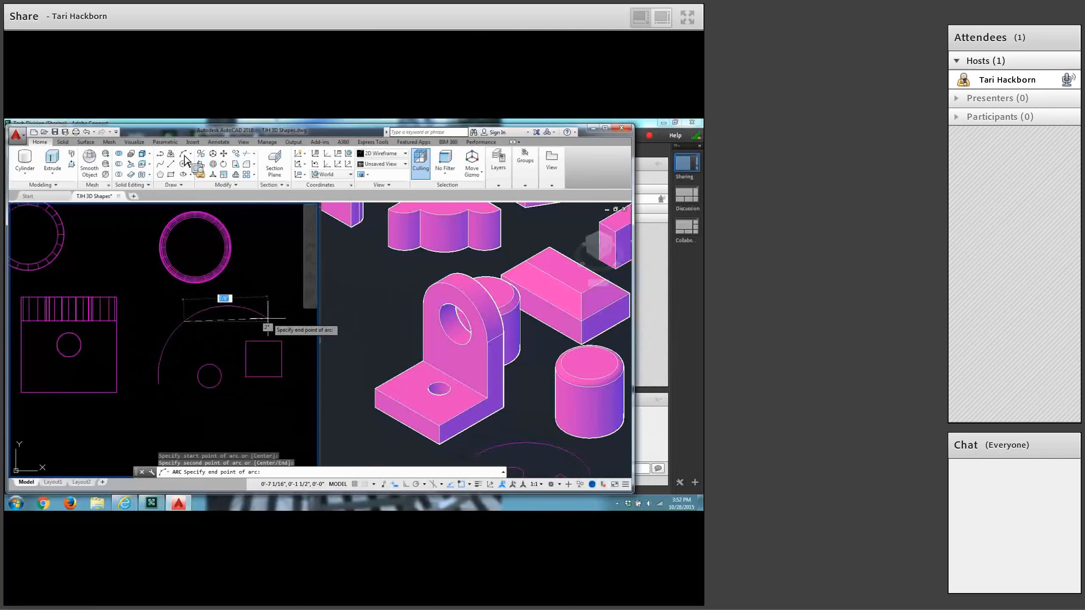
{"action": "left_click", "coordinate": [267, 316]}
{"action": "key", "text": "Escape"}
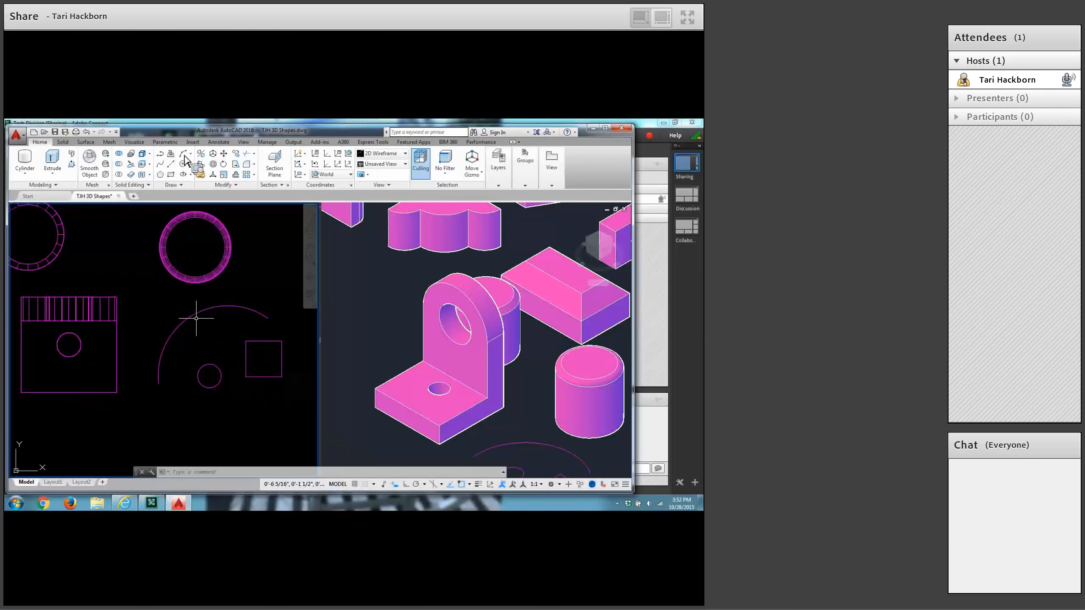
Draw a diagonal line across the square from its lower-left corner to its upper-right corner.
{"action": "mouse_move", "coordinate": [198, 312]}
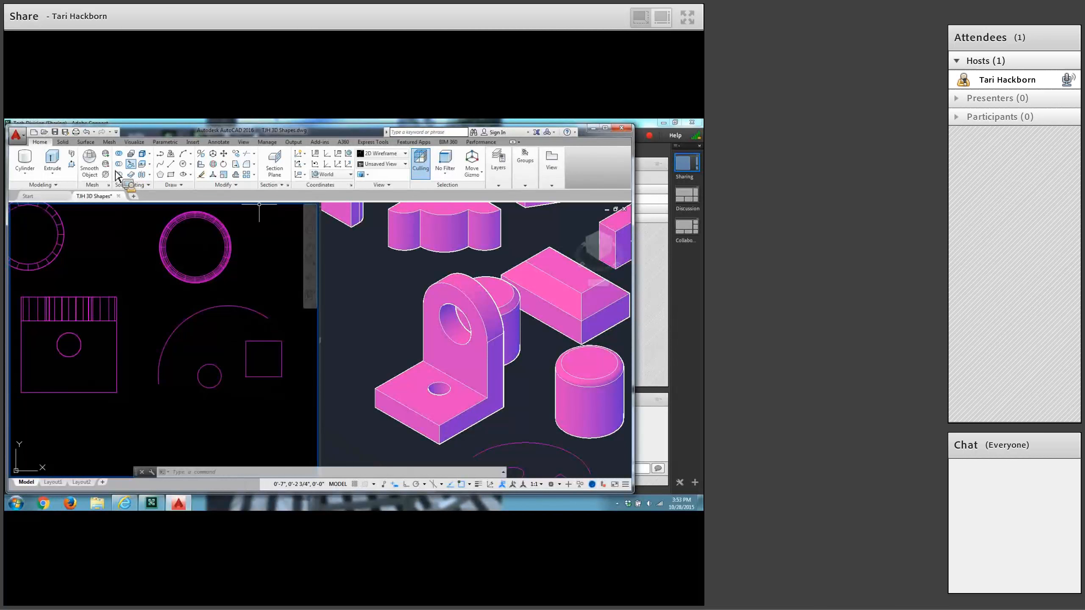
{"action": "left_click", "coordinate": [172, 166]}
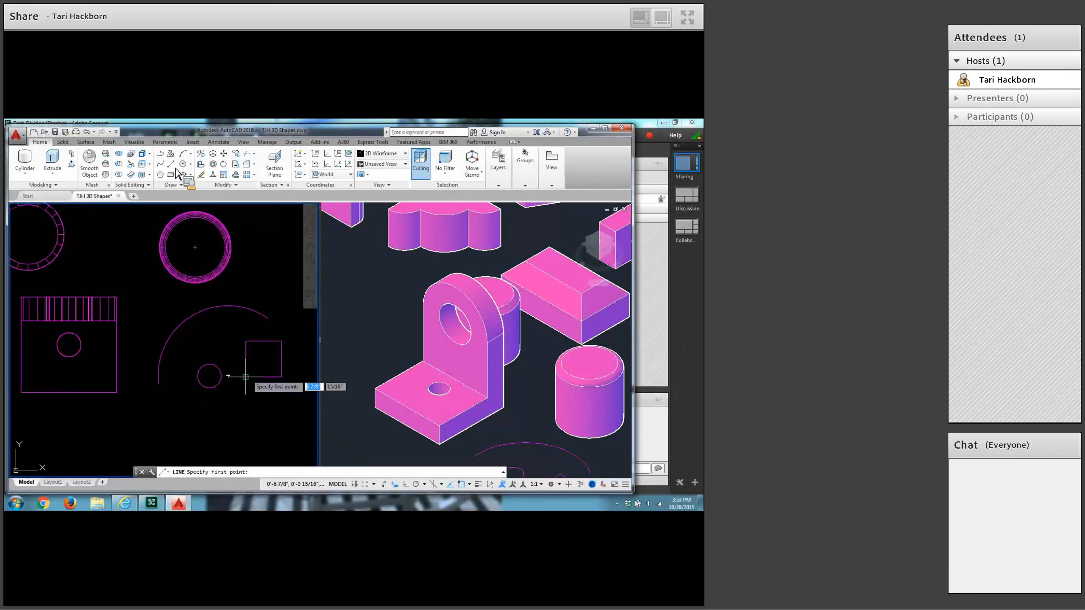
{"action": "left_click", "coordinate": [246, 377]}
{"action": "left_click", "coordinate": [273, 337]}
{"action": "key", "text": "Return"}
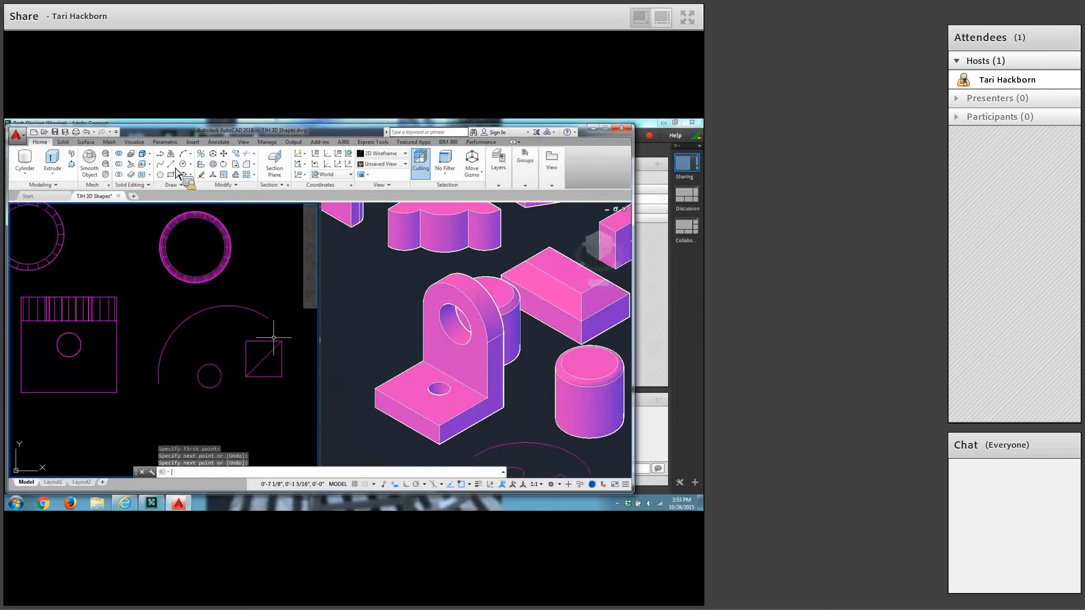
Move the small circle by its center to the midpoint of the square's diagonal, and erase the diagonal line.
{"action": "left_click", "coordinate": [224, 155]}
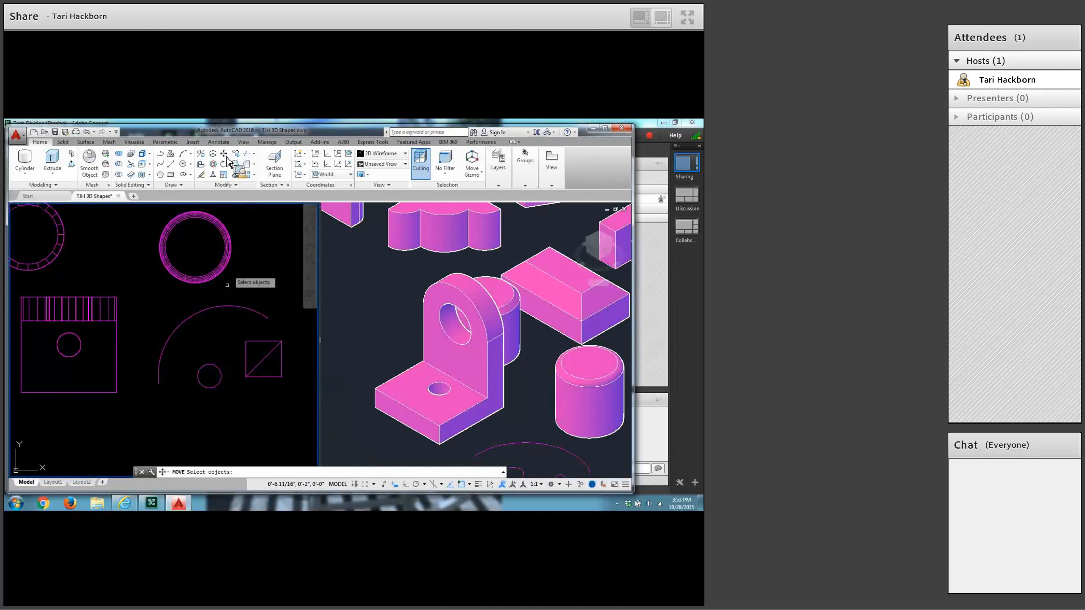
{"action": "left_click", "coordinate": [205, 364]}
{"action": "key", "text": "Return"}
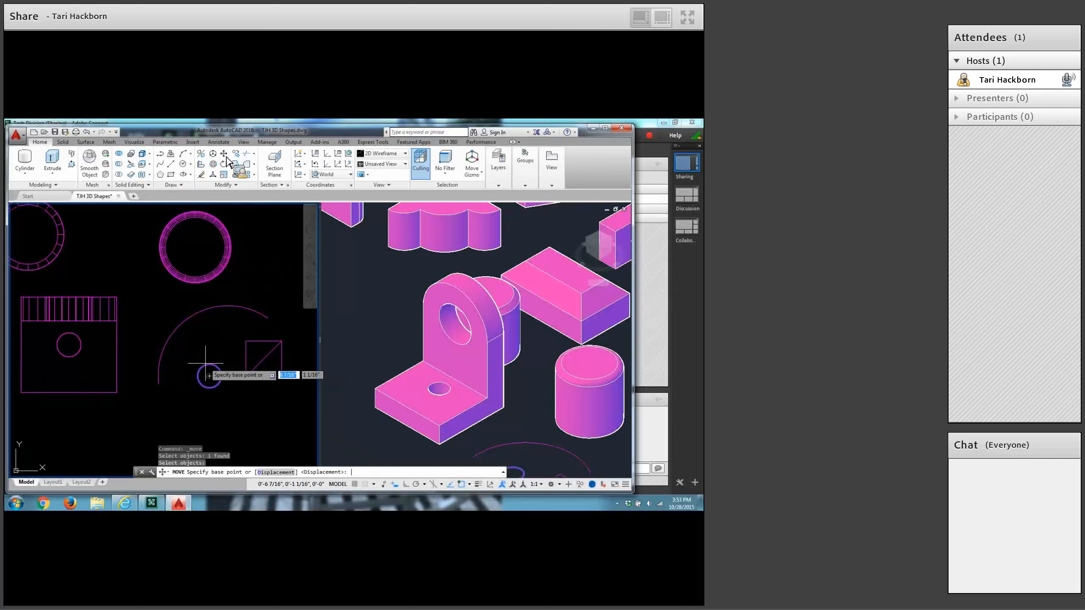
{"action": "left_click", "coordinate": [209, 375]}
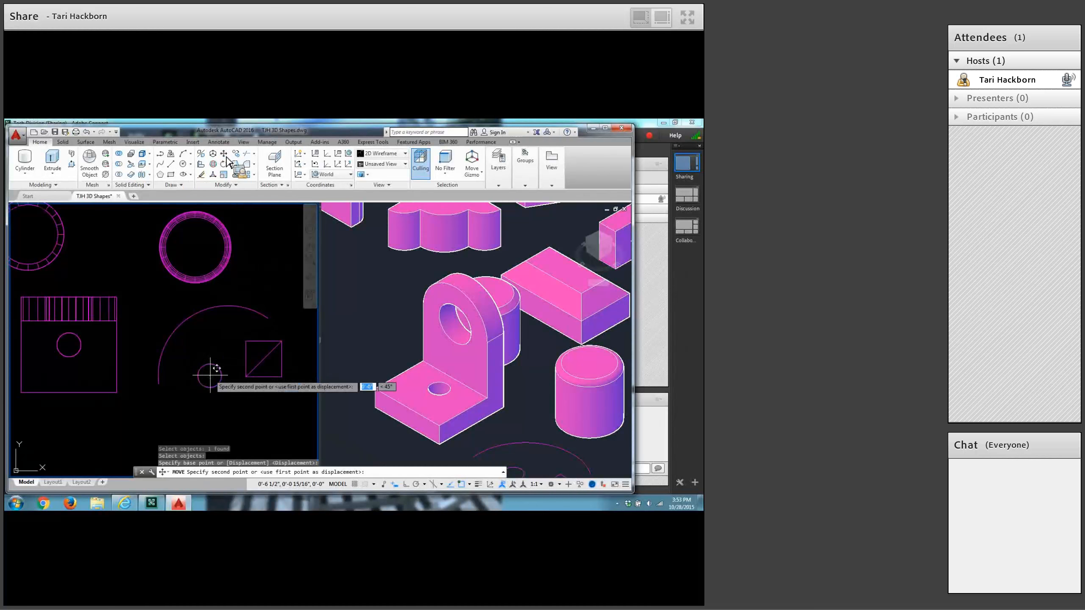
{"action": "right_click", "coordinate": [262, 418], "text": "shift"}
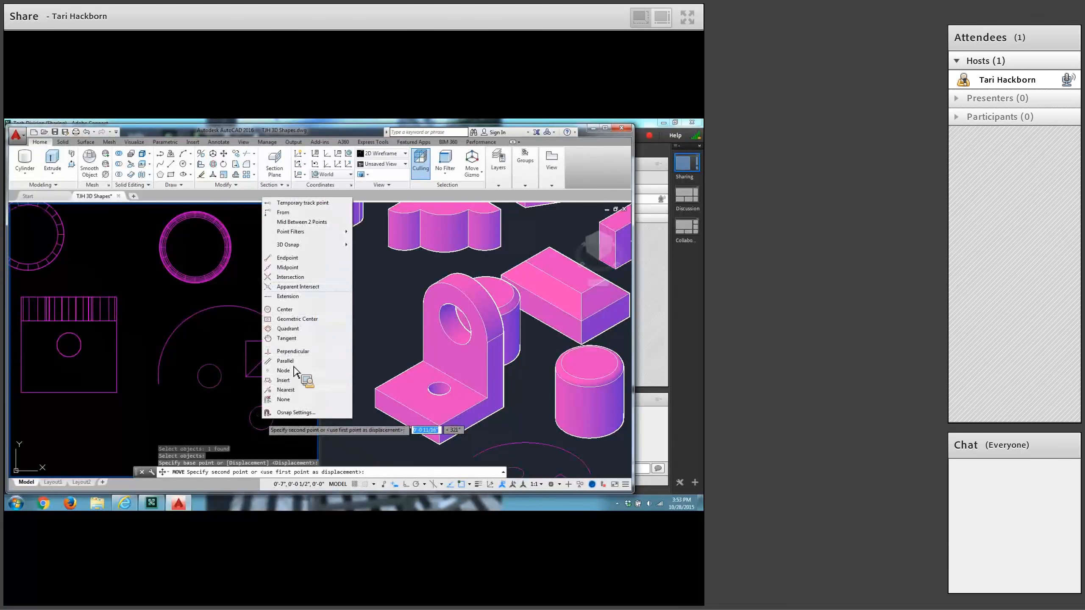
{"action": "left_click", "coordinate": [296, 275]}
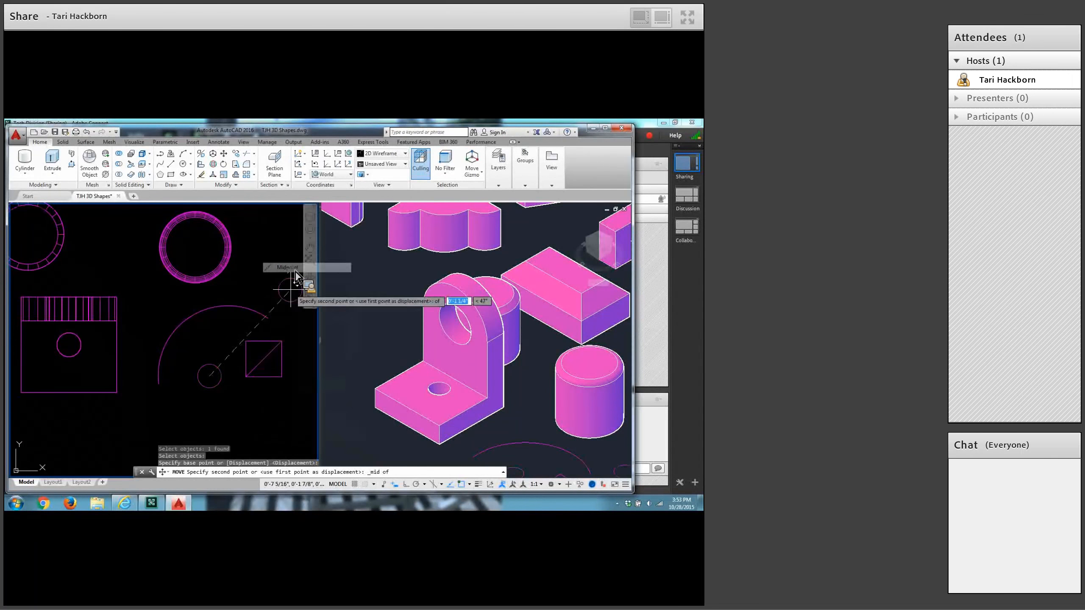
{"action": "left_click", "coordinate": [270, 352]}
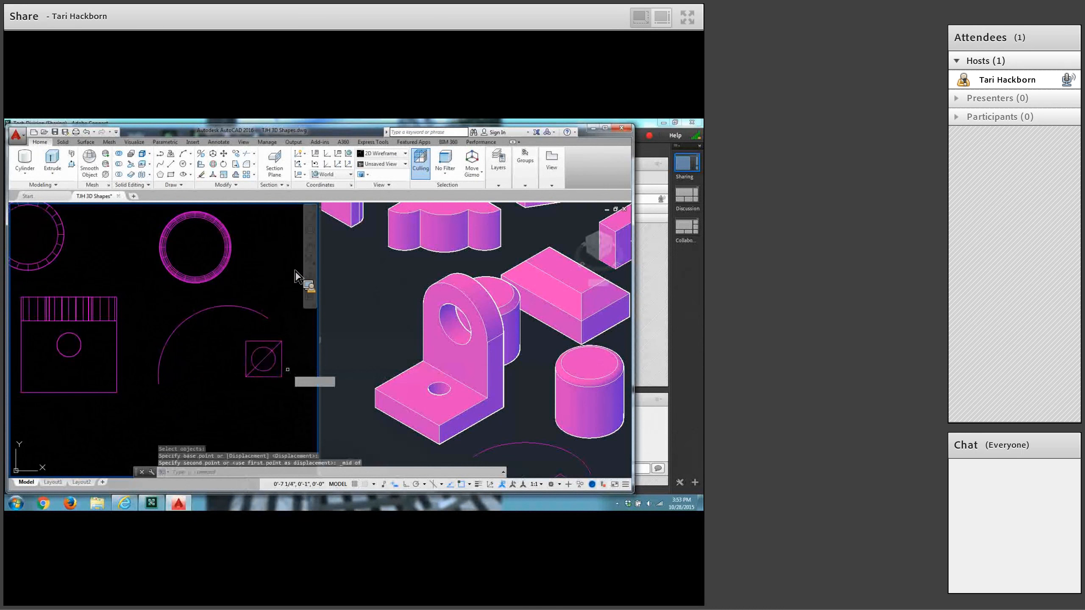
{"action": "left_click", "coordinate": [202, 175]}
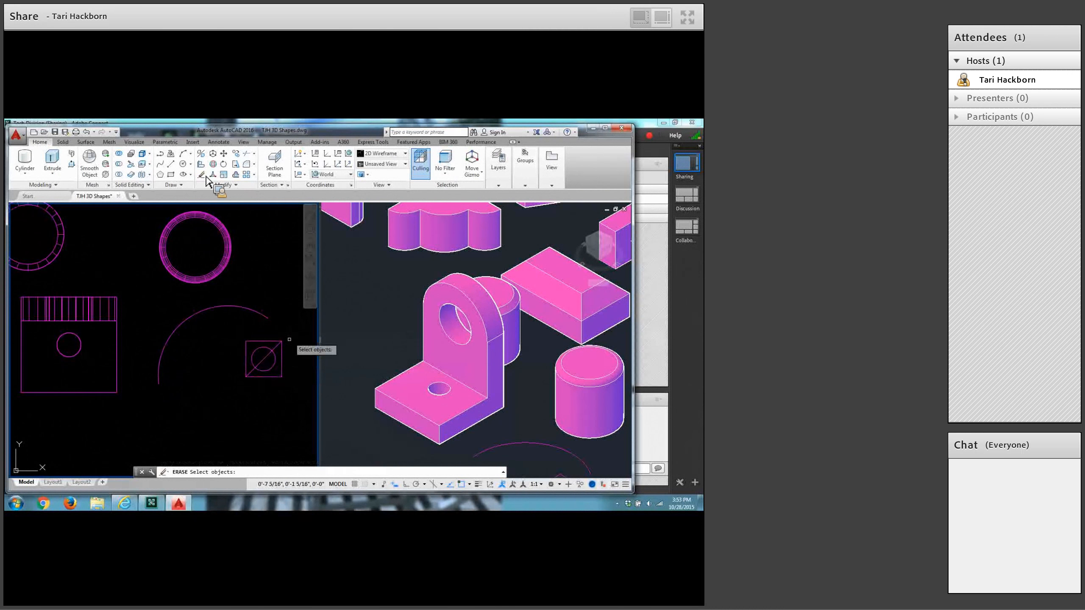
{"action": "left_click", "coordinate": [267, 359]}
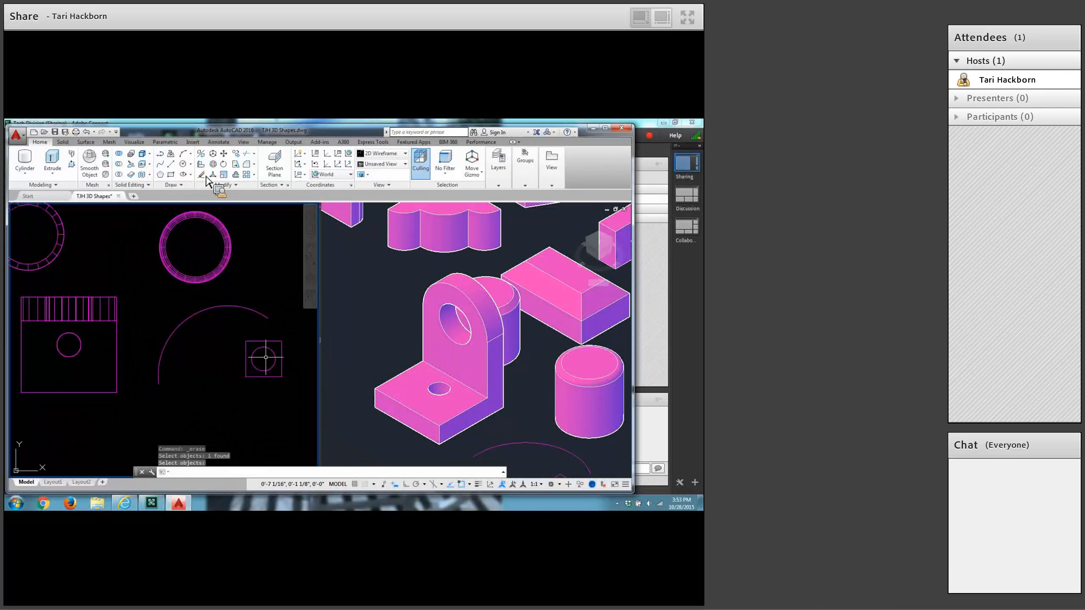
Sweep the square and the circle inside it together along the three-point arc as solids.
{"action": "left_click", "coordinate": [53, 172]}
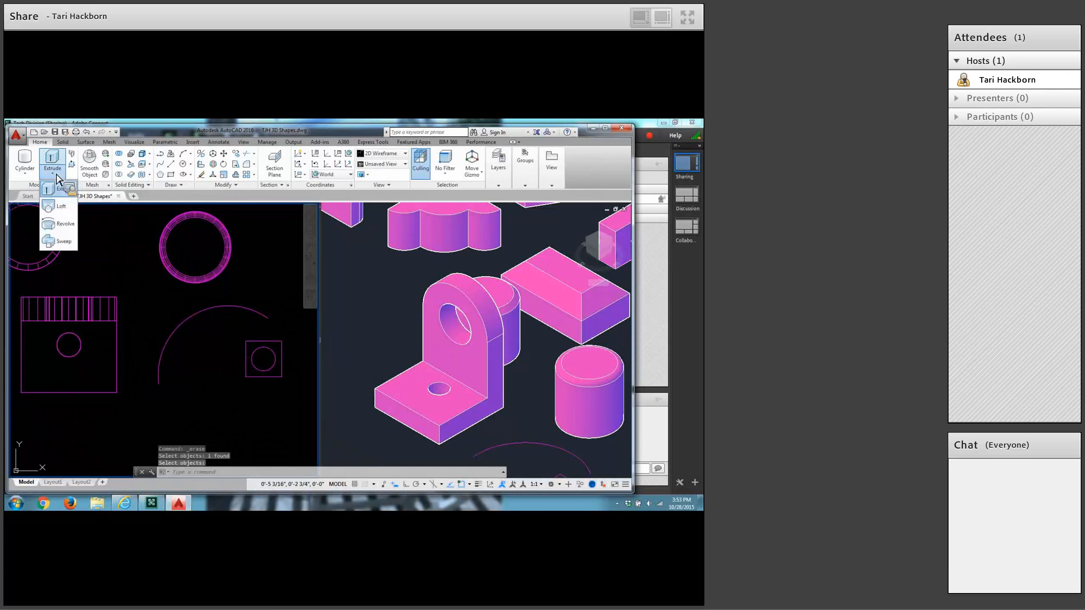
{"action": "left_click", "coordinate": [61, 241]}
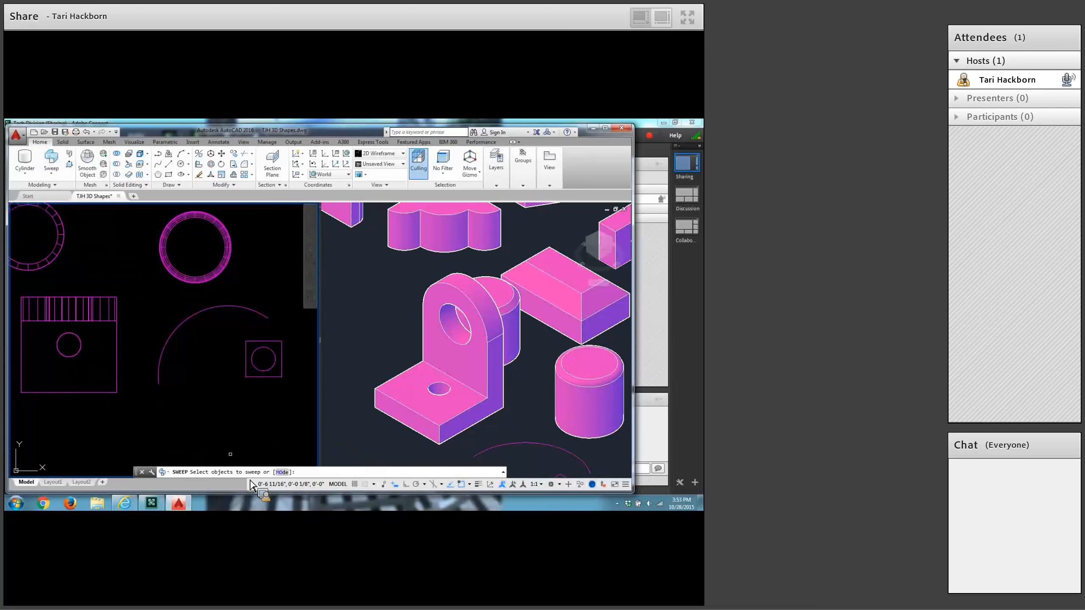
{"action": "left_click", "coordinate": [288, 333]}
{"action": "left_click", "coordinate": [241, 379]}
{"action": "key", "text": "Return"}
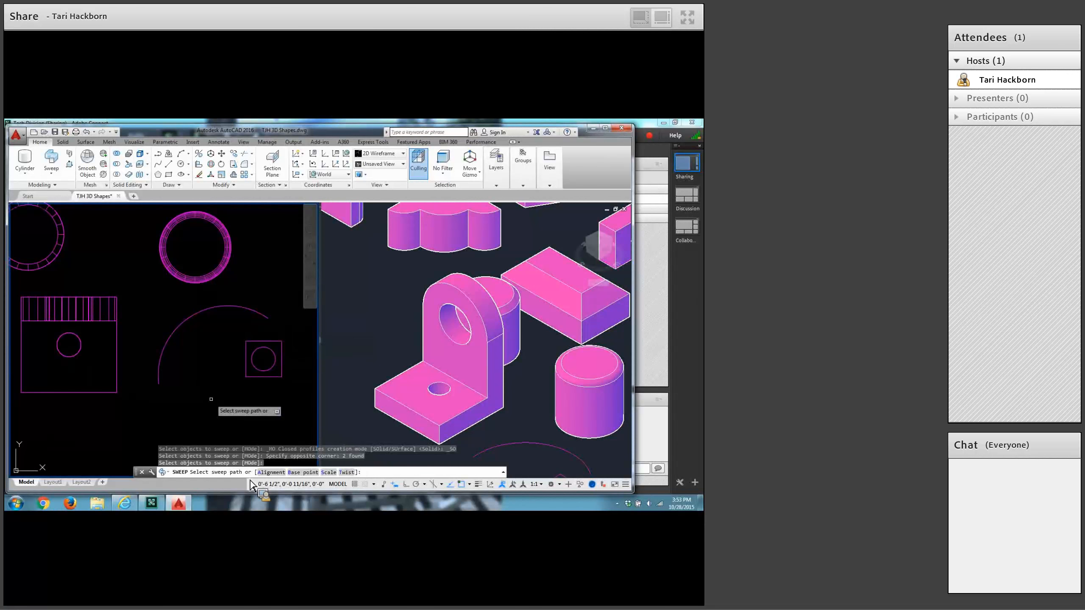
{"action": "left_click", "coordinate": [158, 364]}
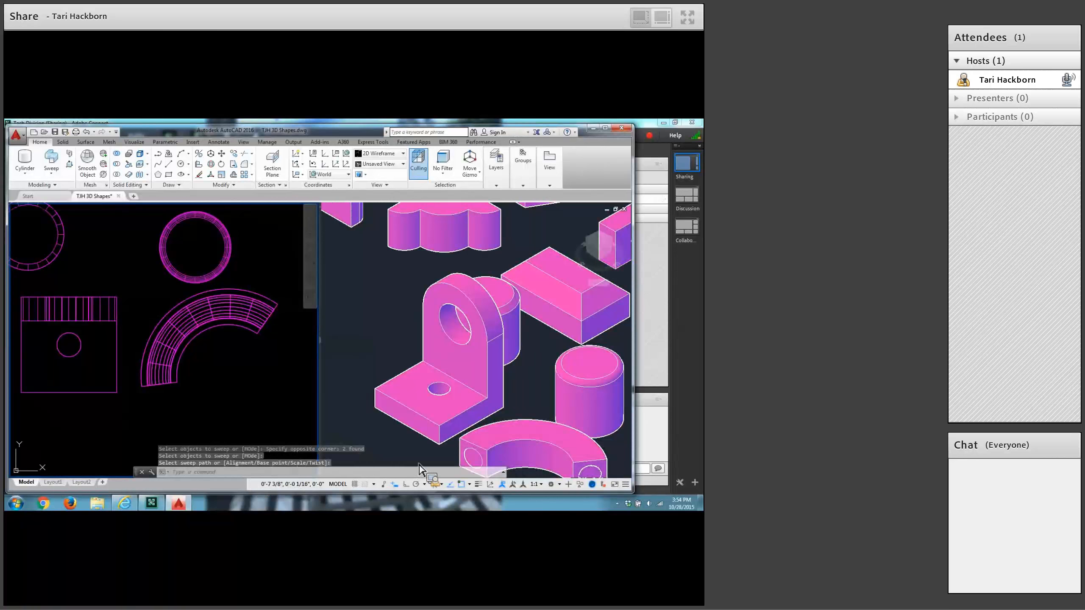
Subtract the swept circular solid from the swept square solid to hollow out the curved bar.
{"action": "middle_click_drag", "start_coordinate": [586, 452], "coordinate": [578, 435]}
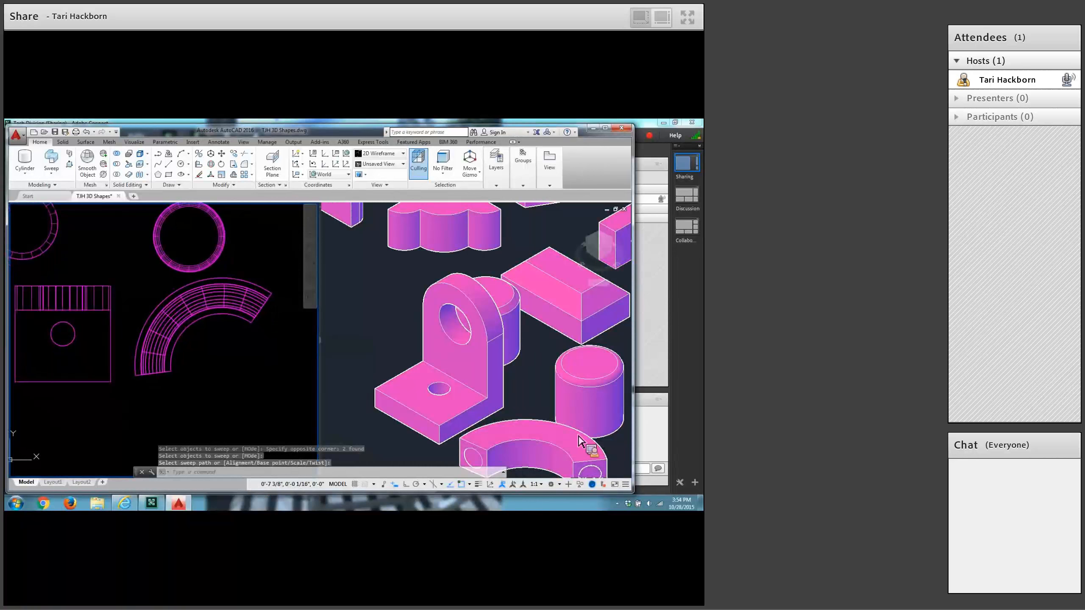
{"action": "left_click", "coordinate": [450, 459]}
{"action": "middle_click_drag", "start_coordinate": [514, 416], "coordinate": [479, 311]}
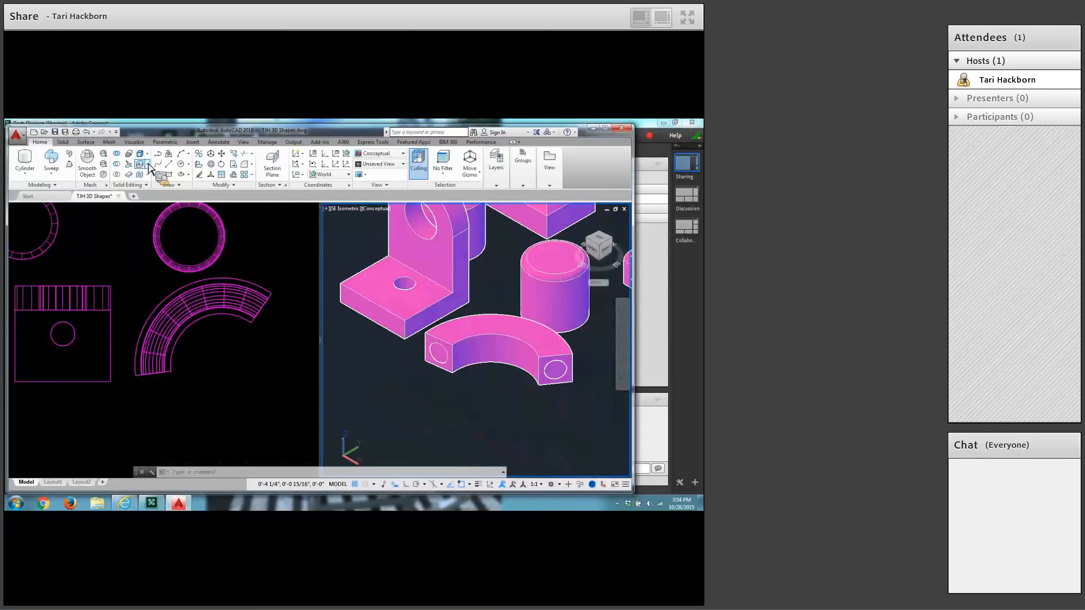
{"action": "left_click", "coordinate": [117, 165]}
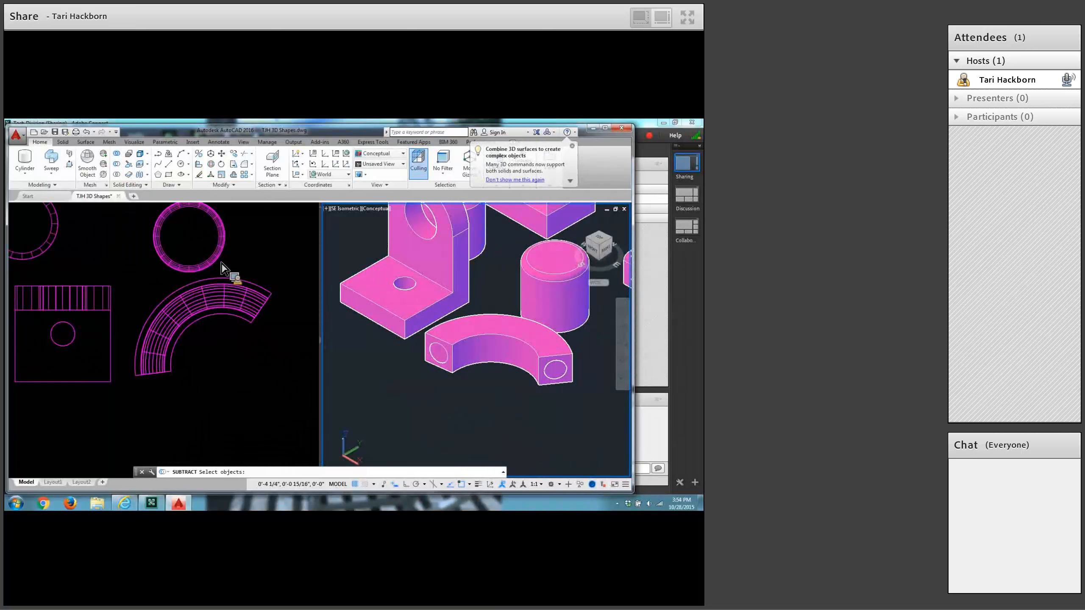
{"action": "left_click", "coordinate": [425, 345]}
{"action": "key", "text": "Return"}
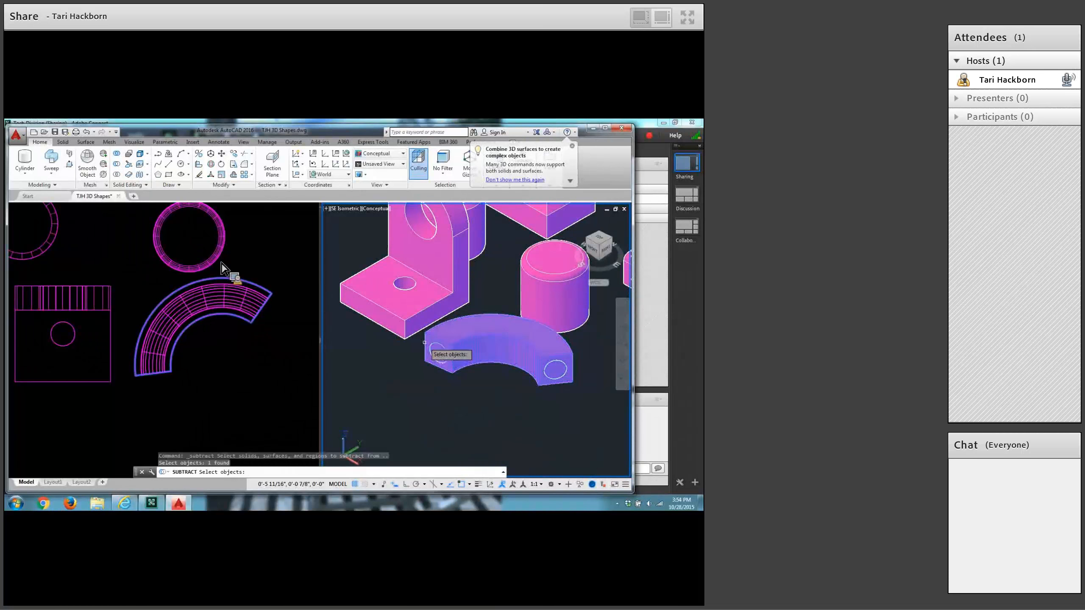
{"action": "scroll", "coordinate": [446, 371], "scroll_direction": "up", "scroll_amount": 5}
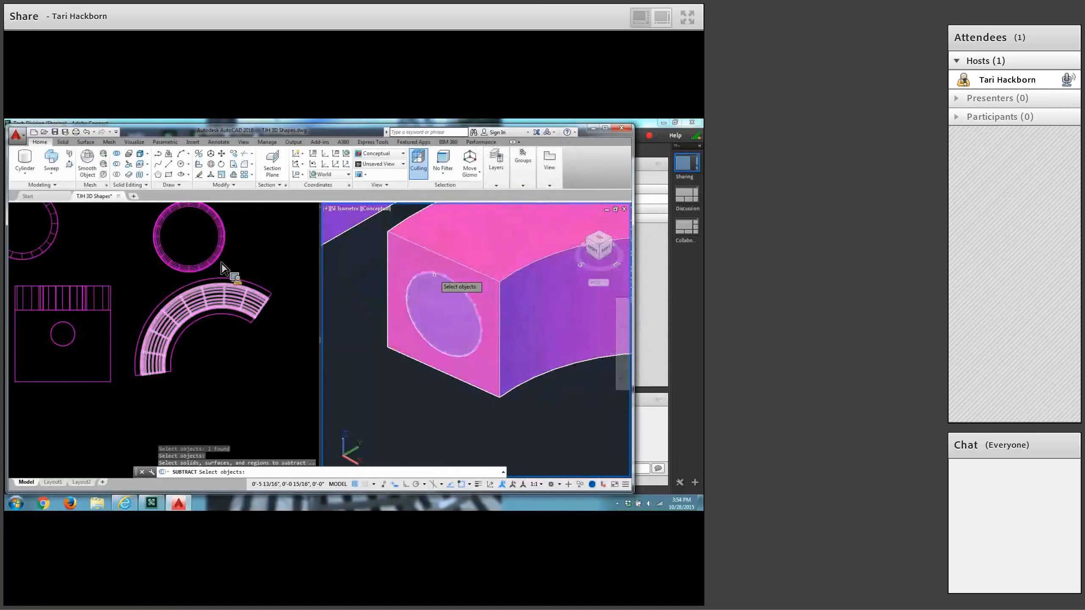
{"action": "left_click", "coordinate": [435, 274]}
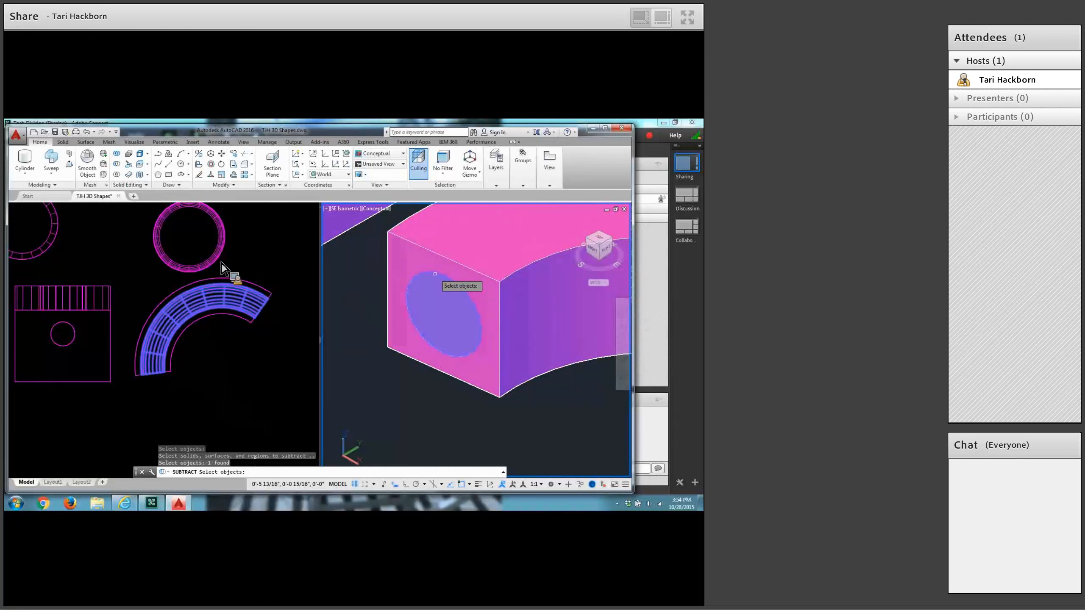
{"action": "key", "text": "Return"}
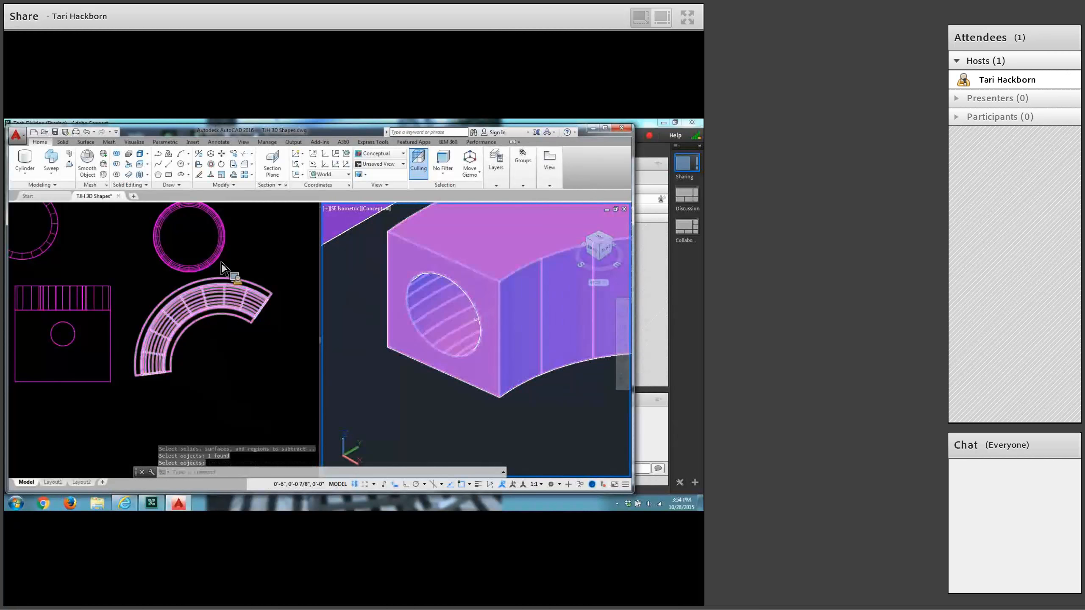
{"action": "scroll", "coordinate": [524, 370], "scroll_direction": "down", "scroll_amount": 4}
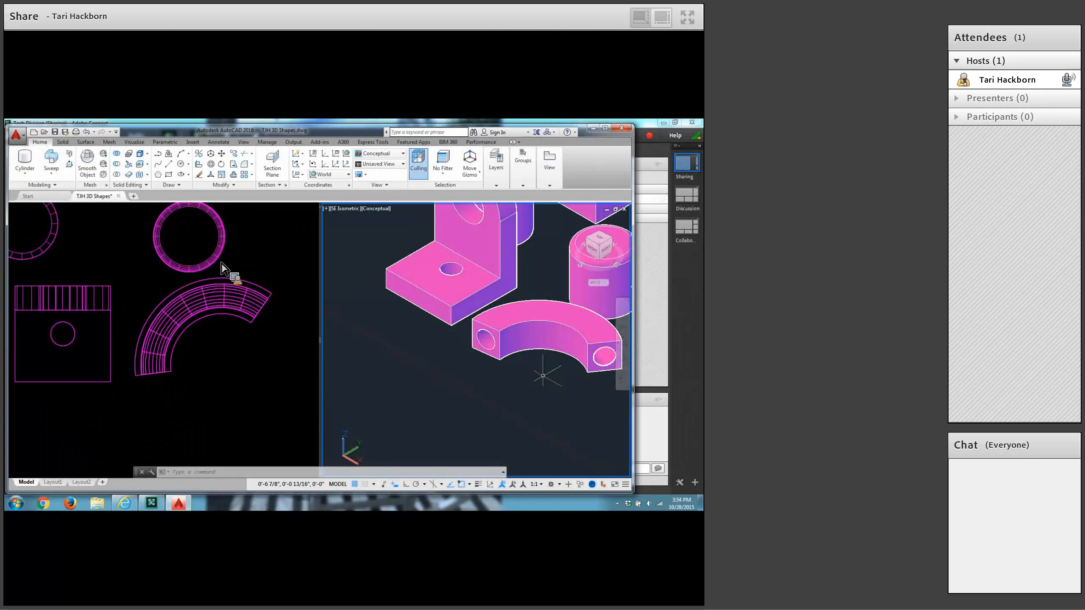
Start a helix centered in the empty area below the curved bar in the plan view, with base and top radii of 0.5 inch.
{"action": "left_click", "coordinate": [197, 416]}
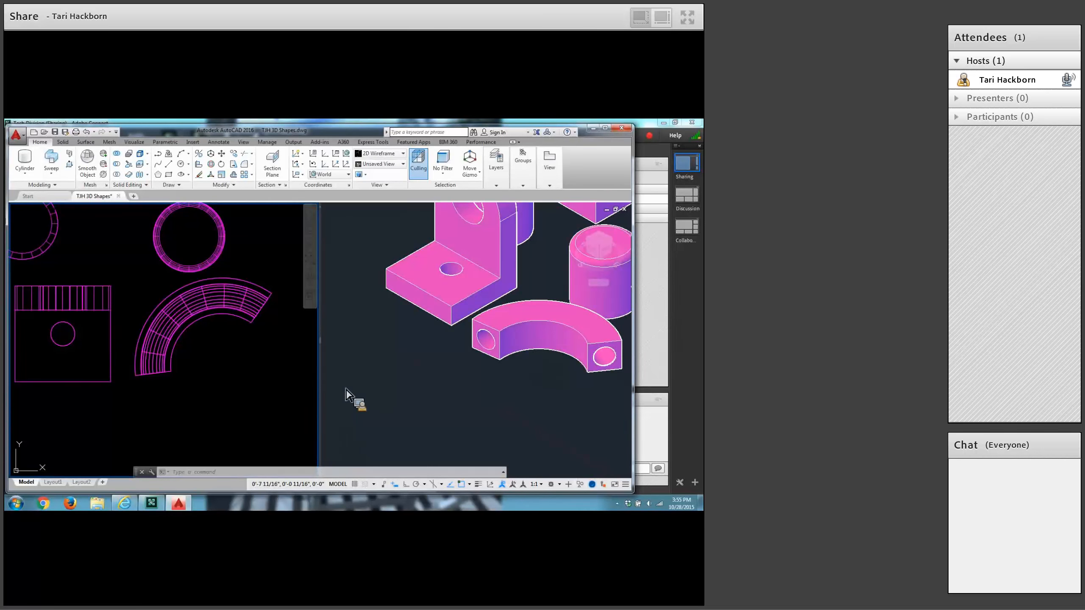
{"action": "scroll", "coordinate": [499, 390], "scroll_direction": "down", "scroll_amount": 2}
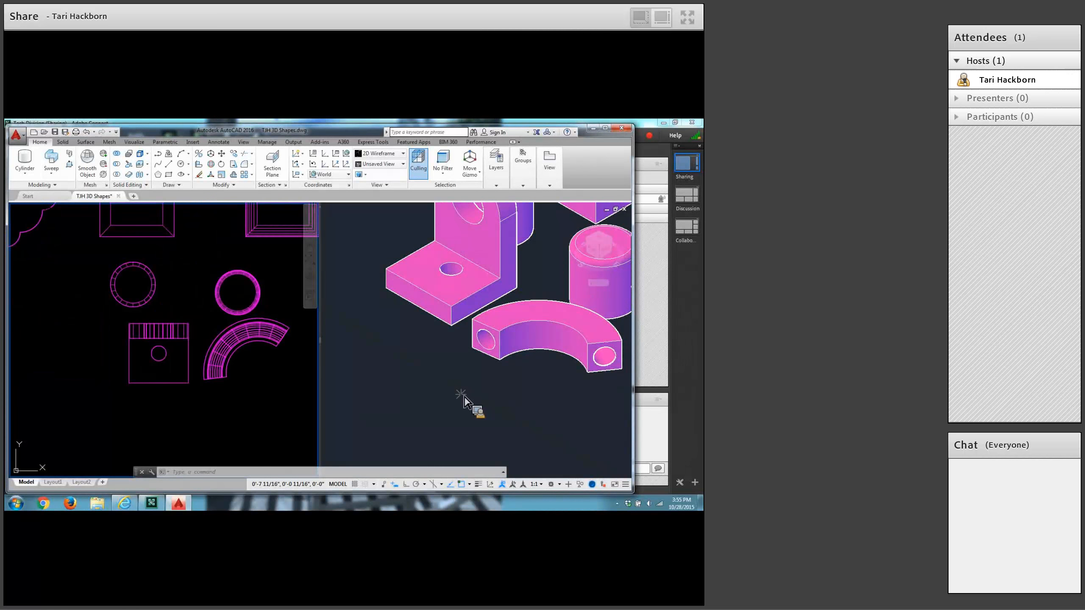
{"action": "left_click", "coordinate": [465, 400]}
{"action": "scroll", "coordinate": [445, 381], "scroll_direction": "down", "scroll_amount": 4}
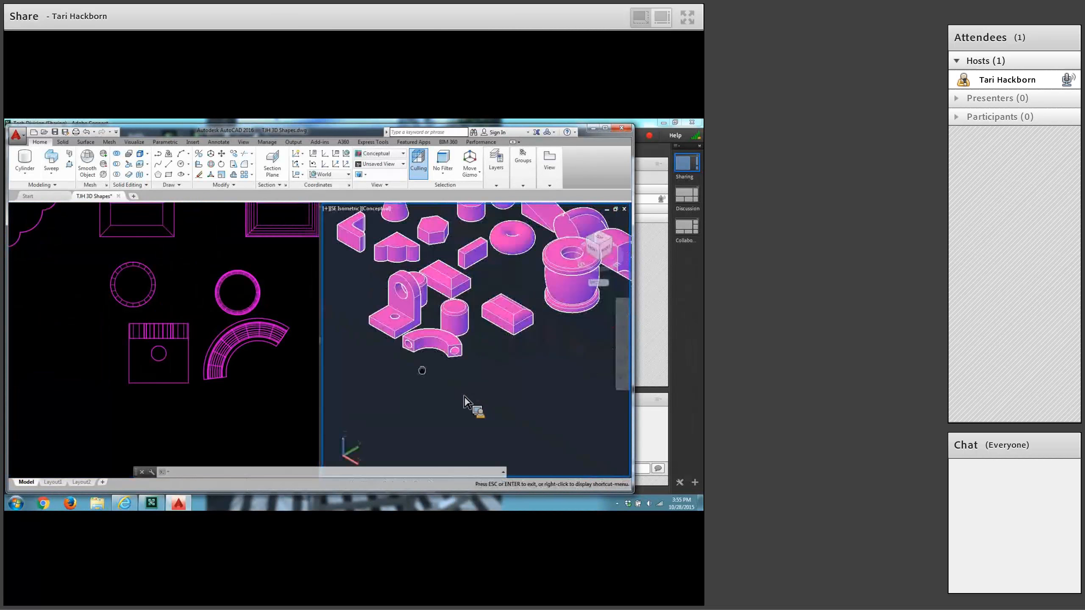
{"action": "left_click", "coordinate": [219, 399]}
{"action": "middle_click_drag", "start_coordinate": [240, 401], "coordinate": [154, 412]}
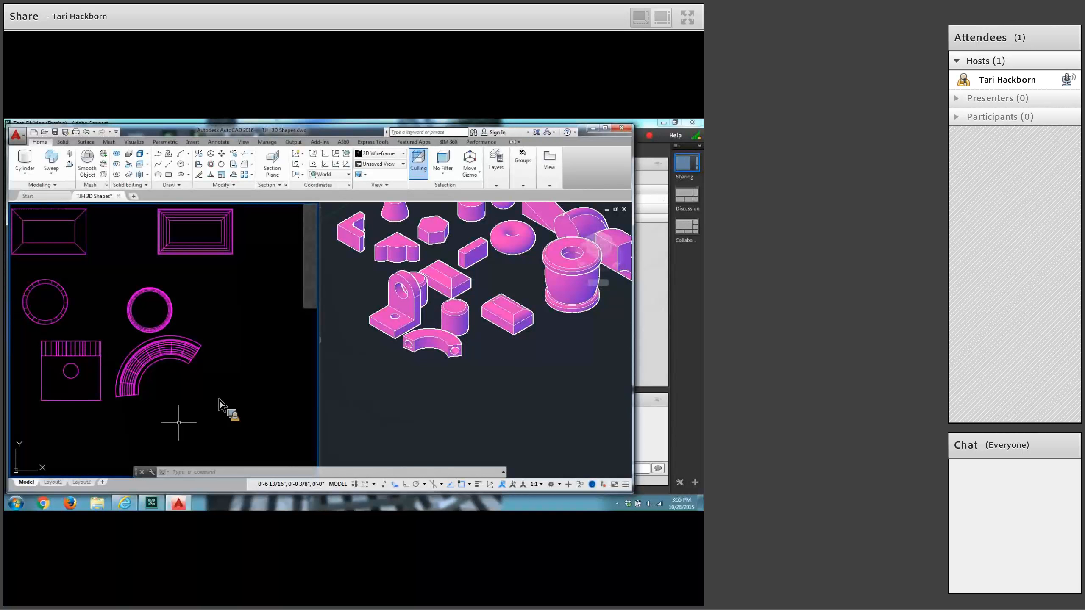
{"action": "left_click", "coordinate": [186, 187]}
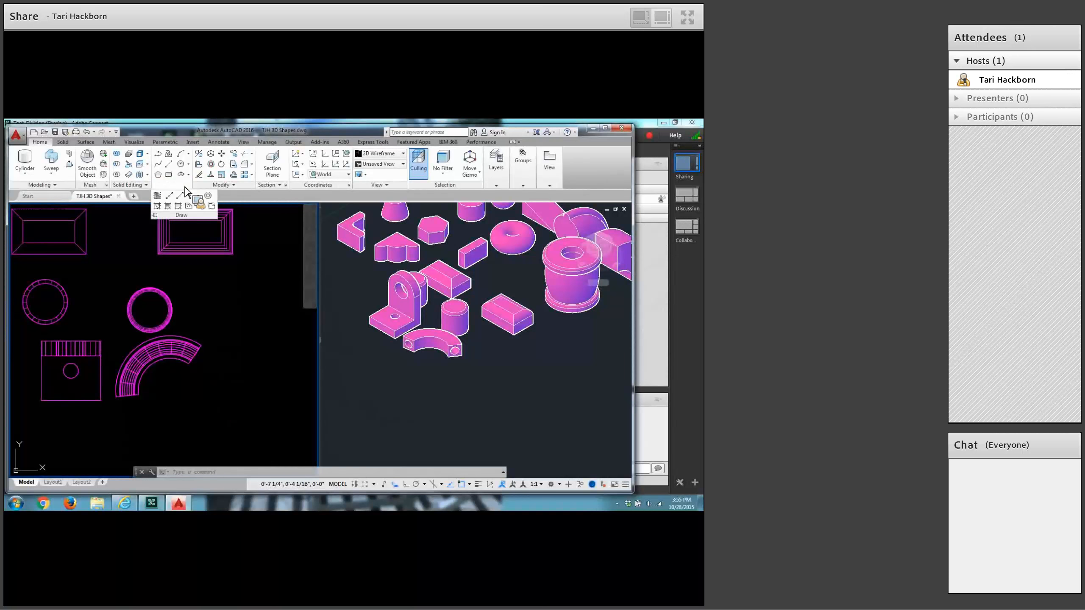
{"action": "left_click", "coordinate": [157, 195]}
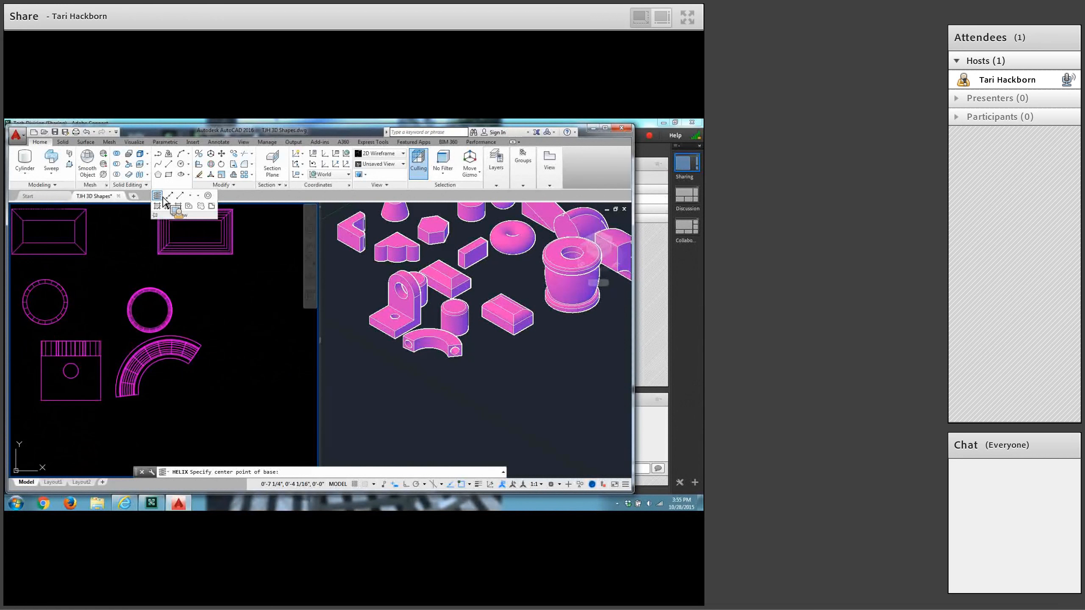
{"action": "left_click", "coordinate": [197, 414]}
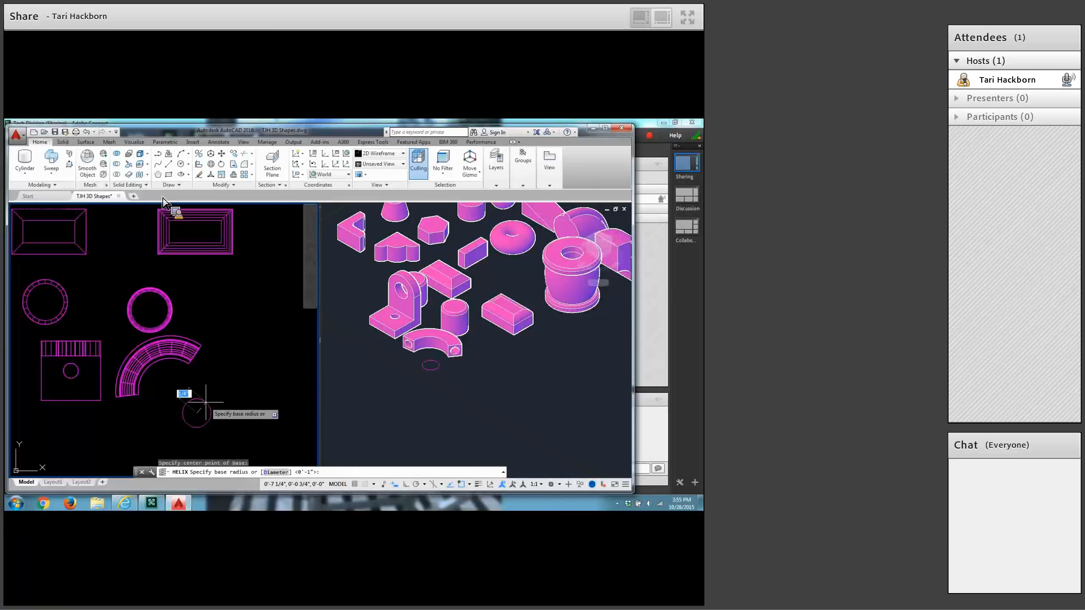
{"action": "type", "text": ".5"}
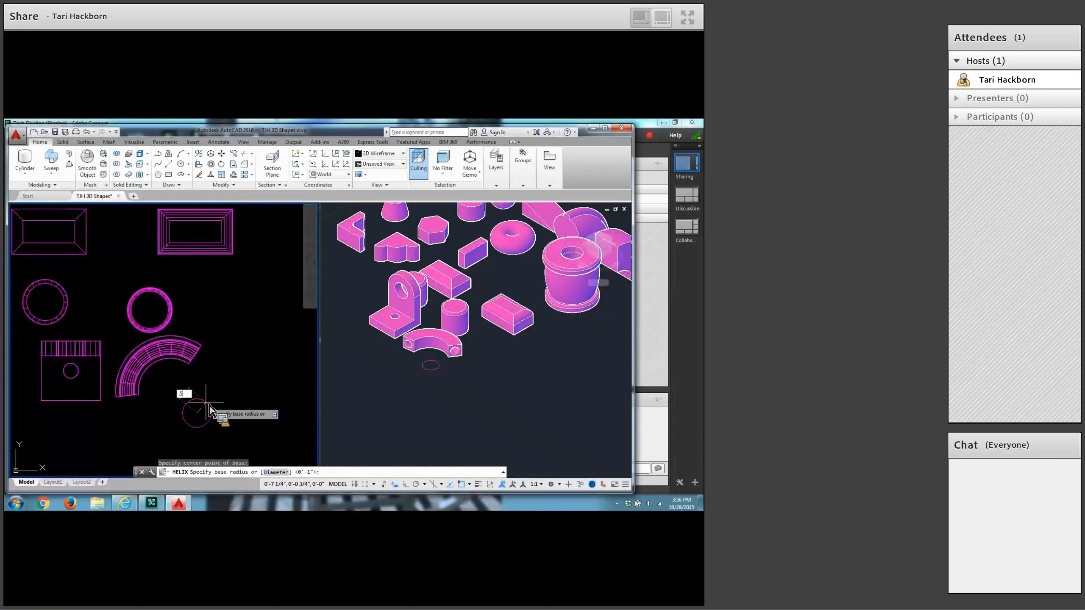
{"action": "key", "text": "Return"}
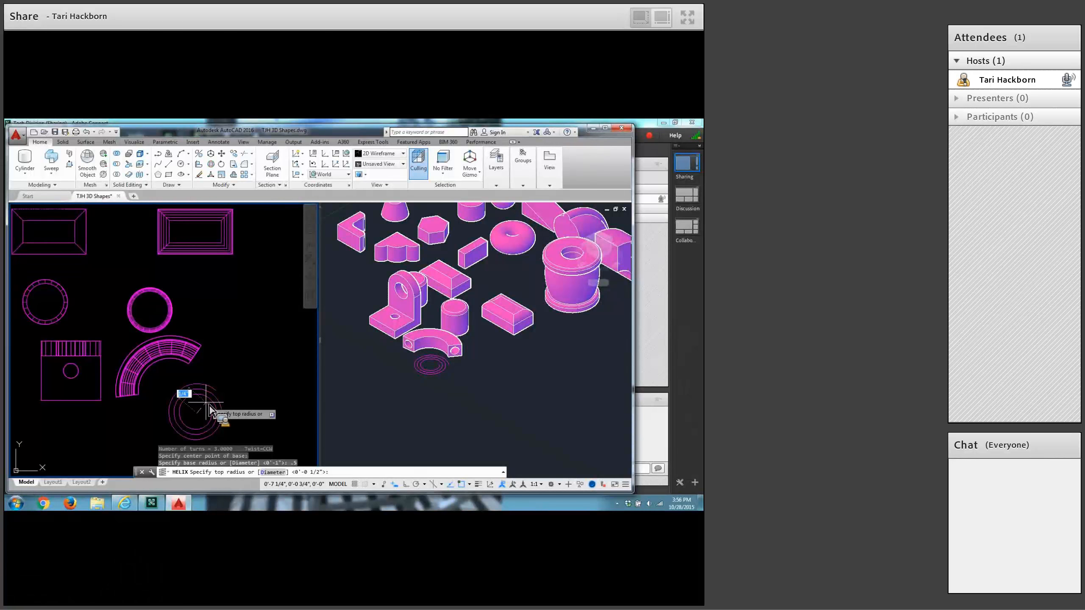
{"action": "key", "text": "Return"}
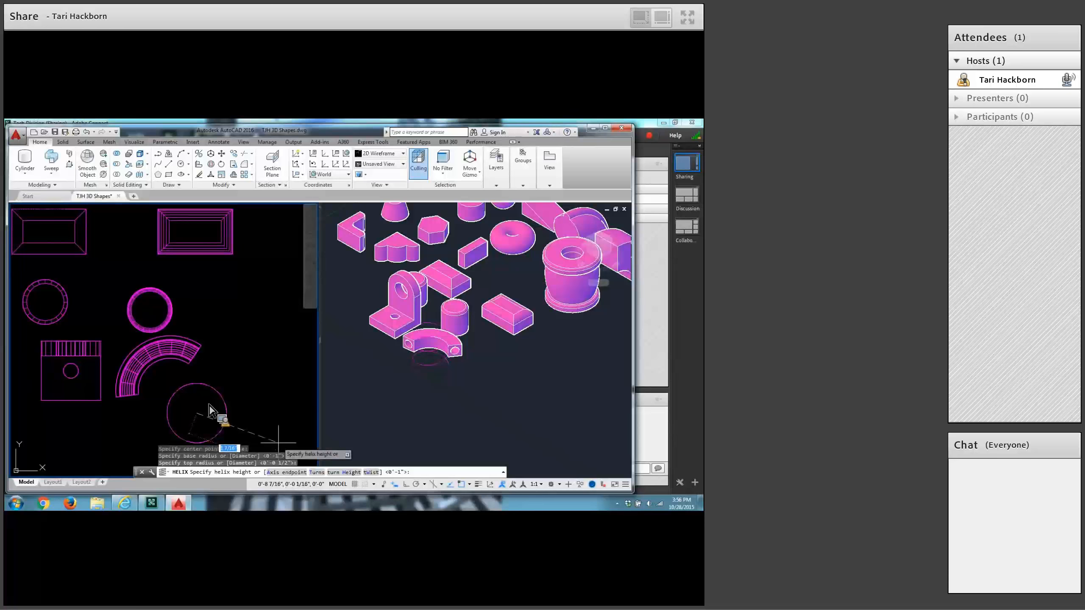
Give the helix 6 turns and a height of 1.25 inches.
{"action": "type", "text": "T"}
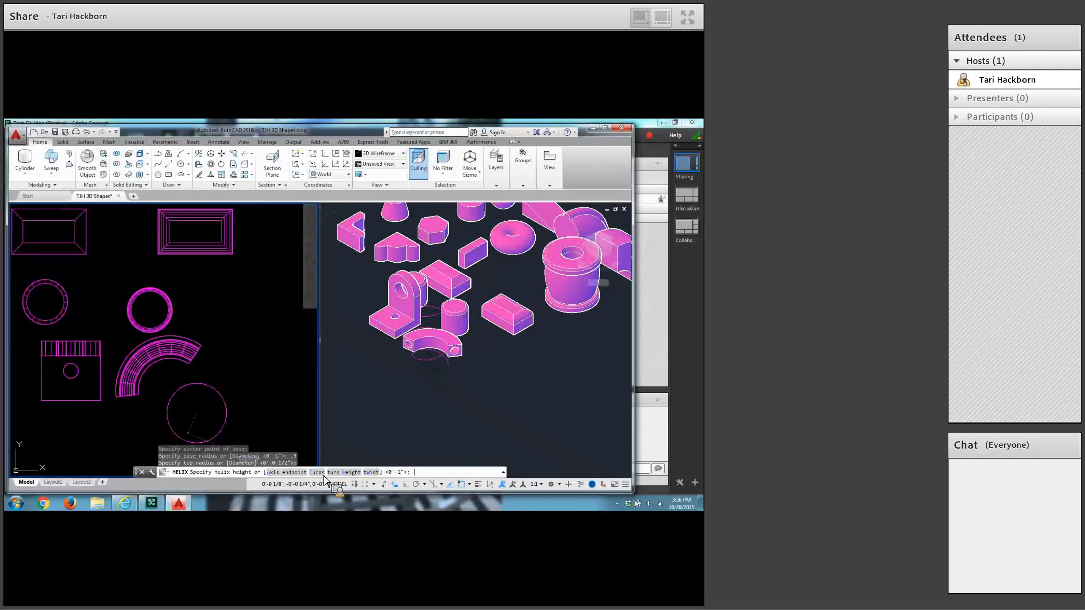
{"action": "key", "text": "Return"}
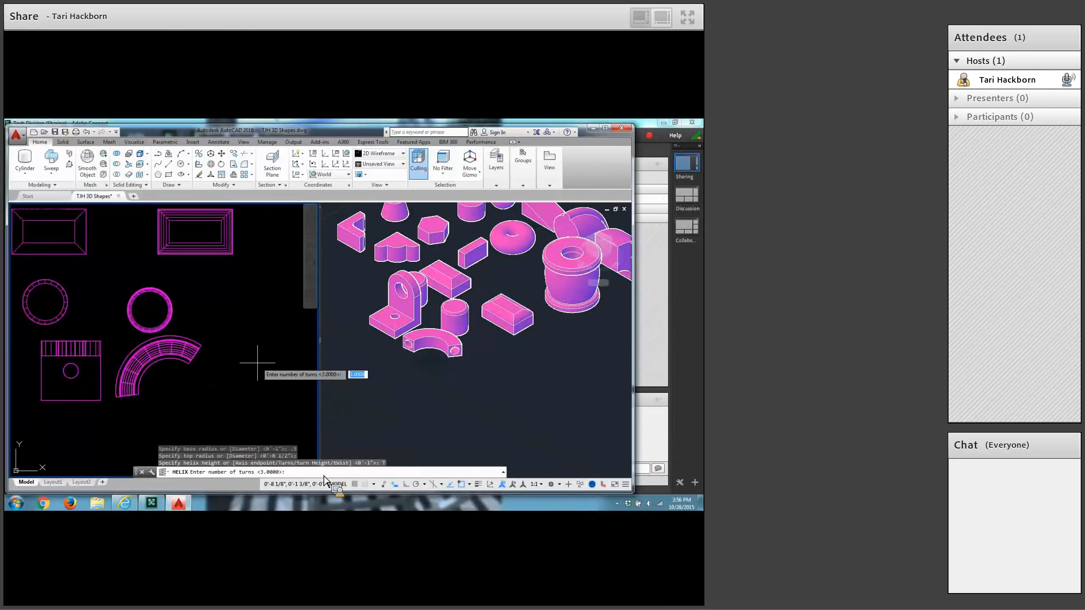
{"action": "type", "text": "6"}
{"action": "key", "text": "Return"}
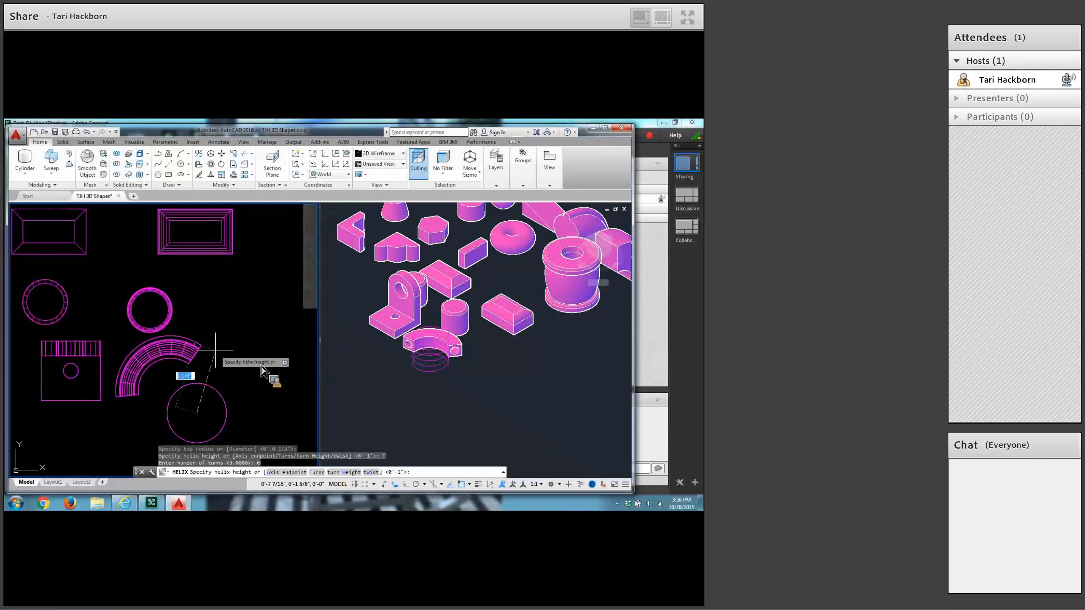
{"action": "type", "text": "1"}
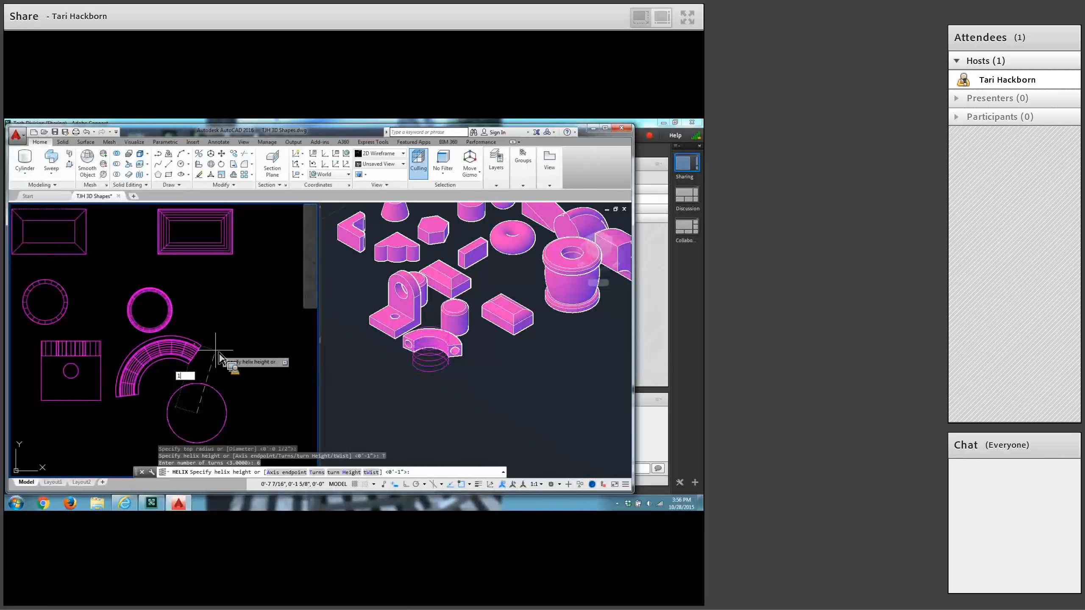
{"action": "type", "text": ".25"}
{"action": "key", "text": "Return"}
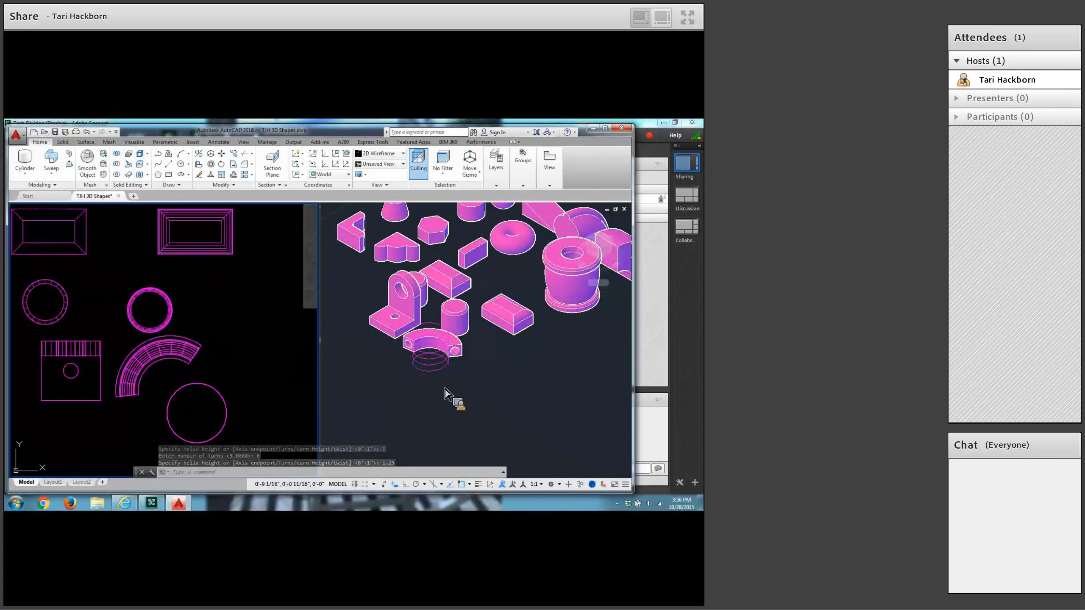
Move the helix a short distance straight away from the curved bar with Ortho on, so that it stands clear of the bar.
{"action": "middle_click_drag", "start_coordinate": [443, 382], "coordinate": [429, 397]}
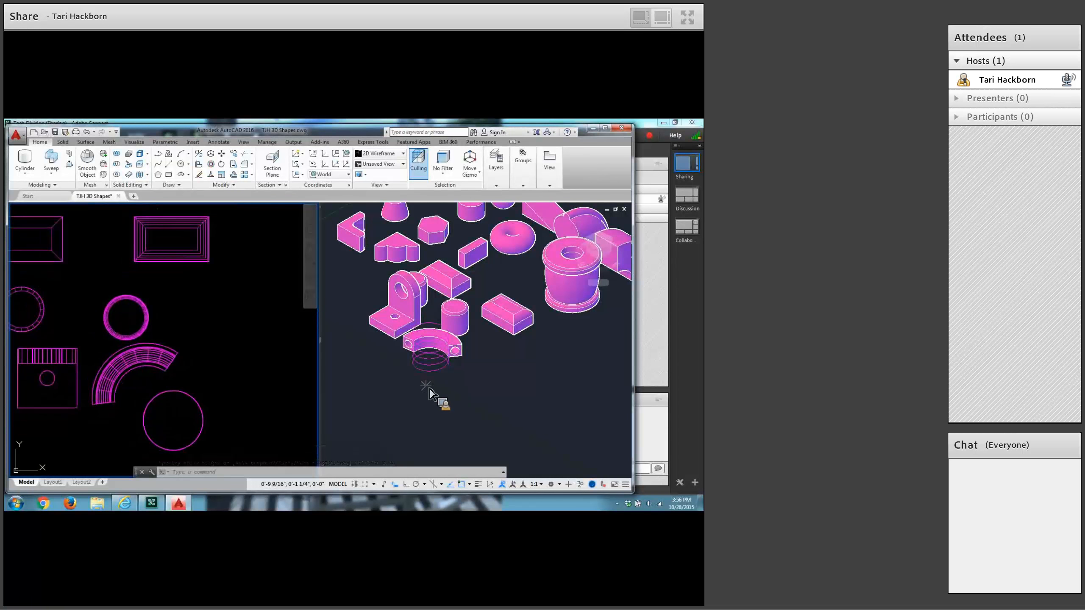
{"action": "left_click", "coordinate": [429, 404]}
{"action": "scroll", "coordinate": [455, 426], "scroll_direction": "up", "scroll_amount": 2}
{"action": "scroll", "coordinate": [451, 368], "scroll_direction": "up", "scroll_amount": 1}
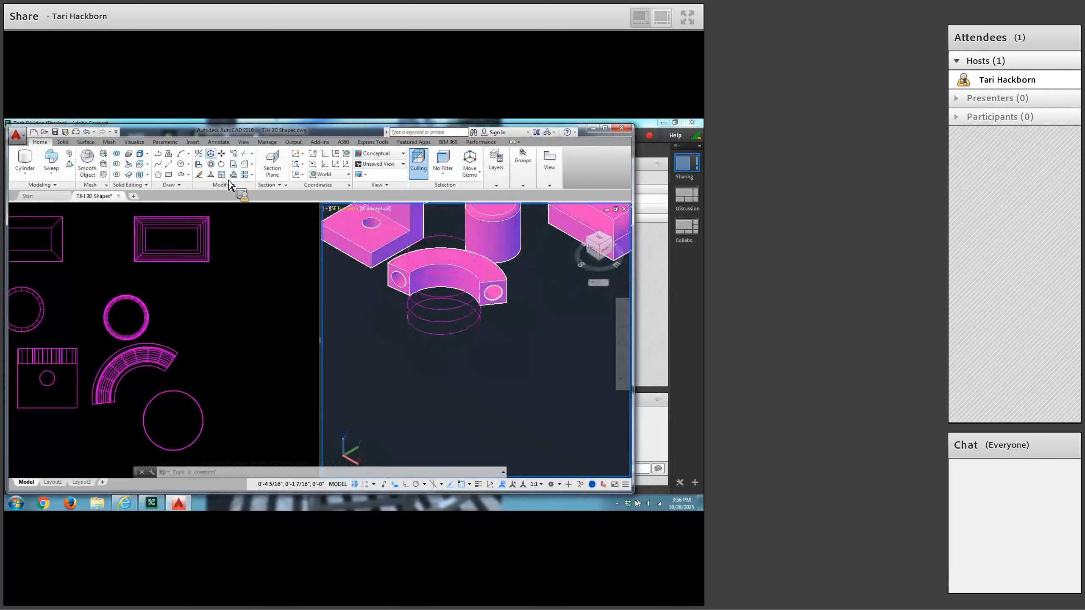
{"action": "left_click", "coordinate": [222, 154]}
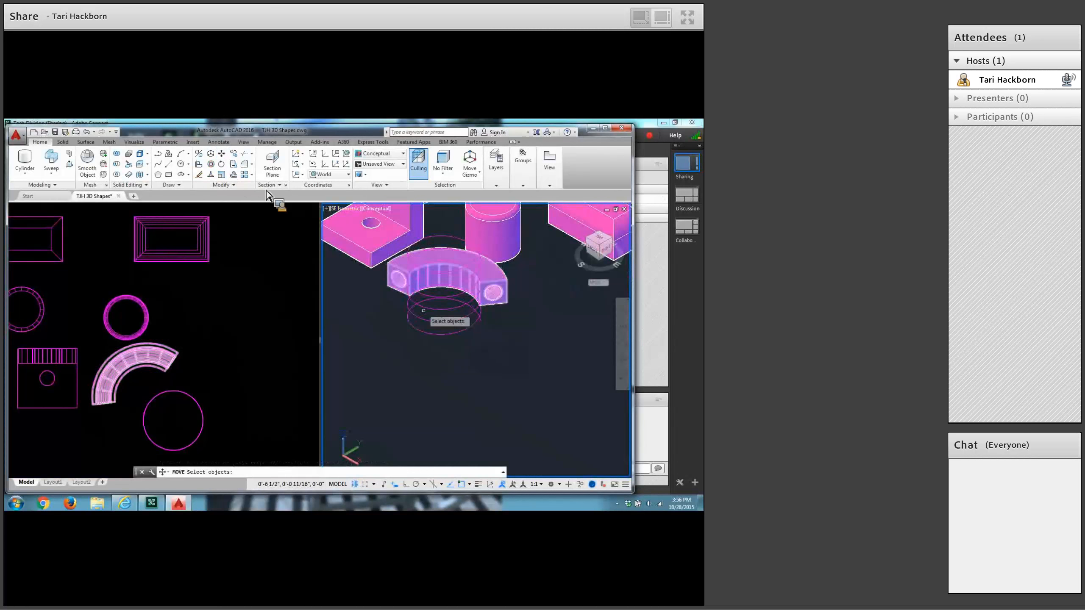
{"action": "left_click", "coordinate": [440, 335]}
{"action": "left_click", "coordinate": [406, 484]}
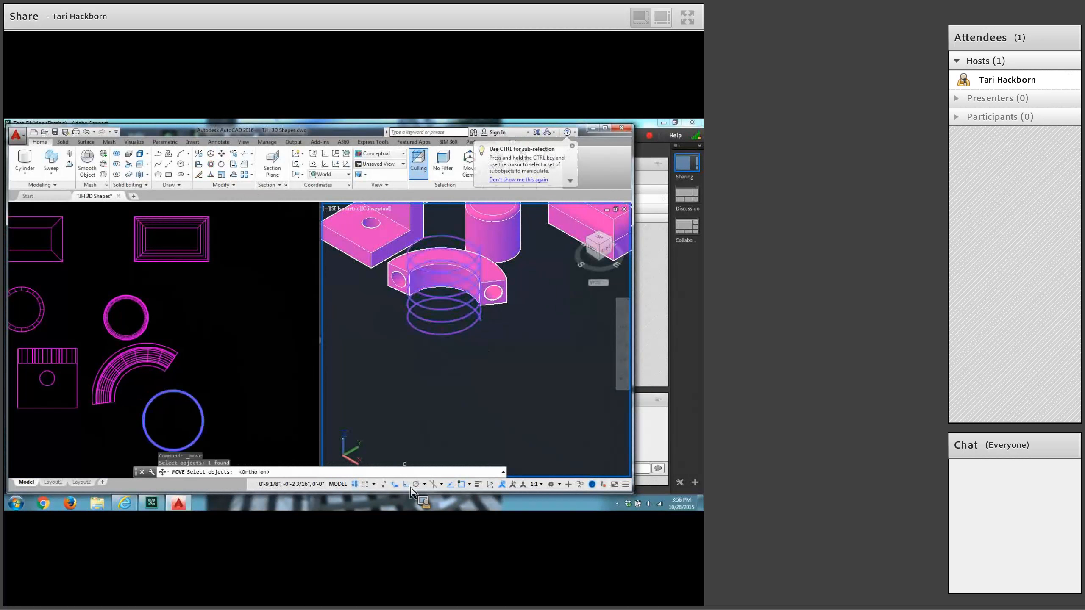
{"action": "key", "text": "Return"}
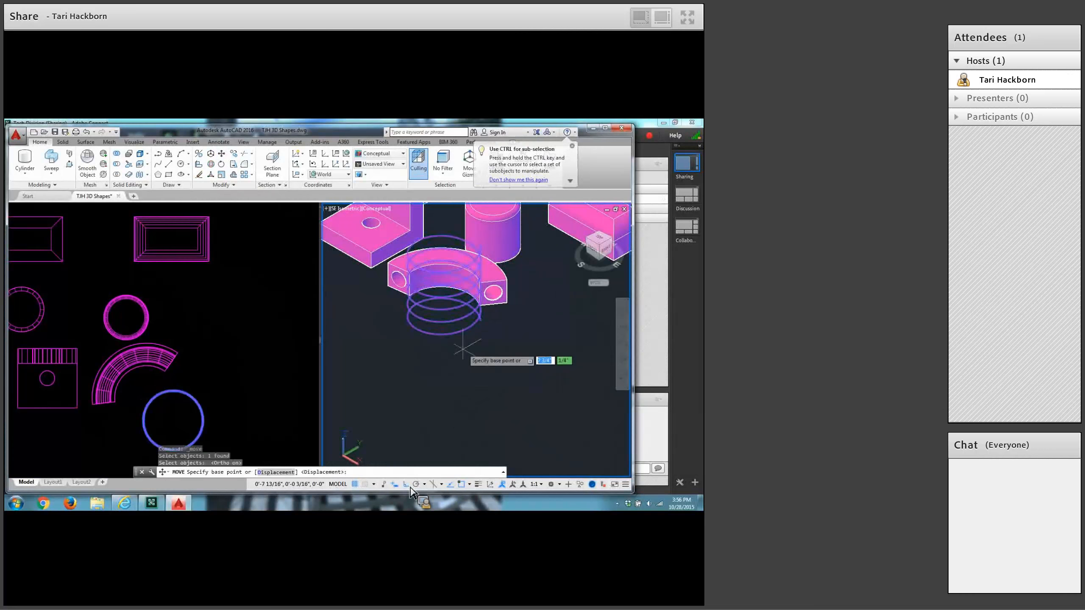
{"action": "left_click", "coordinate": [460, 346]}
{"action": "left_click", "coordinate": [460, 346]}
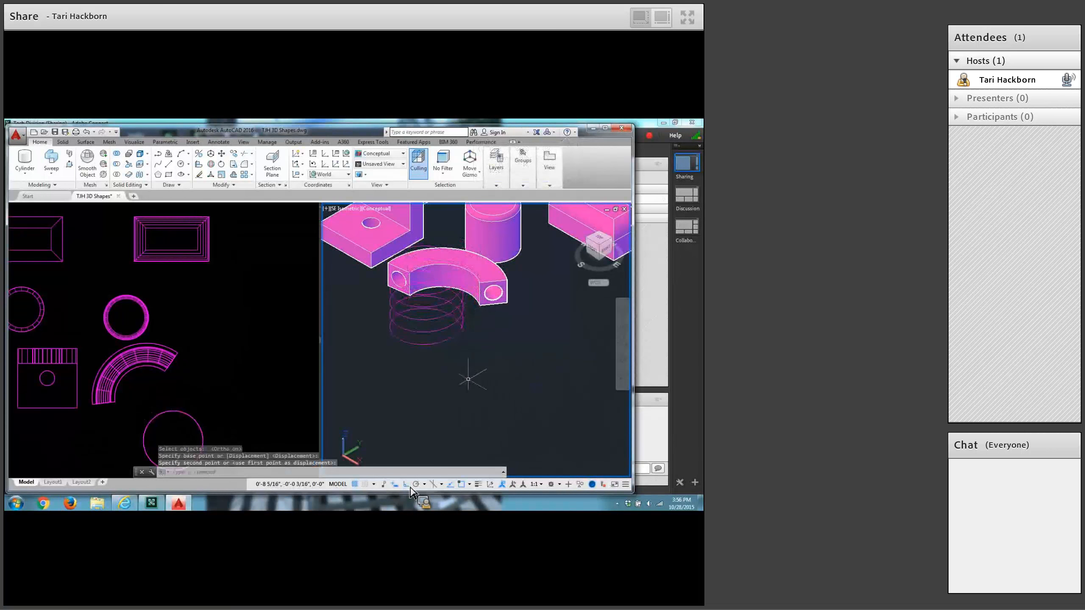
{"action": "key", "text": "Return"}
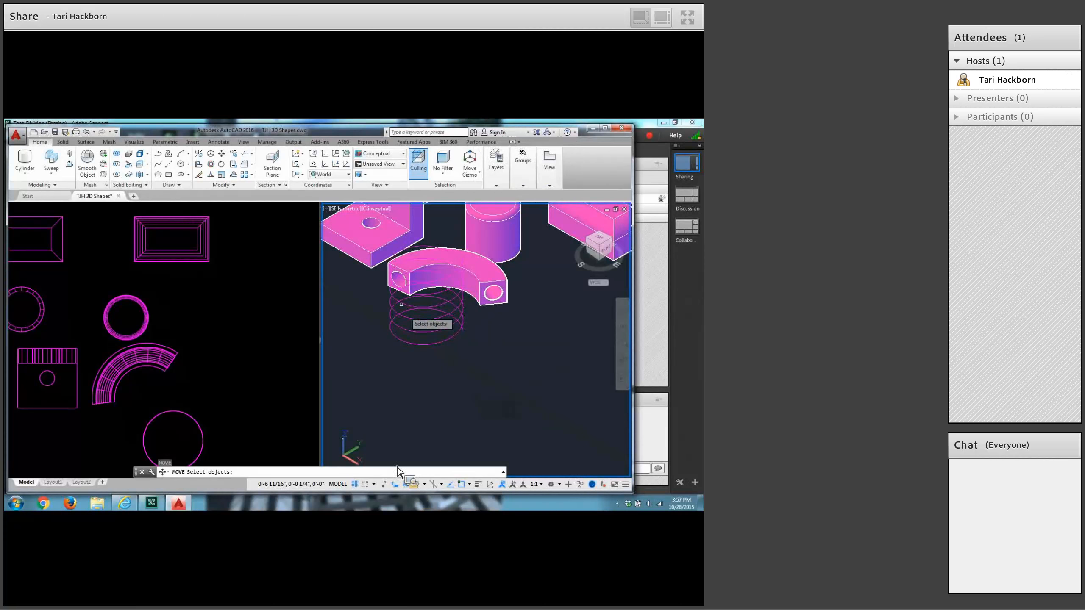
Draw a circle of 1/16 inch radius in the empty area just below the helix in the isometric view.
{"action": "left_click", "coordinate": [185, 167]}
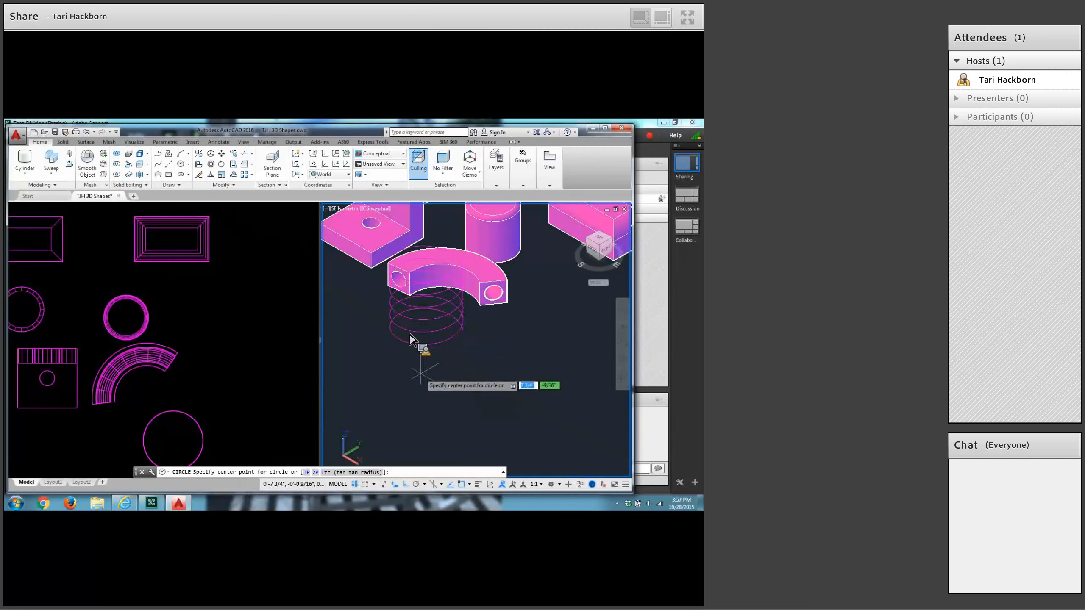
{"action": "left_click", "coordinate": [421, 369]}
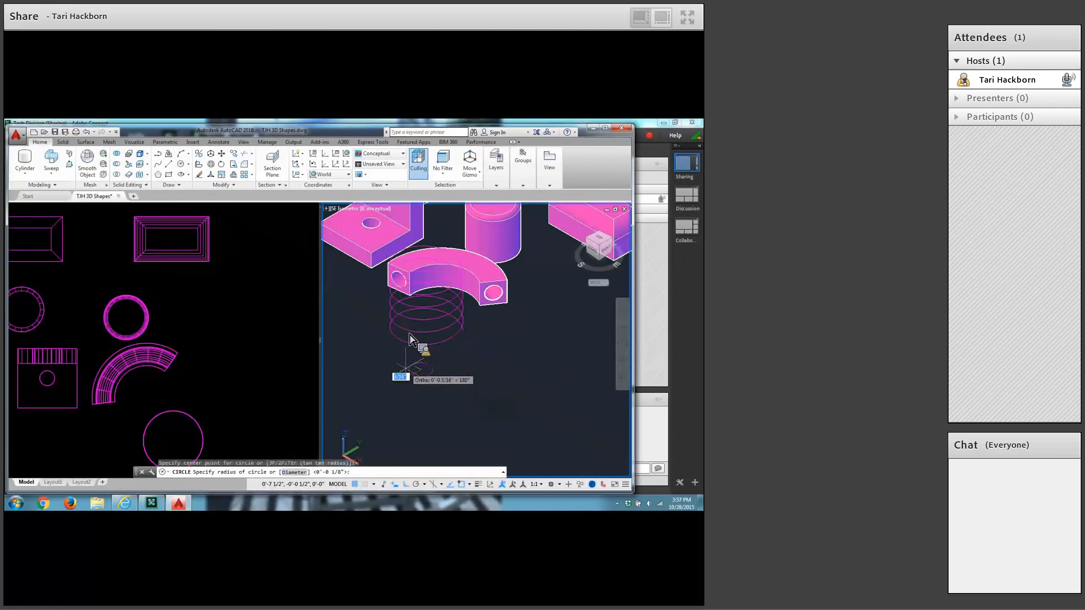
{"action": "type", "text": "1"}
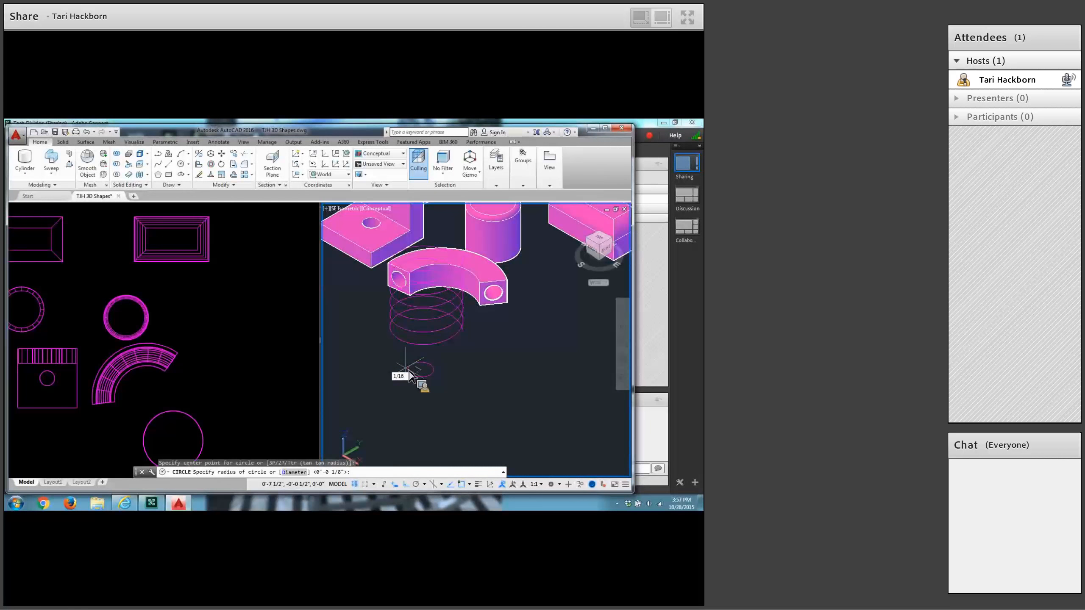
{"action": "key", "text": "Return"}
Draw a concentric circle of 1/32 inch radius inside the small circle below the helix.
{"action": "scroll", "coordinate": [406, 396], "scroll_direction": "up", "scroll_amount": 3}
{"action": "middle_click_drag", "start_coordinate": [408, 396], "coordinate": [443, 468]}
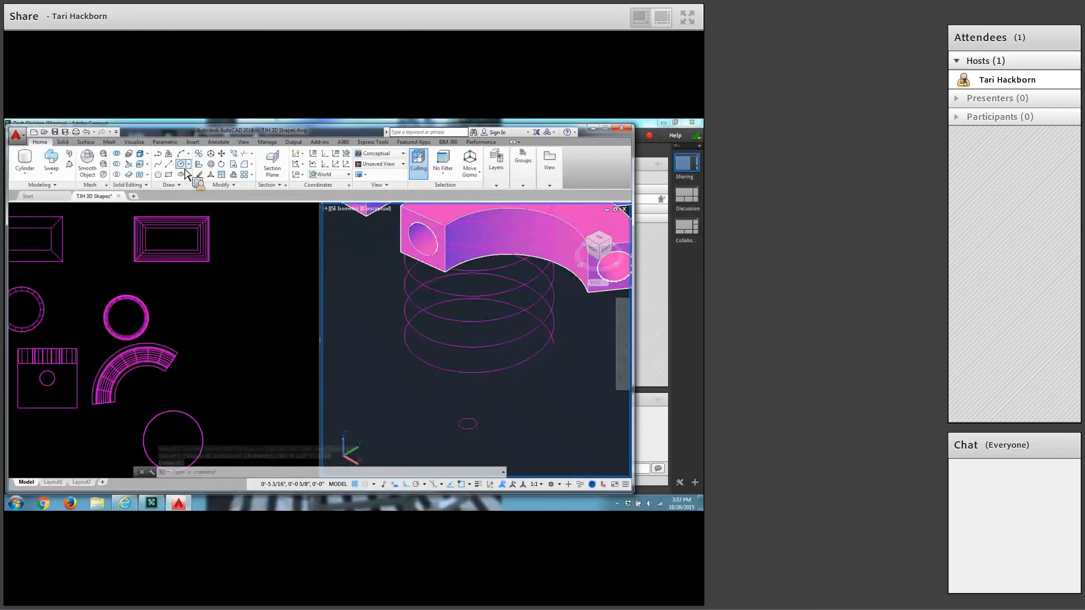
{"action": "key", "text": "Return"}
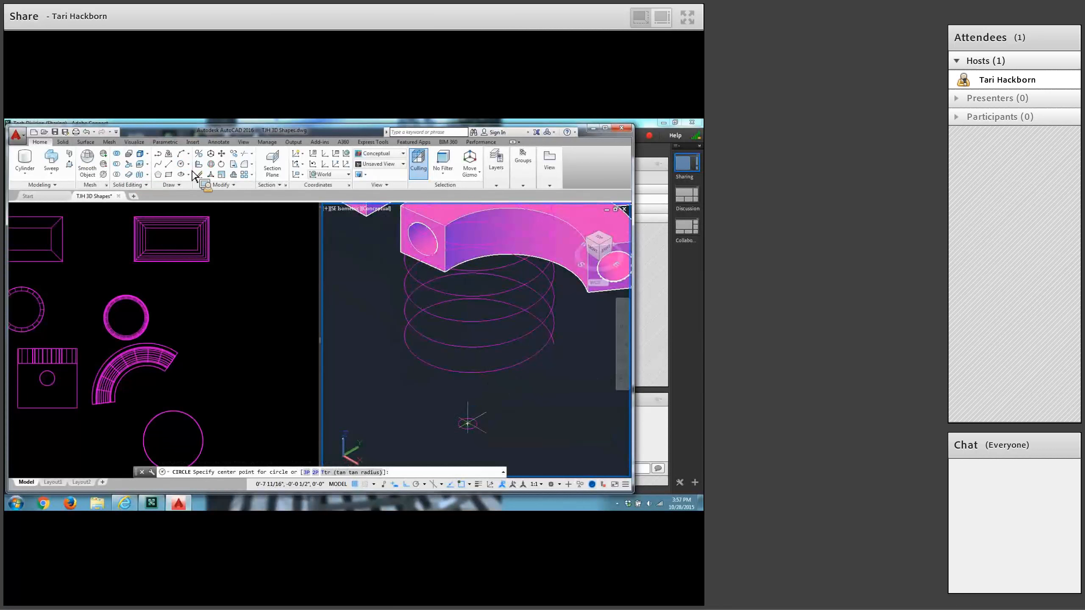
{"action": "left_click", "coordinate": [468, 423]}
{"action": "type", "text": "1"}
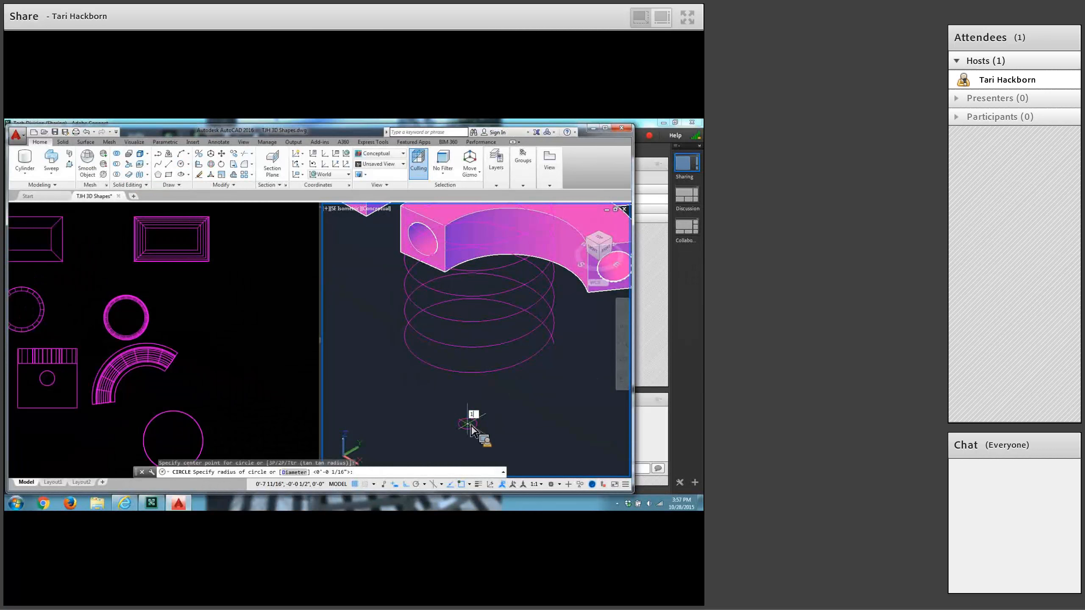
{"action": "type", "text": "/32"}
{"action": "key", "text": "Return"}
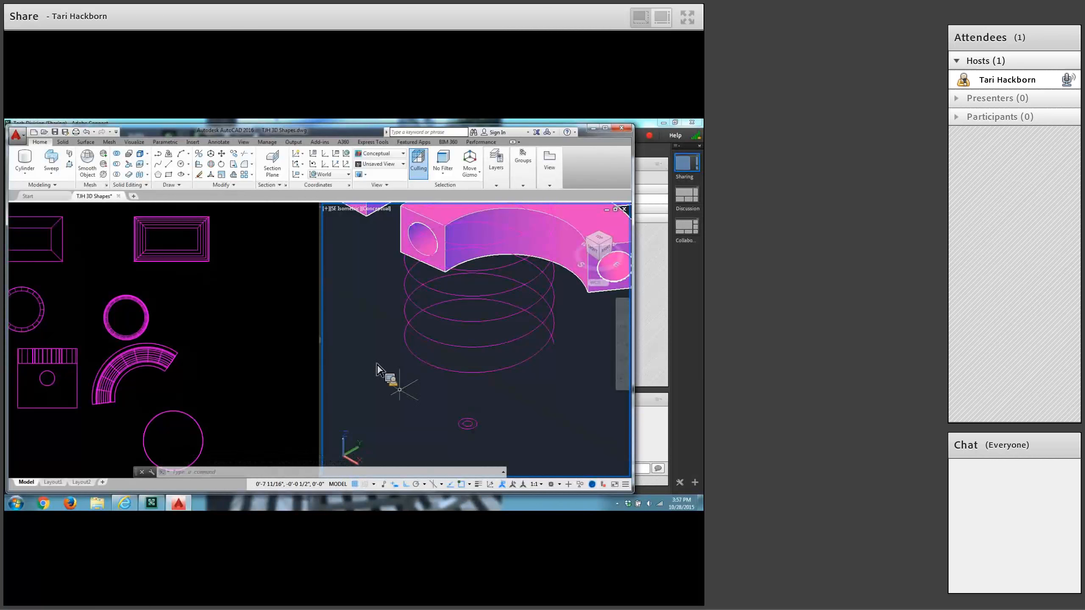
Sweep both concentric circles together along the helix as solids to form the coil spring.
{"action": "left_click", "coordinate": [53, 163]}
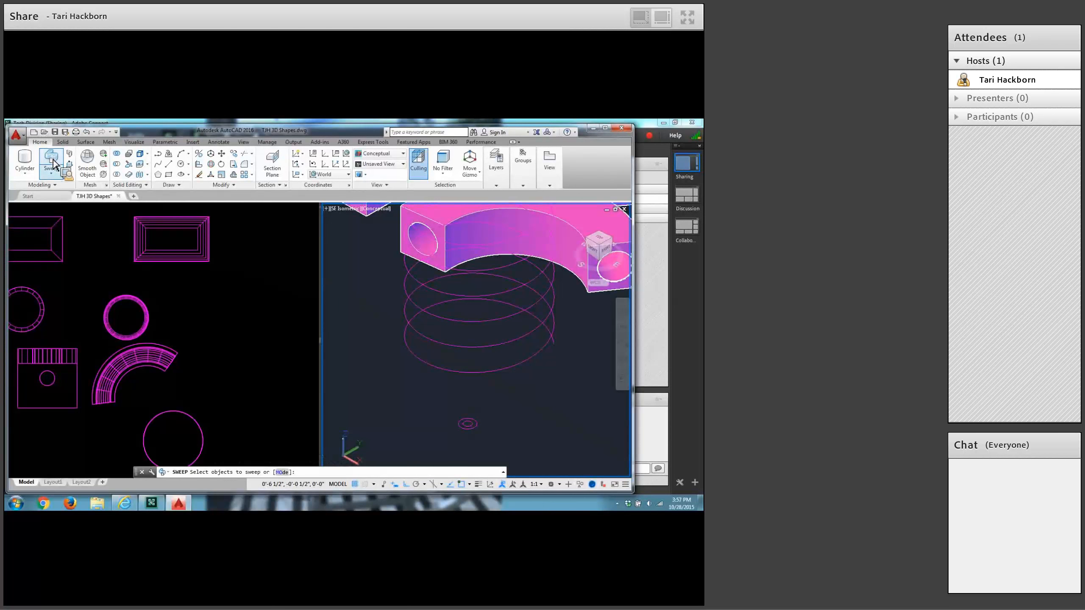
{"action": "left_click", "coordinate": [495, 403]}
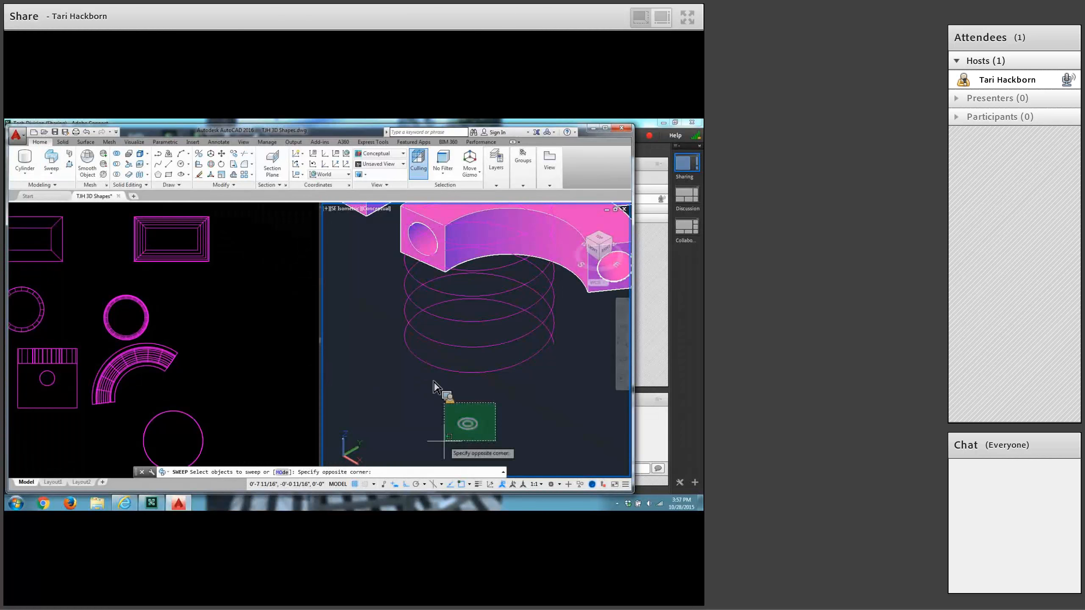
{"action": "left_click", "coordinate": [445, 440]}
{"action": "key", "text": "Return"}
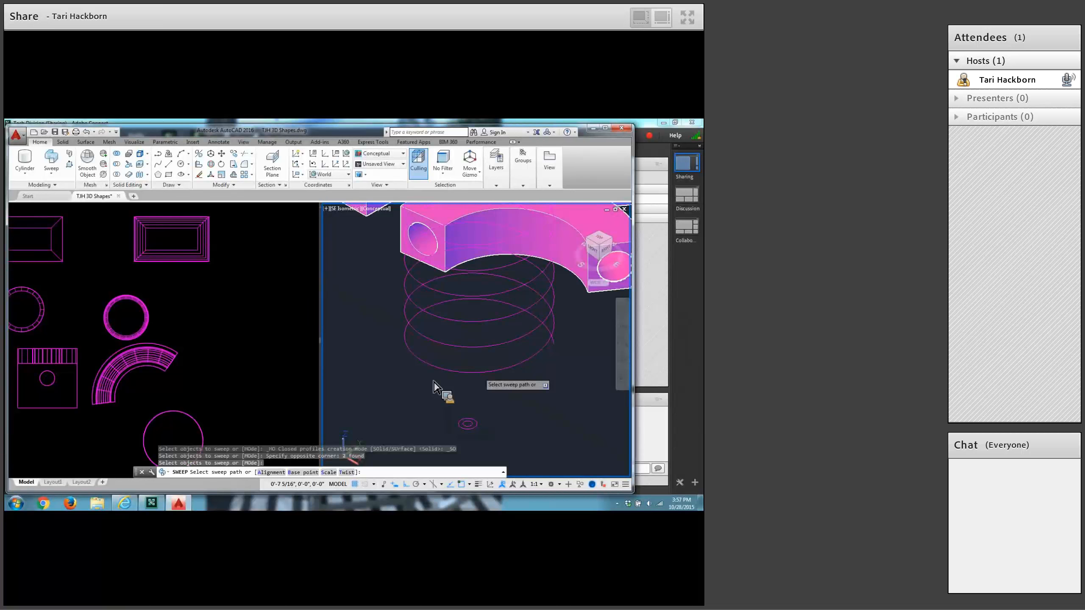
{"action": "left_click", "coordinate": [479, 372]}
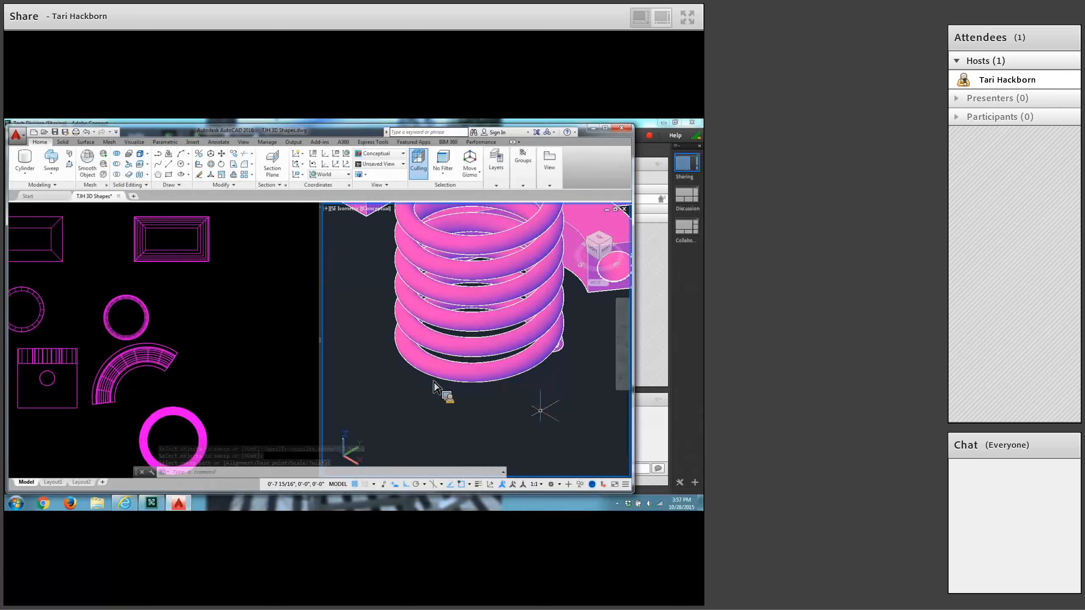
Subtract the inner swept coil from the outer coil at its lower open end to hollow out the spring.
{"action": "middle_click_drag", "start_coordinate": [532, 376], "coordinate": [518, 430]}
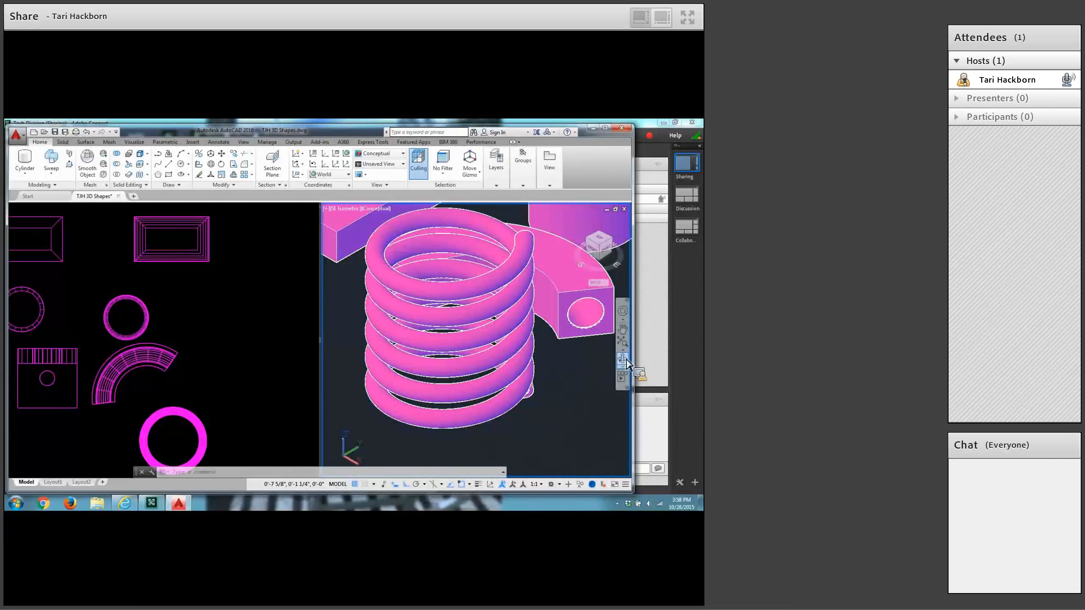
{"action": "left_click", "coordinate": [624, 359]}
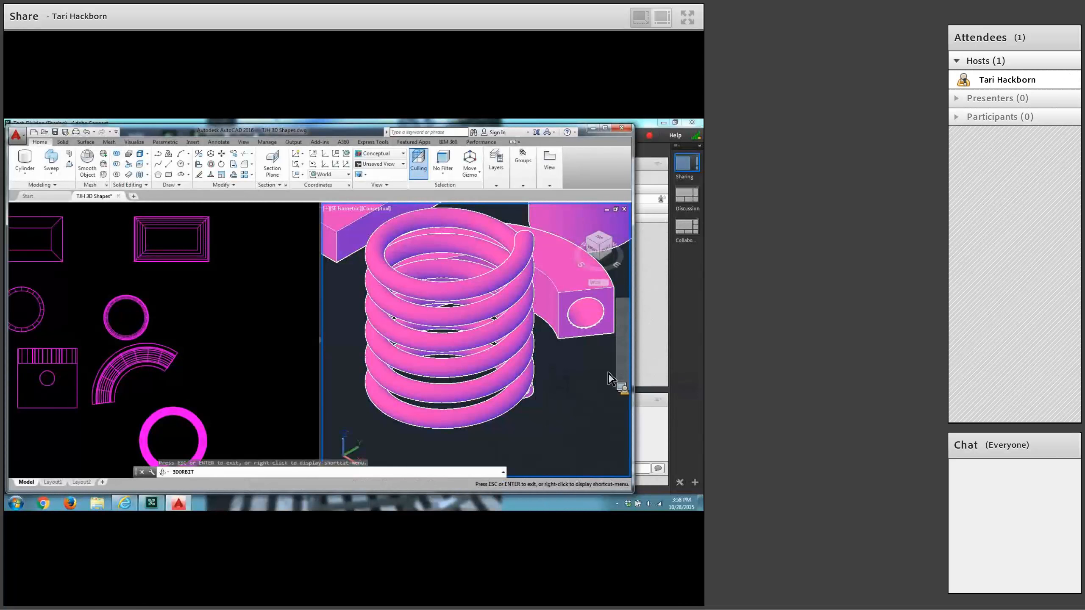
{"action": "left_click_drag", "start_coordinate": [539, 432], "coordinate": [533, 407]}
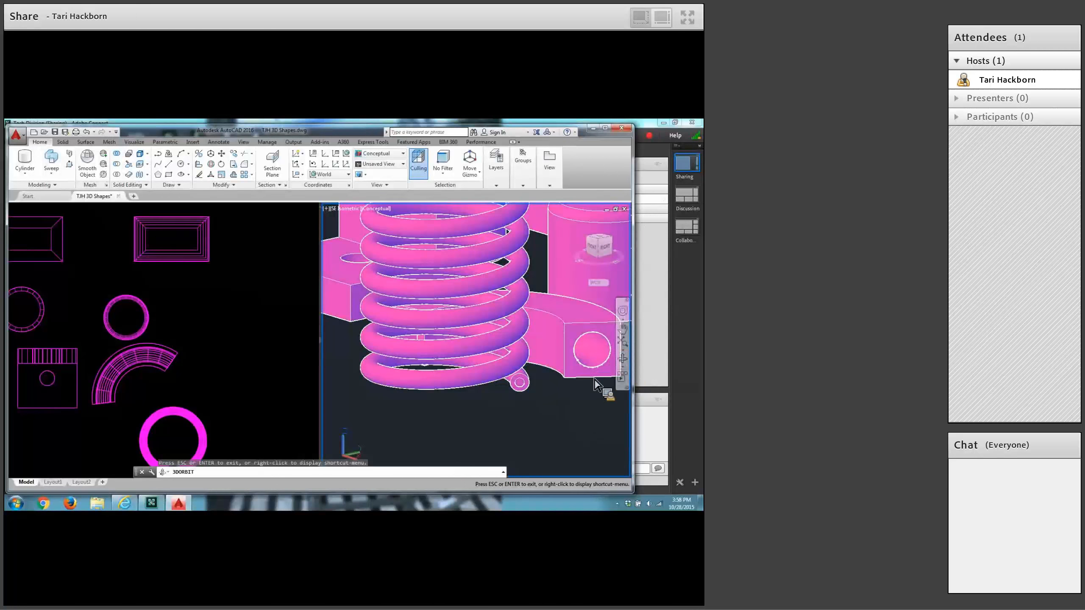
{"action": "key", "text": "Escape"}
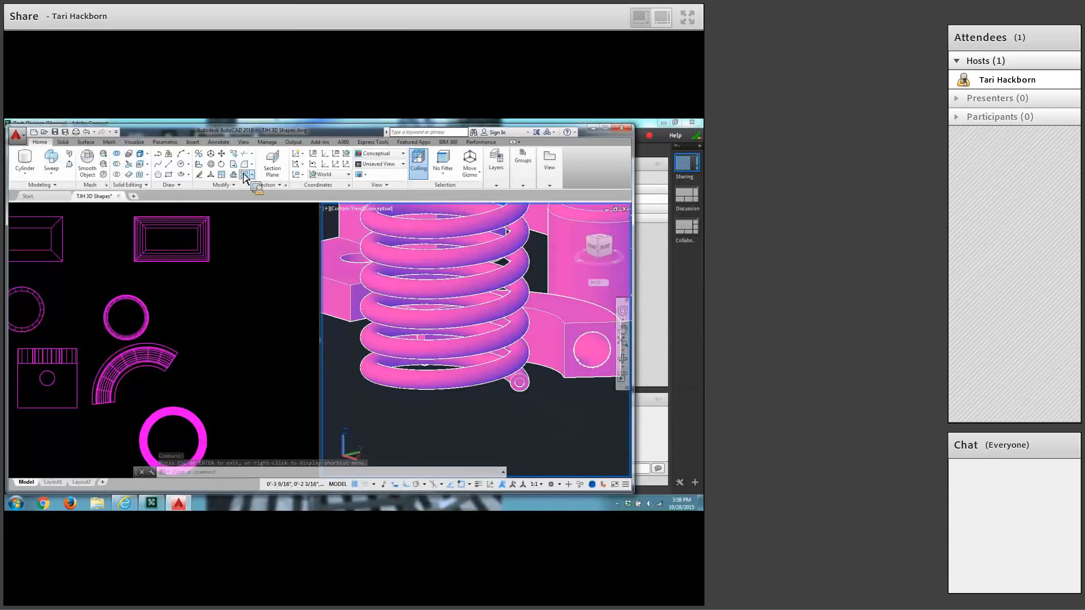
{"action": "left_click", "coordinate": [116, 164]}
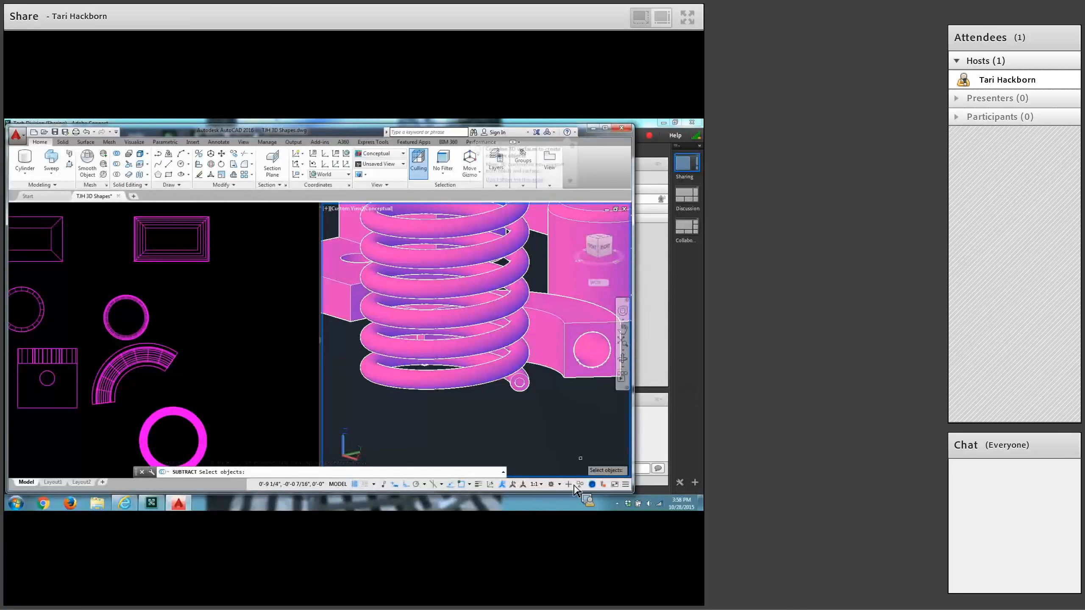
{"action": "left_click", "coordinate": [525, 389]}
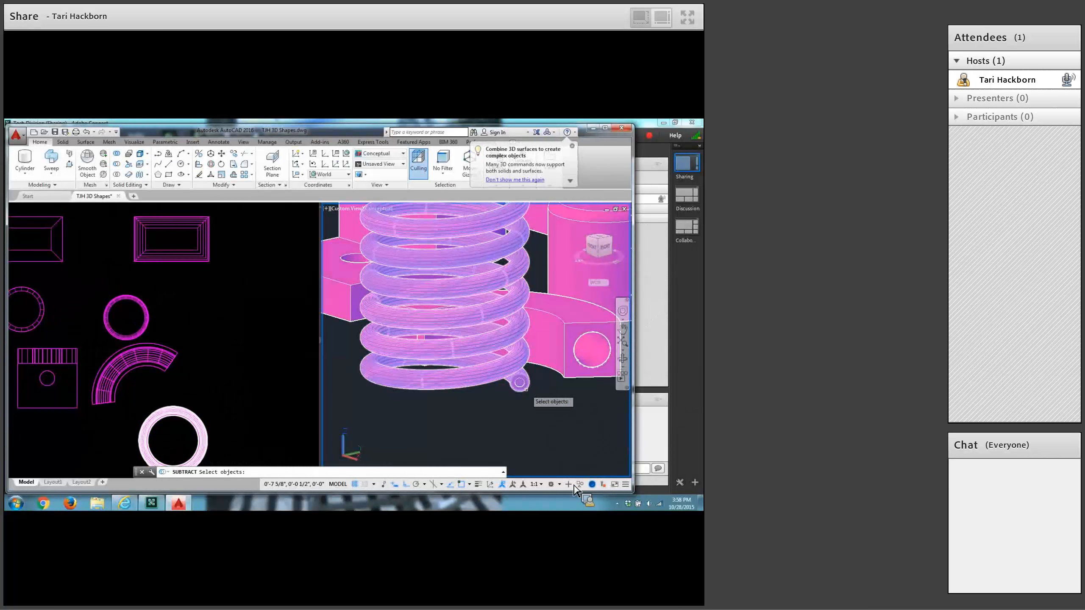
{"action": "key", "text": "Return"}
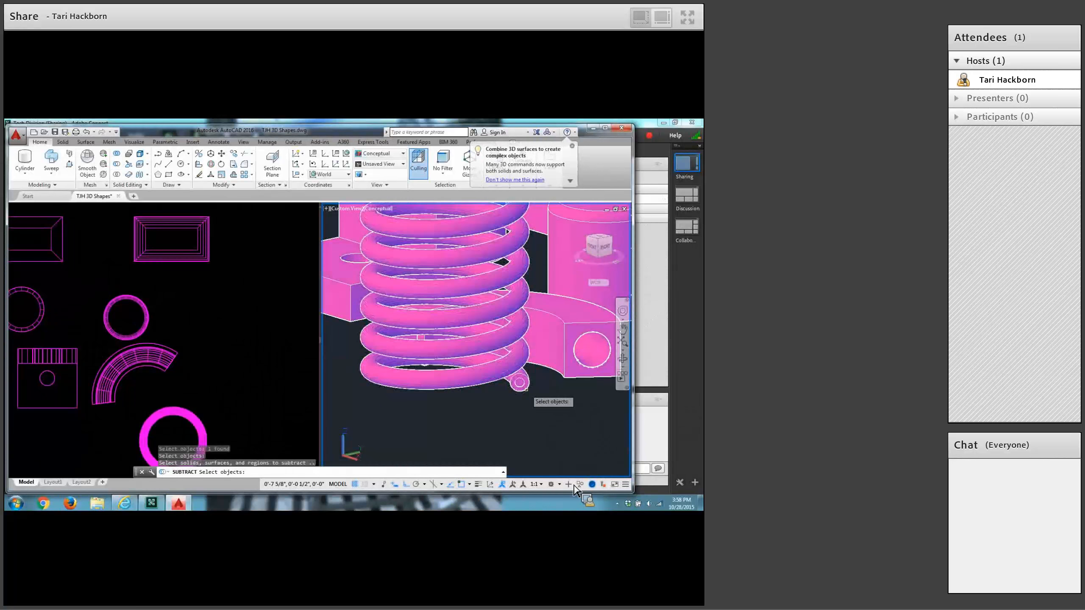
{"action": "scroll", "coordinate": [526, 393], "scroll_direction": "up", "scroll_amount": 5}
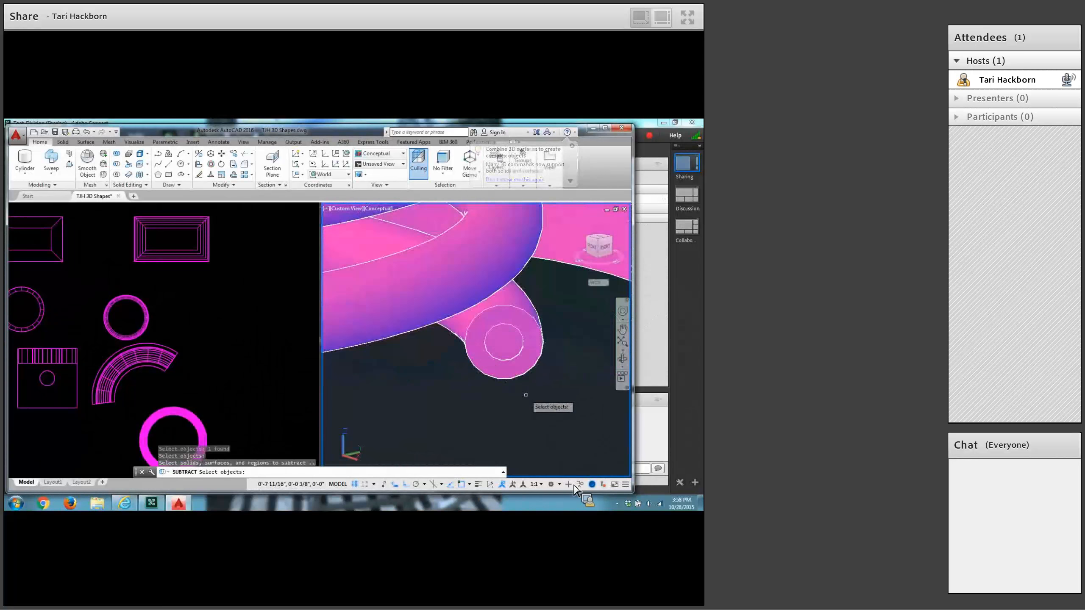
{"action": "scroll", "coordinate": [526, 395], "scroll_direction": "up", "scroll_amount": 3}
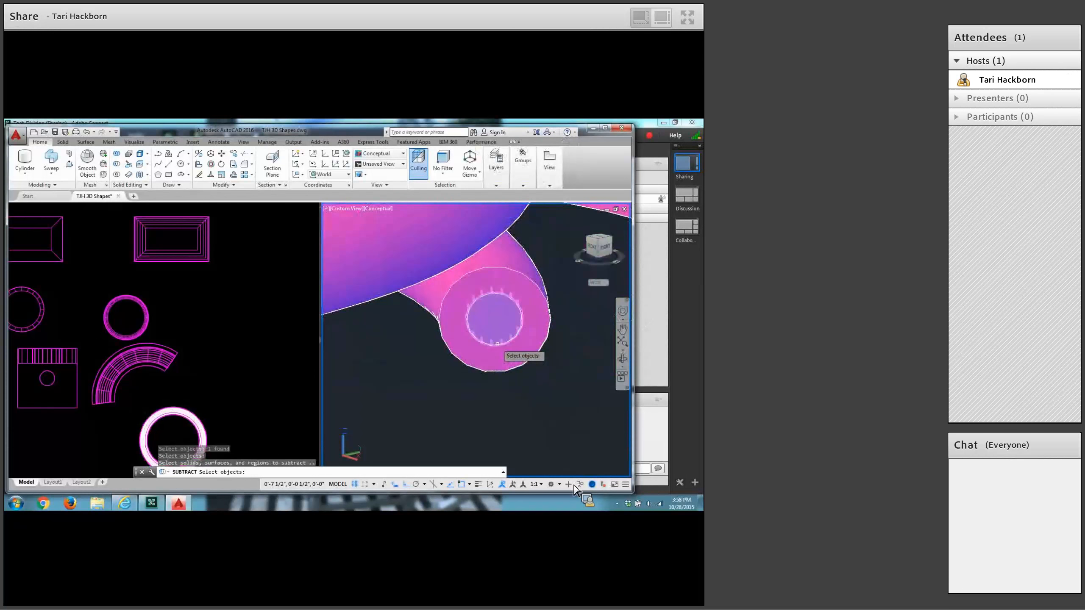
{"action": "left_click", "coordinate": [497, 344]}
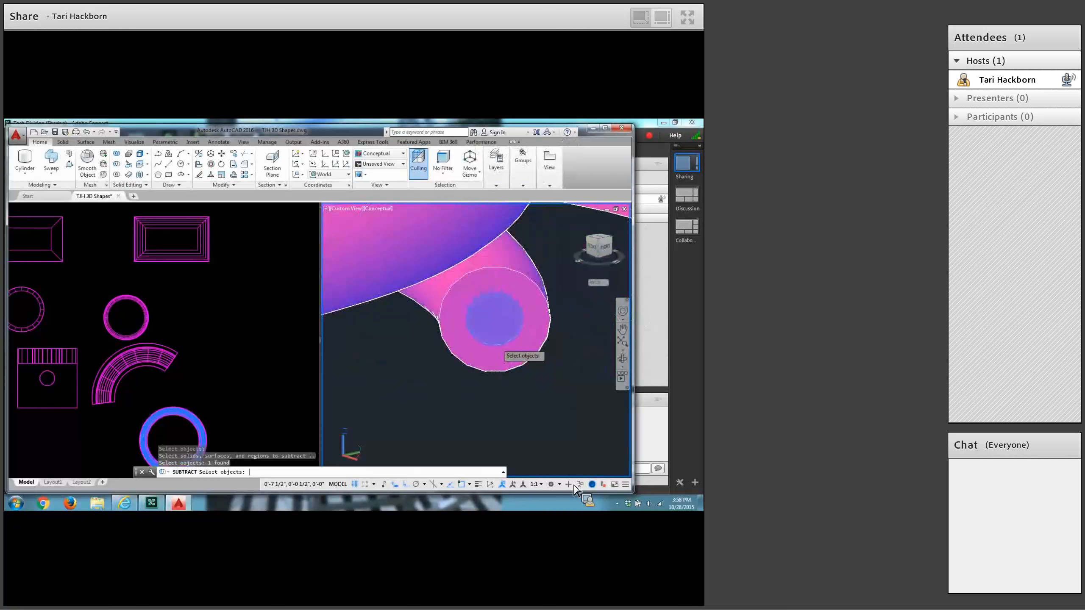
{"action": "key", "text": "Return"}
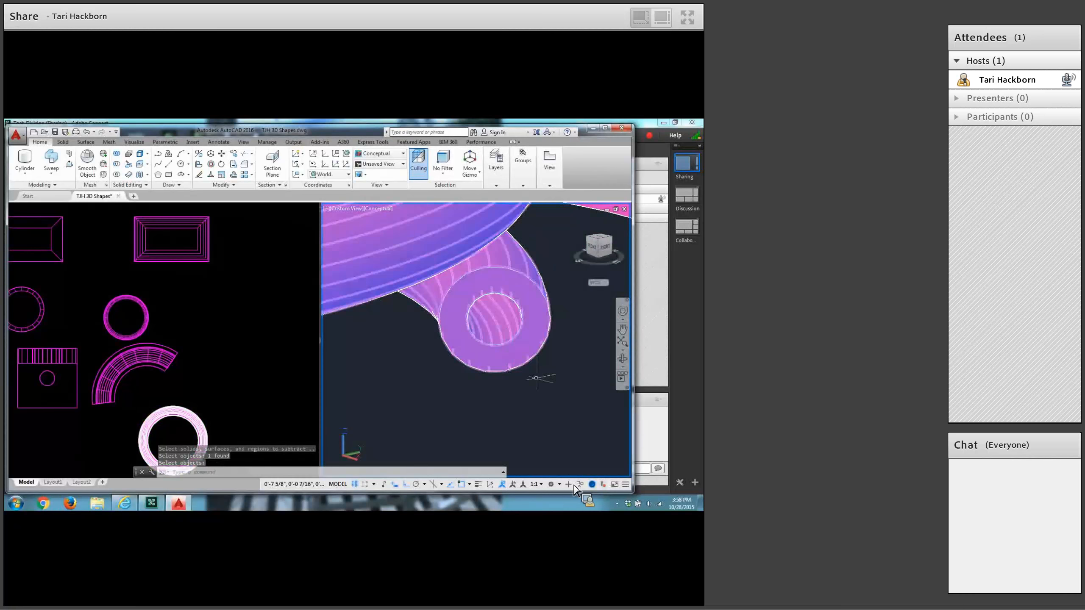
Restore the 3D viewport to the SE Isometric view showing all the solids and save the drawing.
{"action": "scroll", "coordinate": [505, 411], "scroll_direction": "down", "scroll_amount": 4}
{"action": "scroll", "coordinate": [504, 411], "scroll_direction": "down", "scroll_amount": 8}
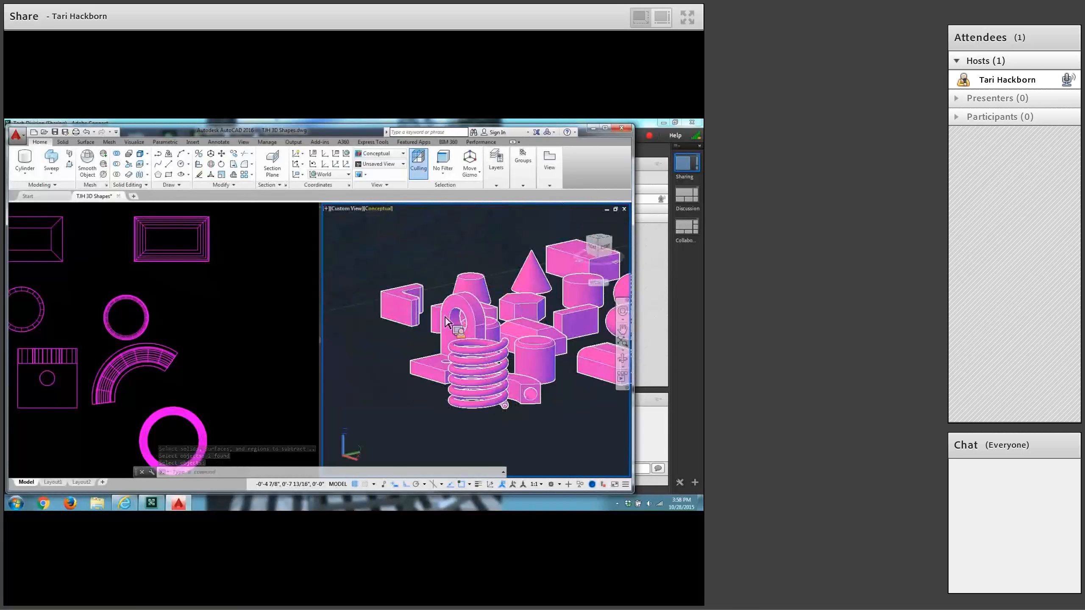
{"action": "left_click", "coordinate": [347, 209]}
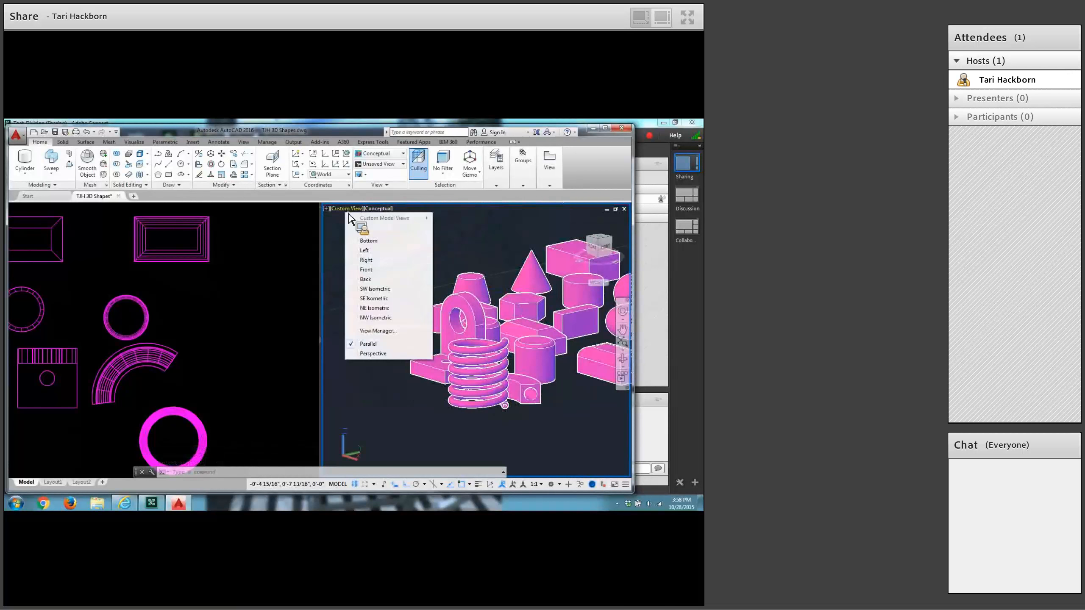
{"action": "left_click", "coordinate": [379, 299]}
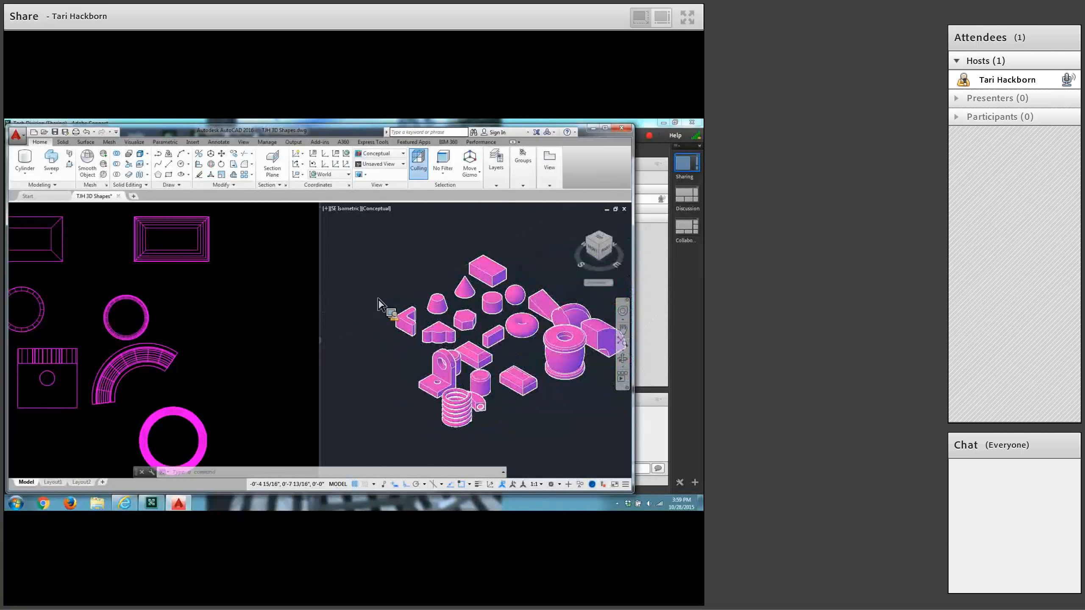
{"action": "left_click", "coordinate": [55, 133]}
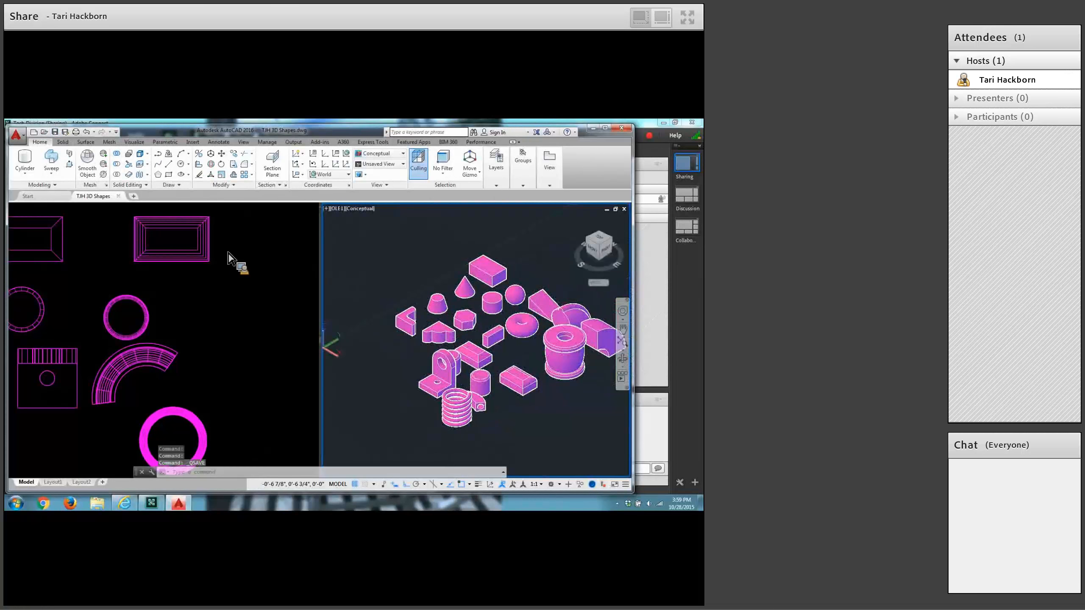
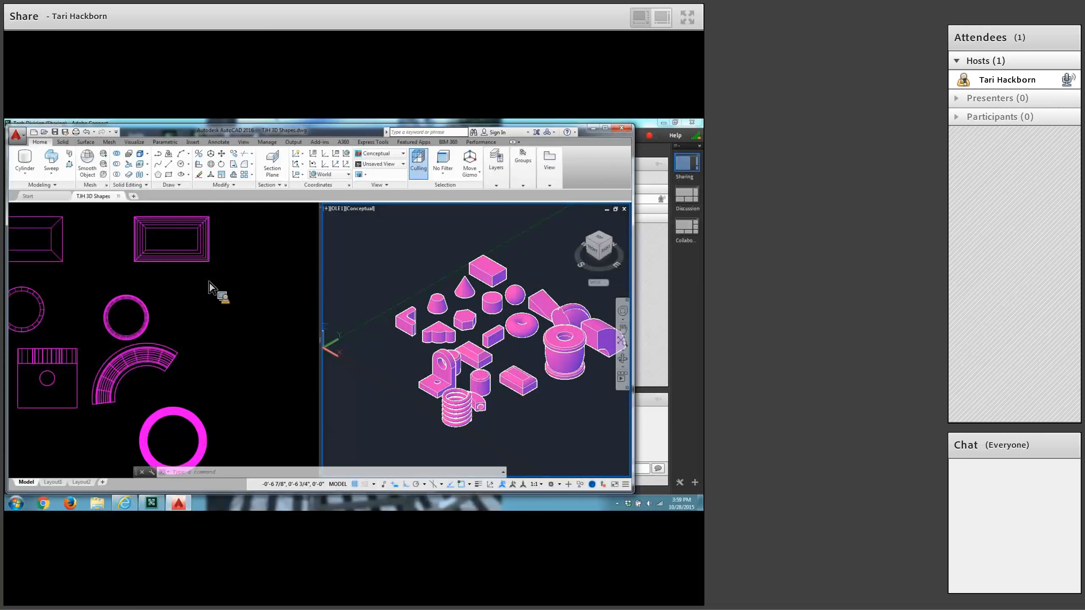
Draw a circle of 0.5 inch radius in the empty area below the L-shaped profile in the plan view.
{"action": "left_click", "coordinate": [238, 361]}
{"action": "mouse_move", "coordinate": [83, 377]}
{"action": "middle_mouse_down"}
{"action": "mouse_move", "coordinate": [216, 288]}
{"action": "mouse_move", "coordinate": [171, 302]}
{"action": "mouse_move", "coordinate": [208, 425]}
{"action": "mouse_move", "coordinate": [235, 429]}
{"action": "middle_mouse_up"}
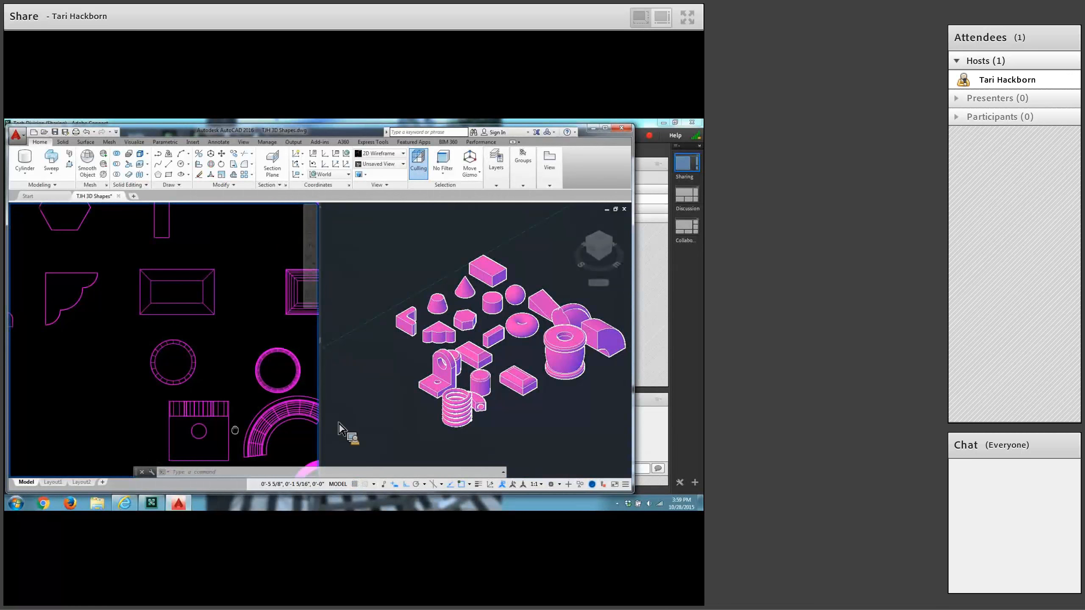
{"action": "middle_click_drag", "start_coordinate": [235, 429], "coordinate": [344, 420]}
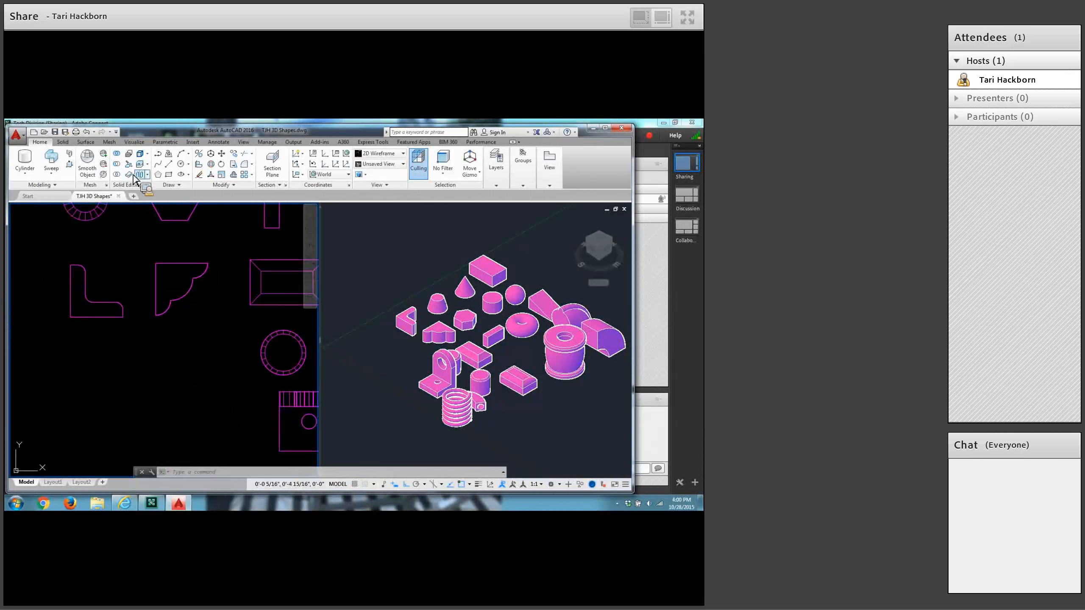
{"action": "left_click", "coordinate": [181, 164]}
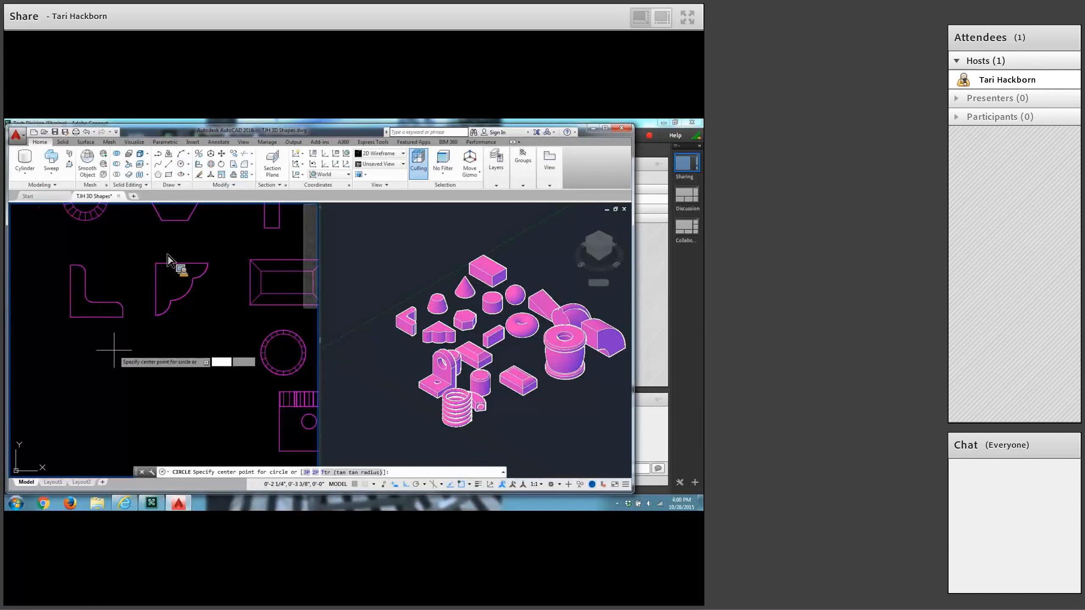
{"action": "left_click", "coordinate": [95, 362]}
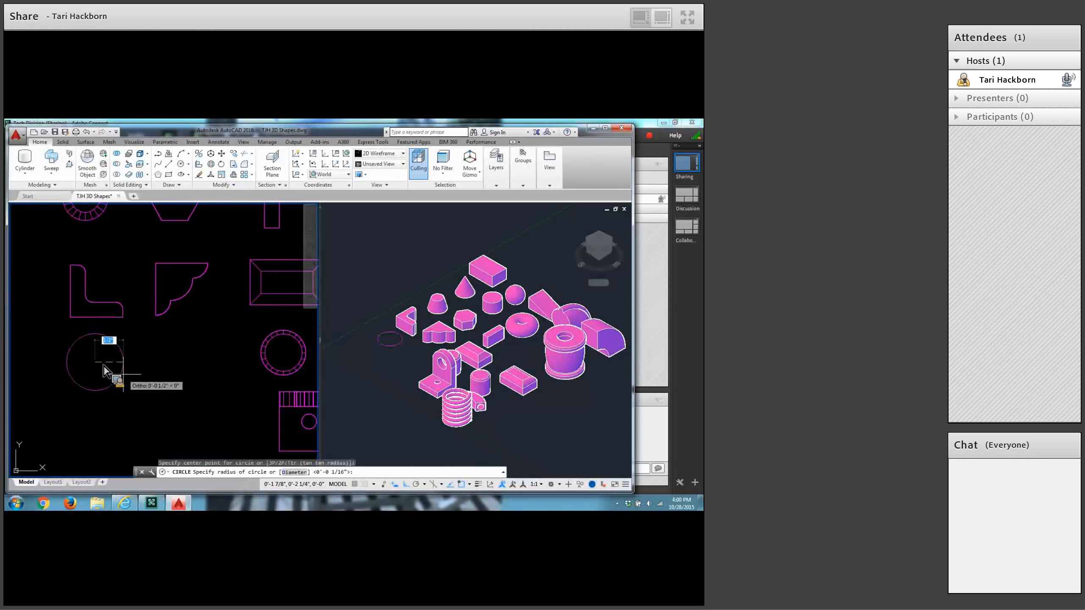
{"action": "type", "text": ".5"}
{"action": "key", "text": "Return"}
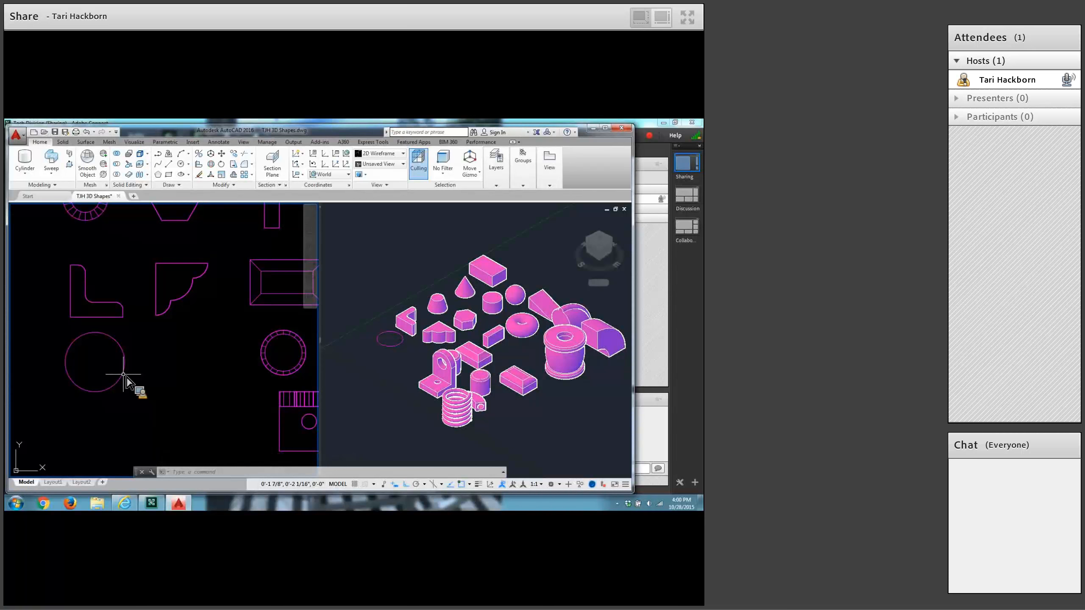
Draw a concentric circle of 3/8 inch radius inside the new circle below the L-shaped profile.
{"action": "left_click", "coordinate": [180, 163]}
{"action": "left_click", "coordinate": [96, 361]}
{"action": "type", "text": "3/8"}
{"action": "key", "text": "Return"}
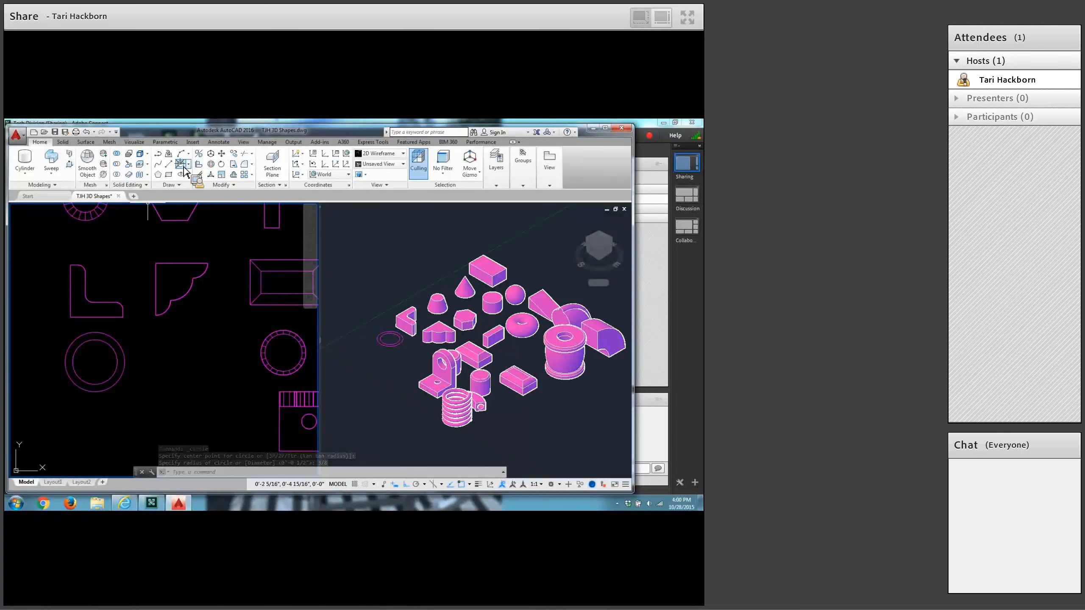
Add a third, innermost concentric circle of 1/4 inch radius at the same centre.
{"action": "left_click", "coordinate": [180, 164]}
{"action": "left_click", "coordinate": [97, 361]}
{"action": "type", "text": "1/4"}
{"action": "key", "text": "Return"}
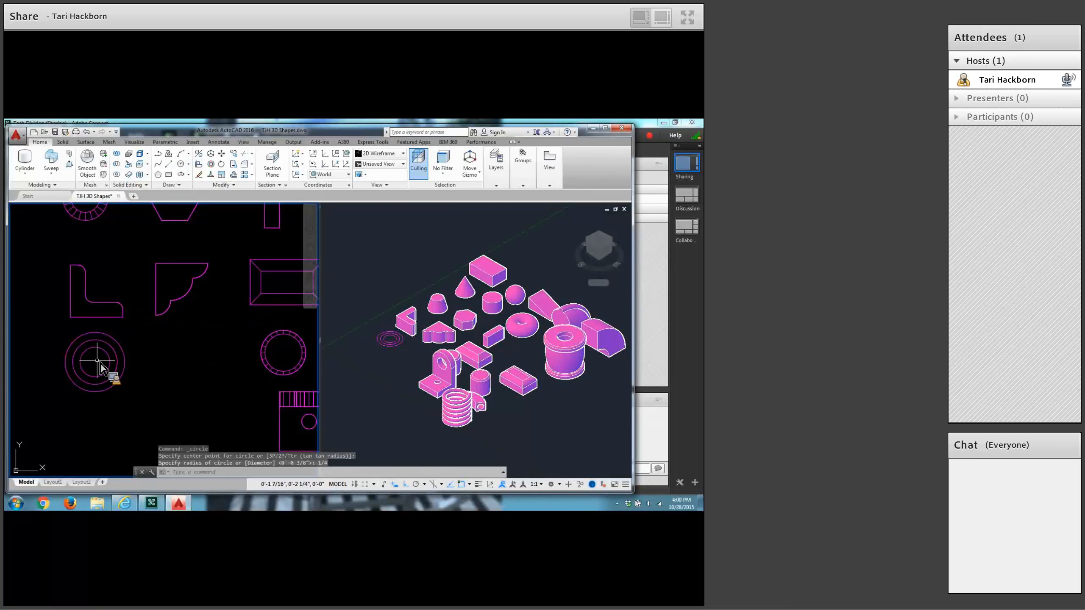
Move the smallest circle straight up 0.25 inch along Z from its centre in the 3D view.
{"action": "left_click", "coordinate": [376, 387]}
{"action": "scroll", "coordinate": [376, 387], "scroll_direction": "up", "scroll_amount": 4}
{"action": "middle_click_drag", "start_coordinate": [401, 357], "coordinate": [436, 449]}
{"action": "scroll", "coordinate": [441, 416], "scroll_direction": "up", "scroll_amount": 2}
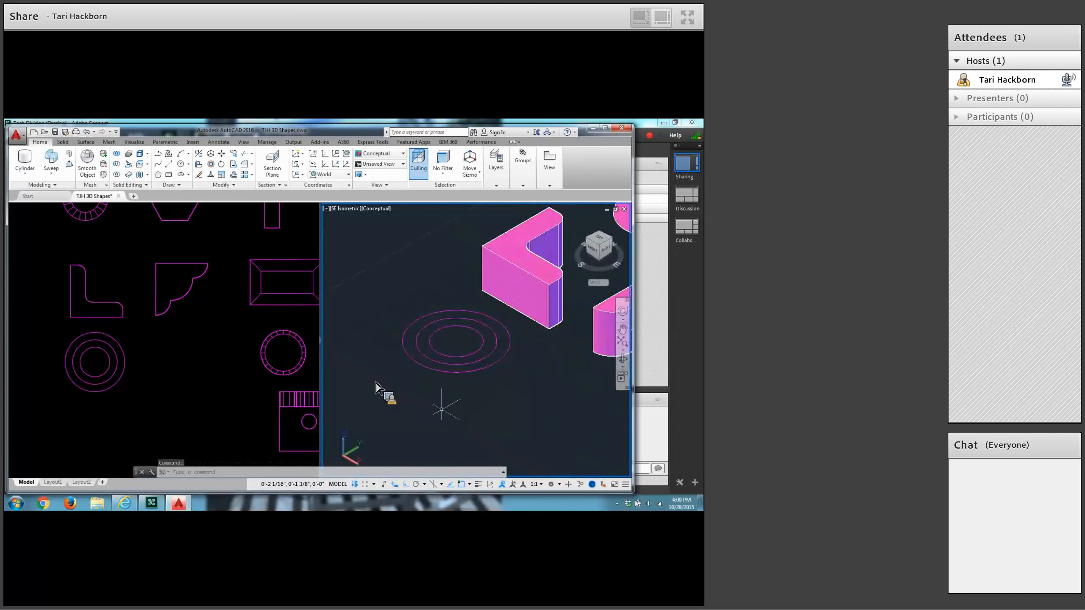
{"action": "left_click", "coordinate": [140, 395]}
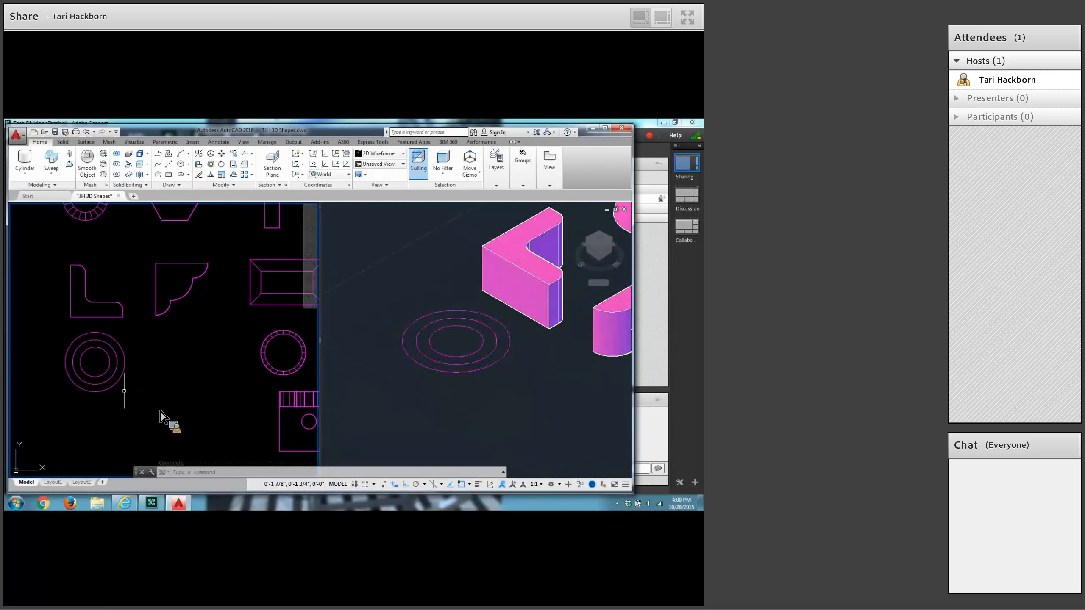
{"action": "scroll", "coordinate": [120, 388], "scroll_direction": "up", "scroll_amount": 2}
{"action": "middle_click_drag", "start_coordinate": [124, 389], "coordinate": [218, 393]}
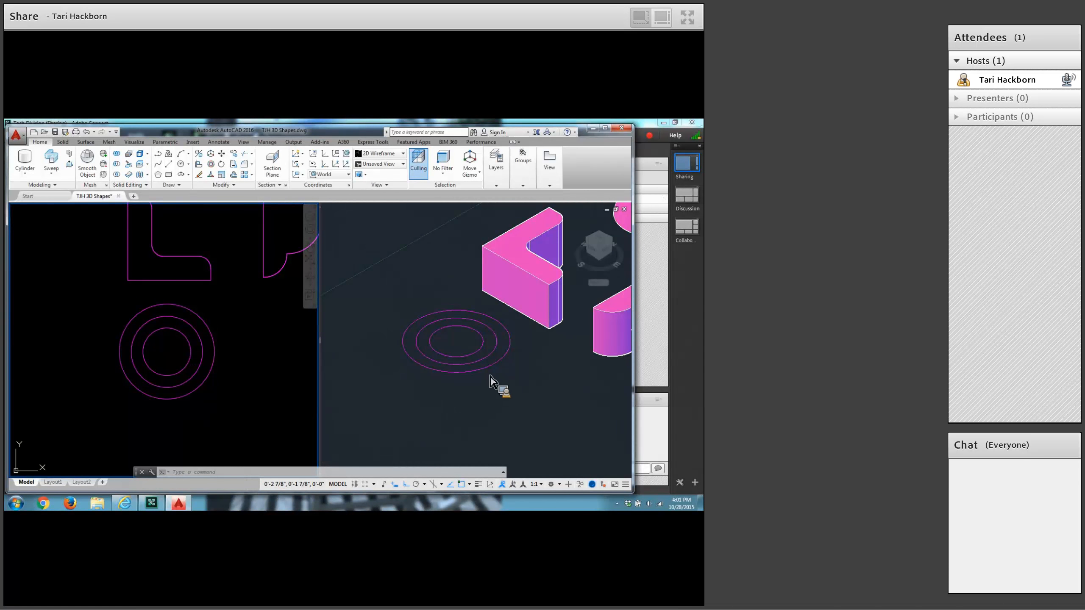
{"action": "left_click", "coordinate": [476, 393]}
{"action": "scroll", "coordinate": [479, 392], "scroll_direction": "up", "scroll_amount": 2}
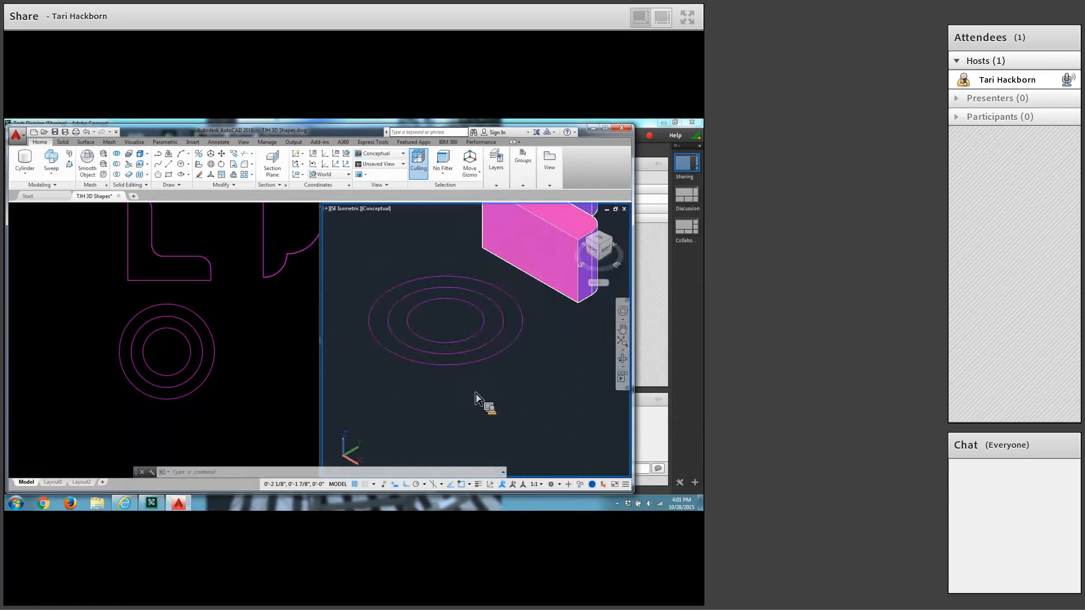
{"action": "middle_click_drag", "start_coordinate": [480, 391], "coordinate": [498, 431]}
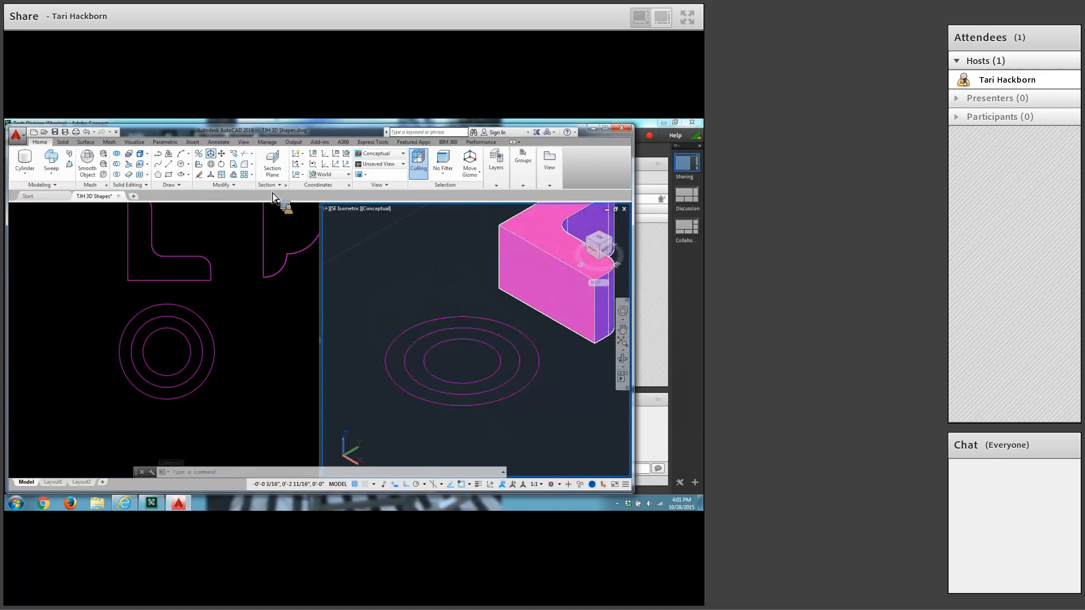
{"action": "left_click", "coordinate": [223, 154]}
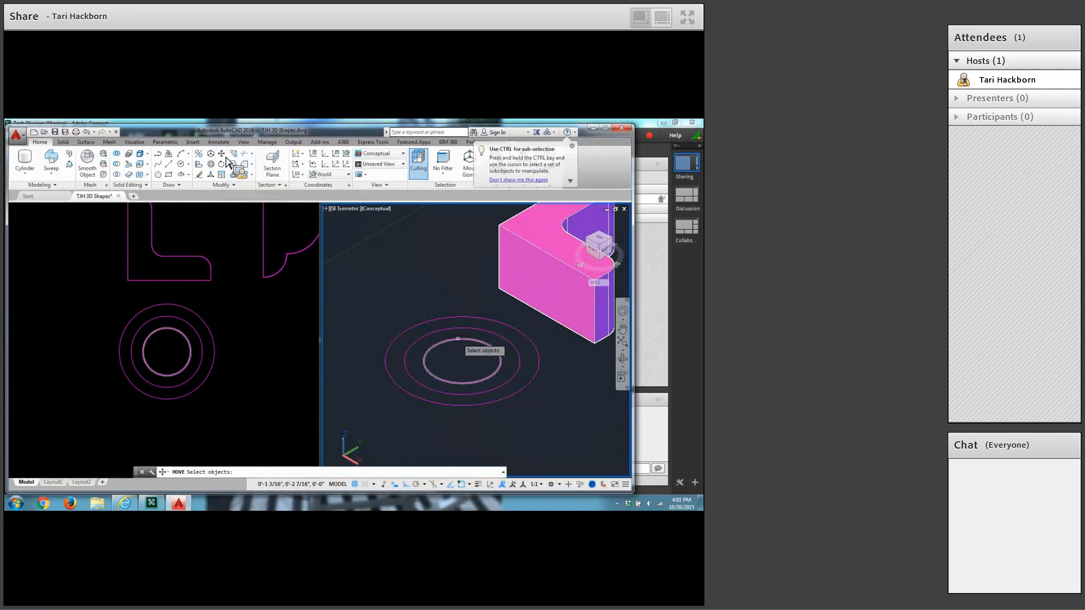
{"action": "left_click", "coordinate": [458, 339]}
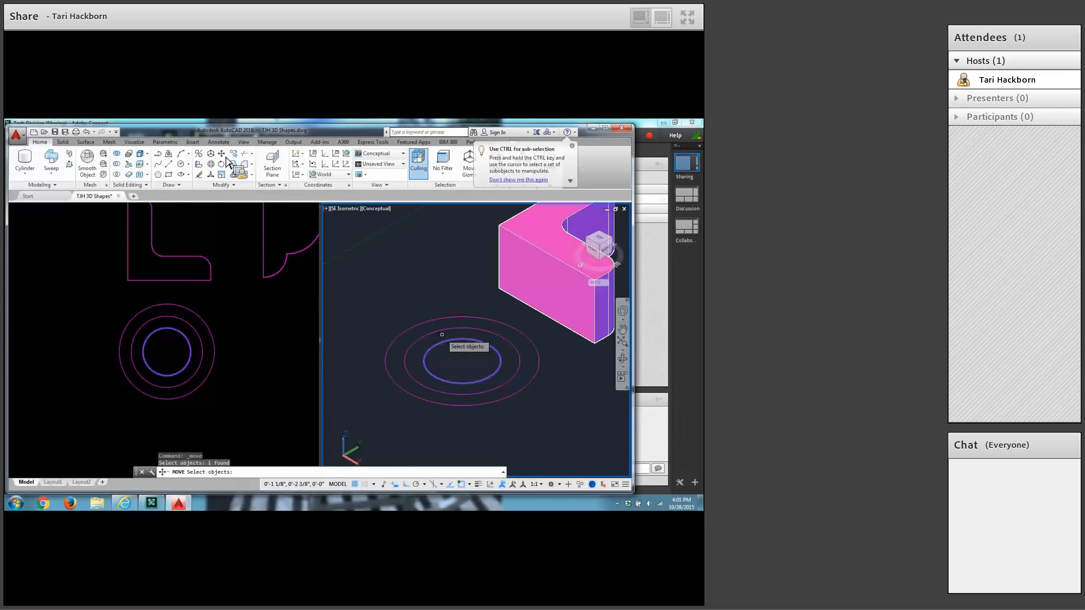
{"action": "key", "text": "Return"}
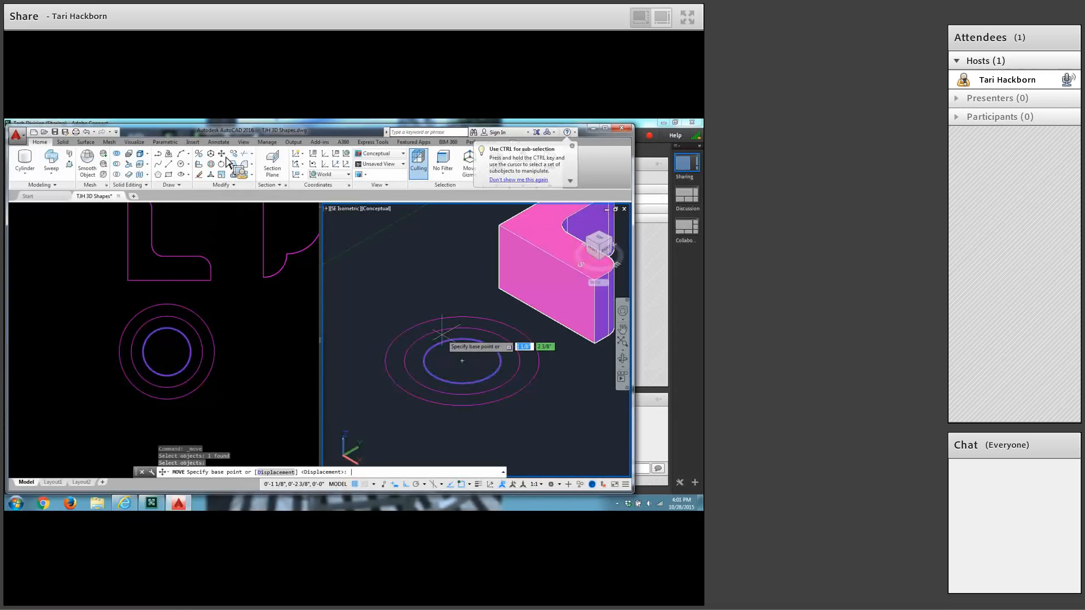
{"action": "left_click", "coordinate": [463, 361]}
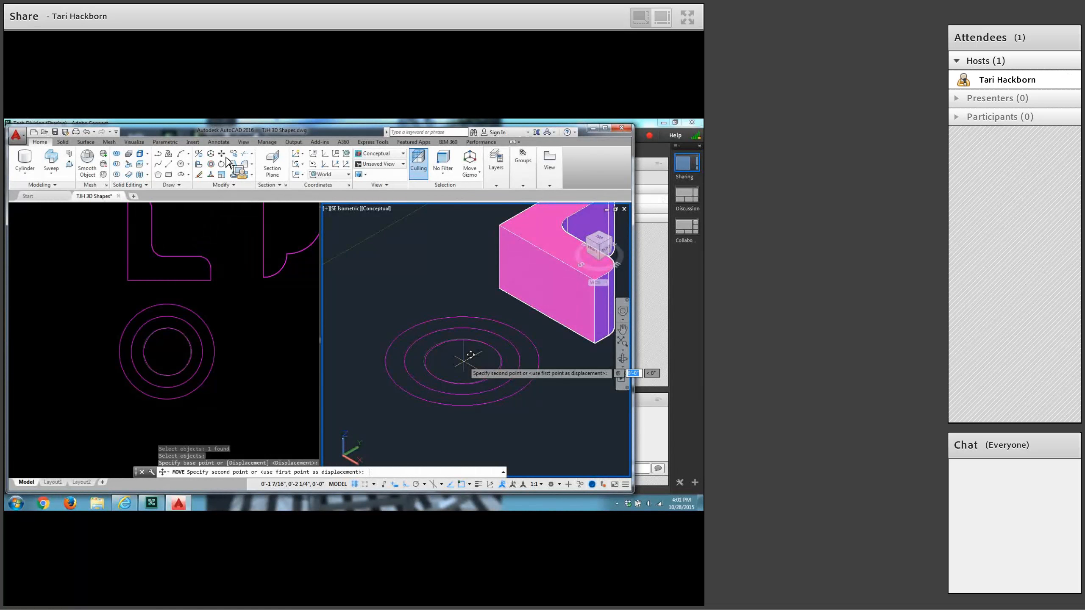
{"action": "type", "text": "0,0"}
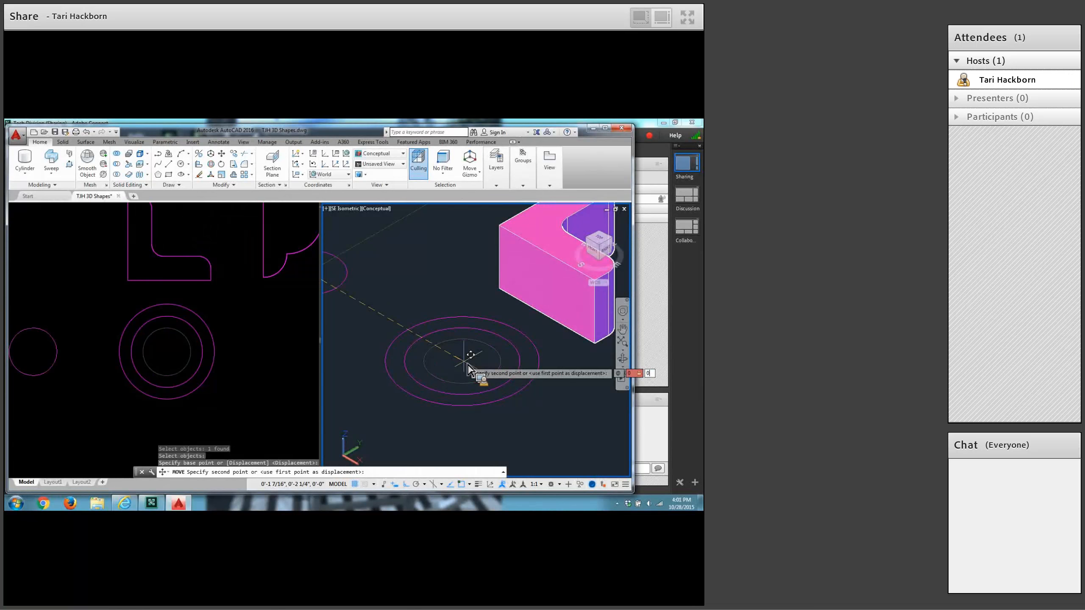
{"action": "type", "text": ",.25"}
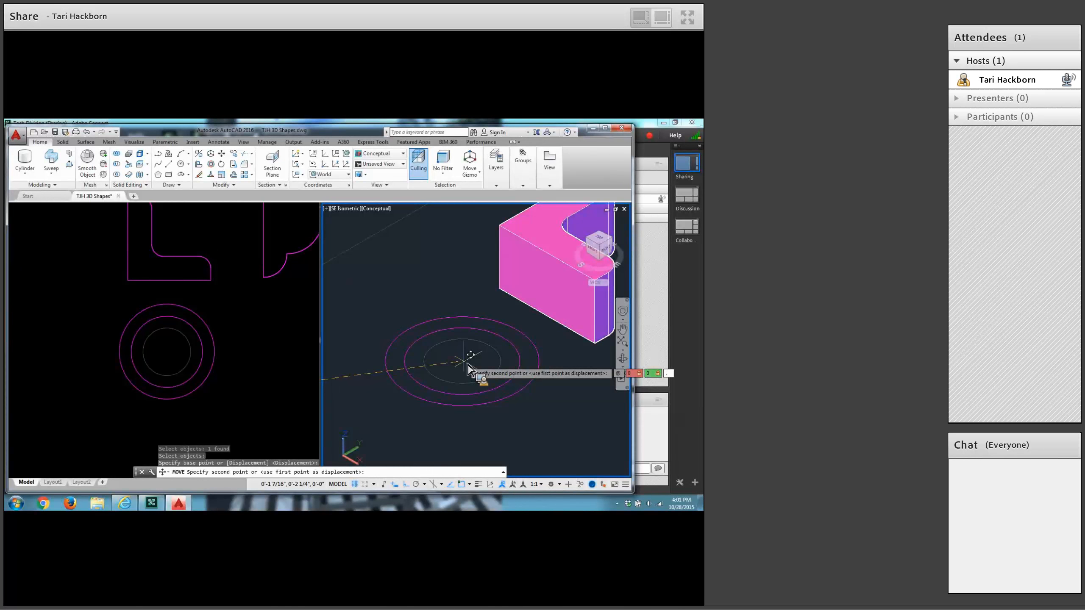
{"action": "key", "text": "Return"}
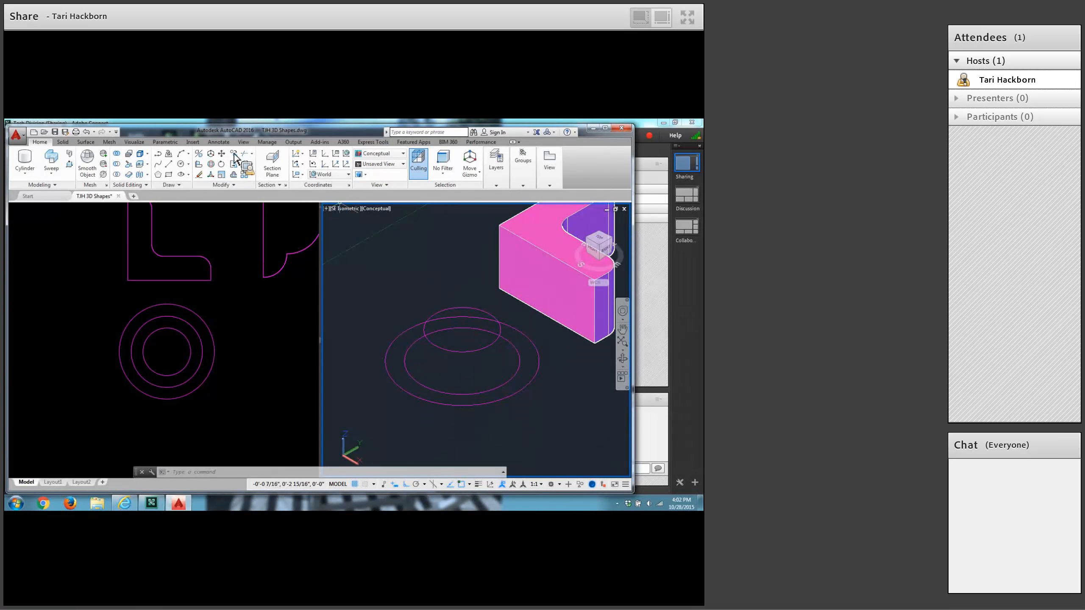
Move the middle-sized circle straight up 0.5 inch along Z from its centre.
{"action": "left_click", "coordinate": [222, 154]}
{"action": "left_click", "coordinate": [513, 342]}
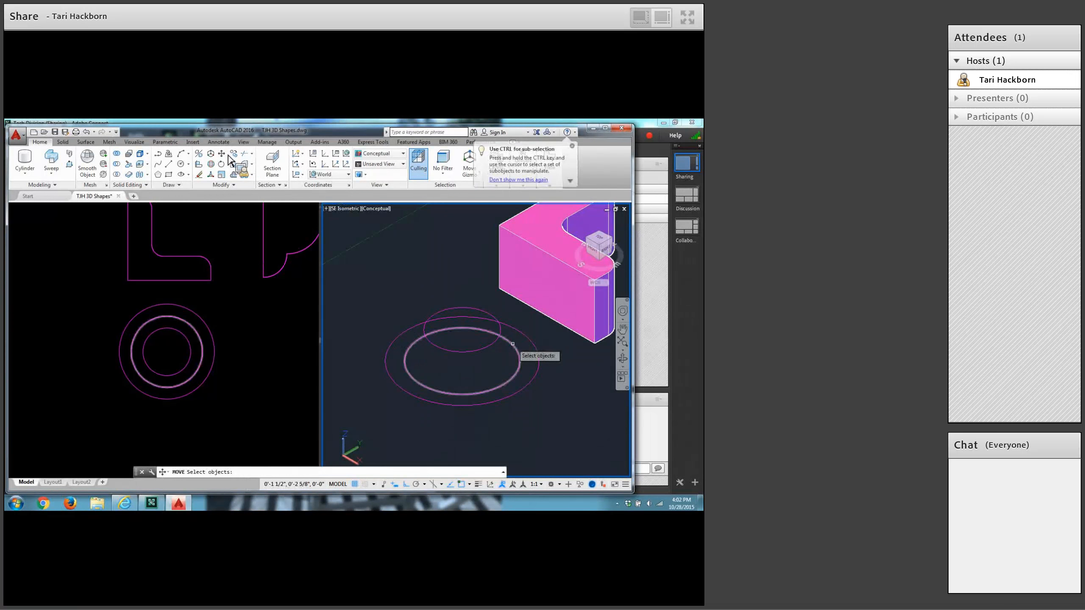
{"action": "key", "text": "Return"}
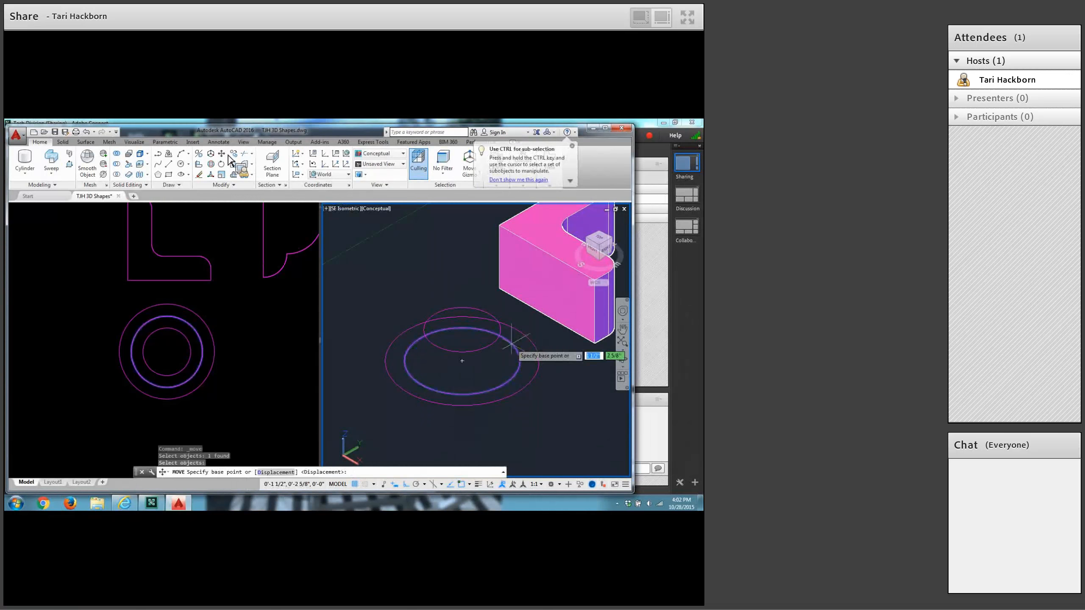
{"action": "left_click", "coordinate": [462, 361]}
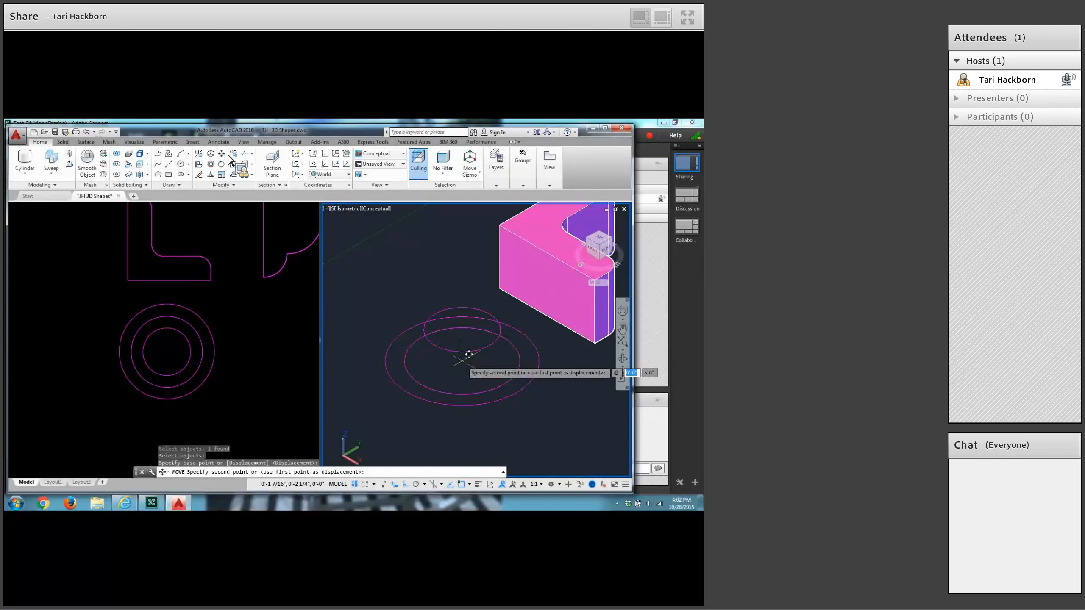
{"action": "key", "text": "Tab"}
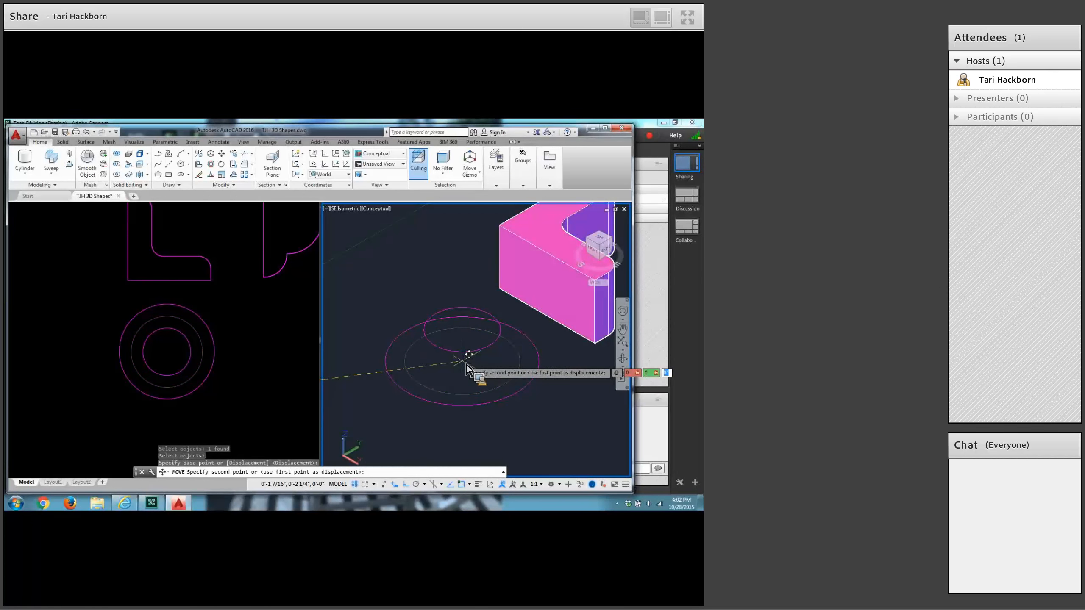
{"action": "type", "text": ".5"}
{"action": "key", "text": "Return"}
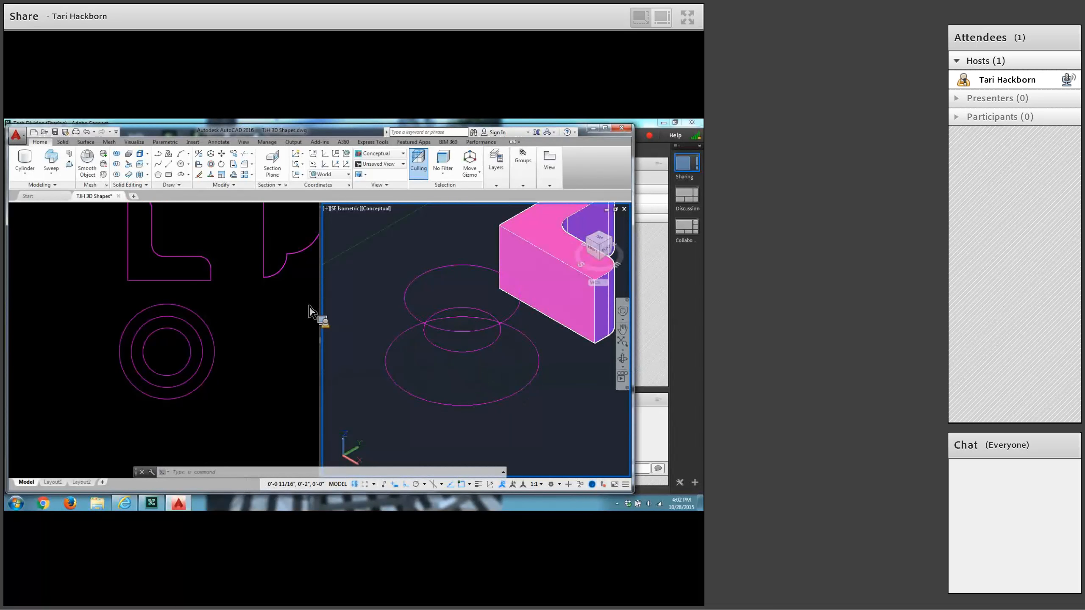
Loft a solid through the large, small and medium circles from bottom to top, using cross sections only.
{"action": "left_click", "coordinate": [50, 173]}
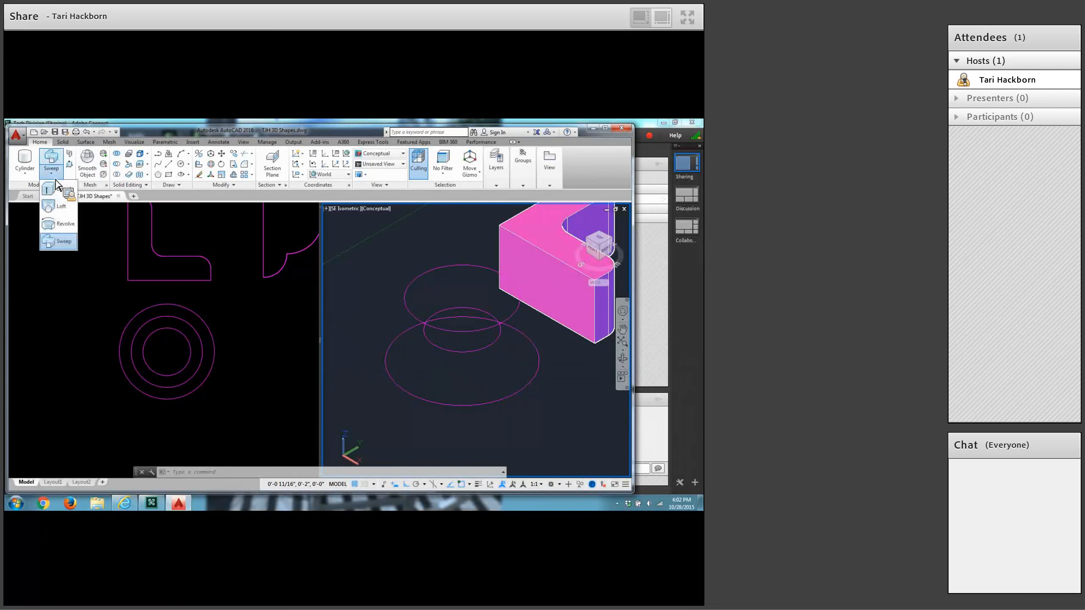
{"action": "left_click", "coordinate": [55, 209]}
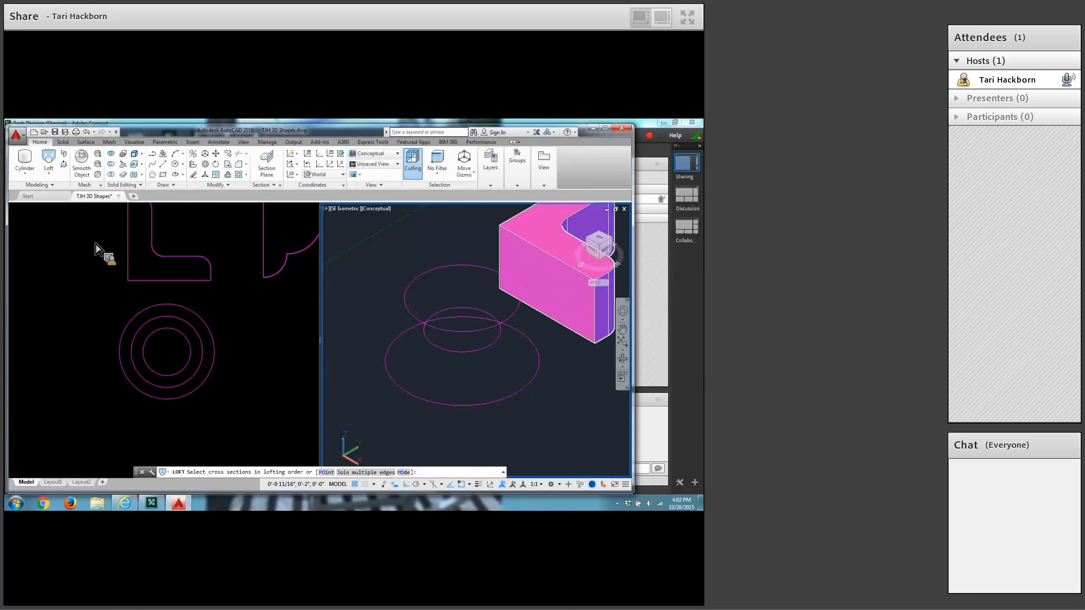
{"action": "left_click", "coordinate": [384, 367]}
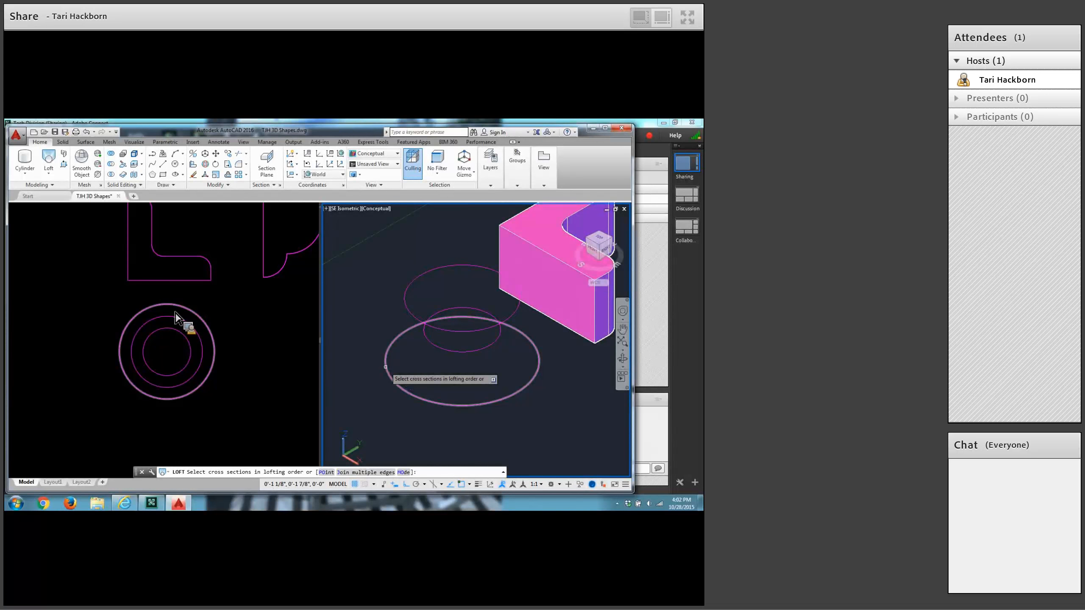
{"action": "left_click", "coordinate": [385, 367]}
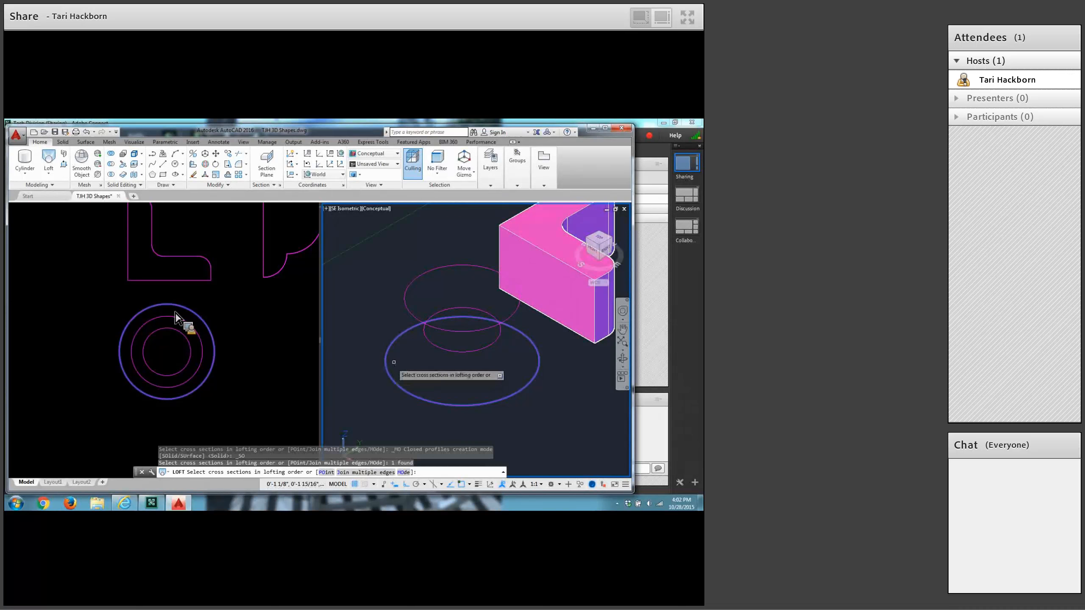
{"action": "left_click", "coordinate": [420, 322]}
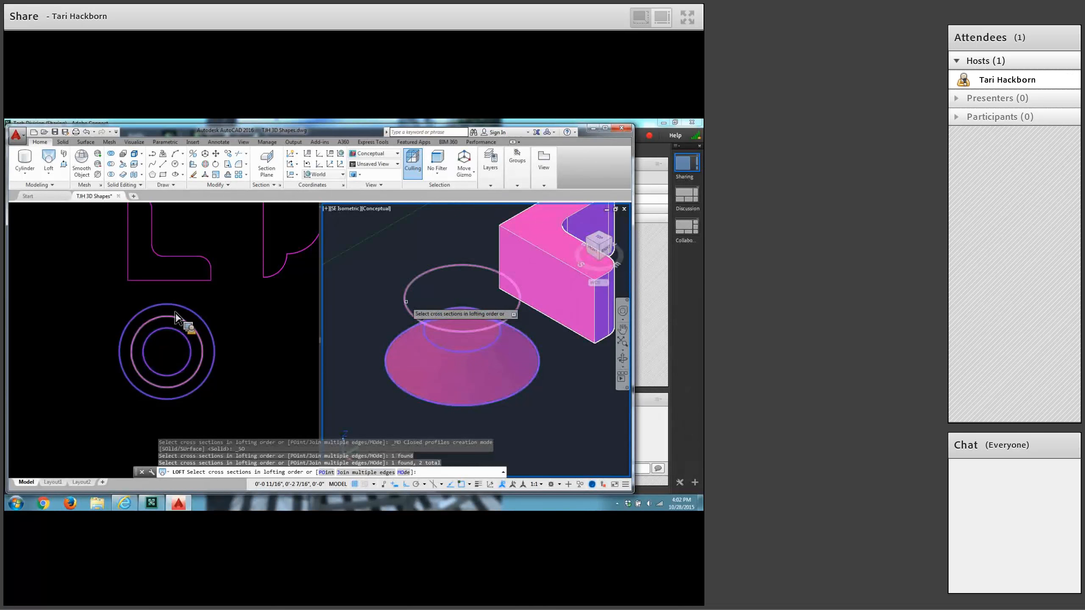
{"action": "left_click", "coordinate": [406, 302]}
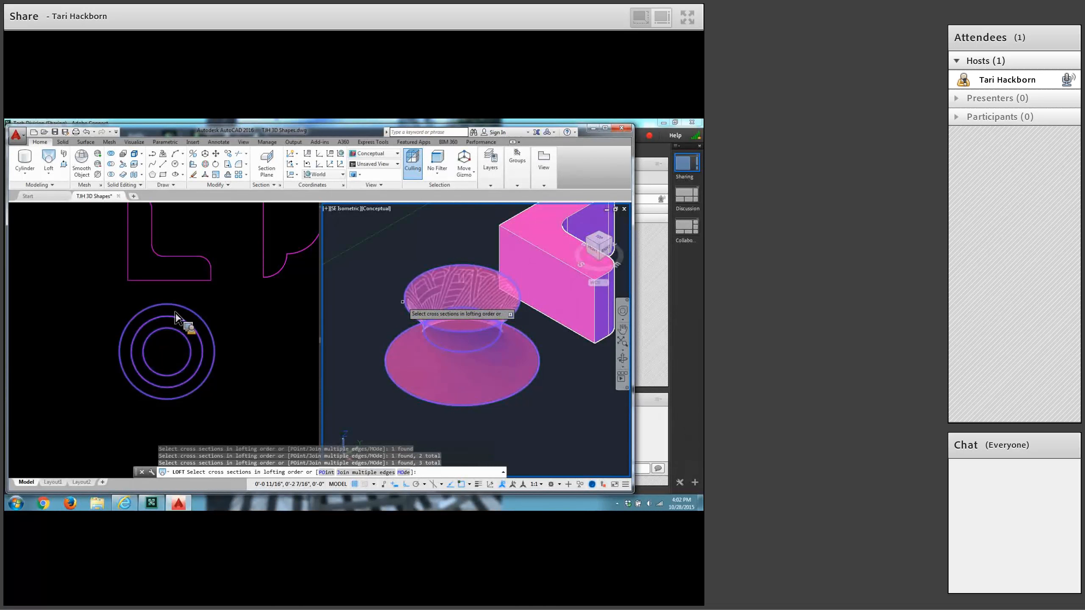
{"action": "key", "text": "Return"}
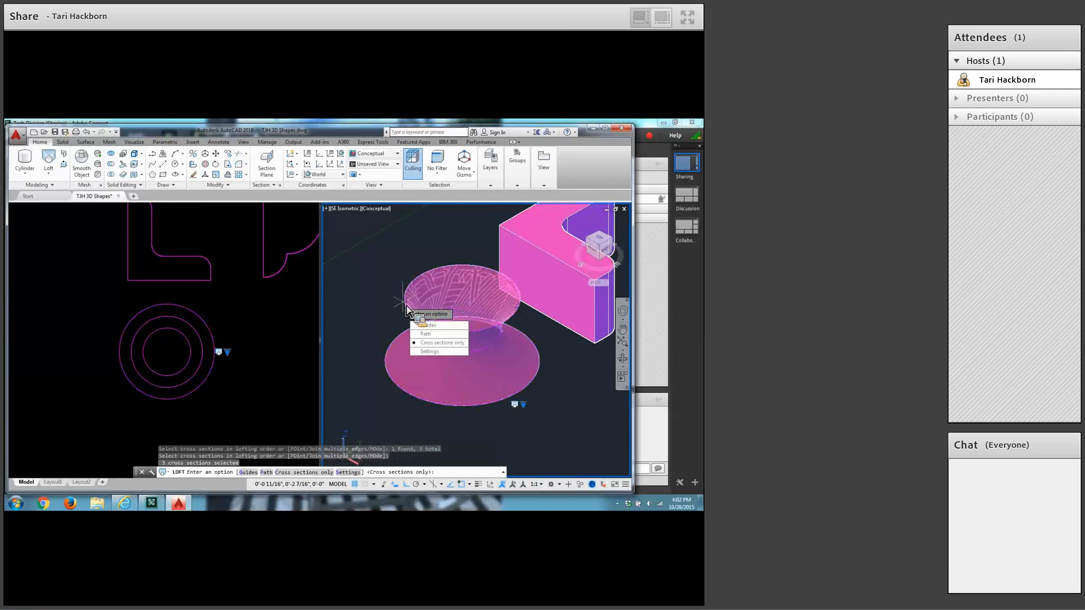
{"action": "key", "text": "Return"}
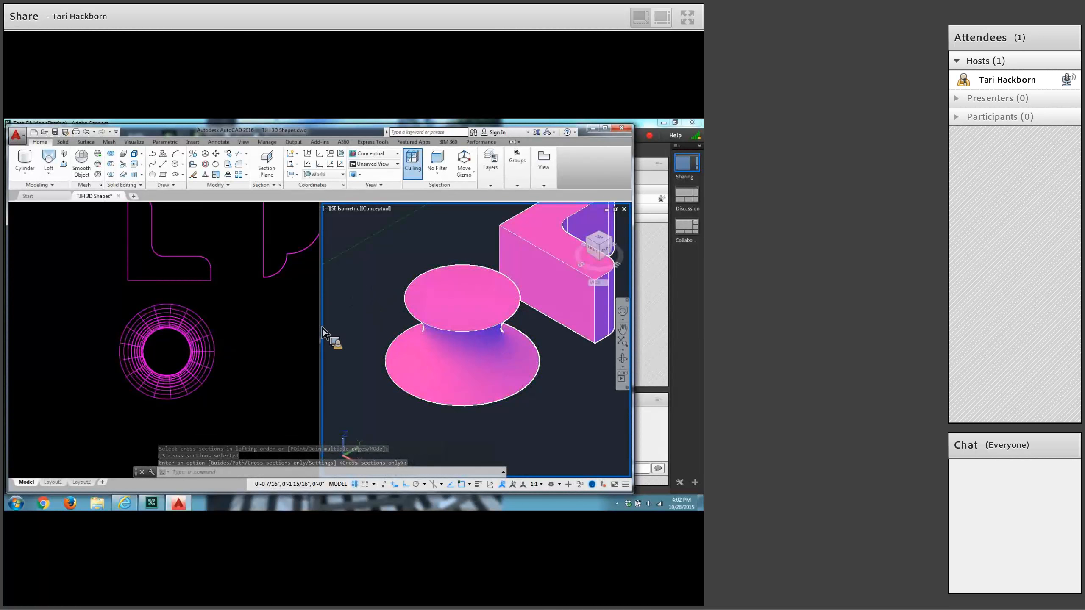
Draw a circle of 0.75 inch radius in the empty area beside the lofted shape in the plan view.
{"action": "left_click", "coordinate": [262, 355]}
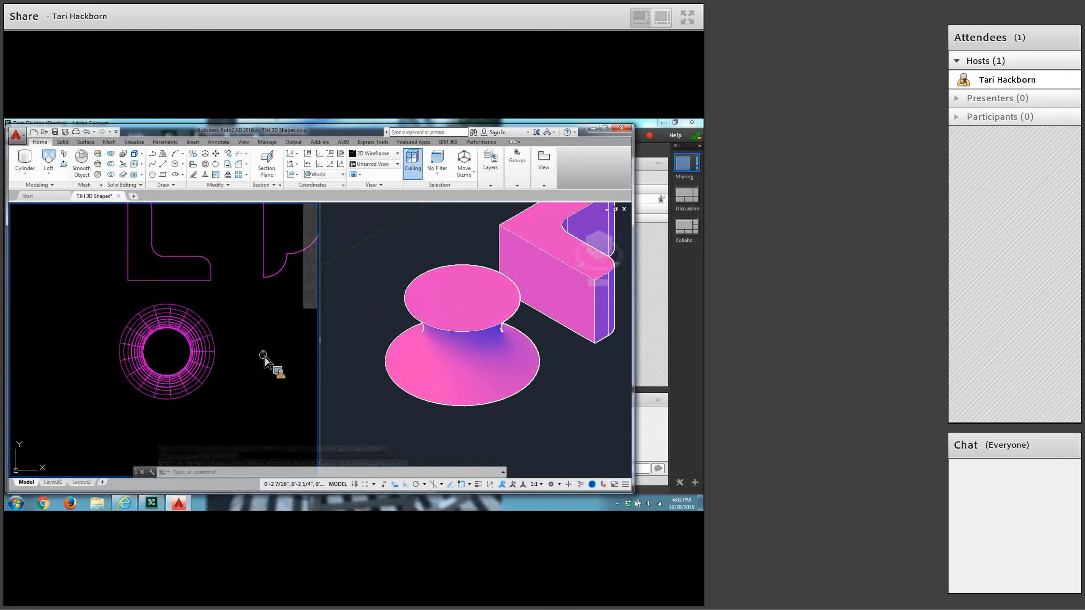
{"action": "middle_click_drag", "start_coordinate": [263, 354], "coordinate": [131, 342]}
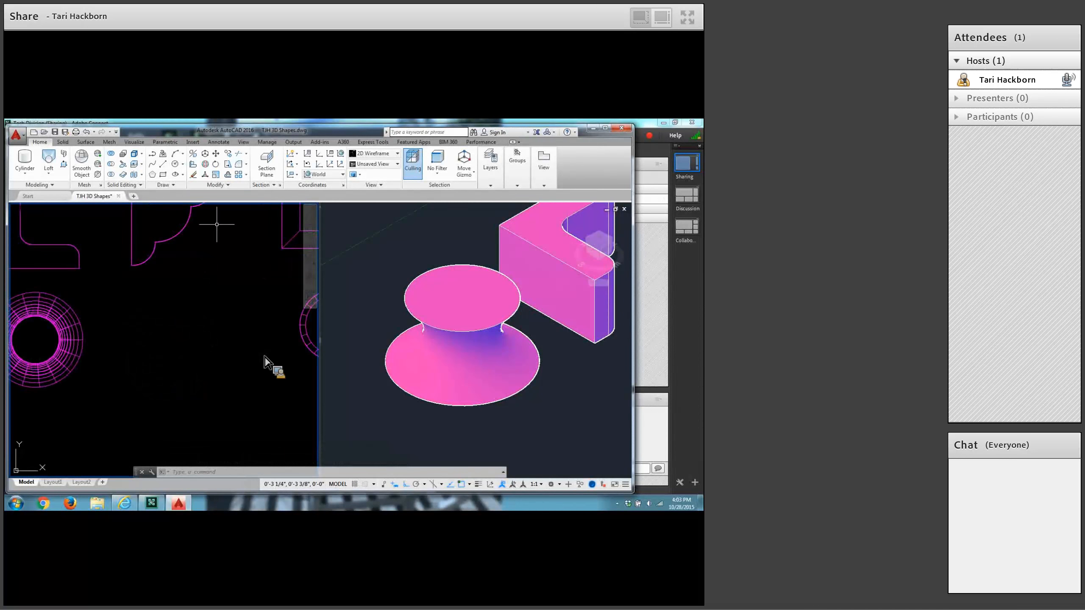
{"action": "left_click", "coordinate": [175, 164]}
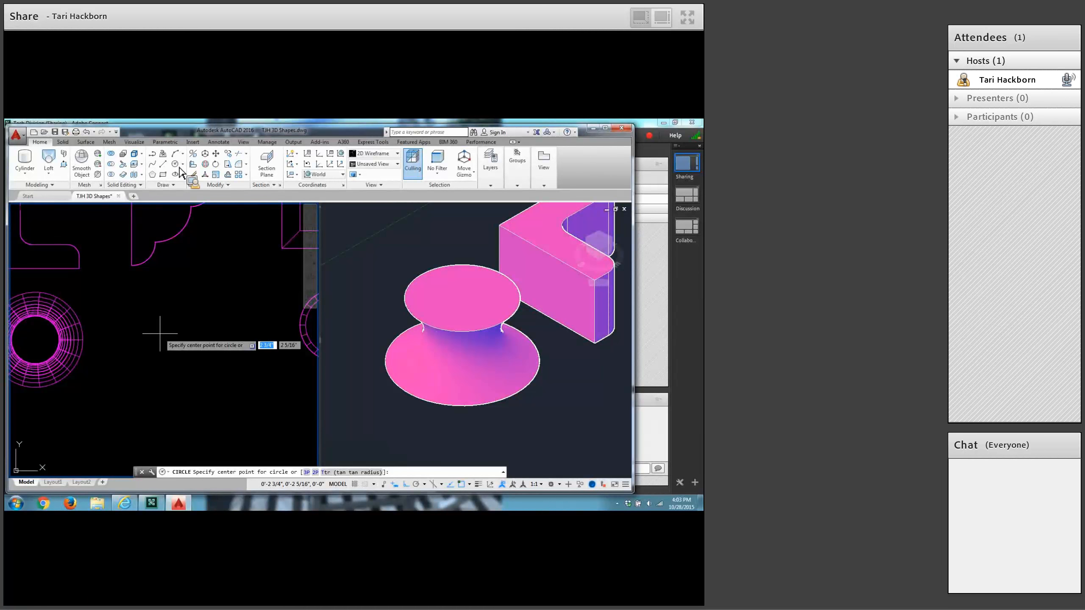
{"action": "left_click", "coordinate": [165, 341]}
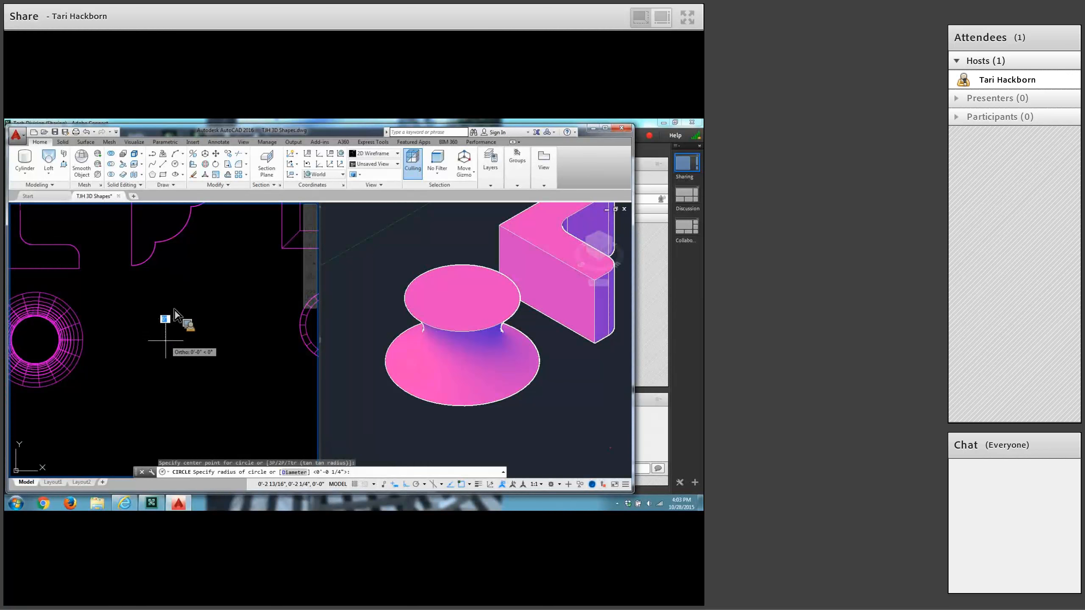
{"action": "type", "text": ".75"}
{"action": "key", "text": "Return"}
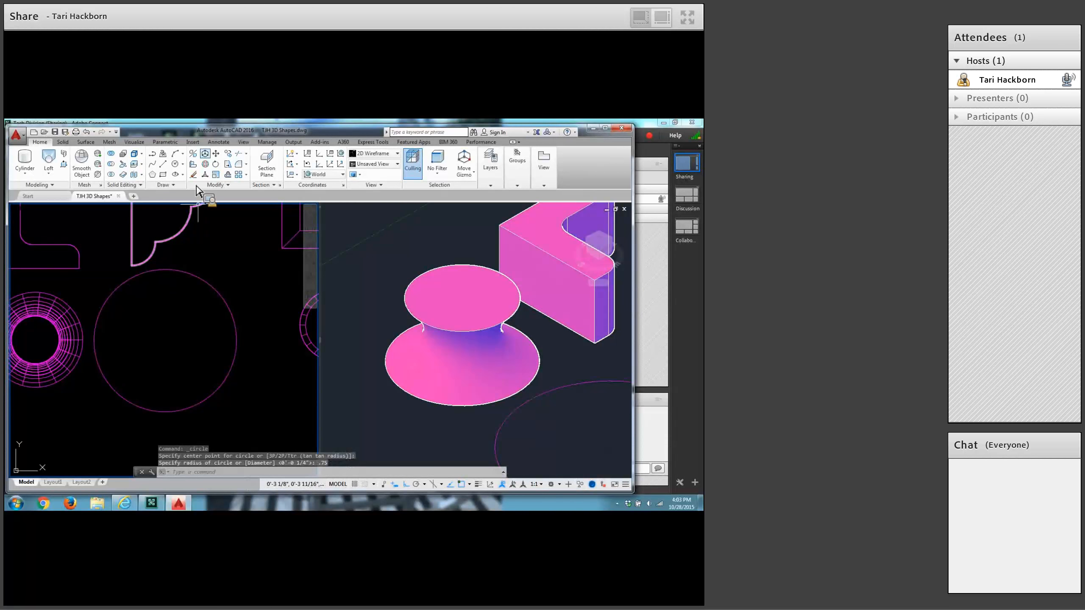
Move the new circle straight down in the plan view, away from the curved profile above it.
{"action": "left_click", "coordinate": [216, 154]}
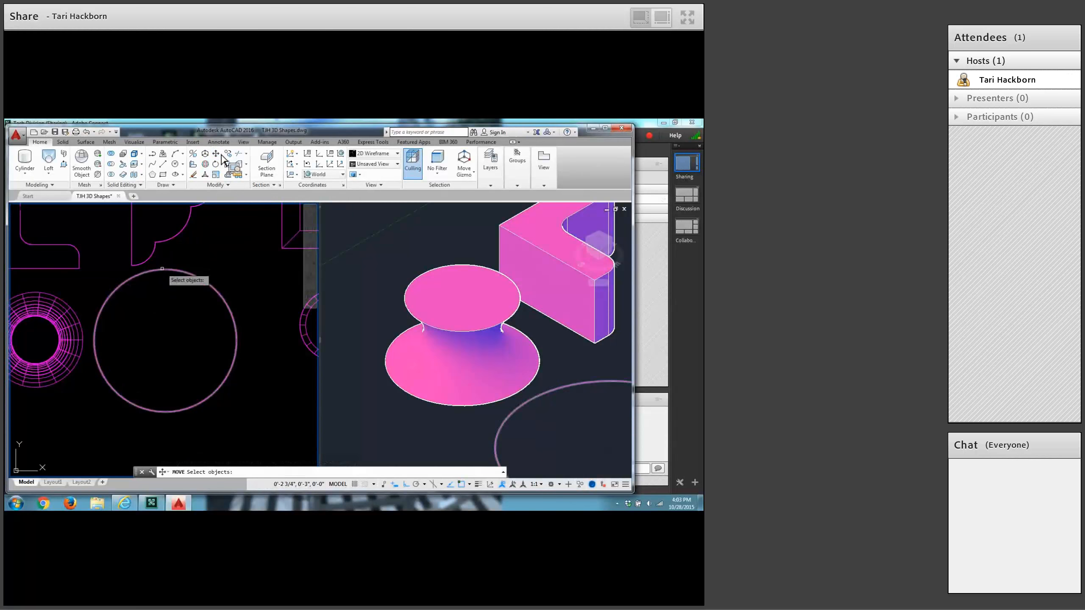
{"action": "left_click", "coordinate": [165, 269]}
{"action": "key", "text": "Return"}
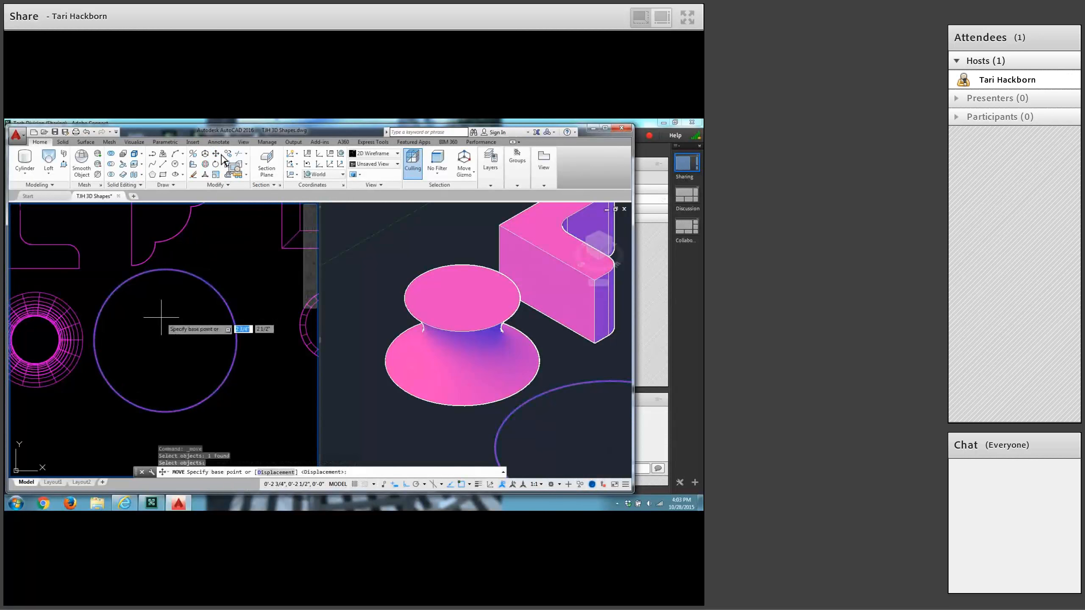
{"action": "left_click", "coordinate": [169, 317]}
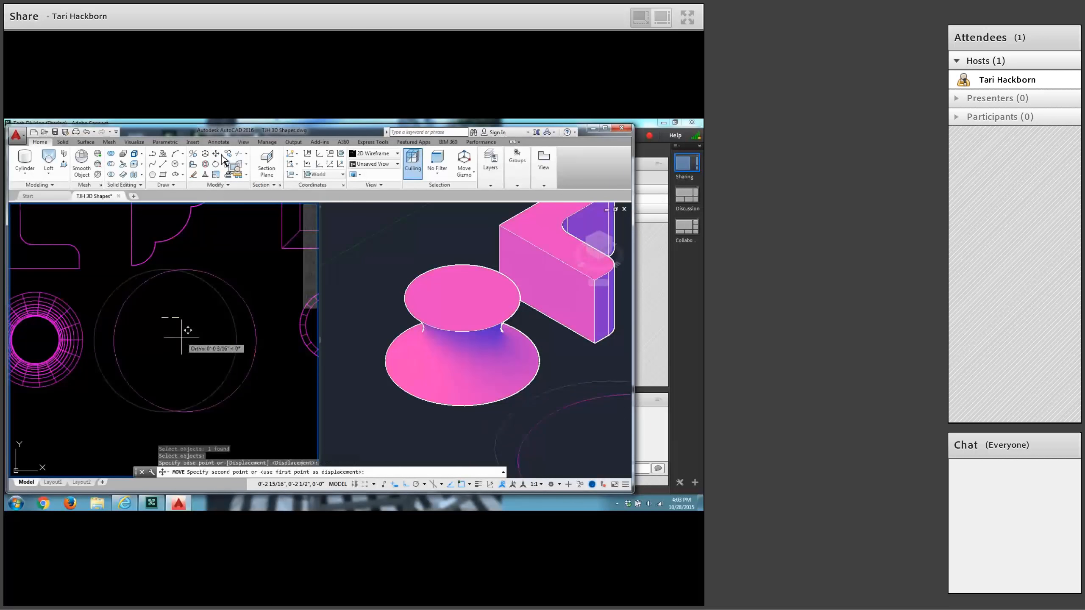
{"action": "left_click", "coordinate": [176, 331]}
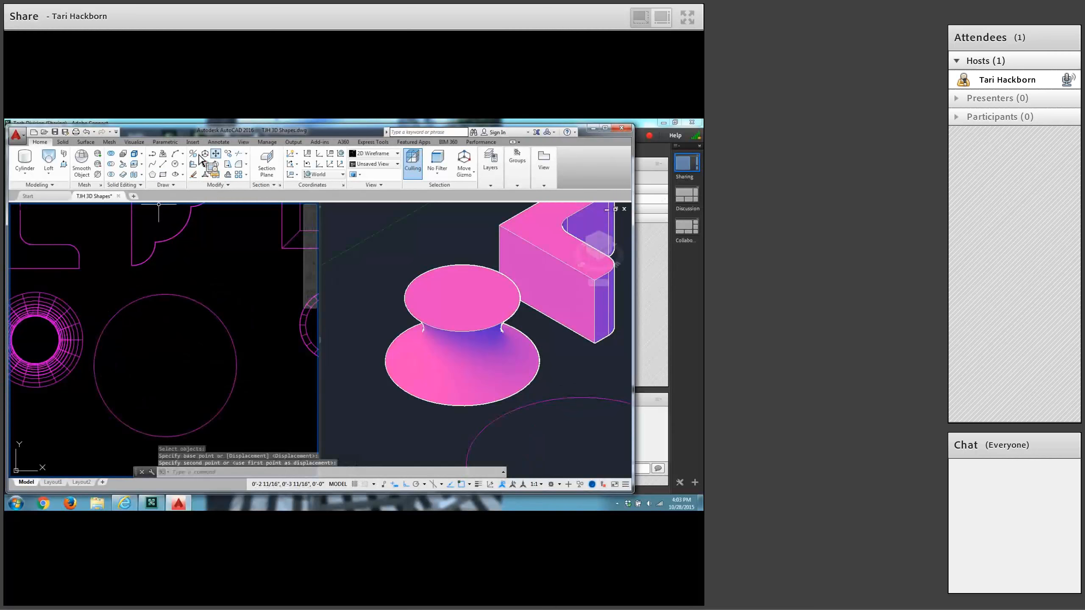
Shift the circle slightly along positive X, away from the neighbouring lofted shape.
{"action": "left_click", "coordinate": [216, 153]}
{"action": "left_click", "coordinate": [163, 295]}
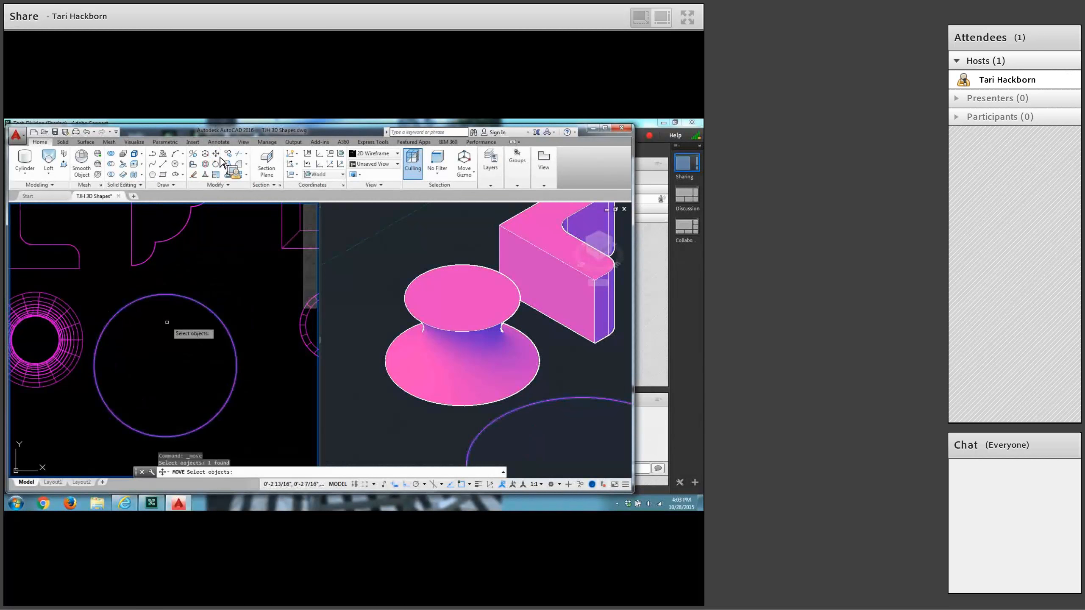
{"action": "key", "text": "Return"}
{"action": "left_click", "coordinate": [166, 349]}
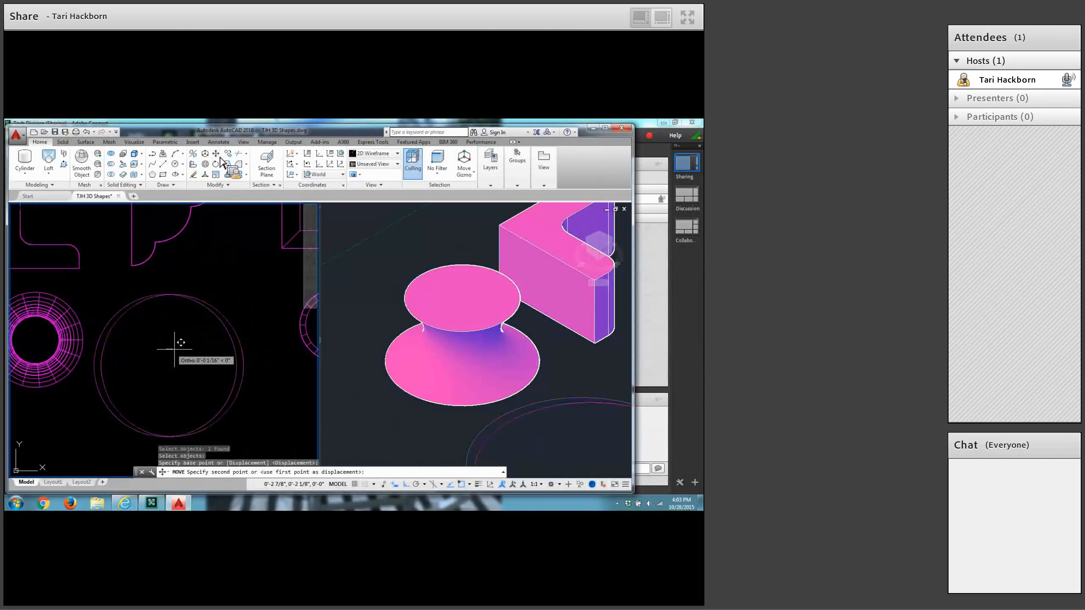
{"action": "left_click", "coordinate": [178, 348]}
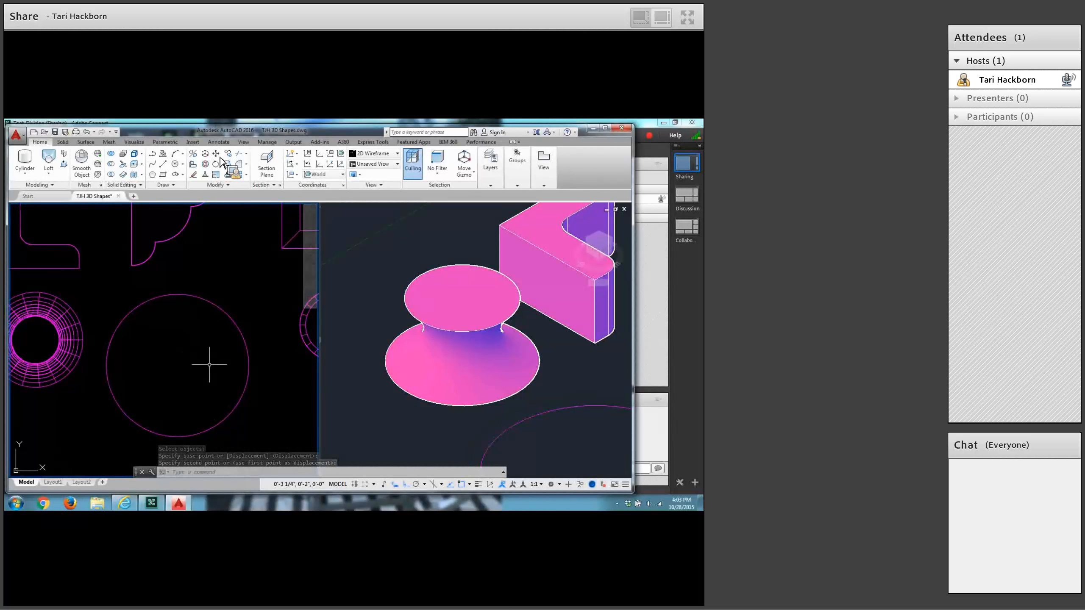
Add a concentric circle of 5/8 inch radius at the centre of the large circle.
{"action": "left_click", "coordinate": [175, 164]}
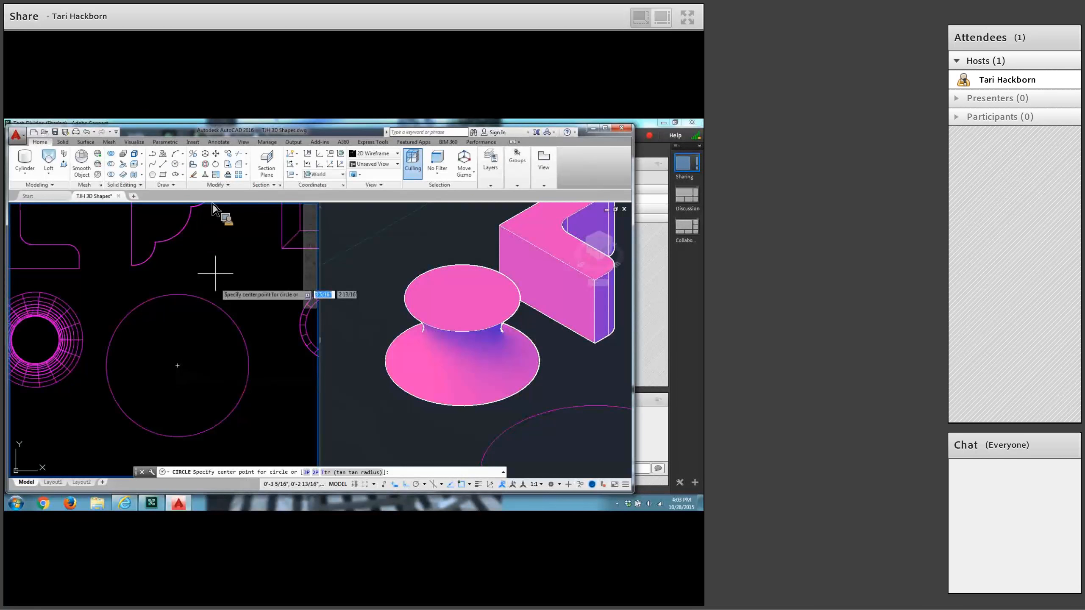
{"action": "left_click", "coordinate": [178, 366]}
{"action": "type", "text": "5"}
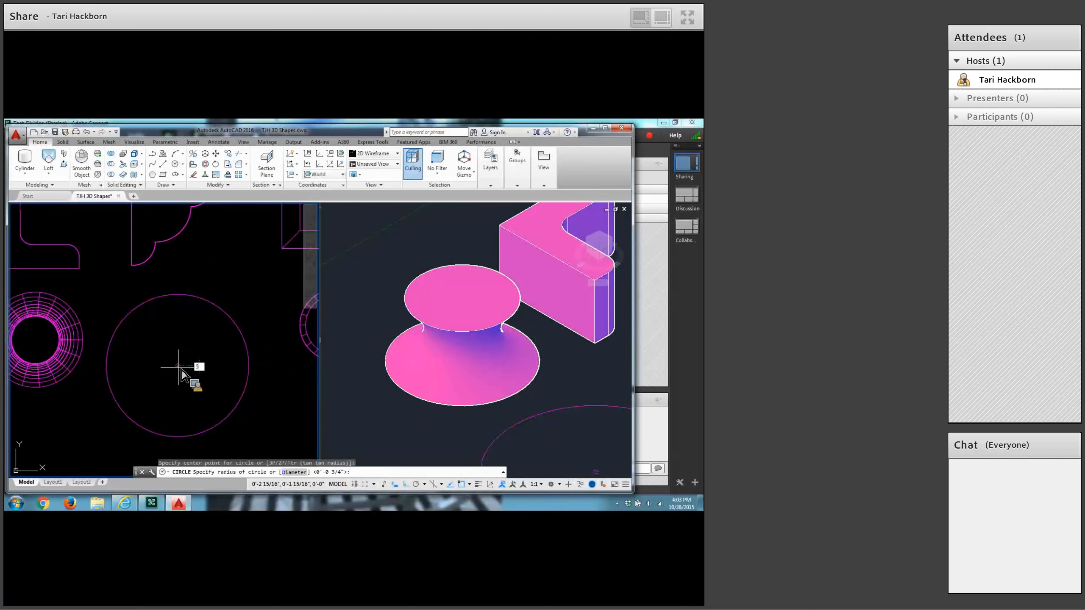
{"action": "type", "text": "/8"}
{"action": "key", "text": "Return"}
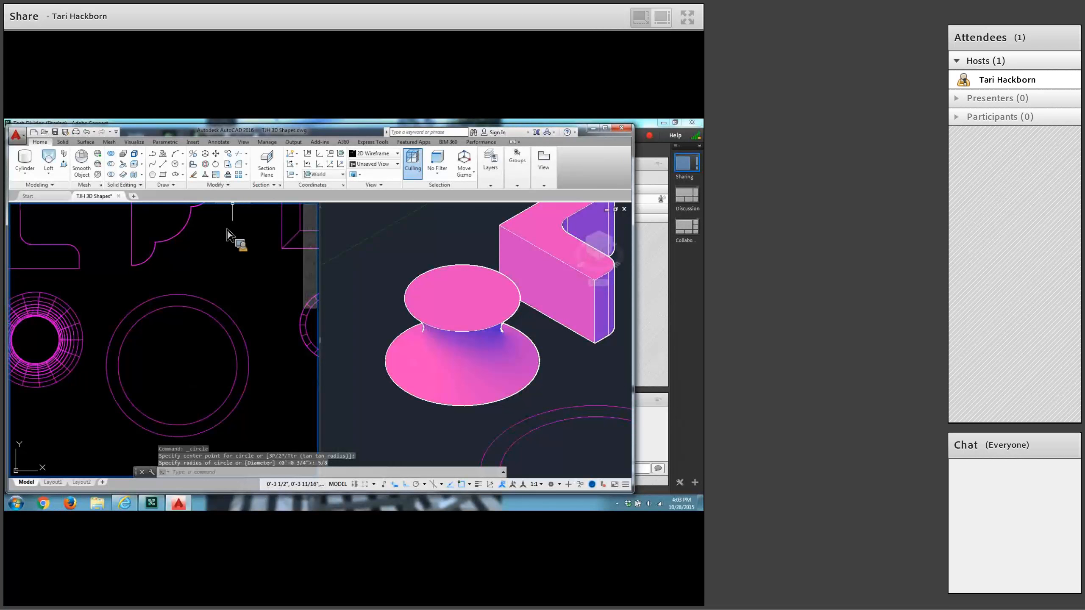
Add a third, innermost concentric circle of 0.5 inch radius at the same centre.
{"action": "left_click", "coordinate": [175, 164]}
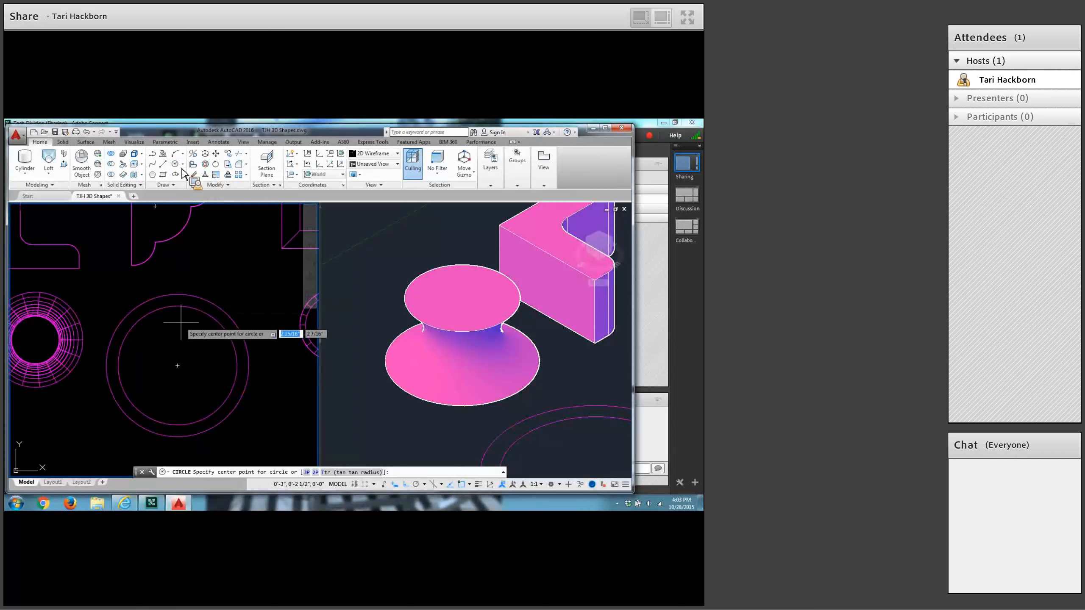
{"action": "left_click", "coordinate": [179, 365]}
{"action": "type", "text": ".5"}
{"action": "key", "text": "Return"}
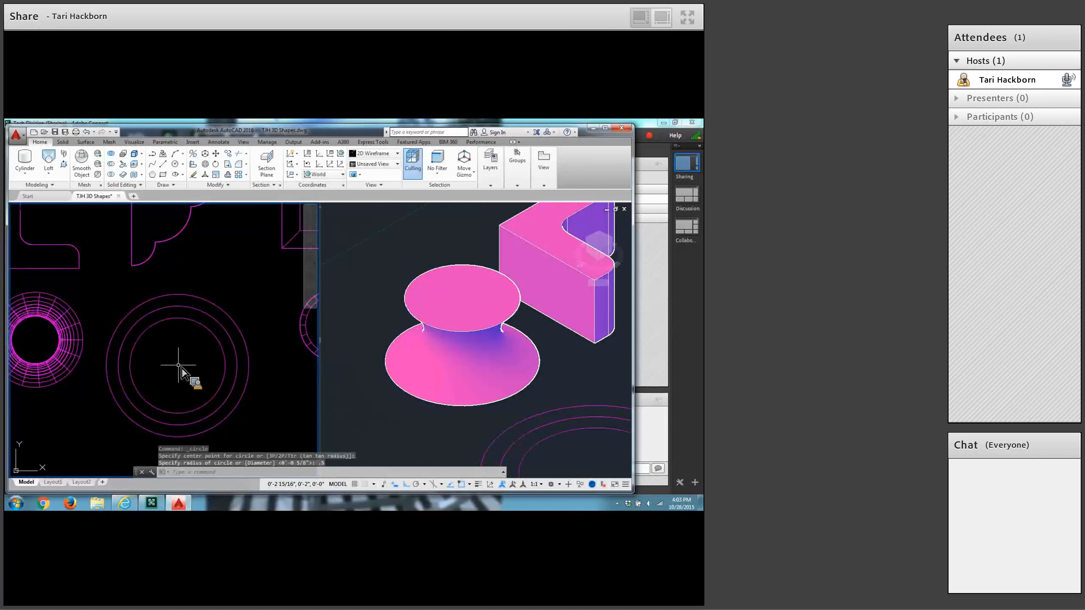
Move the innermost circle straight up 1/8 inch along Z from its centre in the 3D view.
{"action": "left_click", "coordinate": [357, 404]}
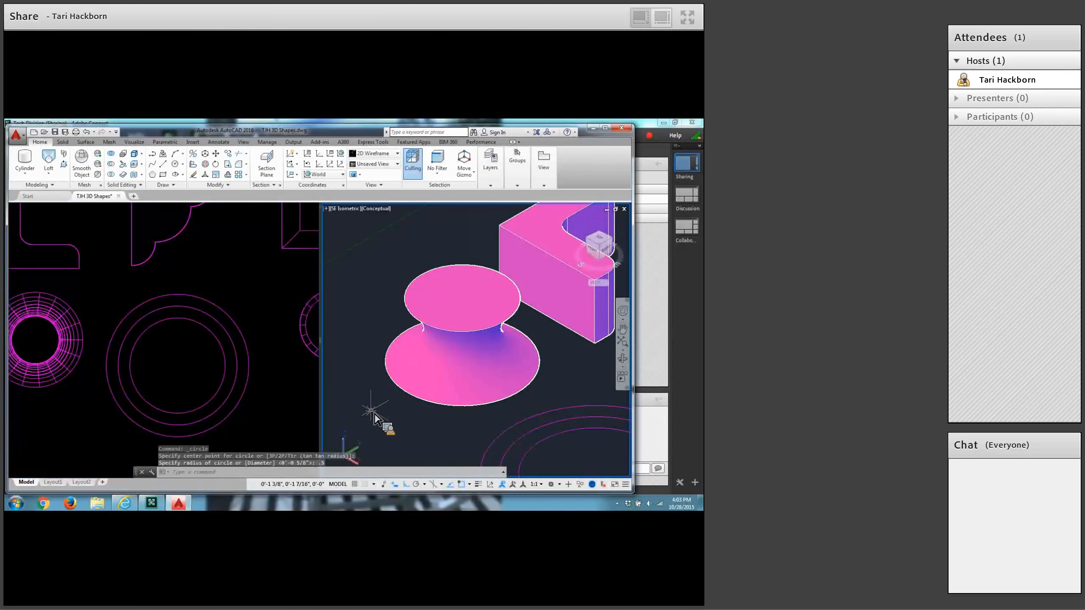
{"action": "middle_click_drag", "start_coordinate": [439, 404], "coordinate": [324, 310]}
{"action": "key", "text": "Escape"}
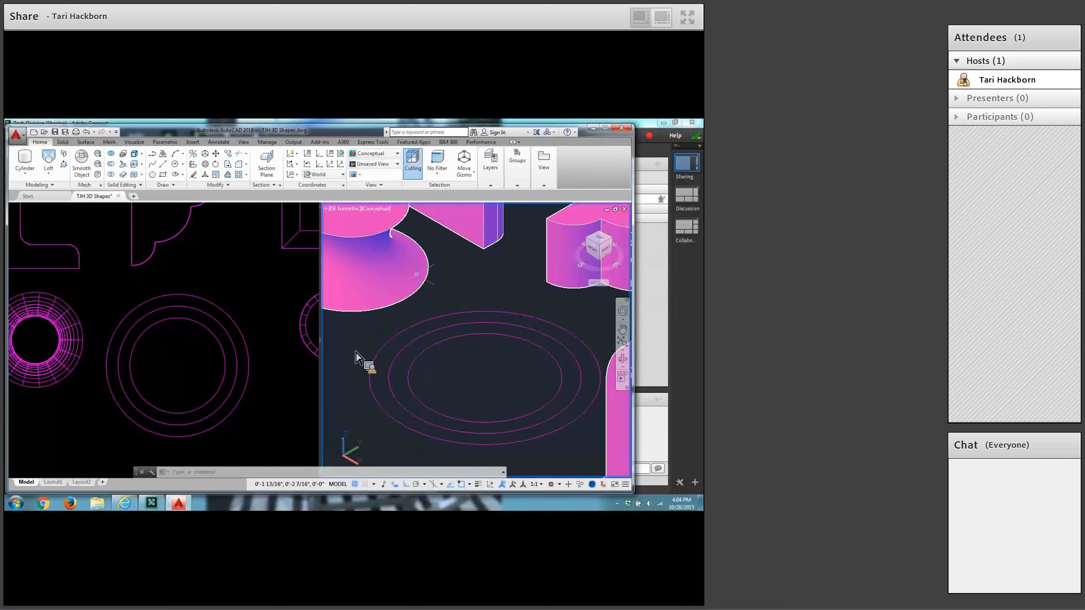
{"action": "left_click", "coordinate": [217, 154]}
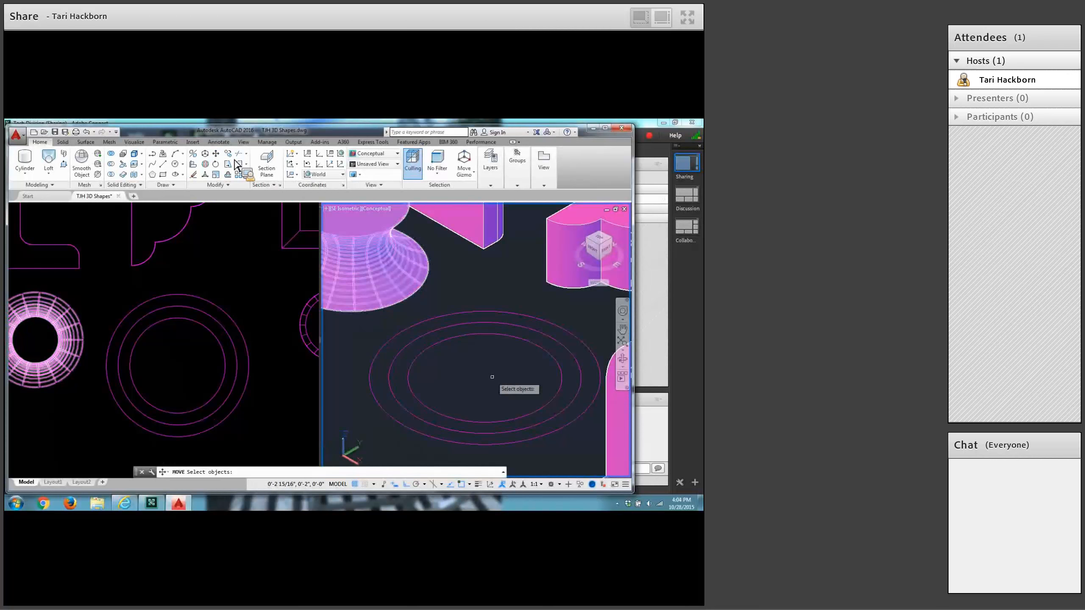
{"action": "left_click", "coordinate": [484, 335]}
{"action": "key", "text": "Return"}
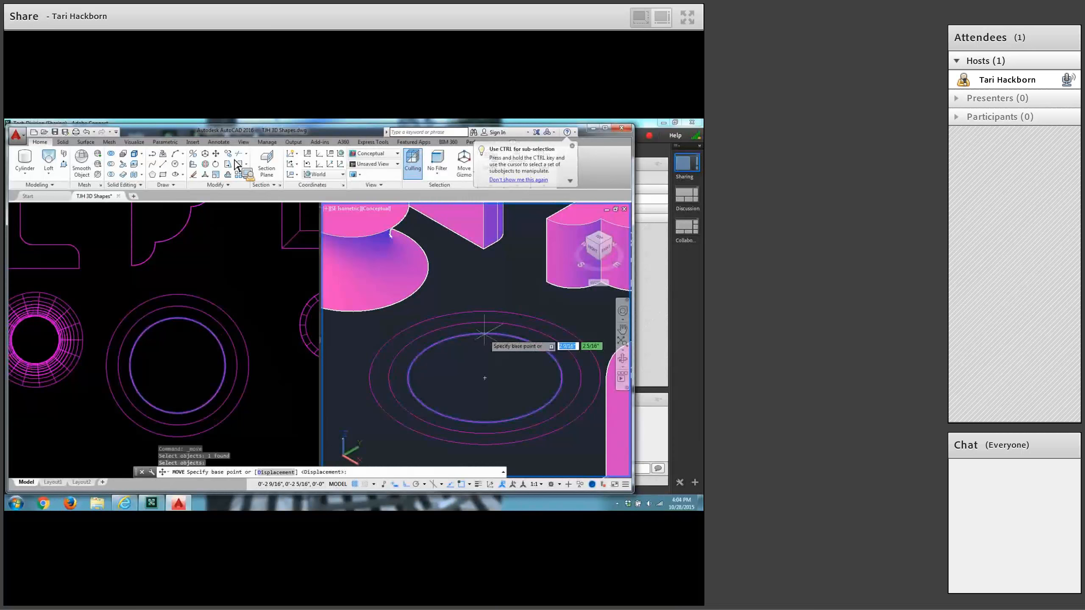
{"action": "left_click", "coordinate": [485, 376]}
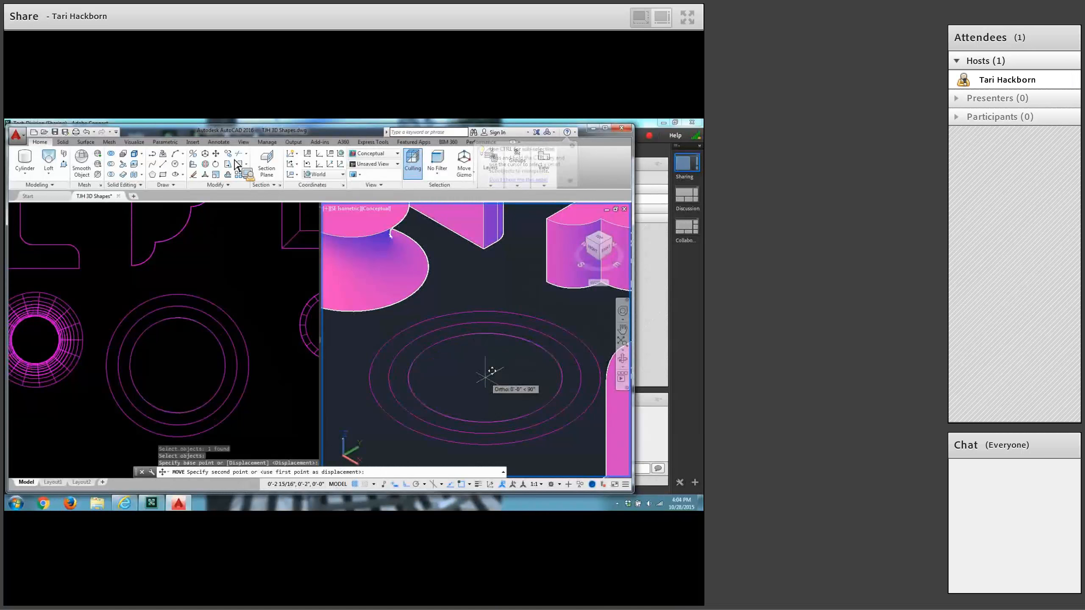
{"action": "key", "text": "shift"}
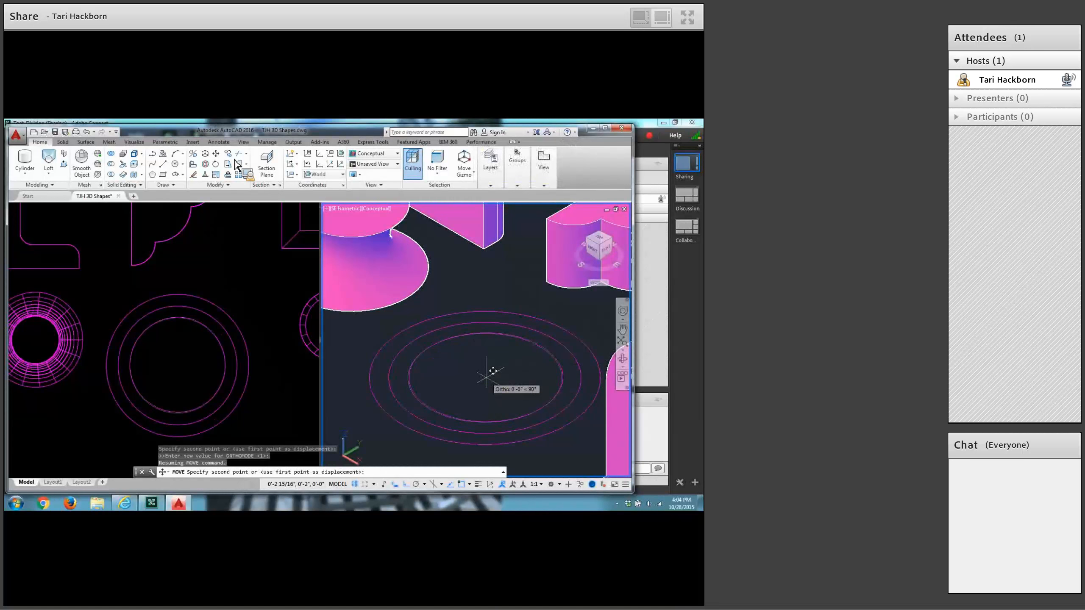
{"action": "type", "text": "@0,0,1/8"}
{"action": "key", "text": "Return"}
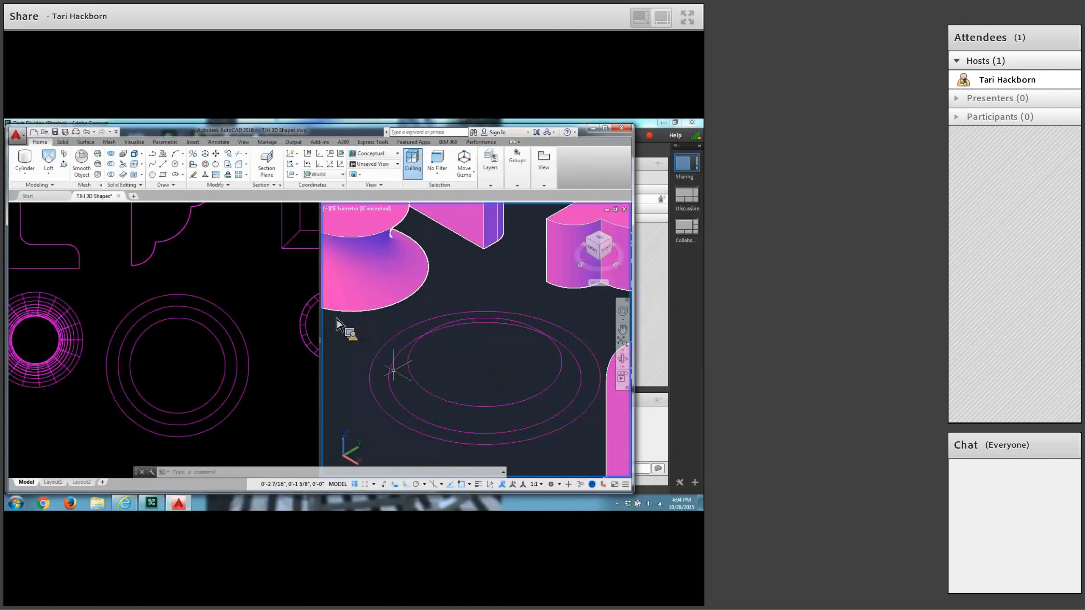
Move the middle-sized 5/8 inch radius circle straight up 0.5 inch along Z from its centre.
{"action": "left_click", "coordinate": [217, 154]}
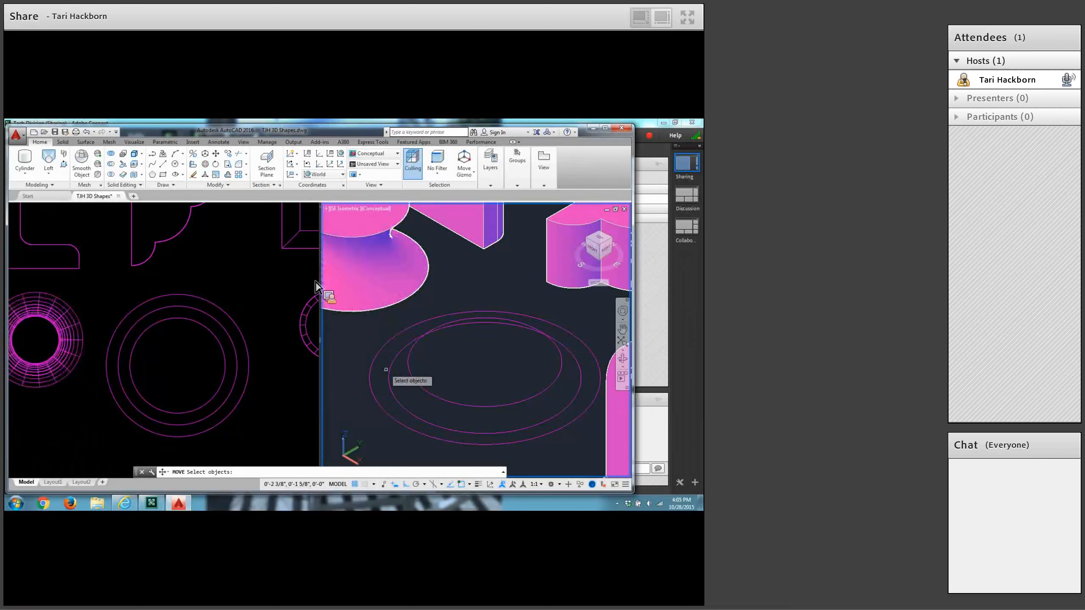
{"action": "left_click", "coordinate": [389, 371]}
{"action": "key", "text": "Return"}
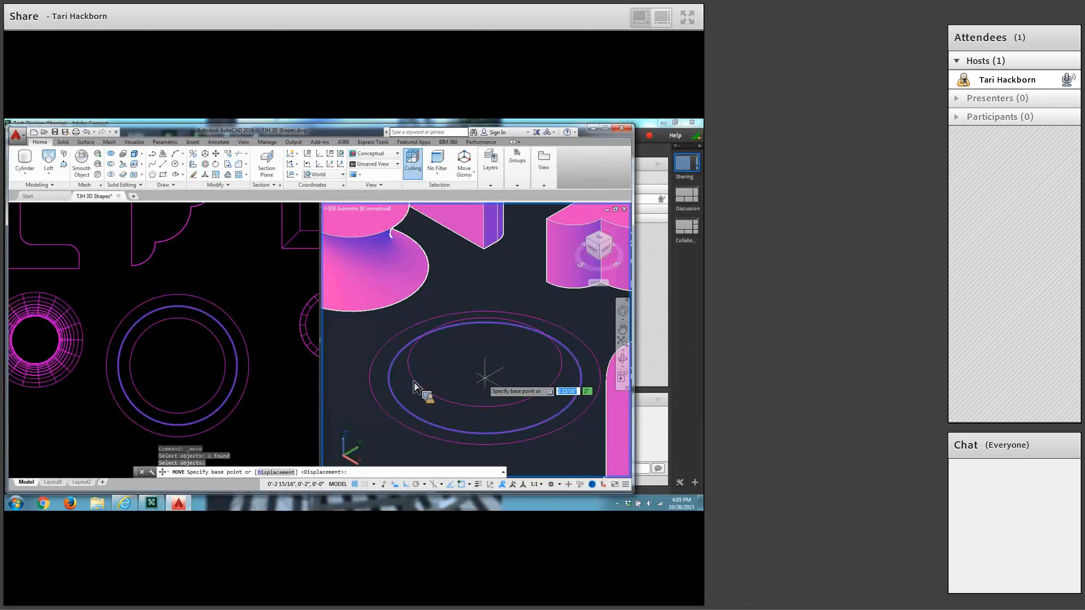
{"action": "left_click", "coordinate": [485, 376]}
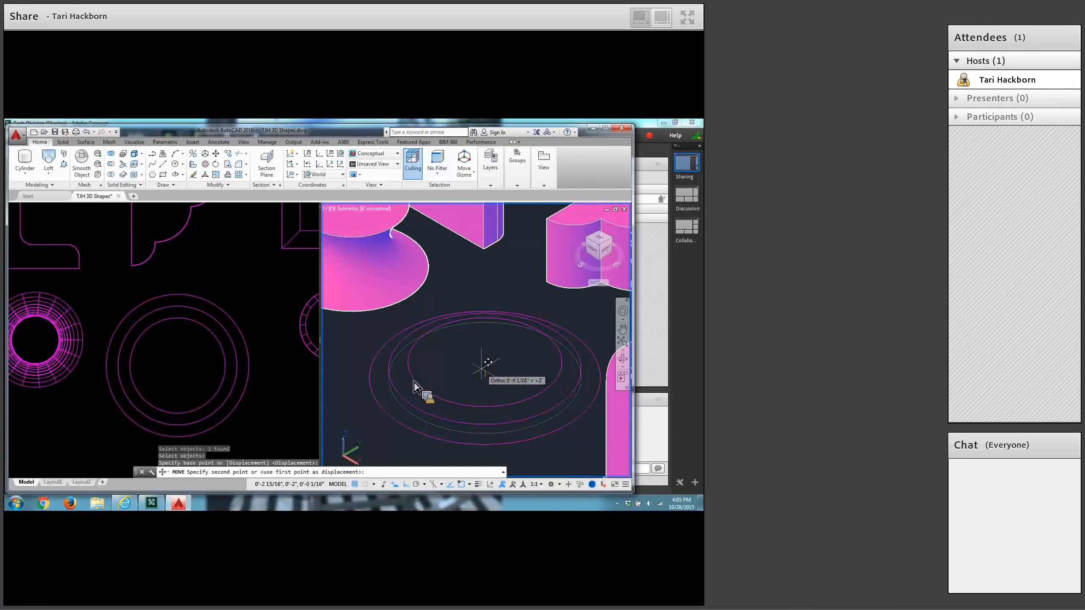
{"action": "type", "text": "0,0,.5"}
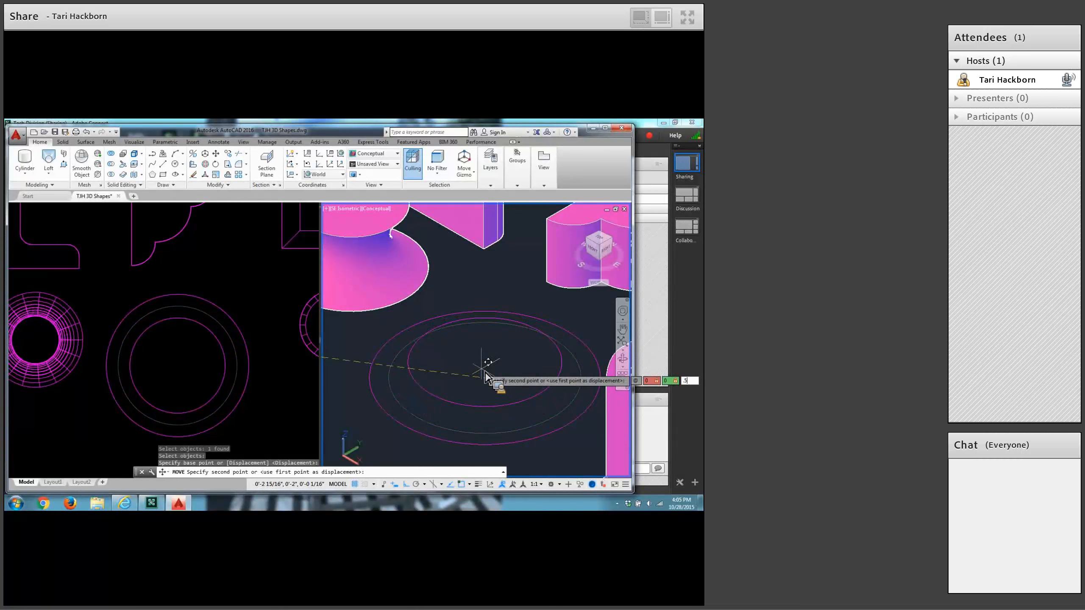
{"action": "key", "text": "Return"}
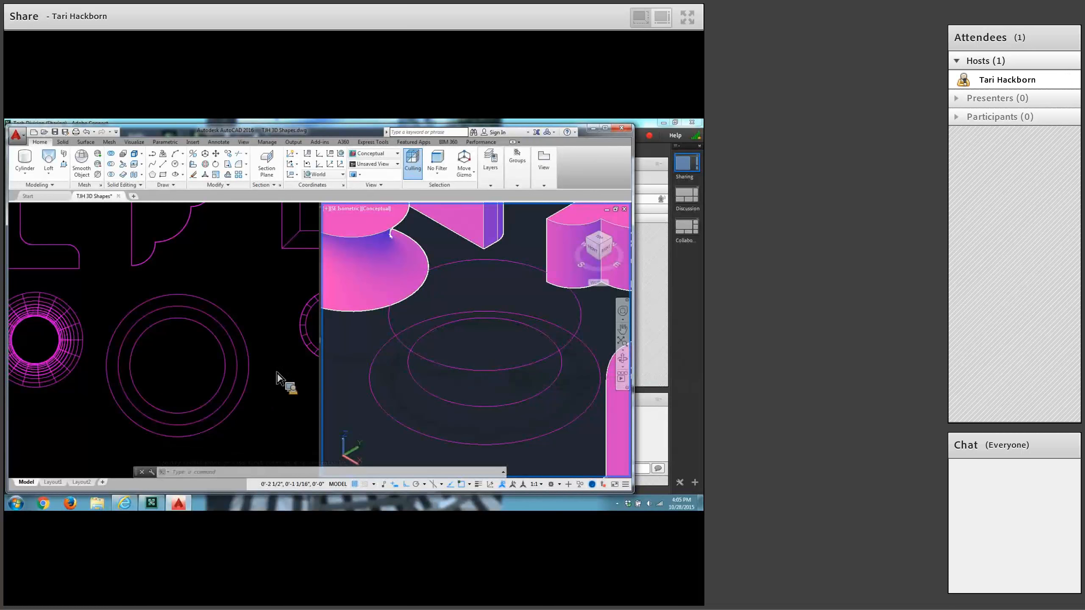
Loft a bowl-shaped solid through the large, medium and small circles in that order, using cross sections only.
{"action": "left_click", "coordinate": [49, 161]}
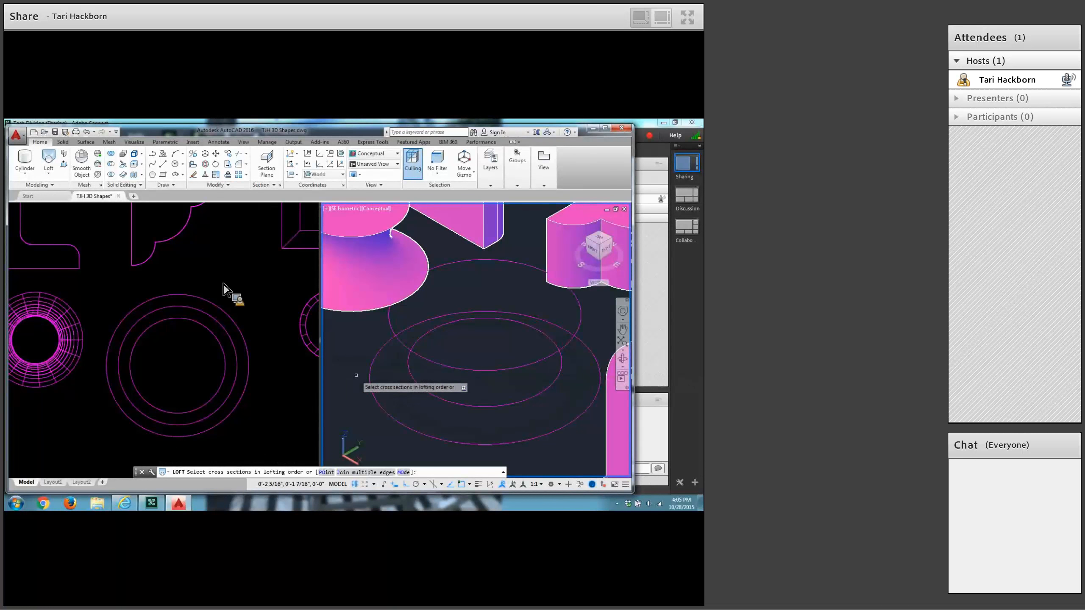
{"action": "left_click", "coordinate": [369, 384]}
{"action": "left_click", "coordinate": [369, 384]}
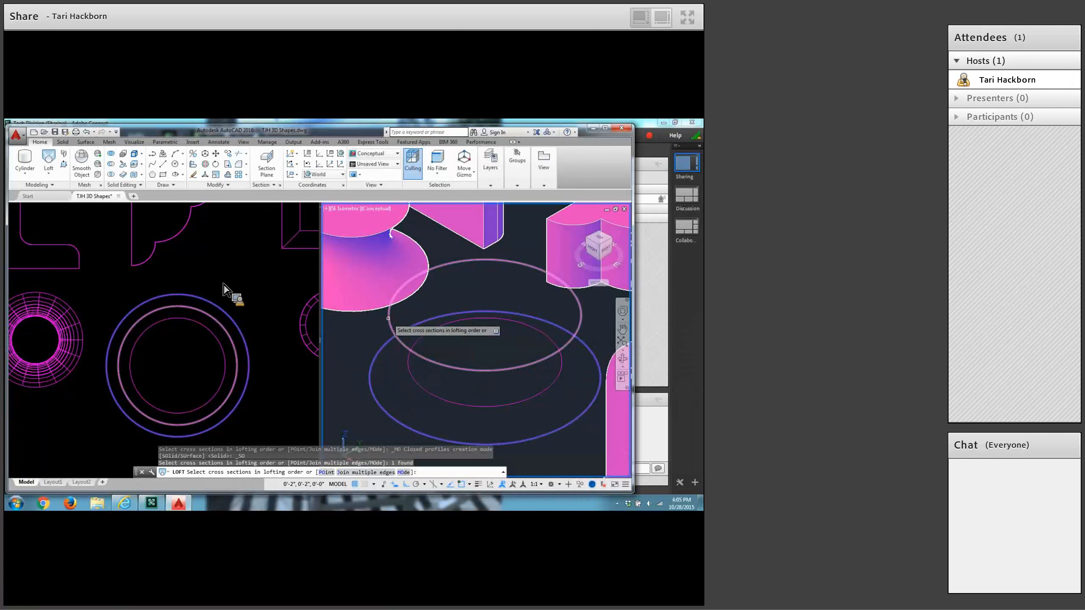
{"action": "left_click", "coordinate": [388, 318]}
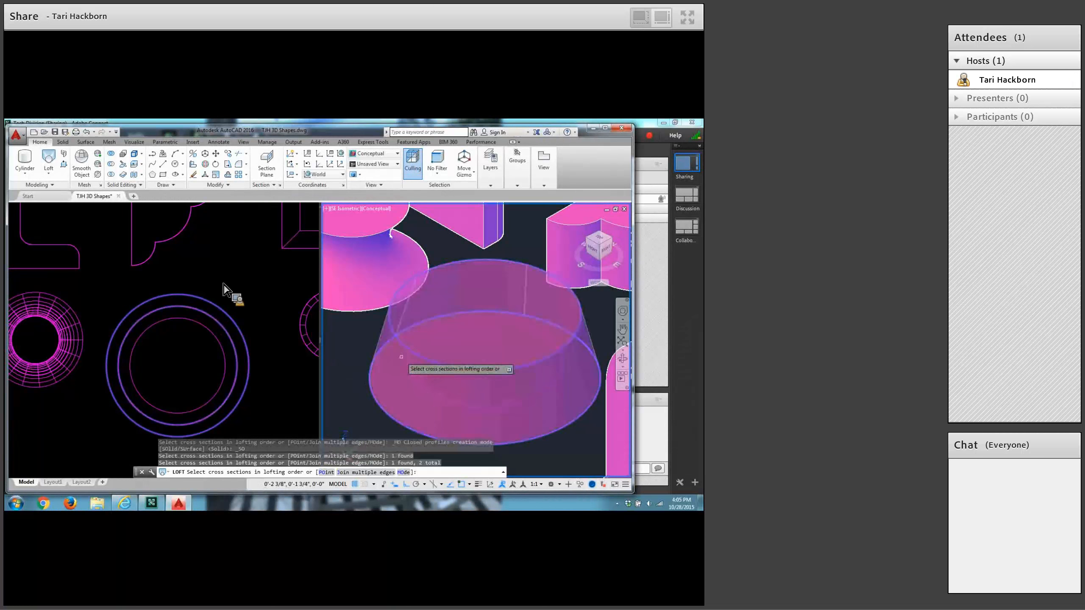
{"action": "left_click", "coordinate": [410, 370]}
{"action": "key", "text": "Return"}
{"action": "key", "text": "Return"}
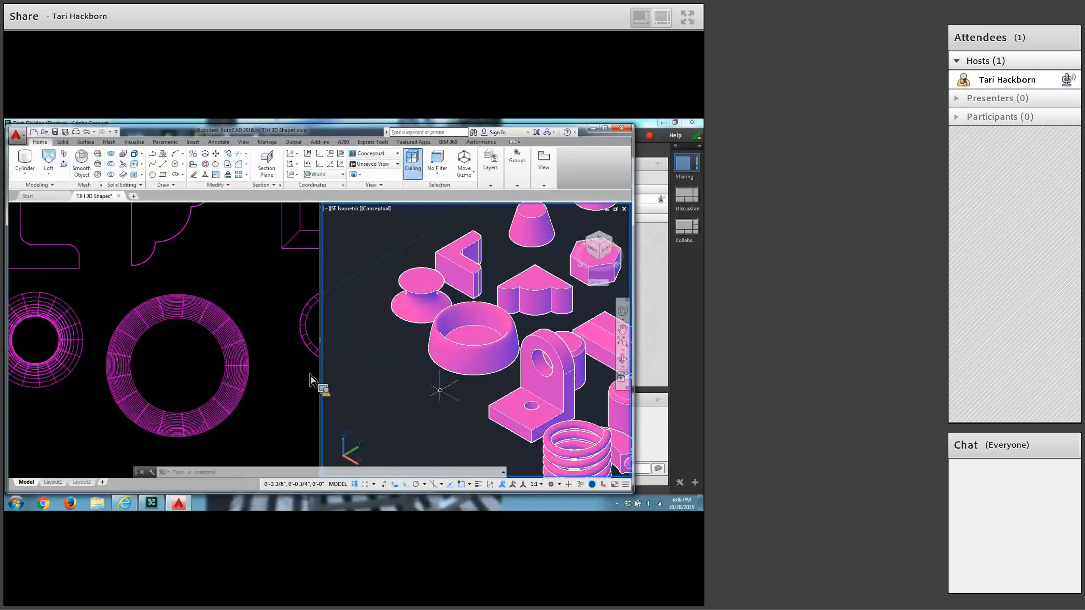
Create a rectangular planar surface 3 inches along X and 0.5 inch along Y in the empty area beside the bowl.
{"action": "type", "text": "pla"}
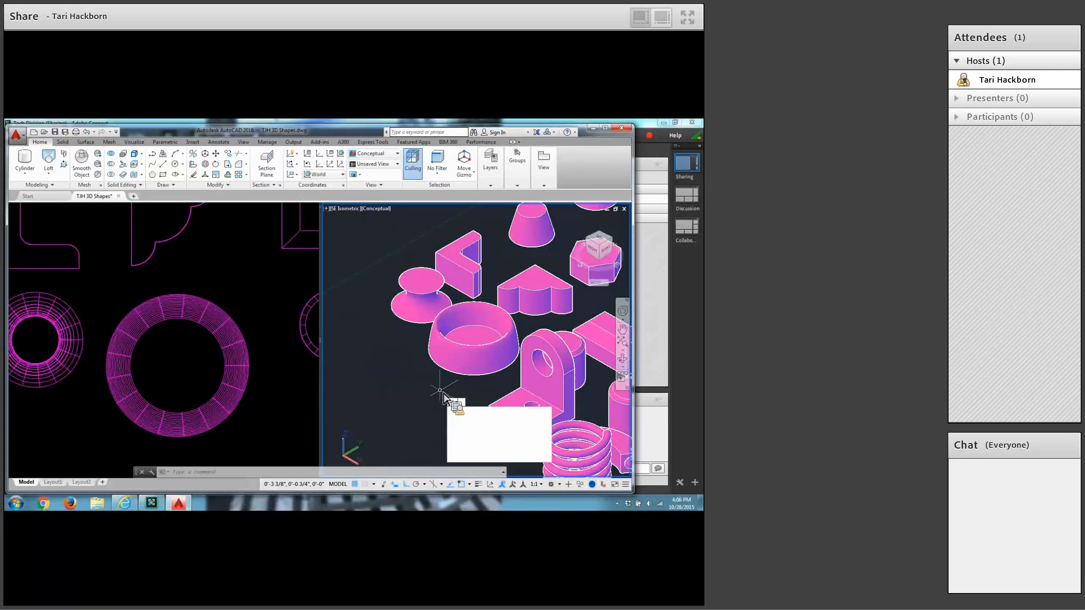
{"action": "type", "text": "nesu"}
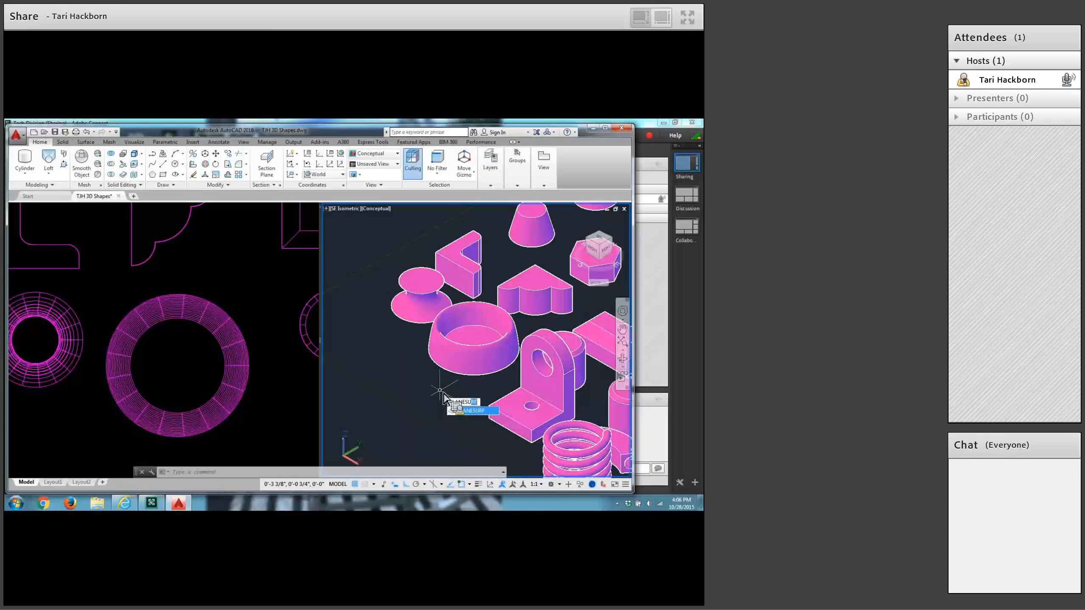
{"action": "key", "text": "Return"}
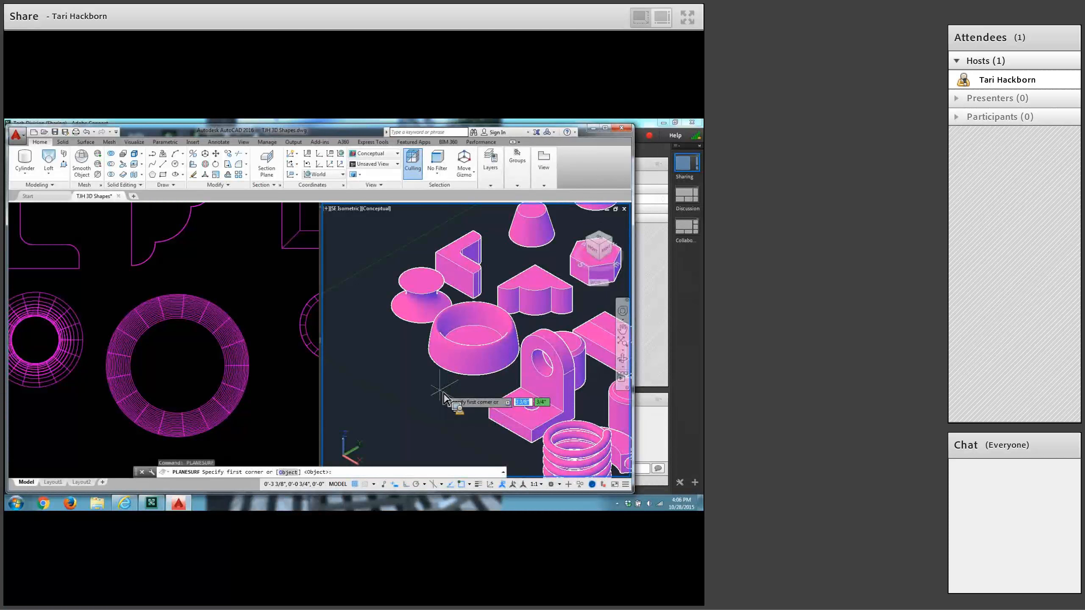
{"action": "left_click", "coordinate": [336, 352]}
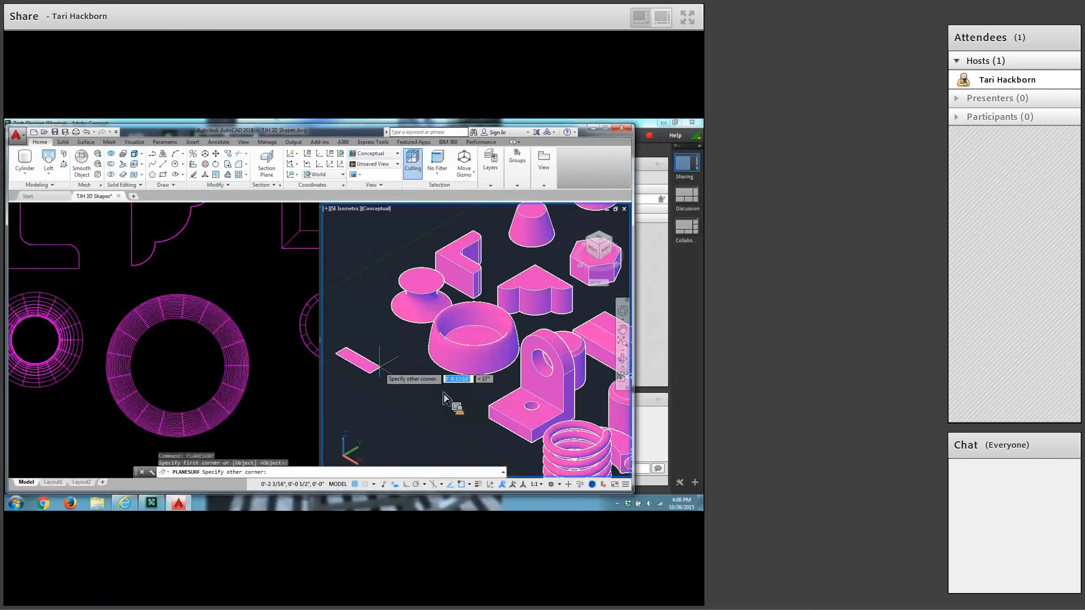
{"action": "key", "text": "F8"}
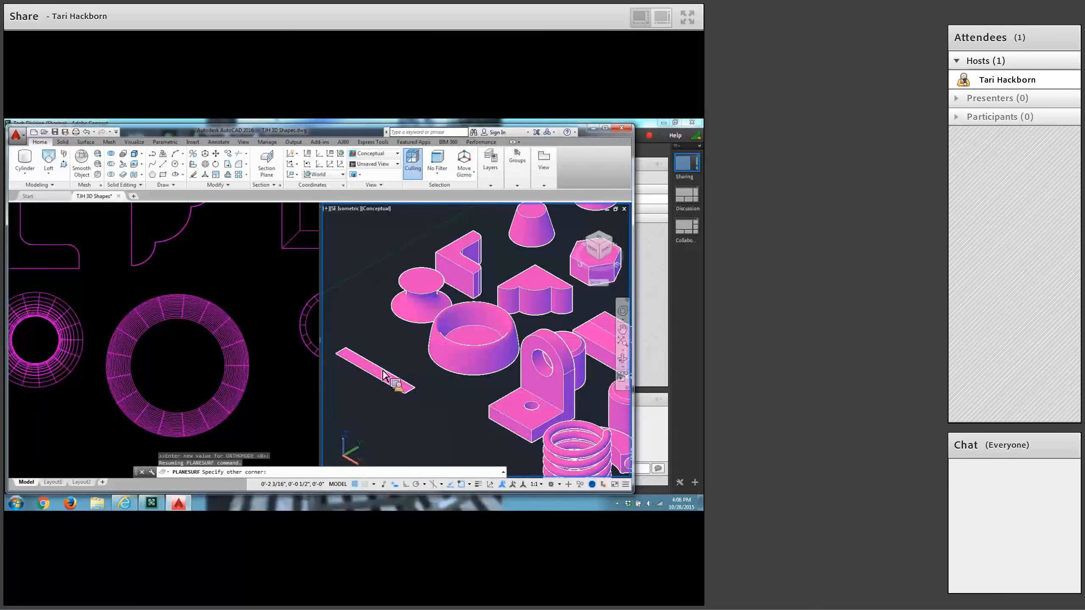
{"action": "type", "text": "@3,.5"}
{"action": "key", "text": "Return"}
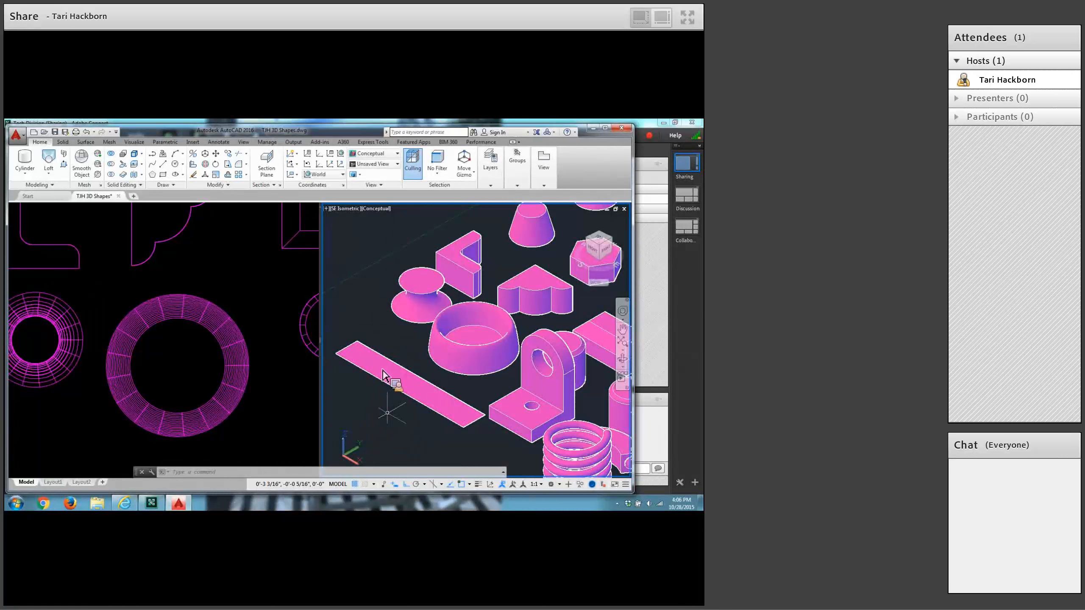
Thicken the new rectangular planar surface into a thin solid strip.
{"action": "type", "text": "thi"}
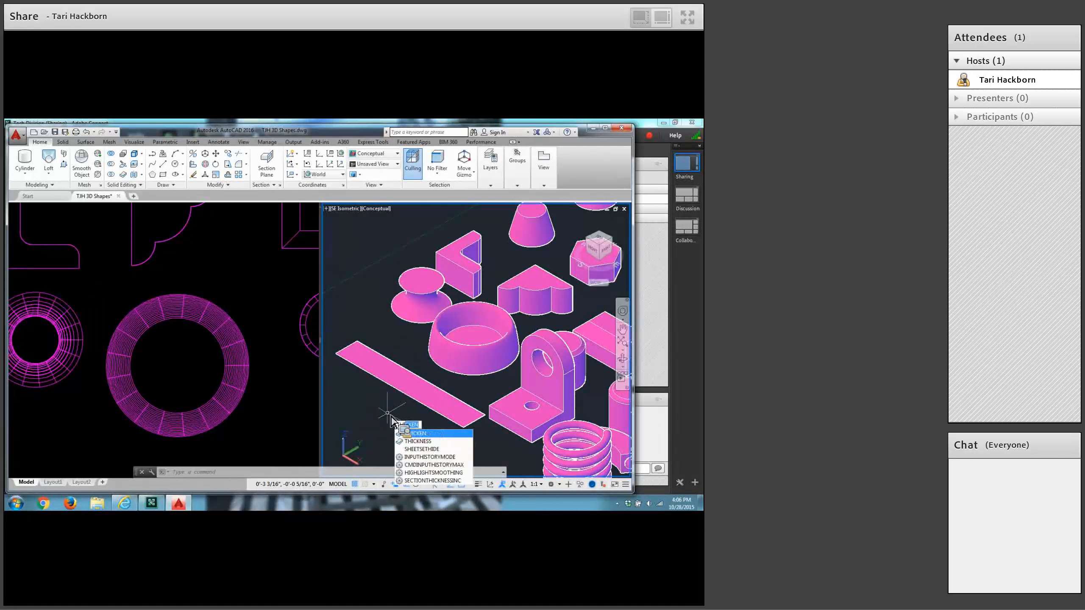
{"action": "type", "text": "k"}
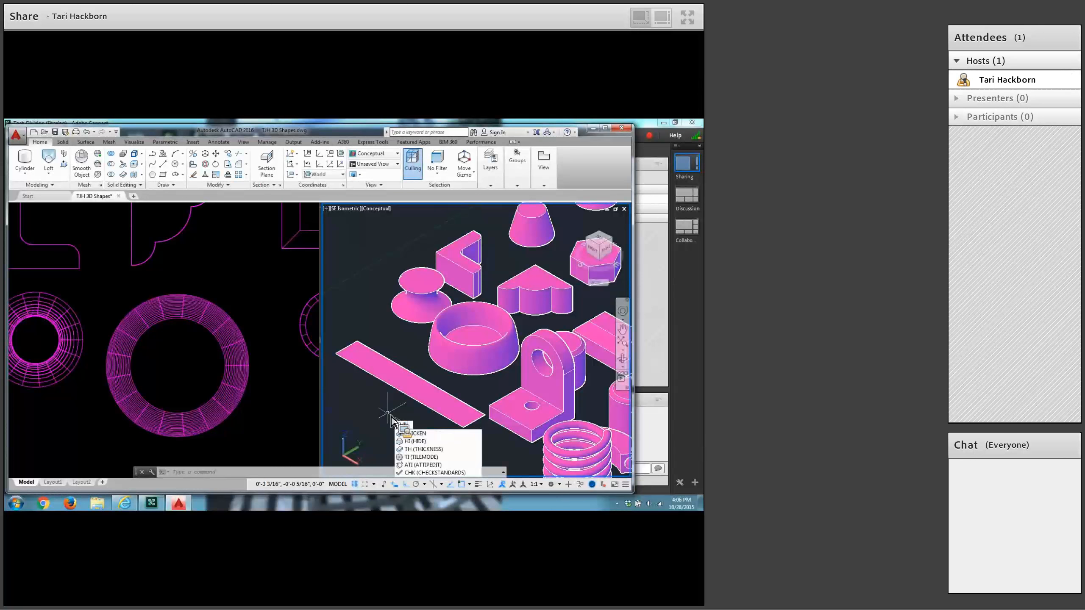
{"action": "key", "text": "BackSpace"}
{"action": "key", "text": "BackSpace"}
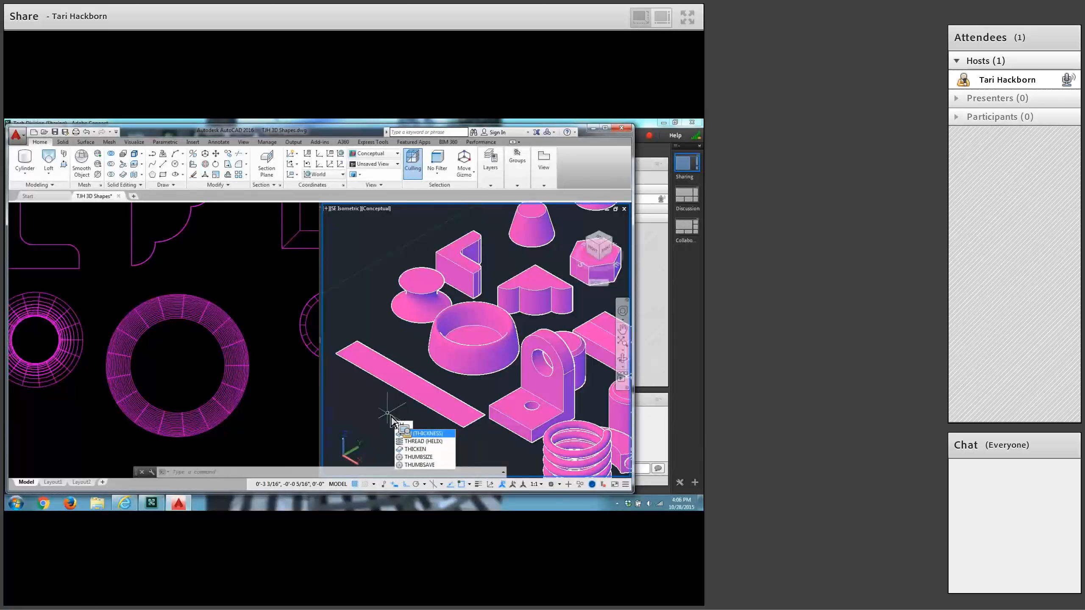
{"action": "type", "text": "ICKEN"}
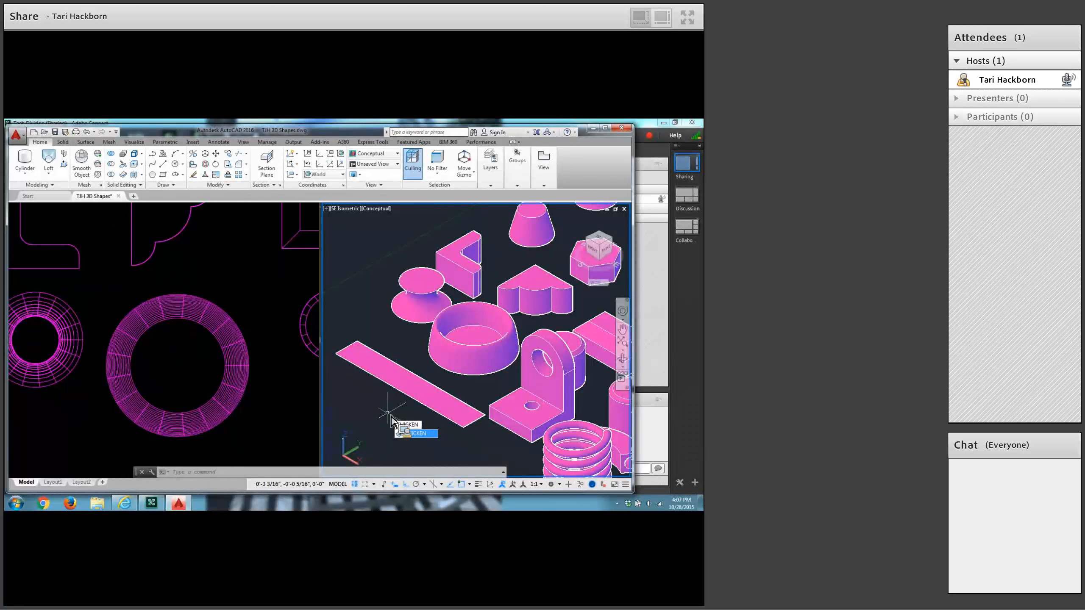
{"action": "key", "text": "Return"}
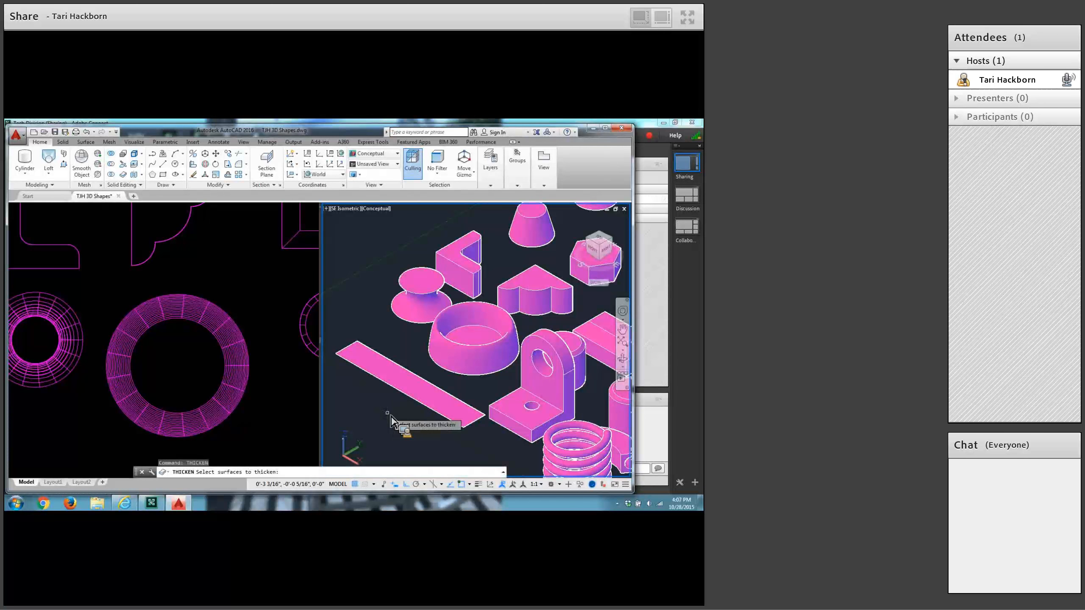
{"action": "left_click", "coordinate": [384, 365]}
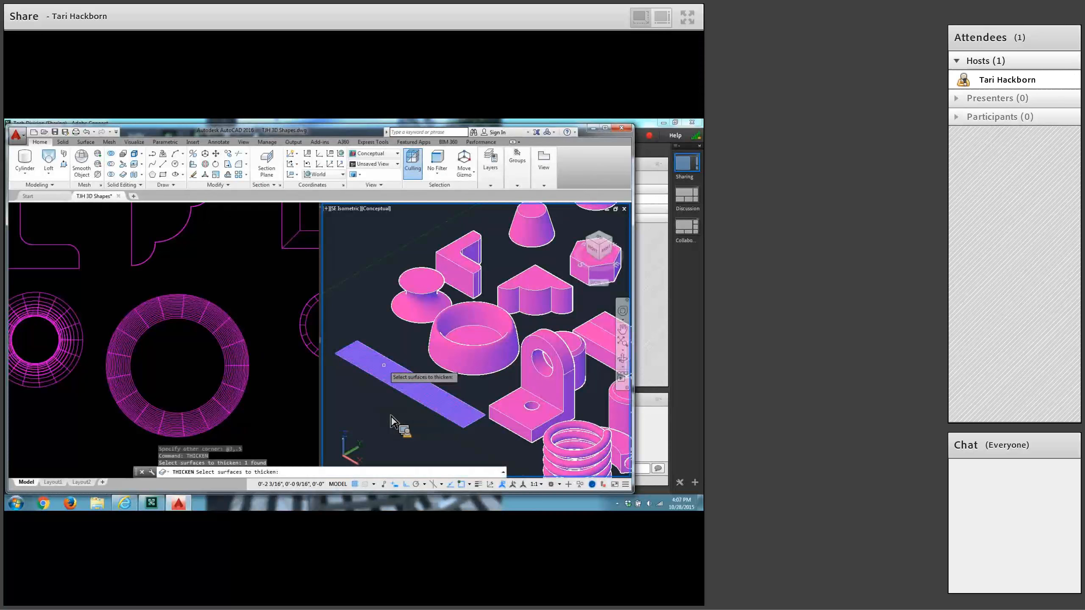
{"action": "key", "text": "Return"}
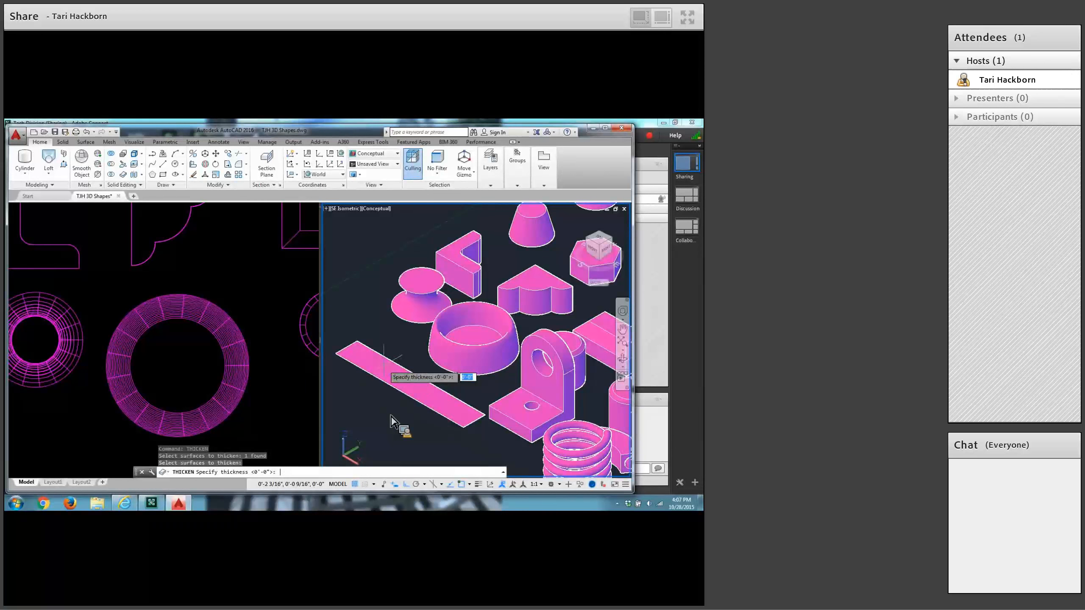
{"action": "type", "text": "1/8"}
{"action": "key", "text": "Return"}
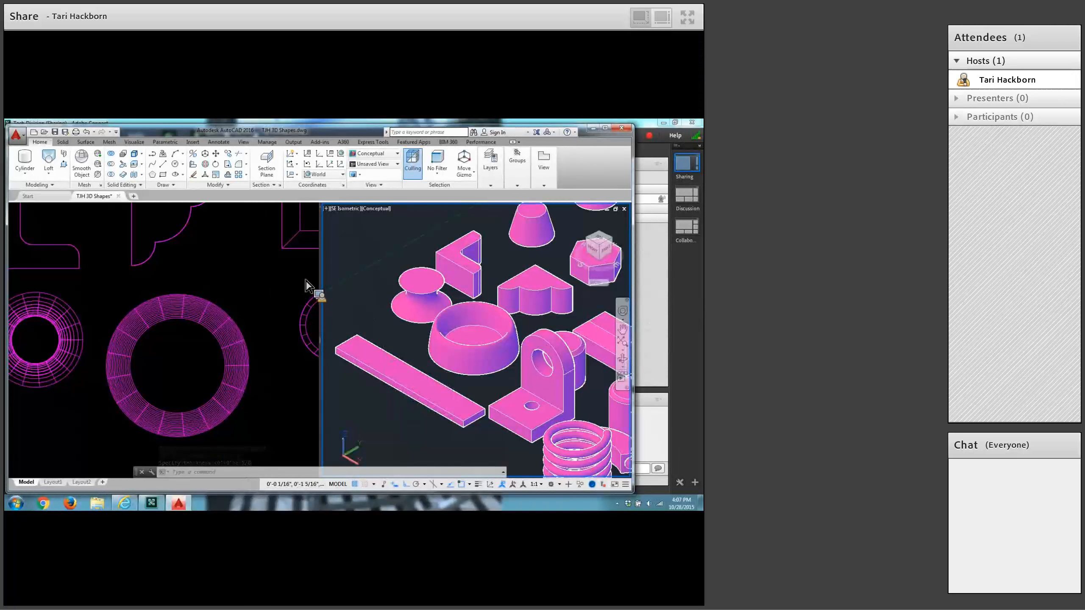
Move the thickened strip a short distance in the negative X direction, keeping it parallel to the axis.
{"action": "left_click", "coordinate": [219, 154]}
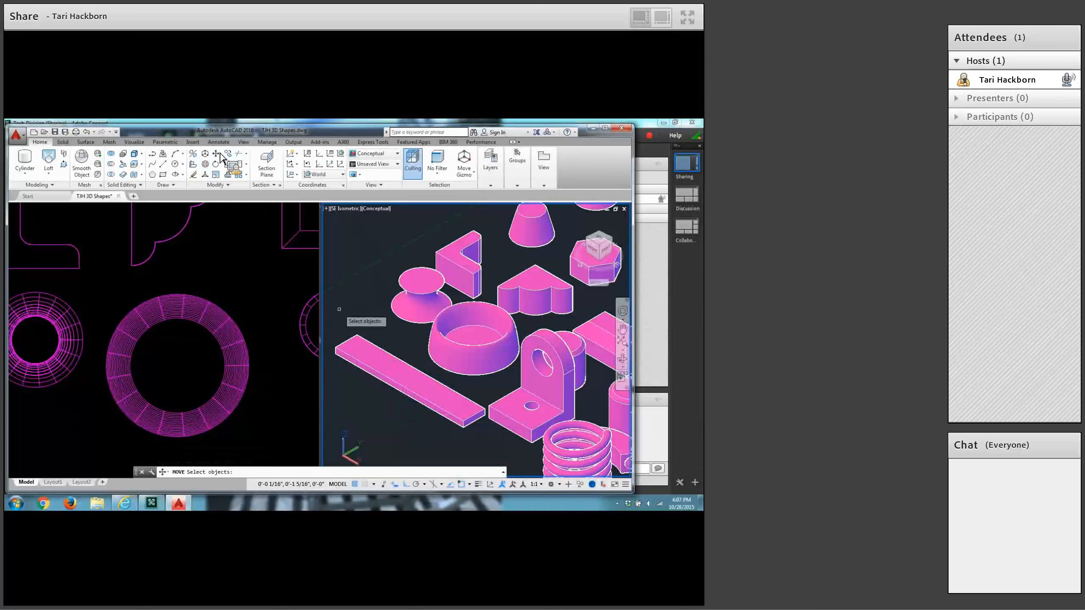
{"action": "left_click", "coordinate": [365, 340]}
{"action": "key", "text": "Return"}
{"action": "left_click", "coordinate": [365, 340]}
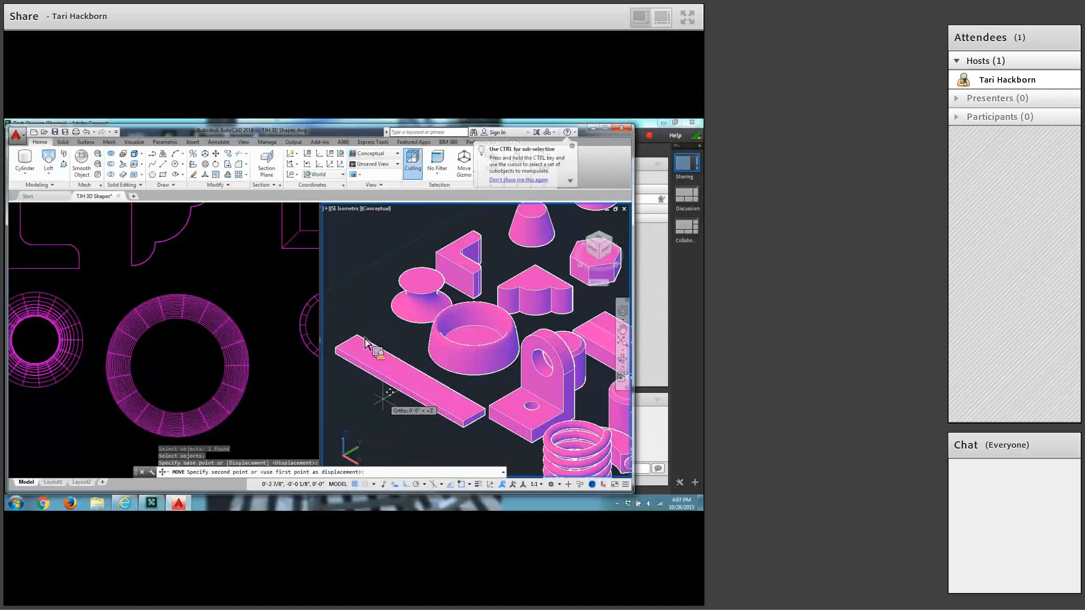
{"action": "left_click", "coordinate": [398, 402]}
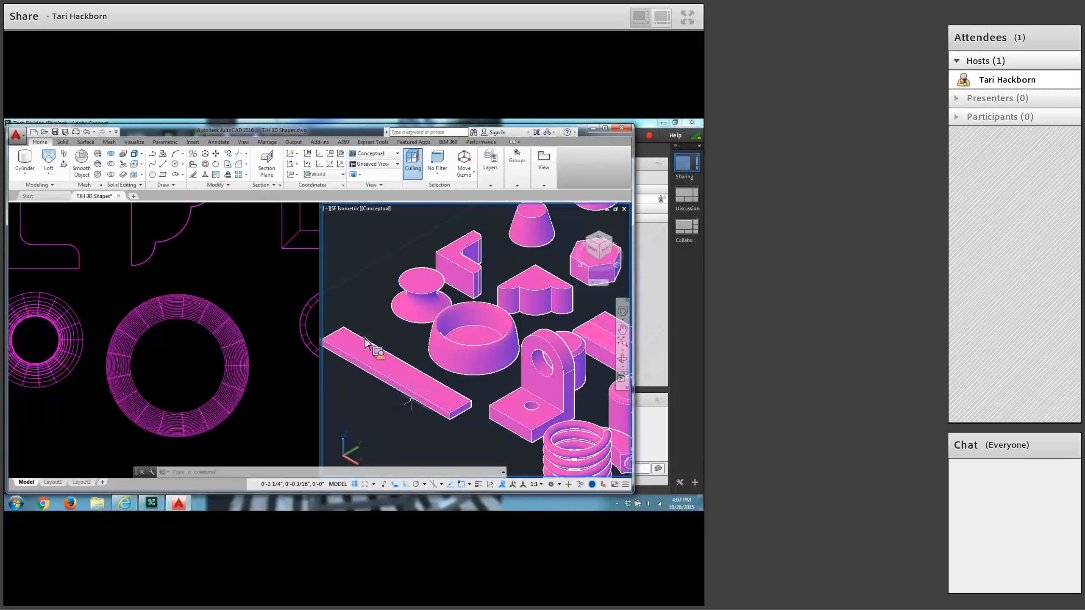
Start a polysolid with a height of 0.5 inch and a width of 0.25 inch.
{"action": "scroll", "coordinate": [546, 390], "scroll_direction": "down", "scroll_amount": 4}
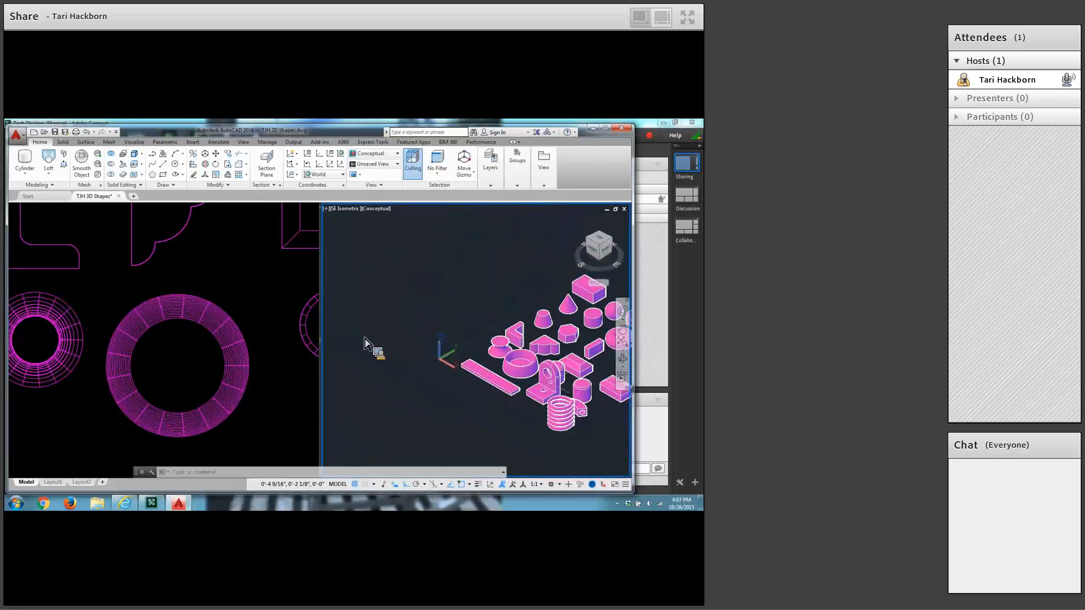
{"action": "middle_click_drag", "start_coordinate": [546, 390], "coordinate": [405, 355]}
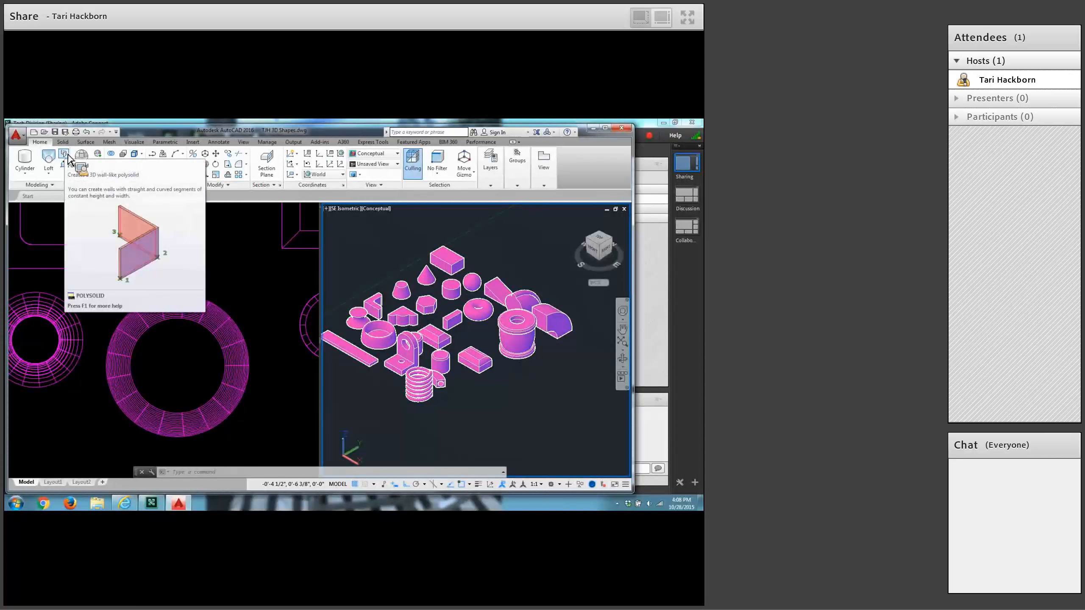
{"action": "left_click", "coordinate": [68, 155]}
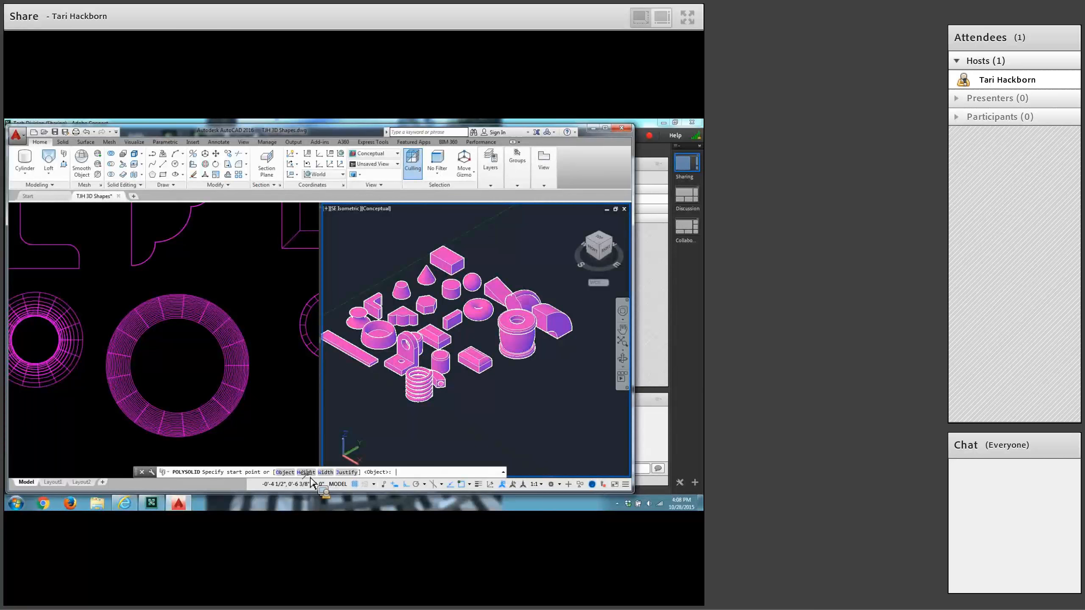
{"action": "left_click", "coordinate": [306, 472]}
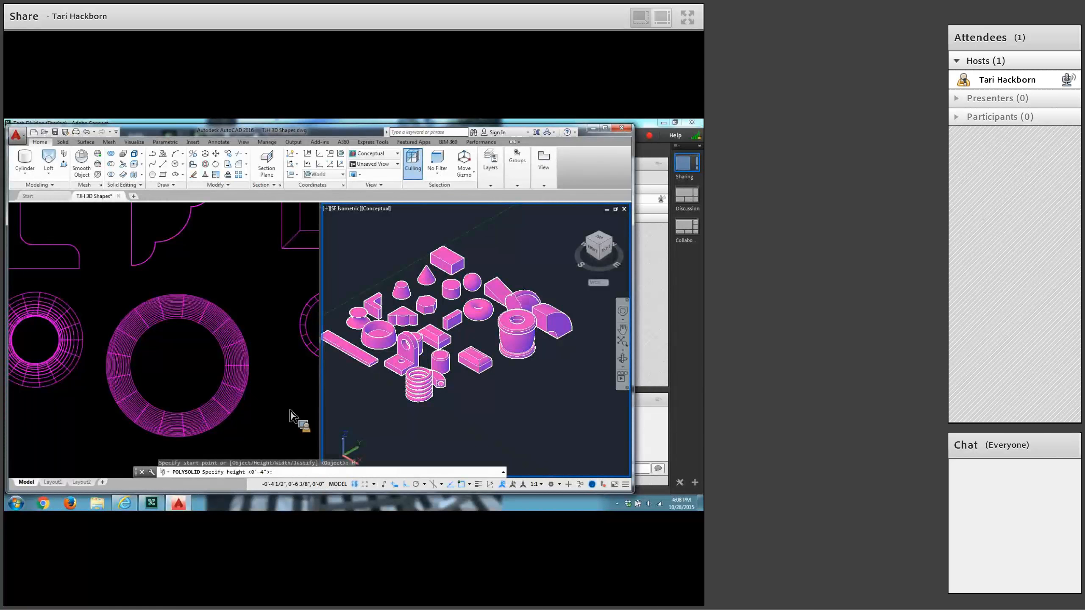
{"action": "type", "text": ".5"}
{"action": "key", "text": "Return"}
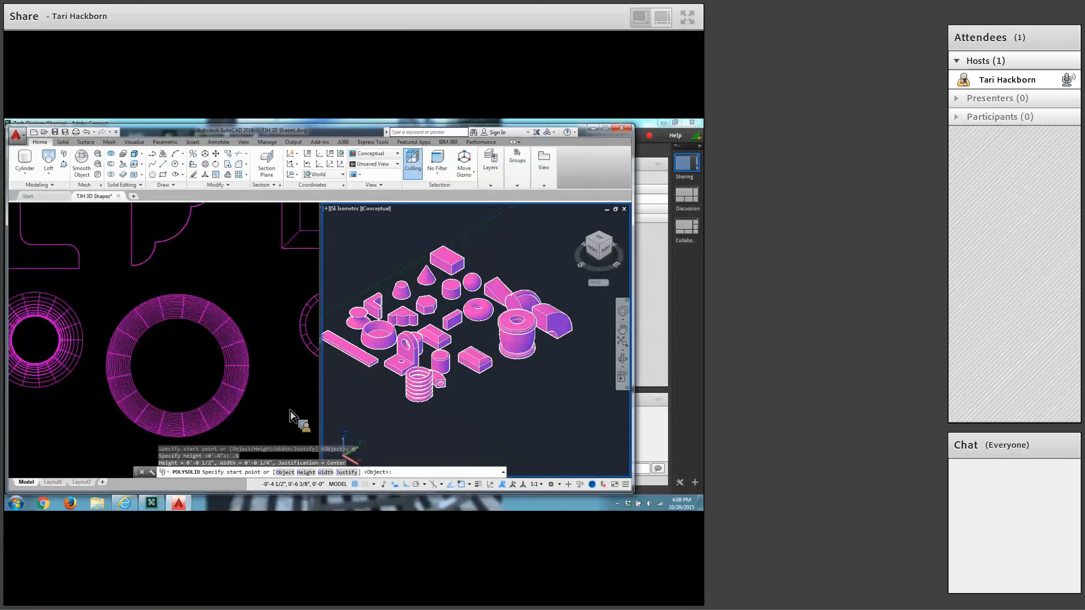
{"action": "left_click", "coordinate": [326, 472]}
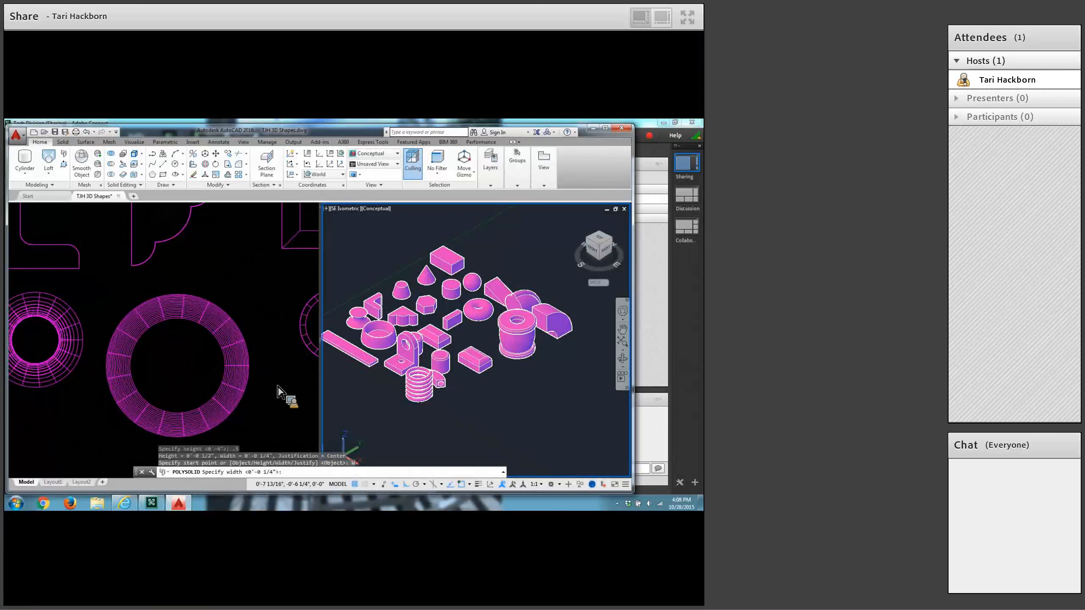
{"action": "type", "text": ".25"}
{"action": "key", "text": "Return"}
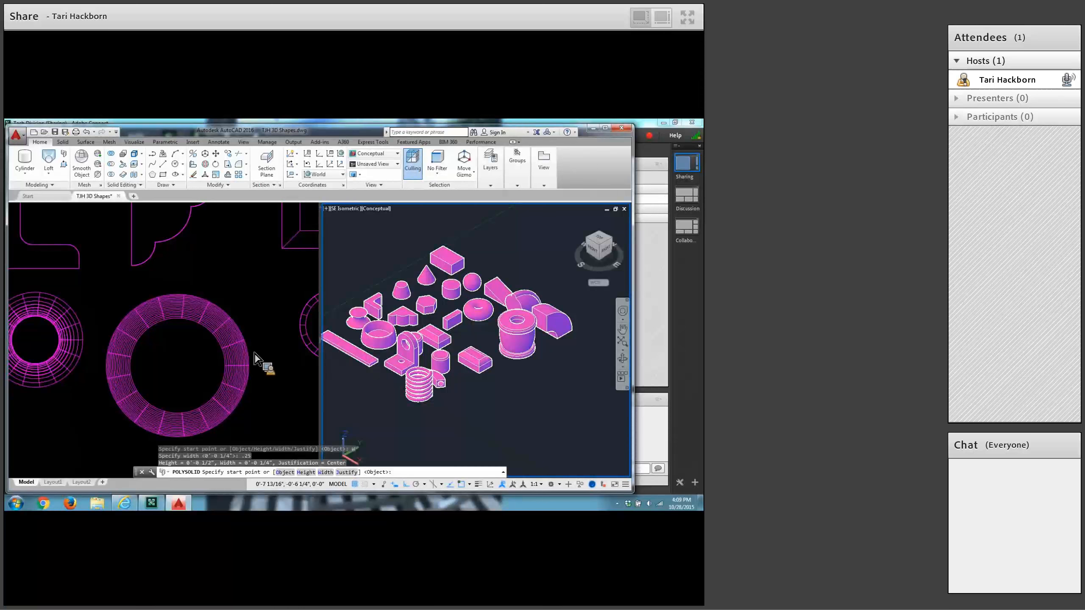
Start the polysolid at 8.5,4 and draw a straight 3-inch segment in the negative Y direction.
{"action": "type", "text": "5,.2"}
{"action": "key", "text": "BackSpace"}
{"action": "key", "text": "BackSpace"}
{"action": "key", "text": "Return"}
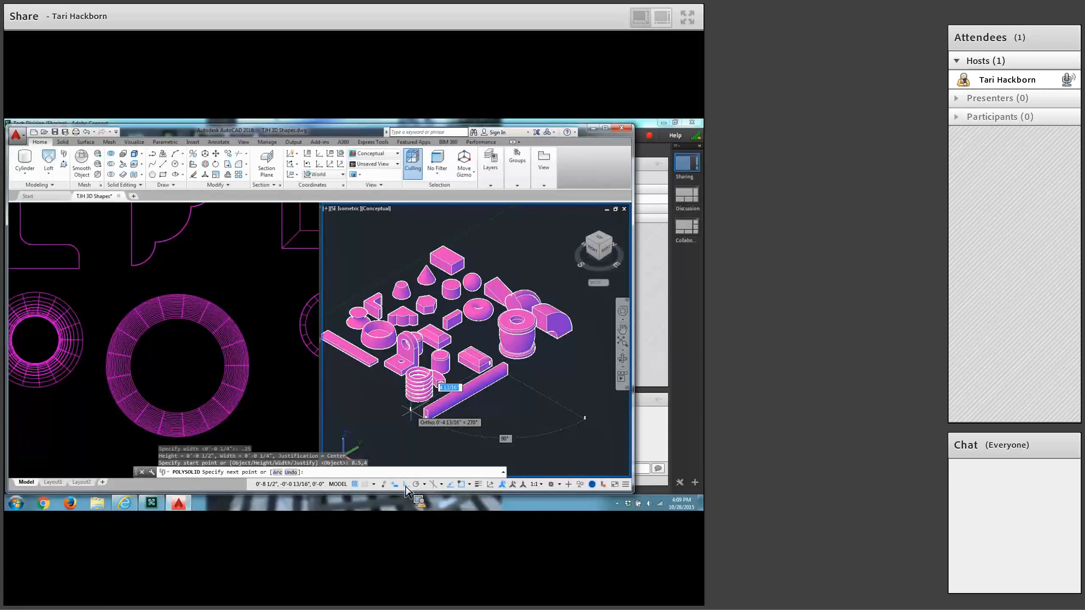
{"action": "type", "text": "3"}
{"action": "key", "text": "Return"}
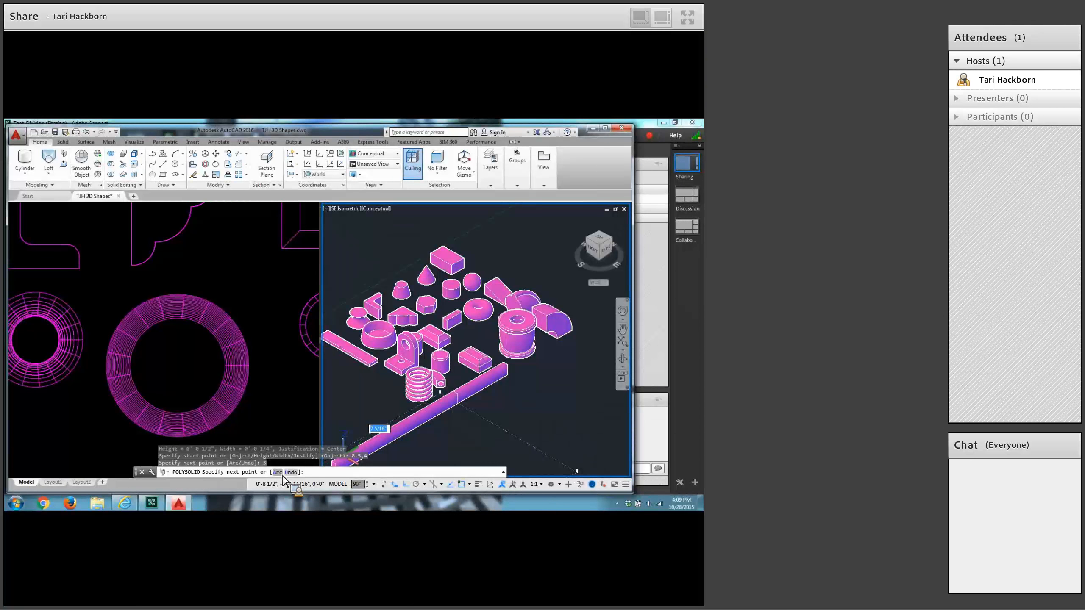
Continue the polysolid with an arc segment ending 0.5 inch away in the negative X direction.
{"action": "left_click", "coordinate": [282, 477]}
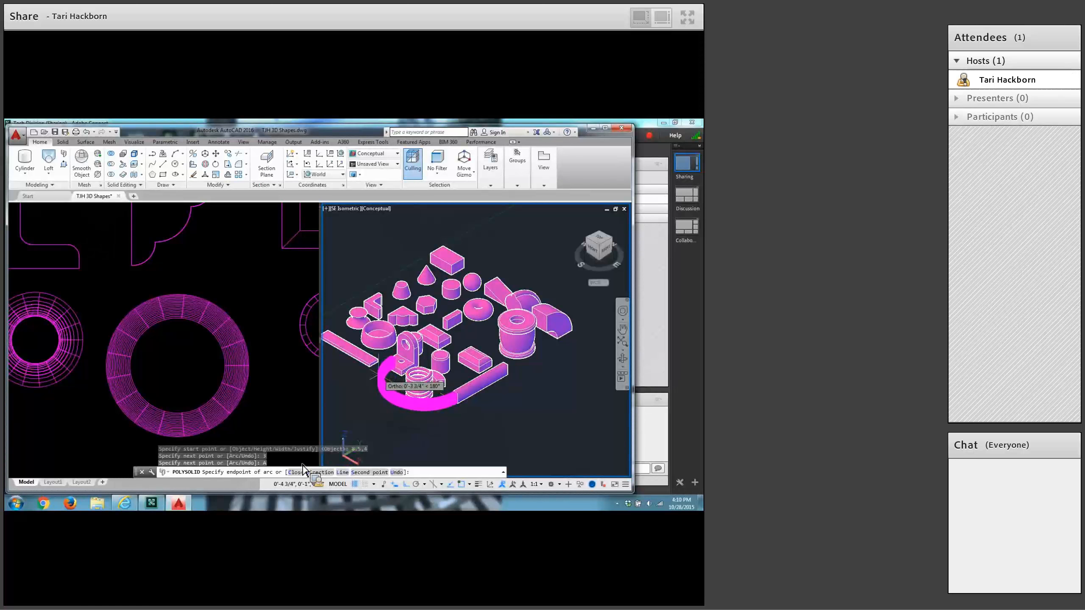
{"action": "type", "text": "5"}
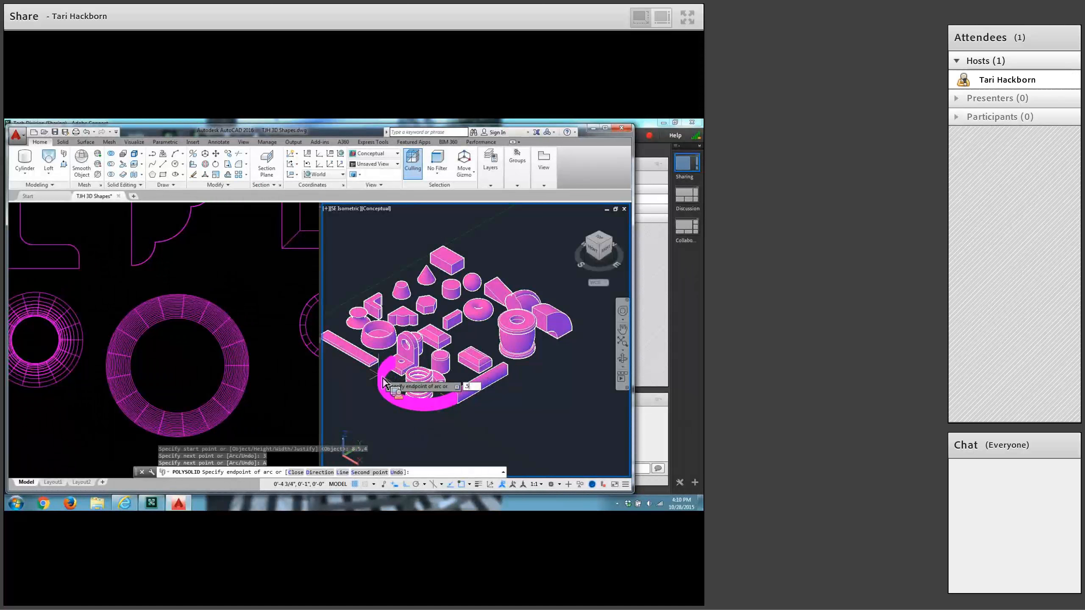
{"action": "key", "text": "Return"}
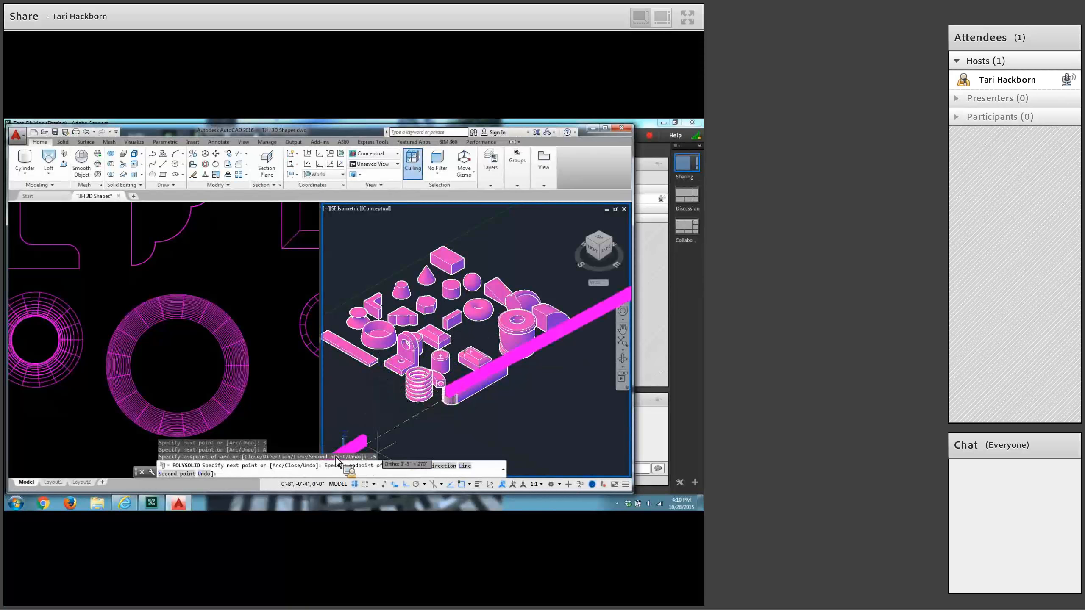
Switch the polysolid back to line mode, draw a 3-inch segment in the positive Y direction and close the shape.
{"action": "left_click", "coordinate": [466, 466]}
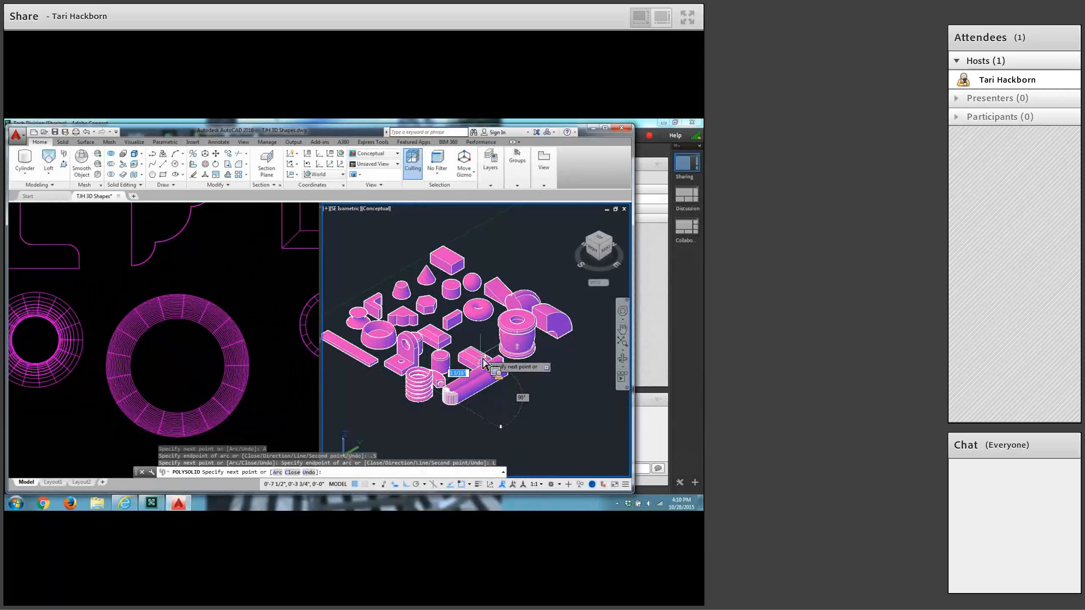
{"action": "type", "text": "3"}
{"action": "key", "text": "Return"}
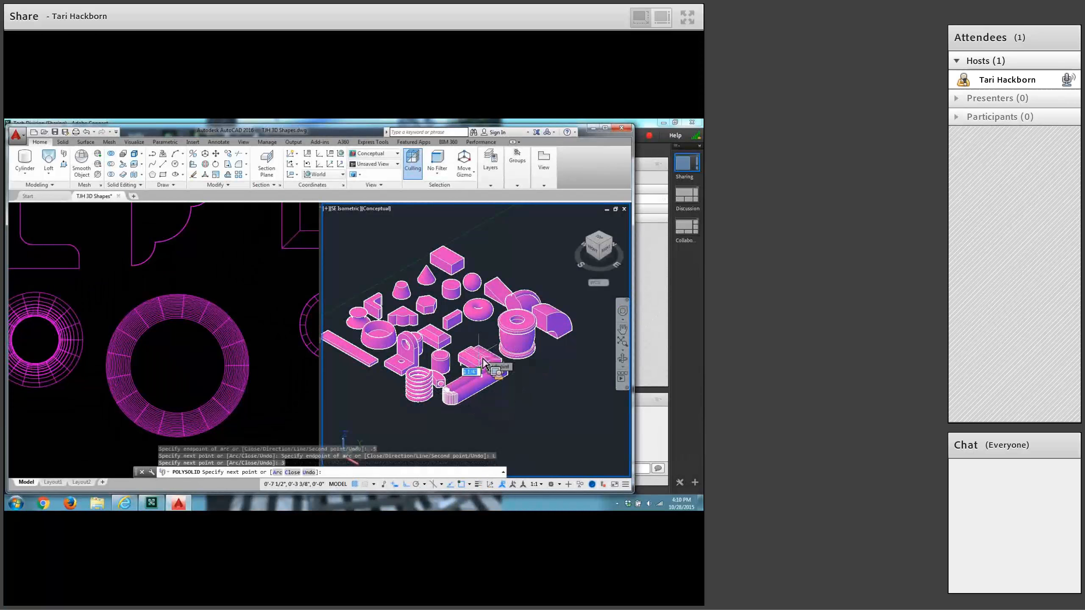
{"action": "type", "text": "c"}
{"action": "key", "text": "Return"}
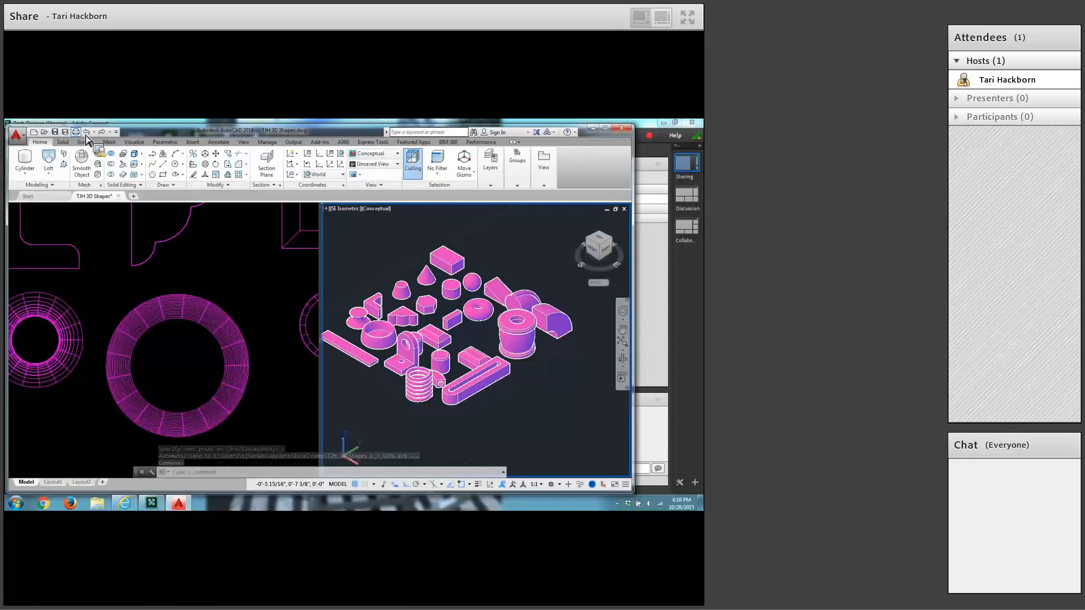
Save the drawing and make the 2D wireframe plan viewport current.
{"action": "left_click", "coordinate": [55, 132]}
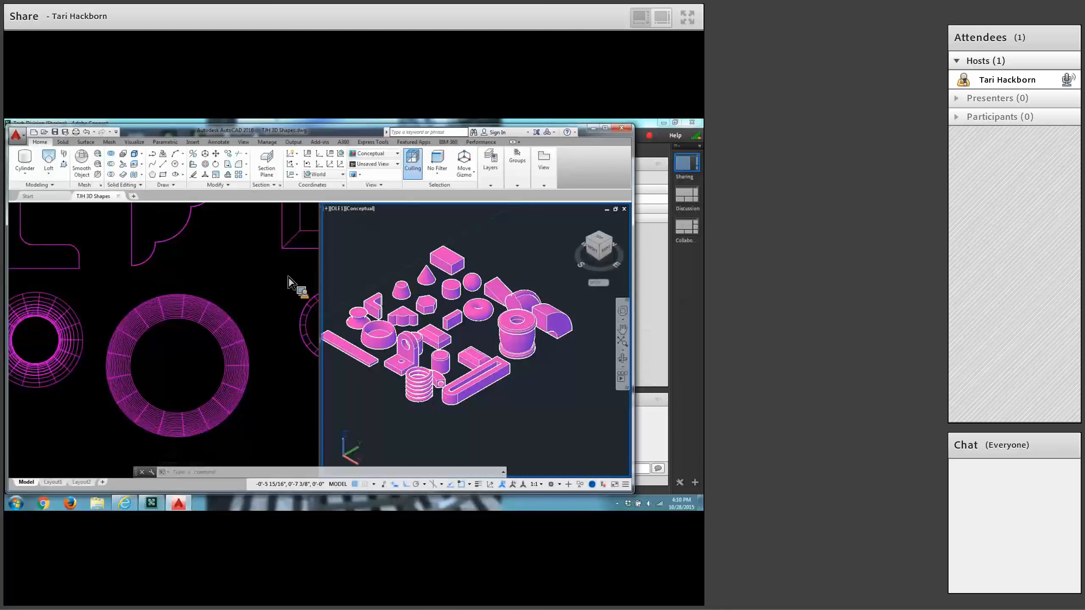
{"action": "left_click", "coordinate": [249, 265]}
{"action": "scroll", "coordinate": [250, 262], "scroll_direction": "down", "scroll_amount": 8}
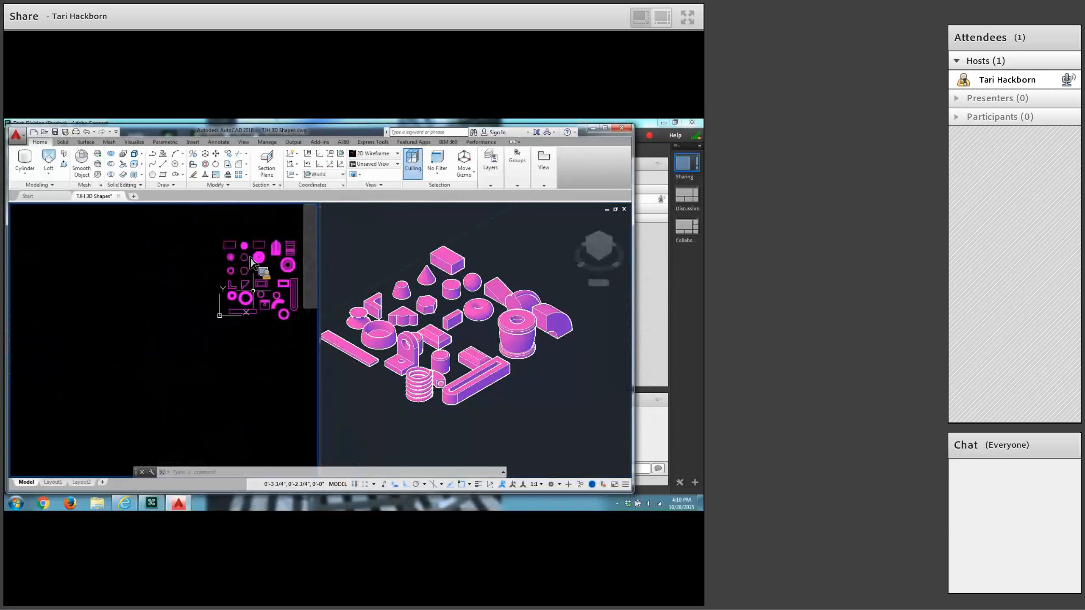
{"action": "middle_click_drag", "start_coordinate": [246, 294], "coordinate": [81, 294]}
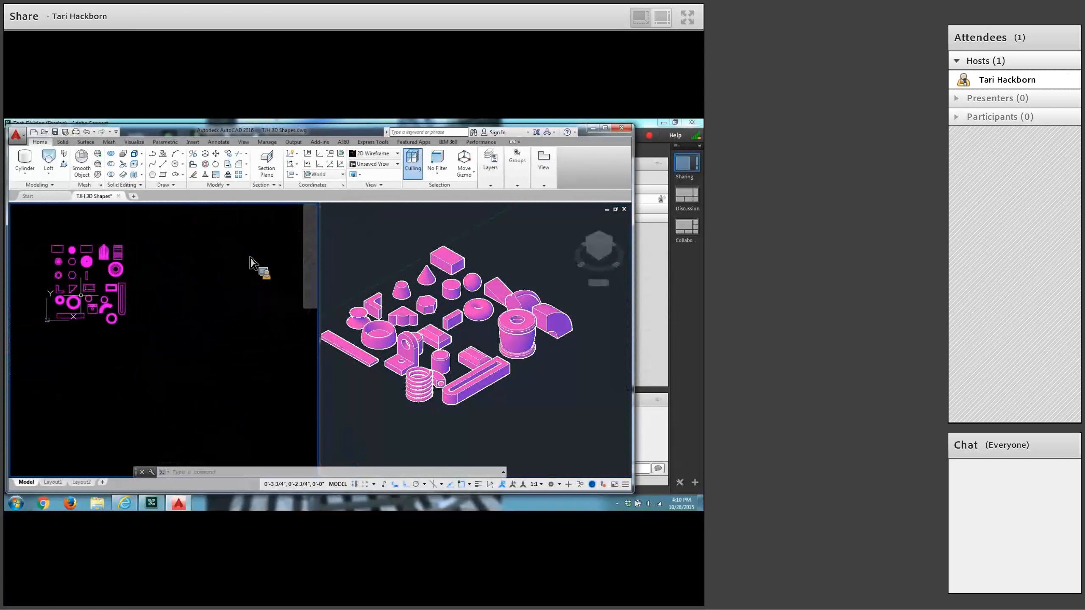
Draw a horizontal line 2 feet long in the plan viewport, in the empty area below the existing shapes.
{"action": "middle_click_drag", "start_coordinate": [170, 375], "coordinate": [153, 361]}
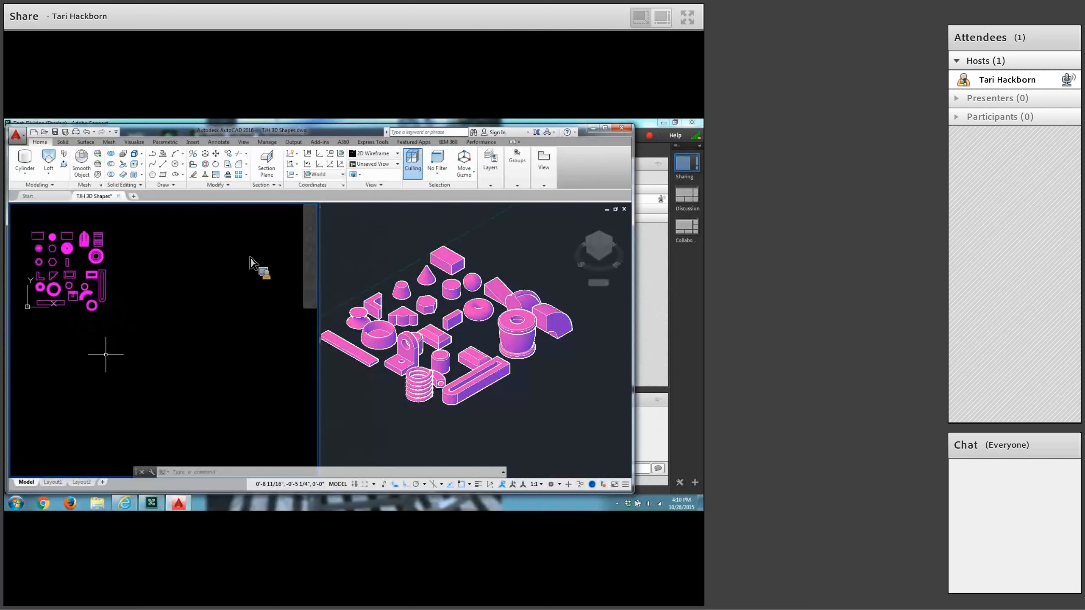
{"action": "scroll", "coordinate": [107, 353], "scroll_direction": "down", "scroll_amount": 2}
{"action": "middle_click_drag", "start_coordinate": [109, 348], "coordinate": [104, 328]}
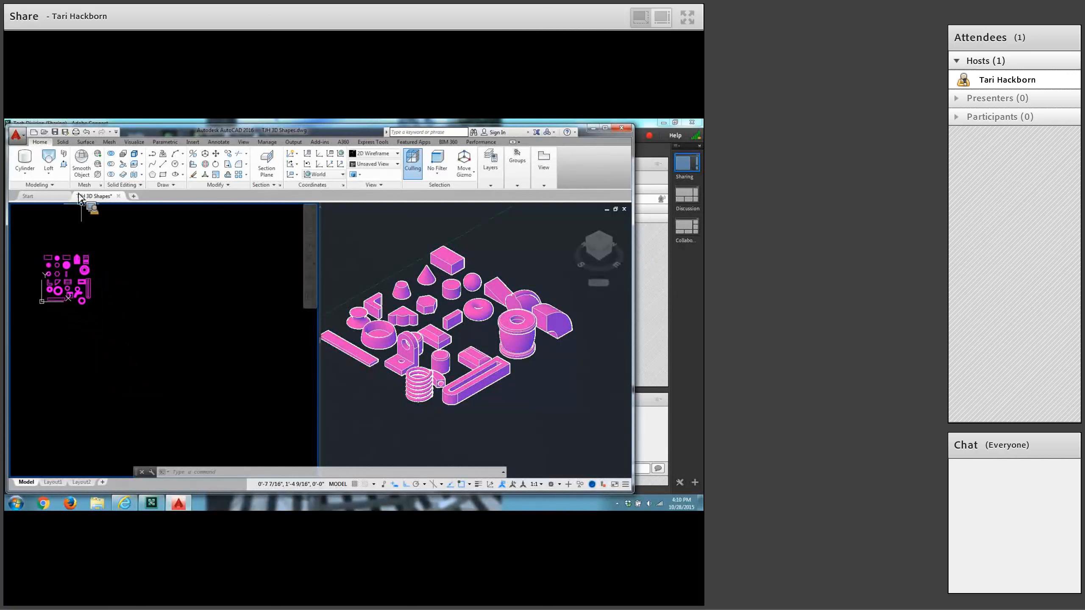
{"action": "left_click", "coordinate": [163, 163]}
{"action": "left_click", "coordinate": [93, 342]}
{"action": "type", "text": "2'"}
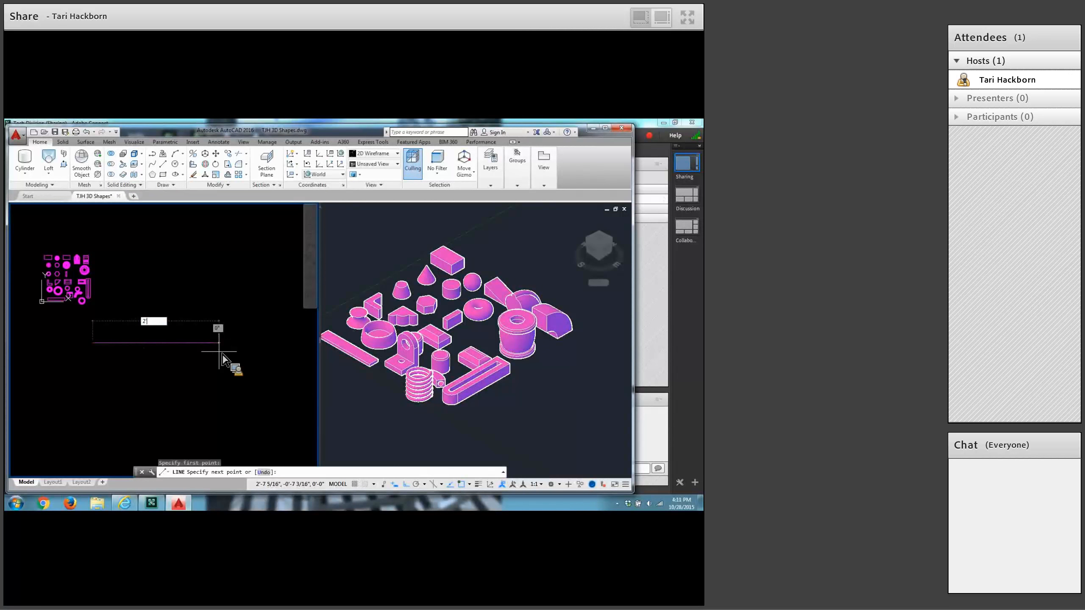
{"action": "key", "text": "Return"}
{"action": "key", "text": "Return"}
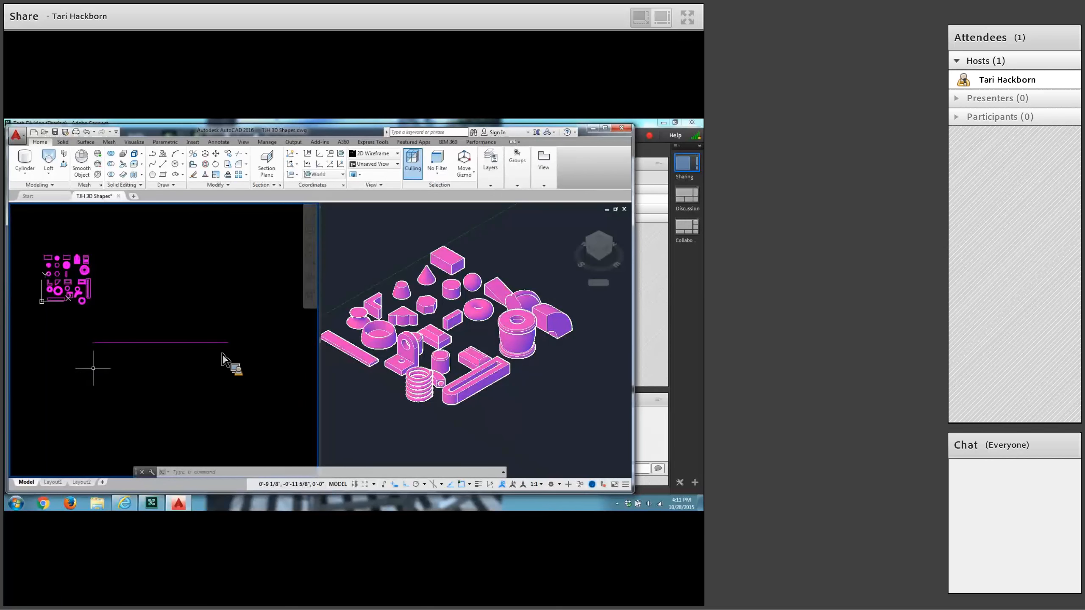
{"action": "scroll", "coordinate": [92, 368], "scroll_direction": "up", "scroll_amount": 2}
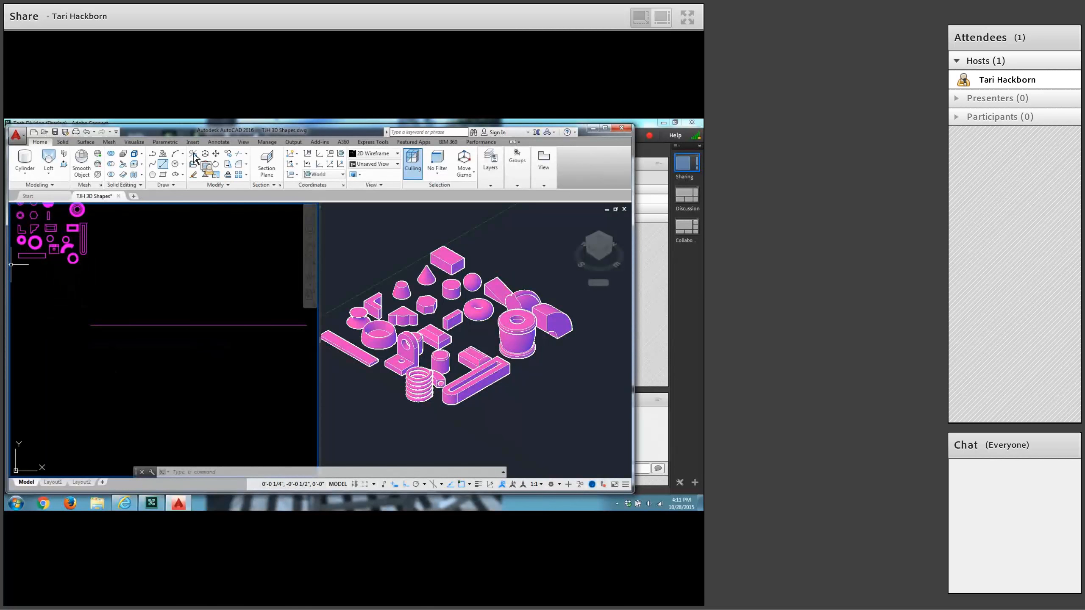
{"action": "left_click", "coordinate": [163, 164]}
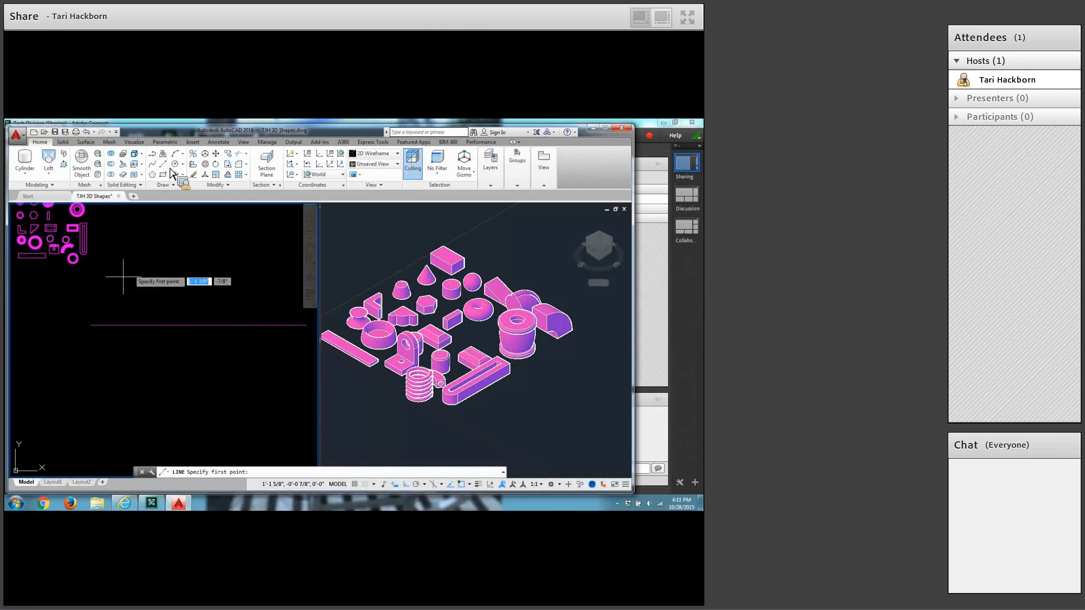
{"action": "left_click", "coordinate": [94, 335]}
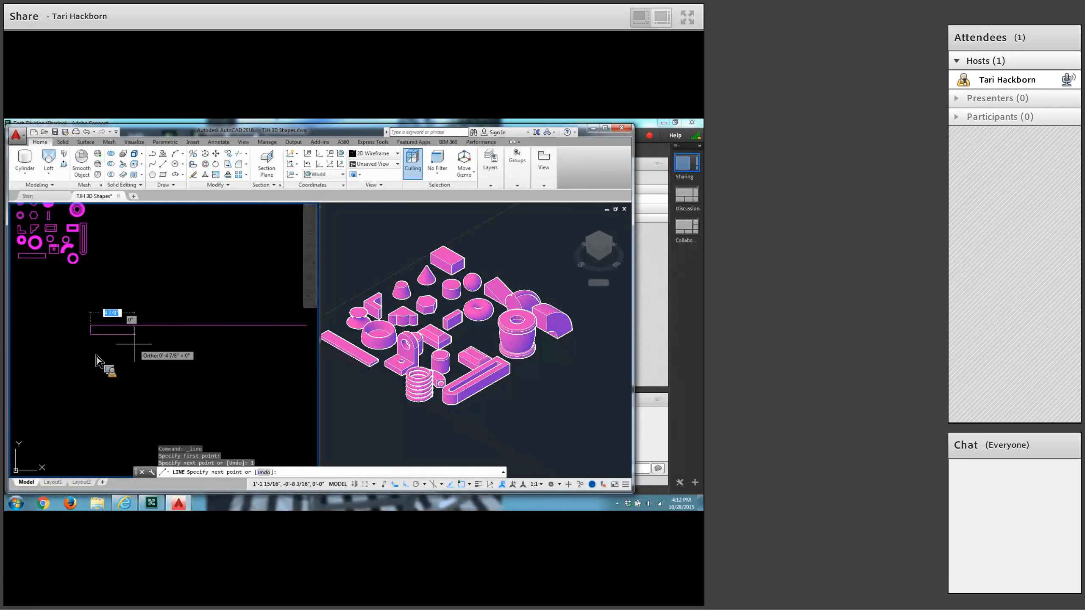
{"action": "key", "text": "Escape"}
{"action": "middle_click_drag", "start_coordinate": [208, 283], "coordinate": [145, 283]}
{"action": "middle_click_drag", "start_coordinate": [150, 233], "coordinate": [225, 224]}
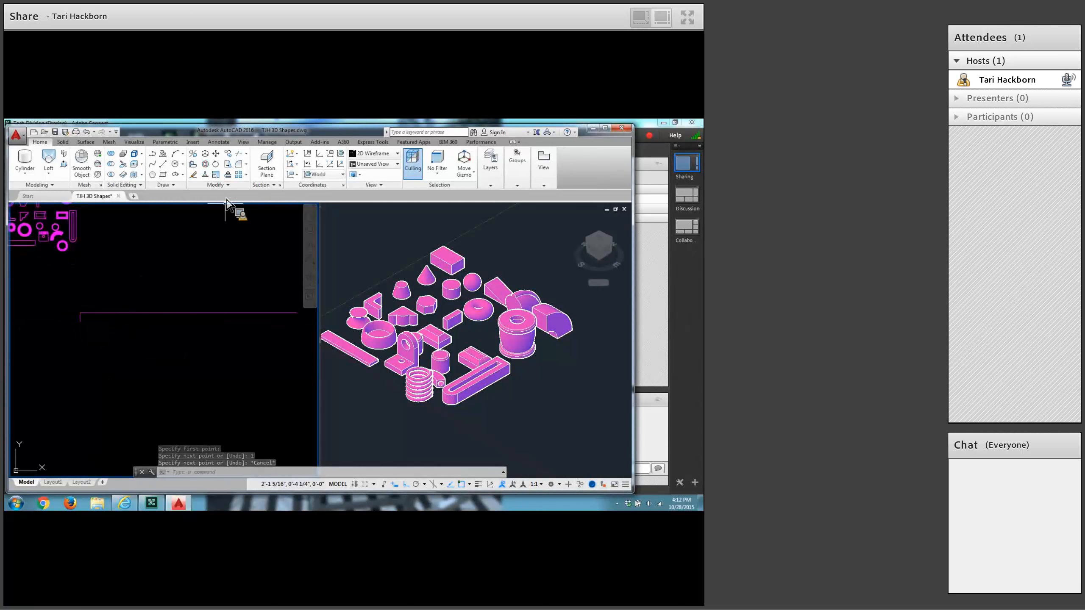
{"action": "left_click", "coordinate": [194, 175]}
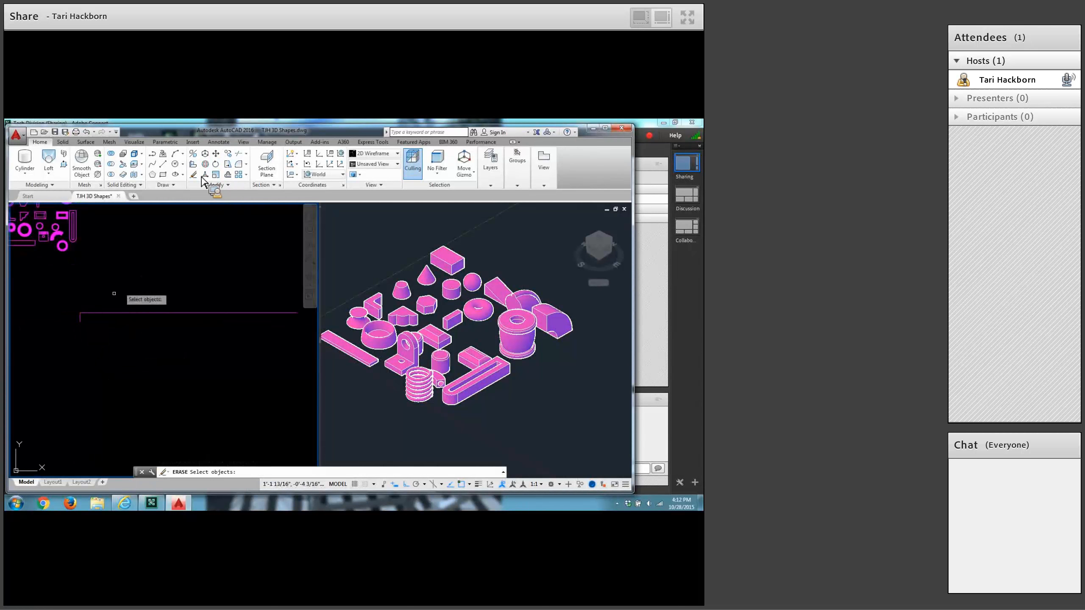
{"action": "left_click", "coordinate": [81, 313]}
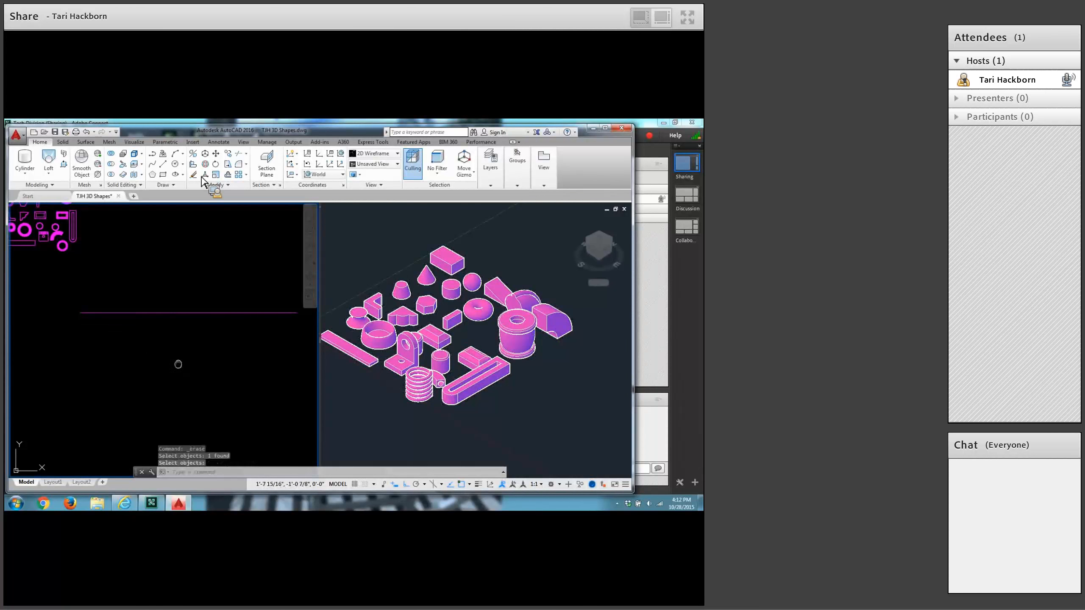
From the right end of the 2-foot line, draw a 1-inch segment downward and a 2-inch segment to the left.
{"action": "middle_click_drag", "start_coordinate": [177, 364], "coordinate": [152, 365]}
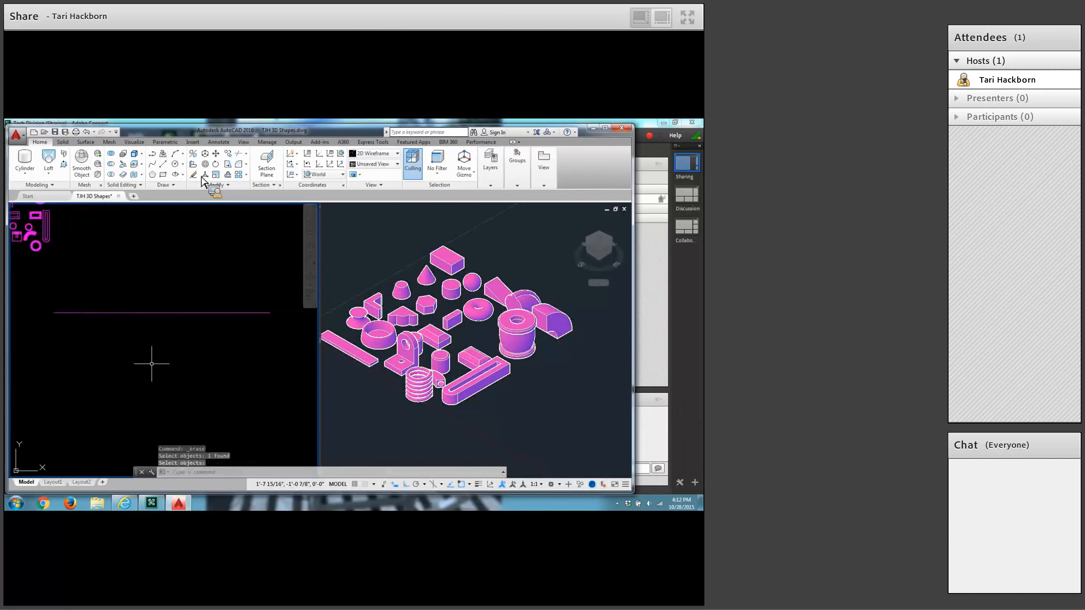
{"action": "left_click", "coordinate": [163, 164]}
{"action": "left_click", "coordinate": [270, 313]}
{"action": "type", "text": "1"}
{"action": "key", "text": "Return"}
{"action": "left_click", "coordinate": [270, 321]}
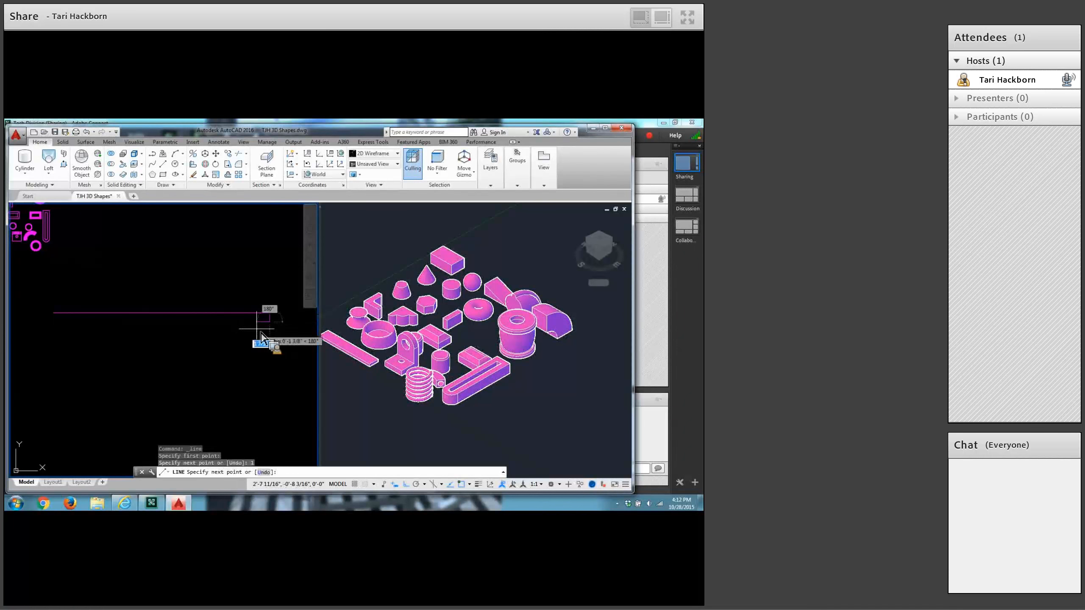
{"action": "type", "text": "2"}
{"action": "key", "text": "Return"}
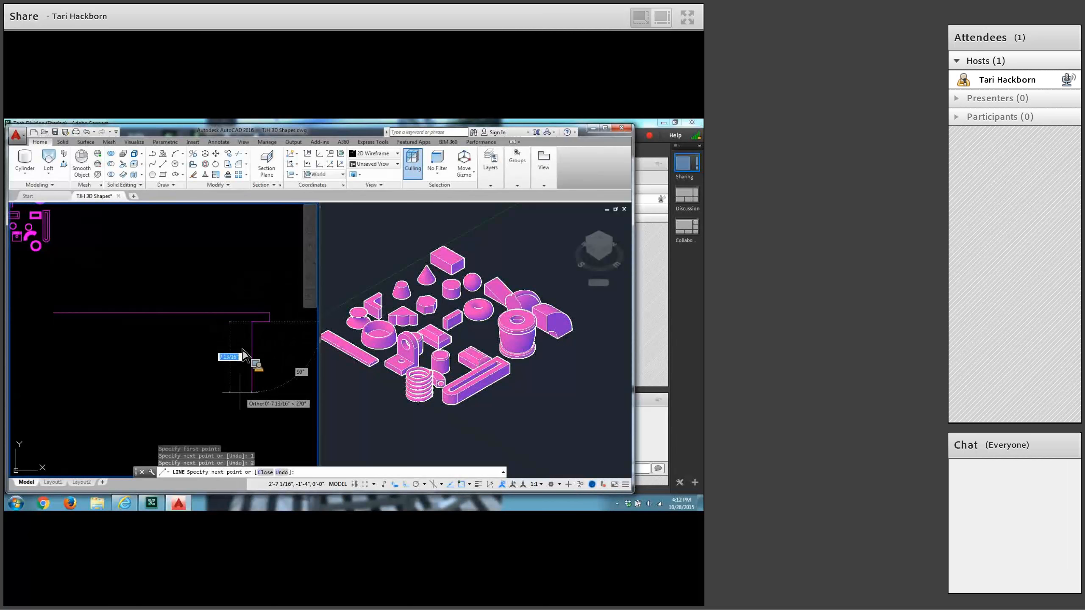
Continue the stepped profile 1.5 inches down, 0.5 inch to the left and 3 inches down, ending the line there.
{"action": "type", "text": "1"}
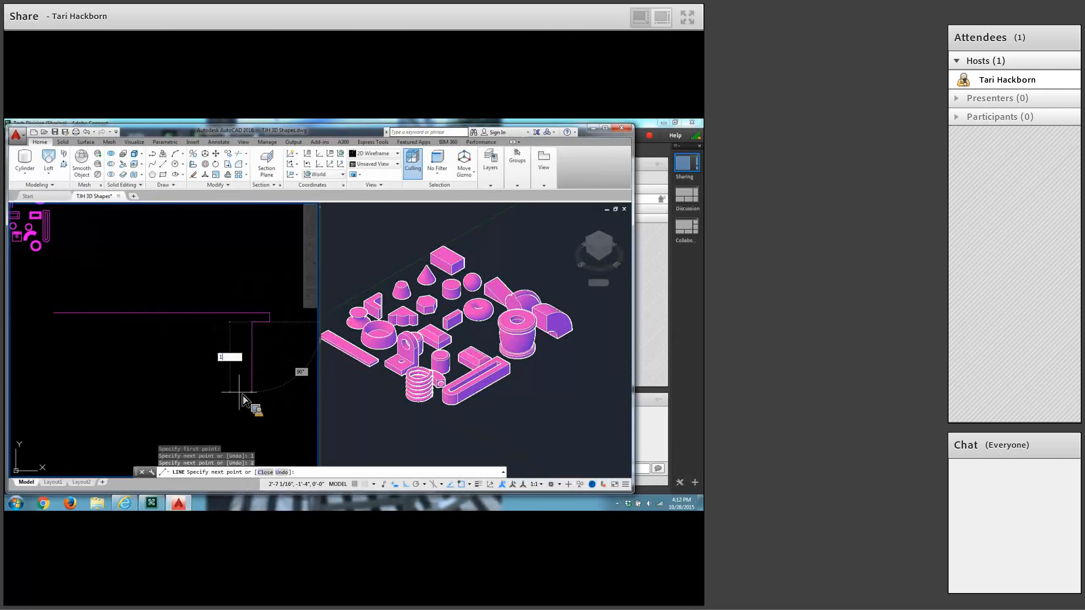
{"action": "type", "text": ".5"}
{"action": "key", "text": "Return"}
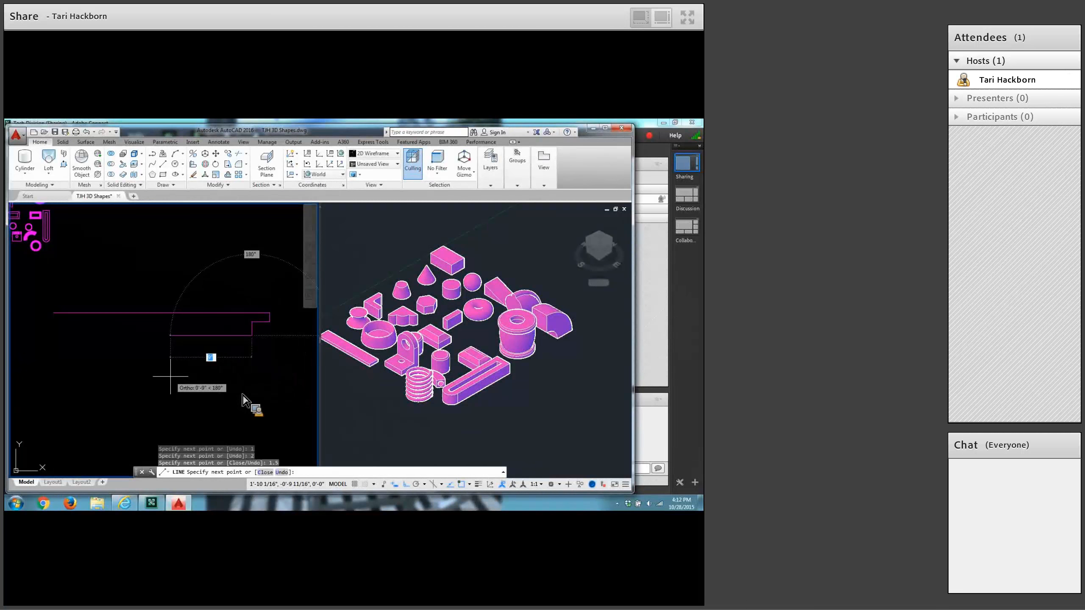
{"action": "type", "text": ".5"}
{"action": "key", "text": "Return"}
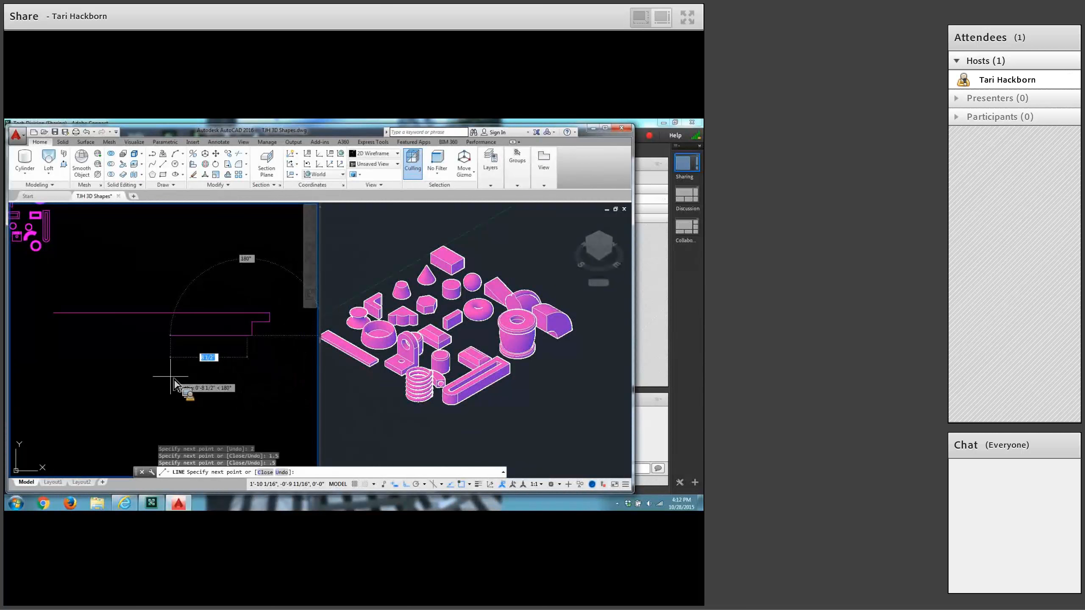
{"action": "type", "text": "3"}
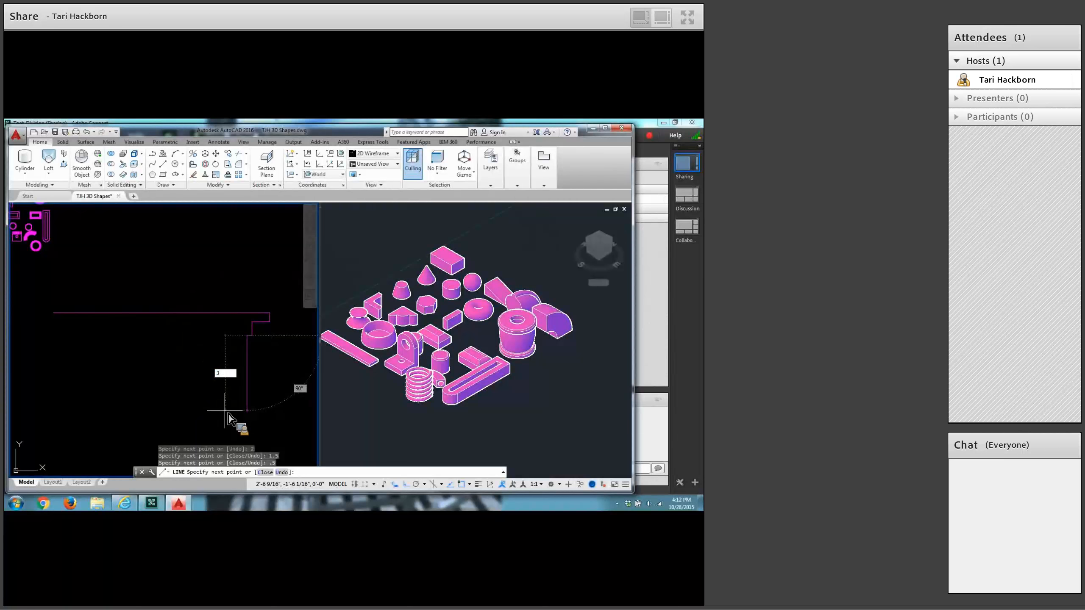
{"action": "key", "text": "Return"}
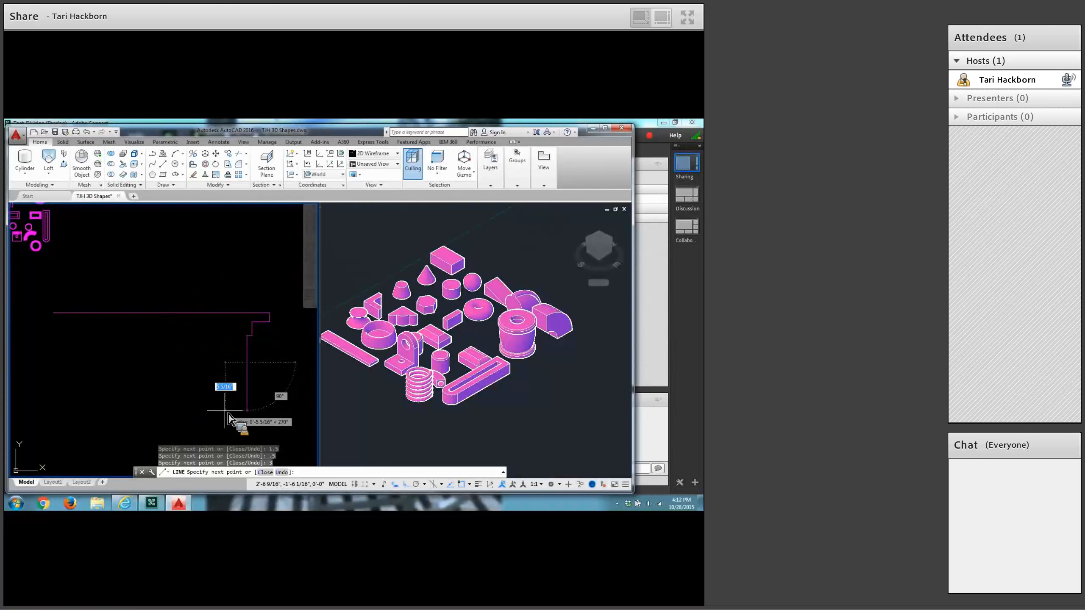
{"action": "key", "text": "Return"}
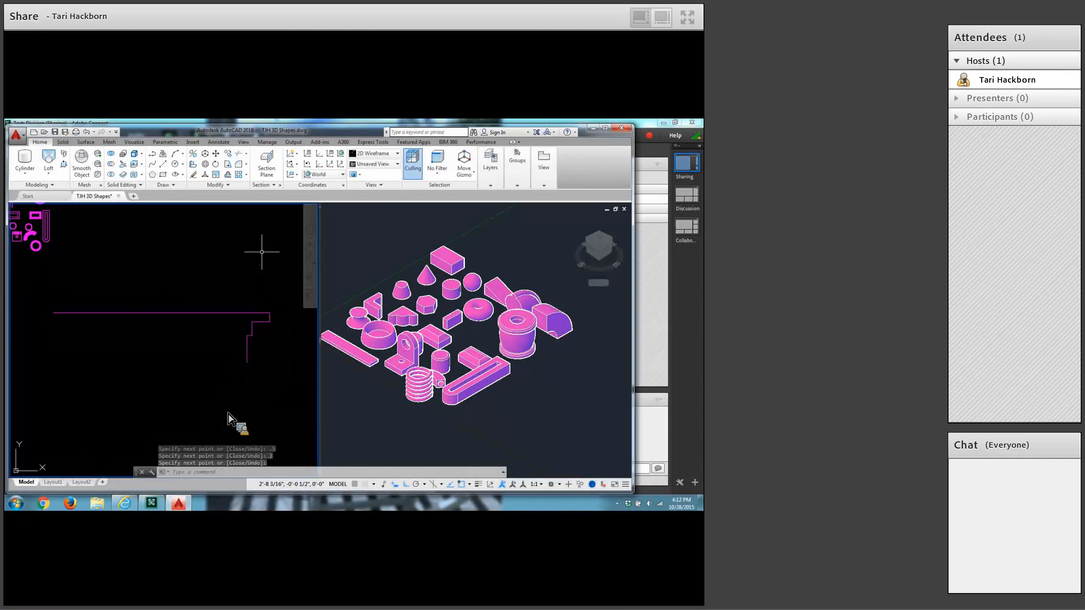
{"action": "left_click", "coordinate": [231, 188]}
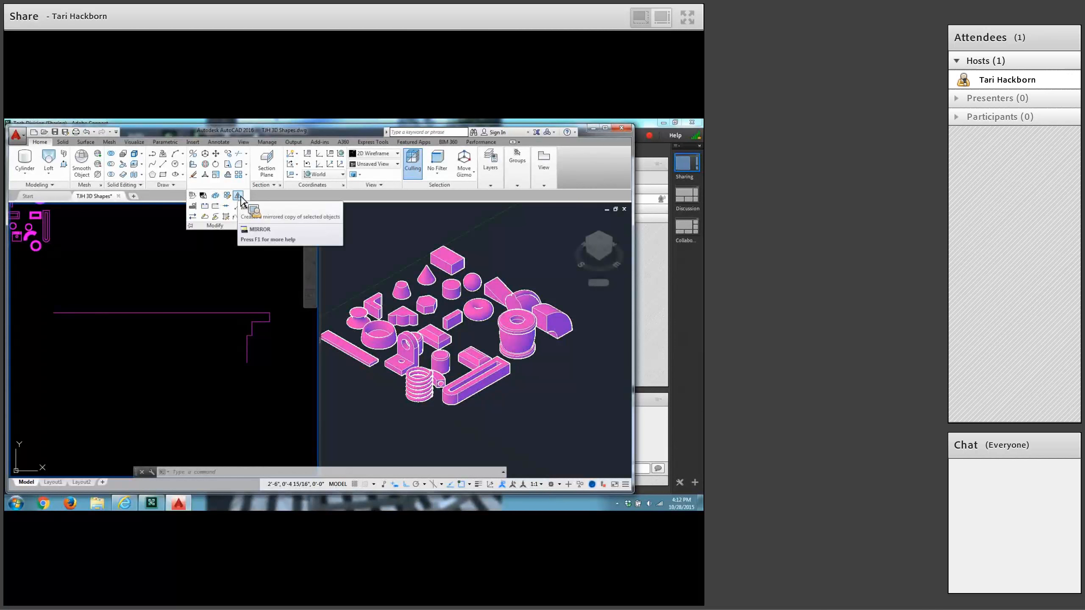
{"action": "left_click", "coordinate": [238, 196]}
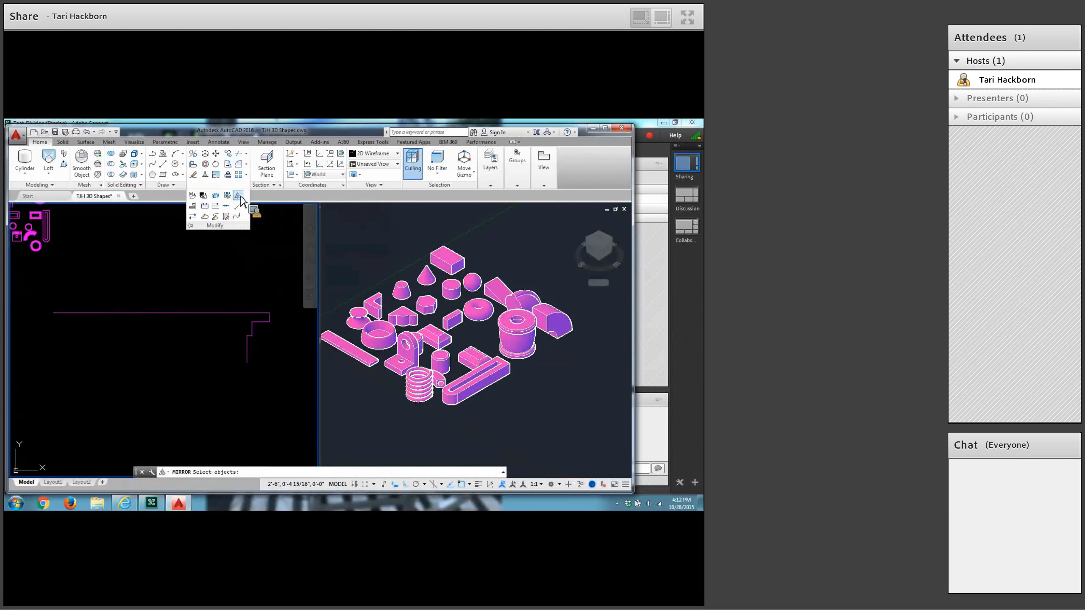
{"action": "left_click", "coordinate": [218, 273]}
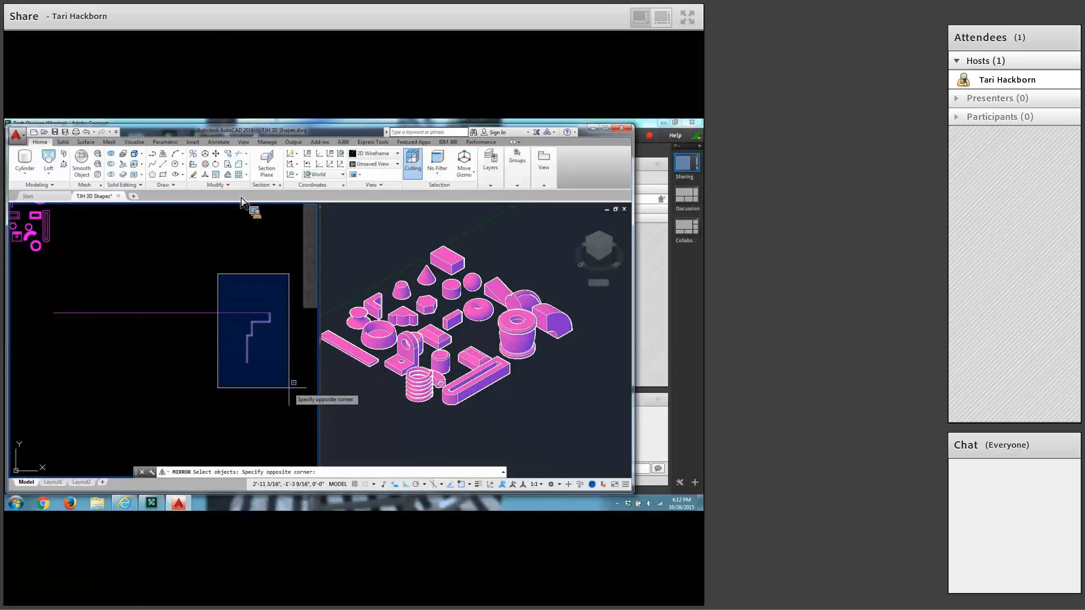
{"action": "left_click", "coordinate": [289, 388]}
{"action": "key", "text": "Return"}
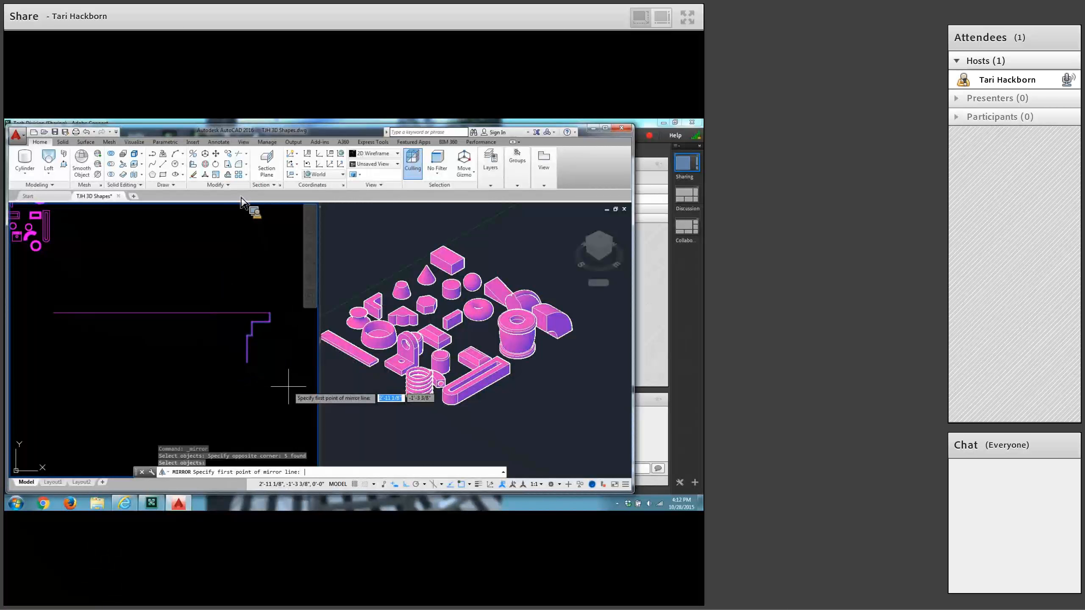
{"action": "right_click", "coordinate": [130, 245], "text": "shift"}
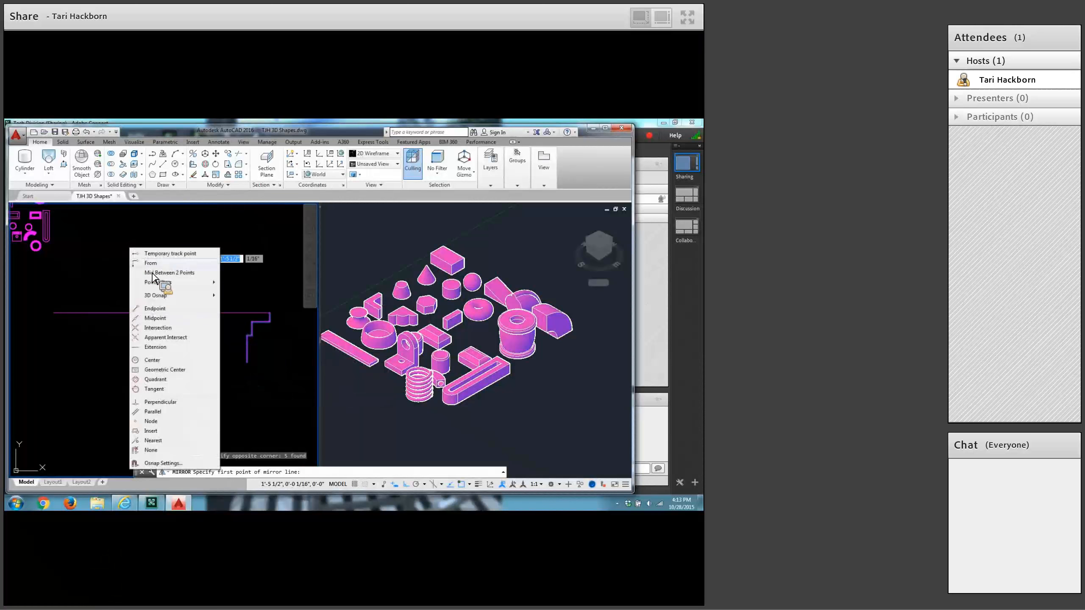
{"action": "left_click", "coordinate": [157, 317]}
{"action": "left_click", "coordinate": [157, 317]}
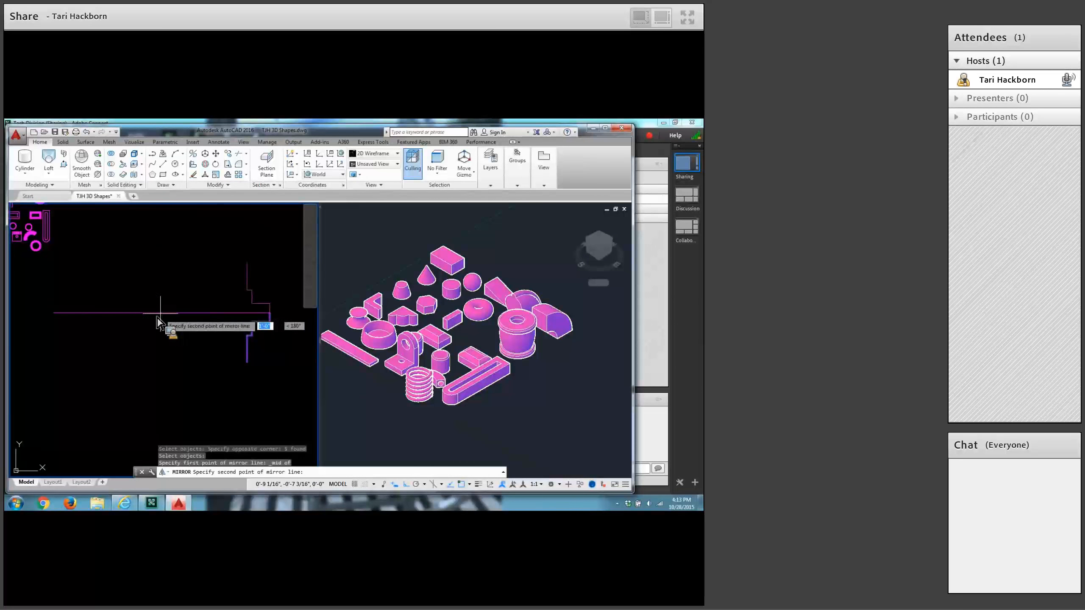
{"action": "left_click", "coordinate": [164, 352]}
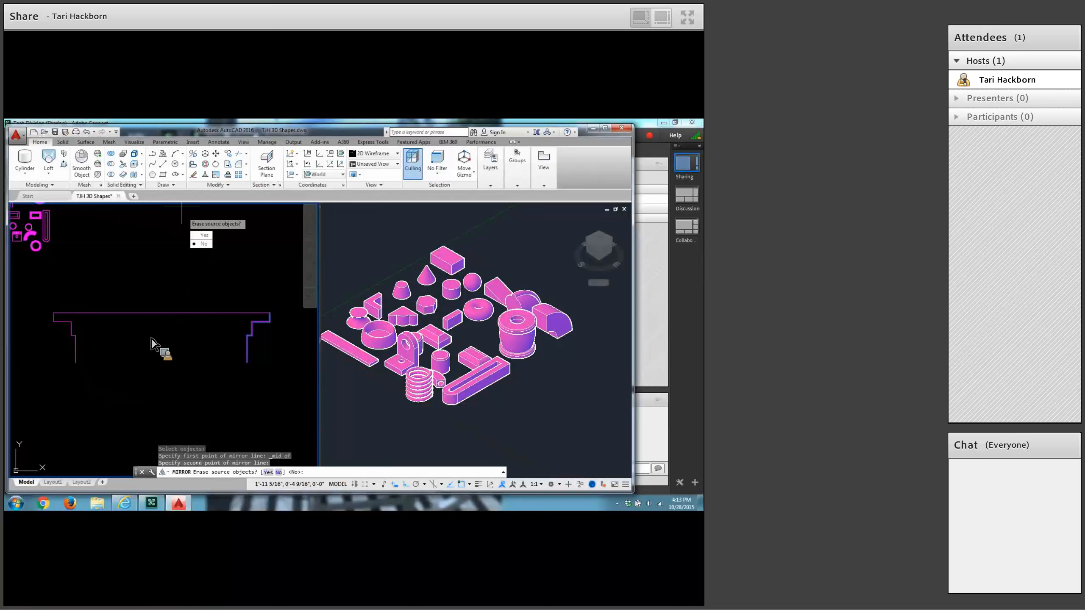
{"action": "key", "text": "Escape"}
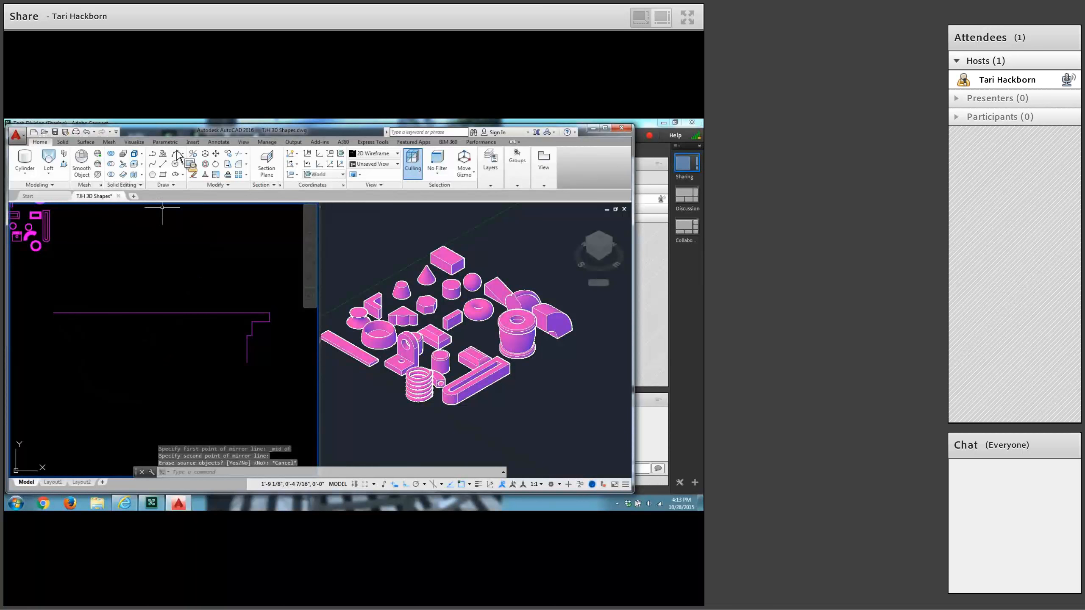
Mirror the five stepped segments about a vertical line through the midpoint of the 2-foot line, keeping the source objects.
{"action": "left_click", "coordinate": [222, 184]}
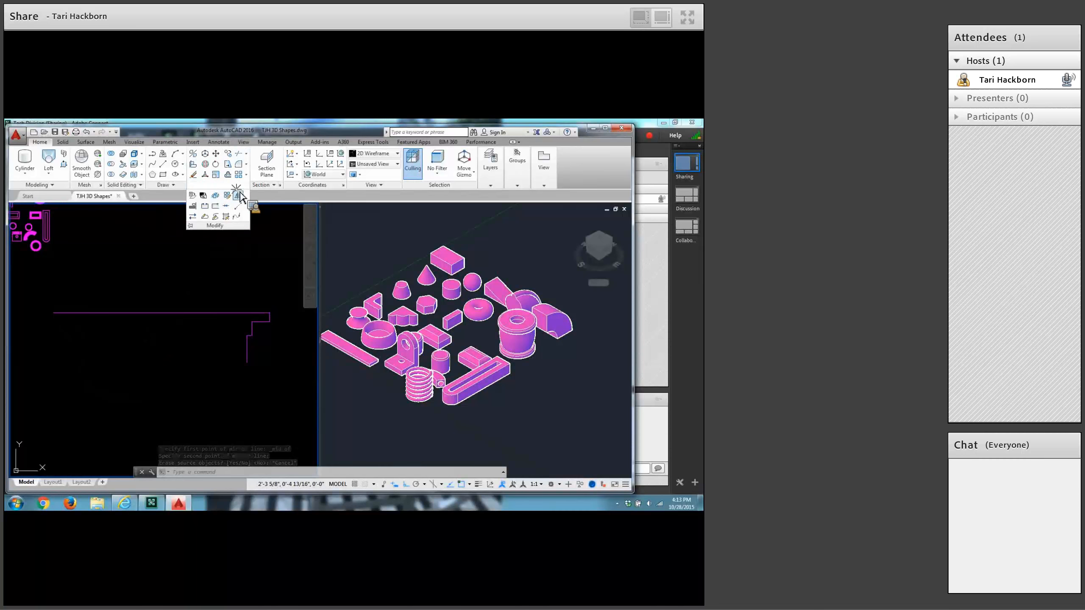
{"action": "left_click", "coordinate": [238, 195]}
{"action": "left_click", "coordinate": [201, 279]}
{"action": "left_click", "coordinate": [288, 377]}
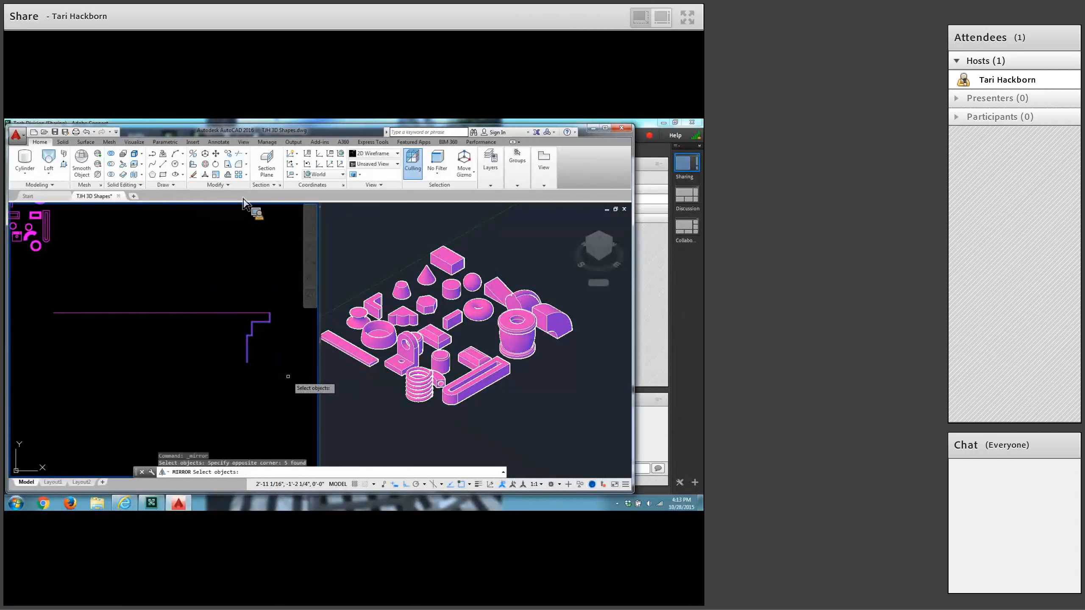
{"action": "key", "text": "Return"}
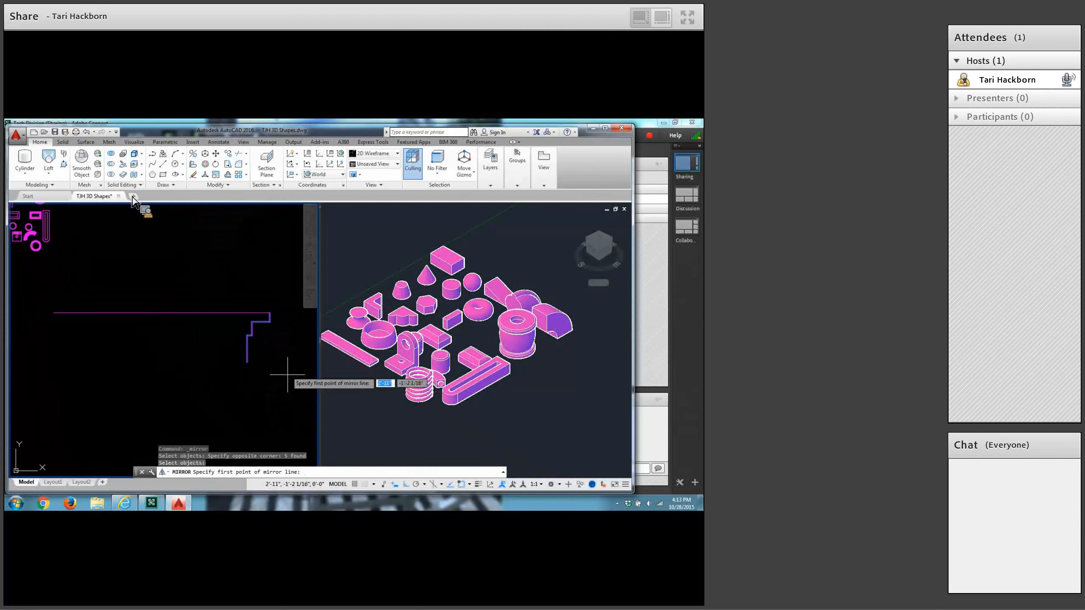
{"action": "right_click", "coordinate": [126, 235], "text": "shift"}
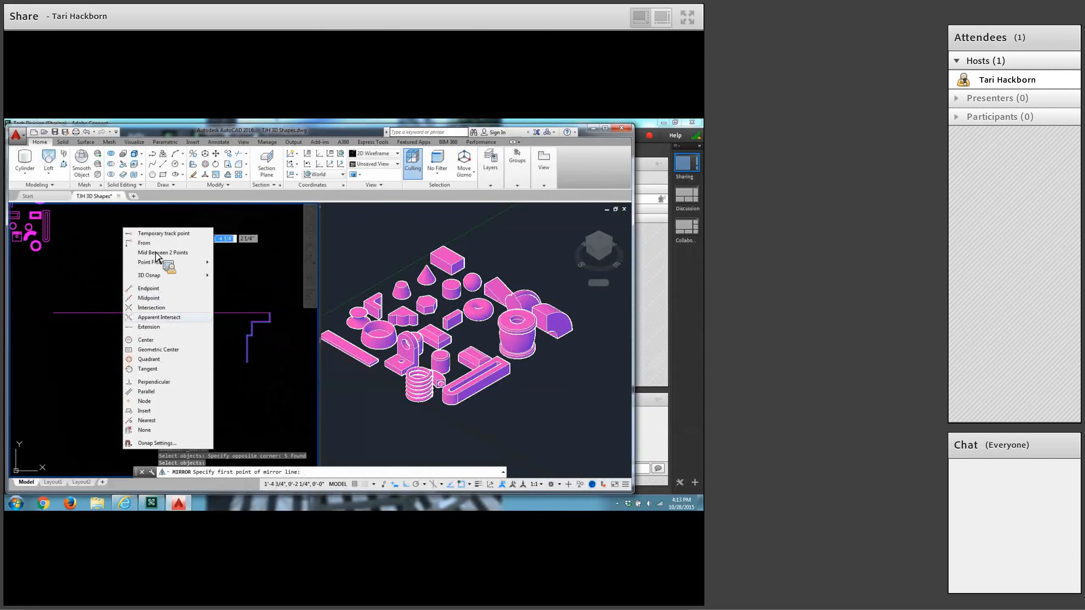
{"action": "left_click", "coordinate": [154, 300]}
{"action": "left_click", "coordinate": [156, 308]}
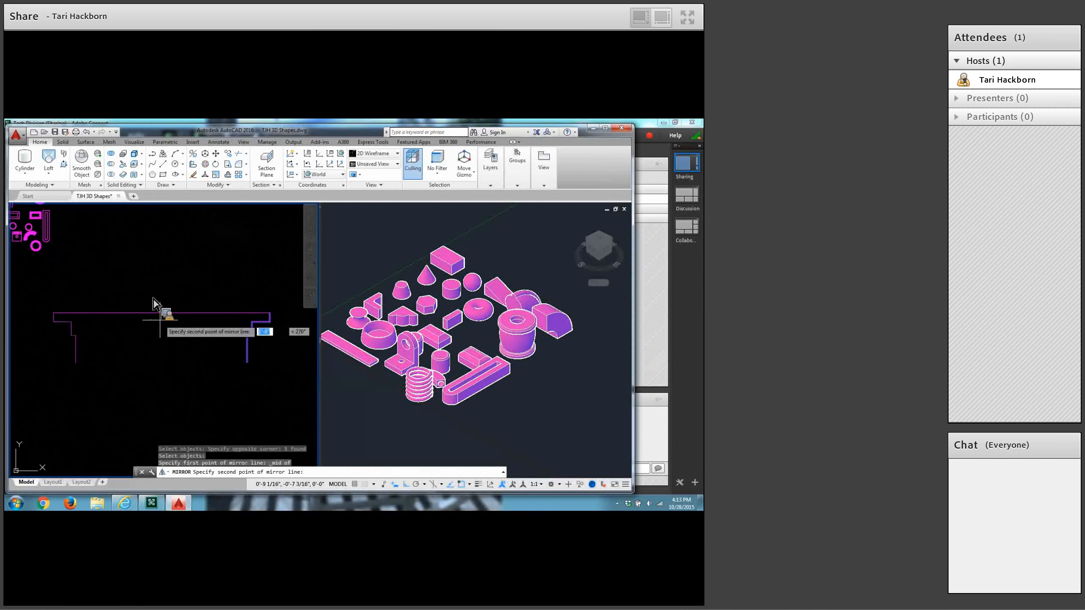
{"action": "left_click", "coordinate": [161, 344]}
{"action": "key", "text": "Return"}
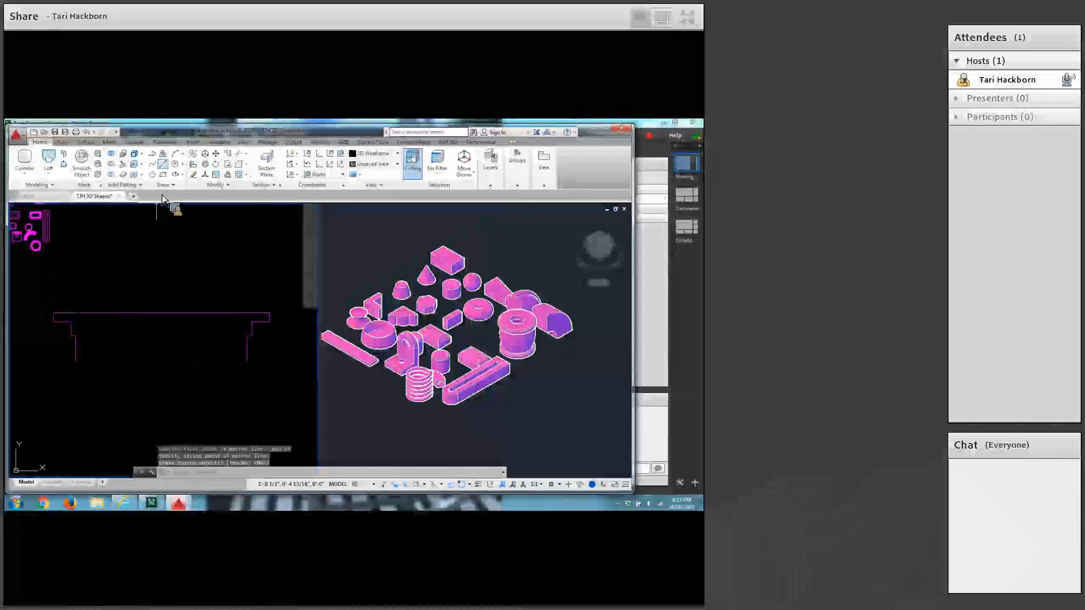
Close the bottom of the profile with a horizontal line joining the lower ends of the two stepped sides.
{"action": "left_click", "coordinate": [168, 169]}
{"action": "left_click", "coordinate": [75, 363]}
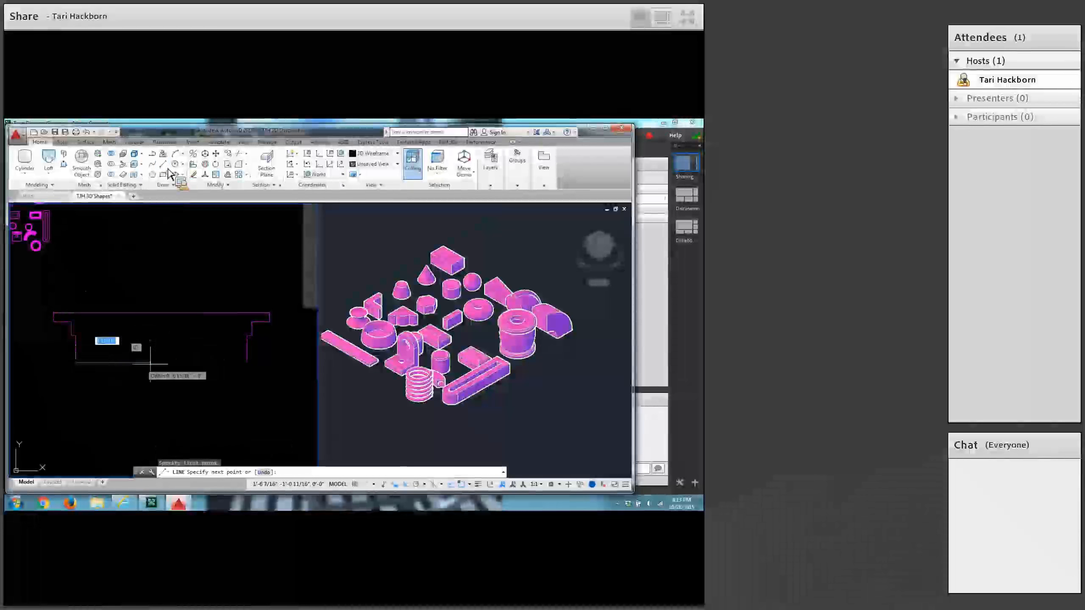
{"action": "left_click", "coordinate": [245, 363]}
{"action": "key", "text": "Return"}
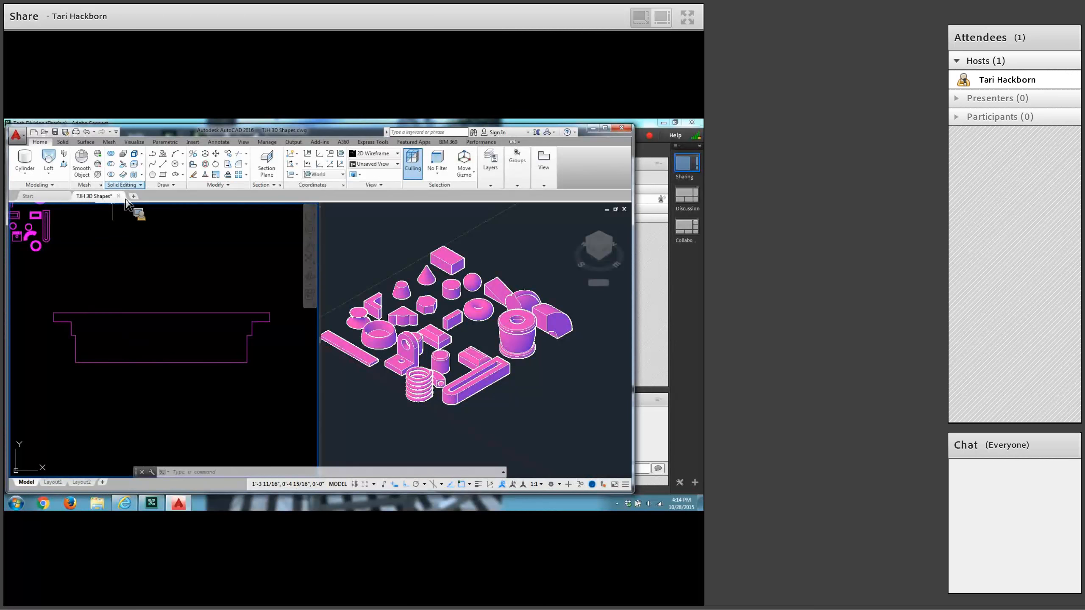
Fillet the outer lower corner and adjoining inner corner on the profile's right side with a 1-inch radius, using the Multiple option.
{"action": "left_click", "coordinate": [242, 166]}
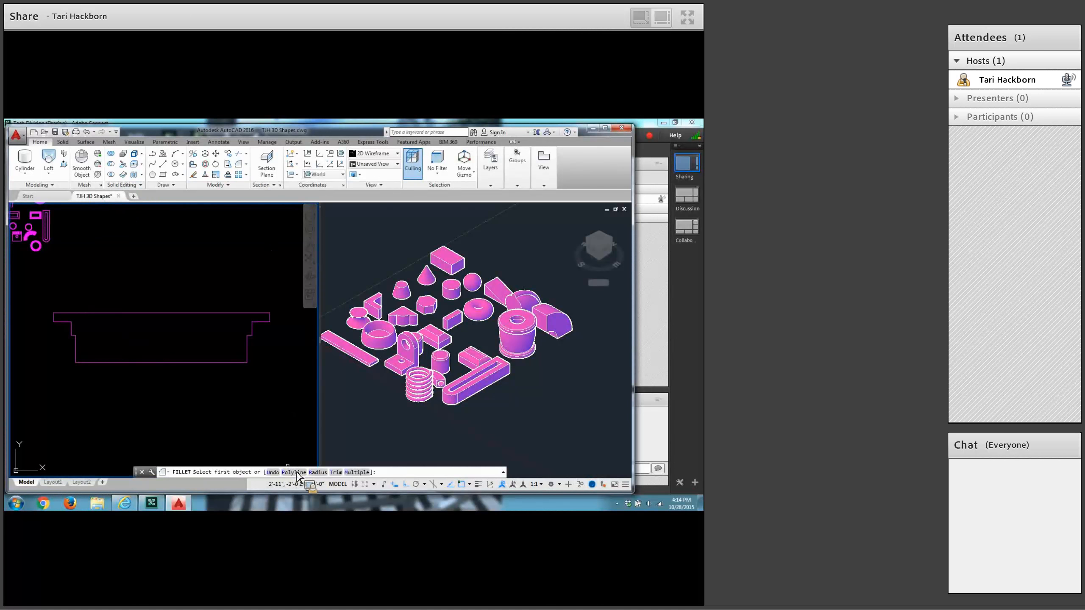
{"action": "type", "text": "r"}
{"action": "key", "text": "Return"}
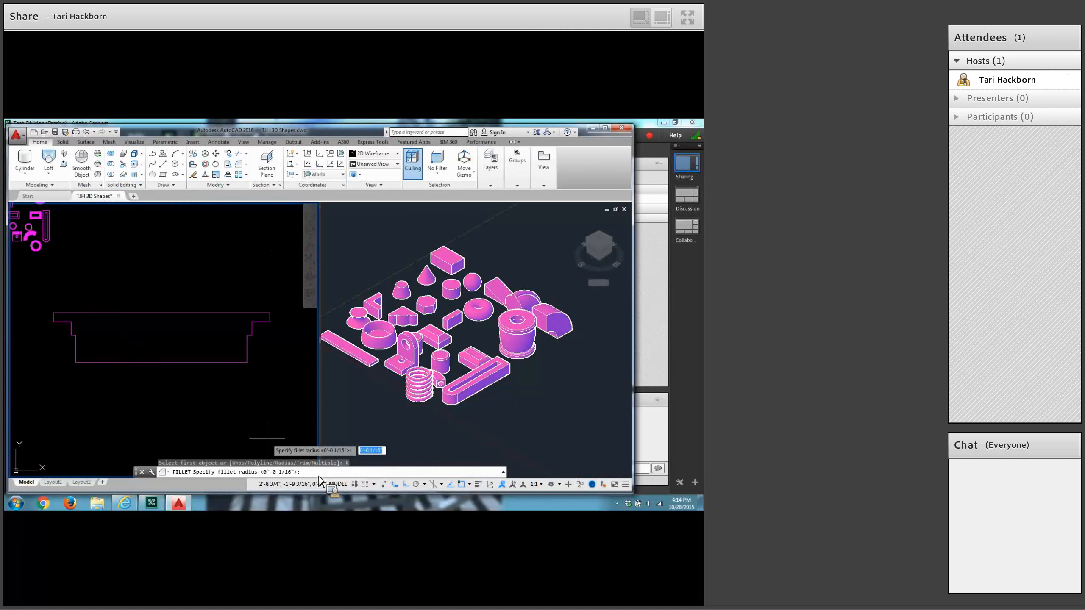
{"action": "type", "text": "1"}
{"action": "key", "text": "Return"}
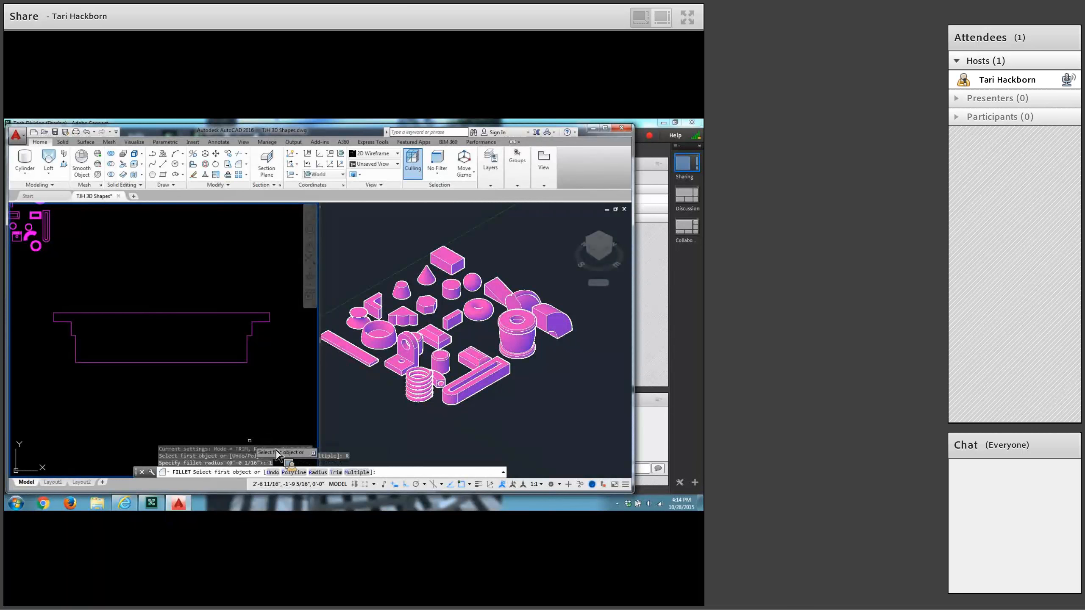
{"action": "left_click", "coordinate": [365, 473]}
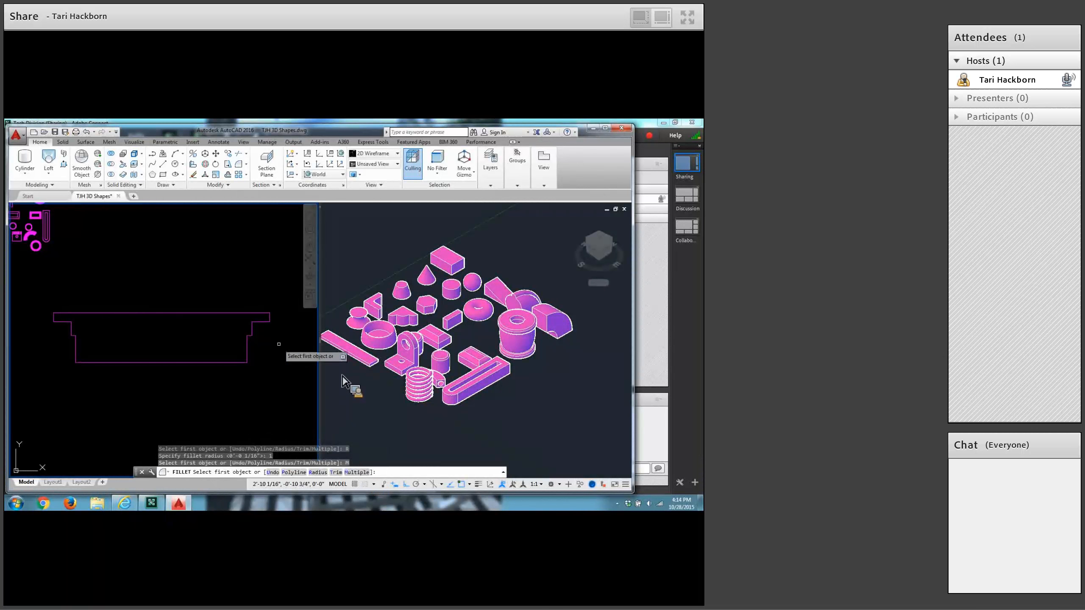
{"action": "scroll", "coordinate": [276, 344], "scroll_direction": "up", "scroll_amount": 4}
{"action": "left_click", "coordinate": [256, 280]}
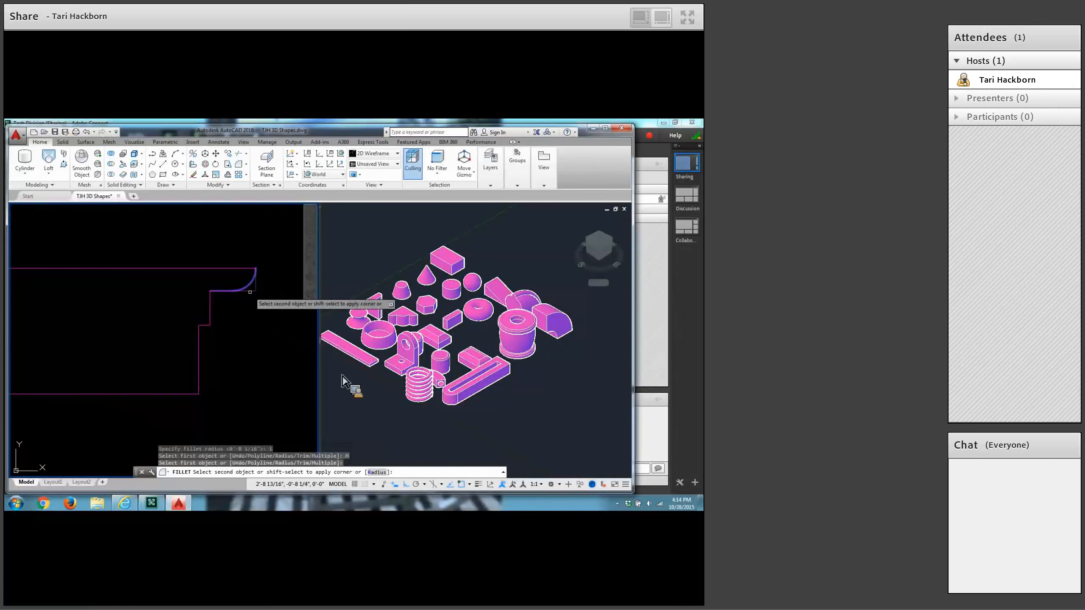
{"action": "left_click", "coordinate": [246, 290]}
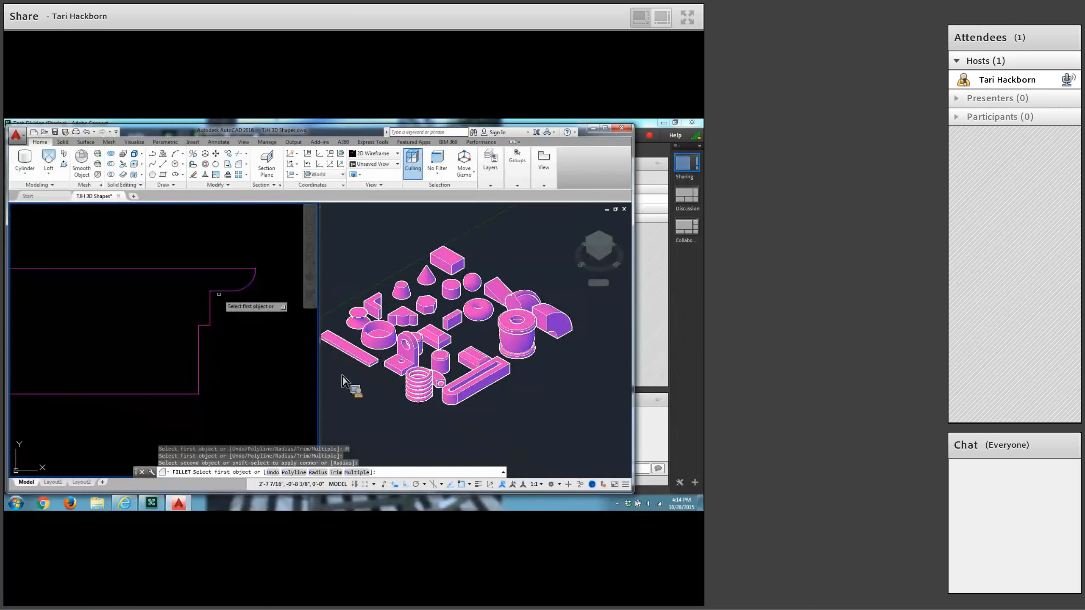
{"action": "left_click", "coordinate": [220, 292]}
{"action": "left_click", "coordinate": [211, 318]}
{"action": "scroll", "coordinate": [162, 350], "scroll_direction": "down", "scroll_amount": 4}
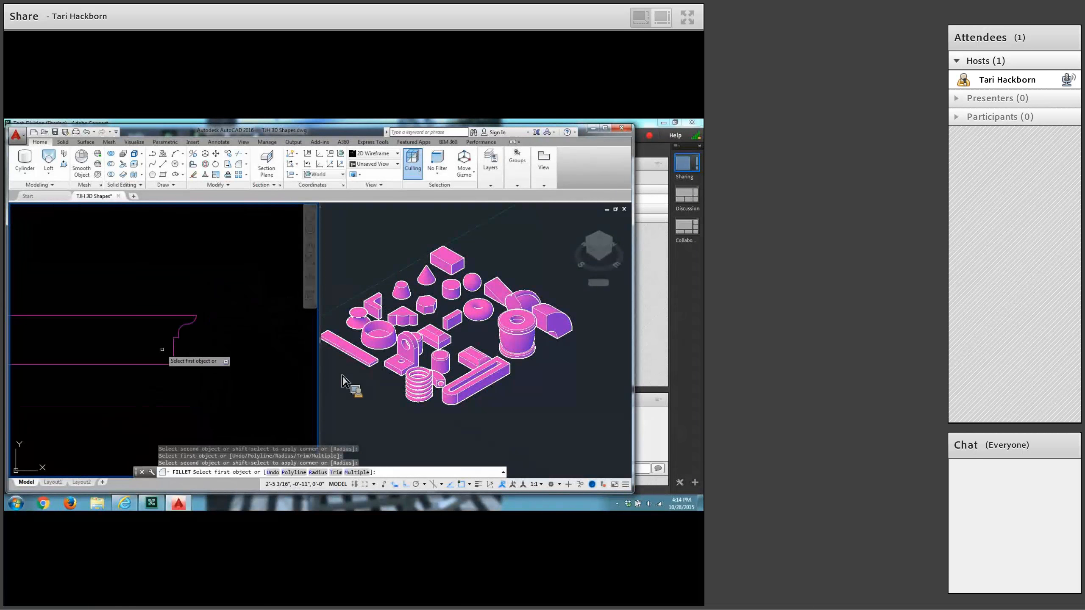
Fillet the matching outer and inner corners on the profile's left side with the same radius.
{"action": "middle_click_drag", "start_coordinate": [155, 352], "coordinate": [268, 348]}
{"action": "left_click", "coordinate": [103, 320]}
{"action": "left_click", "coordinate": [105, 320]}
{"action": "scroll", "coordinate": [115, 328], "scroll_direction": "up", "scroll_amount": 6}
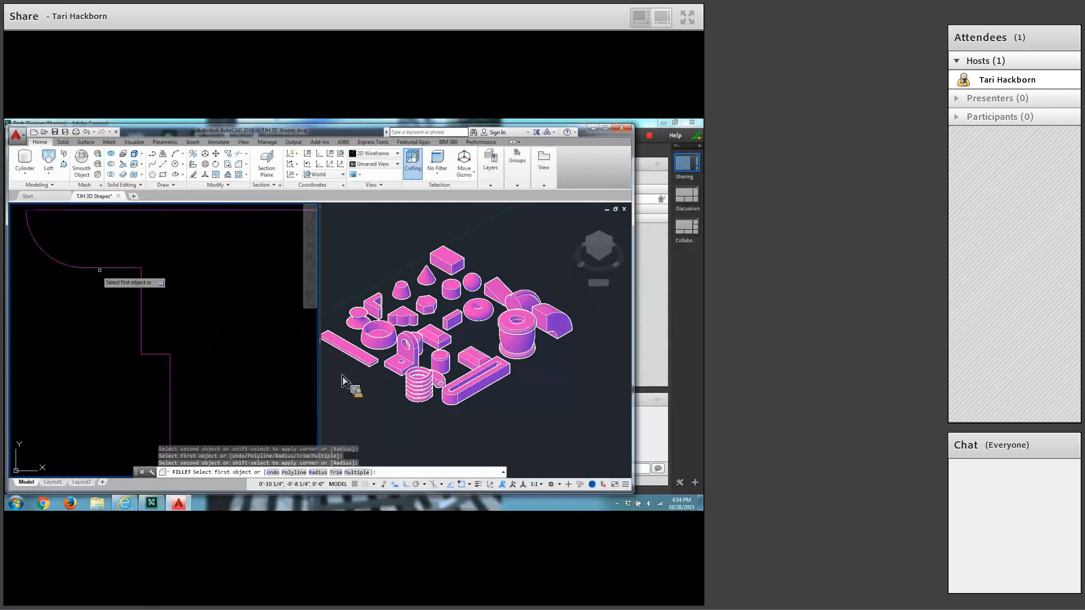
{"action": "left_click", "coordinate": [118, 268]}
{"action": "left_click", "coordinate": [140, 298]}
{"action": "scroll", "coordinate": [208, 330], "scroll_direction": "down", "scroll_amount": 5}
{"action": "middle_click_drag", "start_coordinate": [190, 322], "coordinate": [95, 327]}
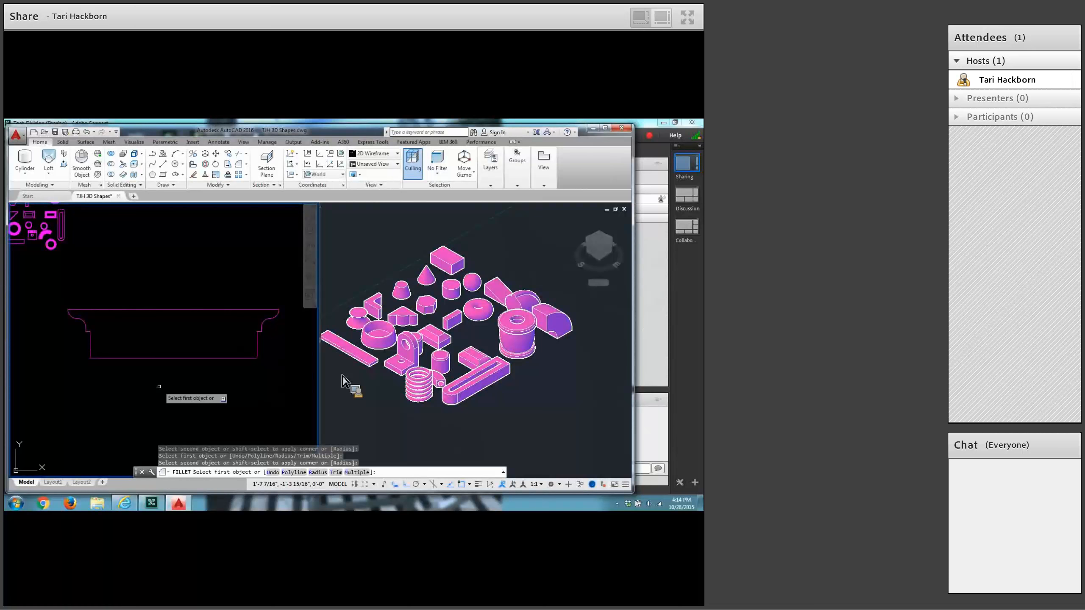
Convert all lines and arcs of the closed profile into a region.
{"action": "left_click", "coordinate": [173, 185]}
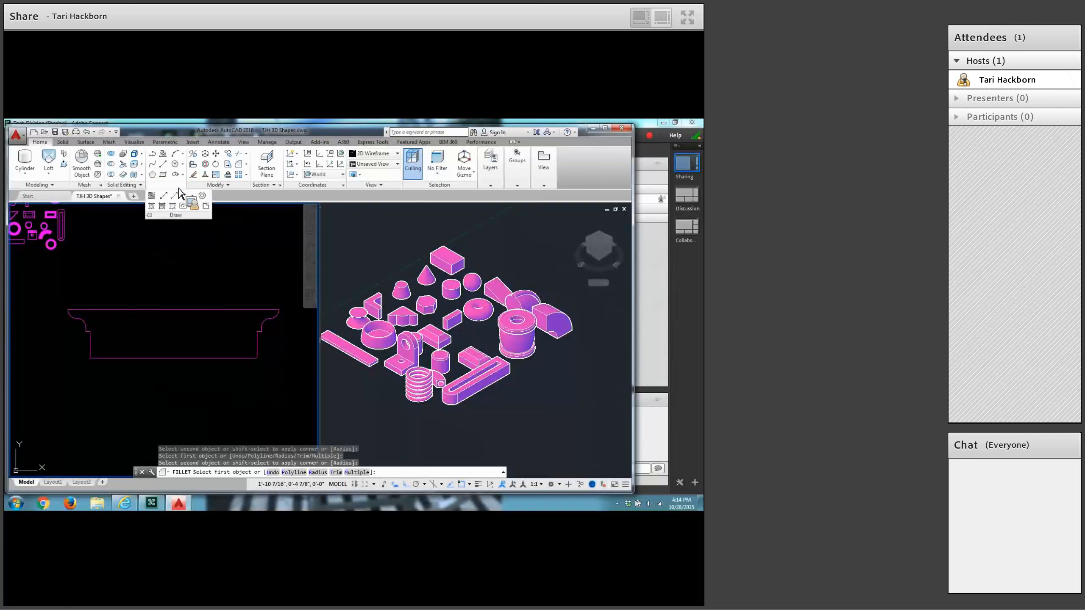
{"action": "left_click", "coordinate": [183, 207]}
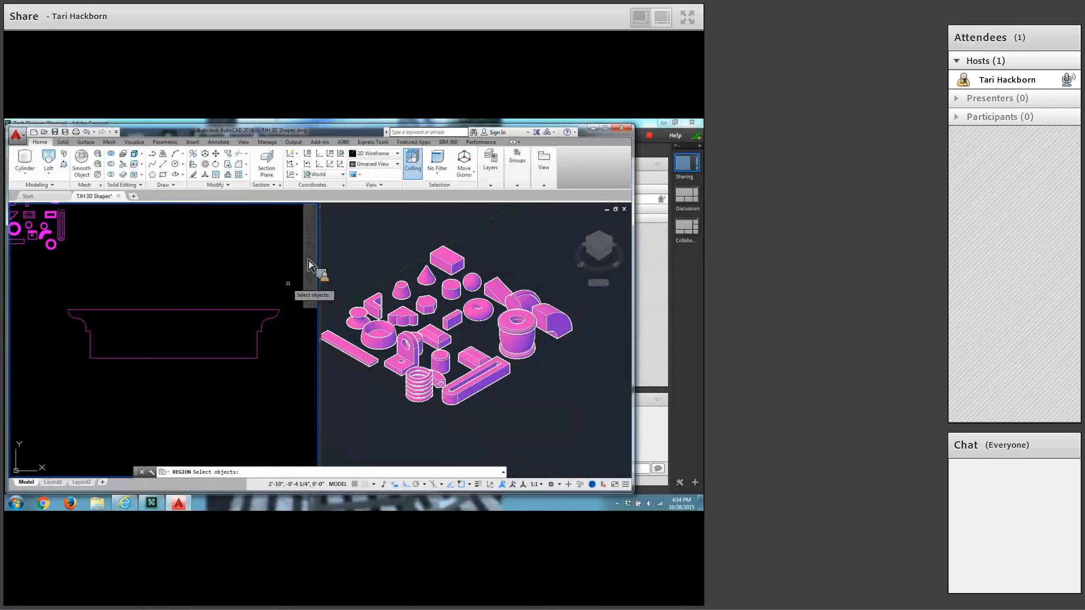
{"action": "left_click", "coordinate": [289, 282]}
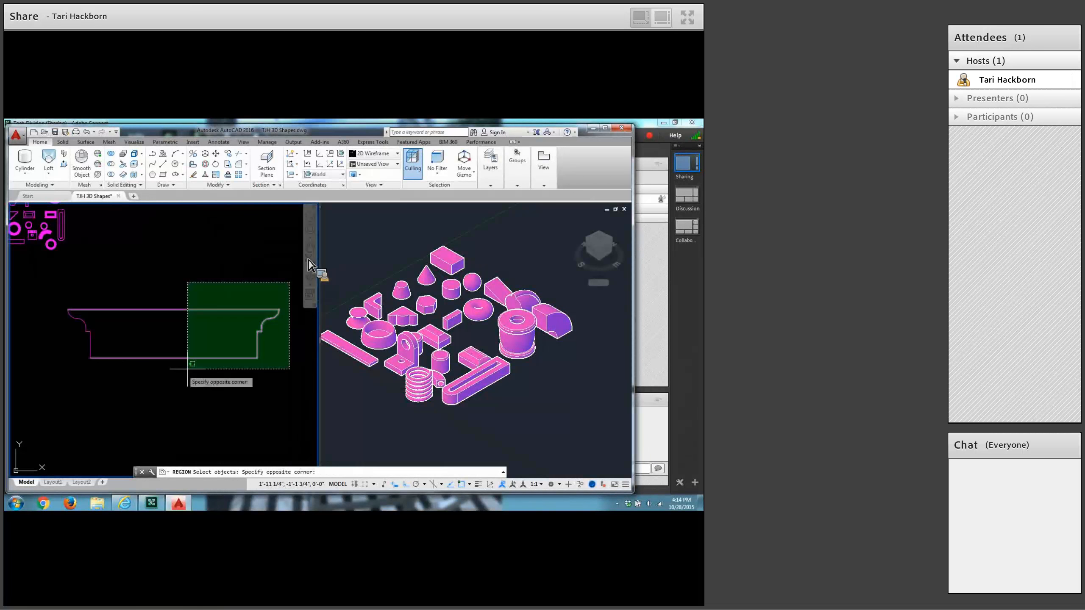
{"action": "left_click", "coordinate": [188, 364]}
{"action": "key", "text": "Return"}
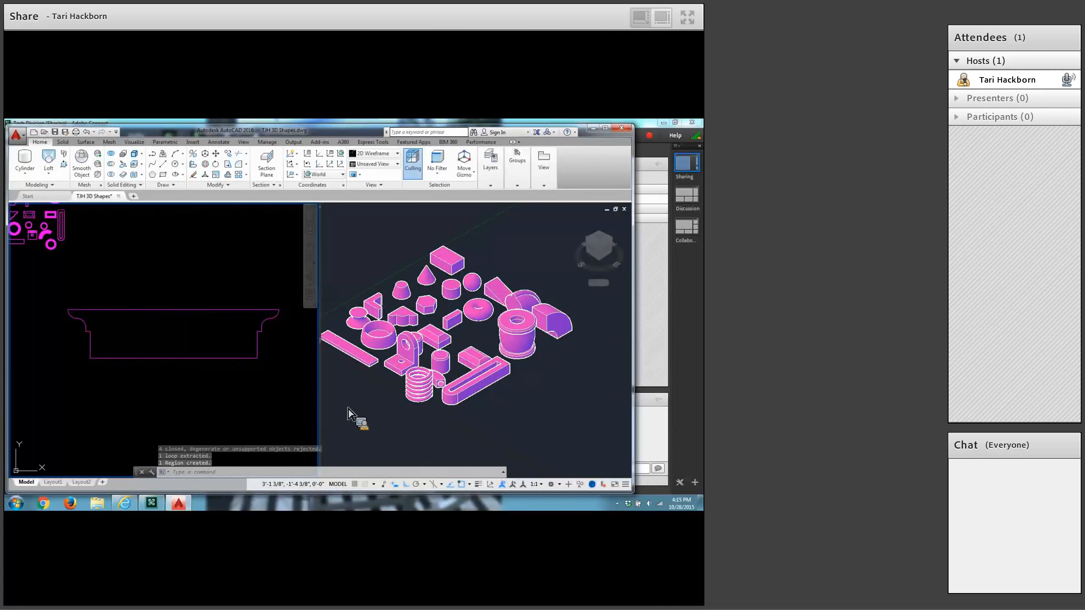
In the isometric view, copy the profile region about 14 inches along the negative Y direction, using its lower right corner as base point.
{"action": "left_click", "coordinate": [370, 417]}
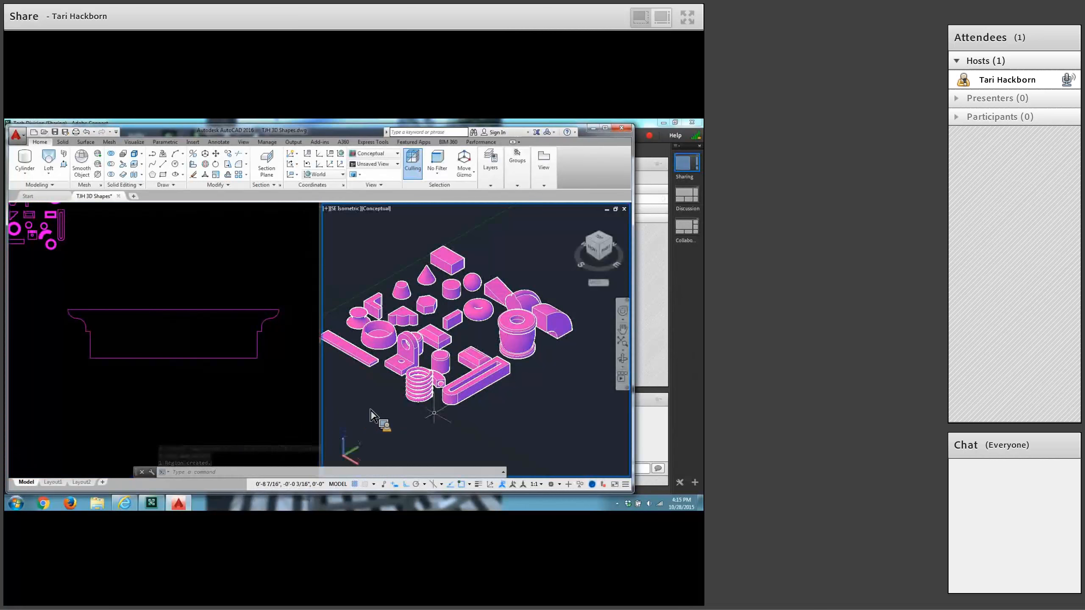
{"action": "scroll", "coordinate": [434, 414], "scroll_direction": "down", "scroll_amount": 6}
{"action": "middle_click_drag", "start_coordinate": [435, 414], "coordinate": [420, 294]}
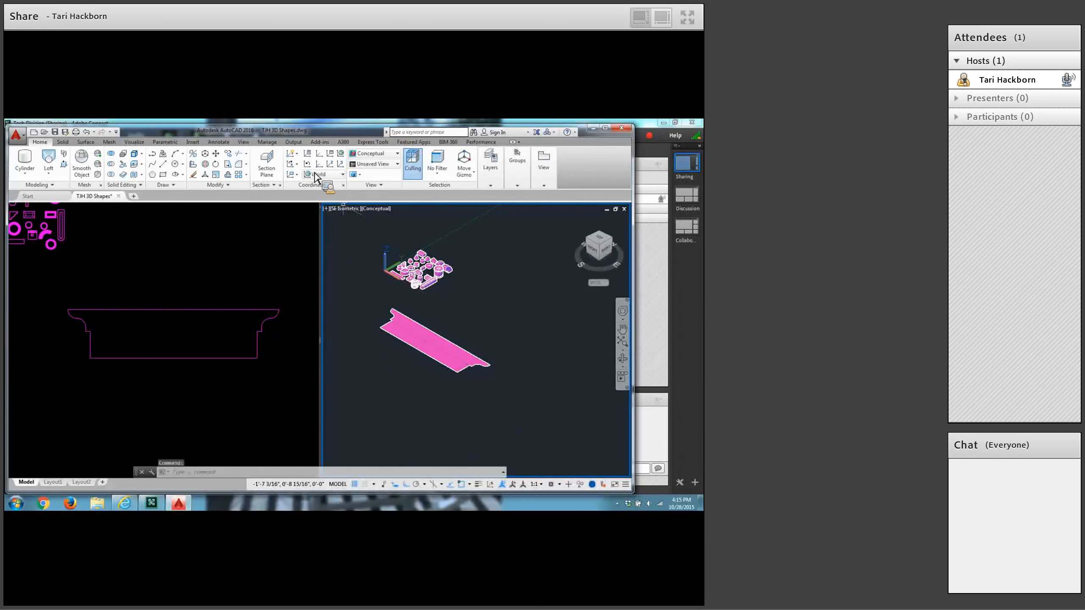
{"action": "left_click", "coordinate": [239, 164]}
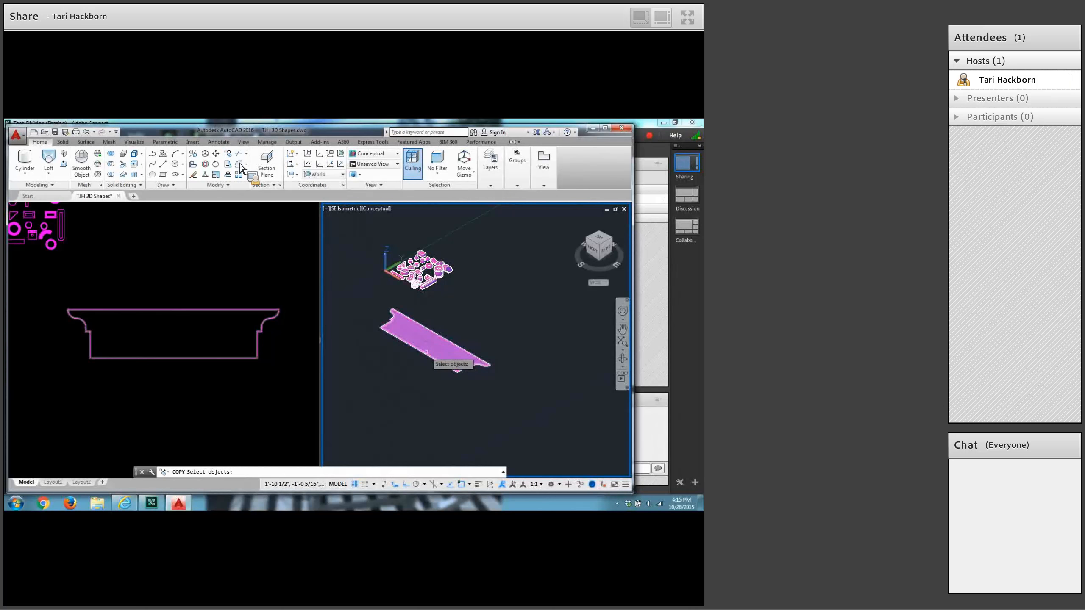
{"action": "left_click", "coordinate": [426, 354]}
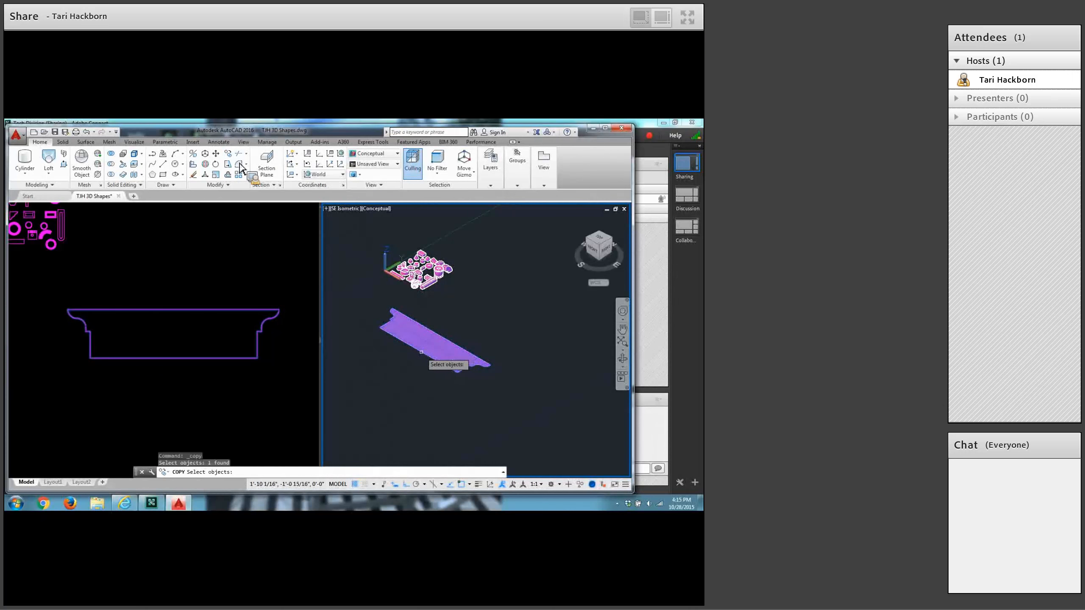
{"action": "key", "text": "Return"}
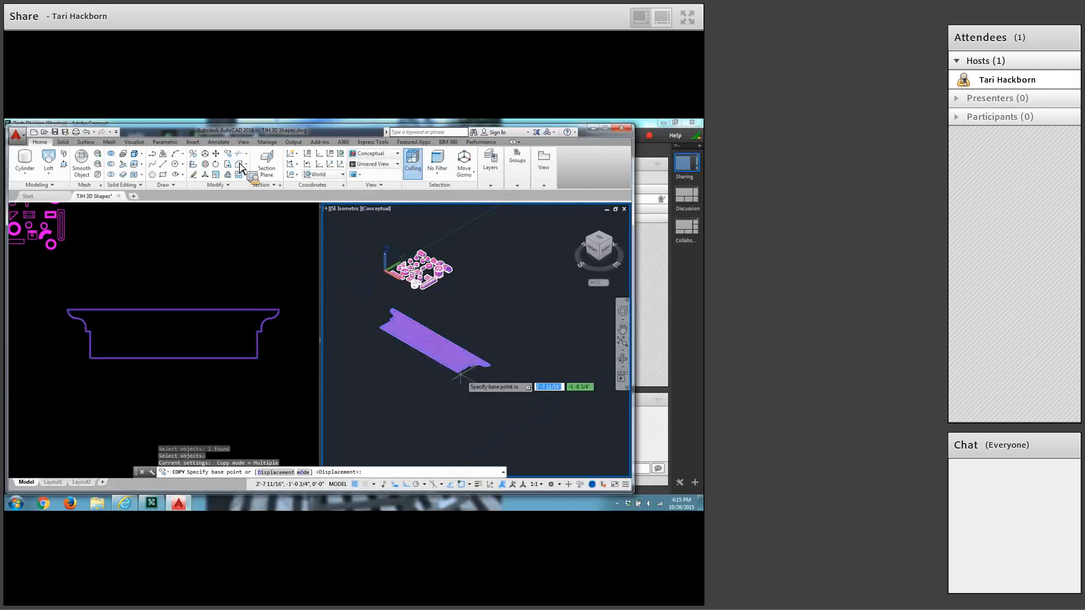
{"action": "left_click", "coordinate": [458, 373]}
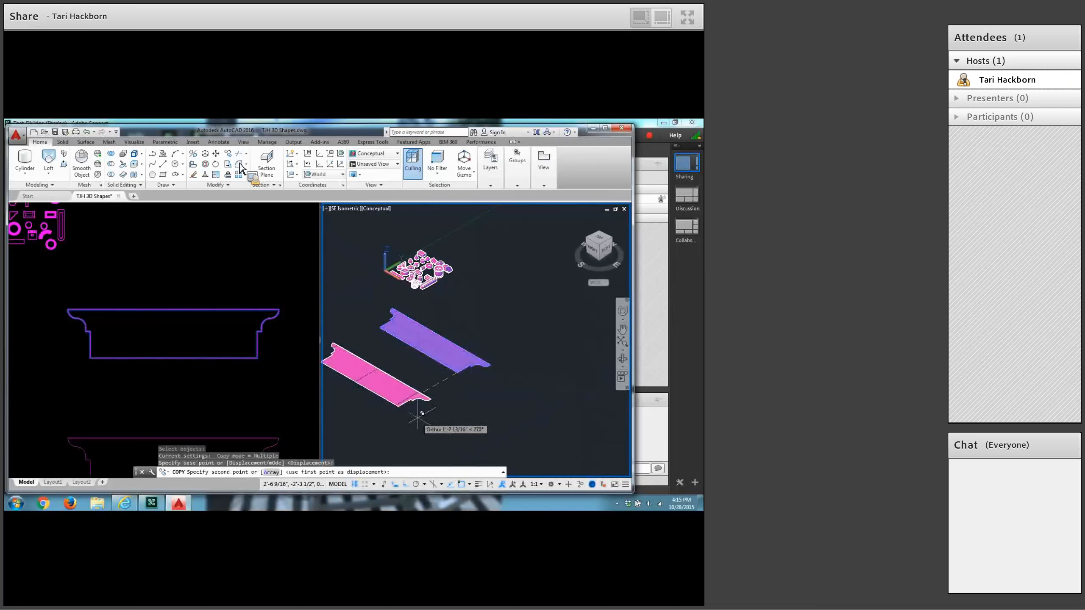
{"action": "left_click", "coordinate": [482, 421]}
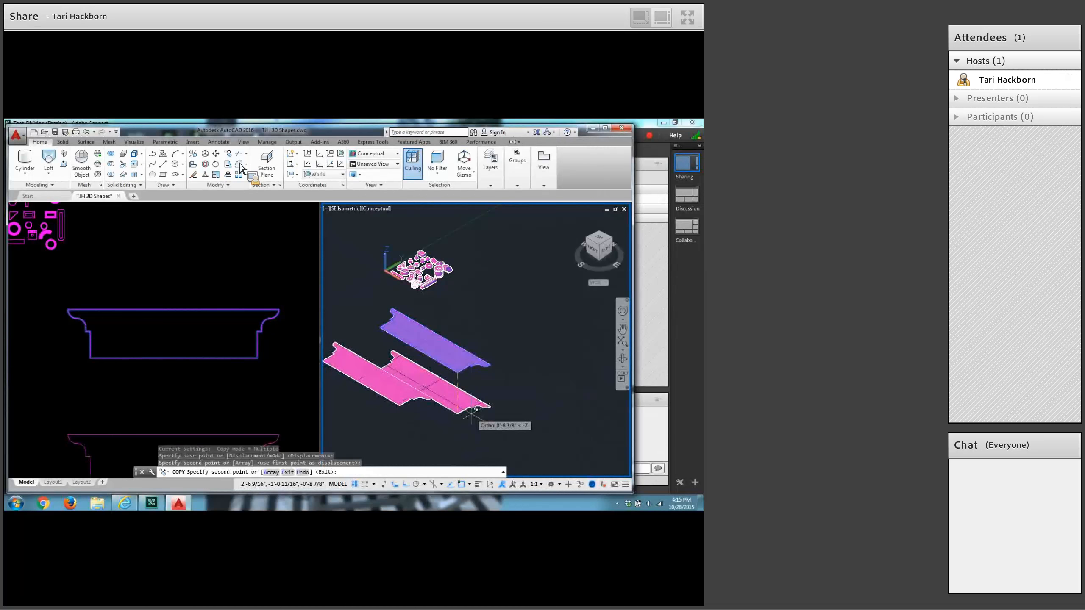
{"action": "key", "text": "Return"}
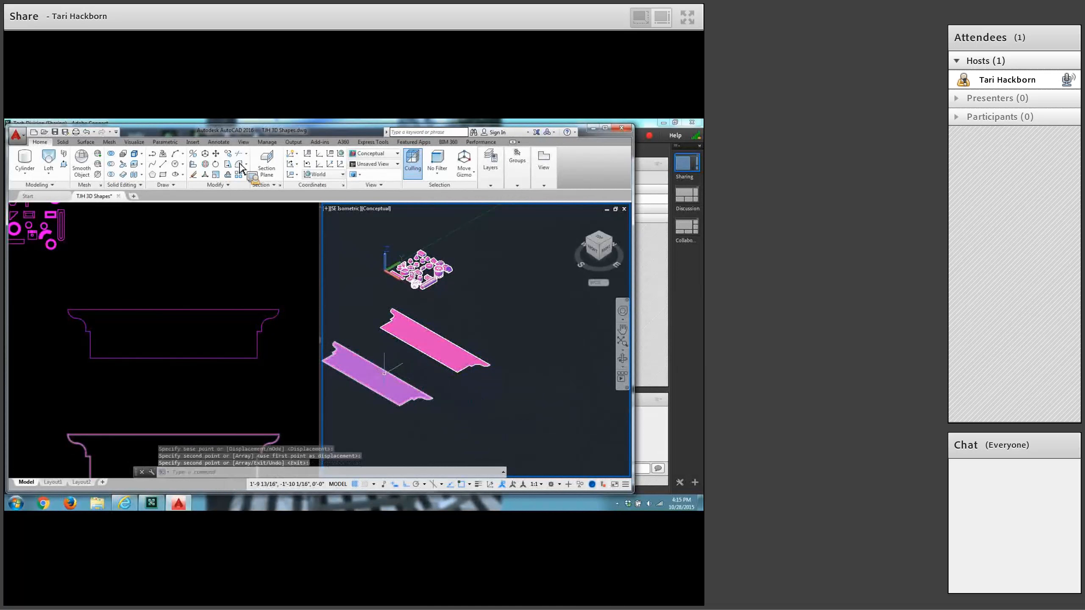
Rotate the original profile region 90 degrees in 3D about the X axis through its lower right corner so it stands upright.
{"action": "middle_click_drag", "start_coordinate": [387, 375], "coordinate": [449, 364]}
{"action": "scroll", "coordinate": [437, 354], "scroll_direction": "up", "scroll_amount": 2}
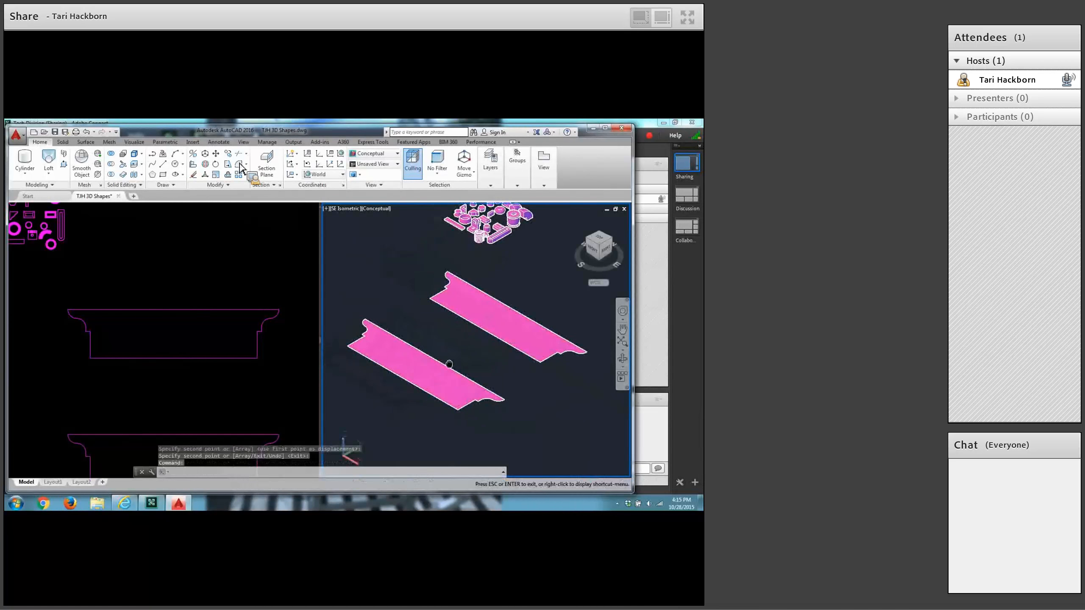
{"action": "key", "text": "Escape"}
{"action": "left_click", "coordinate": [217, 167]}
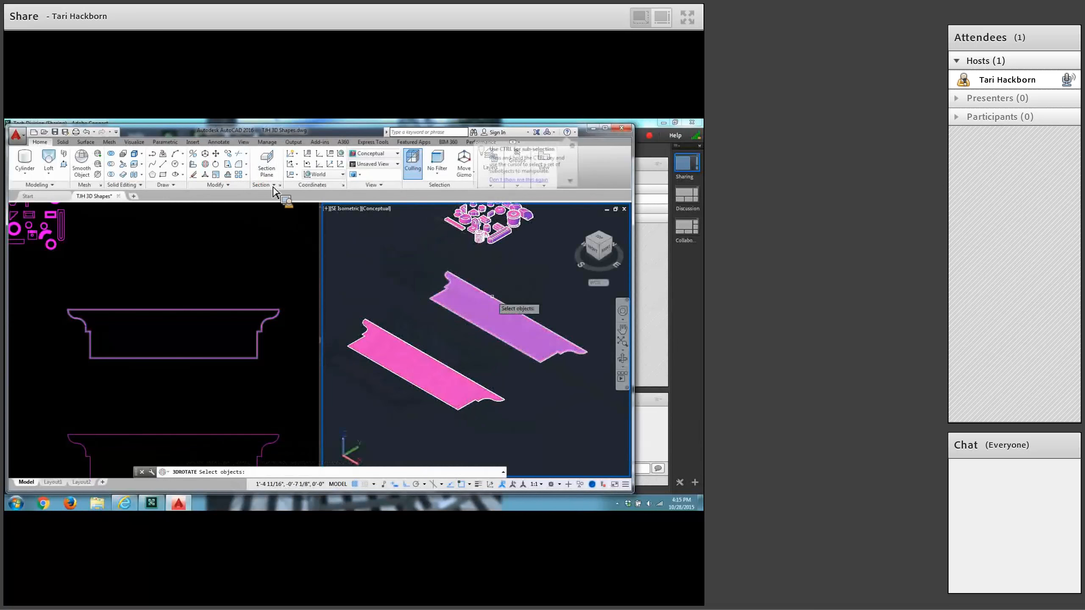
{"action": "left_click", "coordinate": [492, 296]}
{"action": "key", "text": "Return"}
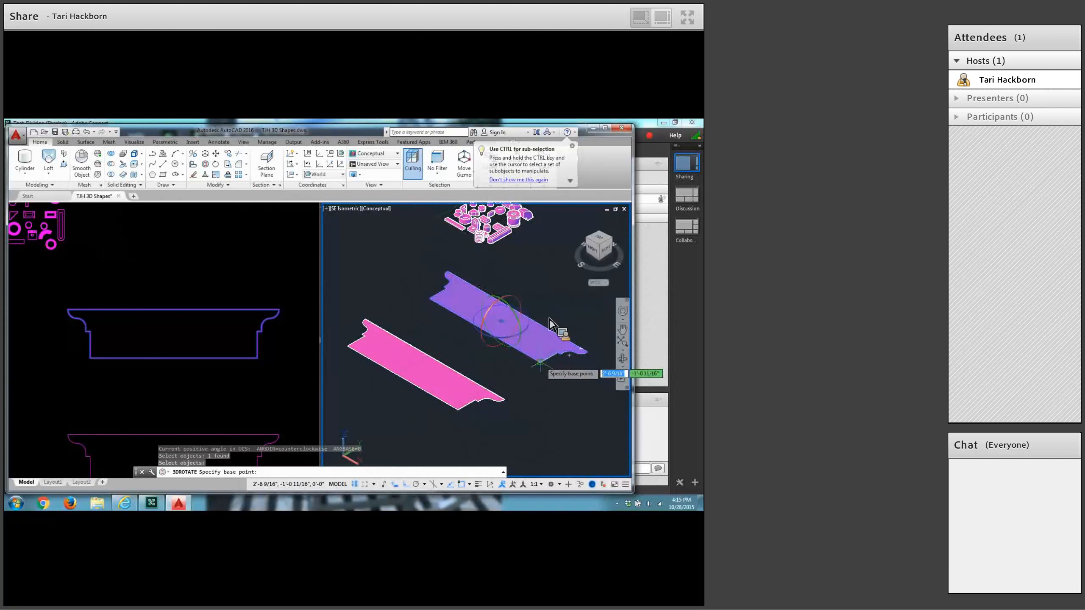
{"action": "left_click", "coordinate": [540, 364]}
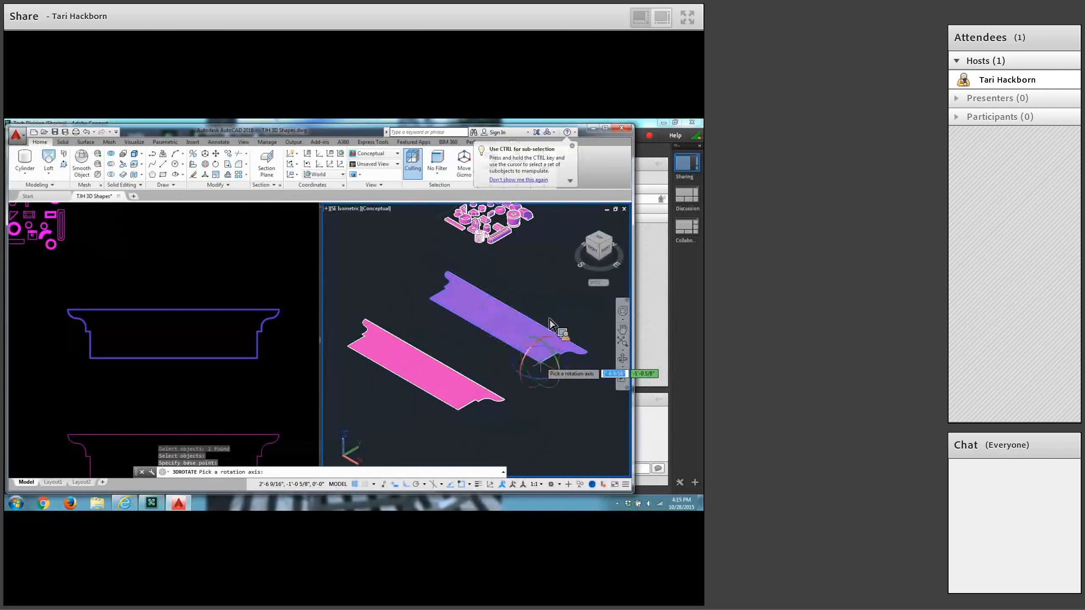
{"action": "left_click", "coordinate": [525, 373]}
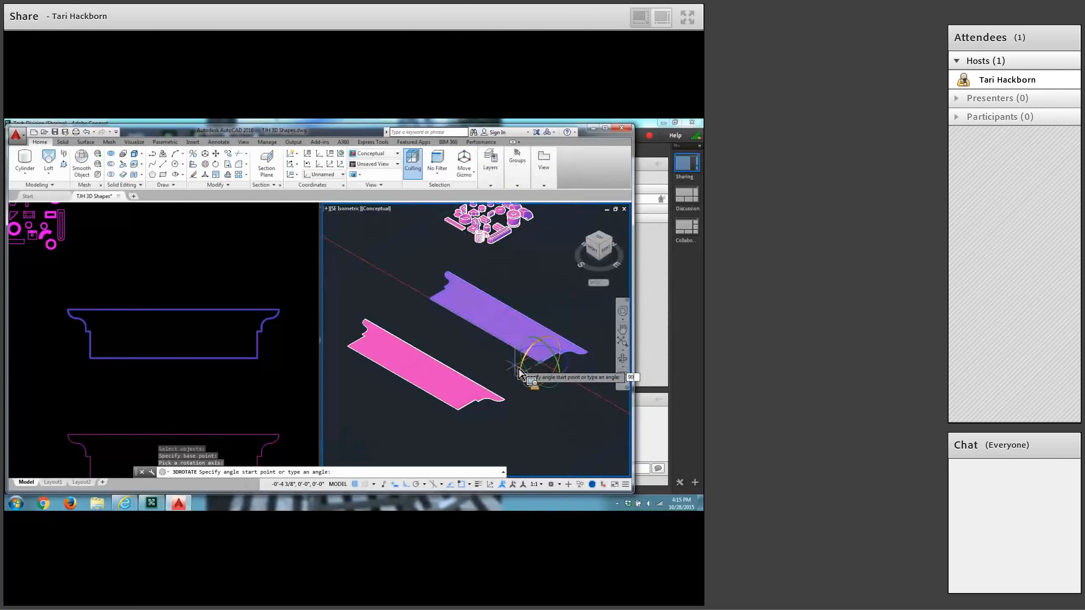
{"action": "type", "text": "90"}
{"action": "key", "text": "Return"}
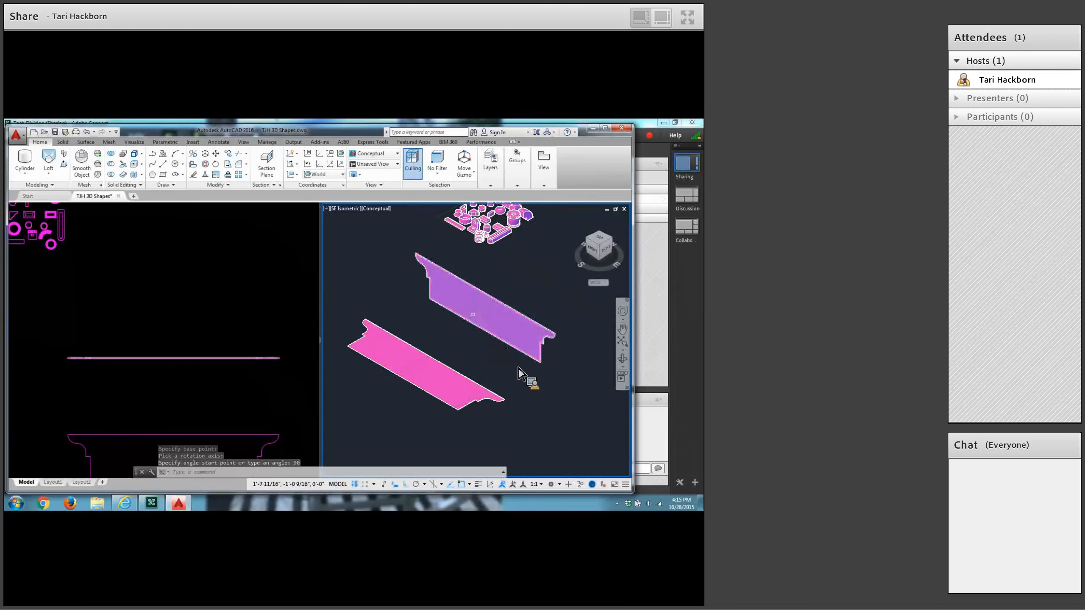
{"action": "left_click", "coordinate": [207, 166]}
{"action": "left_click", "coordinate": [381, 367]}
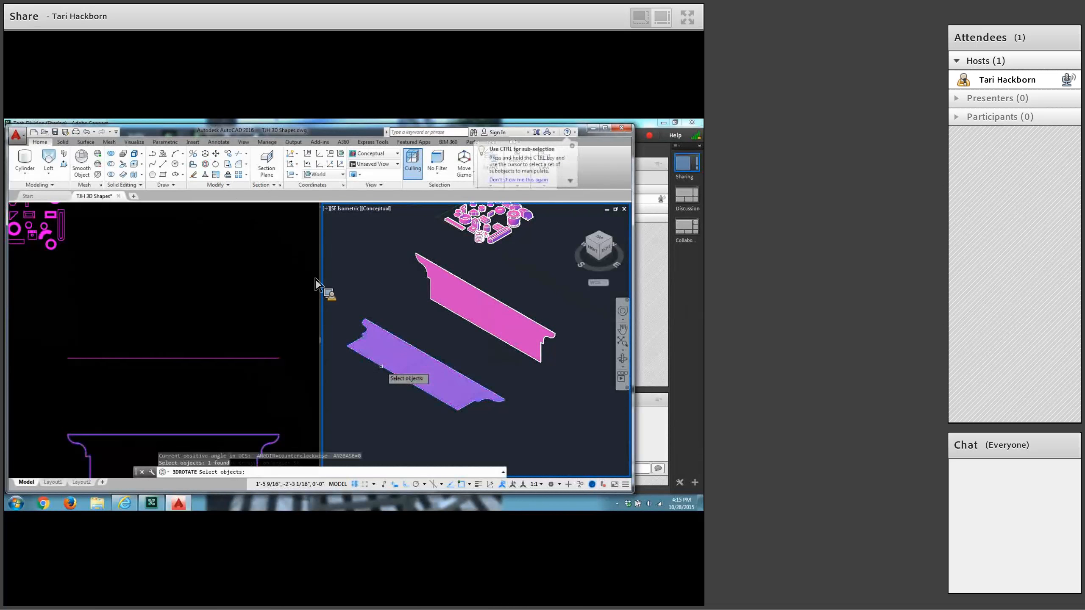
{"action": "key", "text": "Return"}
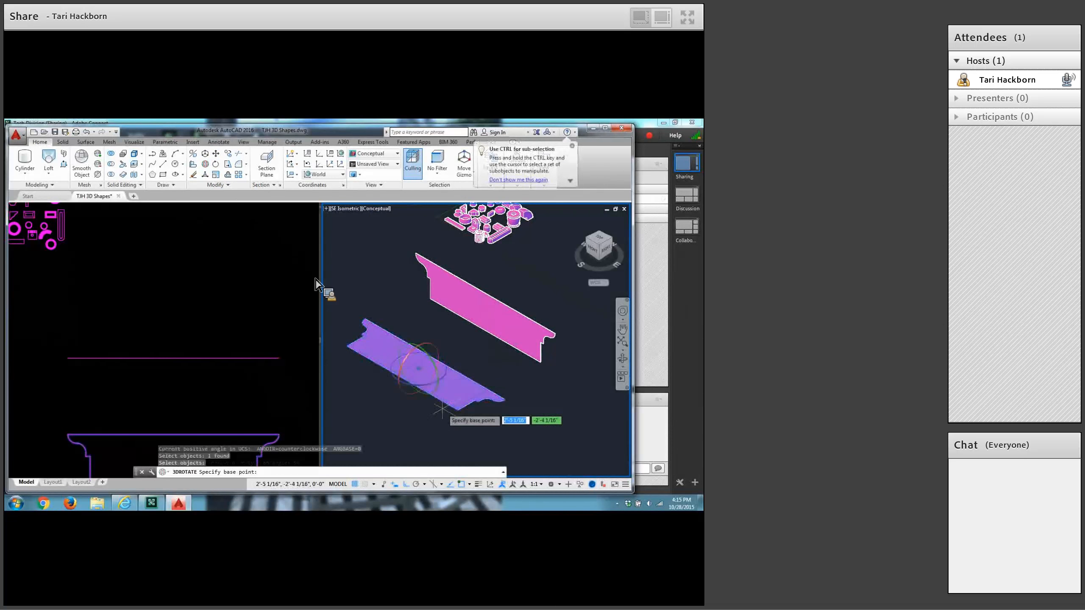
{"action": "left_click", "coordinate": [457, 409]}
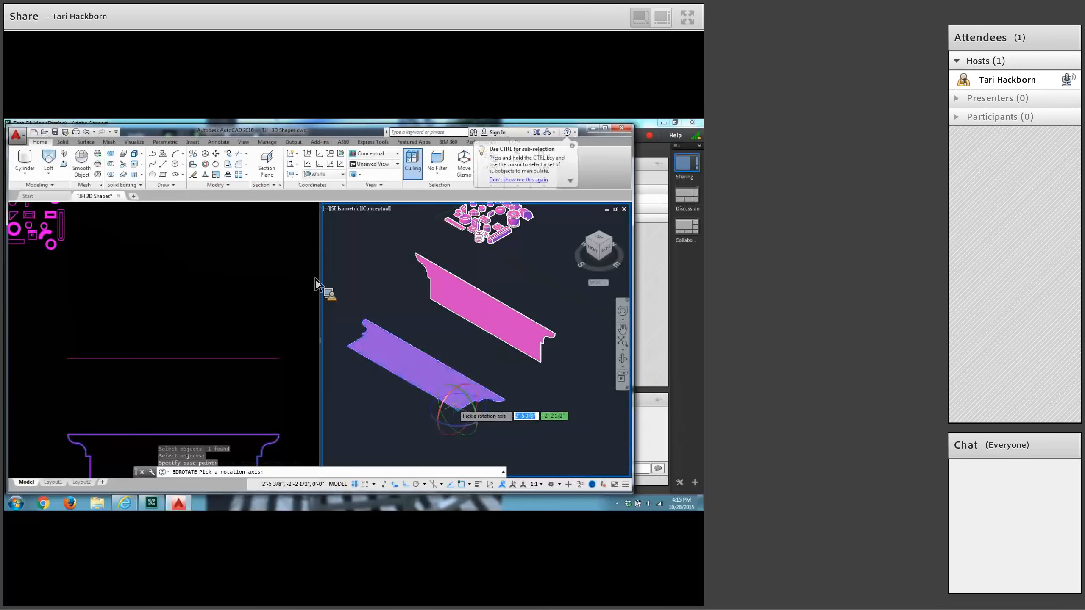
{"action": "type", "text": "90"}
{"action": "key", "text": "Return"}
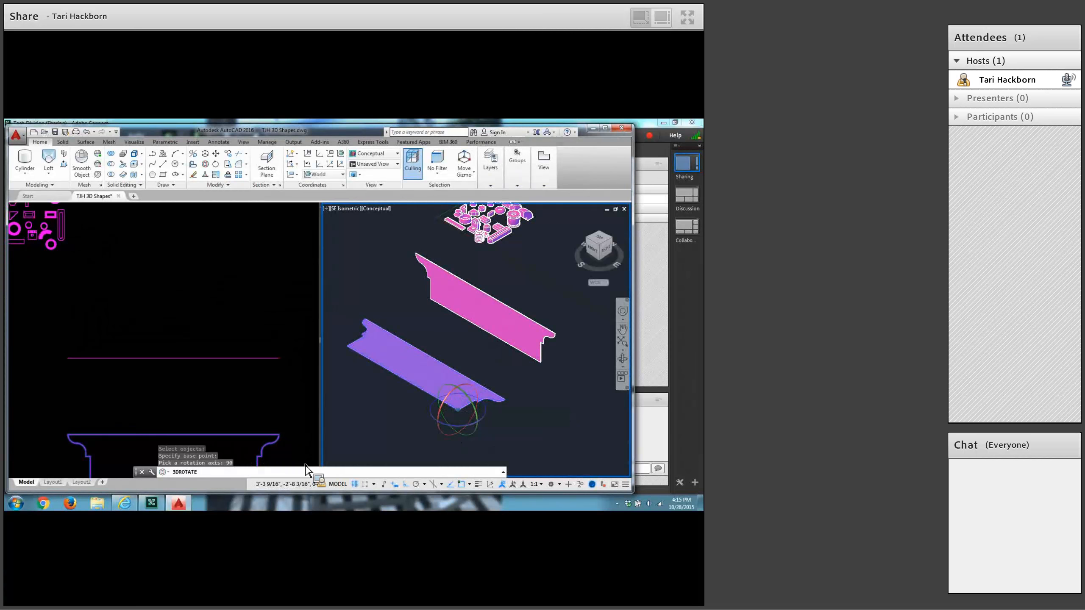
{"action": "type", "text": "90"}
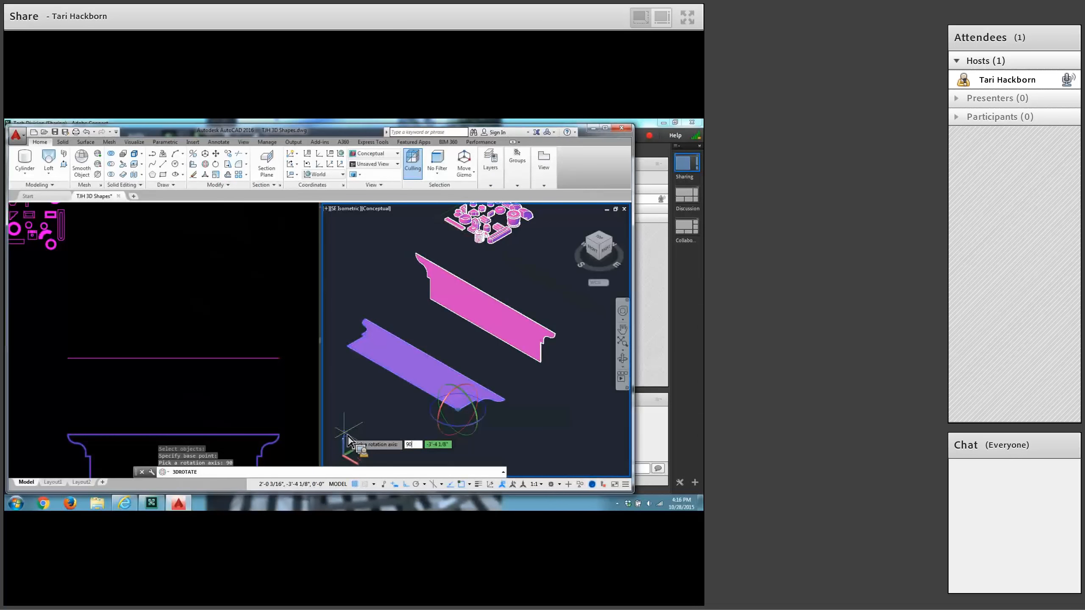
{"action": "key", "text": "Return"}
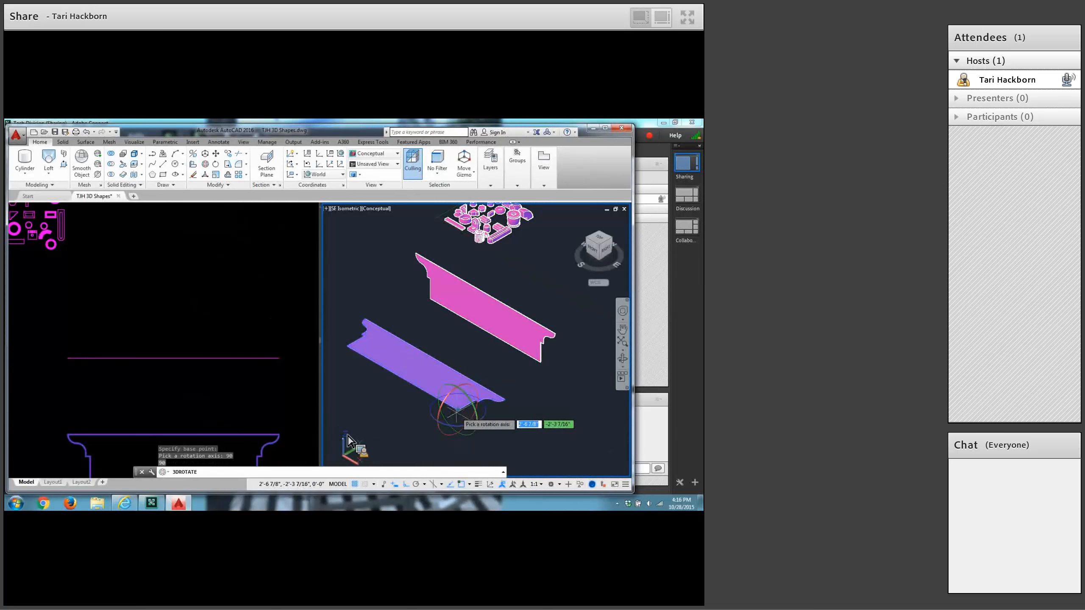
{"action": "key", "text": "Escape"}
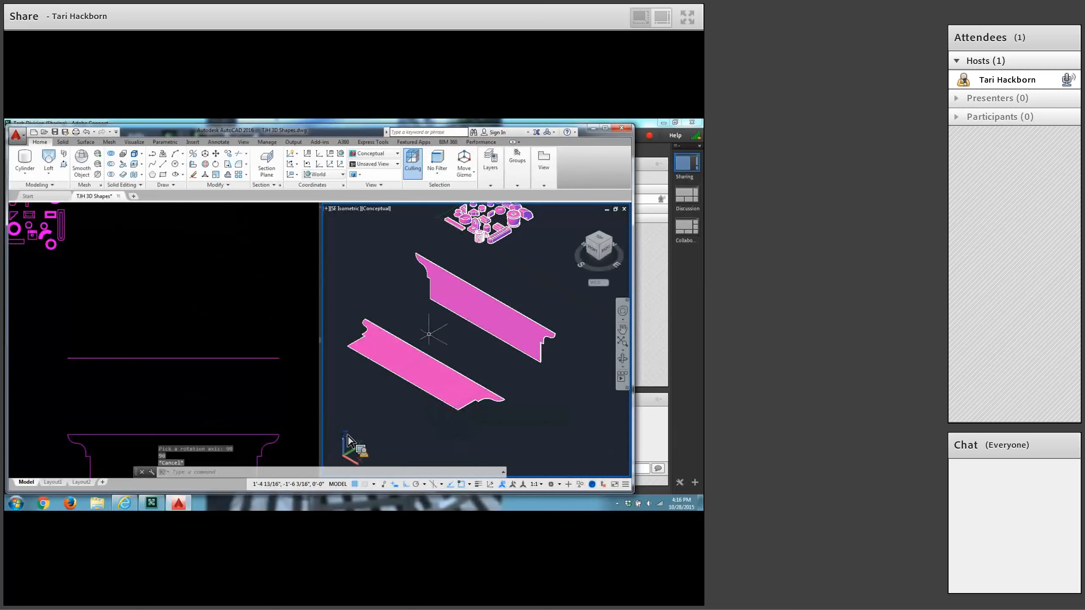
Rotate the copied profile region 90 degrees in 3D about the X axis through its lower right corner so it stands upright.
{"action": "left_click", "coordinate": [206, 164]}
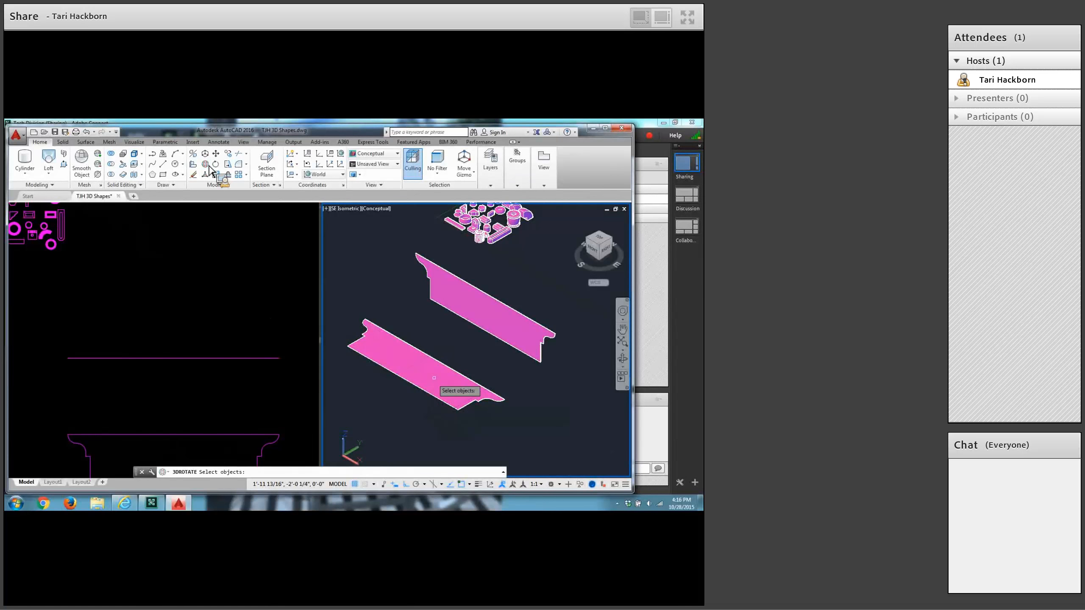
{"action": "left_click", "coordinate": [415, 386]}
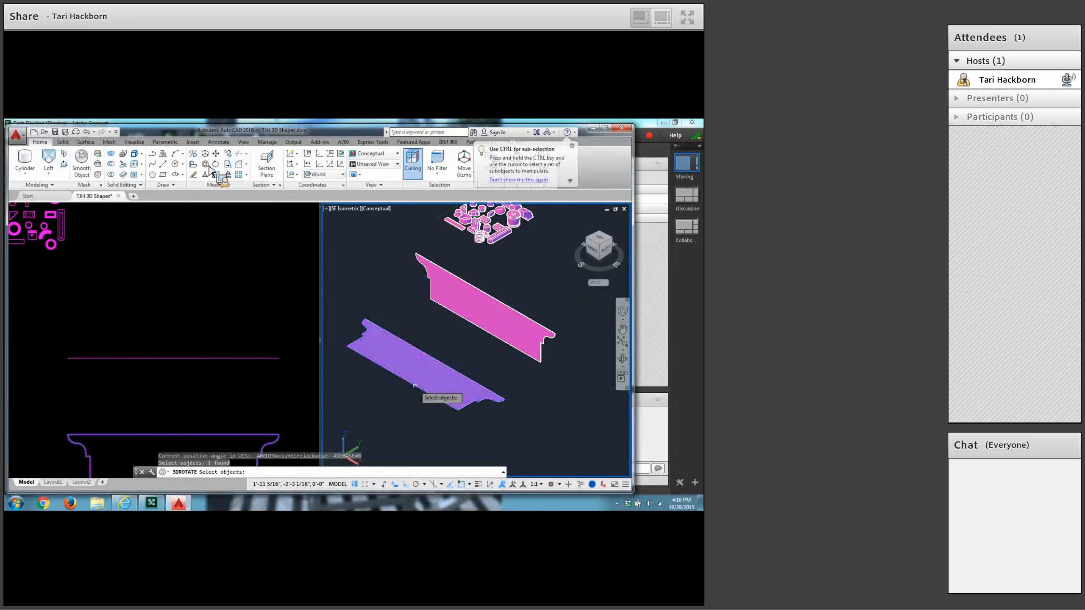
{"action": "key", "text": "Return"}
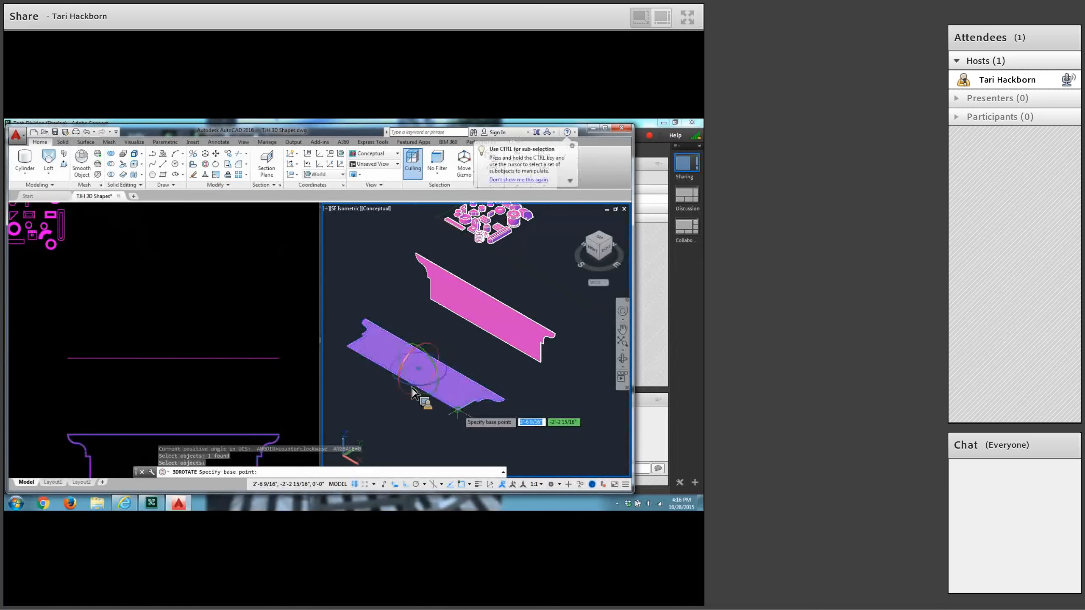
{"action": "left_click", "coordinate": [457, 411]}
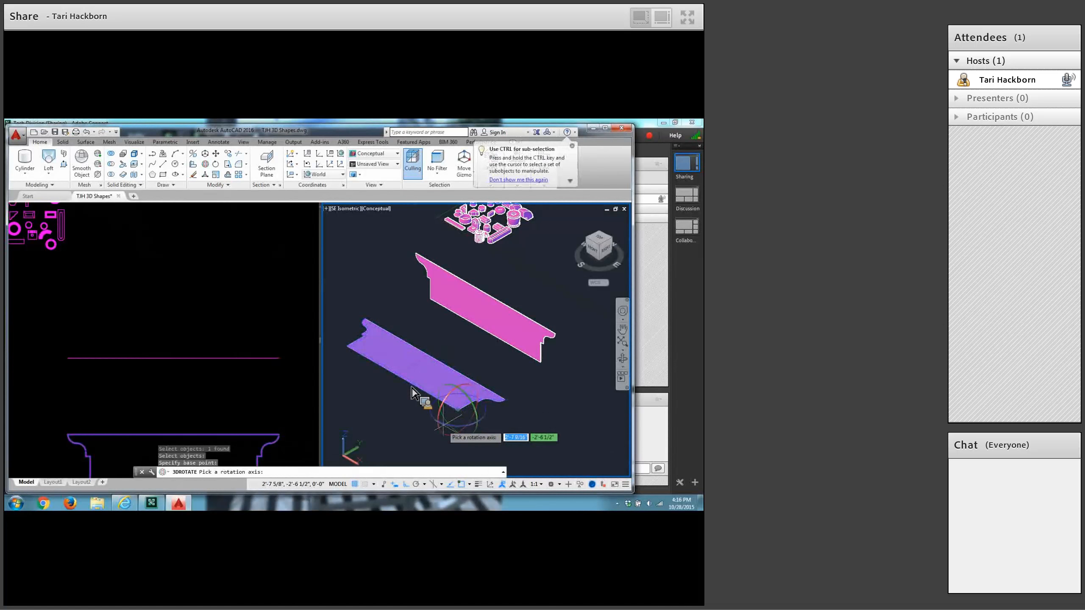
{"action": "left_click", "coordinate": [443, 435]}
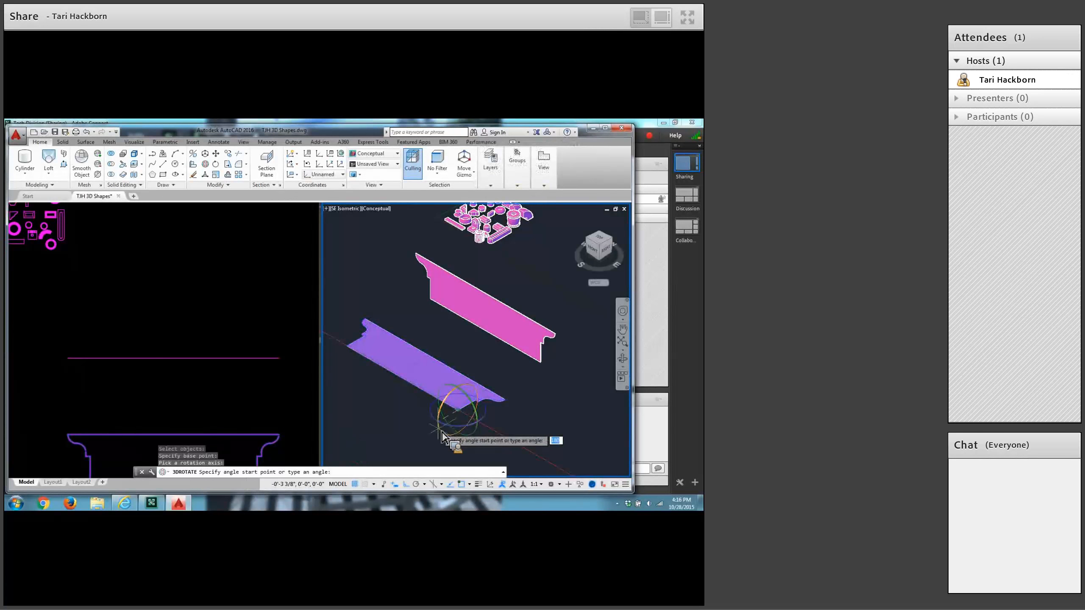
{"action": "type", "text": "90"}
{"action": "key", "text": "Return"}
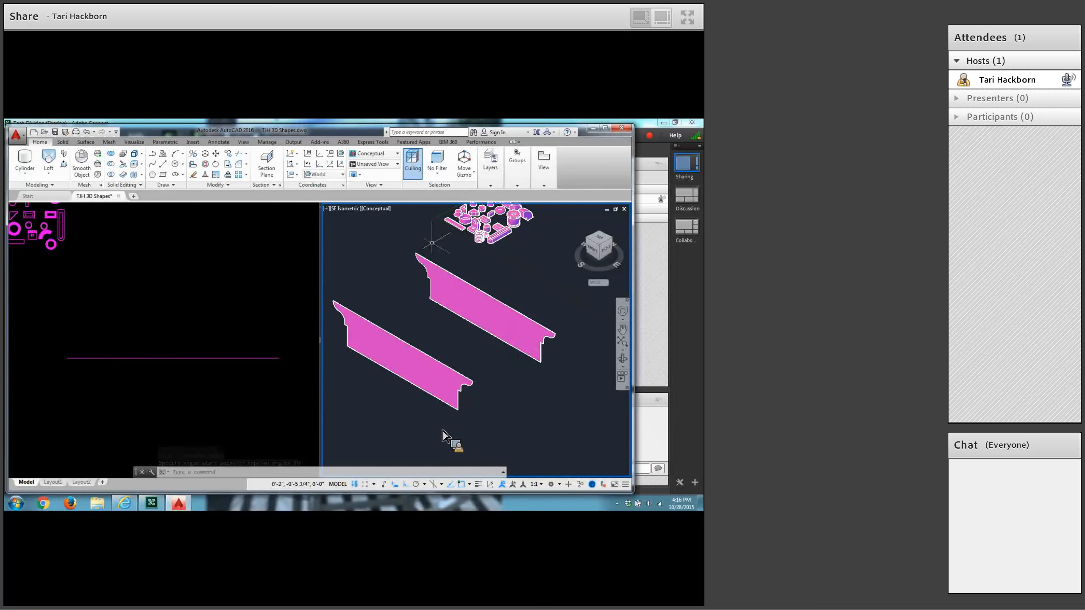
Rotate the upright copied region 90 degrees in 3D about the Z axis through its lower right corner, making it perpendicular to the original.
{"action": "left_click", "coordinate": [457, 389]}
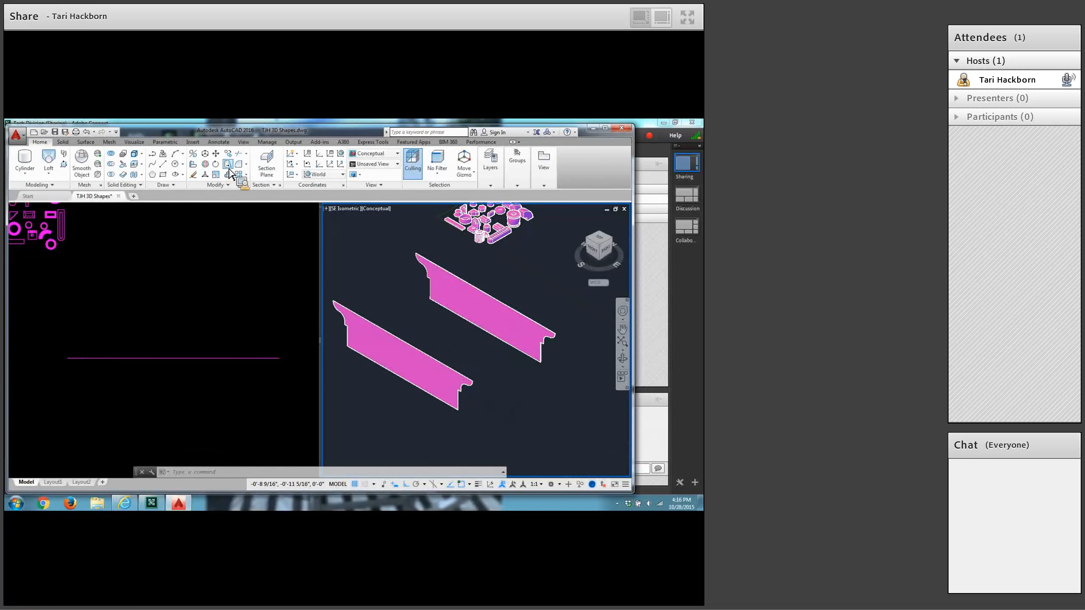
{"action": "left_click", "coordinate": [210, 168]}
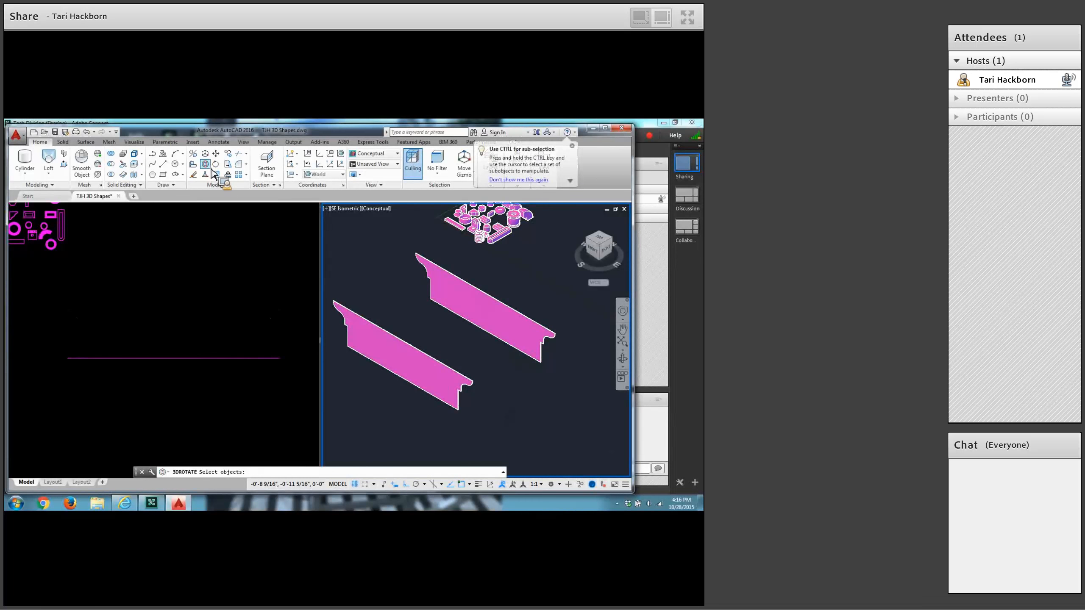
{"action": "left_click", "coordinate": [409, 345]}
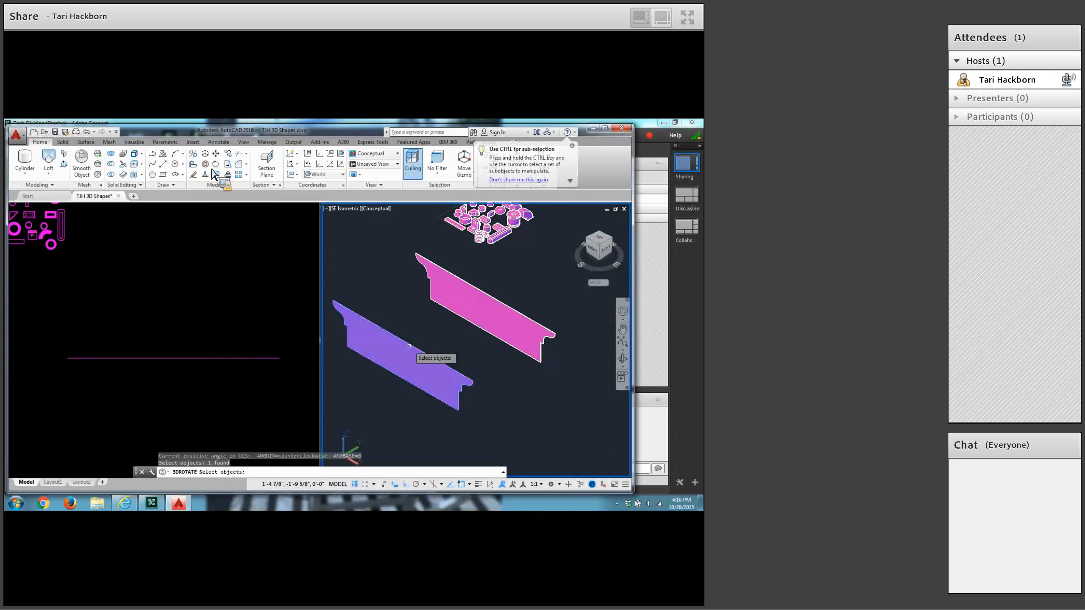
{"action": "key", "text": "Return"}
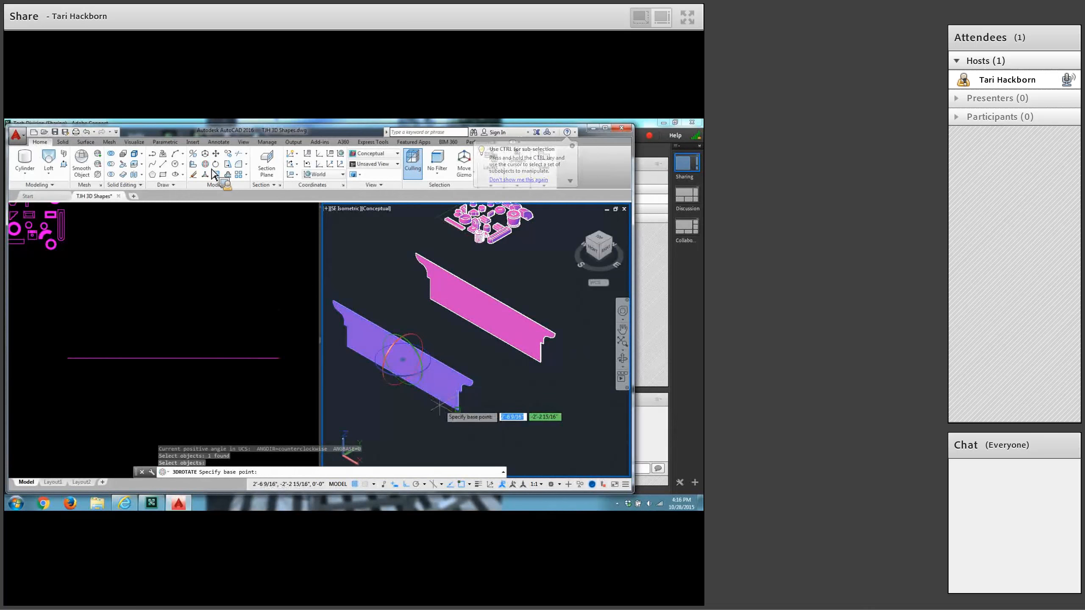
{"action": "left_click", "coordinate": [454, 410]}
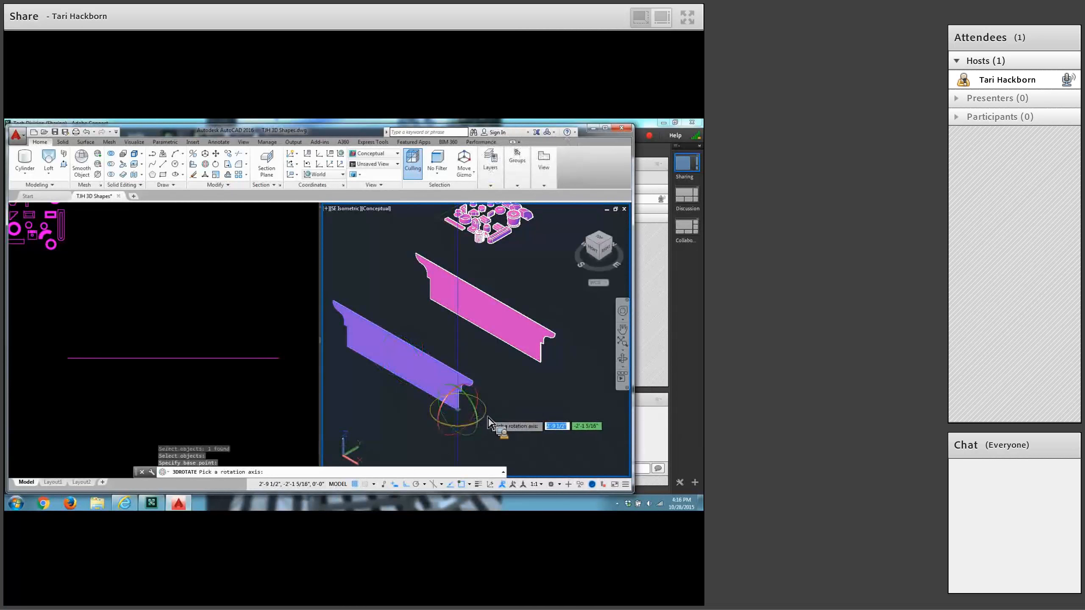
{"action": "left_click", "coordinate": [488, 422]}
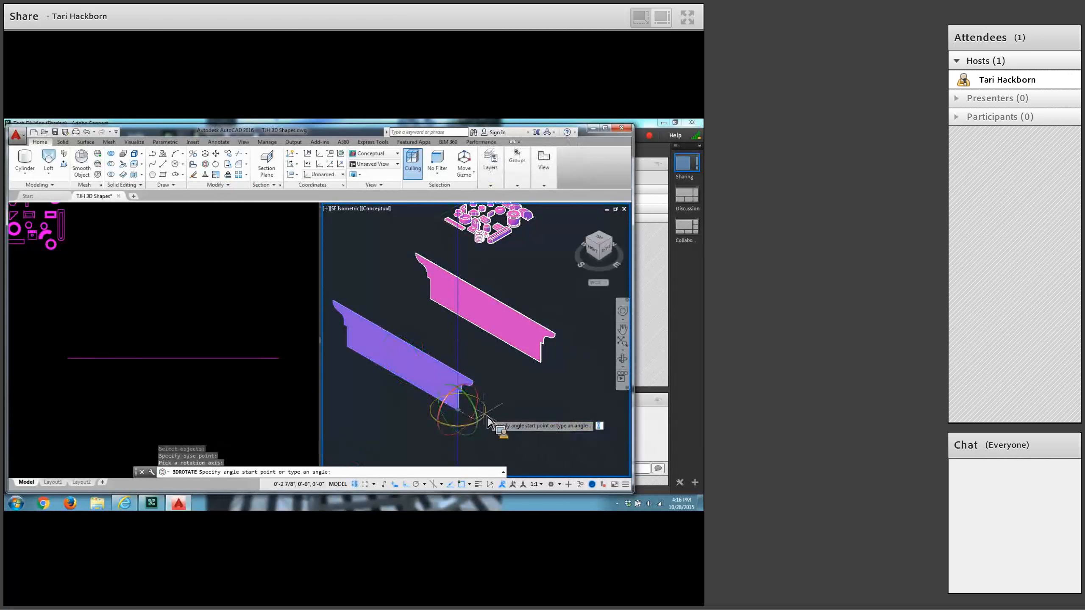
{"action": "type", "text": "90"}
{"action": "key", "text": "Return"}
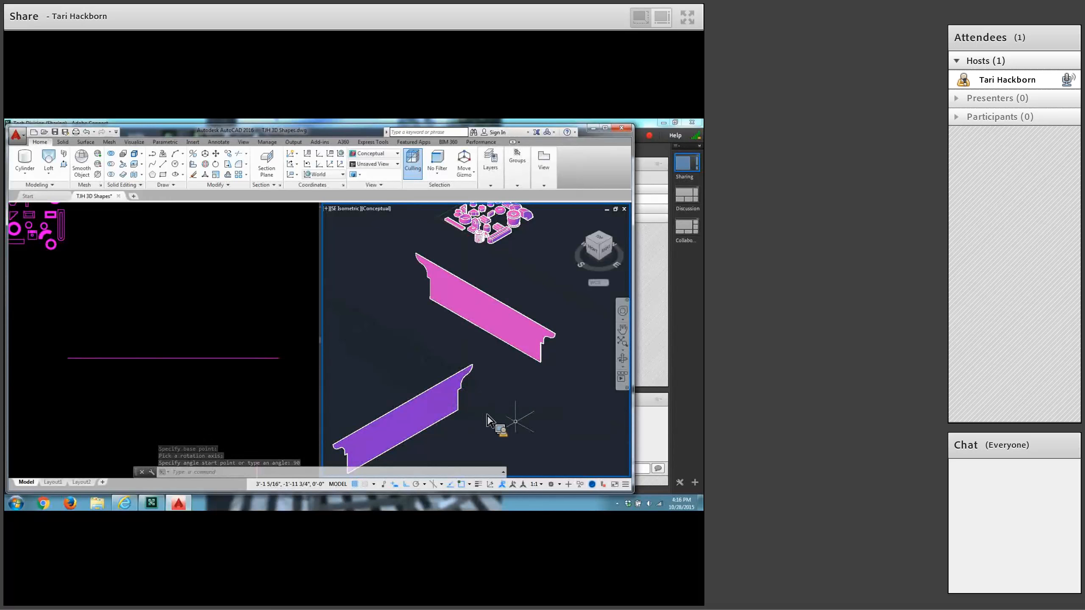
Move the rotated copy by its upper outer corner onto the matching upper right endpoint of the original profile region.
{"action": "scroll", "coordinate": [514, 410], "scroll_direction": "up", "scroll_amount": 3}
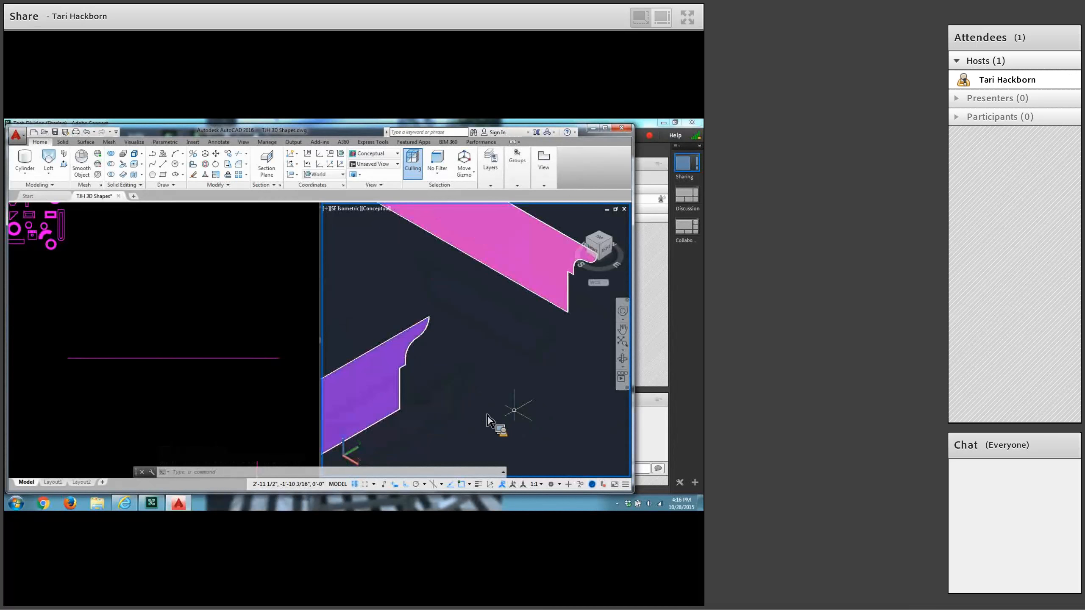
{"action": "middle_click_drag", "start_coordinate": [514, 410], "coordinate": [488, 443]}
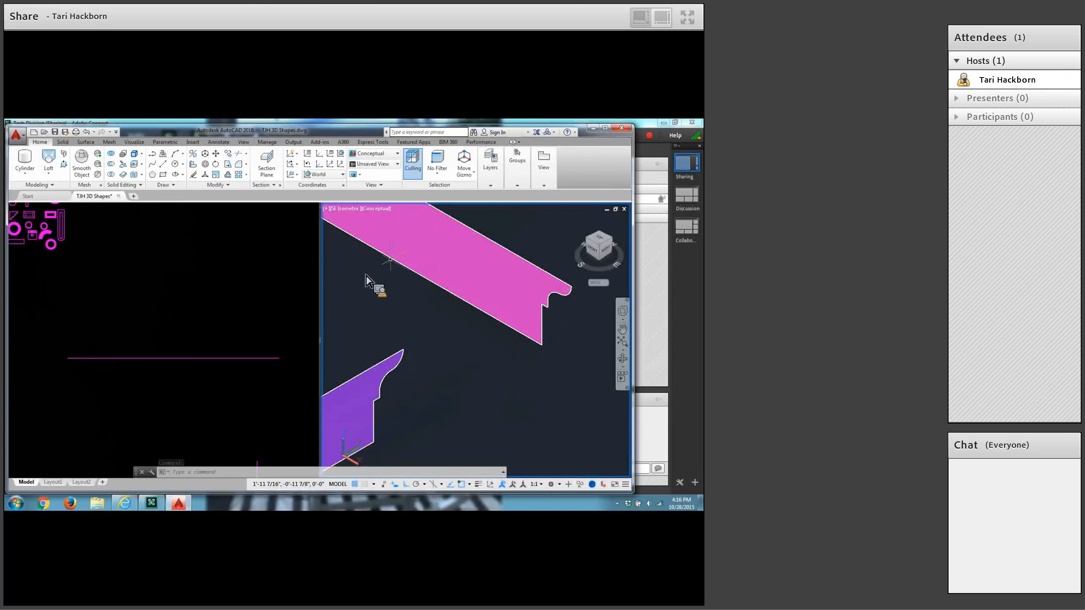
{"action": "left_click", "coordinate": [215, 154]}
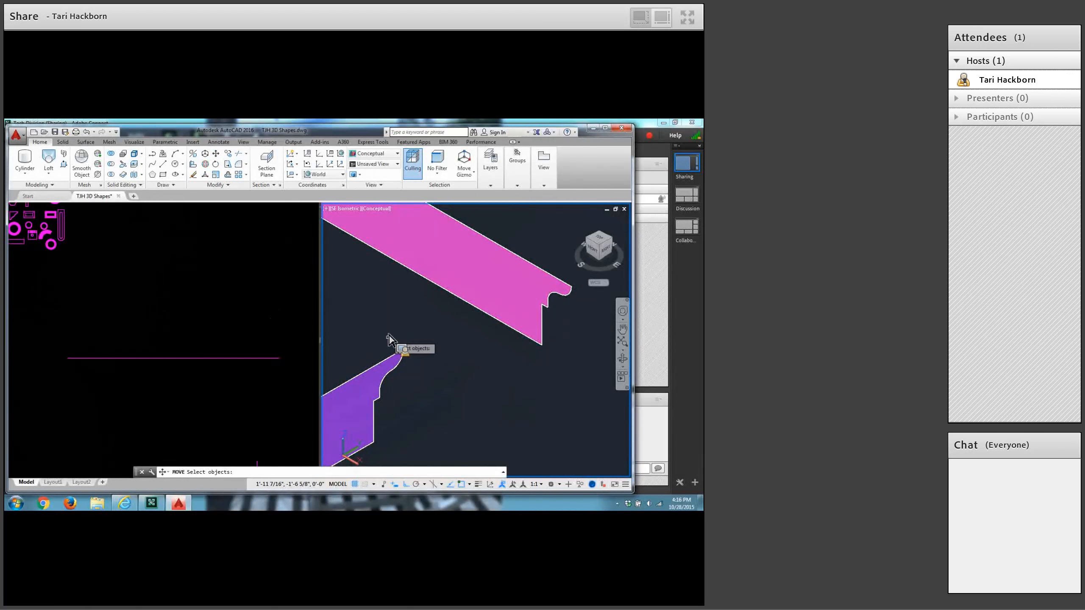
{"action": "left_click", "coordinate": [389, 357]}
{"action": "key", "text": "Return"}
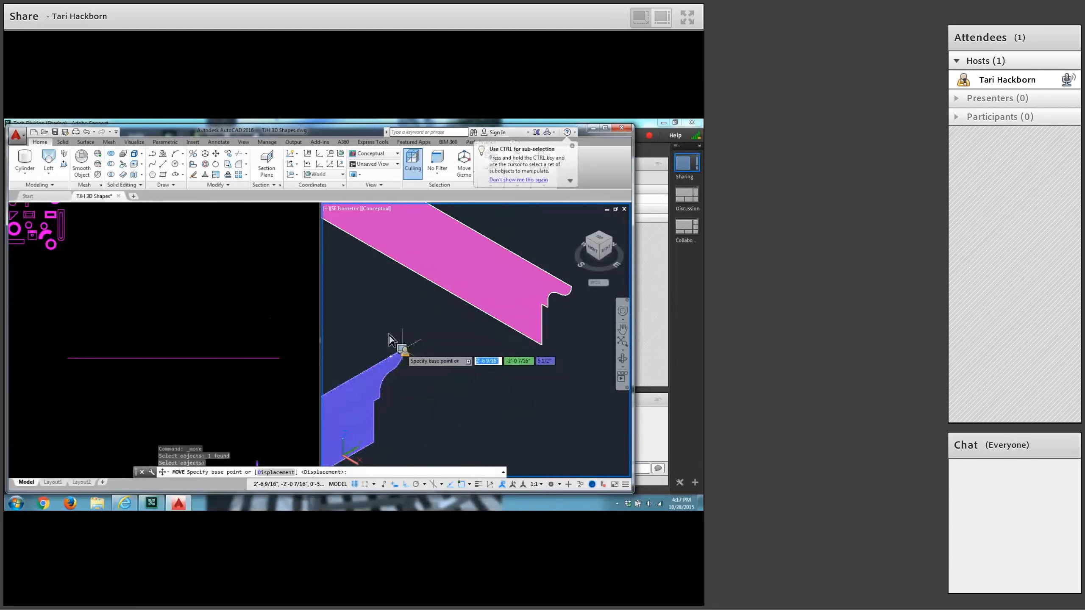
{"action": "left_click", "coordinate": [397, 354]}
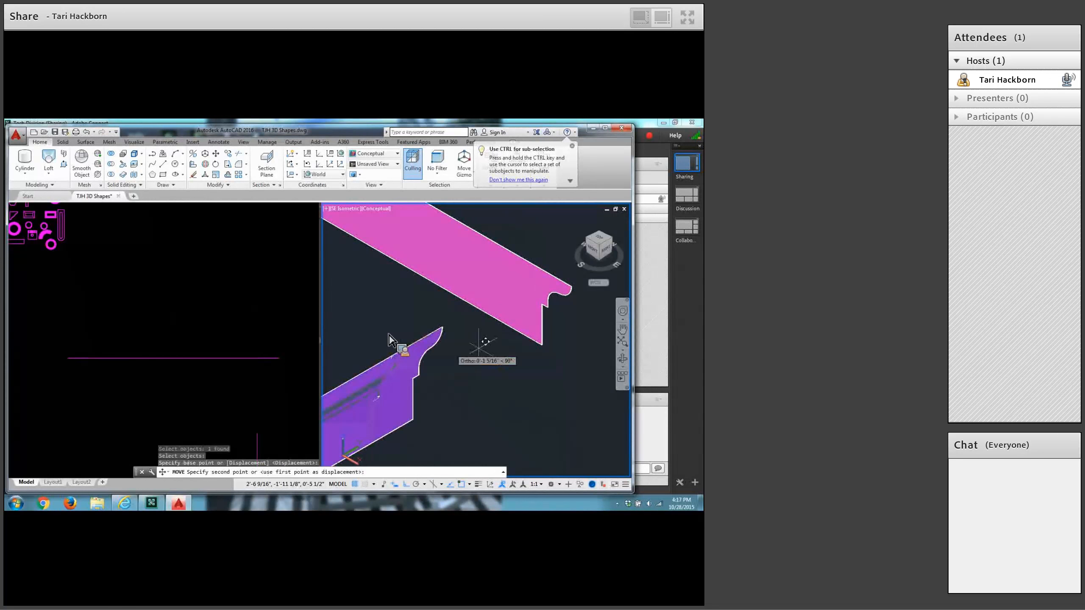
{"action": "left_click", "coordinate": [572, 289]}
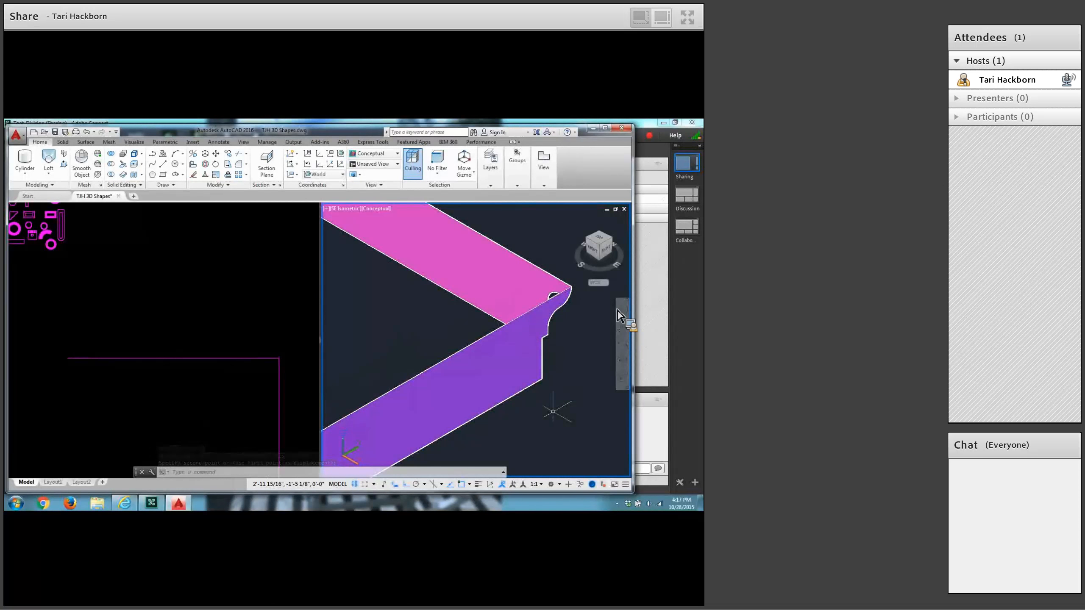
{"action": "scroll", "coordinate": [553, 412], "scroll_direction": "down", "scroll_amount": 4}
{"action": "middle_click_drag", "start_coordinate": [553, 411], "coordinate": [490, 377]}
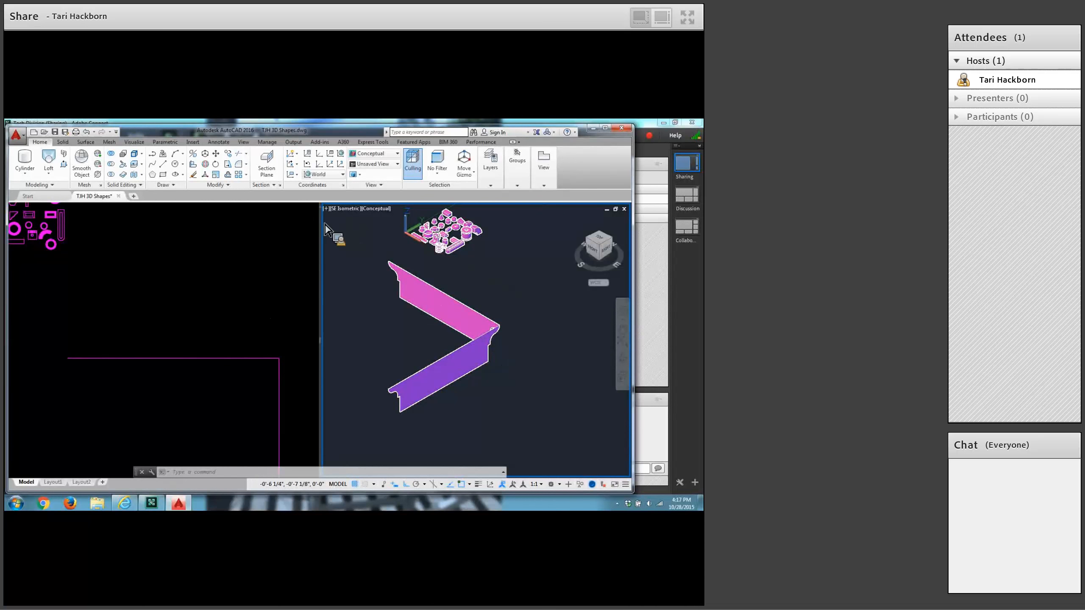
{"action": "left_click", "coordinate": [115, 177]}
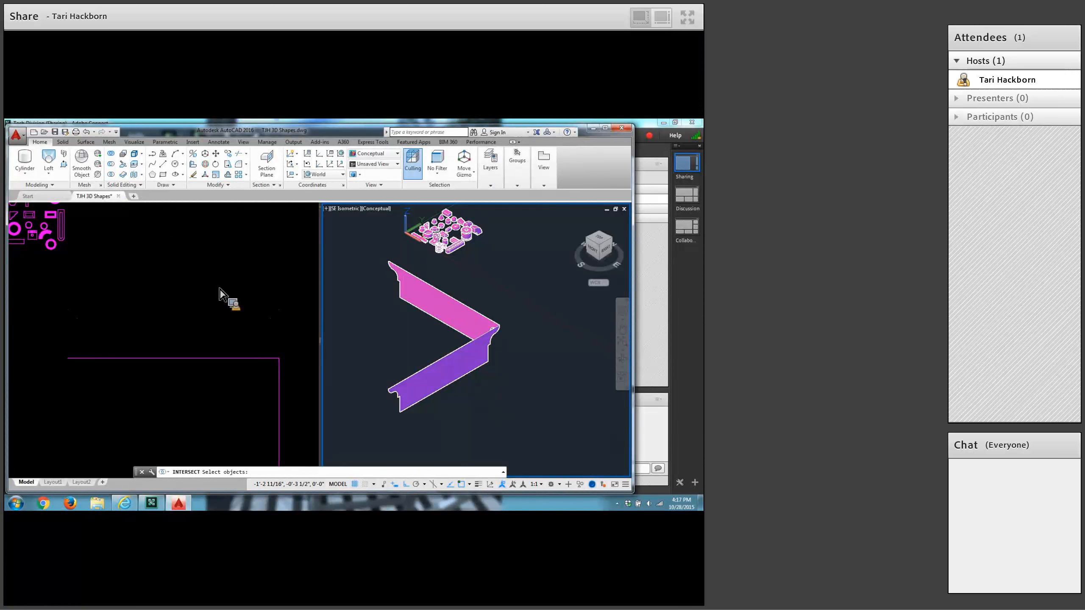
{"action": "key", "text": "Escape"}
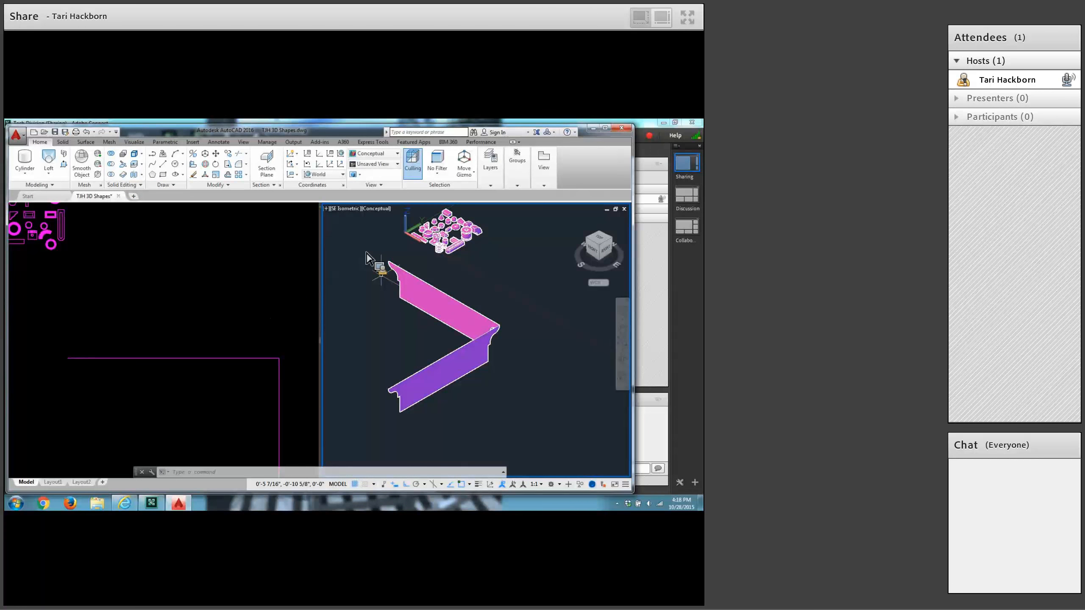
Extrude the original profile region about 2'-3" as a solid along negative Y, past the far end of the perpendicular region.
{"action": "middle_click_drag", "start_coordinate": [451, 336], "coordinate": [505, 345]}
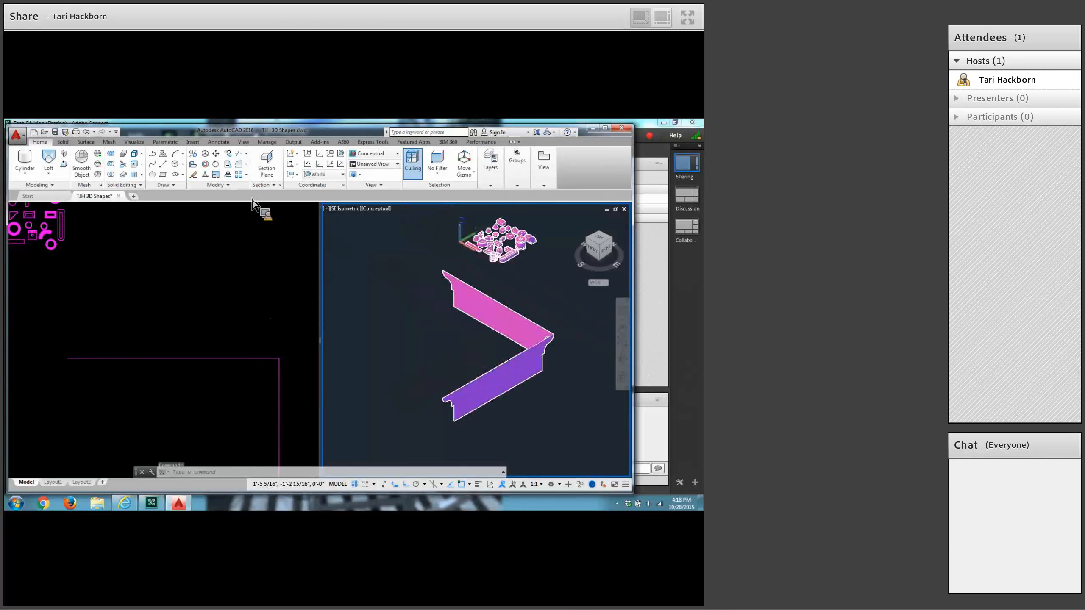
{"action": "left_click", "coordinate": [48, 173]}
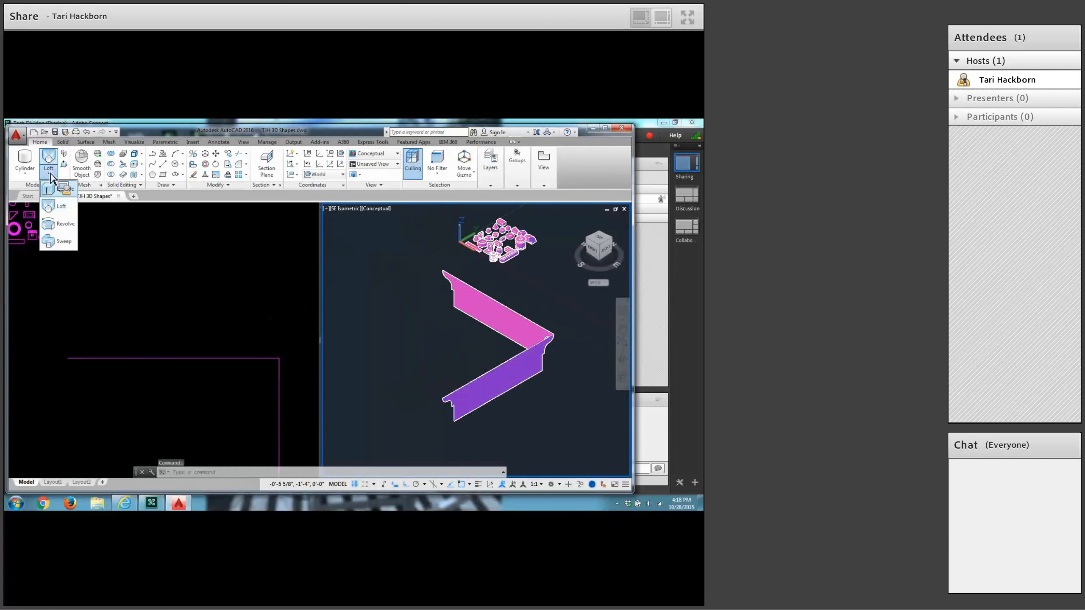
{"action": "left_click", "coordinate": [55, 194]}
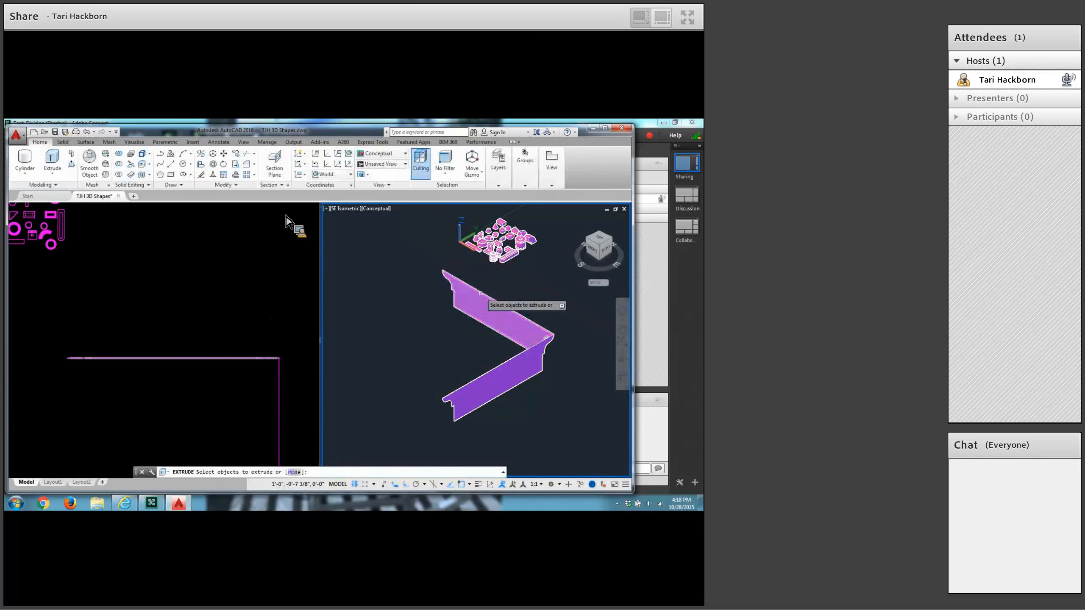
{"action": "left_click", "coordinate": [468, 291]}
{"action": "key", "text": "Return"}
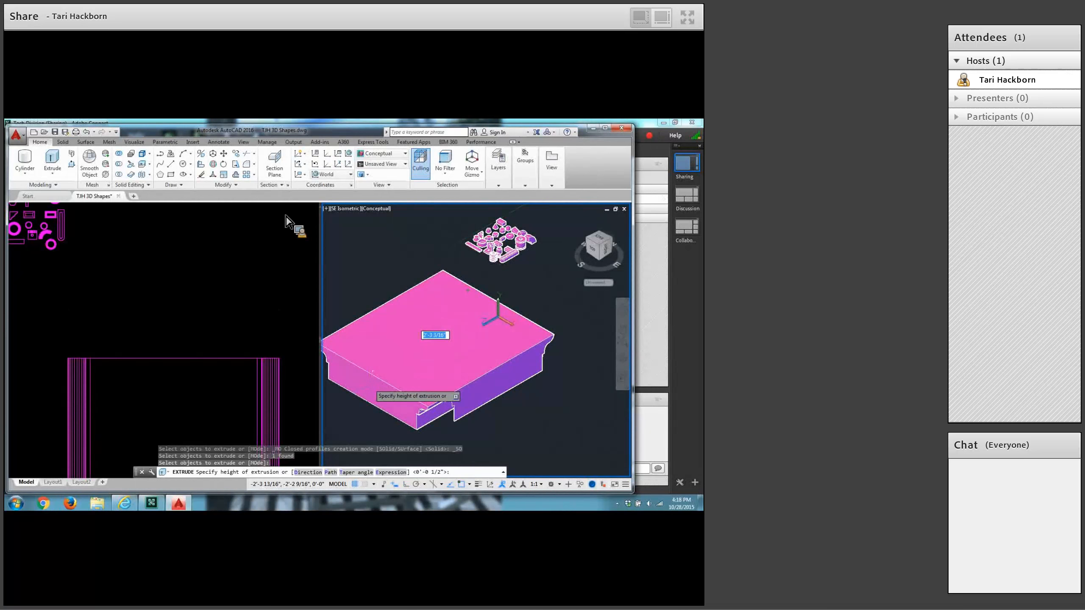
{"action": "left_click", "coordinate": [370, 384]}
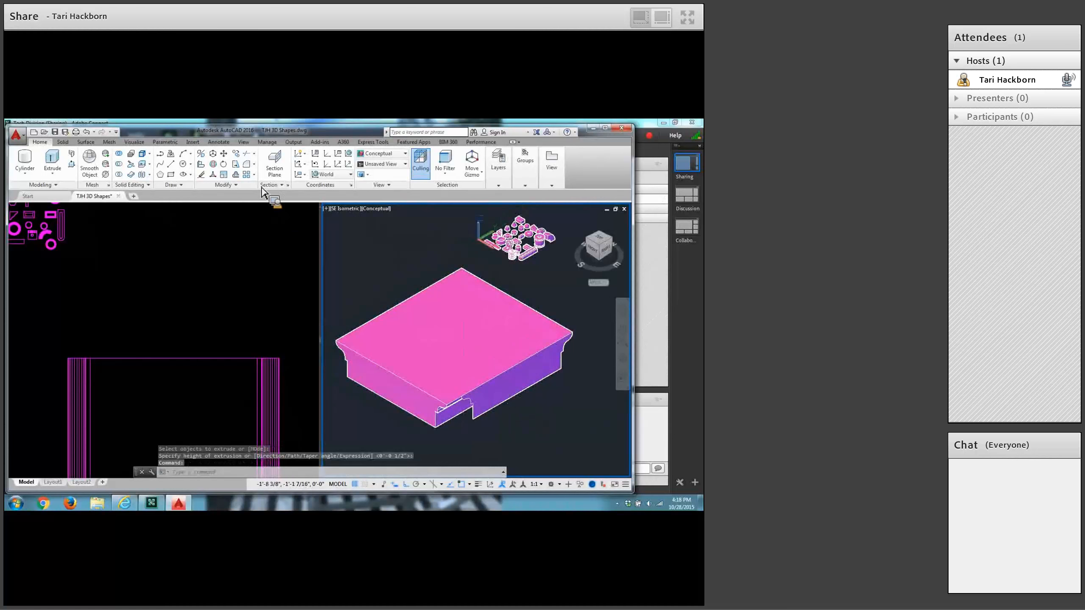
Extrude the perpendicular profile region along negative X, through the first solid and beyond its far side.
{"action": "left_click", "coordinate": [52, 162]}
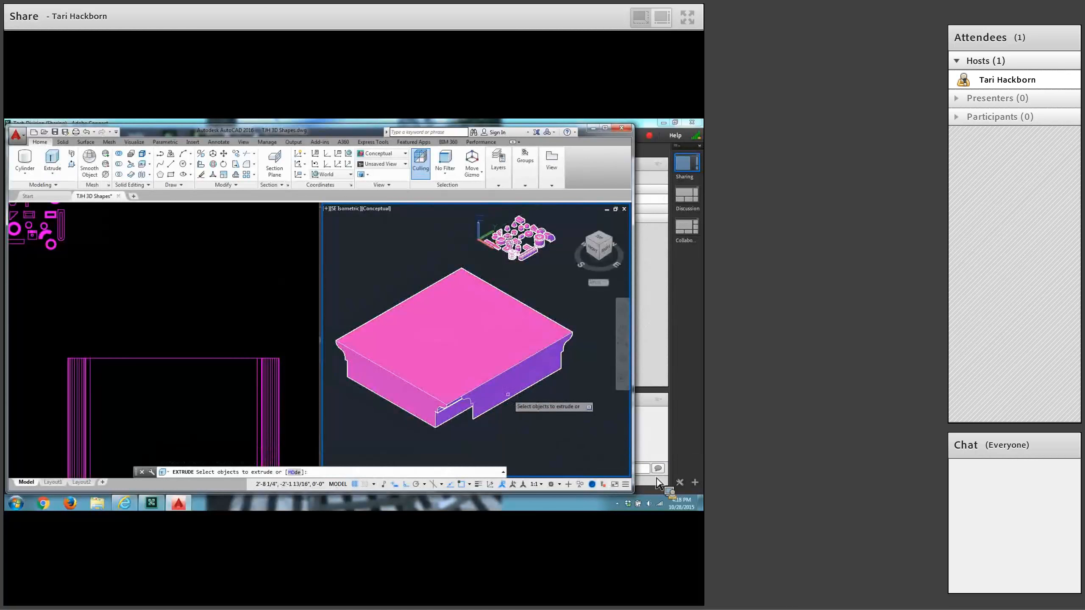
{"action": "left_click", "coordinate": [515, 395]}
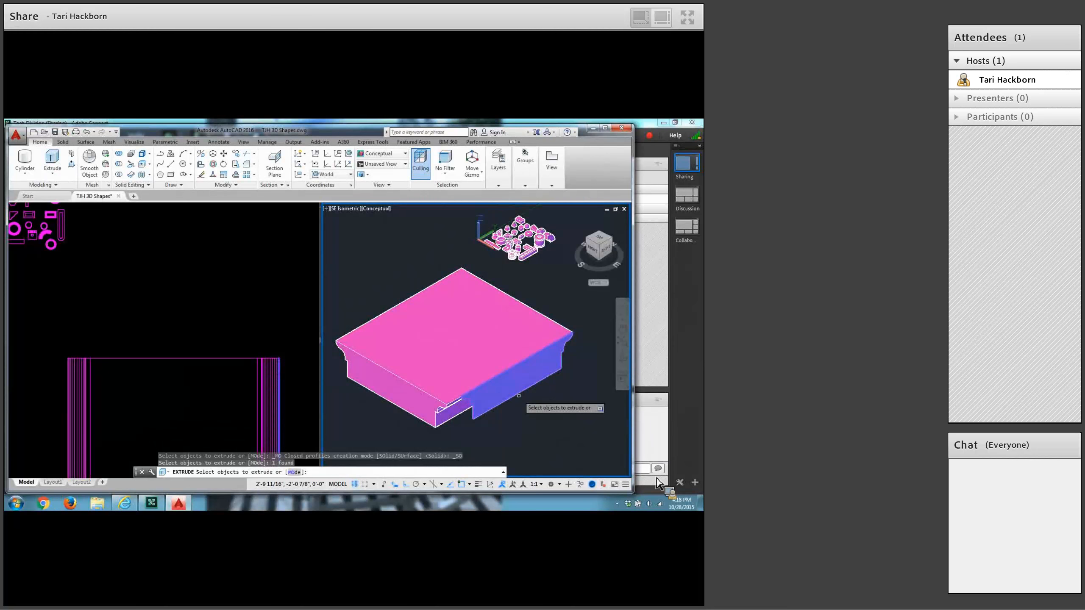
{"action": "key", "text": "Return"}
{"action": "left_click", "coordinate": [382, 271]}
{"action": "middle_click_drag", "start_coordinate": [521, 443], "coordinate": [539, 450]}
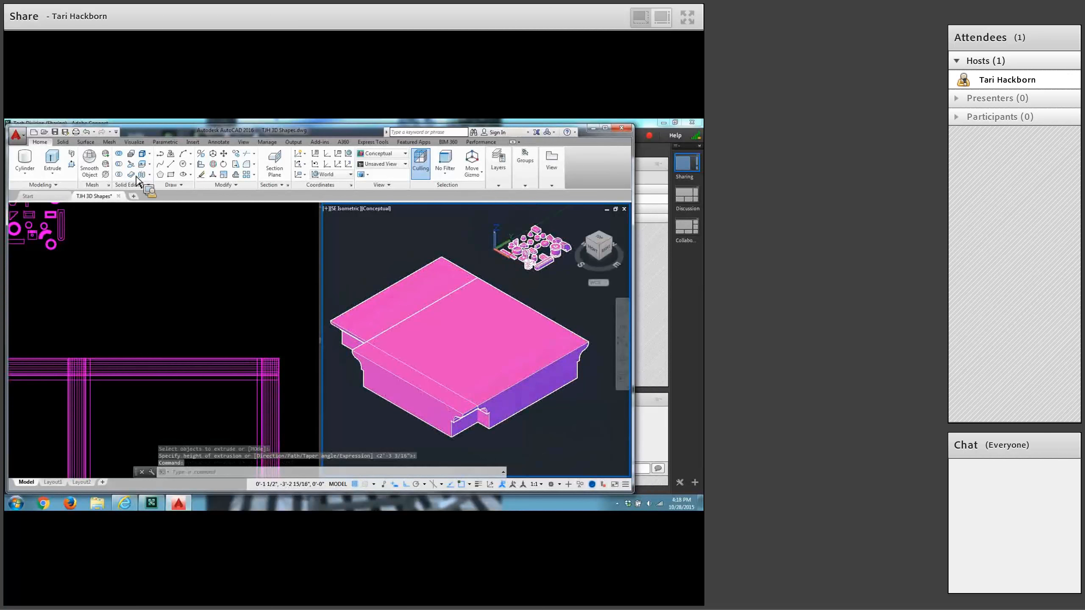
Intersect the two crossing extruded solids so only their common volume is kept, with the profile on all four sides.
{"action": "left_click", "coordinate": [122, 175]}
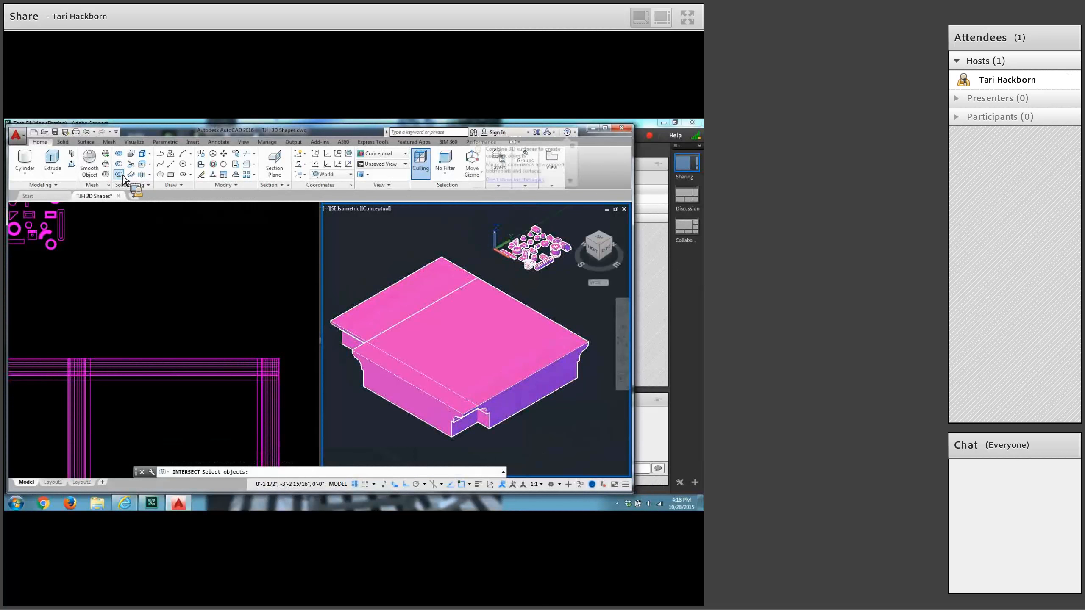
{"action": "left_click", "coordinate": [475, 376]}
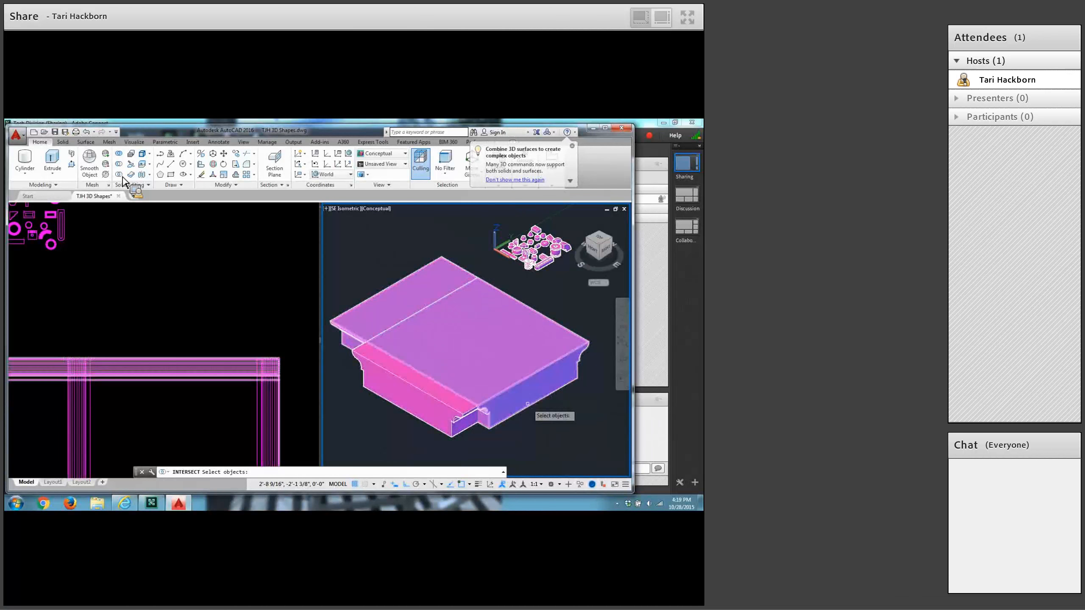
{"action": "left_click", "coordinate": [411, 413]}
{"action": "left_click", "coordinate": [411, 413]}
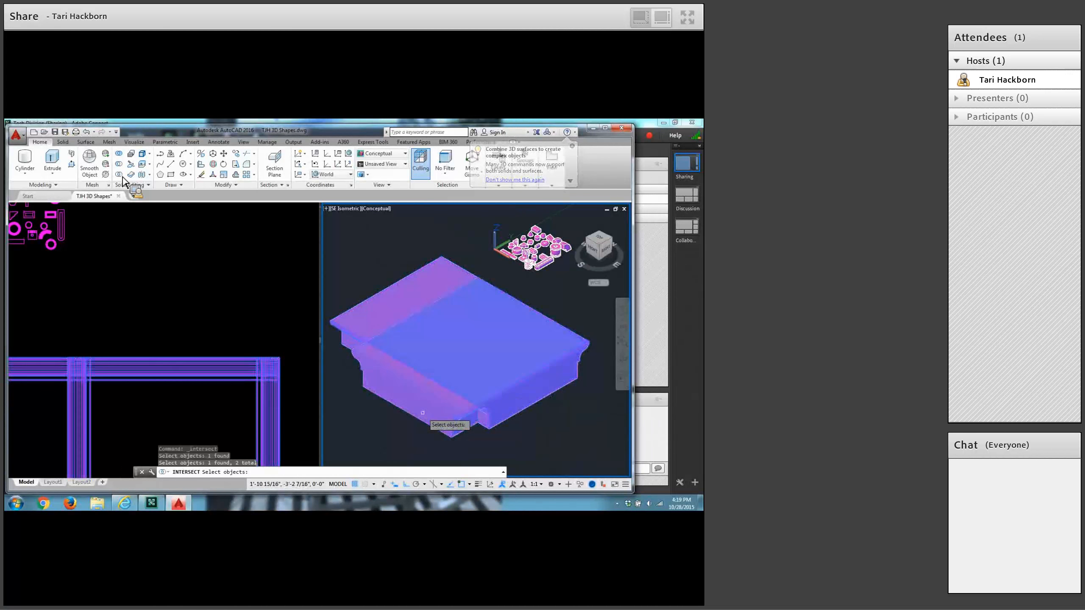
{"action": "key", "text": "Return"}
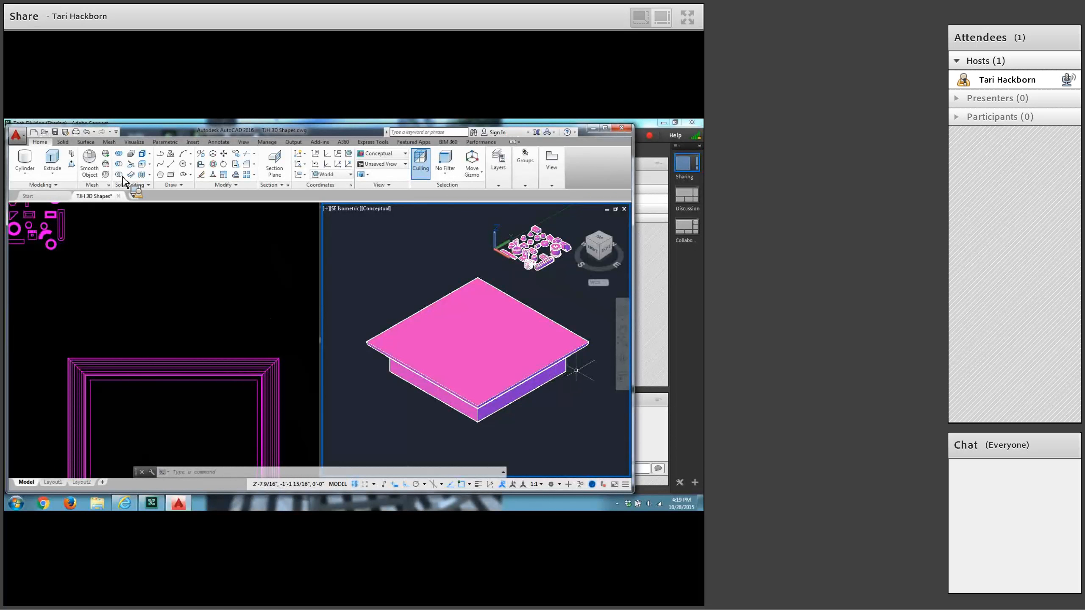
Orbit the intersected solid to inspect its moulded edges from a lower angle, and restore the SE Isometric view.
{"action": "left_click", "coordinate": [620, 361]}
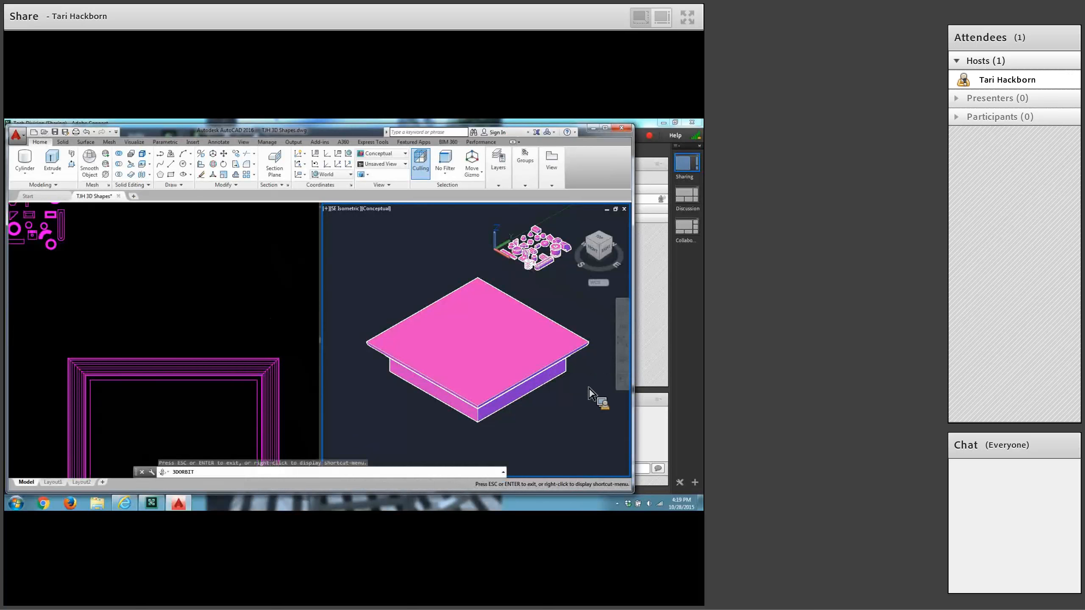
{"action": "mouse_move", "coordinate": [555, 422]}
{"action": "left_mouse_down"}
{"action": "mouse_move", "coordinate": [547, 388]}
{"action": "mouse_move", "coordinate": [527, 383]}
{"action": "mouse_move", "coordinate": [547, 419]}
{"action": "mouse_move", "coordinate": [546, 409]}
{"action": "left_mouse_up"}
{"action": "right_click", "coordinate": [546, 409]}
{"action": "left_click", "coordinate": [563, 241]}
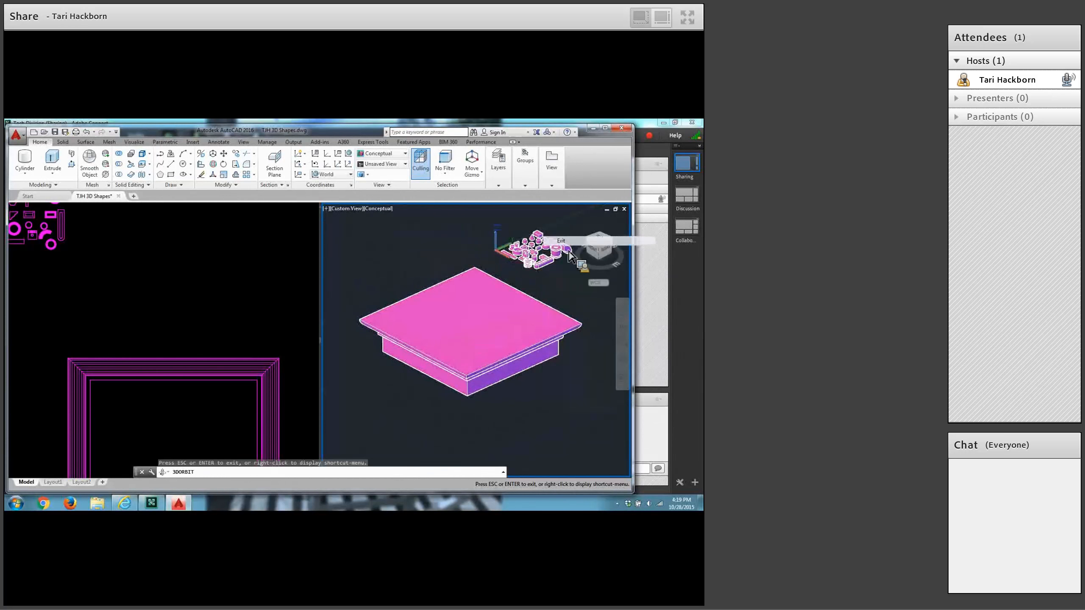
{"action": "left_click", "coordinate": [344, 210]}
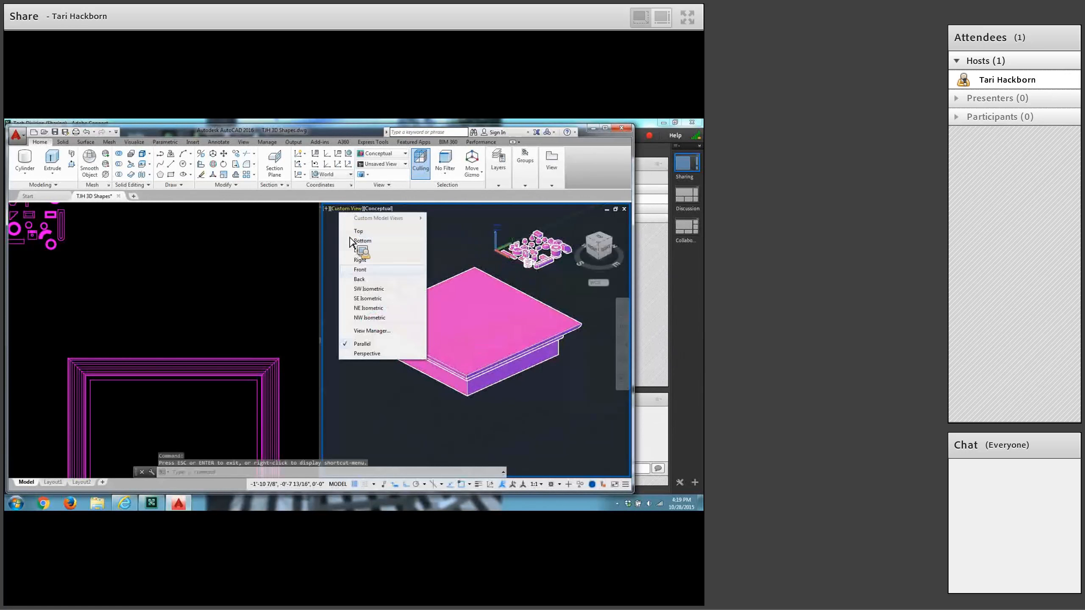
{"action": "left_click", "coordinate": [362, 299]}
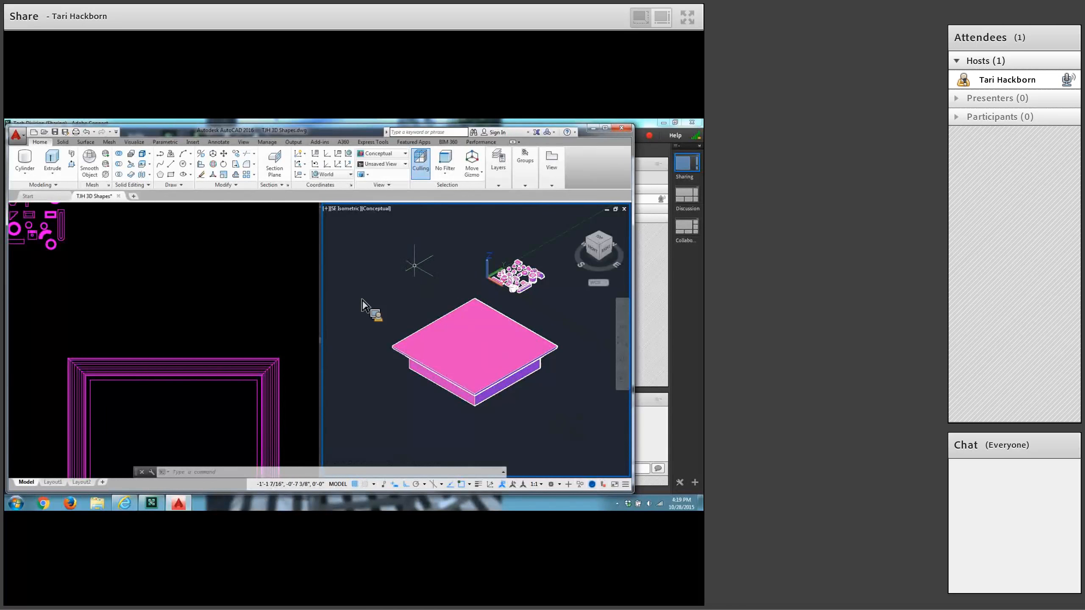
Scale the intersected solid by a factor of 1/12 from the endpoint at its lower front corner.
{"action": "left_click", "coordinate": [225, 177]}
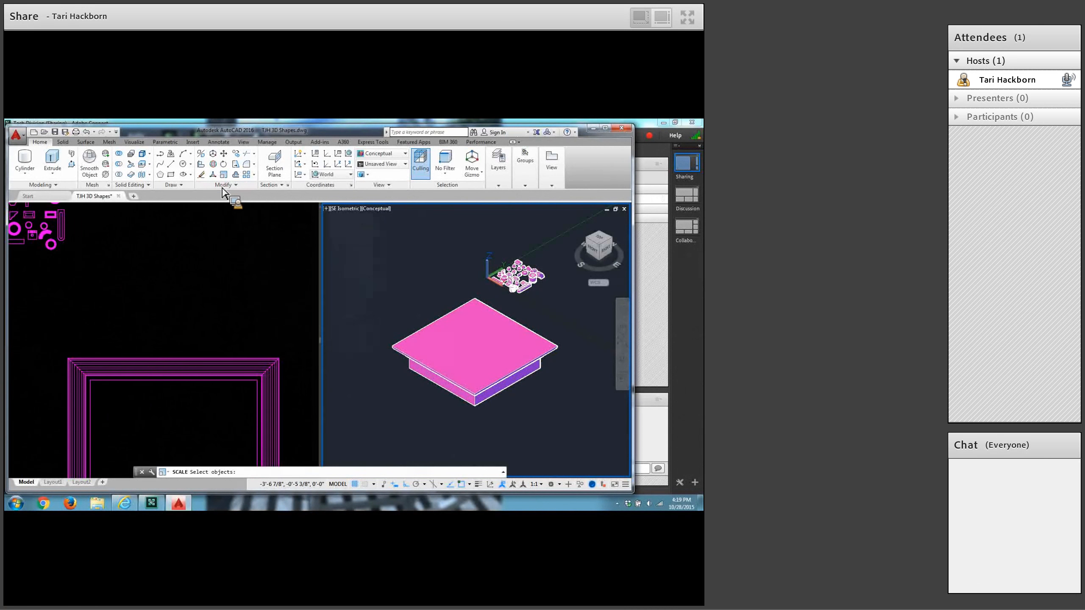
{"action": "left_click", "coordinate": [434, 386]}
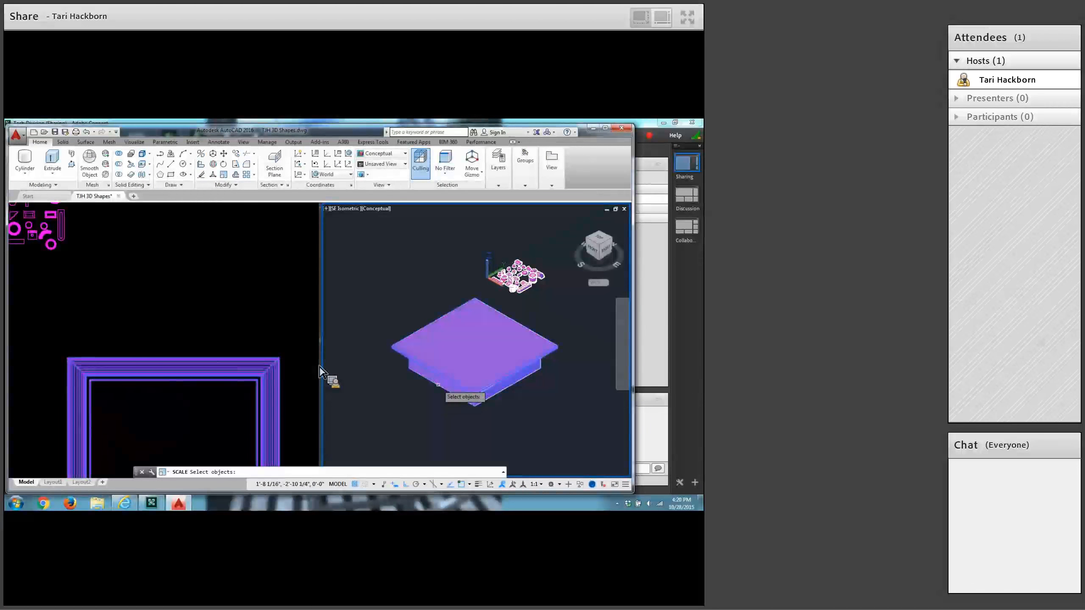
{"action": "key", "text": "Return"}
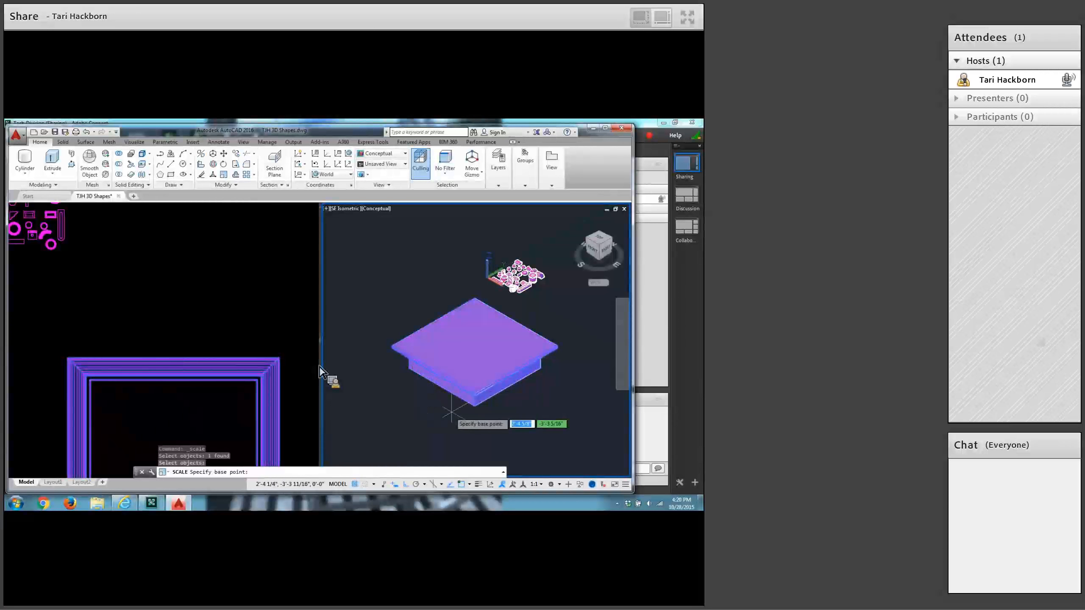
{"action": "left_click", "coordinate": [473, 405]}
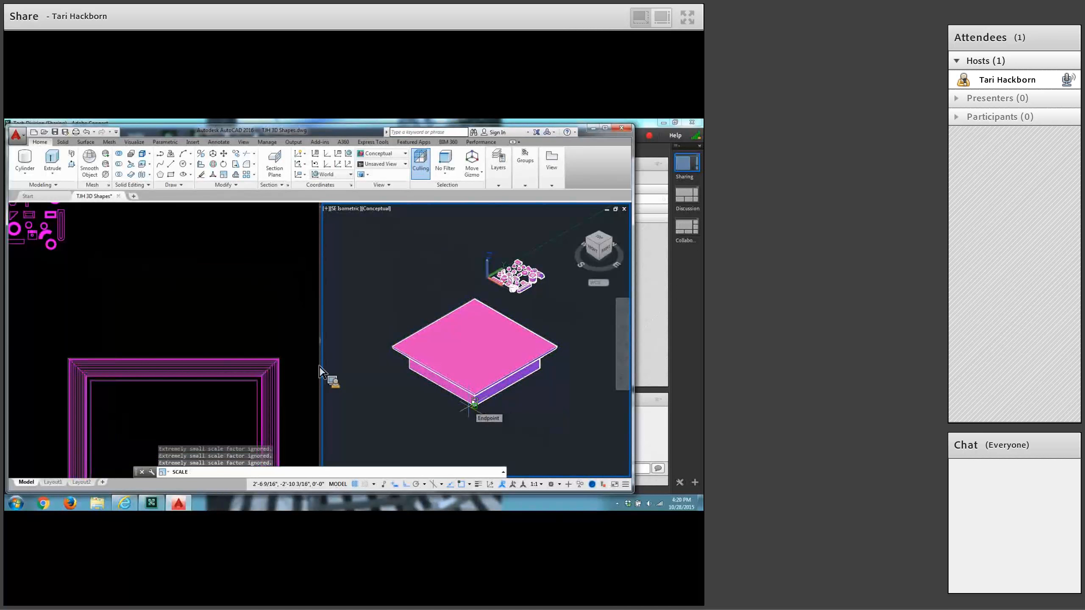
{"action": "type", "text": "1/12"}
{"action": "key", "text": "Return"}
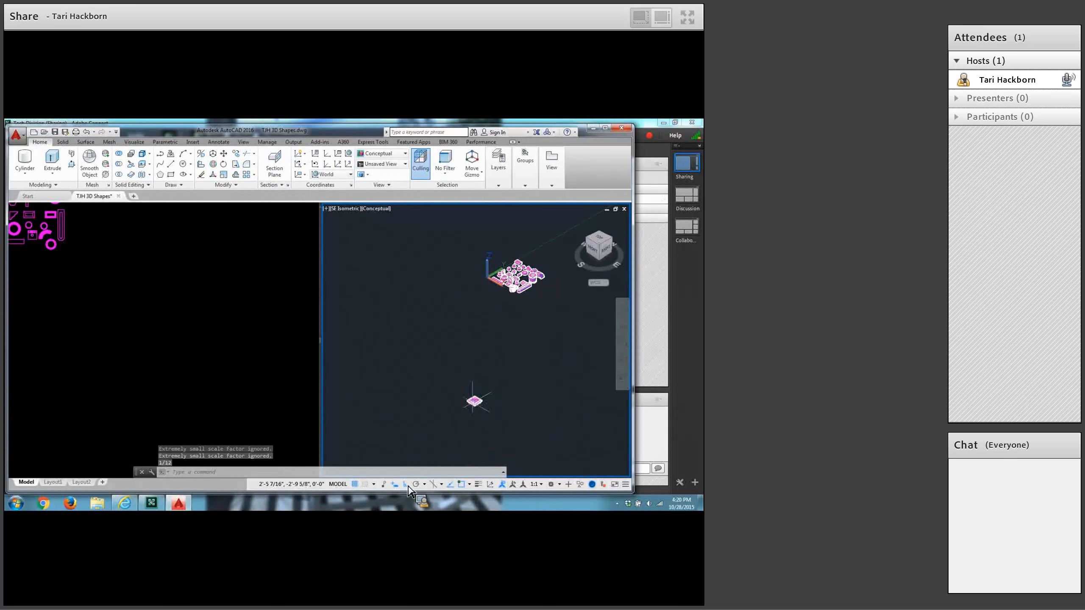
Move the scaled-down solid along positive Y with Ortho, until it is roughly in line with the group of other shapes.
{"action": "mouse_move", "coordinate": [473, 400]}
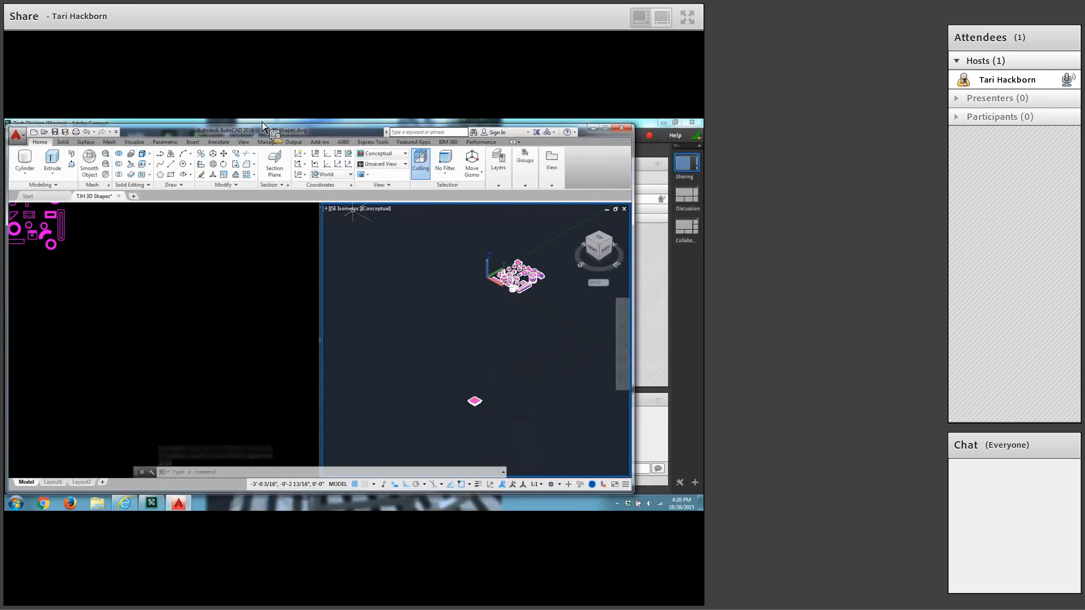
{"action": "left_click", "coordinate": [223, 153]}
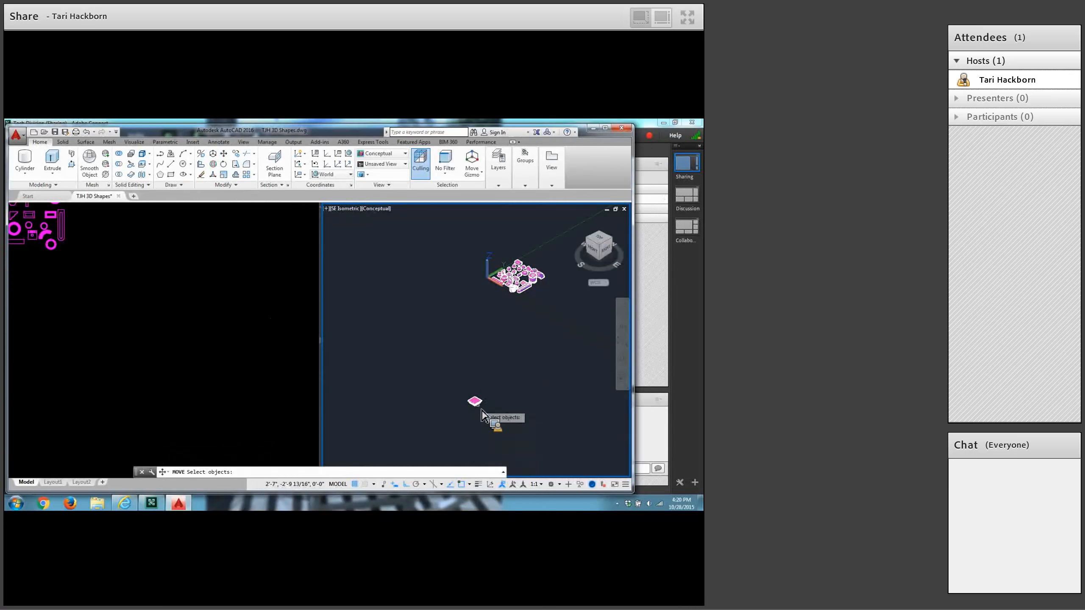
{"action": "left_click", "coordinate": [481, 401]}
{"action": "key", "text": "Return"}
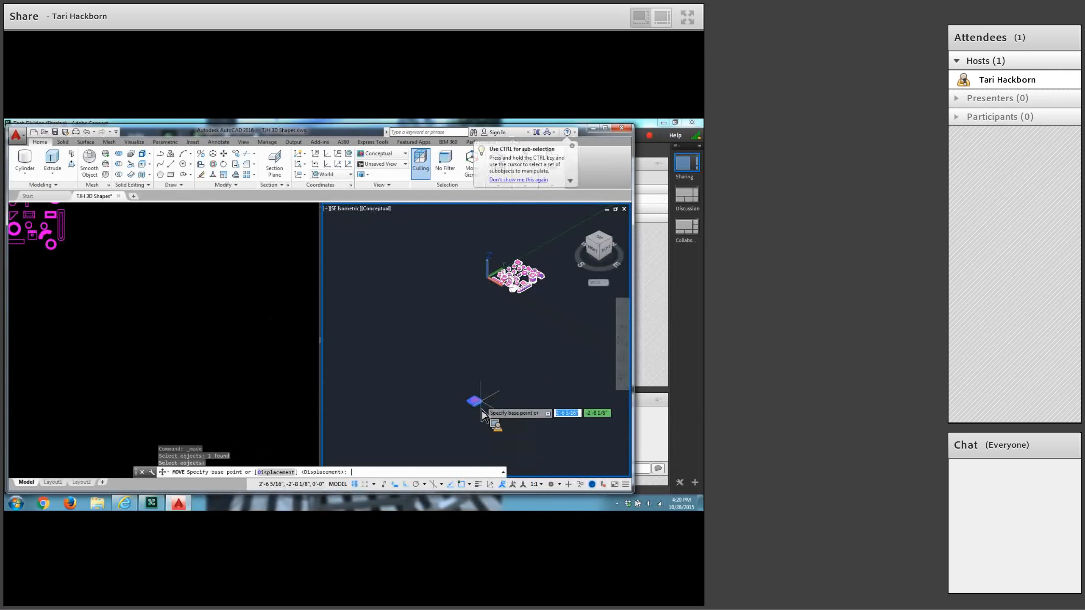
{"action": "left_click", "coordinate": [478, 401]}
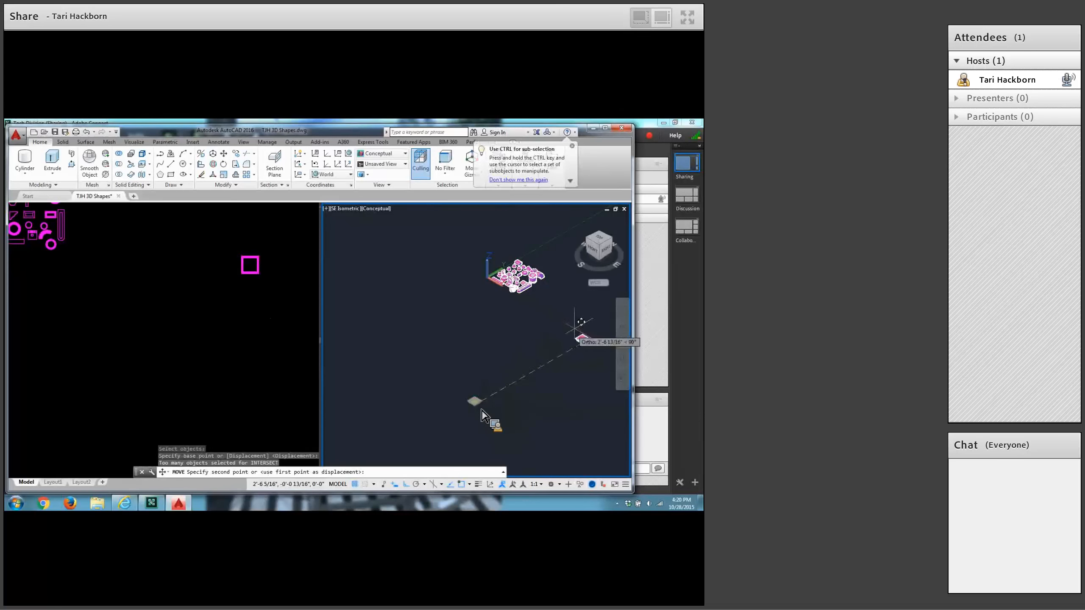
{"action": "middle_click_drag", "start_coordinate": [598, 310], "coordinate": [572, 329]}
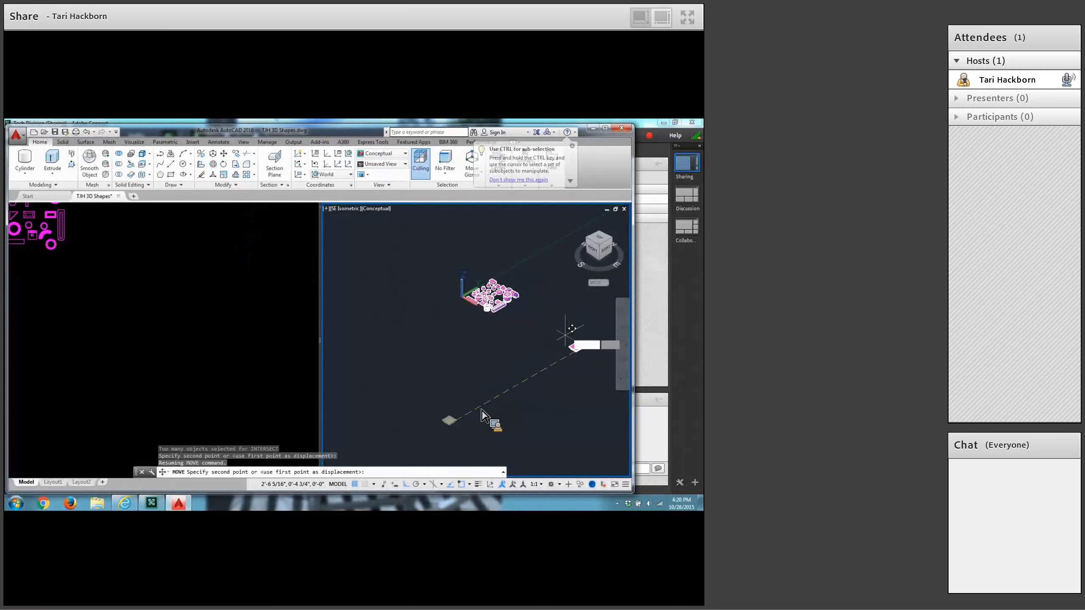
{"action": "left_click", "coordinate": [575, 323]}
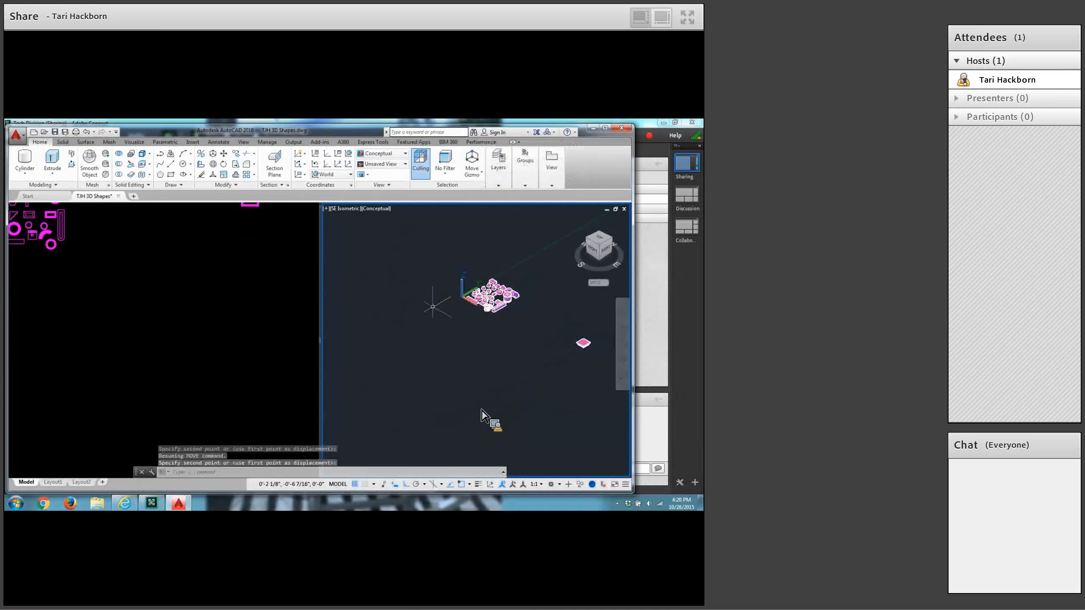
Move the scaled-down solid along negative X with Ortho to sit beside the group of other shapes.
{"action": "left_click", "coordinate": [223, 153]}
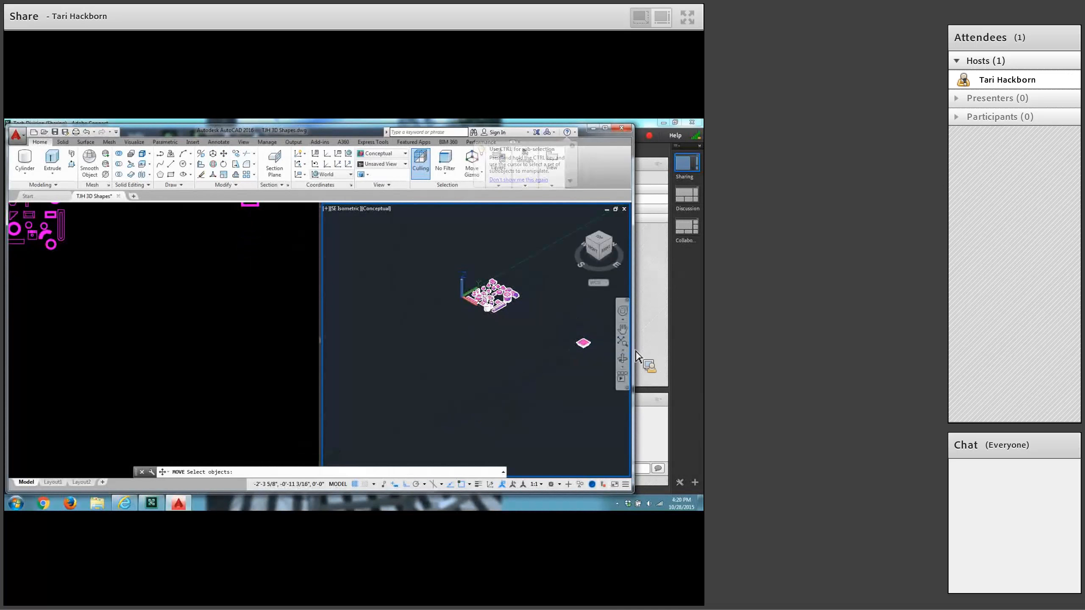
{"action": "left_click", "coordinate": [590, 343]}
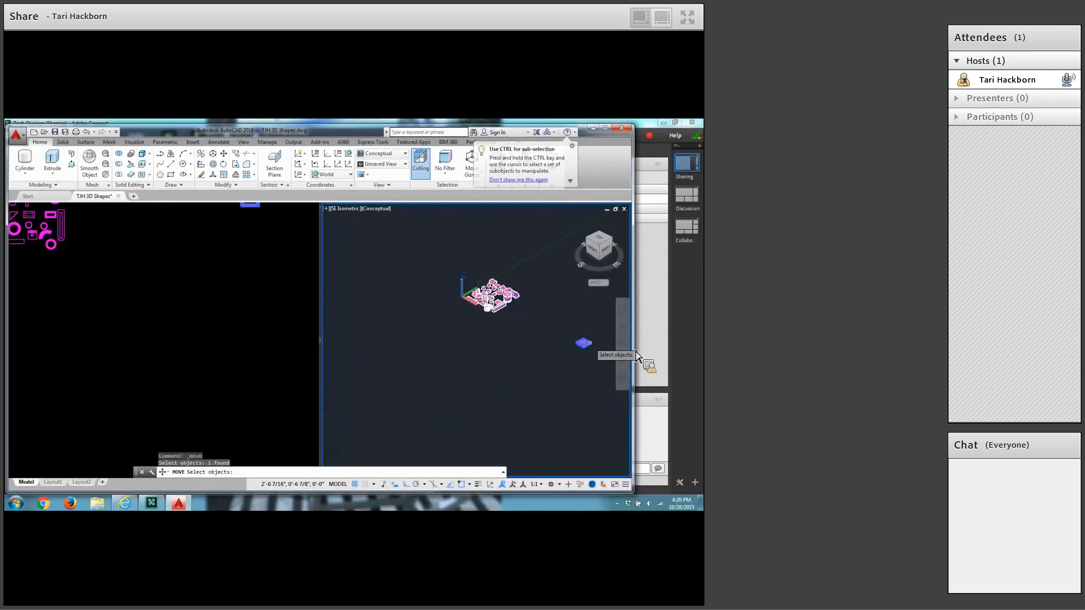
{"action": "key", "text": "Return"}
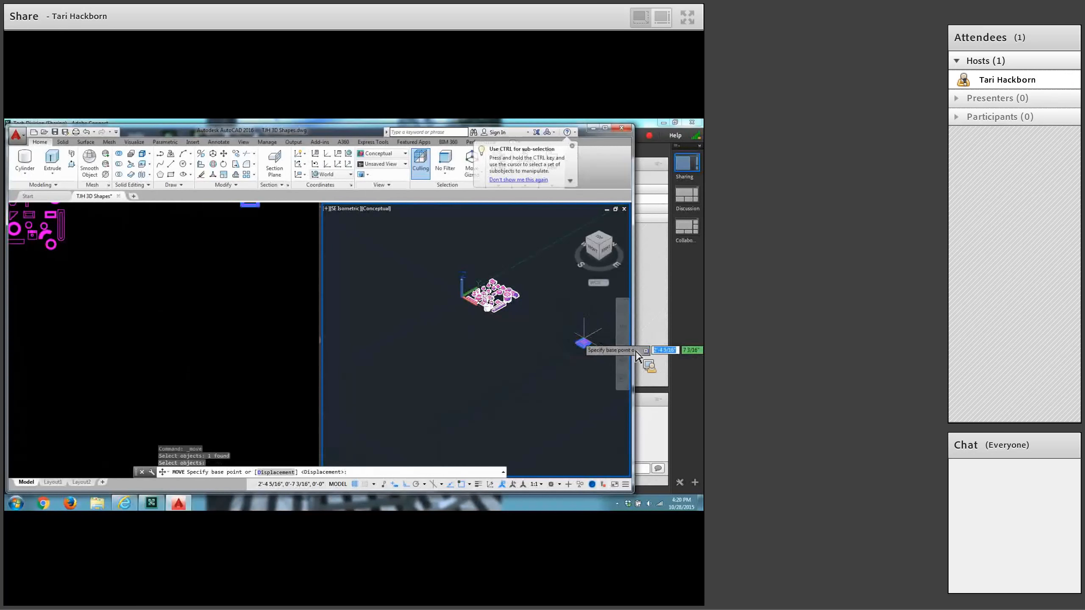
{"action": "left_click", "coordinate": [583, 343]}
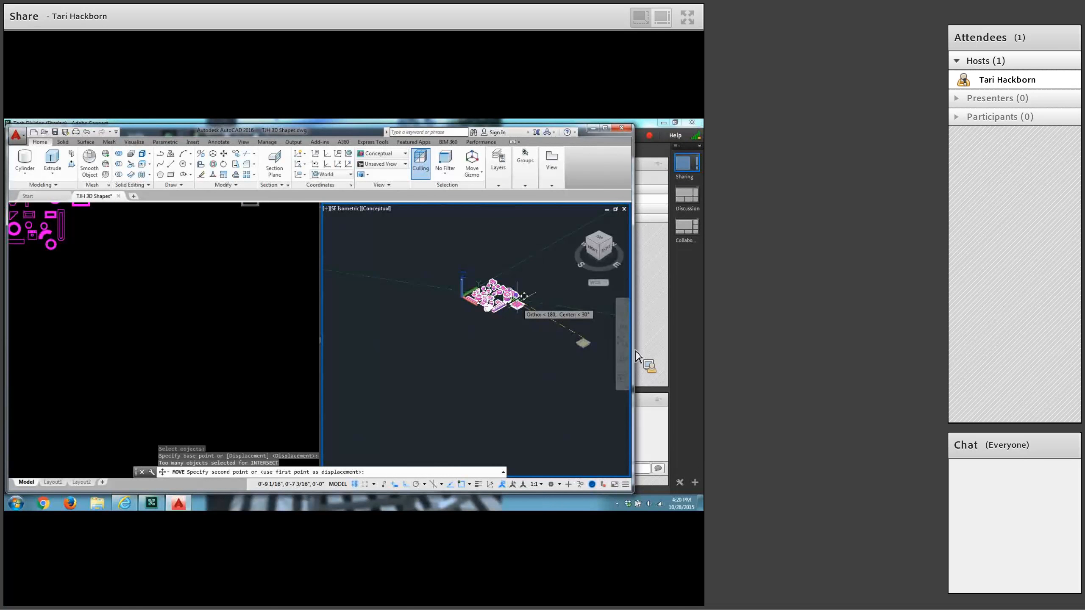
{"action": "left_click", "coordinate": [524, 295]}
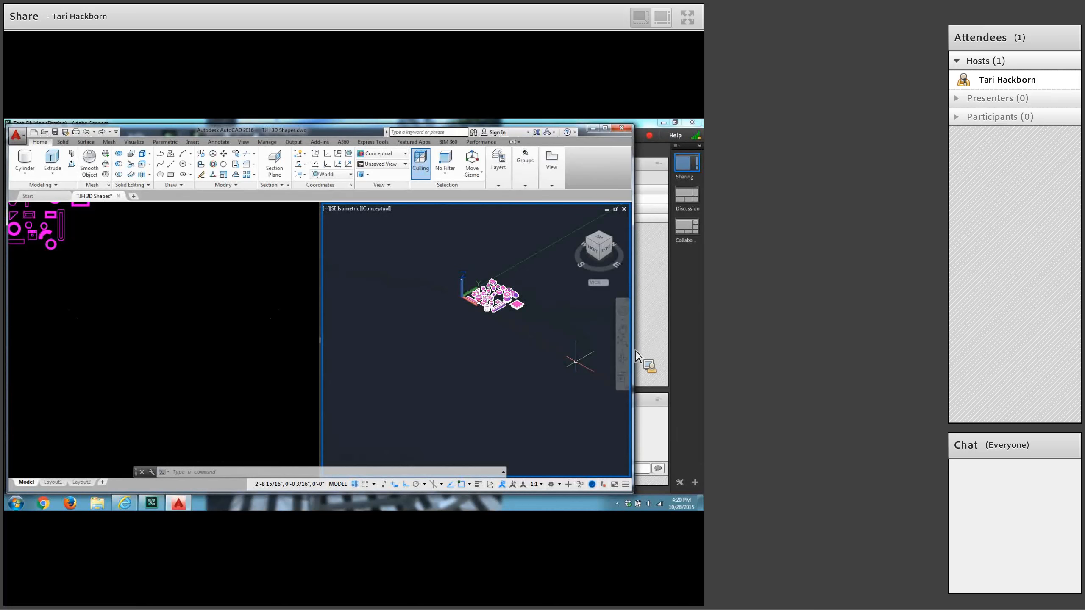
Reset the UCS to its default World orientation.
{"action": "scroll", "coordinate": [479, 328], "scroll_direction": "up", "scroll_amount": 5}
{"action": "middle_click_drag", "start_coordinate": [479, 328], "coordinate": [423, 428]}
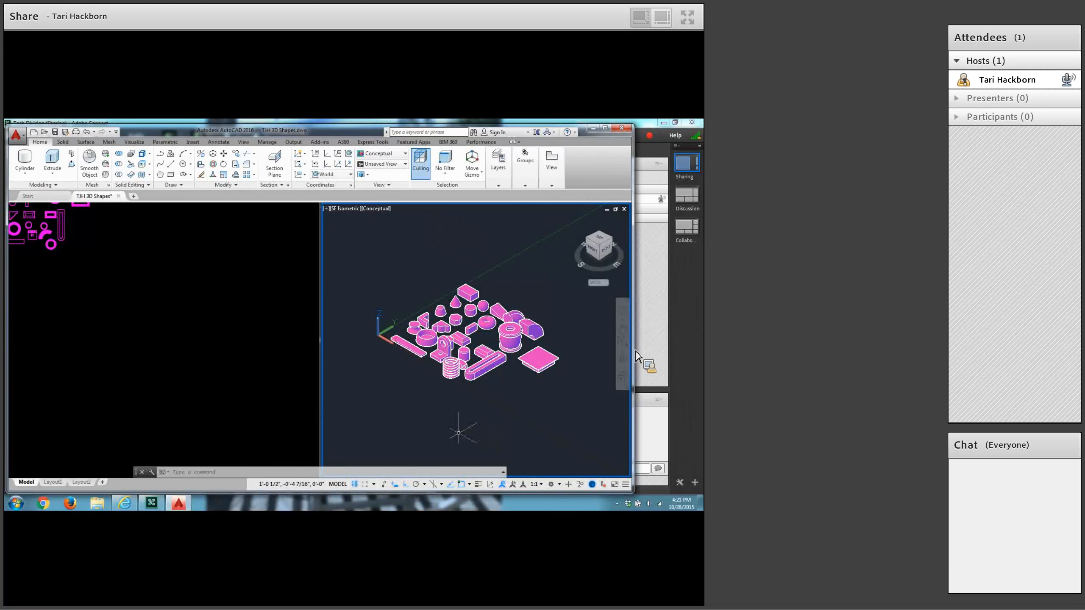
{"action": "type", "text": "ucs"}
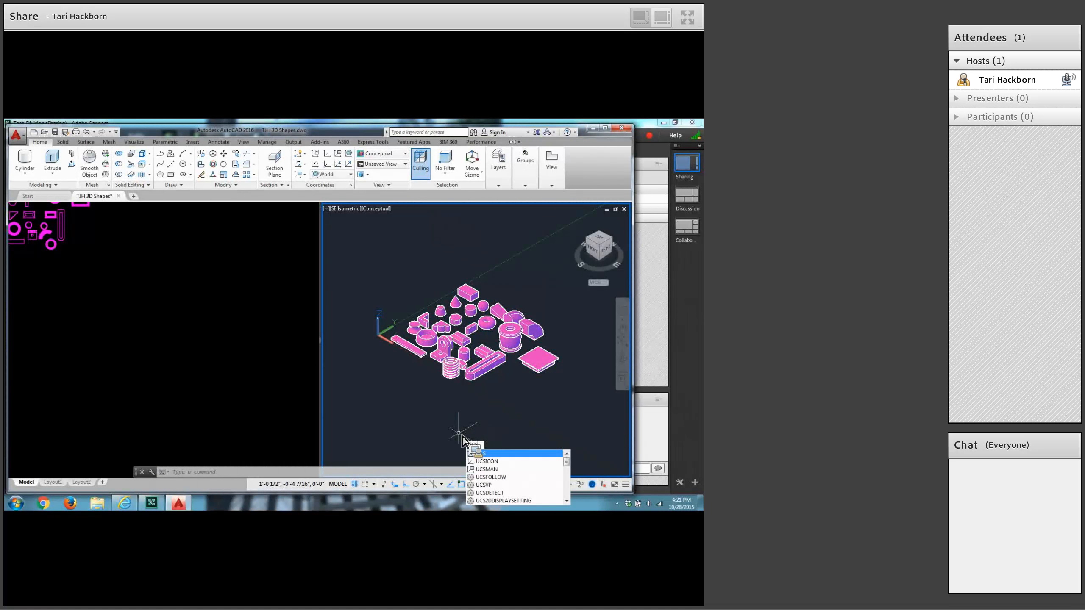
{"action": "key", "text": "Return"}
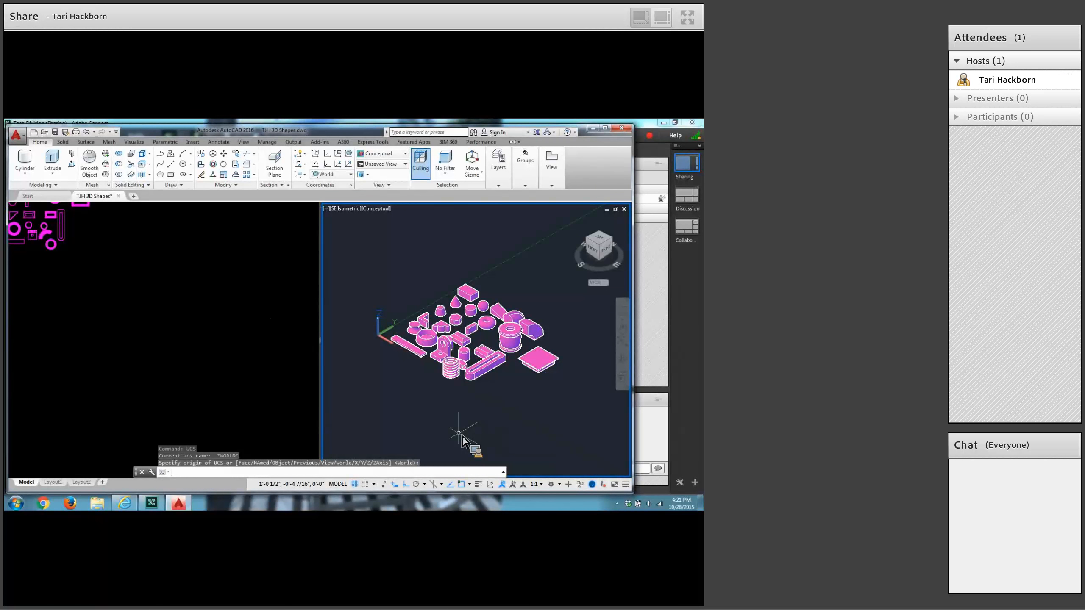
{"action": "key", "text": "Return"}
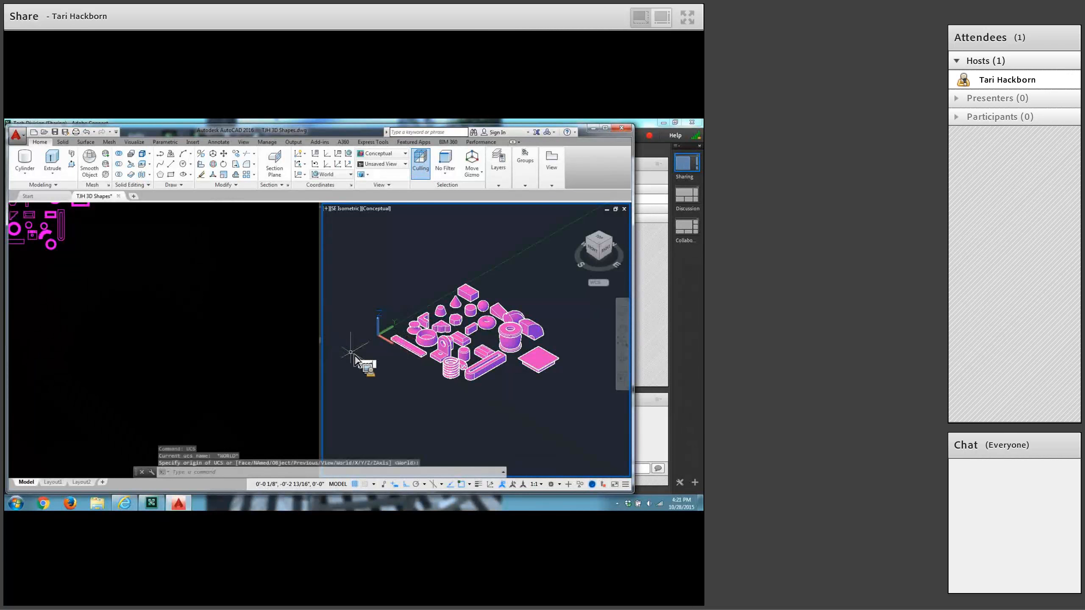
Change the model space viewport configuration to Single and frame all the 3D shapes closely in the isometric view.
{"action": "type", "text": "vports"}
{"action": "key", "text": "Return"}
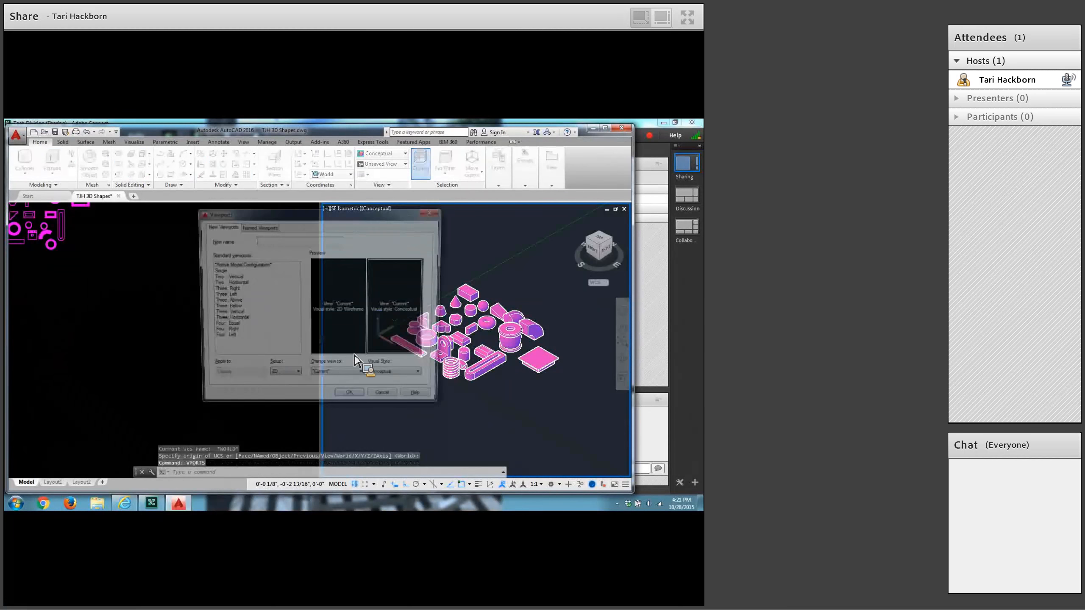
{"action": "left_click", "coordinate": [218, 272]}
{"action": "left_click", "coordinate": [358, 400]}
{"action": "scroll", "coordinate": [360, 406], "scroll_direction": "up", "scroll_amount": 2}
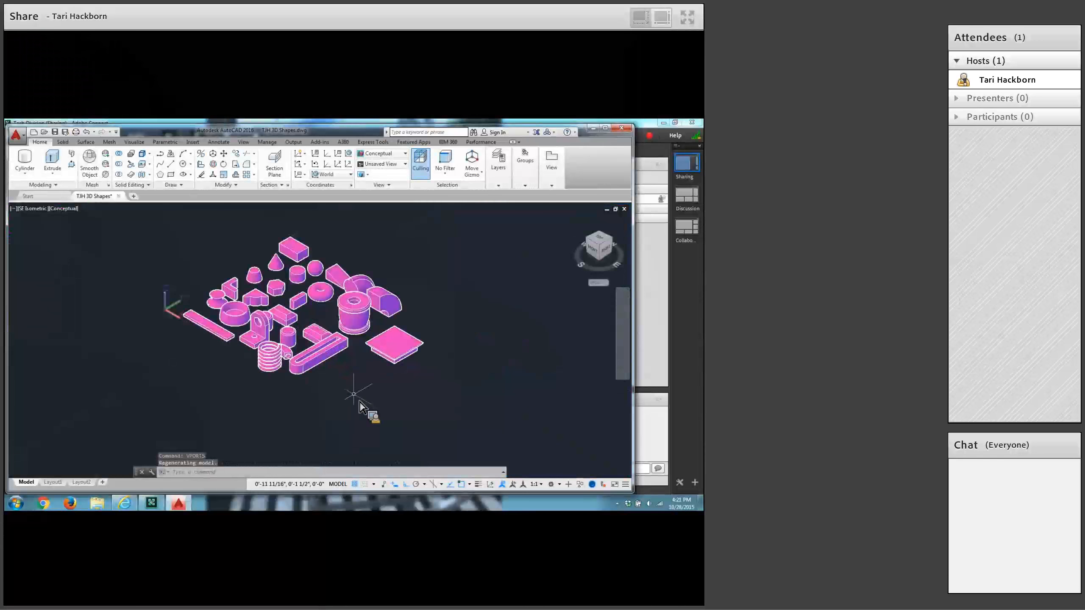
{"action": "scroll", "coordinate": [360, 406], "scroll_direction": "up", "scroll_amount": 2}
{"action": "left_click_drag", "start_coordinate": [382, 414], "coordinate": [392, 451]}
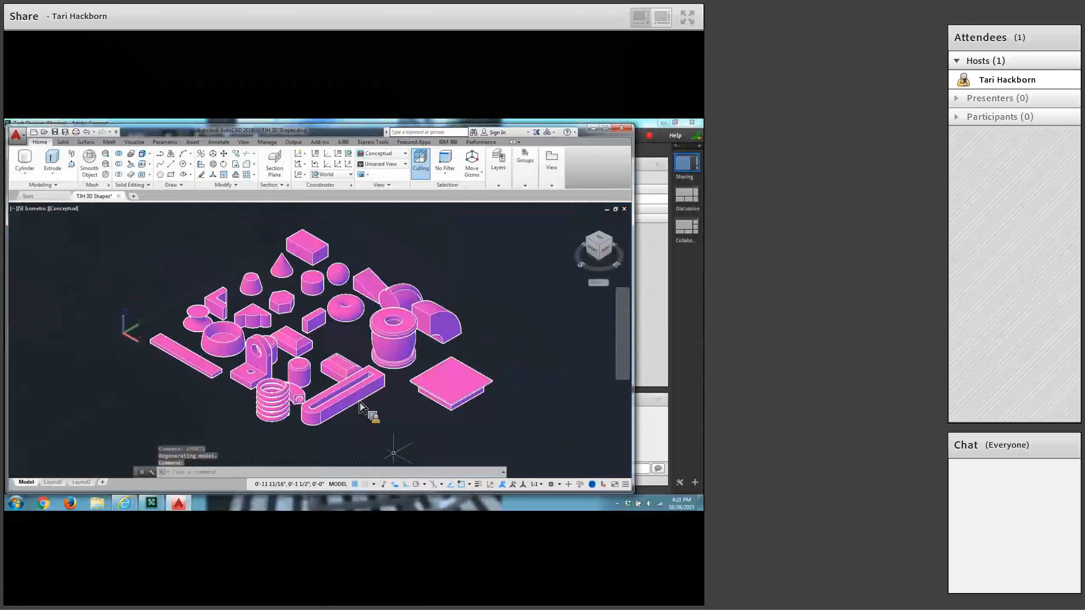
Save the finished 3D shapes drawing.
{"action": "key", "text": "Escape"}
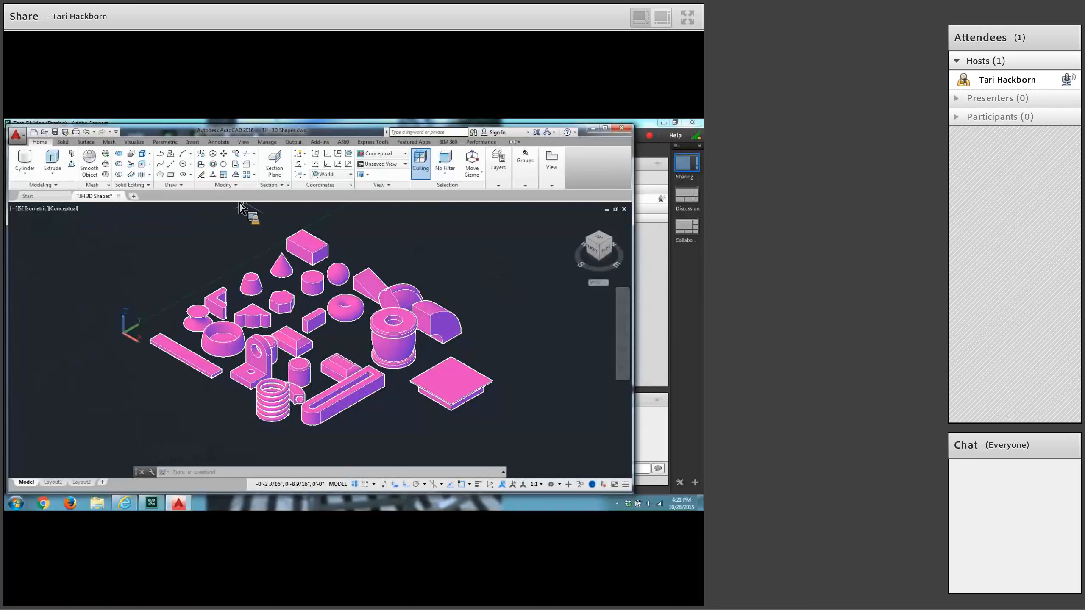
{"action": "left_click", "coordinate": [63, 135]}
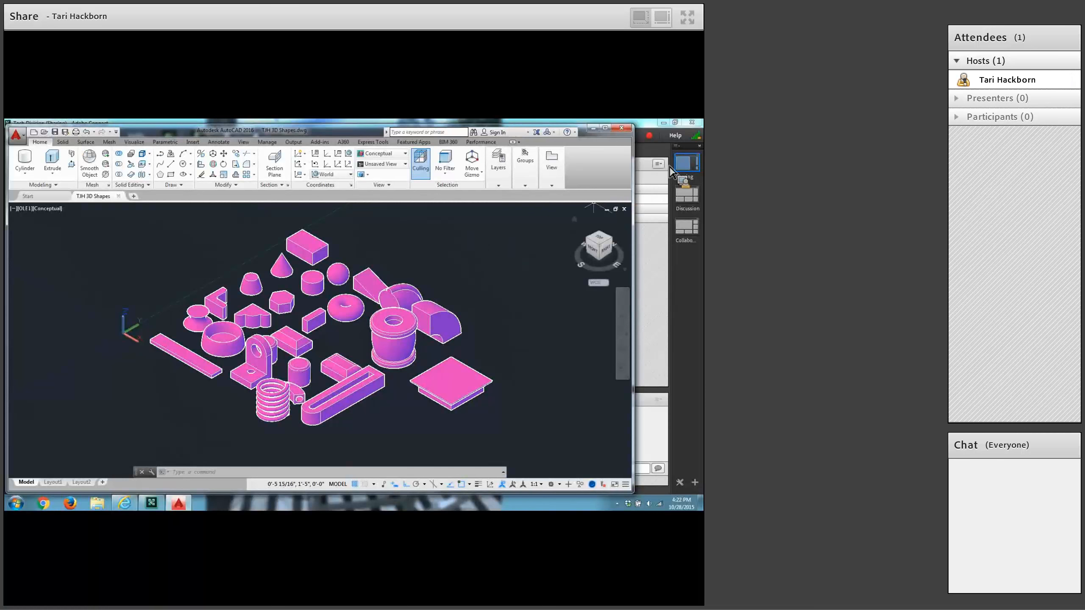
{"action": "left_click", "coordinate": [650, 136]}
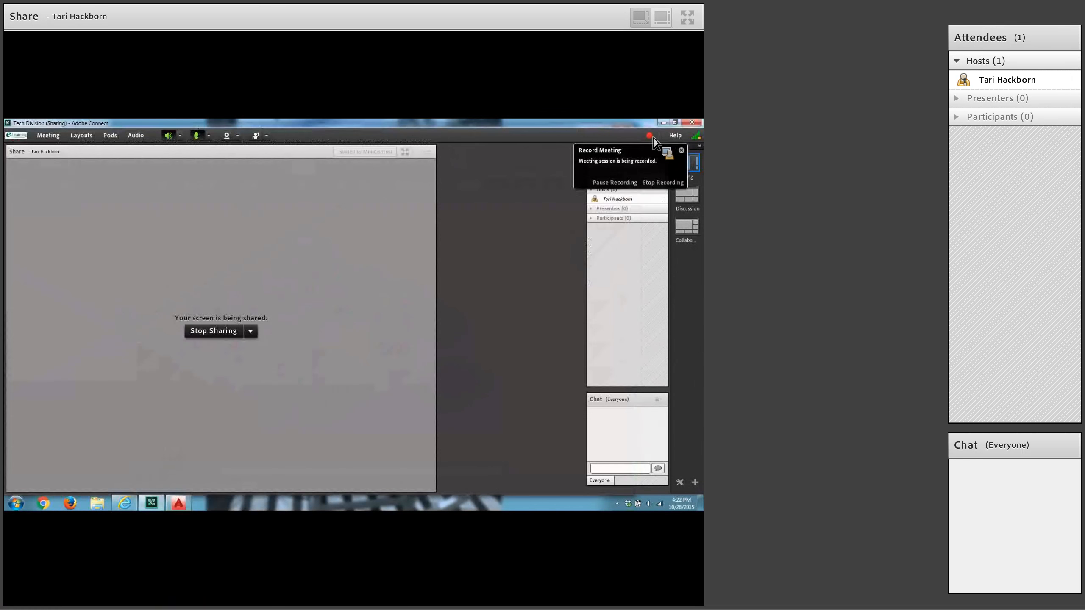